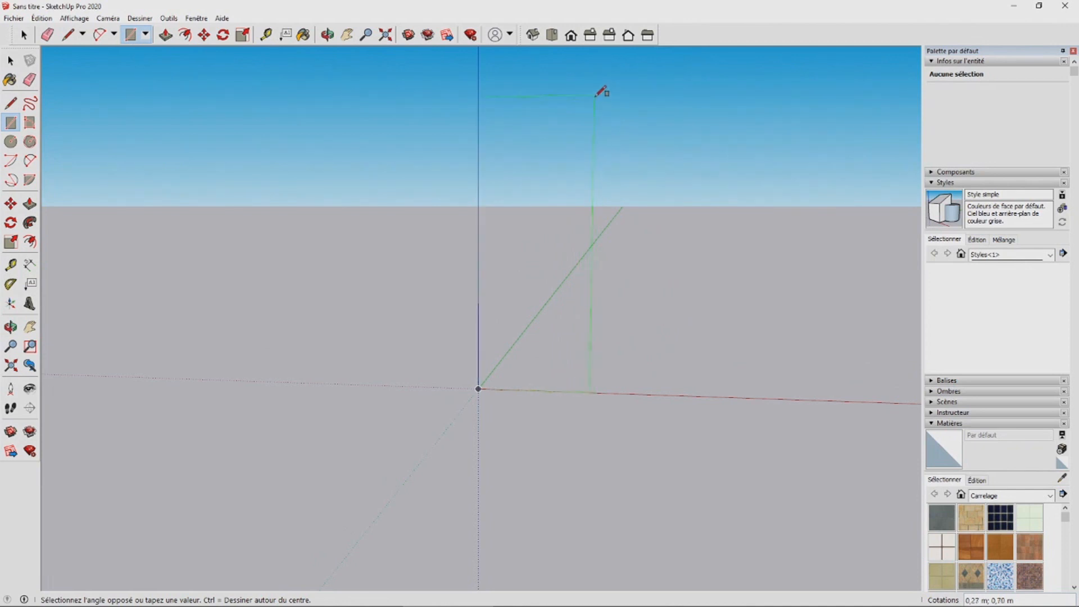
# Draw an upright 0,26 m × 1,34 m rectangle and push it about 0.05 m into a thin slab
pyautogui.moveTo(601, 85); pyautogui.dragTo(506, 122, button='middle')
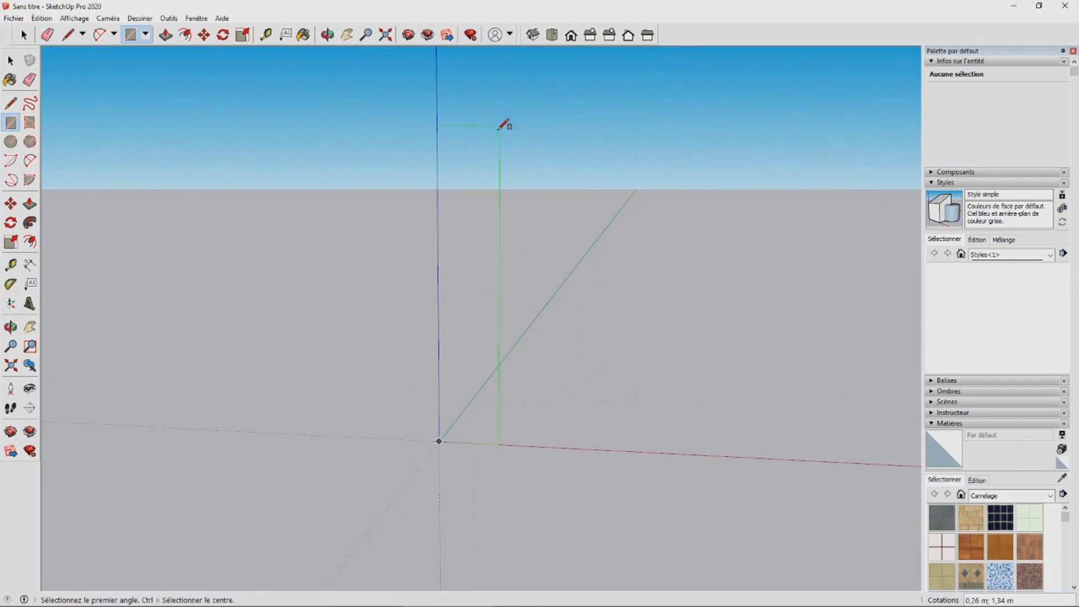
pyautogui.click(500, 124)
pyautogui.press('p')
pyautogui.moveTo(519, 127); pyautogui.dragTo(508, 387, button='middle')
pyautogui.click(511, 389)
pyautogui.click(482, 433)
pyautogui.moveTo(482, 434)
pyautogui.mouseDown(button='middle')
pyautogui.moveTo(657, 464)
pyautogui.moveTo(180, 351)
pyautogui.moveTo(474, 248)
pyautogui.moveTo(156, 298)
pyautogui.moveTo(427, 282)
pyautogui.moveTo(405, 265)
pyautogui.moveTo(423, 284)
pyautogui.moveTo(821, 320)
pyautogui.moveTo(344, 399)
pyautogui.moveTo(487, 298)
pyautogui.moveTo(348, 308)
pyautogui.moveTo(354, 202)
pyautogui.moveTo(641, 304)
pyautogui.moveTo(371, 366)
pyautogui.moveTo(248, 330)
pyautogui.moveTo(176, 243)
pyautogui.moveTo(541, 436)
pyautogui.moveTo(189, 343)
pyautogui.mouseUp(button='middle')
pyautogui.press('e')
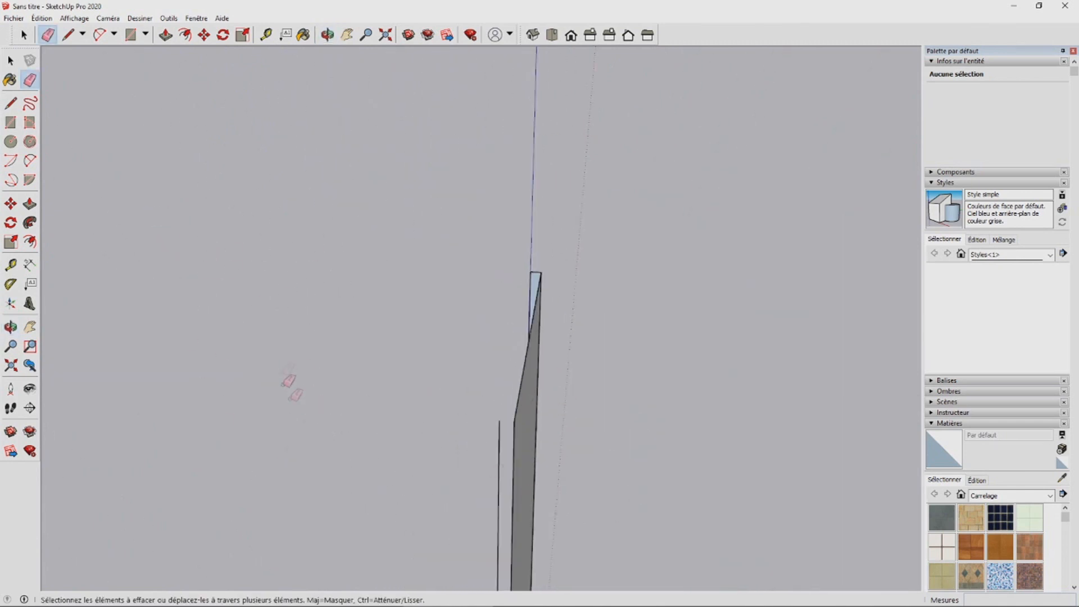
pyautogui.moveTo(542, 436)
pyautogui.mouseDown(button='middle')
pyautogui.moveTo(535, 446)
pyautogui.moveTo(404, 406)
pyautogui.mouseUp(button='middle')
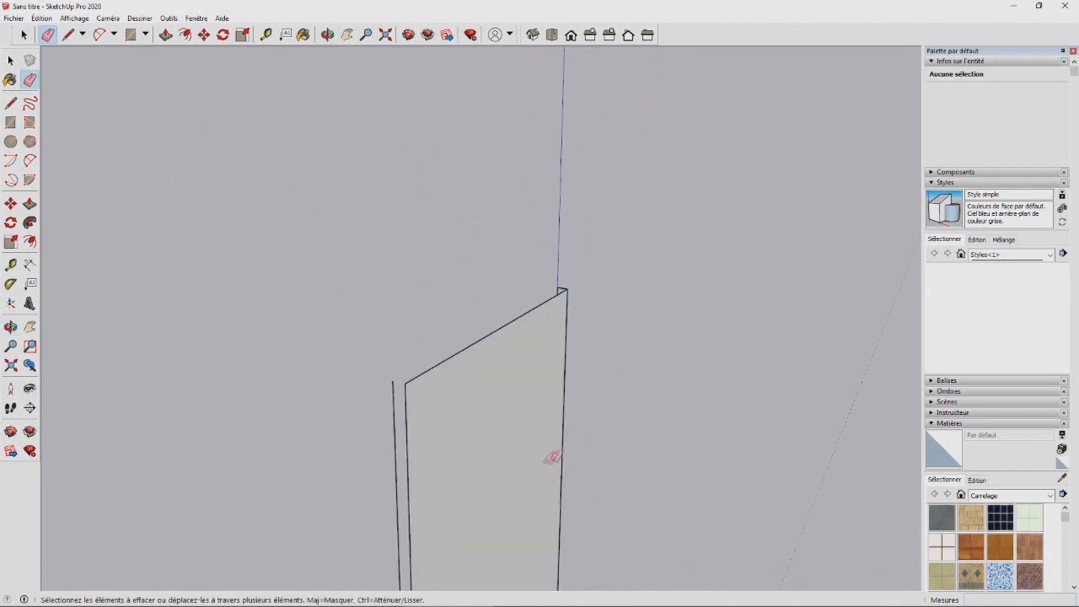
pyautogui.moveTo(493, 447)
pyautogui.mouseDown(button='middle')
pyautogui.moveTo(464, 423)
pyautogui.moveTo(438, 467)
pyautogui.mouseUp(button='middle')
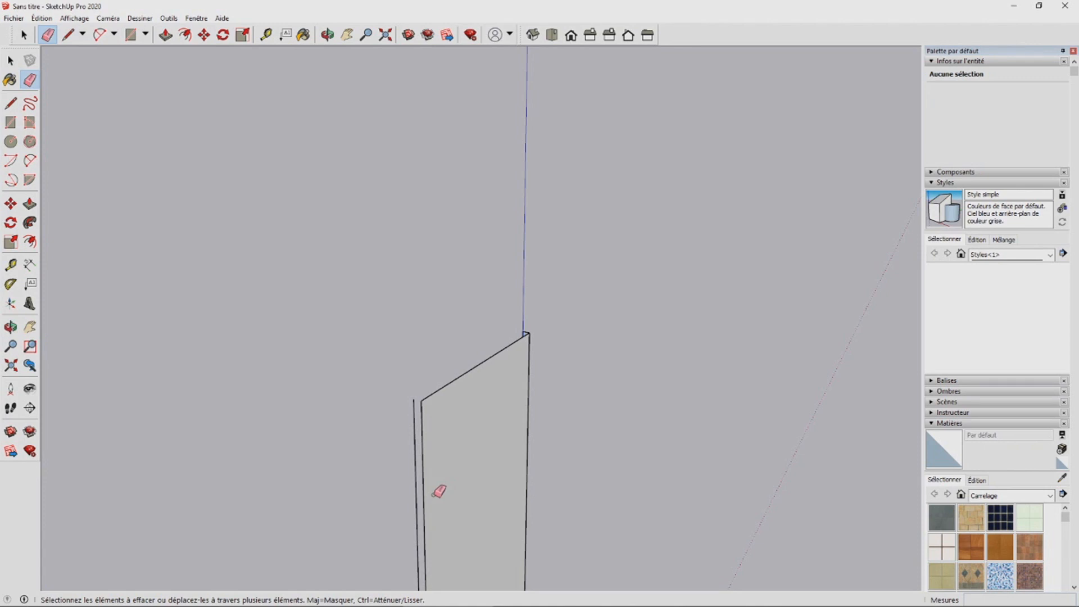
pyautogui.moveTo(439, 491); pyautogui.dragTo(585, 479, button='middle')
pyautogui.moveTo(545, 512)
pyautogui.mouseDown(button='middle')
pyautogui.moveTo(534, 518)
pyautogui.moveTo(369, 455)
pyautogui.moveTo(364, 353)
pyautogui.moveTo(427, 396)
pyautogui.mouseUp(button='middle')
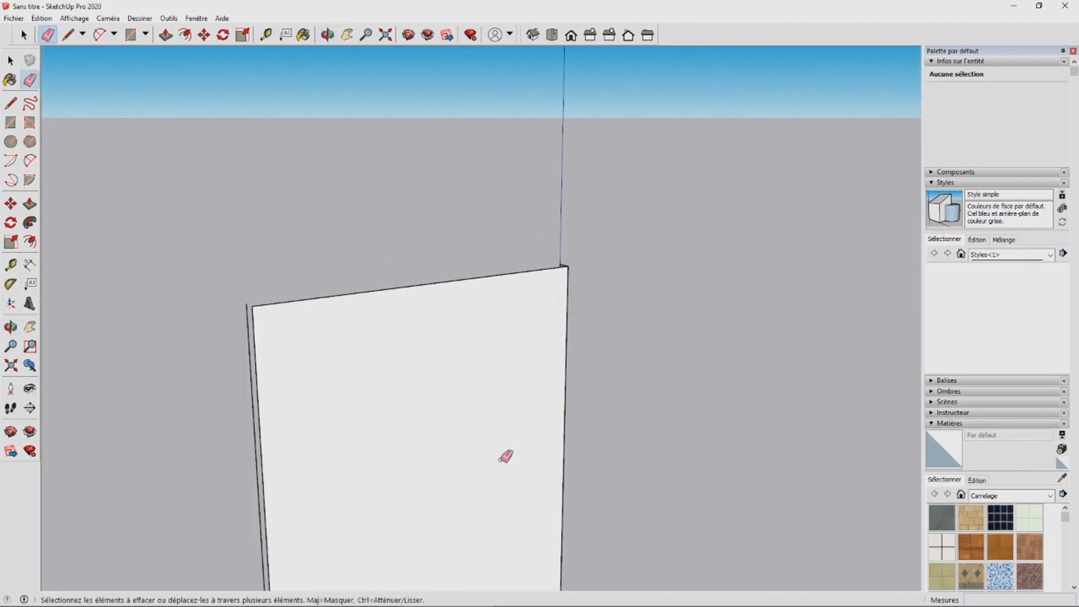
pyautogui.moveTo(565, 428)
pyautogui.mouseDown(button='middle')
pyautogui.moveTo(426, 508)
pyautogui.moveTo(49, 494)
pyautogui.moveTo(270, 424)
pyautogui.moveTo(836, 397)
pyautogui.moveTo(614, 437)
pyautogui.mouseUp(button='middle')
pyautogui.scroll(-3, 509, 448)
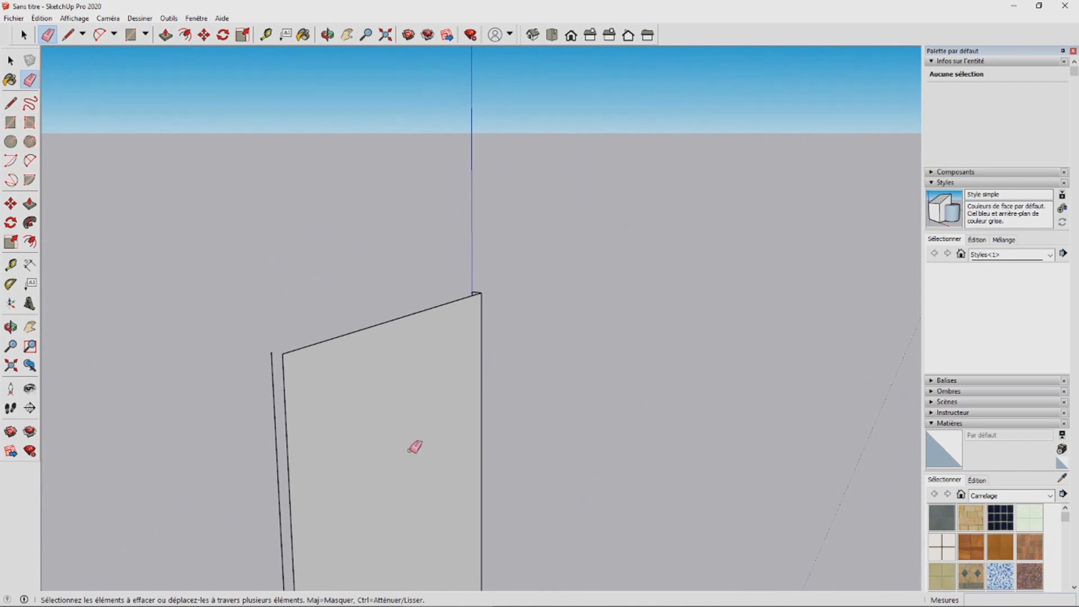
pyautogui.moveTo(403, 448)
pyautogui.mouseDown(button='middle')
pyautogui.moveTo(686, 453)
pyautogui.moveTo(713, 466)
pyautogui.moveTo(534, 444)
pyautogui.moveTo(248, 453)
pyautogui.moveTo(334, 368)
pyautogui.moveTo(126, 409)
pyautogui.moveTo(626, 595)
pyautogui.moveTo(818, 578)
pyautogui.moveTo(473, 601)
pyautogui.moveTo(622, 463)
pyautogui.moveTo(337, 464)
pyautogui.moveTo(184, 385)
pyautogui.moveTo(335, 414)
pyautogui.mouseUp(button='middle')
pyautogui.press('e')
# Paint the panel's narrow side with the Carreau carré en bois 02 wood tile
pyautogui.click(1000, 546)
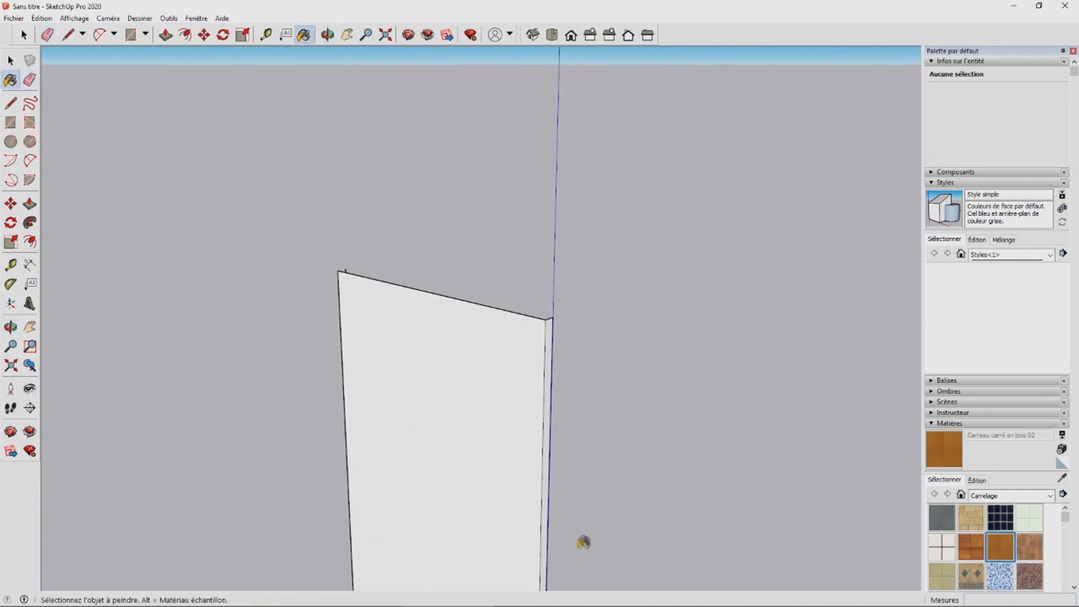
pyautogui.click(550, 512)
pyautogui.moveTo(513, 518)
pyautogui.mouseDown(button='middle')
pyautogui.moveTo(253, 509)
pyautogui.moveTo(583, 487)
pyautogui.moveTo(245, 418)
pyautogui.mouseUp(button='middle')
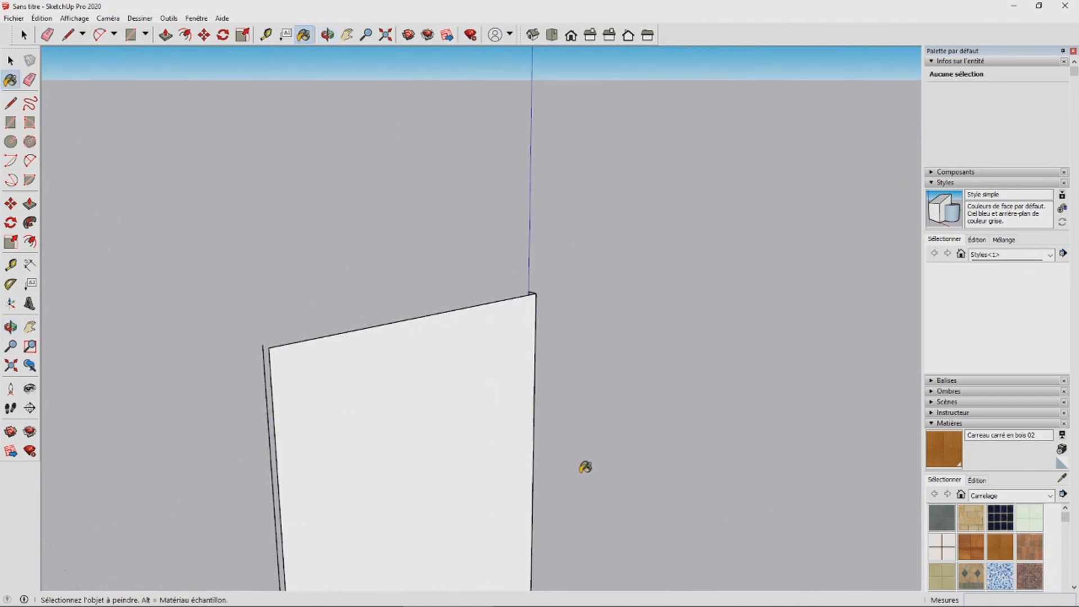
pyautogui.moveTo(621, 373); pyautogui.dragTo(491, 420, button='middle')
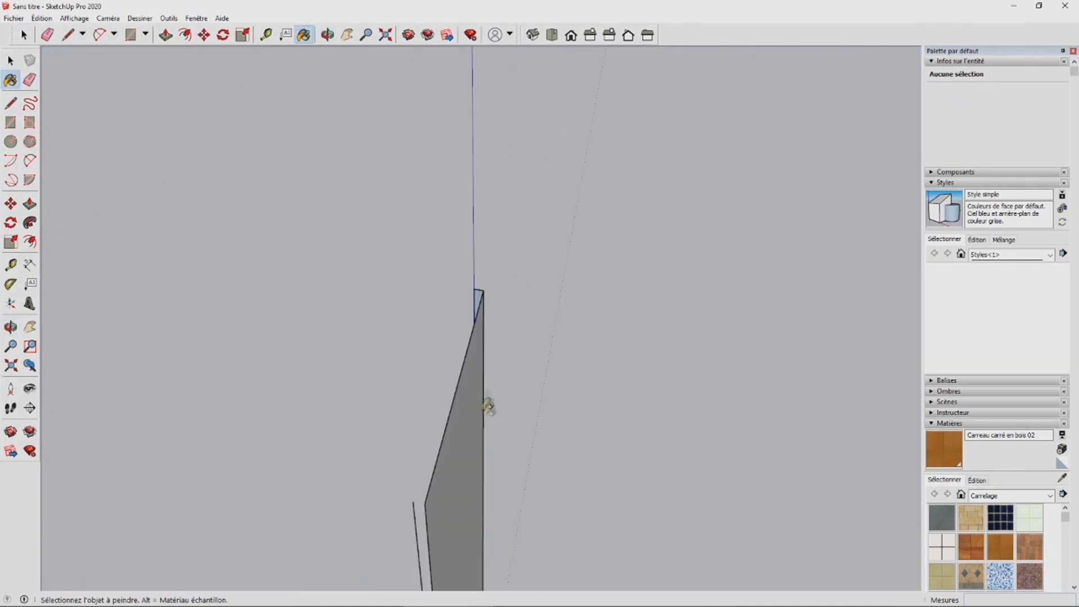
# Redraw the panel's top edge as a line between its two top corners to close the face
pyautogui.click(68, 35)
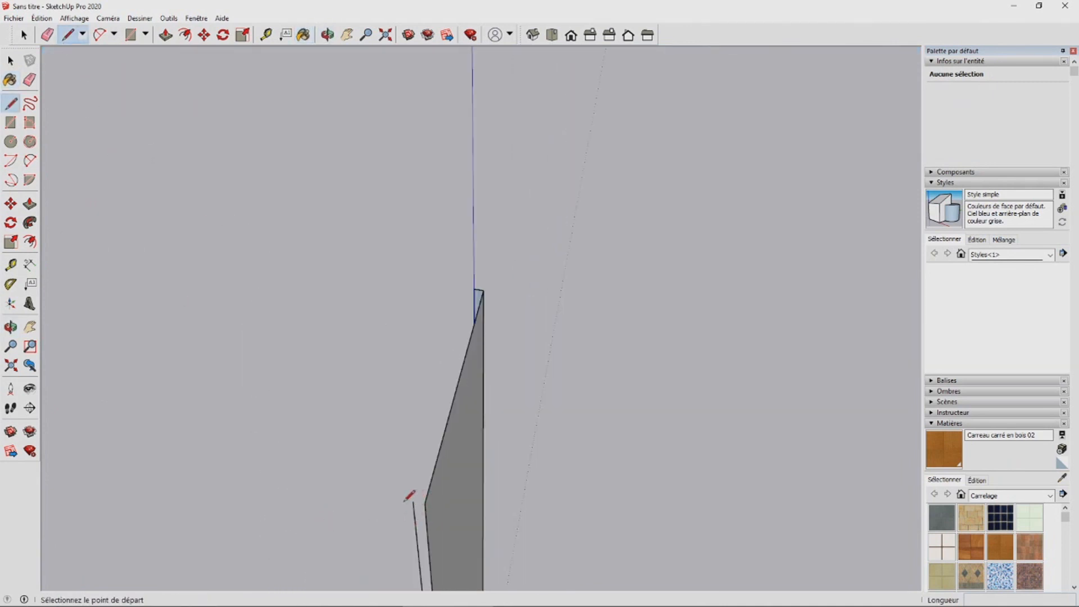
pyautogui.moveTo(421, 500); pyautogui.dragTo(666, 411, button='middle')
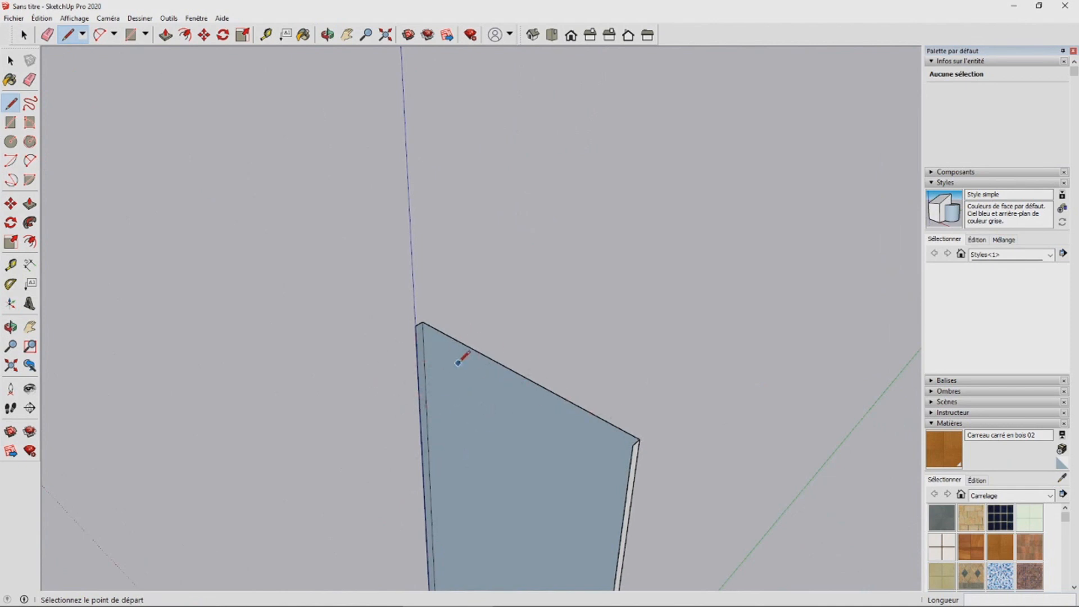
pyautogui.click(414, 327)
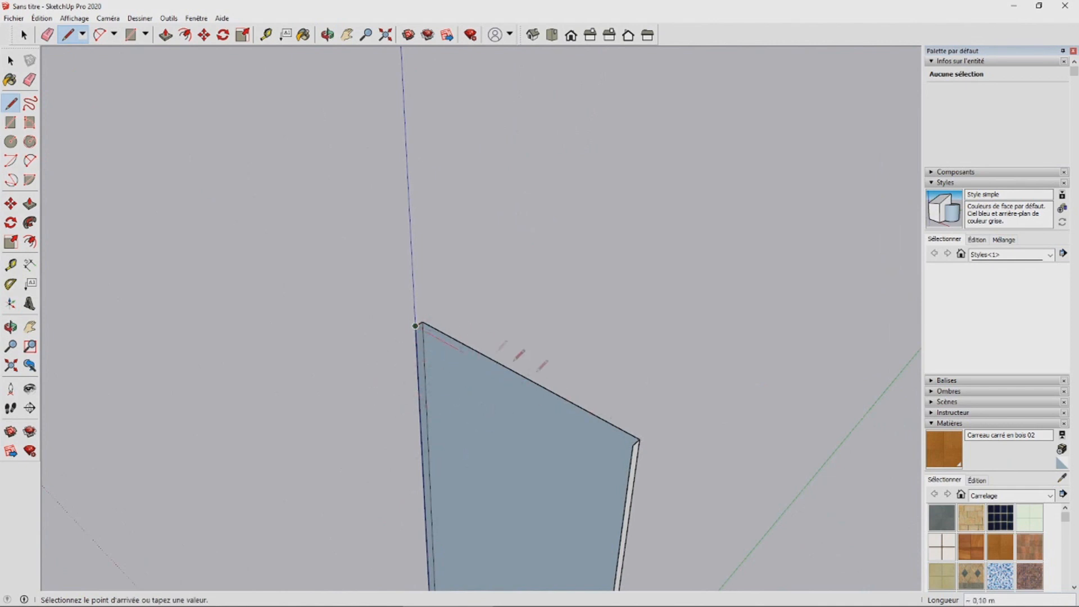
pyautogui.click(633, 446)
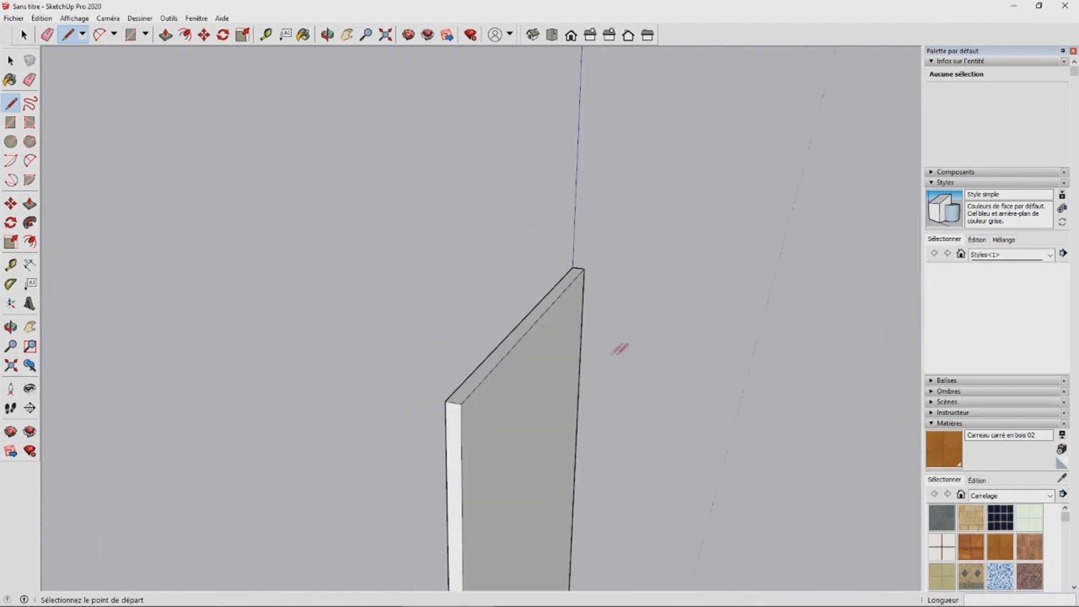
pyautogui.moveTo(620, 349); pyautogui.dragTo(691, 488, button='middle')
pyautogui.press('l')
pyautogui.moveTo(277, 499); pyautogui.dragTo(778, 447, button='middle')
pyautogui.click(1002, 550)
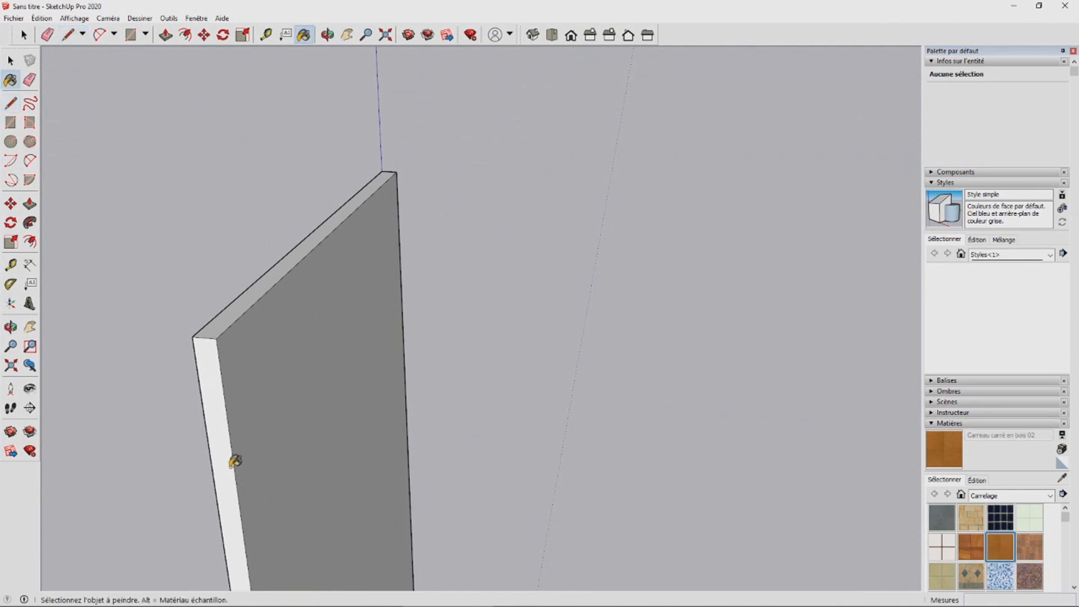
pyautogui.moveTo(723, 345); pyautogui.dragTo(395, 454, button='middle')
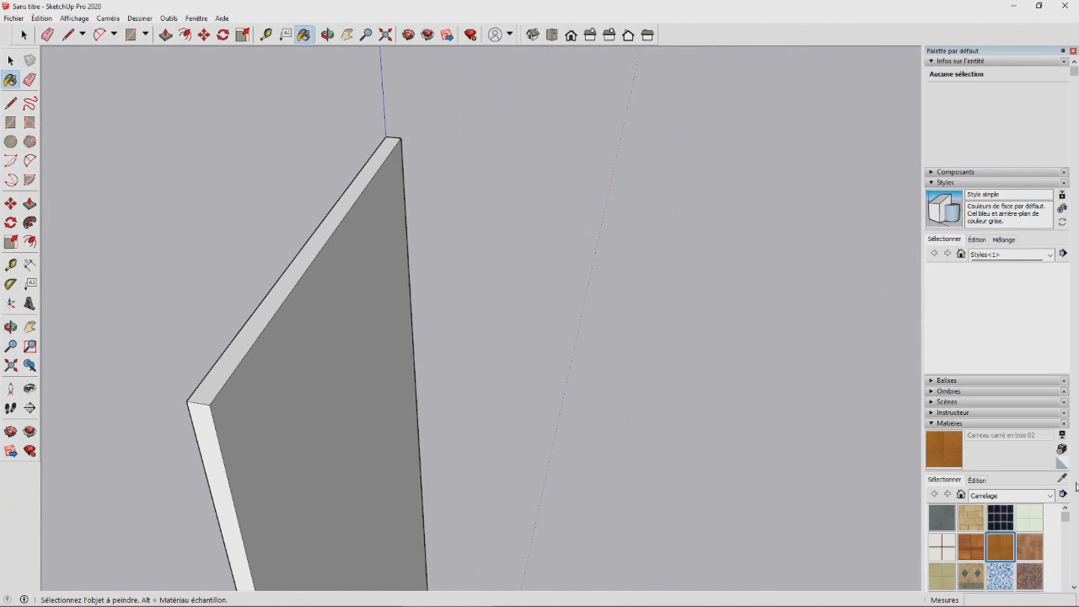
# Create a new grey material textured with the gris arrière pancarte.png image
pyautogui.click(1063, 449)
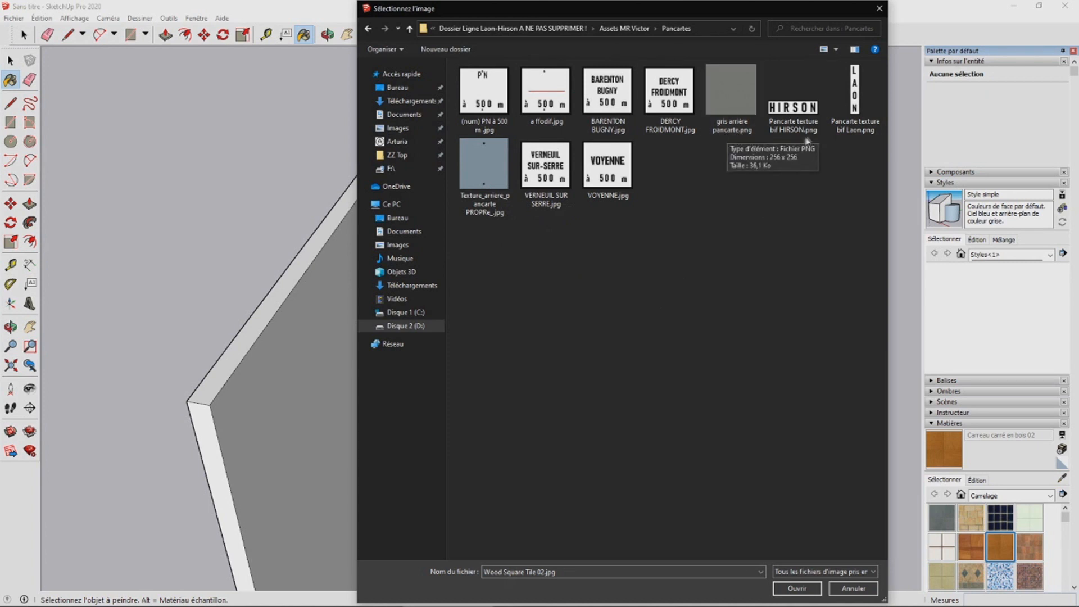
pyautogui.click(731, 112)
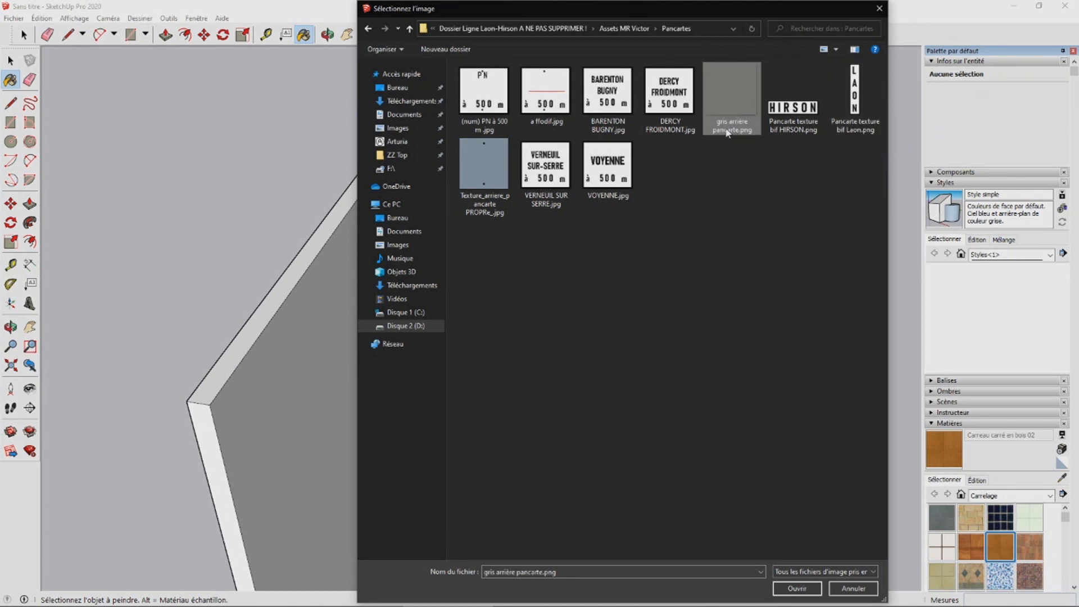
pyautogui.click(798, 587)
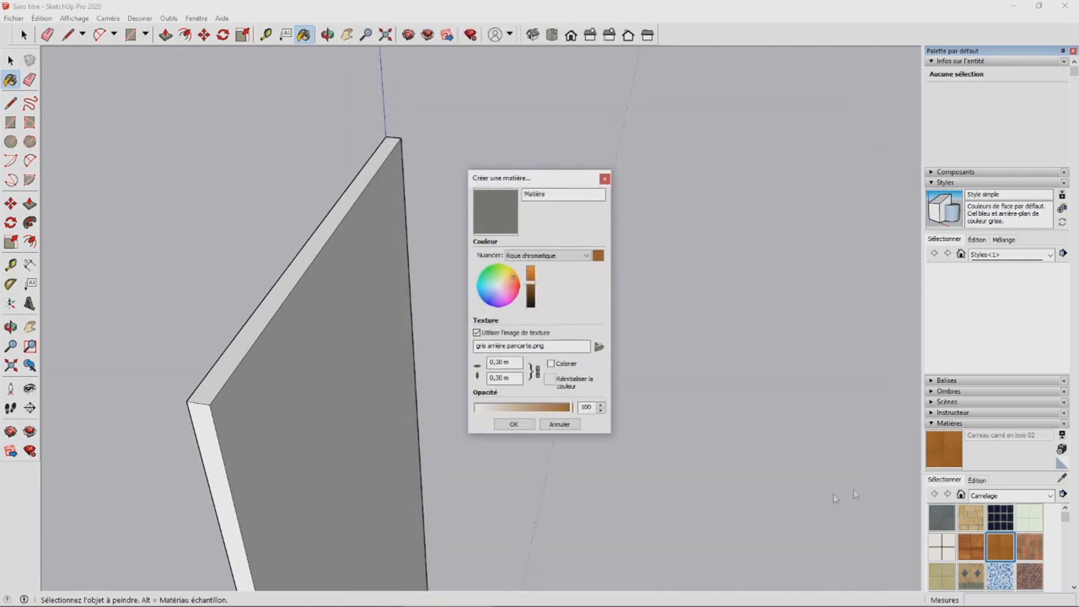
pyautogui.click(512, 426)
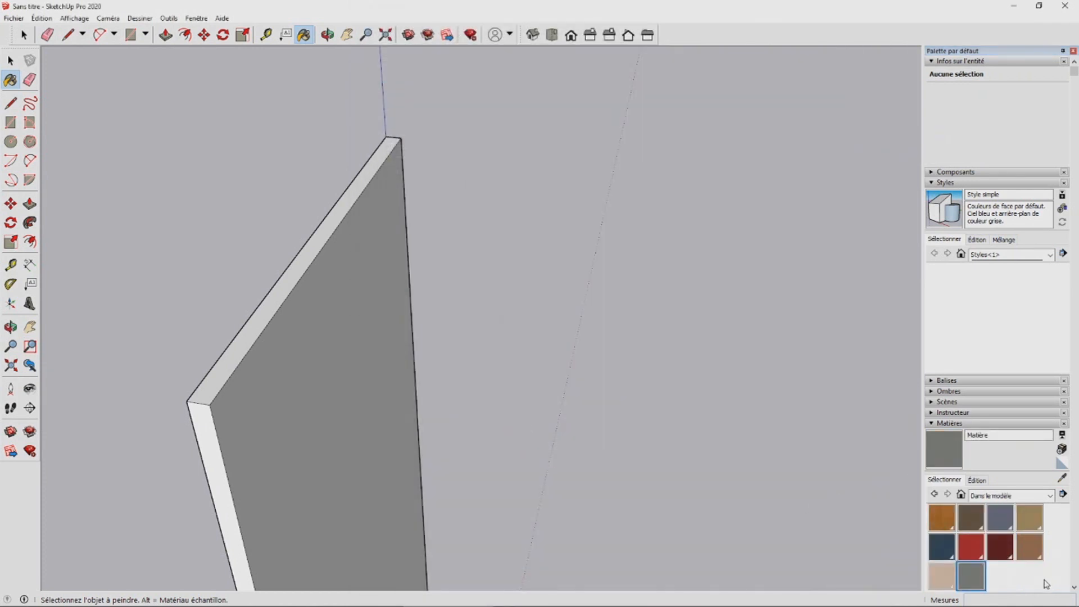
pyautogui.click(942, 517)
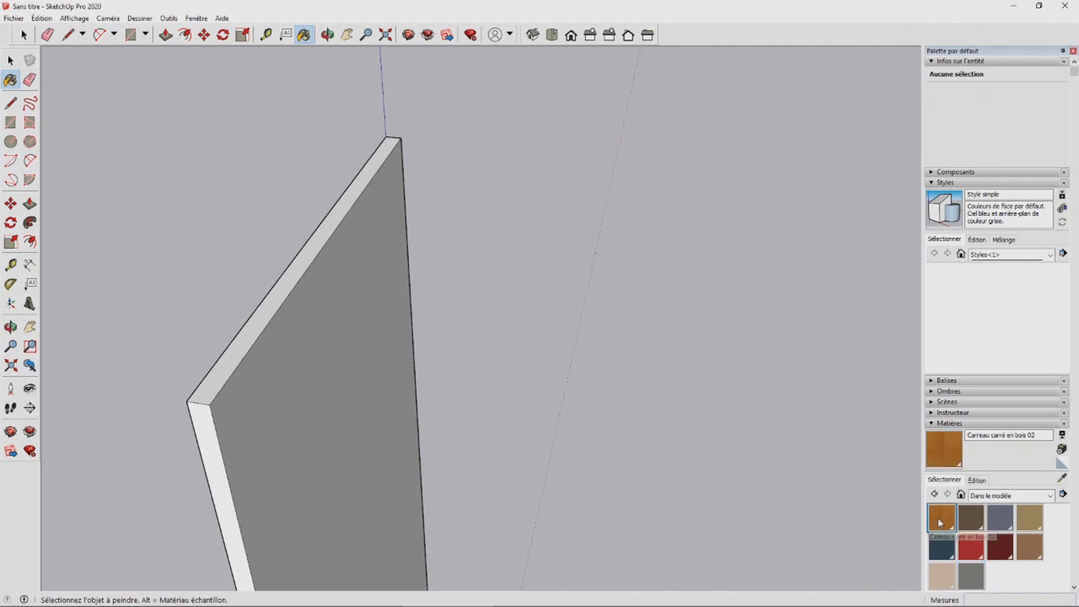
# Delete the Carreau carré en bois 02 wood material, replacing it with the default material
pyautogui.moveTo(821, 379); pyautogui.dragTo(294, 351, button='middle')
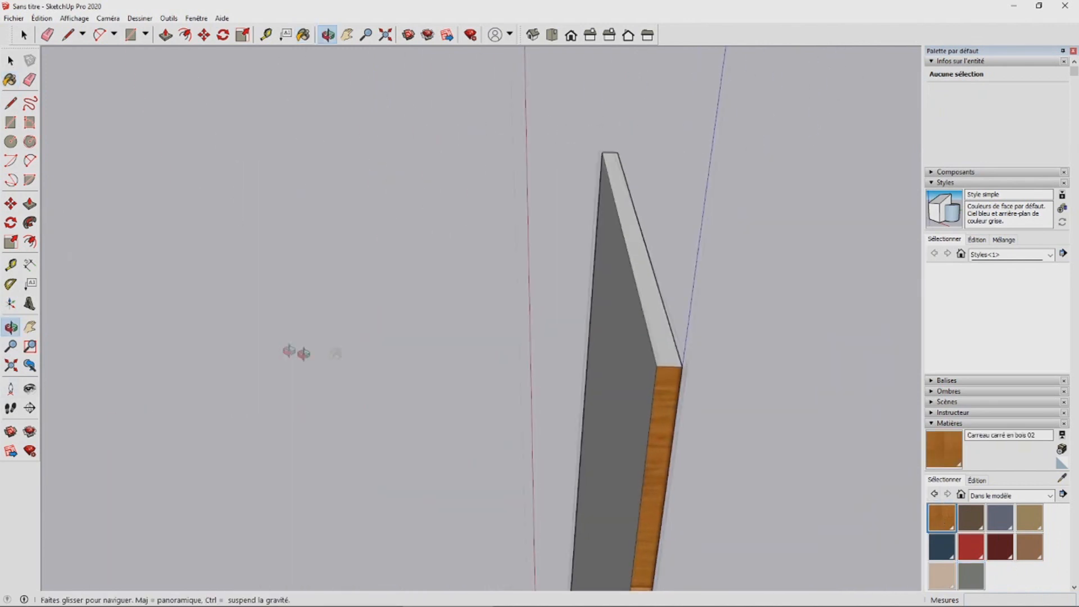
pyautogui.moveTo(739, 496)
pyautogui.mouseDown(button='middle')
pyautogui.moveTo(718, 449)
pyautogui.moveTo(491, 417)
pyautogui.moveTo(320, 413)
pyautogui.mouseUp(button='middle')
pyautogui.rightClick(955, 525)
pyautogui.click(975, 529)
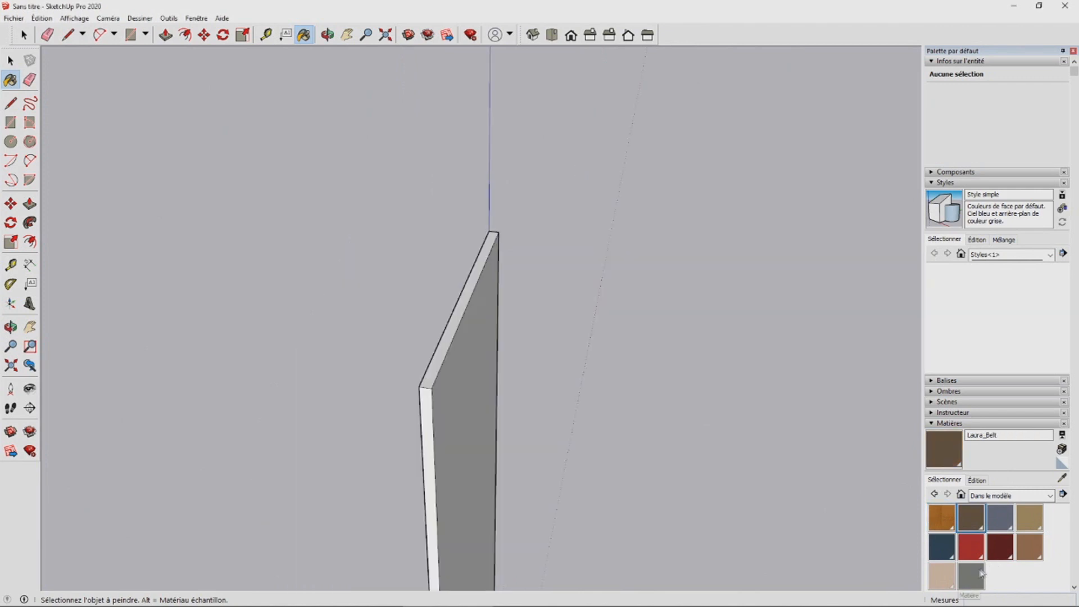
pyautogui.click(971, 575)
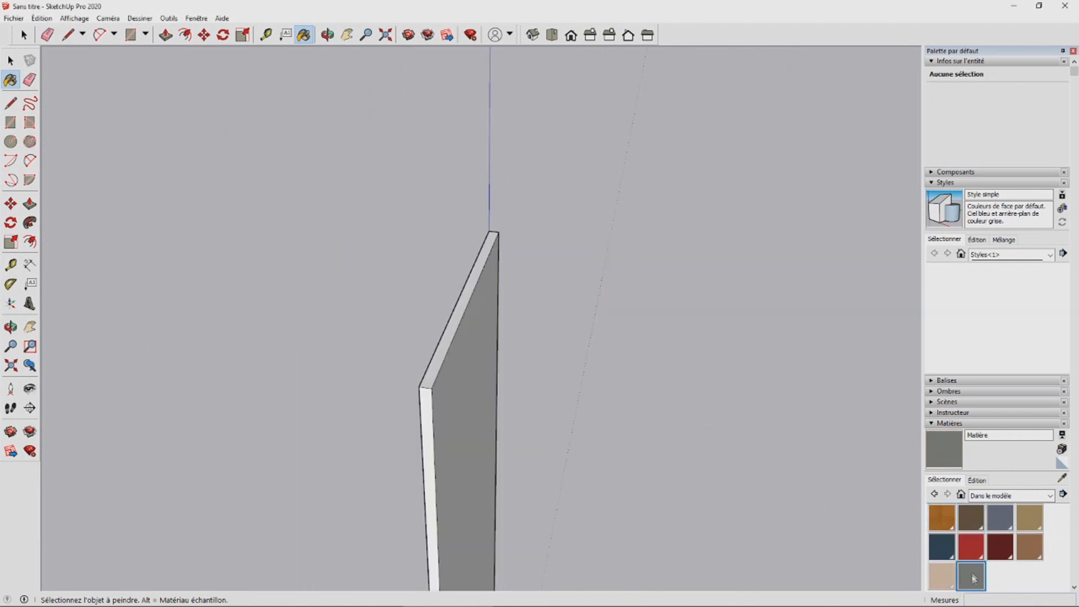
pyautogui.scroll(-3, 979, 579)
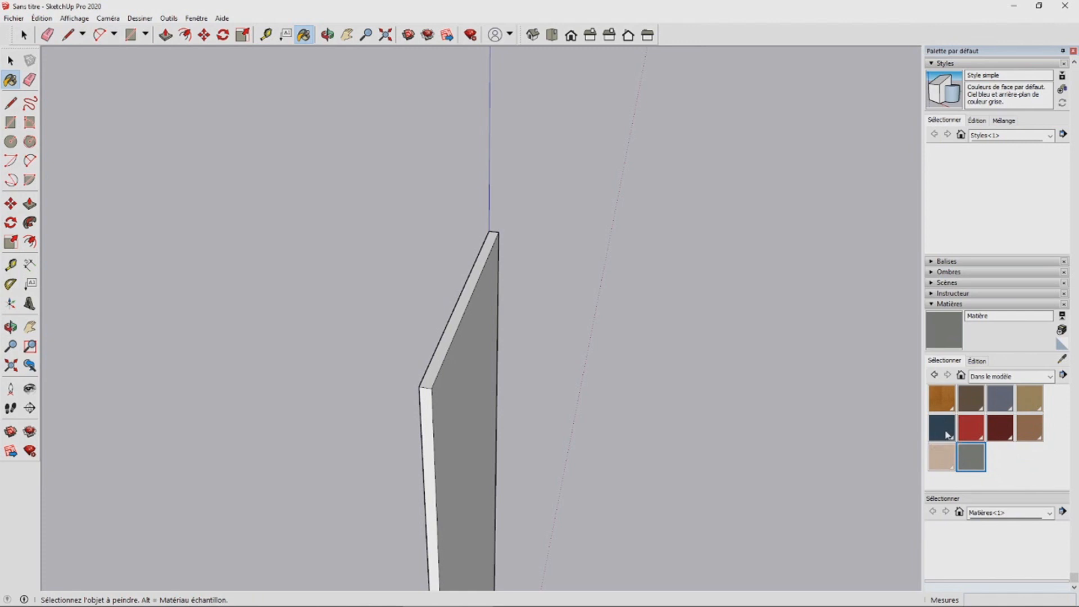
# Delete the skin-toned, dark-red, brown and dark-blue materials from the model's list
pyautogui.click(941, 457)
pyautogui.moveTo(788, 453)
pyautogui.mouseDown(button='middle')
pyautogui.moveTo(638, 524)
pyautogui.moveTo(472, 433)
pyautogui.moveTo(635, 429)
pyautogui.moveTo(1062, 500)
pyautogui.moveTo(715, 578)
pyautogui.moveTo(498, 597)
pyautogui.mouseUp(button='middle')
pyautogui.press('b')
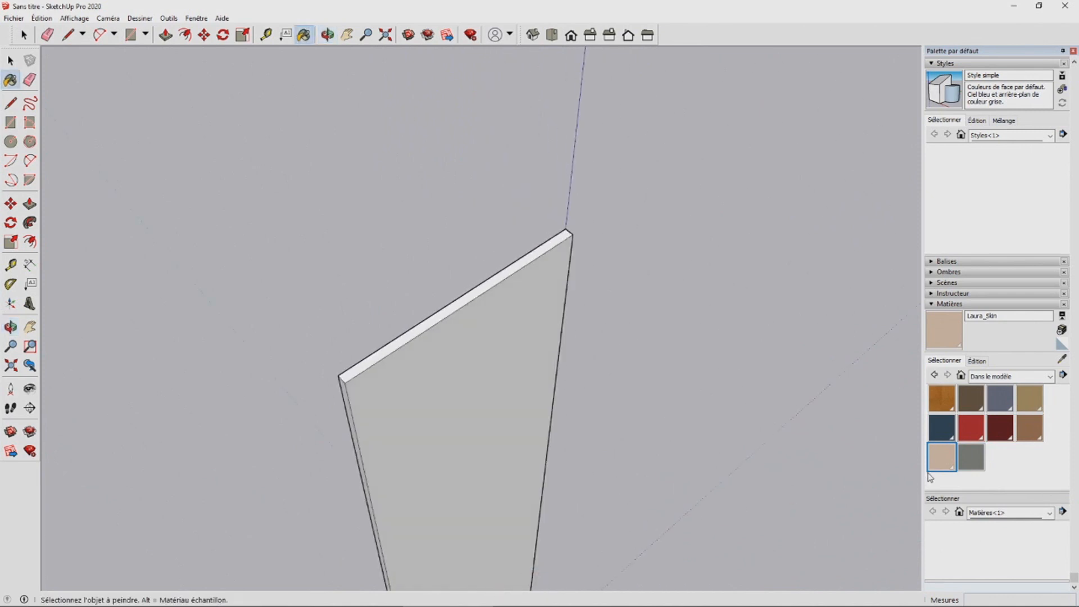
pyautogui.rightClick(943, 470)
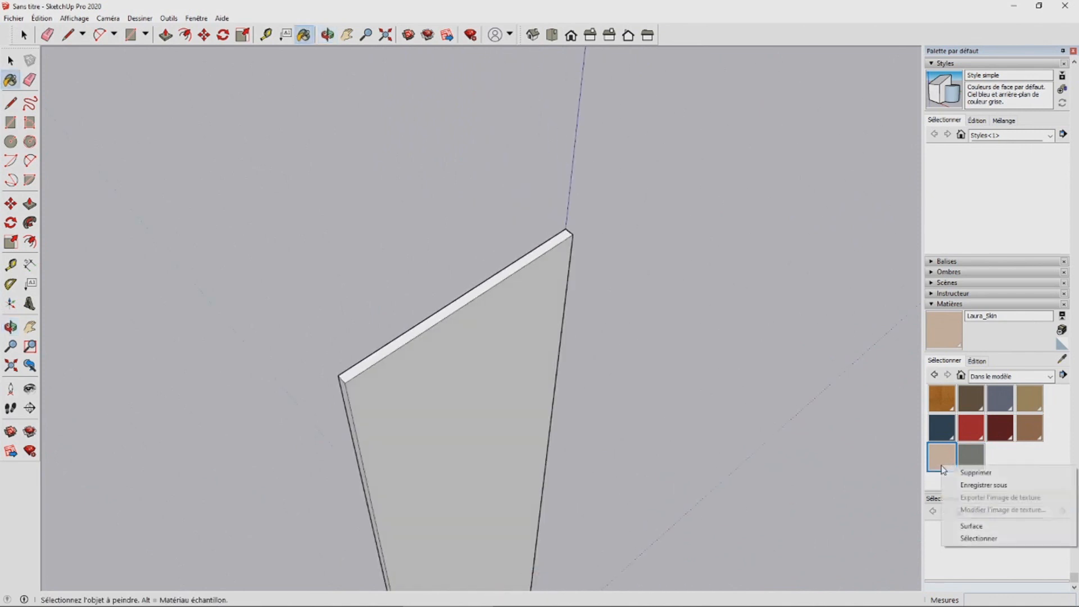
pyautogui.click(1000, 476)
pyautogui.rightClick(1003, 433)
pyautogui.click(1004, 437)
pyautogui.press('Return')
pyautogui.rightClick(1003, 434)
pyautogui.click(1005, 439)
pyautogui.press('Return')
pyautogui.rightClick(946, 432)
pyautogui.click(950, 439)
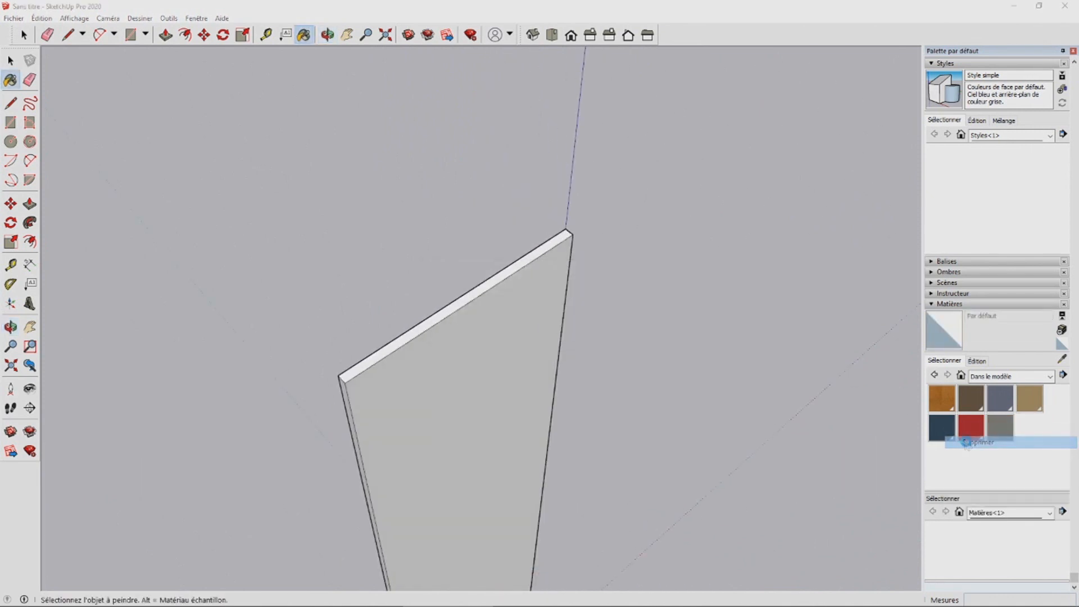
pyautogui.press('Return')
# Delete the remaining red, grey, brown and blue-grey materials, replacing each with the default
pyautogui.rightClick(949, 435)
pyautogui.click(952, 442)
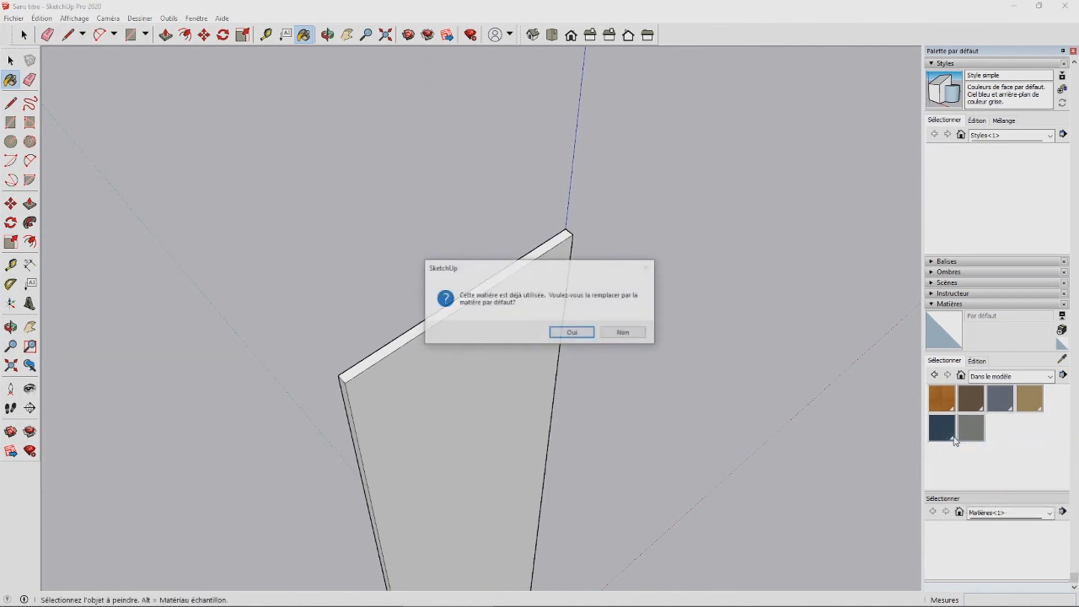
pyautogui.press('Return')
pyautogui.rightClick(950, 438)
pyautogui.click(954, 444)
pyautogui.rightClick(974, 402)
pyautogui.click(985, 408)
pyautogui.press('Return')
pyautogui.rightClick(972, 407)
pyautogui.click(977, 421)
pyautogui.press('Return')
pyautogui.rightClick(959, 409)
pyautogui.click(965, 414)
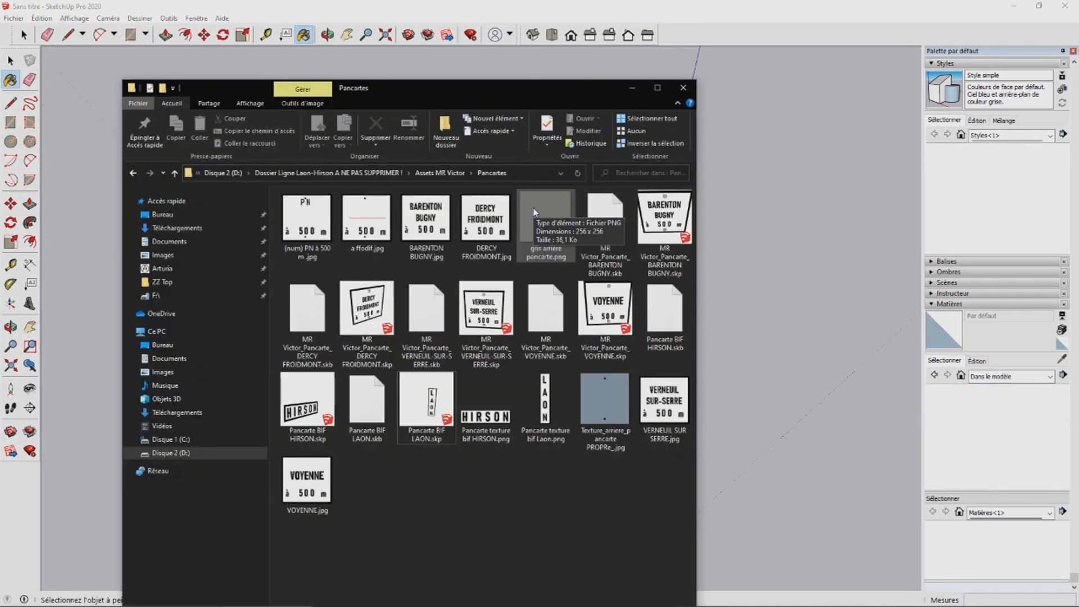
# Hide the placed gris arrière pancarte.png image in the model
pyautogui.moveTo(535, 212); pyautogui.dragTo(1001, 475)
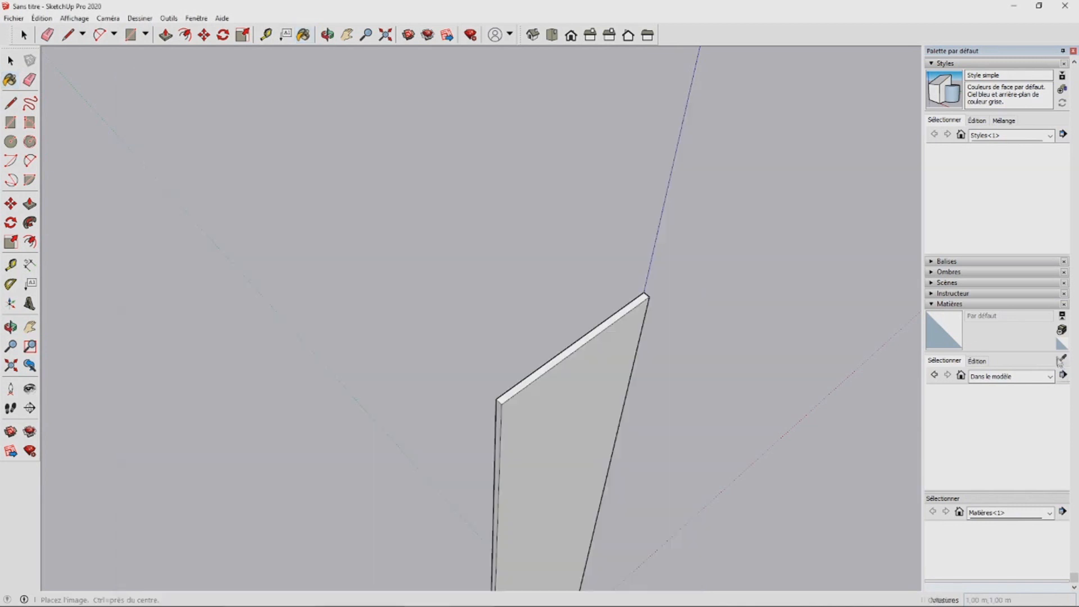
pyautogui.rightClick(836, 541)
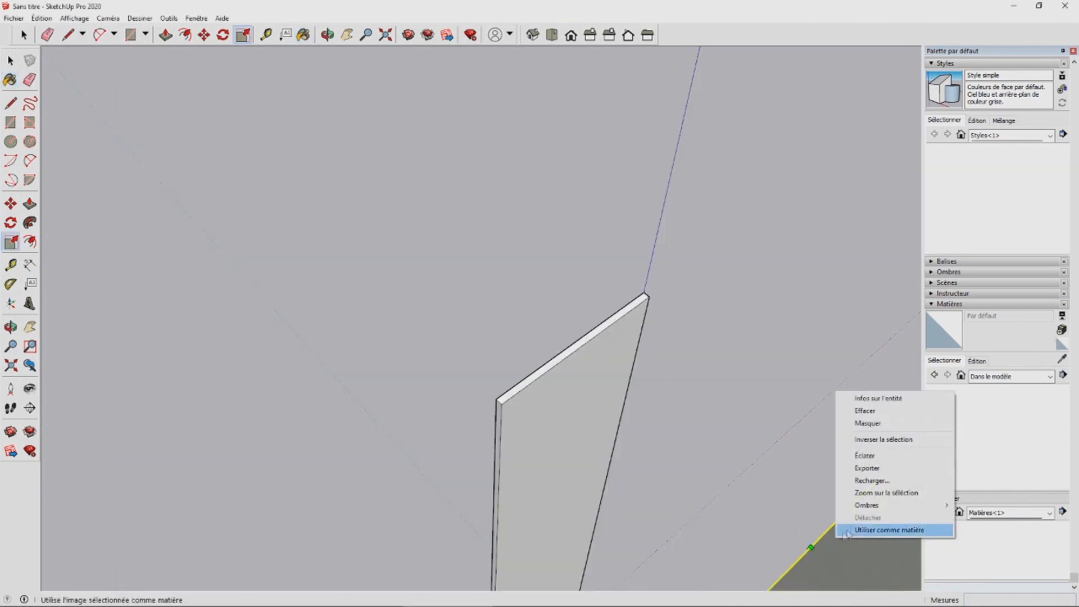
pyautogui.click(895, 423)
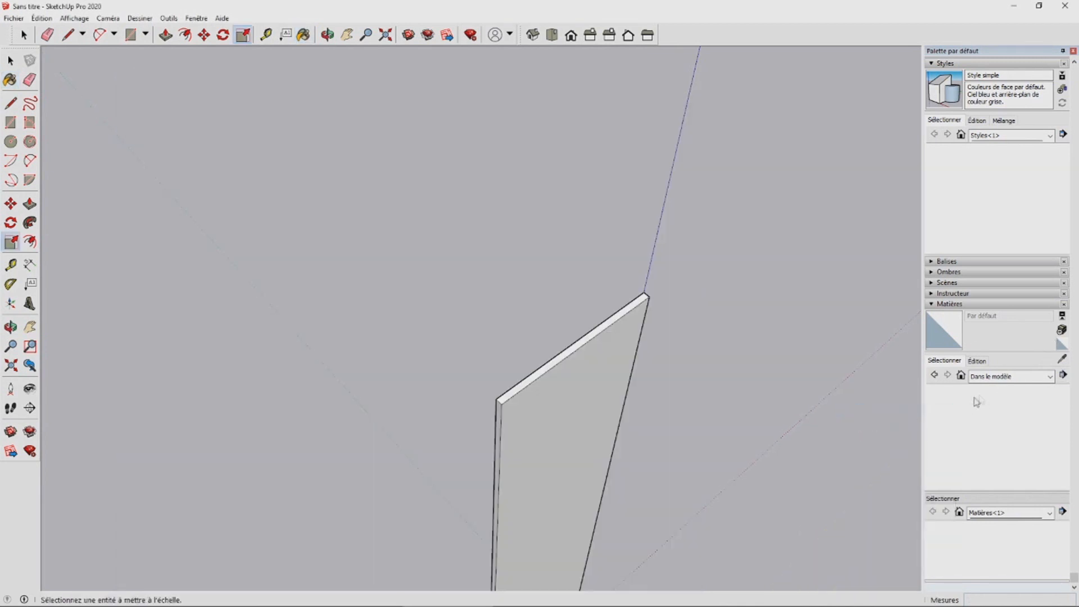
# Create the Matière material using gris arrière pancarte.png as its texture
pyautogui.click(1062, 331)
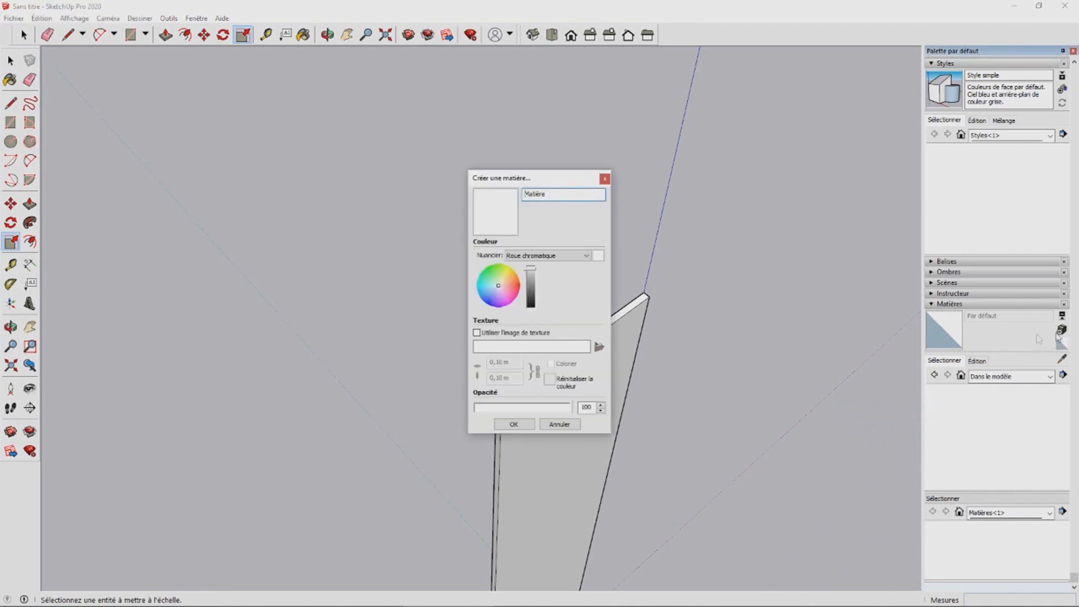
pyautogui.click(599, 347)
pyautogui.click(728, 121)
pyautogui.click(796, 588)
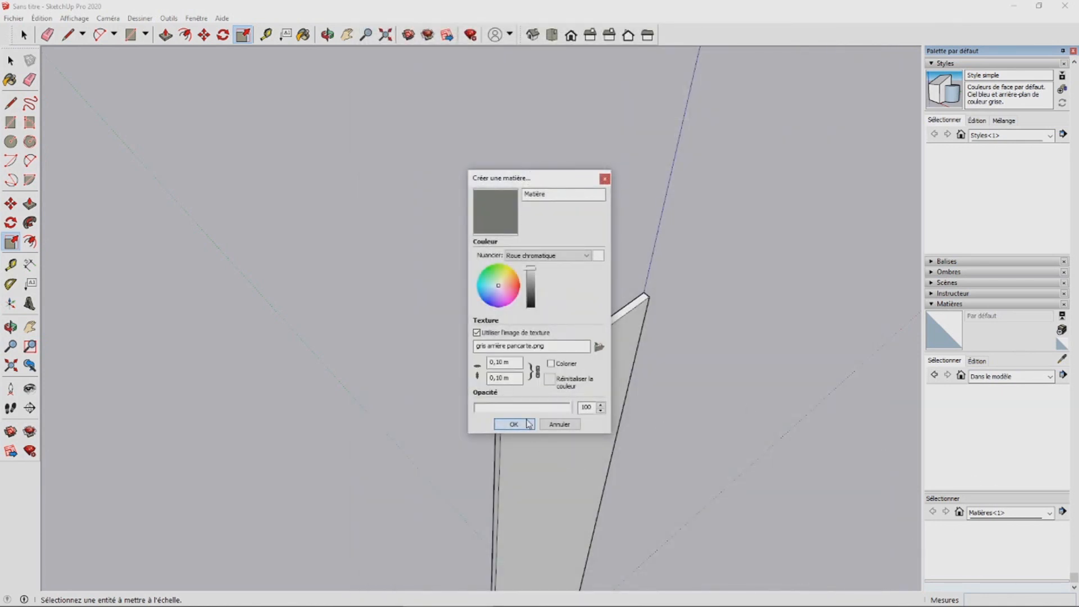
pyautogui.click(513, 424)
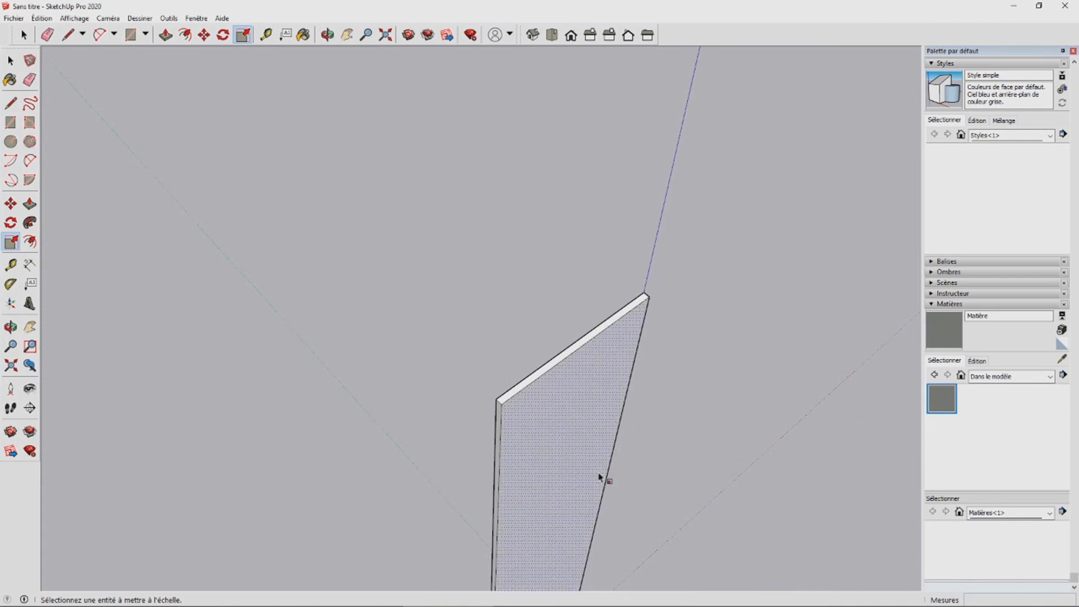
pyautogui.scroll(1, 599, 476)
# Paint the board's wide faces and narrow edges with the grey Matière material
pyautogui.moveTo(588, 472); pyautogui.dragTo(911, 407, button='middle')
pyautogui.click(947, 400)
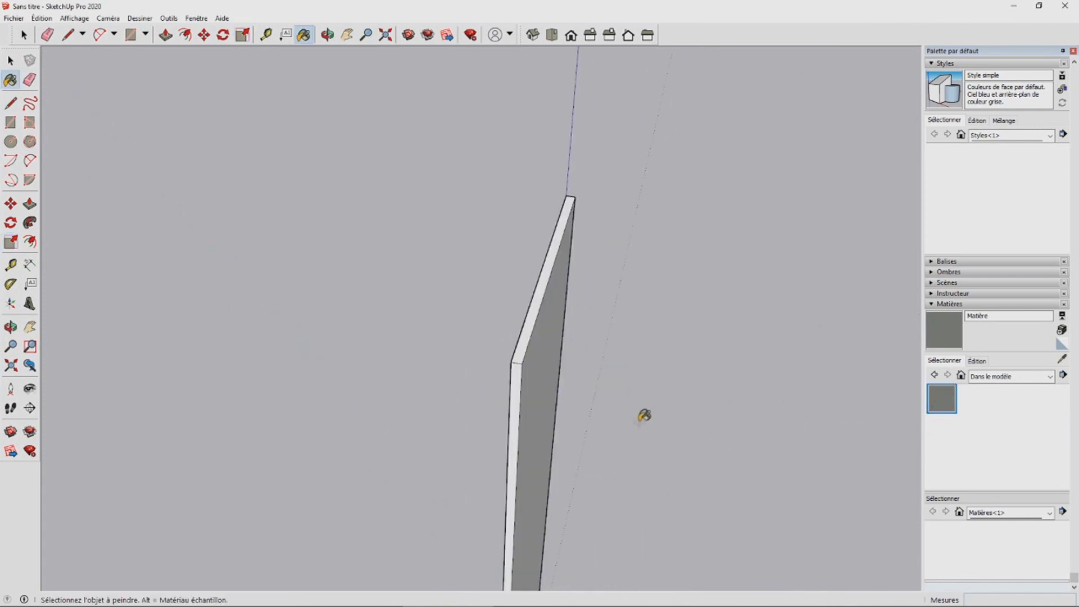
pyautogui.moveTo(645, 414); pyautogui.dragTo(671, 456, button='middle')
pyautogui.click(496, 402)
pyautogui.moveTo(495, 402)
pyautogui.mouseDown(button='middle')
pyautogui.moveTo(356, 511)
pyautogui.moveTo(511, 393)
pyautogui.moveTo(498, 289)
pyautogui.moveTo(602, 359)
pyautogui.moveTo(436, 368)
pyautogui.moveTo(369, 94)
pyautogui.moveTo(464, 450)
pyautogui.moveTo(584, 173)
pyautogui.moveTo(429, 290)
pyautogui.moveTo(356, 574)
pyautogui.moveTo(464, 291)
pyautogui.moveTo(532, 192)
pyautogui.moveTo(453, 473)
pyautogui.moveTo(422, 445)
pyautogui.mouseUp(button='middle')
pyautogui.click(508, 410)
pyautogui.click(510, 389)
pyautogui.click(574, 386)
pyautogui.click(429, 299)
# Orbit around the panel to check every face and edge is painted grey
pyautogui.moveTo(438, 390)
pyautogui.mouseDown(button='middle')
pyautogui.moveTo(399, 141)
pyautogui.moveTo(425, 164)
pyautogui.mouseUp(button='middle')
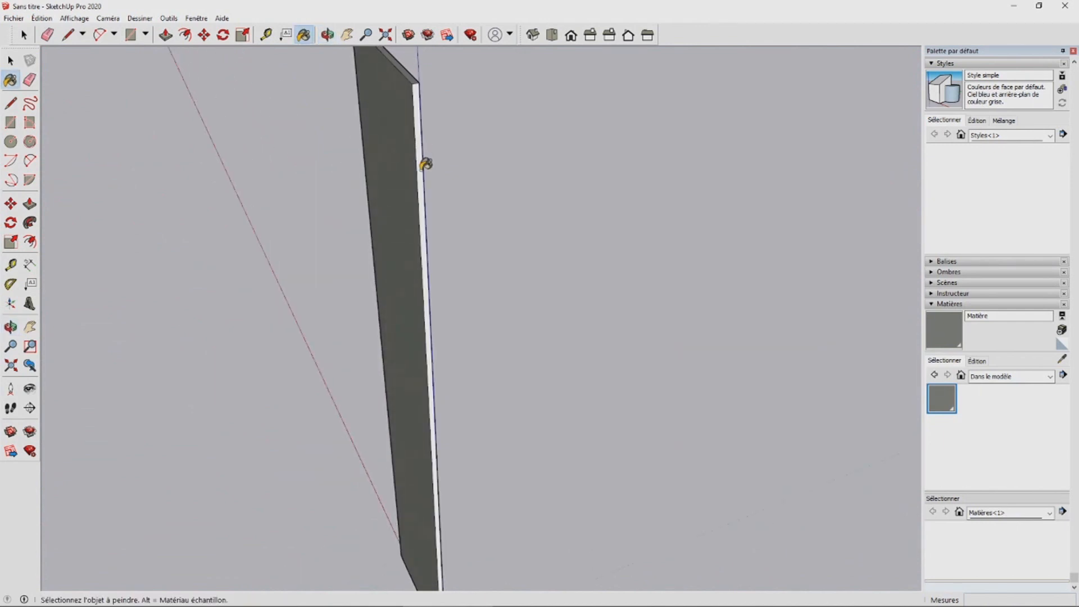
pyautogui.moveTo(484, 213)
pyautogui.mouseDown(button='middle')
pyautogui.moveTo(488, 224)
pyautogui.moveTo(724, 243)
pyautogui.moveTo(621, 298)
pyautogui.moveTo(523, 281)
pyautogui.mouseUp(button='middle')
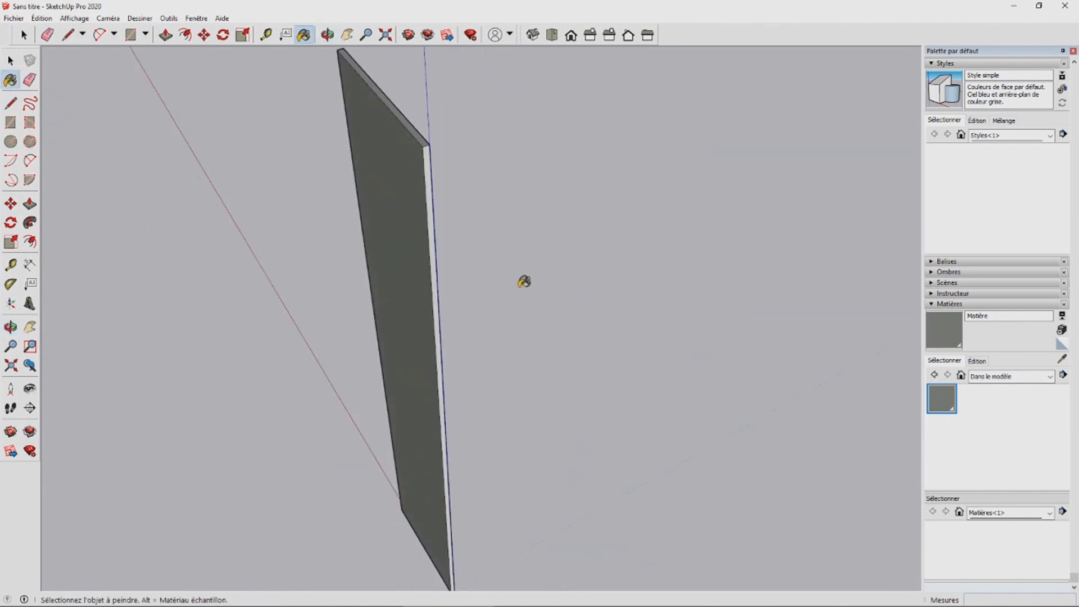
pyautogui.moveTo(524, 281)
pyautogui.mouseDown(button='middle')
pyautogui.moveTo(496, 212)
pyautogui.moveTo(645, 231)
pyautogui.moveTo(397, 229)
pyautogui.moveTo(427, 176)
pyautogui.moveTo(421, 211)
pyautogui.moveTo(481, 253)
pyautogui.moveTo(771, 309)
pyautogui.moveTo(743, 291)
pyautogui.moveTo(1001, 125)
pyautogui.moveTo(799, 281)
pyautogui.moveTo(982, 327)
pyautogui.mouseUp(button='middle')
pyautogui.moveTo(466, 236)
pyautogui.mouseDown(button='middle')
pyautogui.moveTo(475, 385)
pyautogui.moveTo(541, 119)
pyautogui.moveTo(566, 110)
pyautogui.moveTo(590, 11)
pyautogui.moveTo(498, 417)
pyautogui.mouseUp(button='middle')
pyautogui.press('b')
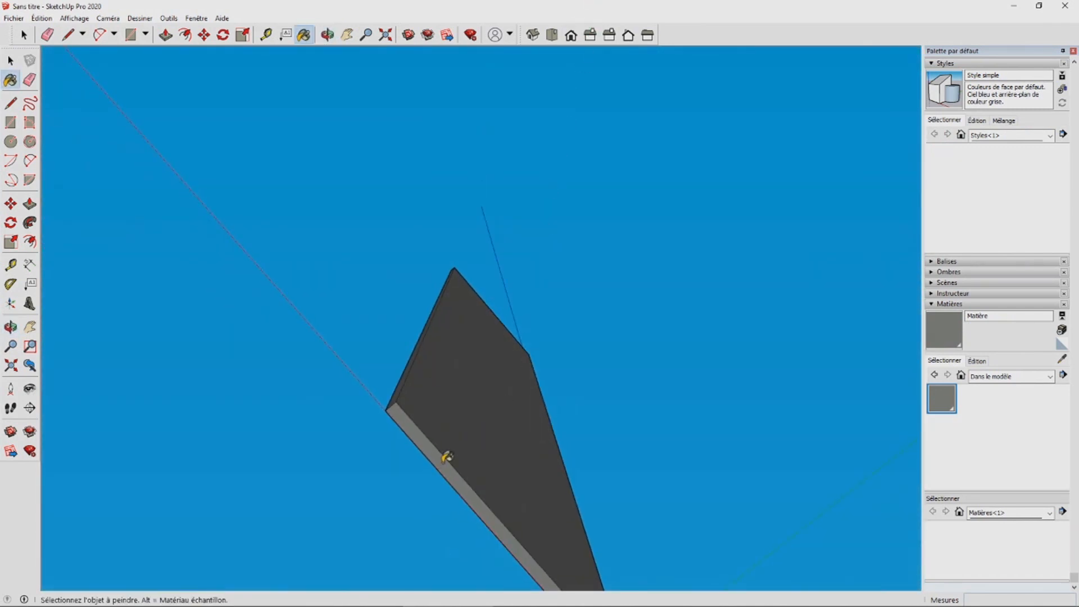
pyautogui.moveTo(447, 456)
pyautogui.mouseDown(button='middle')
pyautogui.moveTo(530, 405)
pyautogui.moveTo(336, 552)
pyautogui.mouseUp(button='middle')
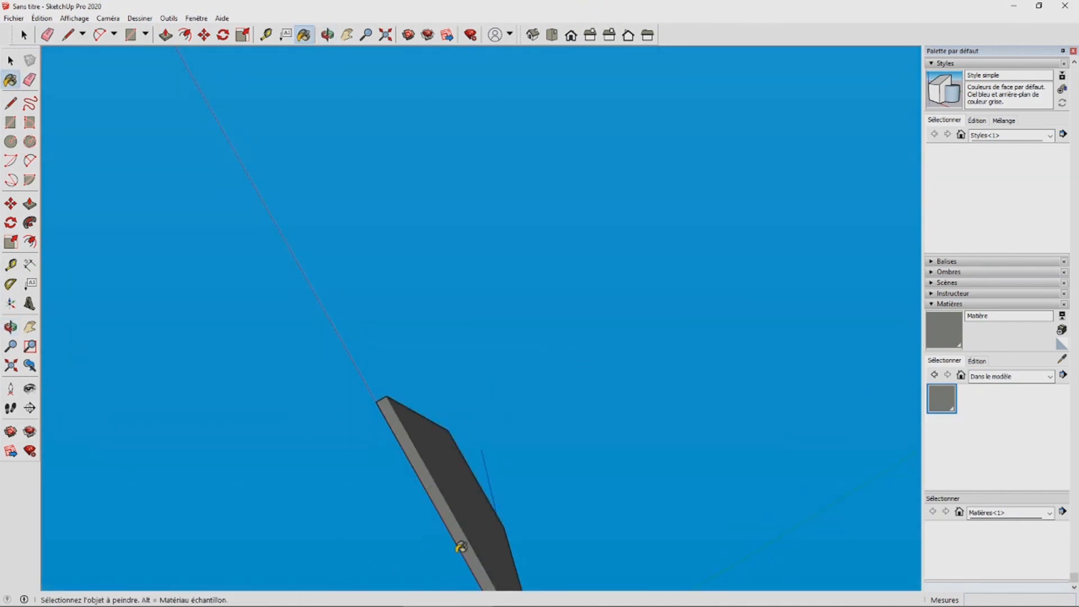
pyautogui.moveTo(468, 542)
pyautogui.mouseDown(button='middle')
pyautogui.moveTo(481, 513)
pyautogui.moveTo(680, 459)
pyautogui.moveTo(590, 393)
pyautogui.moveTo(620, 356)
pyautogui.moveTo(582, 430)
pyautogui.moveTo(602, 424)
pyautogui.moveTo(473, 551)
pyautogui.moveTo(590, 361)
pyautogui.mouseUp(button='middle')
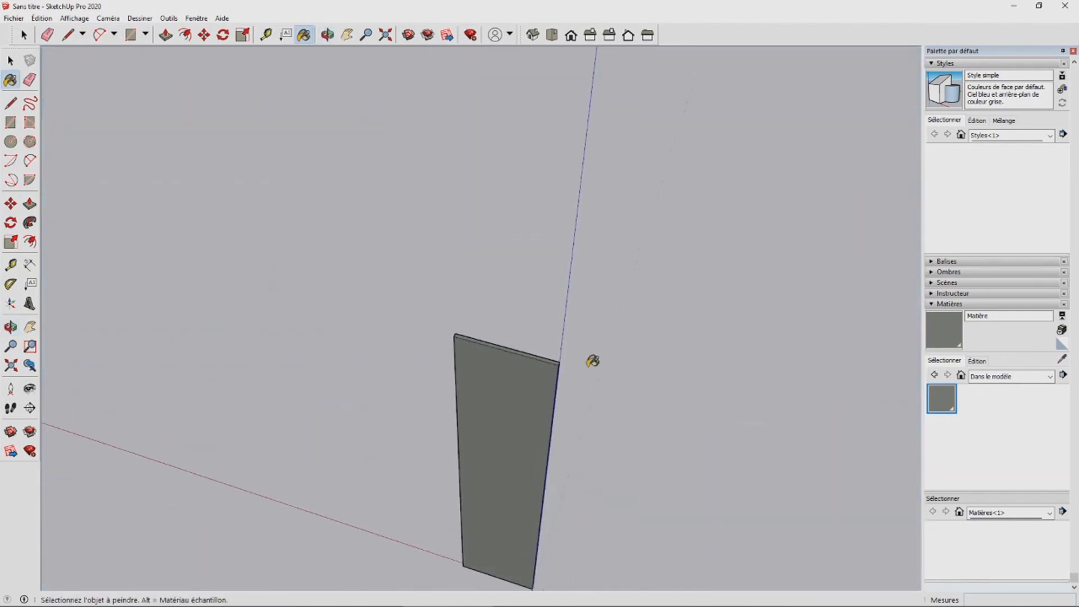
pyautogui.scroll(2, 590, 361)
pyautogui.moveTo(497, 373); pyautogui.dragTo(260, 335, button='middle')
pyautogui.scroll(2, 472, 373)
pyautogui.moveTo(472, 373); pyautogui.dragTo(903, 352, button='middle')
pyautogui.moveTo(720, 388); pyautogui.dragTo(687, 511, button='middle')
pyautogui.moveTo(616, 477)
pyautogui.mouseDown(button='middle')
pyautogui.moveTo(629, 393)
pyautogui.moveTo(658, 466)
pyautogui.moveTo(682, 480)
pyautogui.moveTo(438, 505)
pyautogui.moveTo(174, 447)
pyautogui.moveTo(231, 289)
pyautogui.moveTo(394, 348)
pyautogui.mouseUp(button='middle')
pyautogui.scroll(-1, 603, 518)
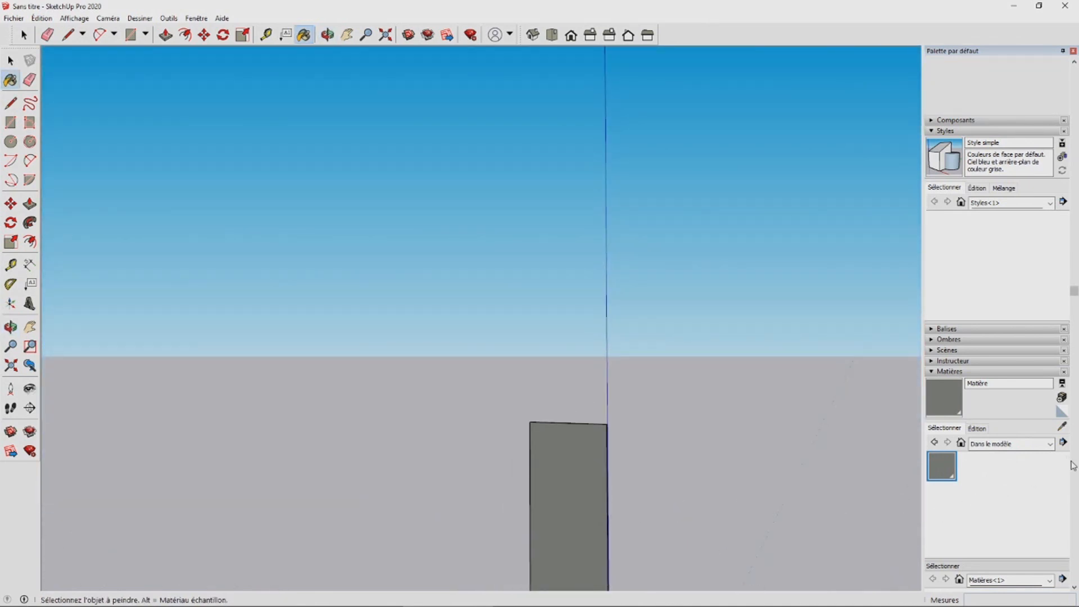
# Create the Matière1 material from the Pancarte texture bif Laon.png image
pyautogui.click(1062, 400)
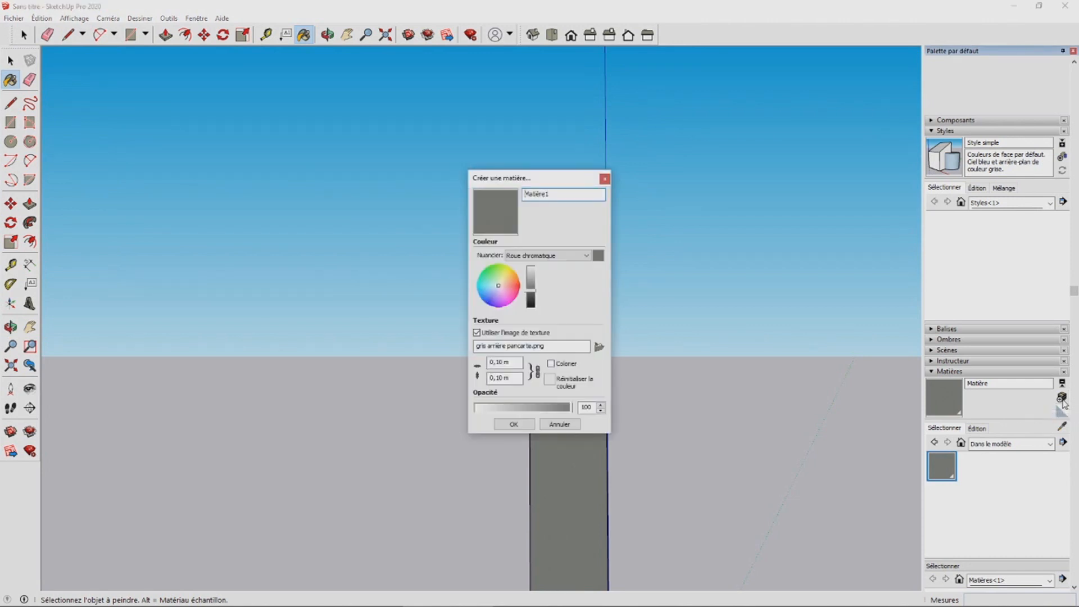
pyautogui.click(598, 346)
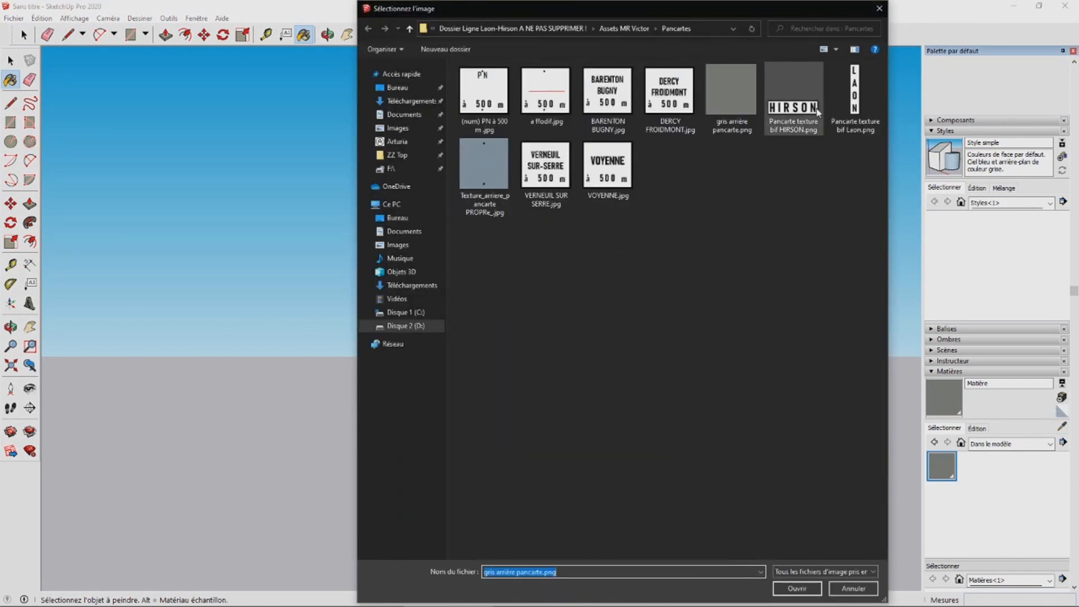
pyautogui.click(851, 130)
pyautogui.click(799, 583)
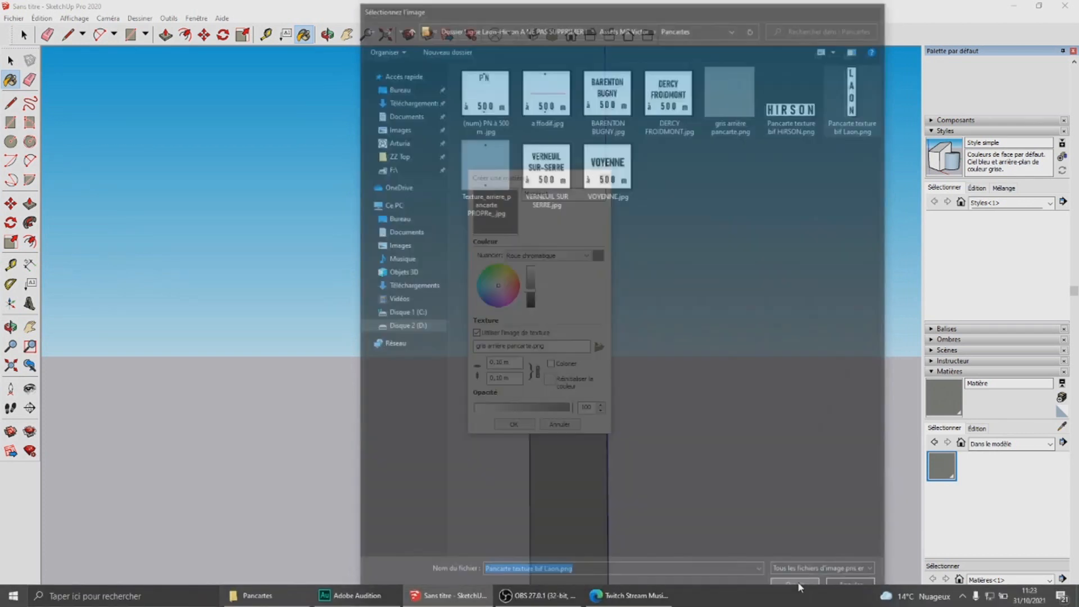
pyautogui.click(508, 424)
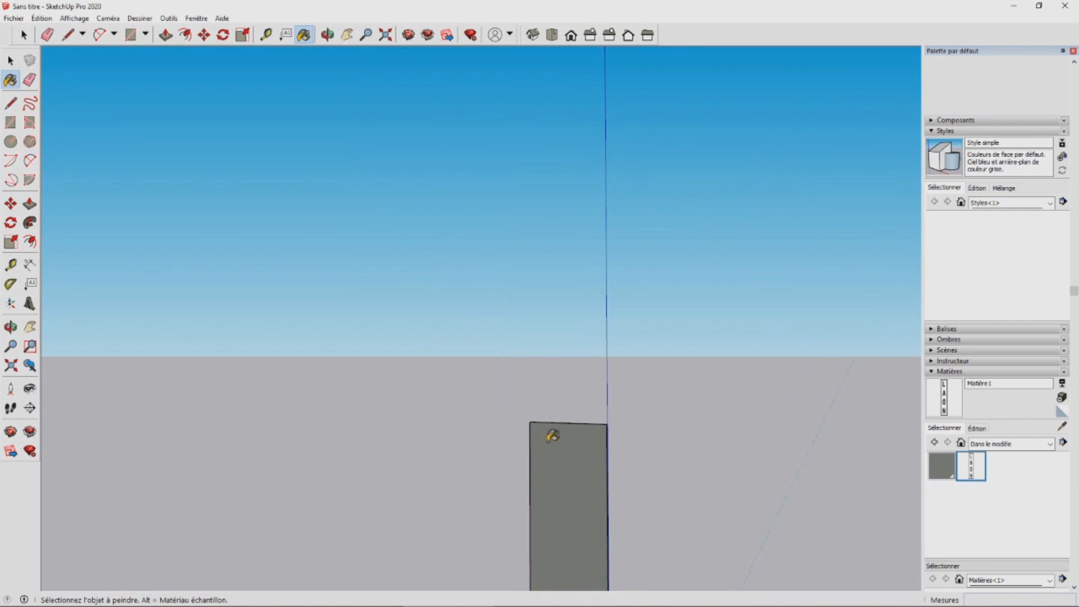
# Try the Laon texture on the board face, then revert the face to grey
pyautogui.click(594, 522)
pyautogui.scroll(-3, 594, 522)
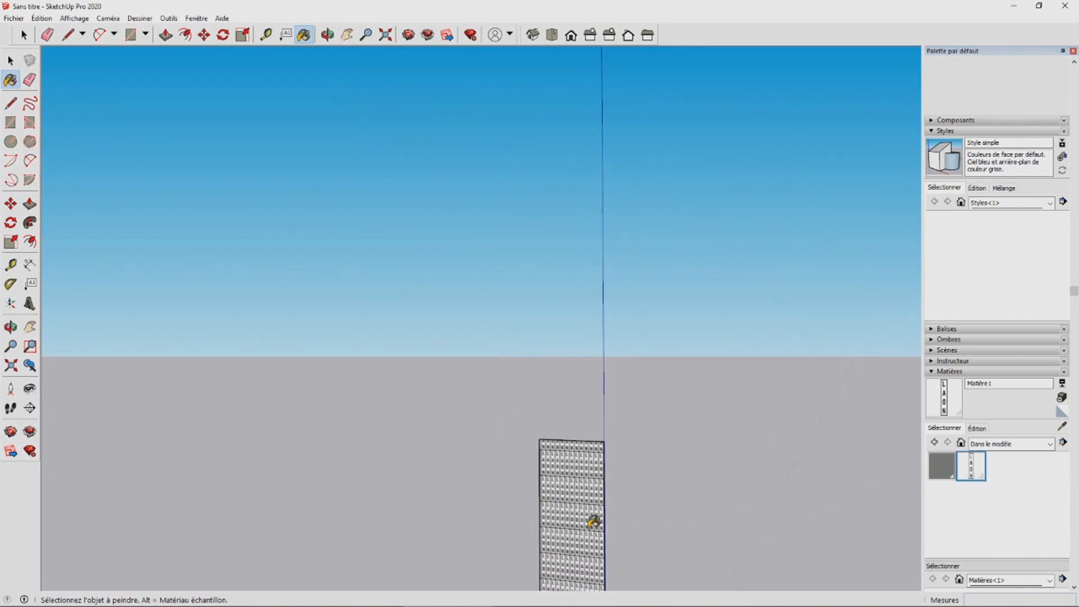
pyautogui.scroll(-2, 597, 559)
pyautogui.moveTo(602, 549)
pyautogui.mouseDown(button='middle')
pyautogui.moveTo(616, 499)
pyautogui.moveTo(614, 583)
pyautogui.moveTo(578, 567)
pyautogui.mouseUp(button='middle')
pyautogui.scroll(1, 577, 556)
pyautogui.scroll(4, 577, 556)
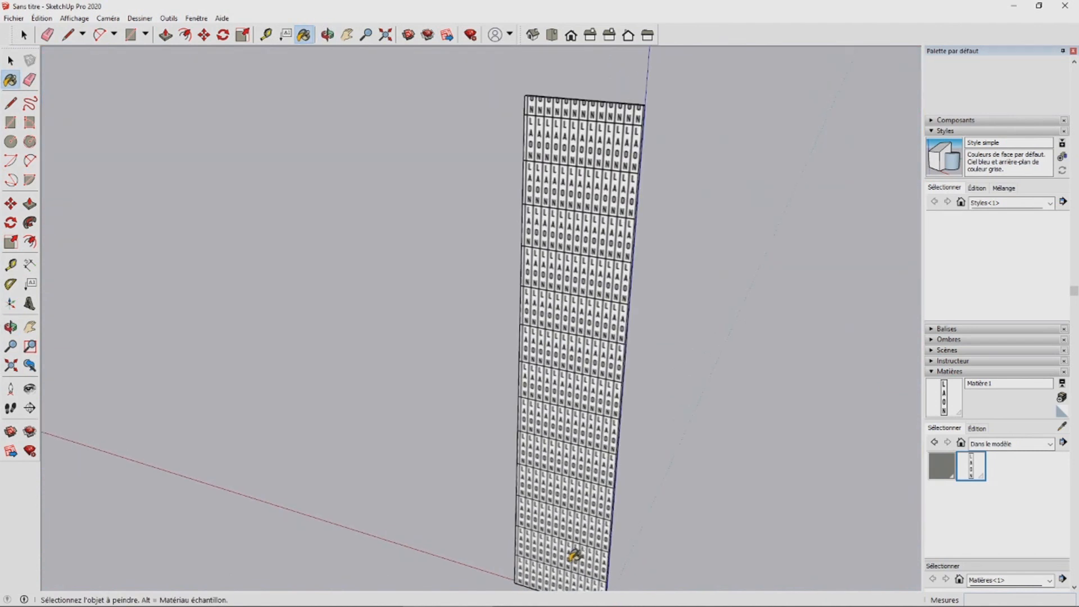
pyautogui.click(575, 496)
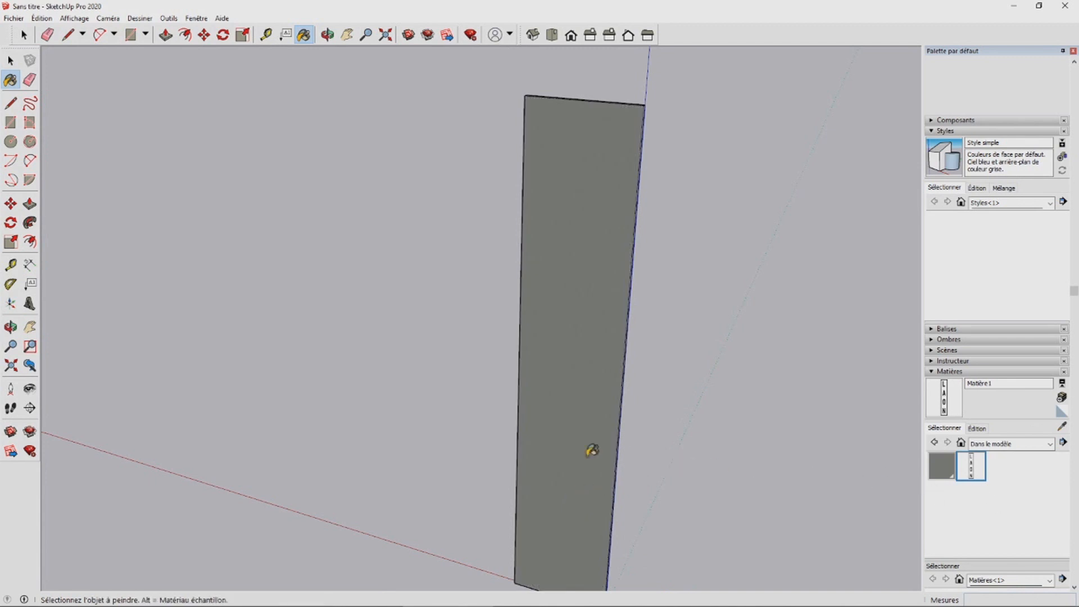
pyautogui.press('ctrl')
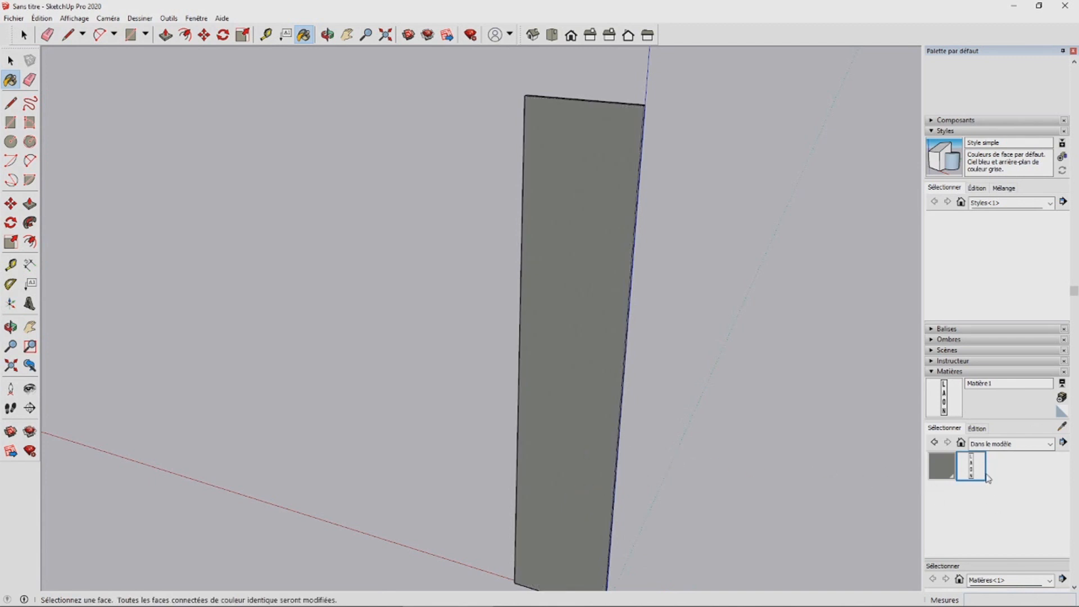
# Create another Laon-textured material with an adjusted size and apply it to the board face
pyautogui.click(1060, 399)
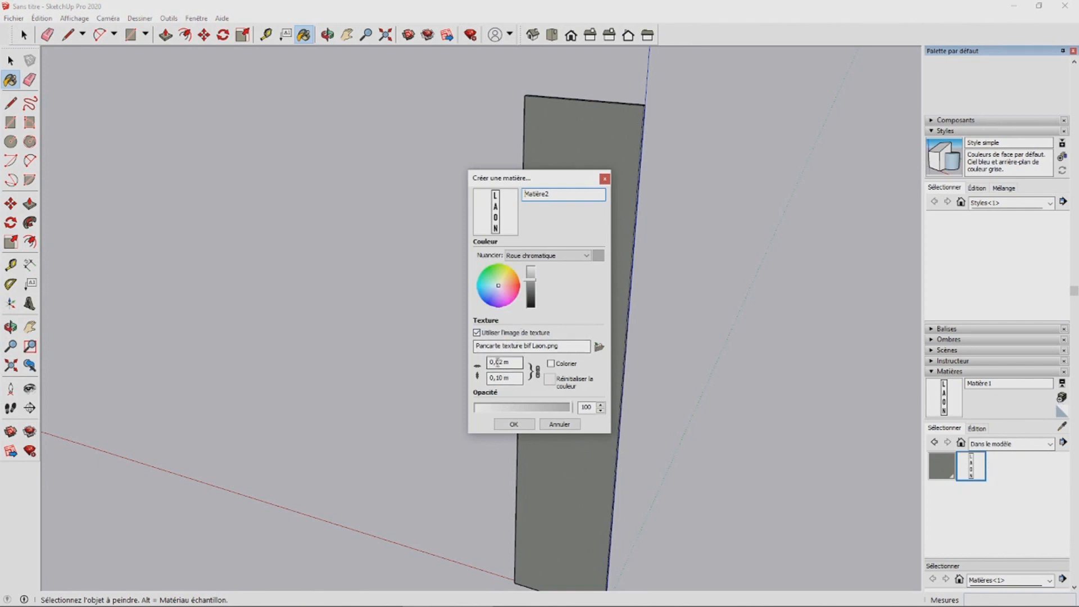
pyautogui.write('6')
pyautogui.click(513, 423)
pyautogui.click(574, 423)
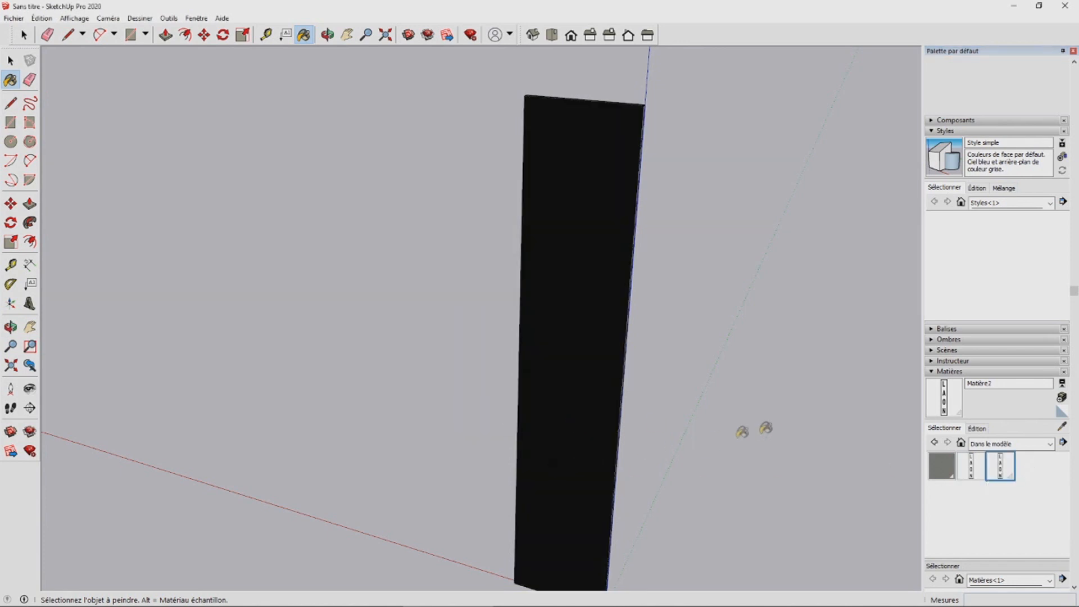
# Recreate the Laon material at 0,21 m × 1,10 m and paint the panel face with it
pyautogui.rightClick(1000, 468)
pyautogui.click(1062, 412)
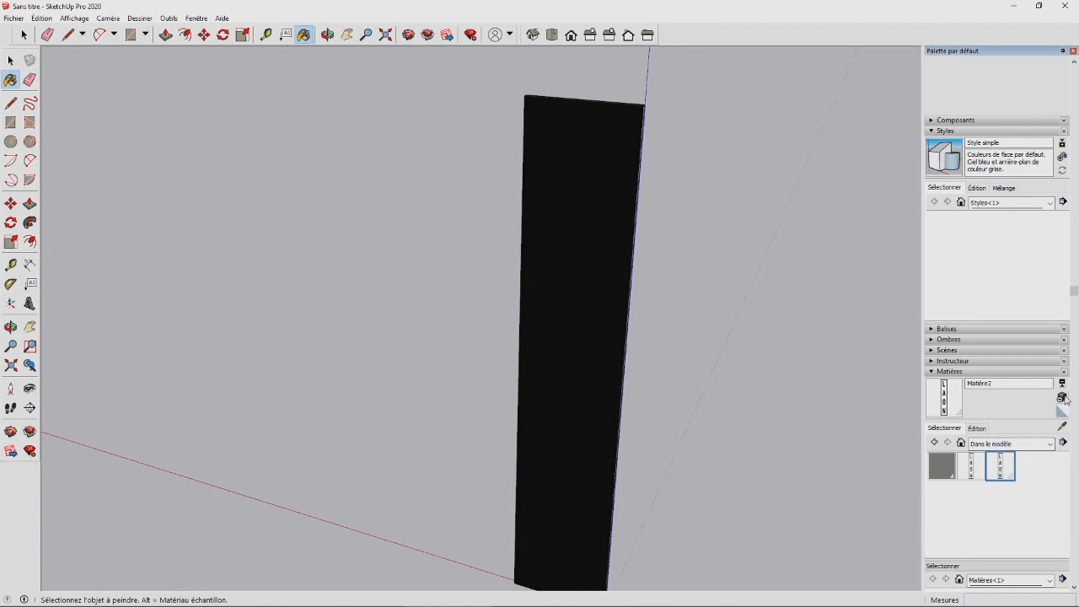
pyautogui.click(1062, 411)
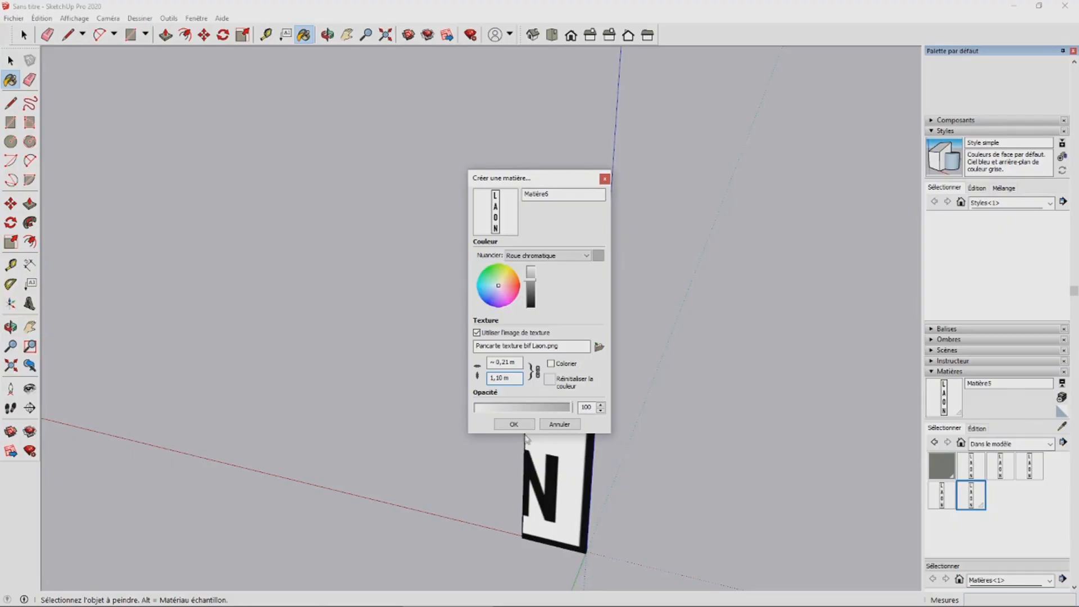
pyautogui.click(514, 423)
pyautogui.press('o')
pyautogui.moveTo(545, 437); pyautogui.dragTo(578, 426)
pyautogui.press('b')
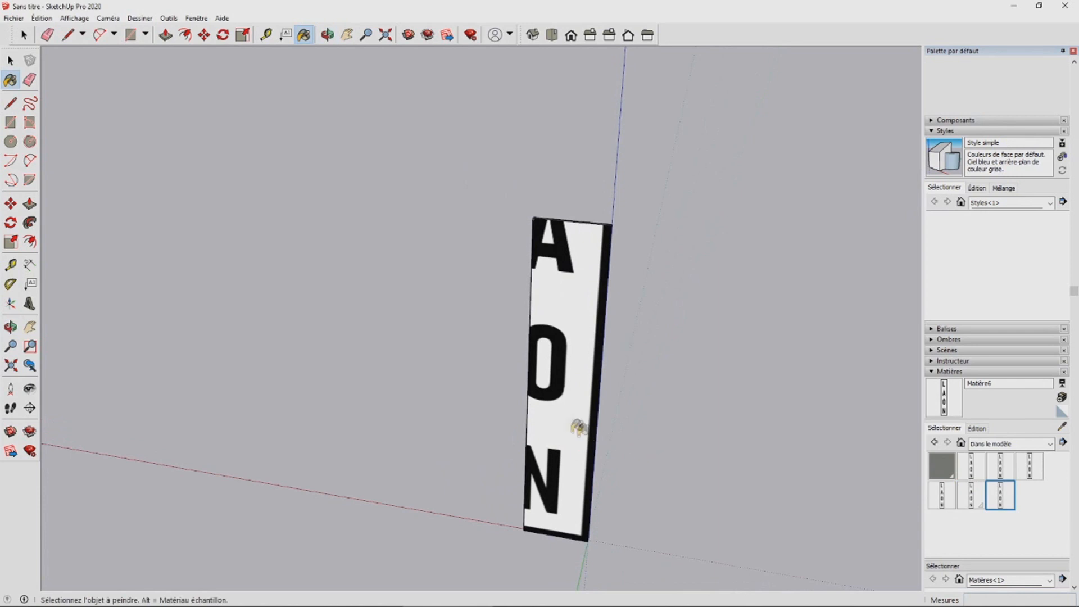
pyautogui.click(547, 405)
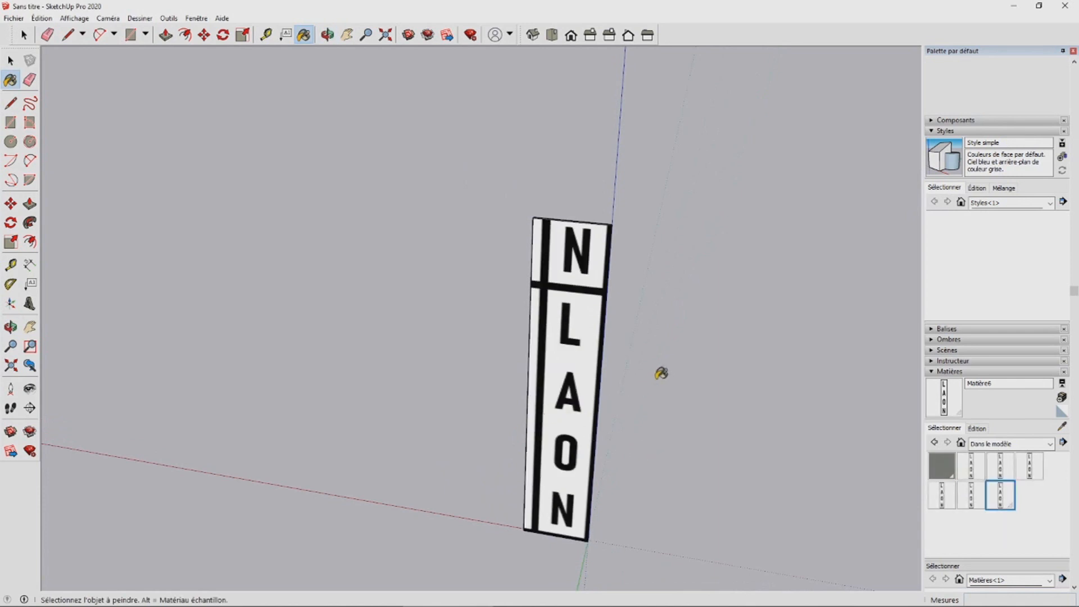
pyautogui.press('m')
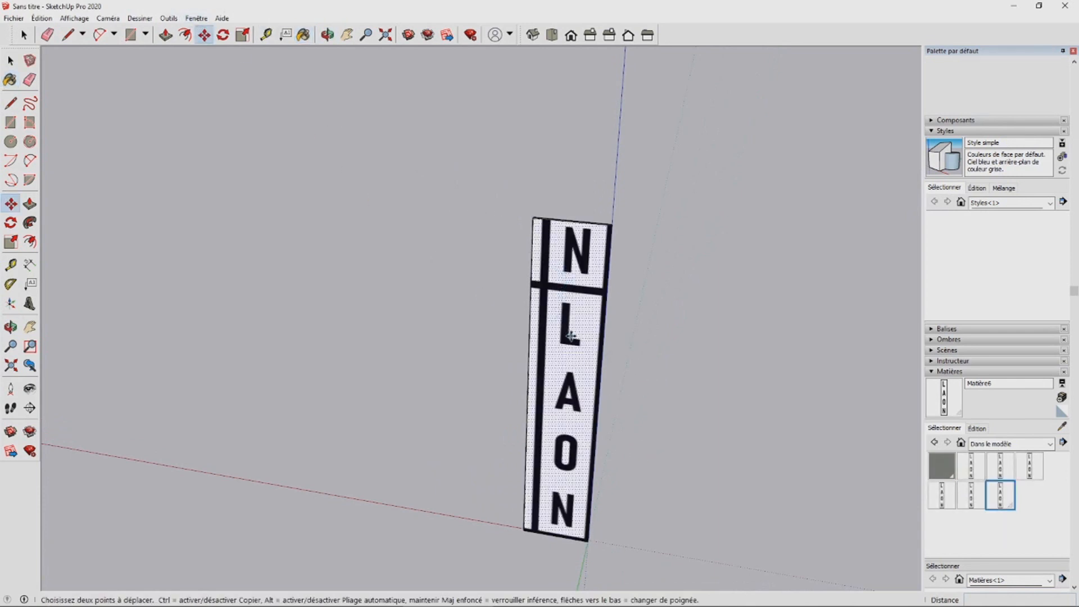
# Open the Matière6 texture image for editing from the Materials panel
pyautogui.rightClick(995, 504)
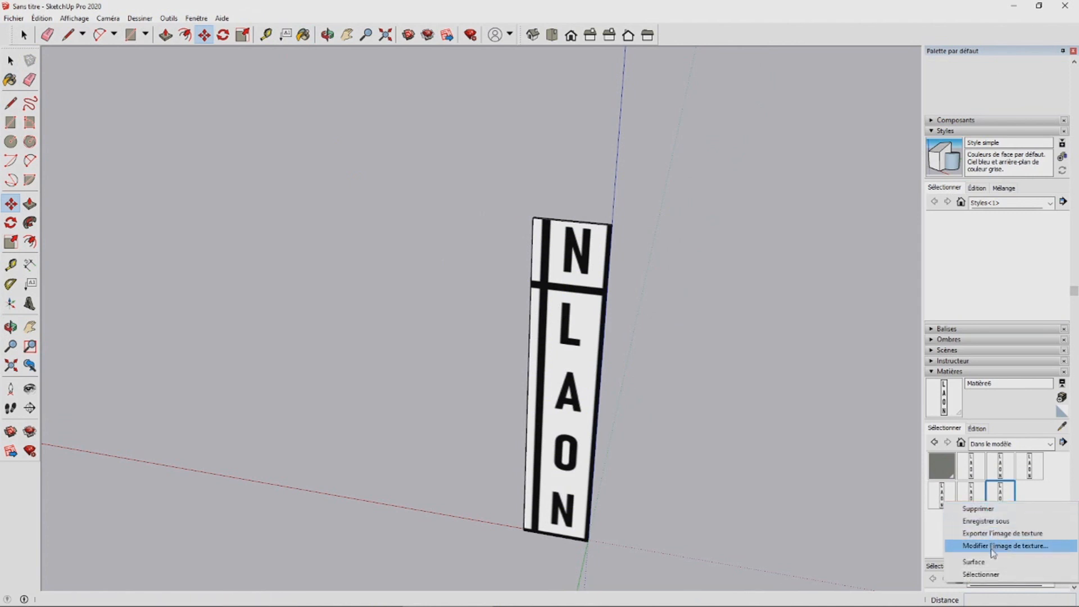
pyautogui.click(993, 549)
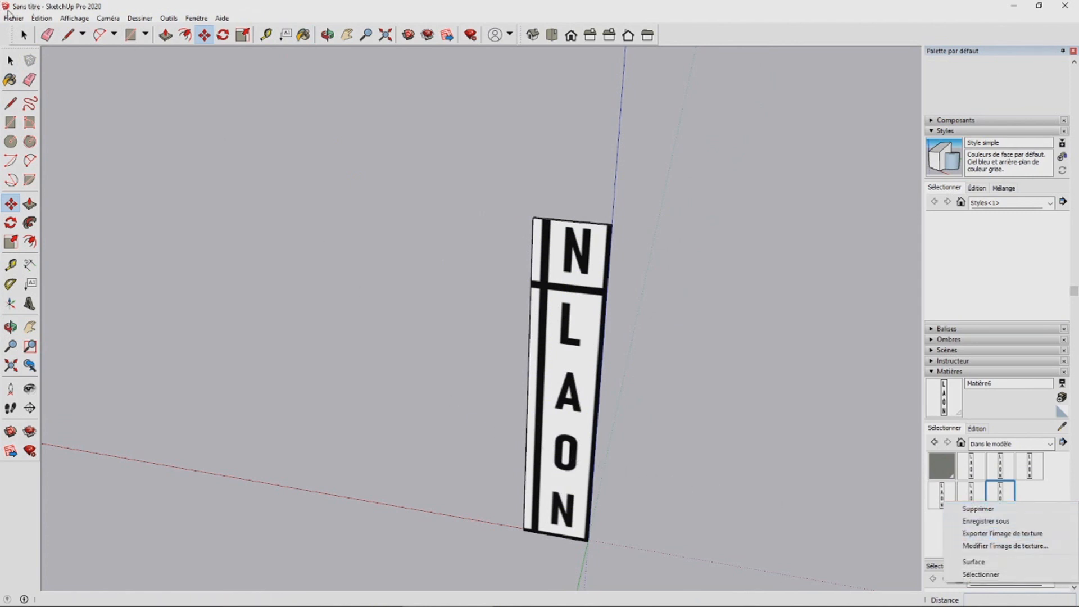
pyautogui.click(14, 18)
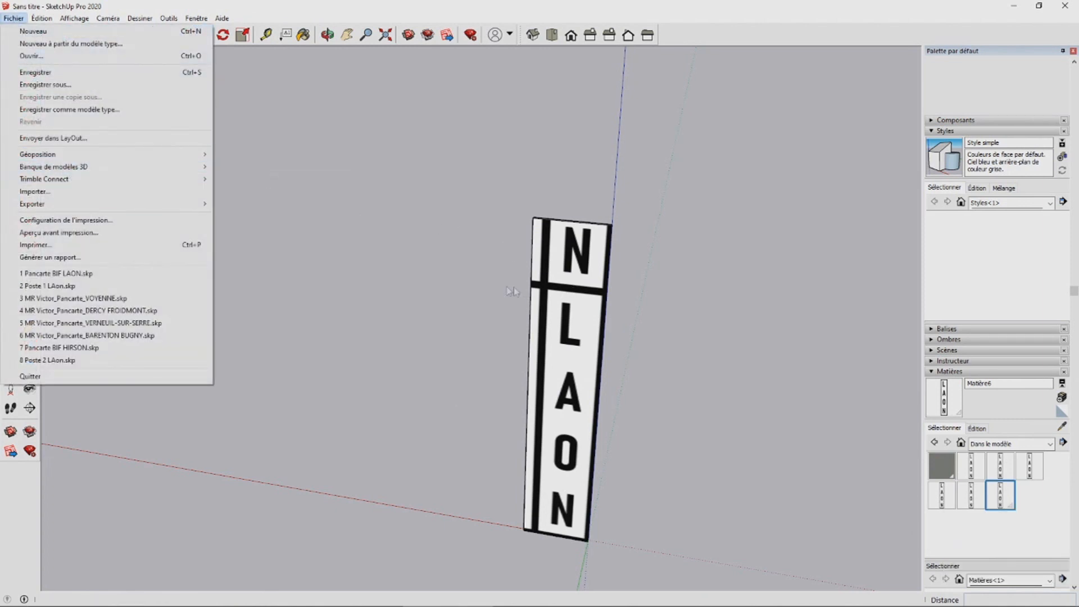
# Start repositioning the LAON texture on the panel face with Texture > Position
pyautogui.rightClick(541, 430)
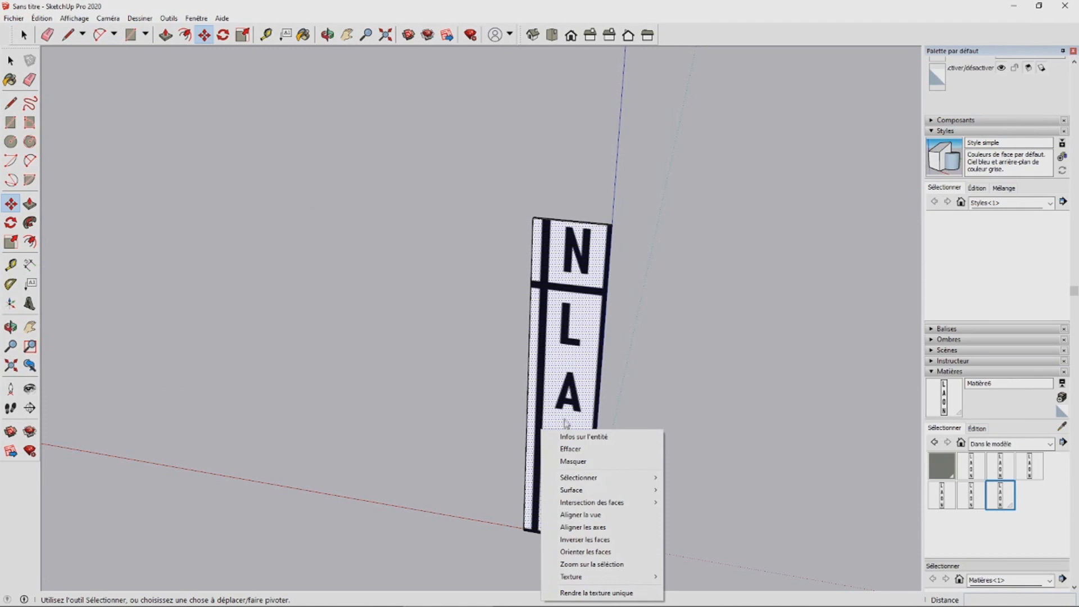
pyautogui.moveTo(602, 481)
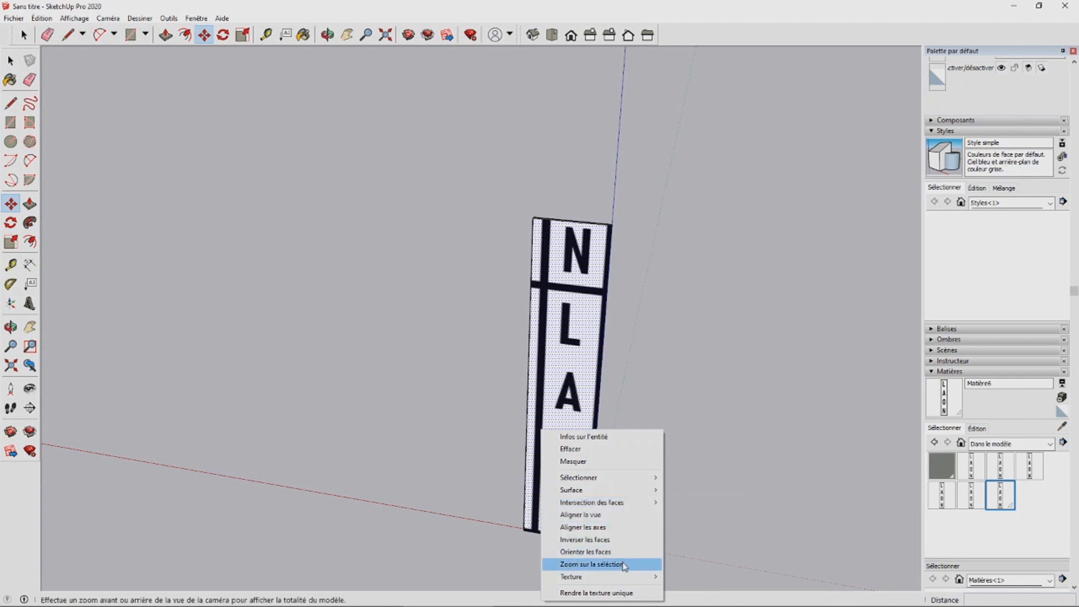
pyautogui.moveTo(623, 577)
pyautogui.click(691, 536)
# Pin the LAON texture corners to the panel corners so one LAON fills the face, then check it
pyautogui.moveTo(541, 271); pyautogui.dragTo(548, 221)
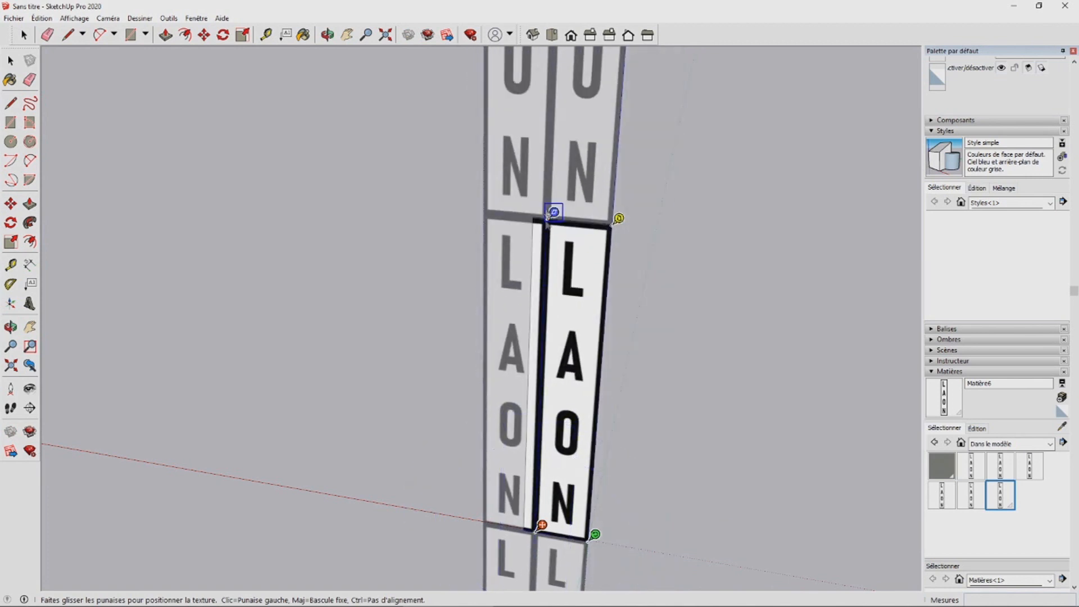
pyautogui.moveTo(541, 525); pyautogui.dragTo(530, 522)
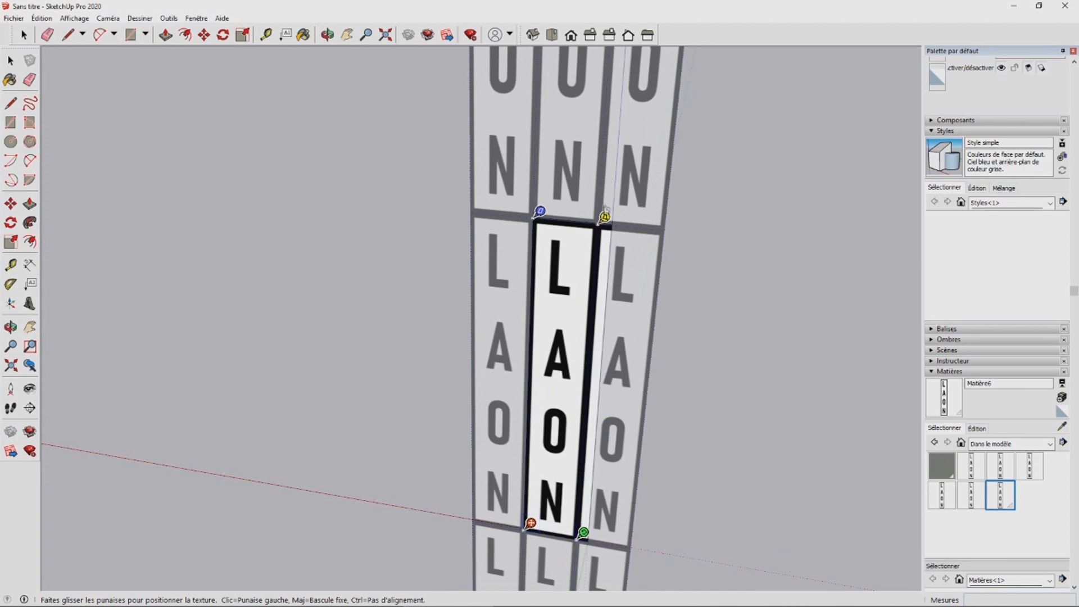
pyautogui.moveTo(605, 209); pyautogui.dragTo(617, 216)
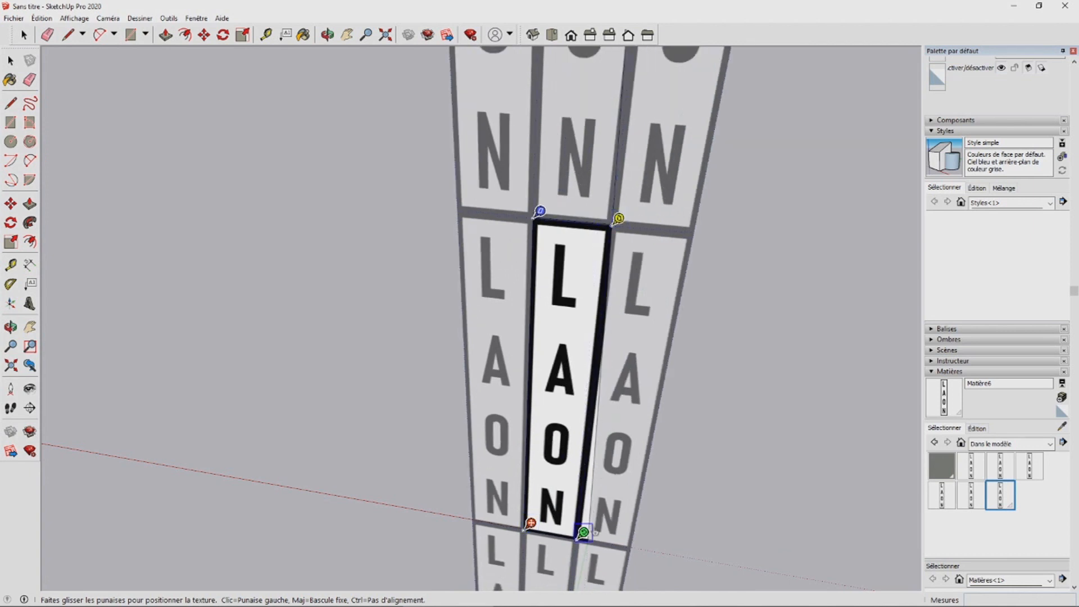
pyautogui.moveTo(584, 532); pyautogui.dragTo(594, 535)
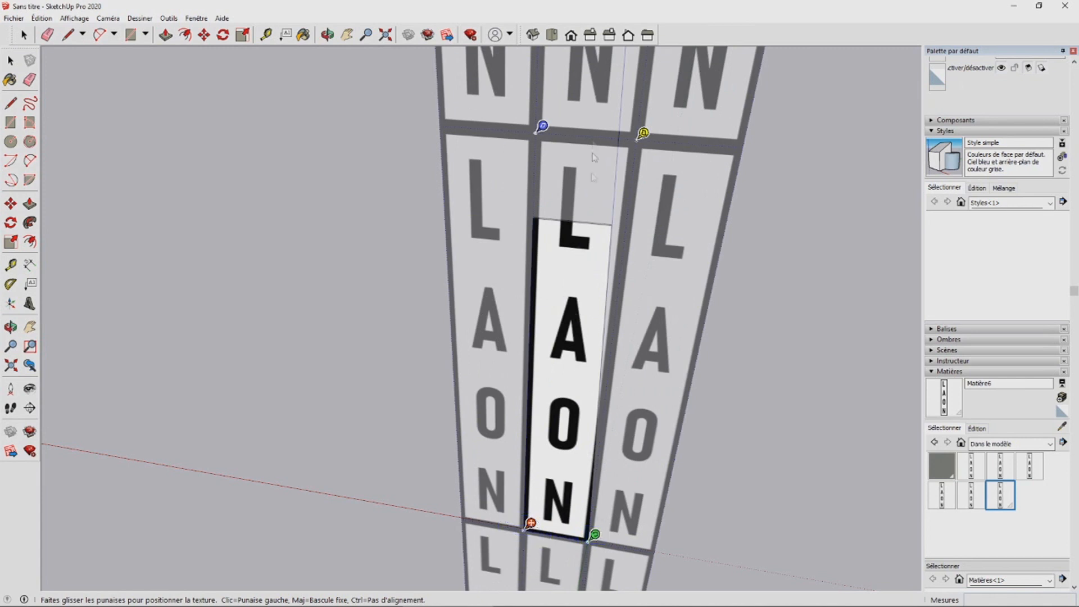
pyautogui.moveTo(540, 126); pyautogui.dragTo(539, 211)
pyautogui.moveTo(636, 220); pyautogui.dragTo(619, 219)
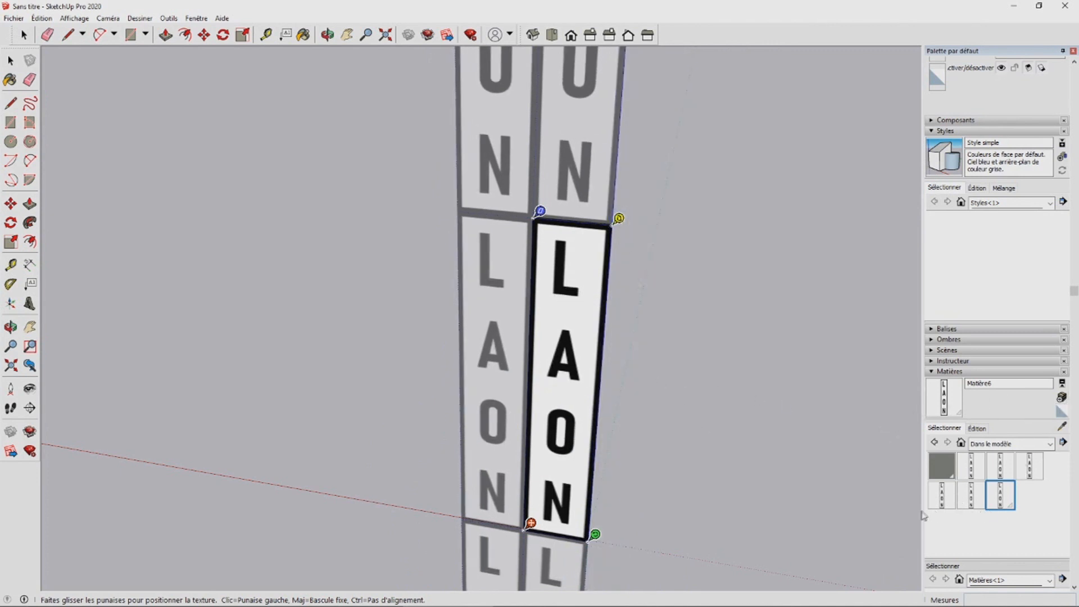
pyautogui.click(707, 502)
pyautogui.moveTo(708, 461); pyautogui.dragTo(513, 450, button='middle')
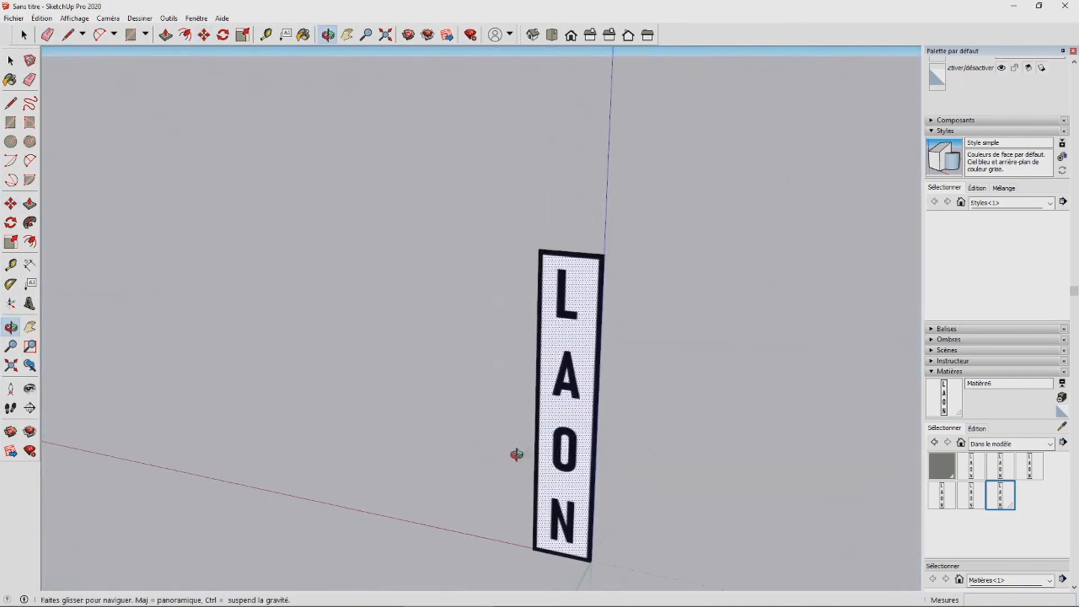
pyautogui.press('m')
# Delete Matière1 and the next two LAON materials from In Model, replacing them with default
pyautogui.click(970, 466)
pyautogui.rightClick(971, 463)
pyautogui.click(967, 472)
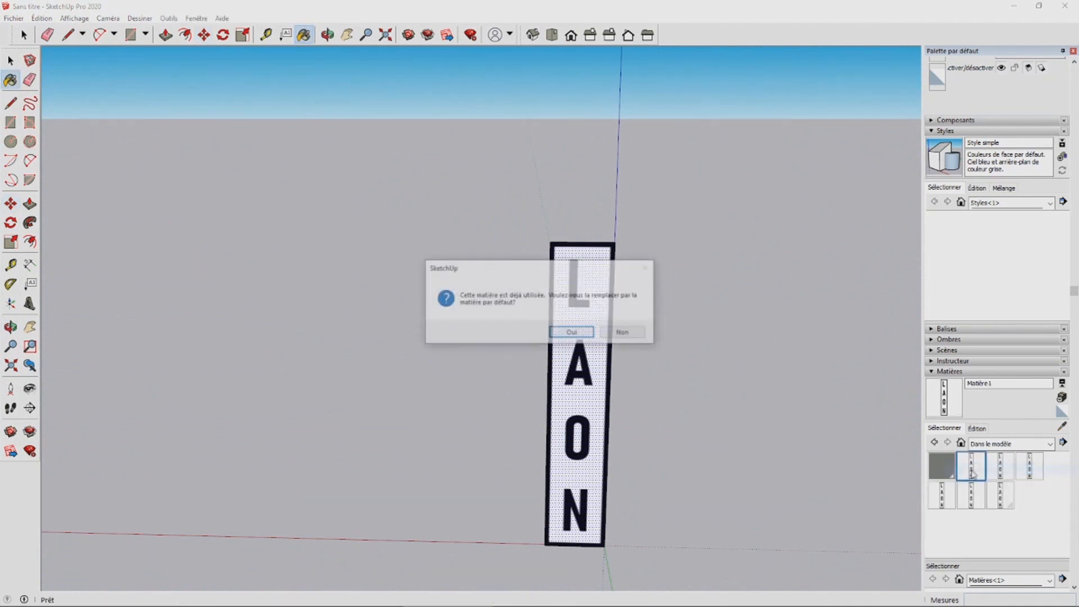
pyautogui.press('Return')
pyautogui.rightClick(975, 471)
pyautogui.click(990, 479)
pyautogui.rightClick(976, 476)
pyautogui.click(989, 482)
# Delete the remaining three LAON materials, accepting the default replacement, and view the plain panel
pyautogui.rightClick(987, 475)
pyautogui.click(988, 478)
pyautogui.rightClick(988, 473)
pyautogui.click(988, 479)
pyautogui.rightClick(979, 471)
pyautogui.click(987, 479)
pyautogui.click(573, 332)
pyautogui.moveTo(631, 409); pyautogui.dragTo(457, 450, button='middle')
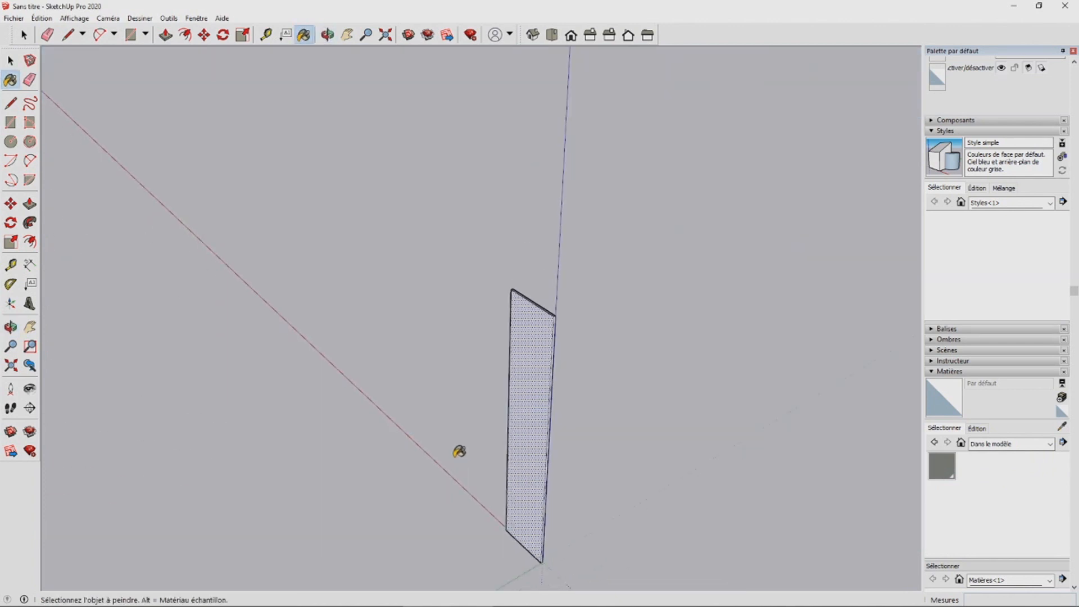
# Compare with and without LAON using undo/redo, ending with the texture removed from the sign
pyautogui.hotkey('ctrl', 'z')
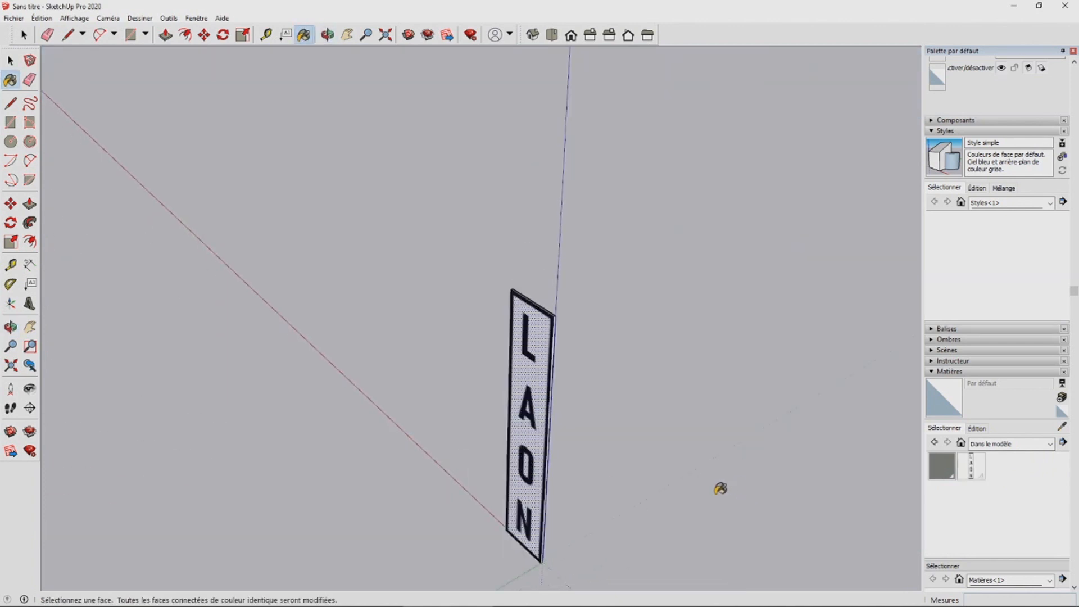
pyautogui.hotkey('ctrl', 'z')
pyautogui.hotkey('ctrl', 'z')
pyautogui.hotkey('ctrl', 'z')
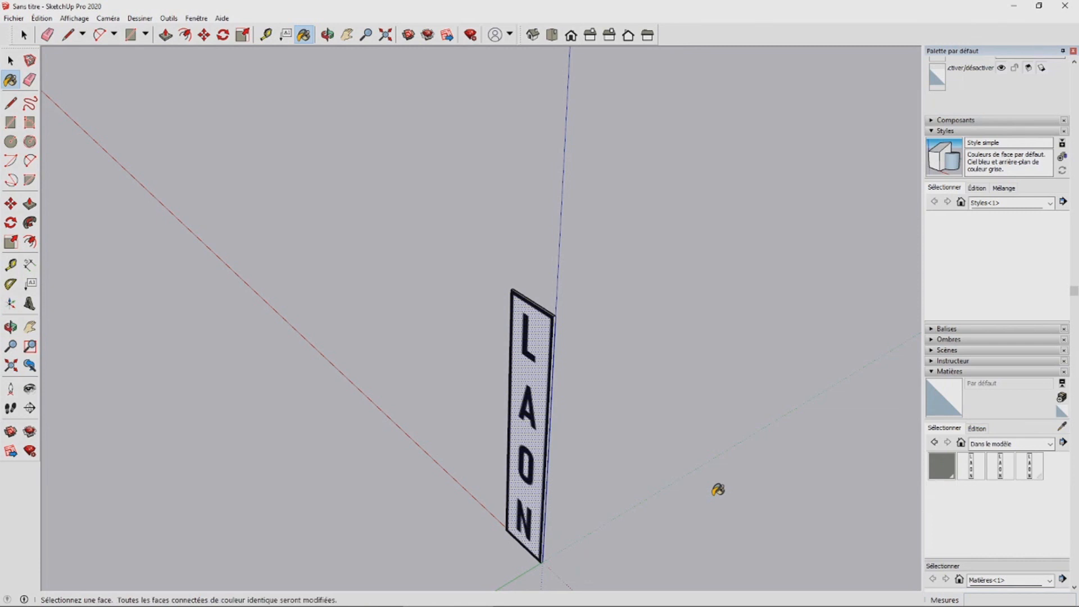
pyautogui.hotkey('ctrl', 'z')
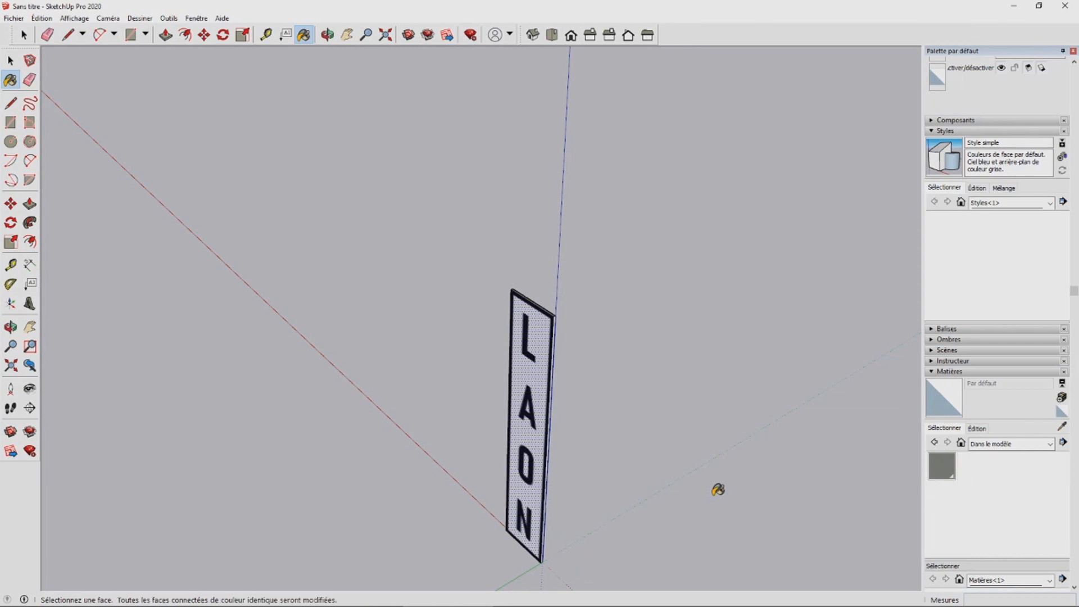
pyautogui.hotkey('ctrl', 'y')
pyautogui.hotkey('ctrl', 'z')
pyautogui.hotkey('ctrl', 'y')
pyautogui.hotkey('ctrl', 'z')
pyautogui.hotkey('ctrl', 'y')
pyautogui.moveTo(488, 542); pyautogui.dragTo(607, 447, button='middle')
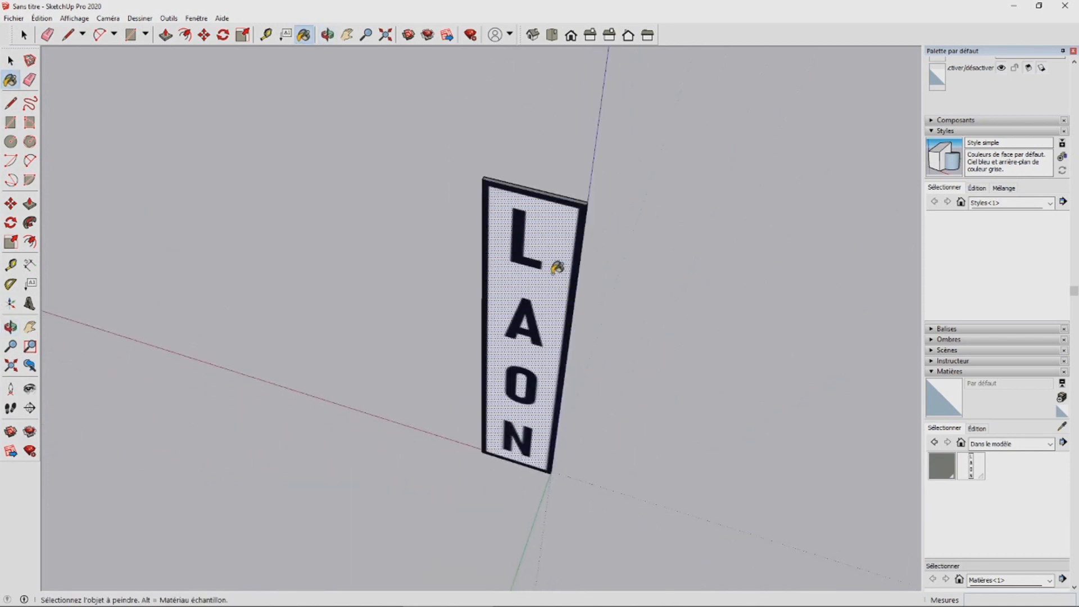
pyautogui.press('ctrl')
pyautogui.hotkey('ctrl', 'z')
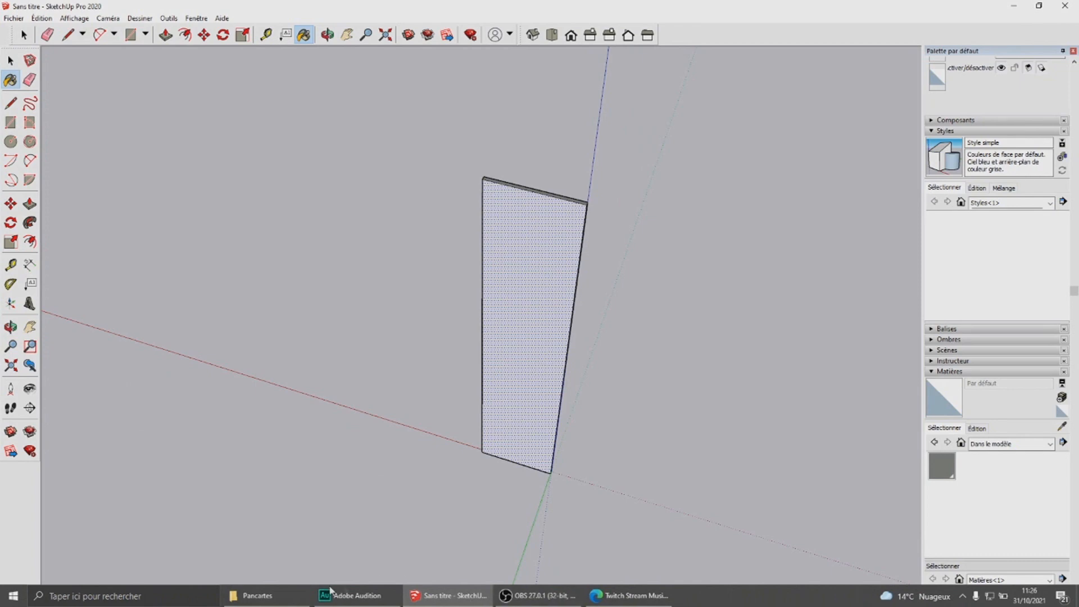
# Drop Pancarte texture bif Laon.png from the Pancartes folder onto the sign panel face
pyautogui.click(256, 598)
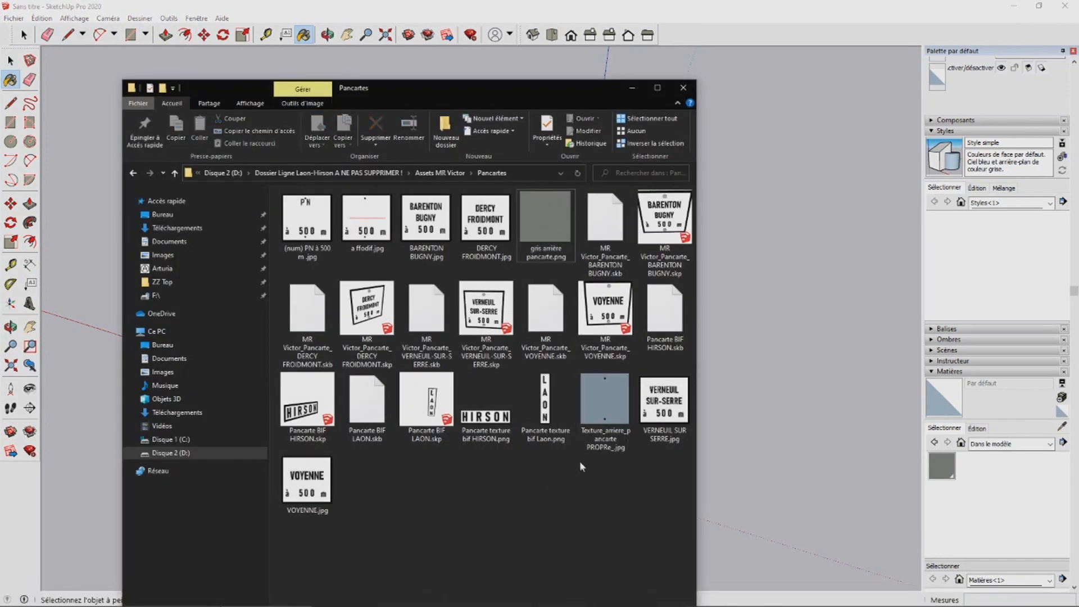
pyautogui.click(557, 438)
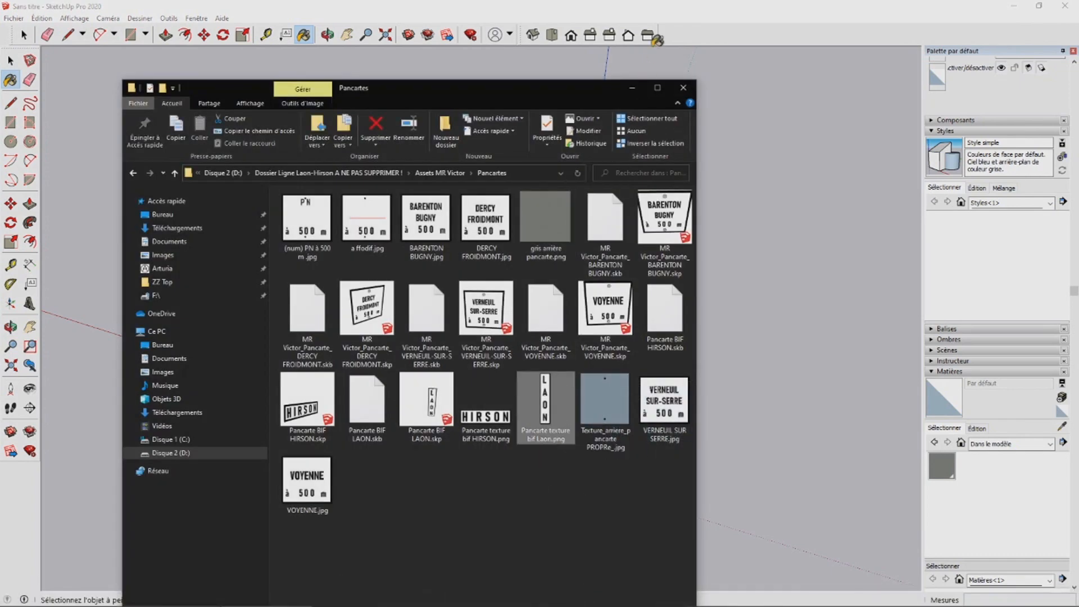
pyautogui.moveTo(568, 91); pyautogui.dragTo(152, 86)
pyautogui.moveTo(145, 432); pyautogui.dragTo(528, 282)
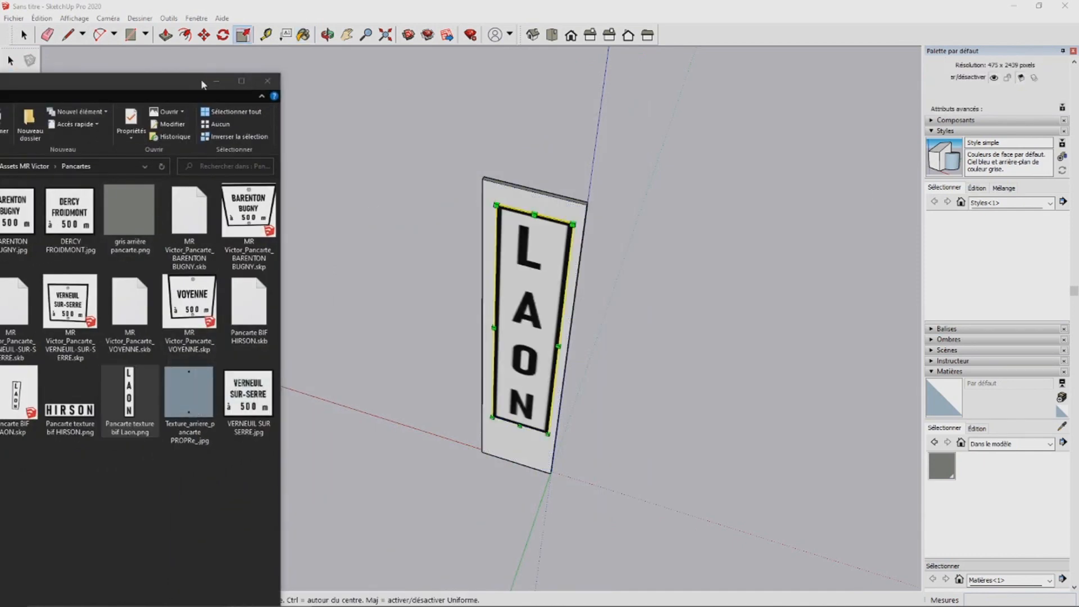
# Scale the LAON image's top, right, left and bottom edges out to the panel borders
pyautogui.press('s')
pyautogui.moveTo(528, 283); pyautogui.dragTo(541, 166, button='middle')
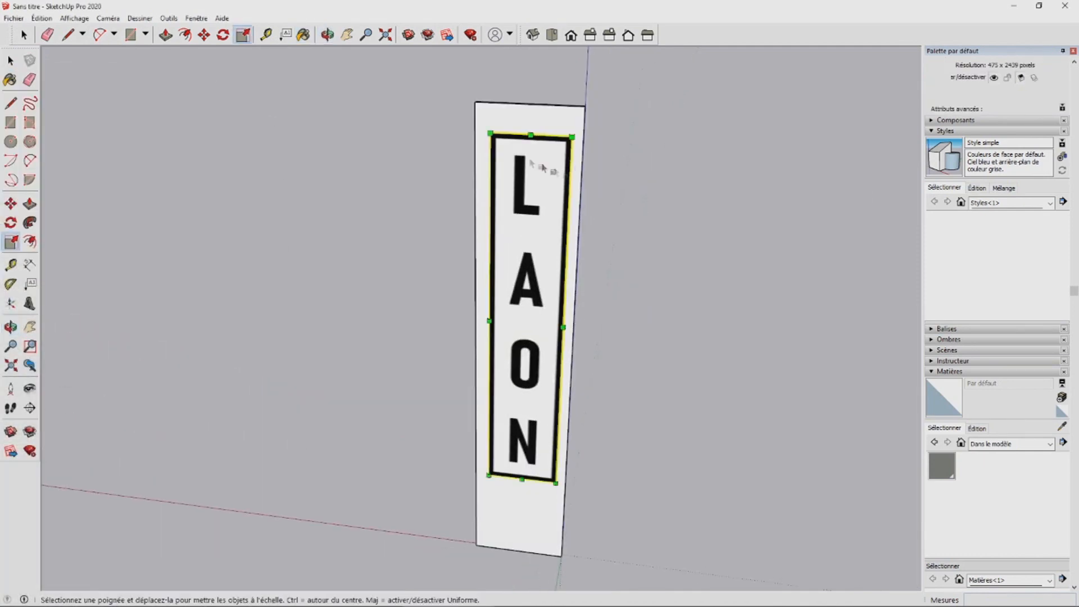
pyautogui.moveTo(527, 138); pyautogui.dragTo(531, 106)
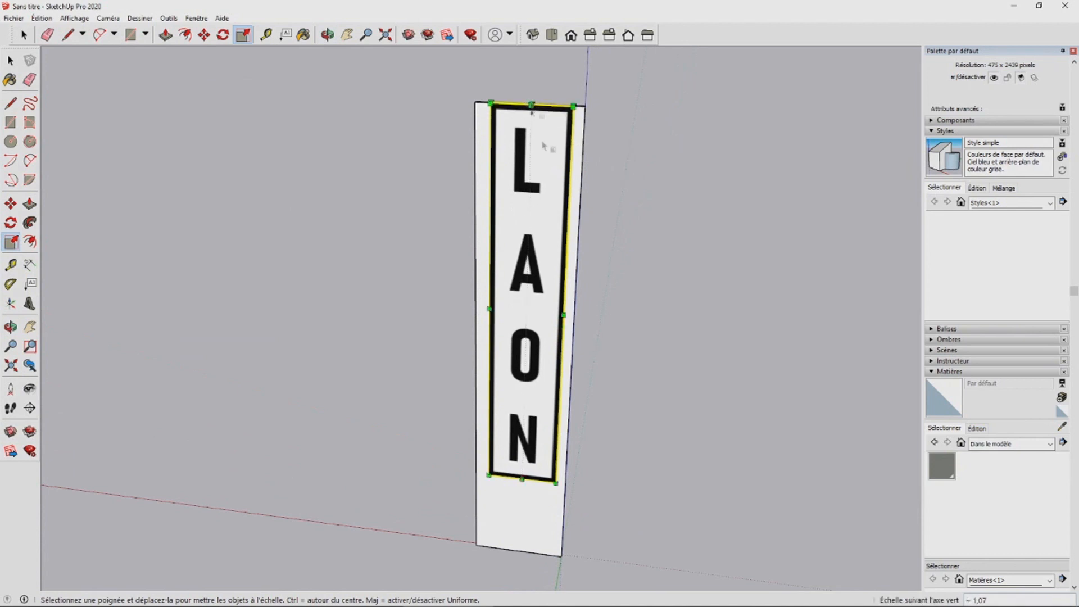
pyautogui.moveTo(564, 313); pyautogui.dragTo(585, 314)
pyautogui.moveTo(486, 304); pyautogui.dragTo(475, 307)
pyautogui.moveTo(513, 477); pyautogui.dragTo(535, 543)
pyautogui.moveTo(621, 450); pyautogui.dragTo(646, 321, button='middle')
# Orbit and zoom around the sign to inspect the image from the side and below
pyautogui.scroll(-8, 494, 414)
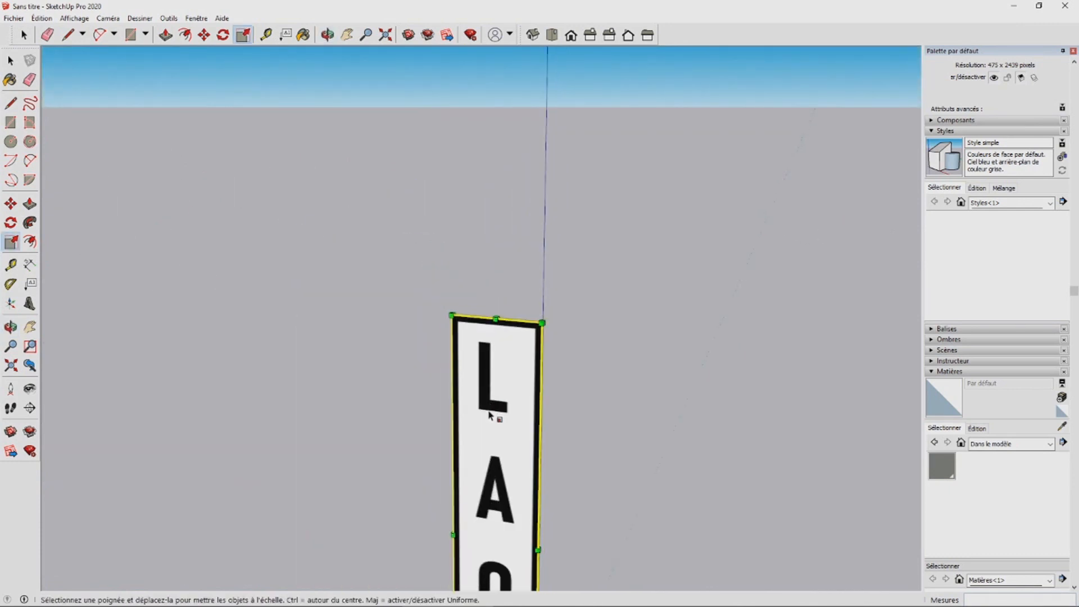
pyautogui.scroll(10, 520, 531)
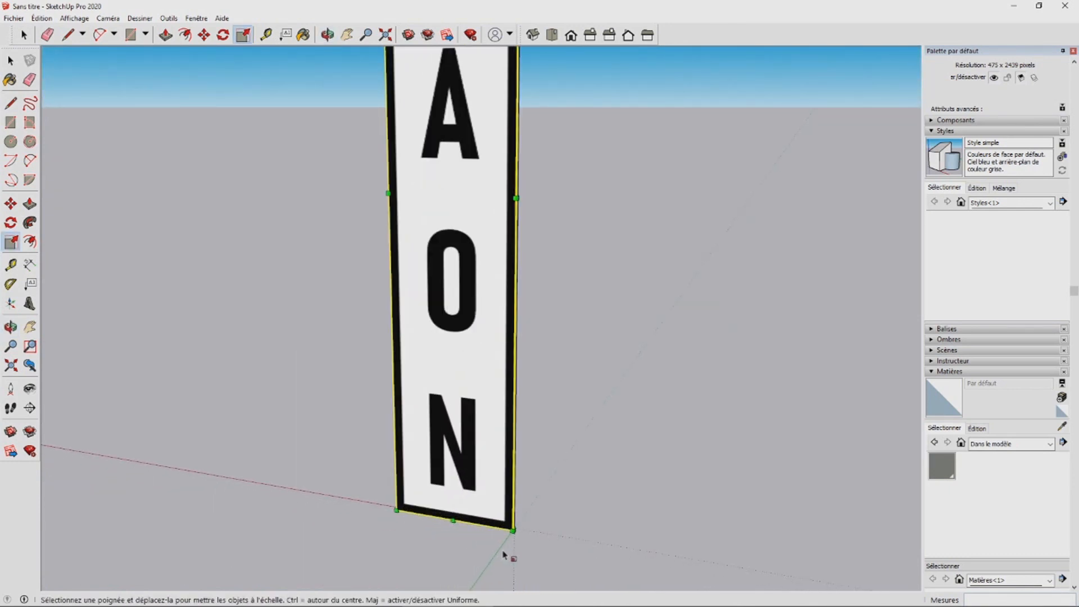
pyautogui.moveTo(518, 520); pyautogui.dragTo(378, 485, button='middle')
pyautogui.scroll(-3, 493, 477)
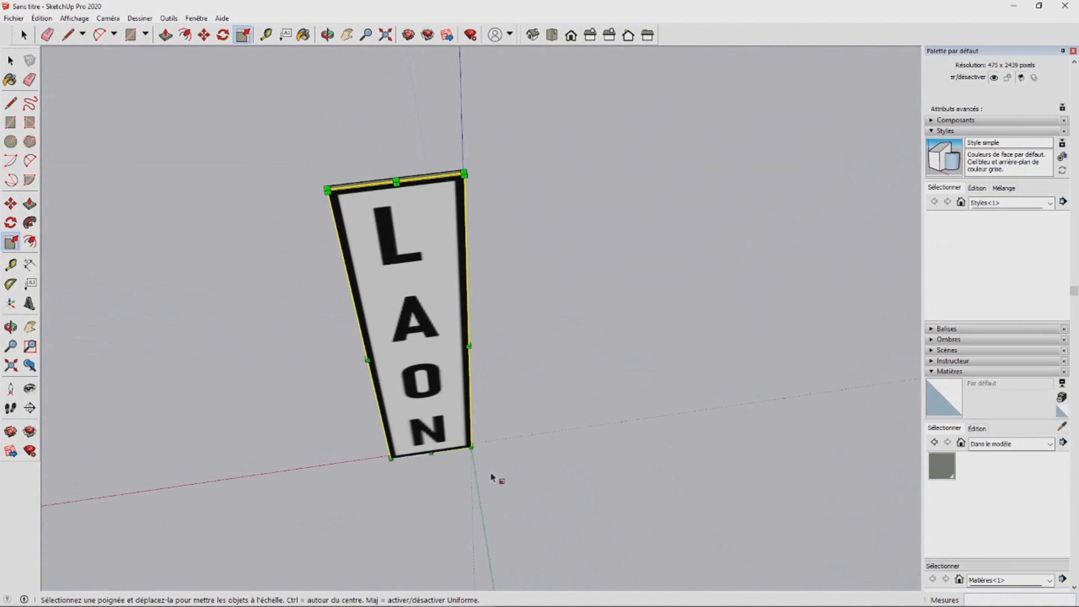
pyautogui.click(592, 358)
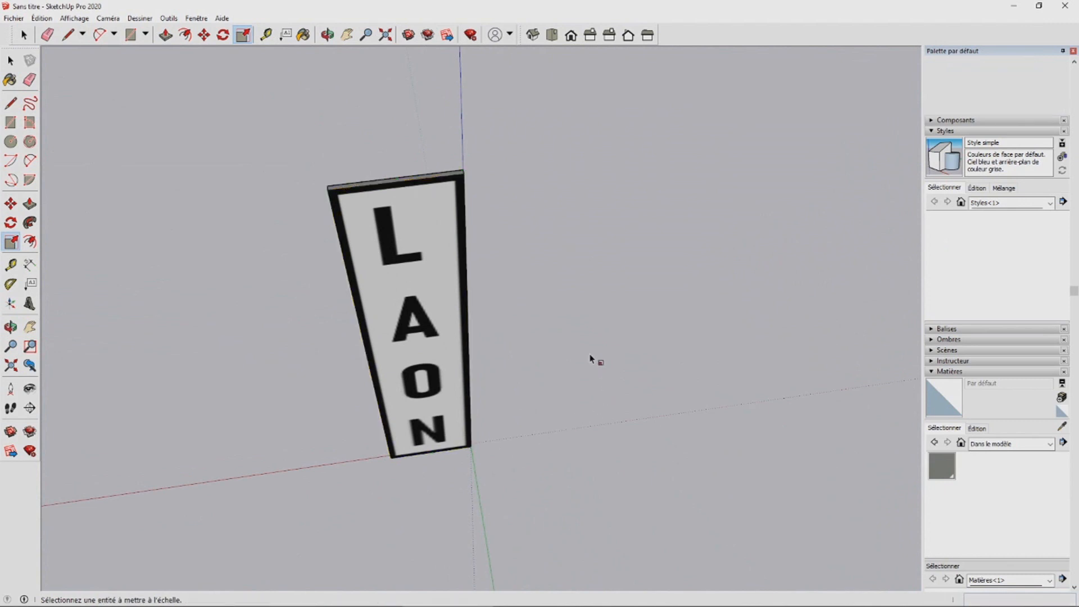
pyautogui.moveTo(590, 357); pyautogui.dragTo(633, 463, button='middle')
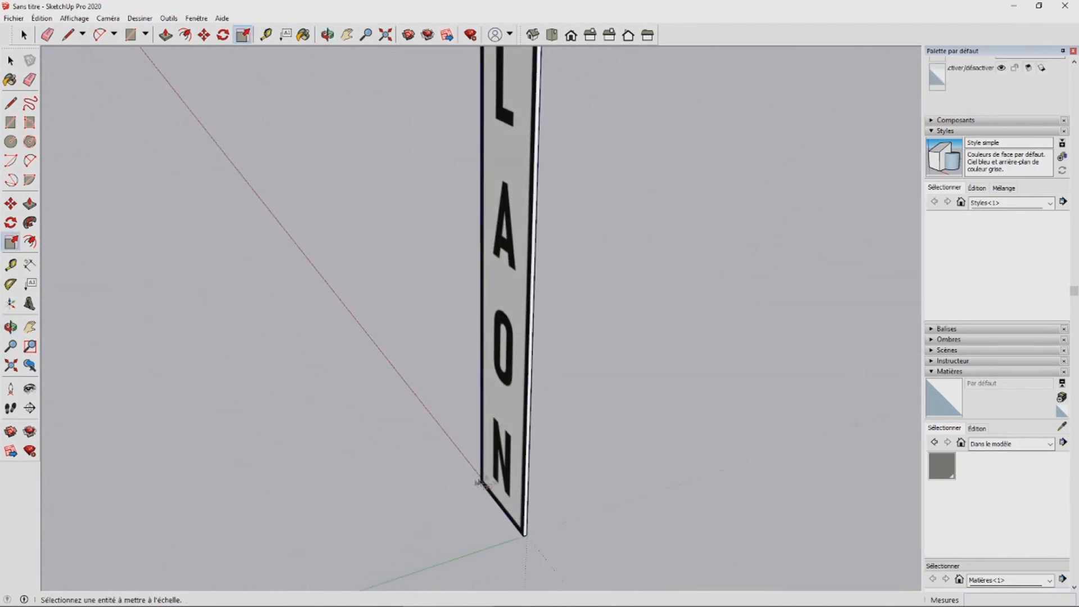
pyautogui.moveTo(533, 393); pyautogui.dragTo(614, 357, button='middle')
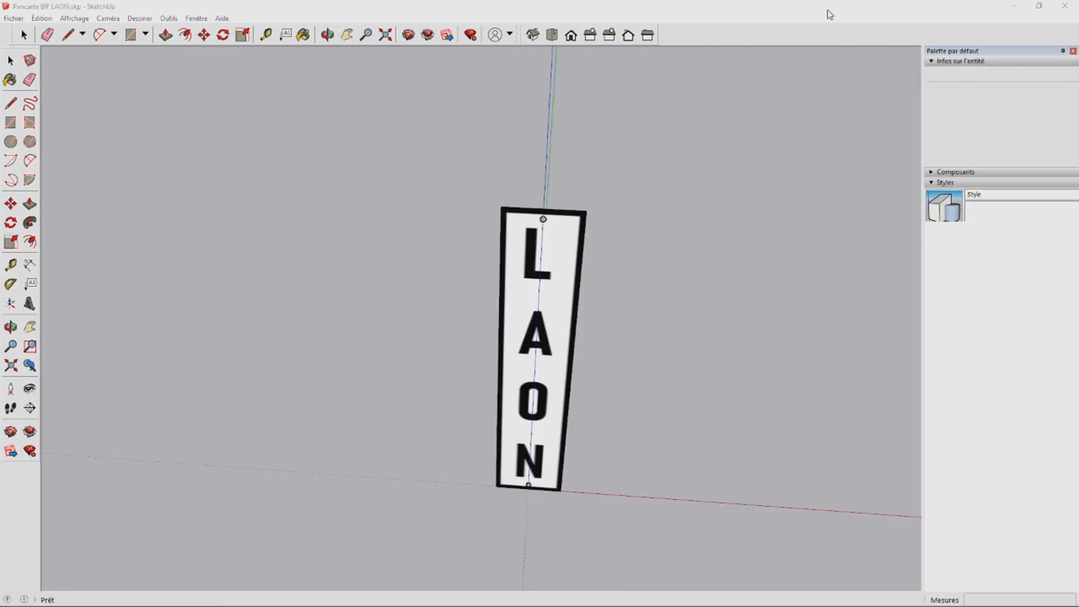
# Copy the hexagonal bolt head from the LAON sign and switch to the 'Sans titre' model
pyautogui.moveTo(498, 224); pyautogui.dragTo(598, 222, button='middle')
pyautogui.scroll(6, 508, 250)
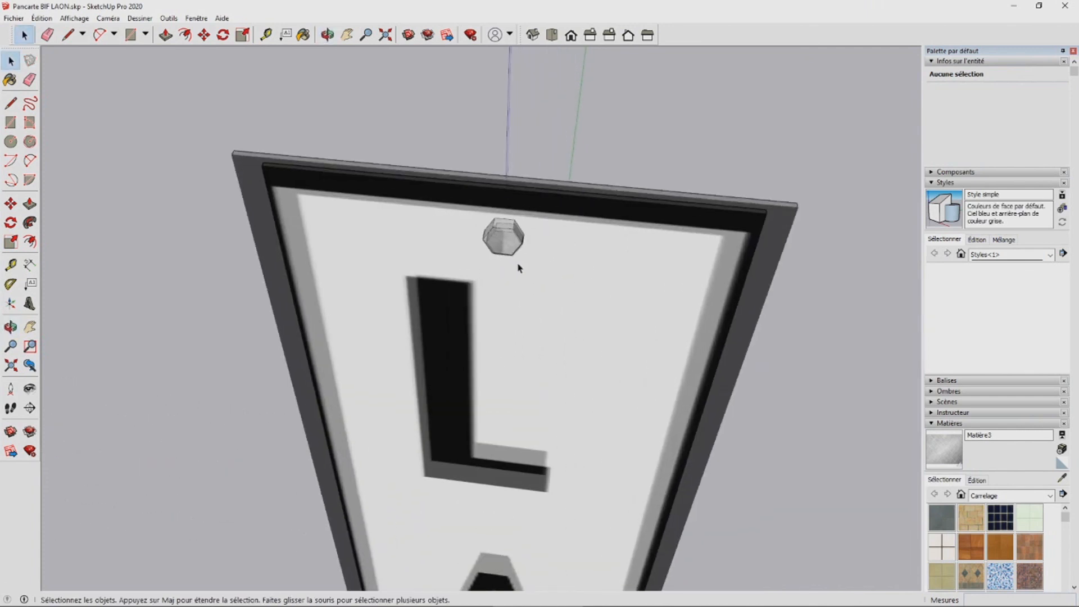
pyautogui.click(507, 248)
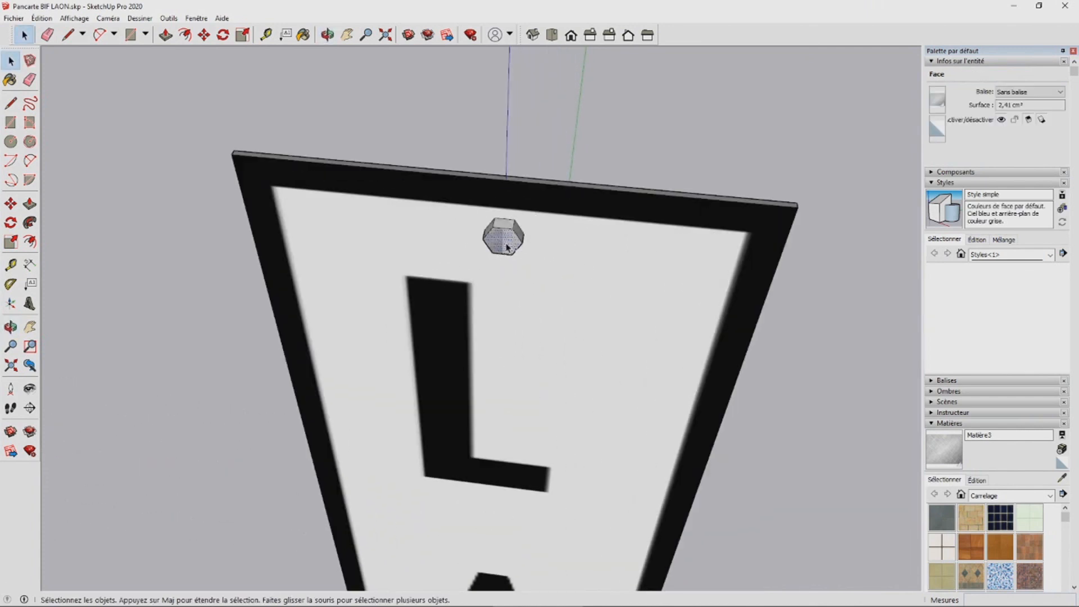
pyautogui.hotkey('ctrl', 'v')
pyautogui.scroll(-5, 557, 242)
pyautogui.scroll(-3, 562, 247)
pyautogui.moveTo(601, 390); pyautogui.dragTo(502, 346, button='middle')
pyautogui.scroll(-3, 499, 352)
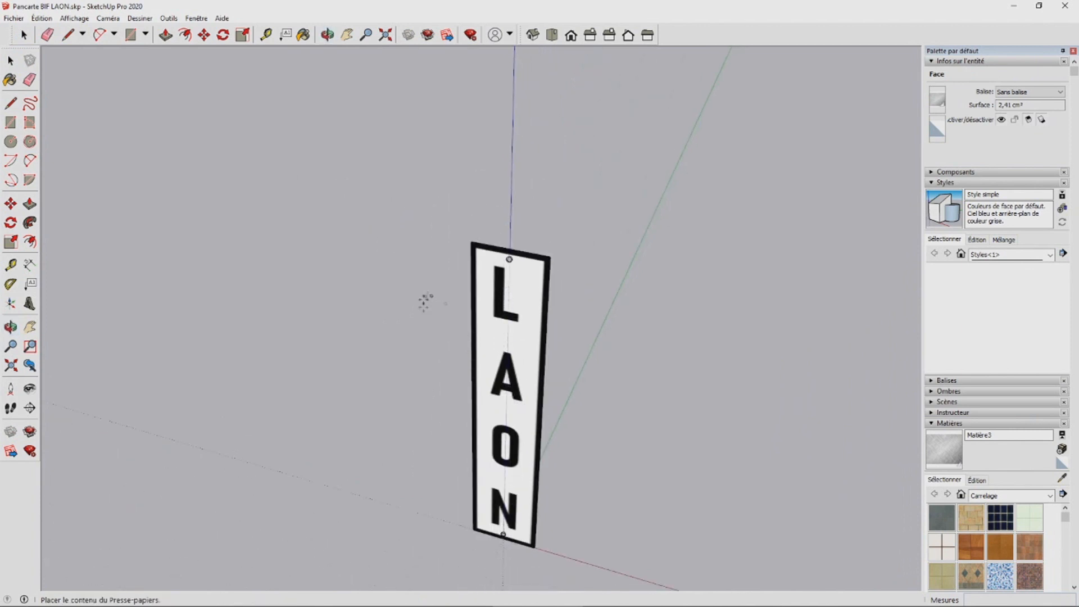
pyautogui.scroll(6, 505, 274)
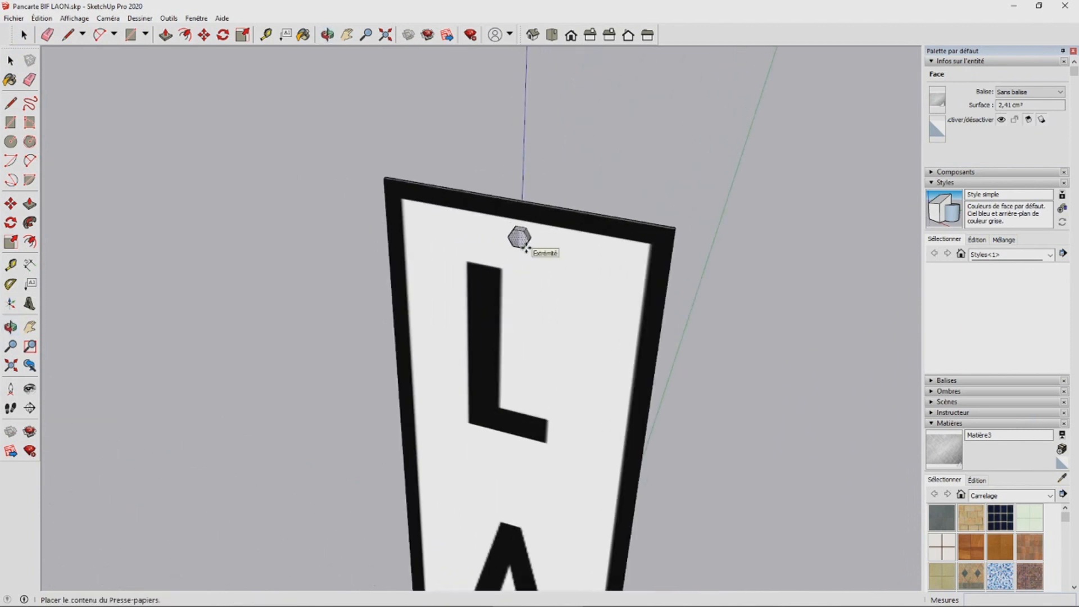
pyautogui.scroll(-5, 516, 264)
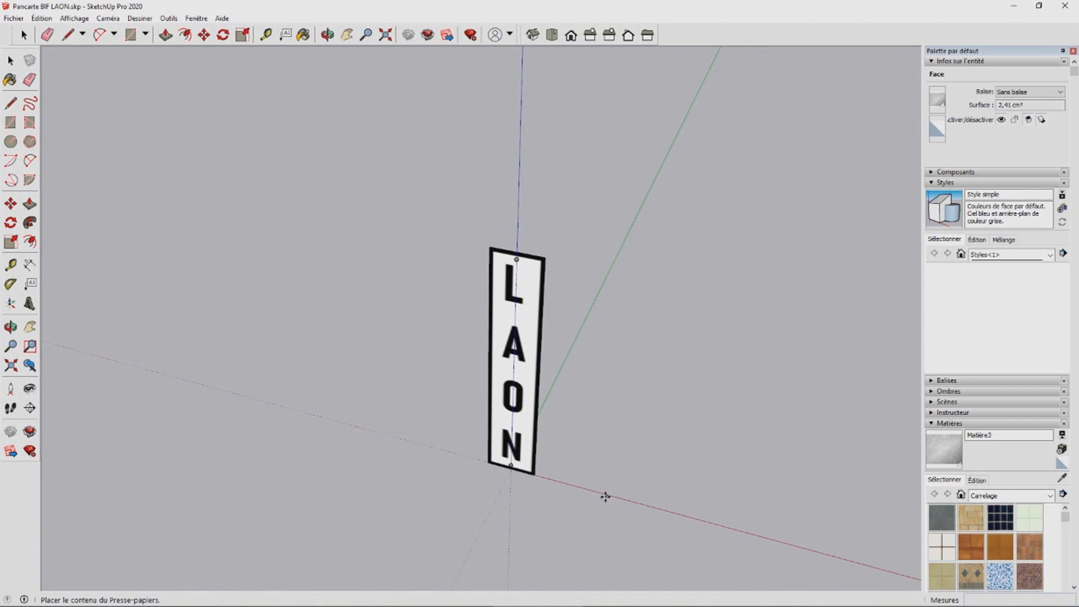
pyautogui.scroll(5, 507, 475)
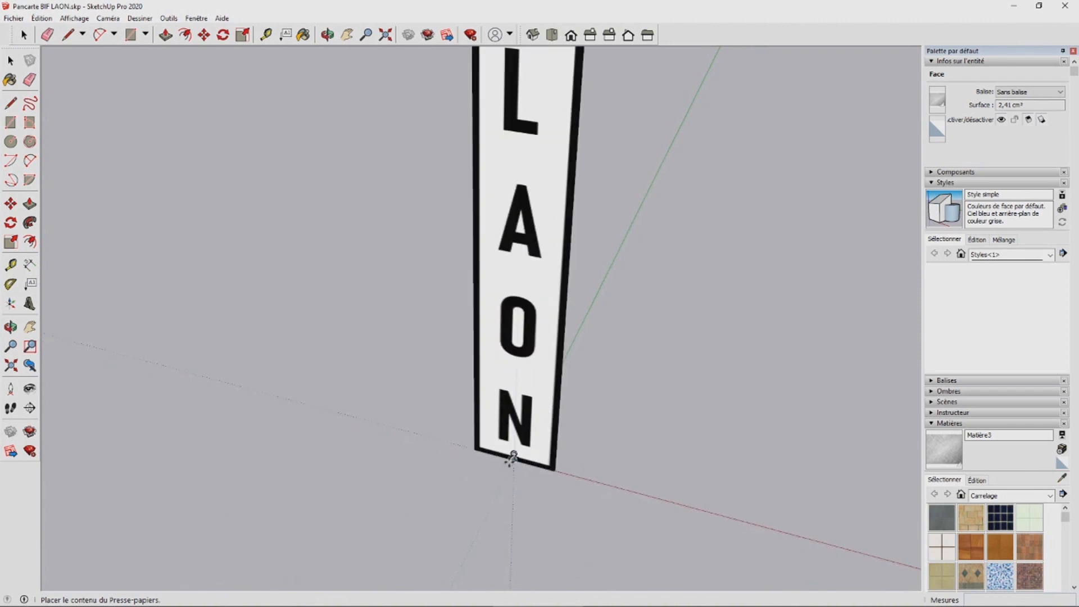
pyautogui.hotkey('alt', 'Tab')
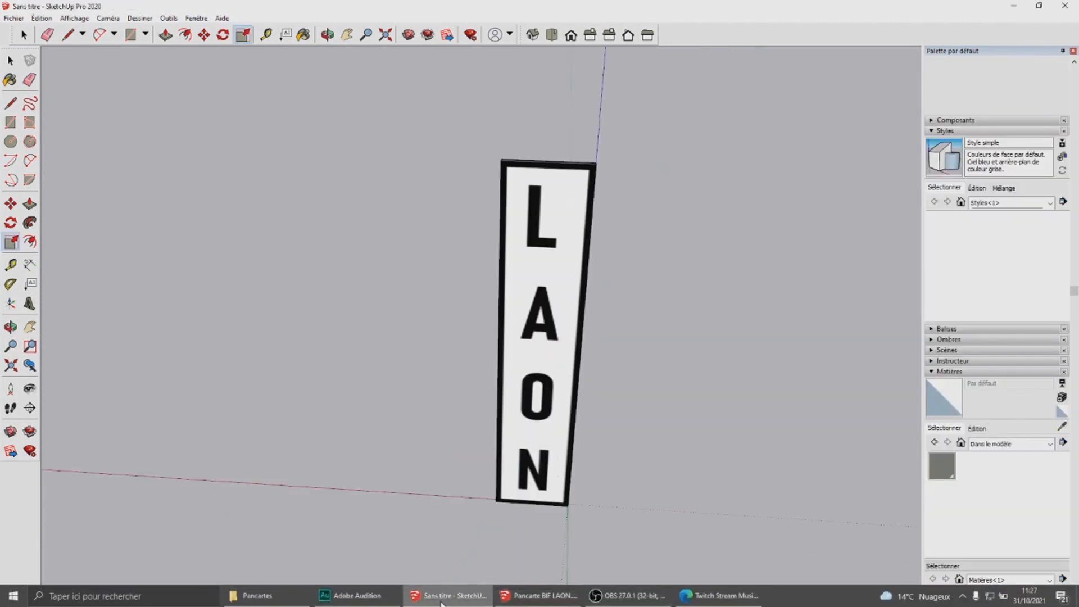
# Start pasting the bolt head in Sans titre, then return to Pancarte BIF LAON without placing it
pyautogui.moveTo(556, 482); pyautogui.dragTo(491, 539, button='middle')
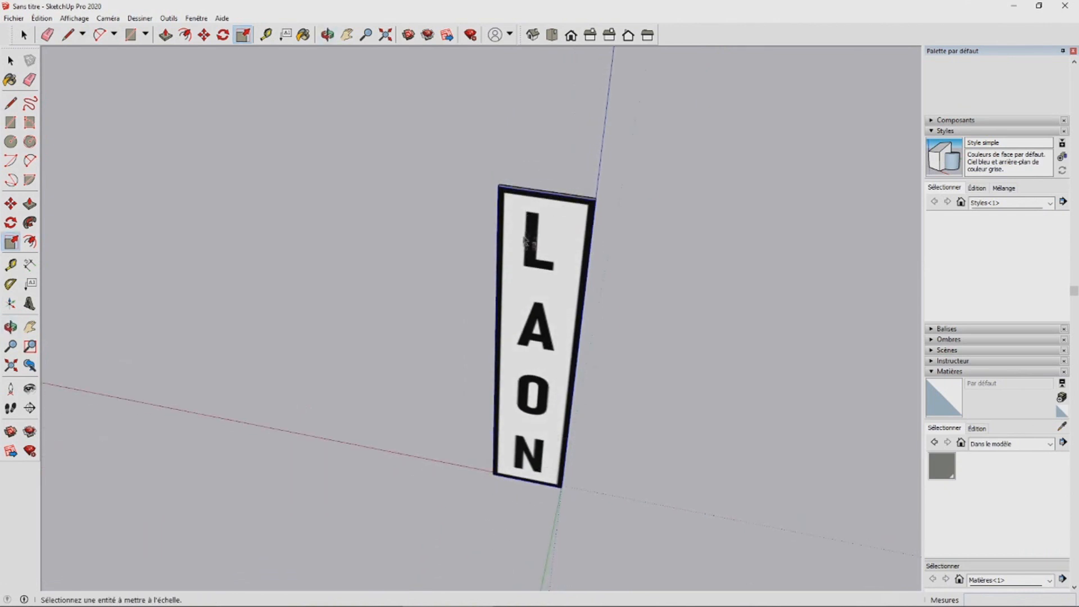
pyautogui.scroll(1, 534, 476)
pyautogui.moveTo(533, 476); pyautogui.dragTo(329, 476, button='middle')
pyautogui.scroll(2, 490, 458)
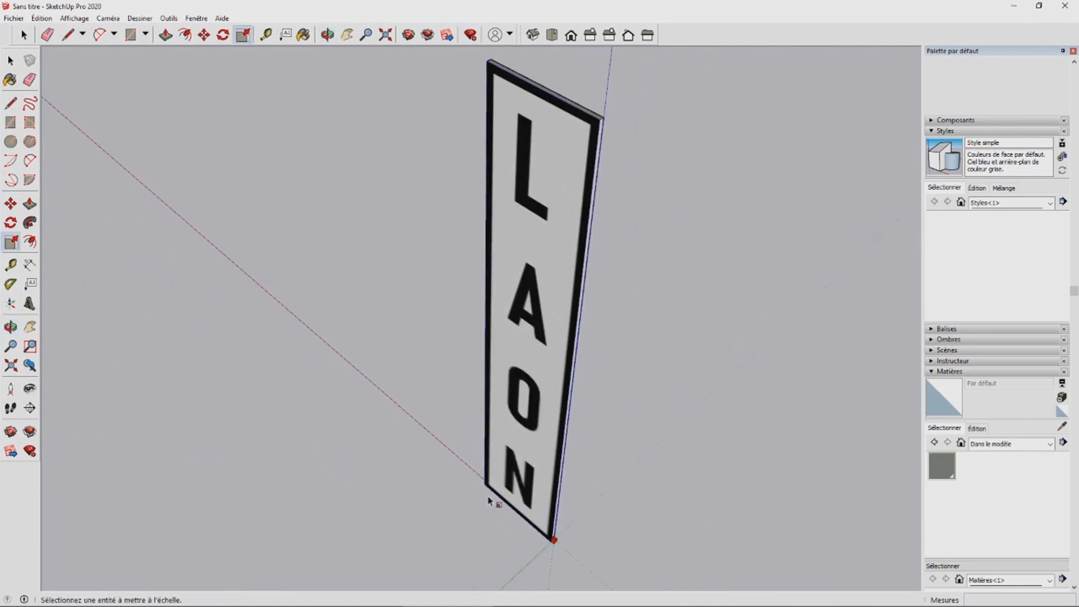
pyautogui.hotkey('ctrl', 'v')
pyautogui.scroll(5, 522, 506)
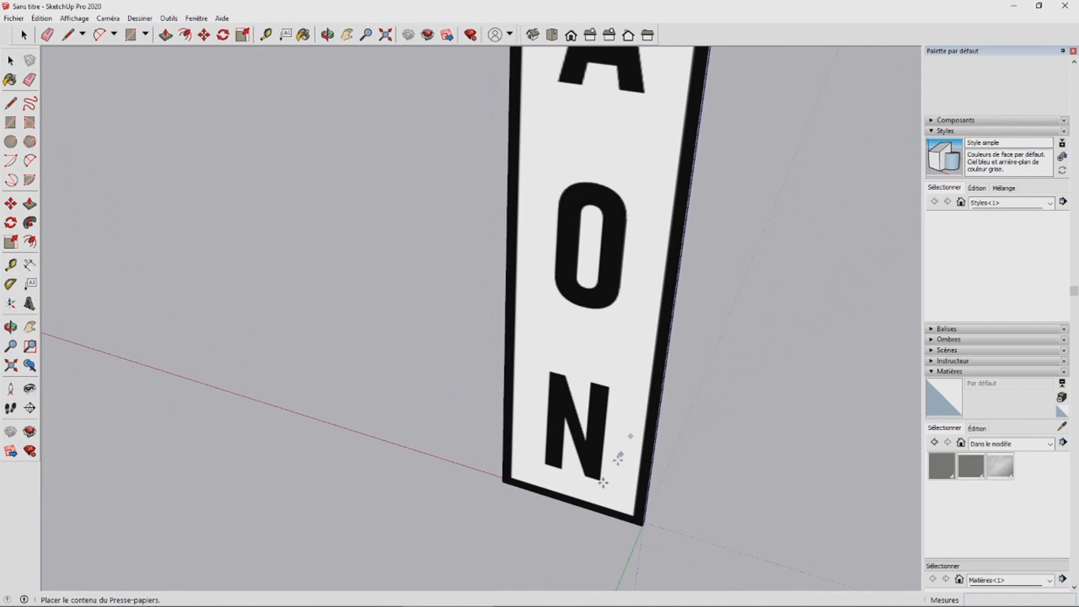
pyautogui.scroll(2, 603, 482)
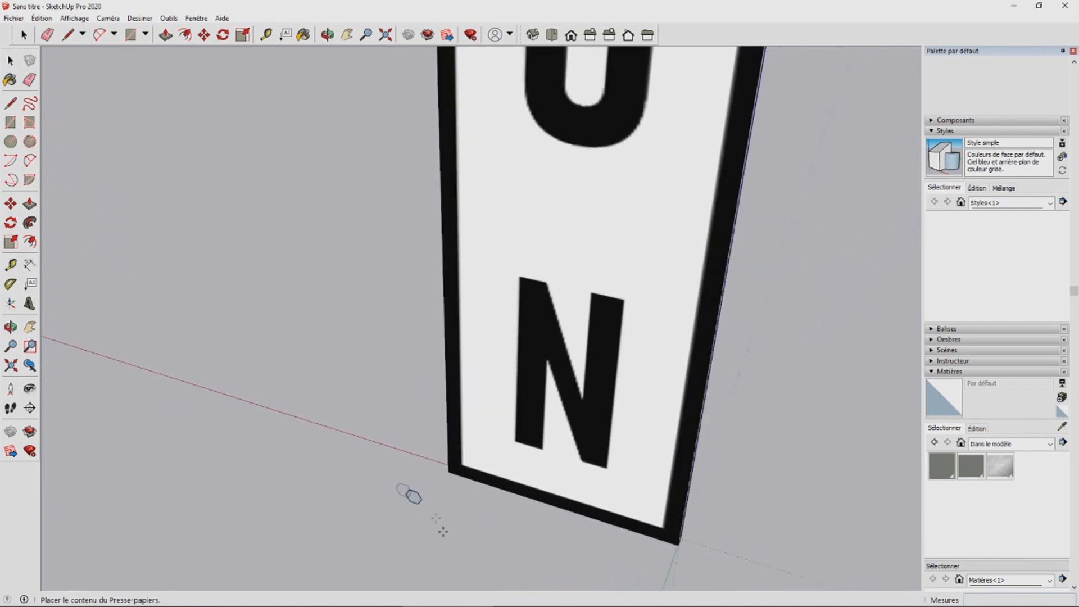
pyautogui.moveTo(461, 600)
pyautogui.click(537, 595)
pyautogui.scroll(5, 514, 447)
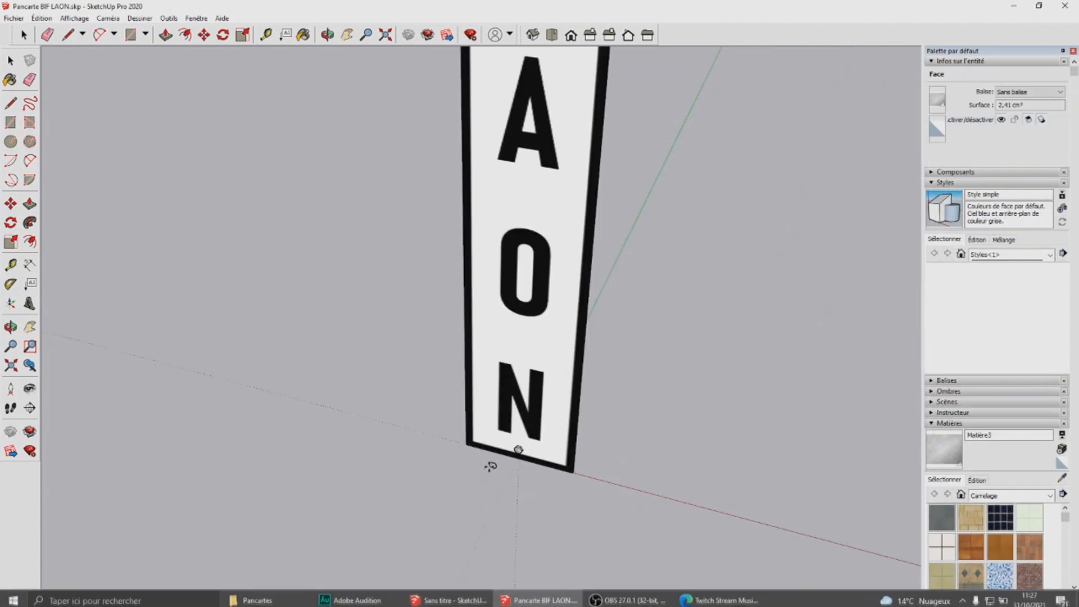
# Paste a copy of the hexagon onto the ground beside the LAON sign
pyautogui.press('Escape')
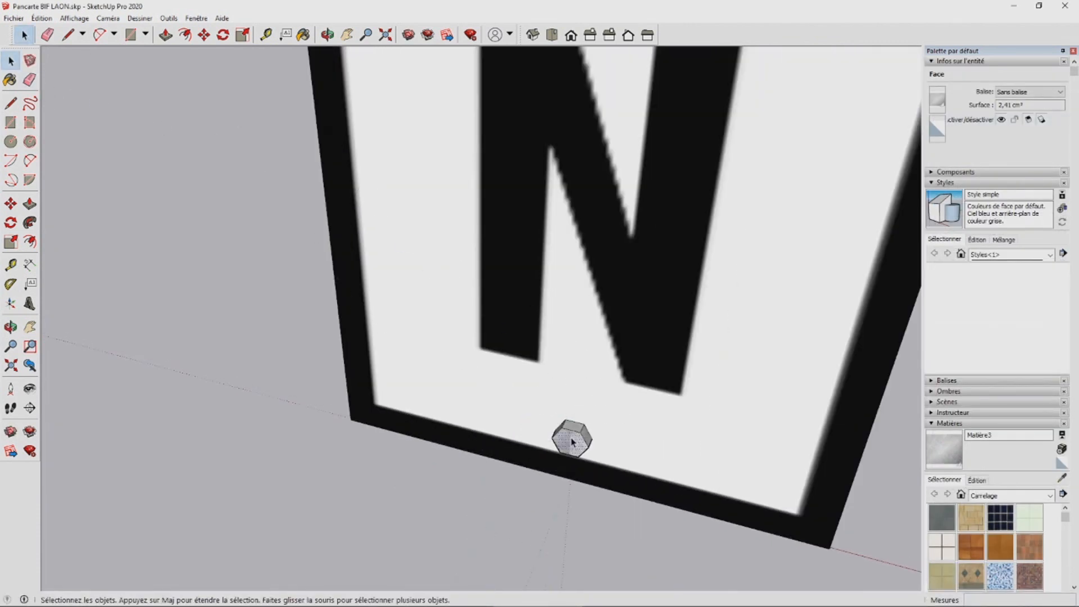
pyautogui.scroll(2, 572, 445)
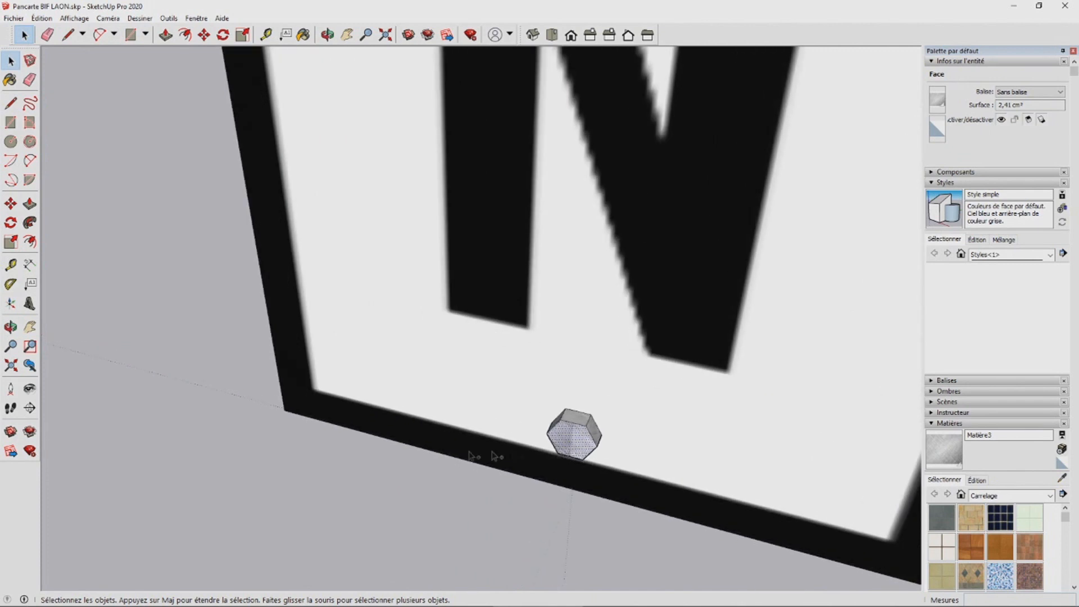
pyautogui.hotkey('ctrl', 'v')
pyautogui.click(175, 418)
pyautogui.moveTo(185, 410); pyautogui.dragTo(382, 293, button='middle')
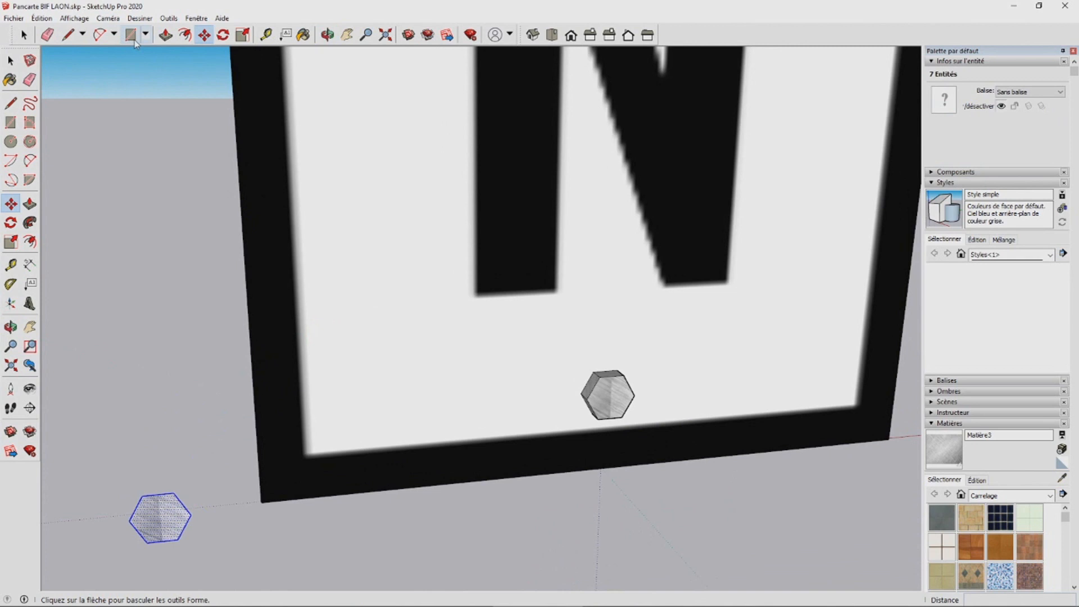
# Erase the pasted hexagon's face, leaving only its outline
pyautogui.click(165, 35)
pyautogui.rightClick(175, 521)
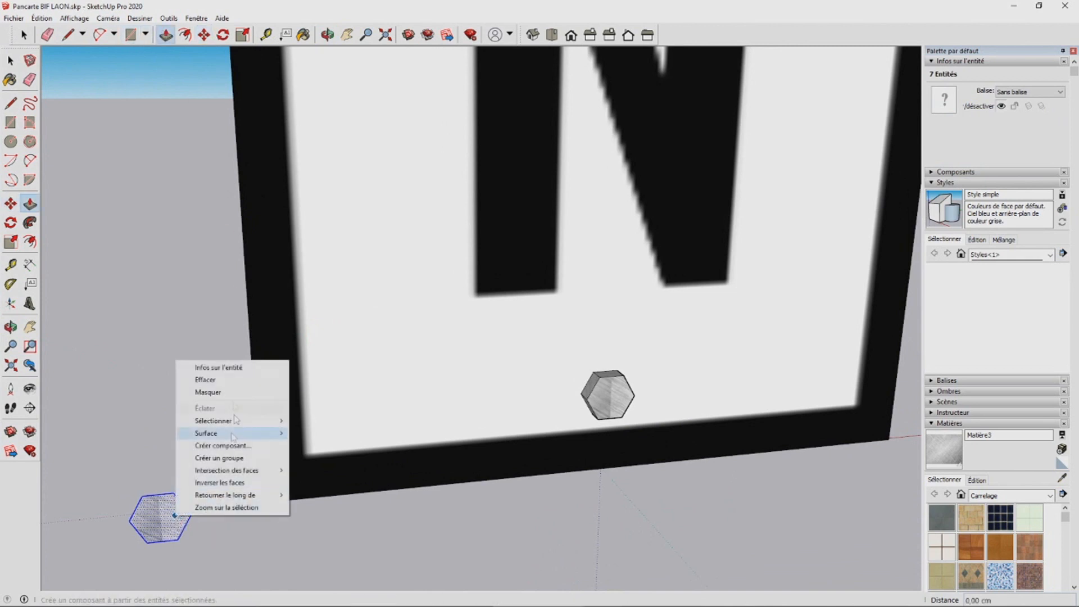
pyautogui.click(231, 379)
pyautogui.hotkey('ctrl', 'z')
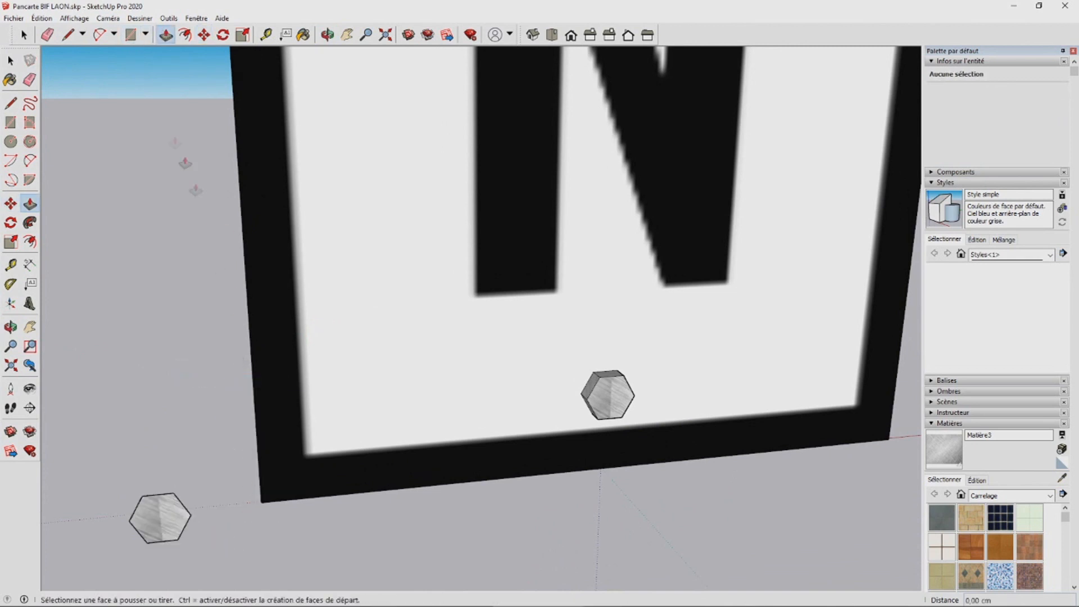
pyautogui.rightClick(176, 522)
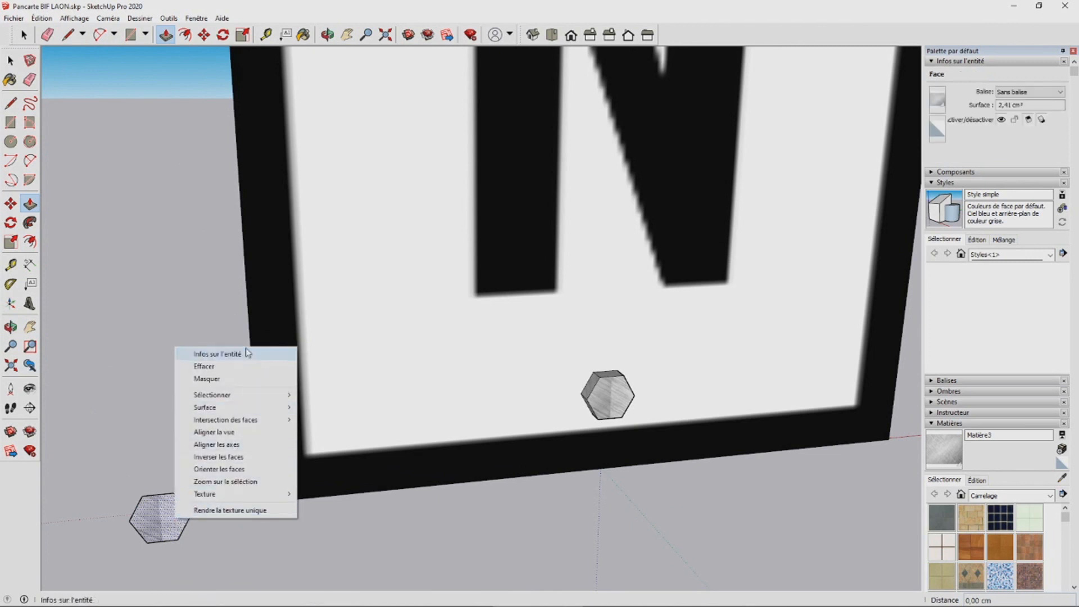
pyautogui.click(225, 366)
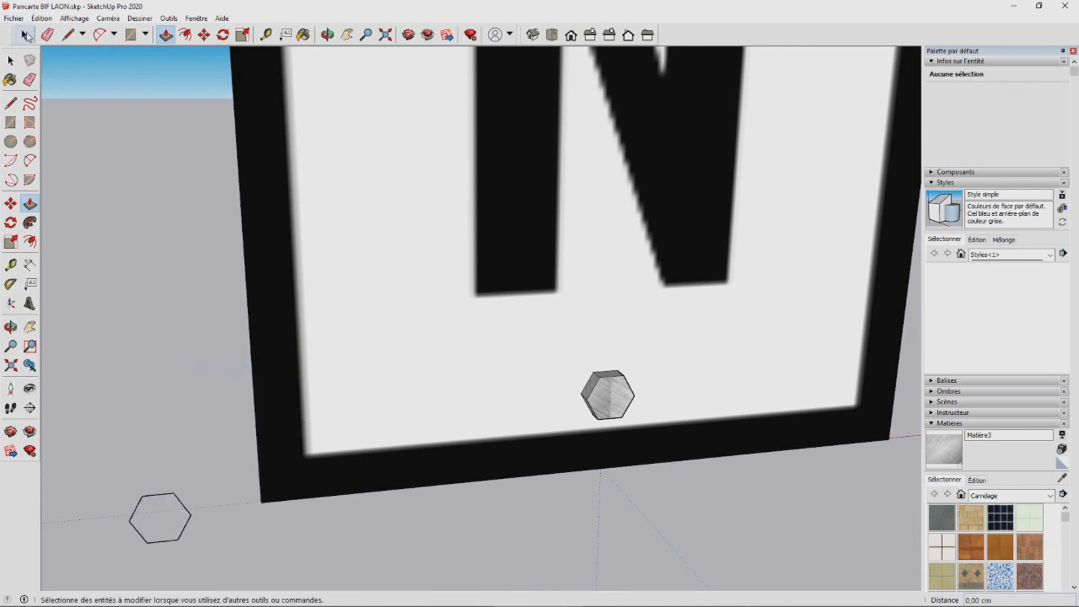
# Box-select the hexagon outline and paste it into the Sans titre model
pyautogui.click(23, 35)
pyautogui.moveTo(103, 438); pyautogui.dragTo(232, 594)
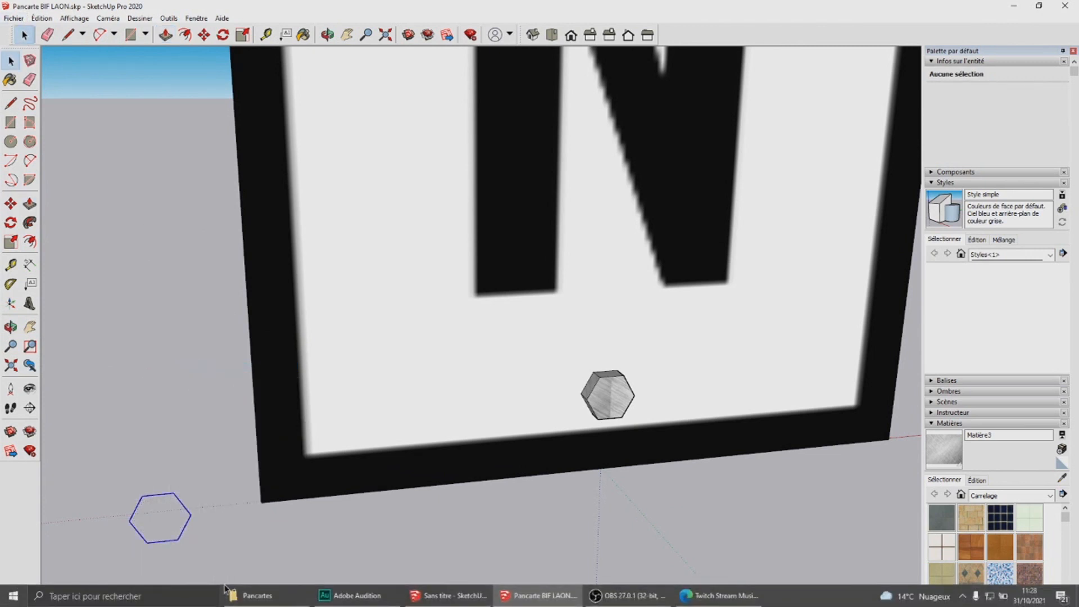
pyautogui.click(481, 597)
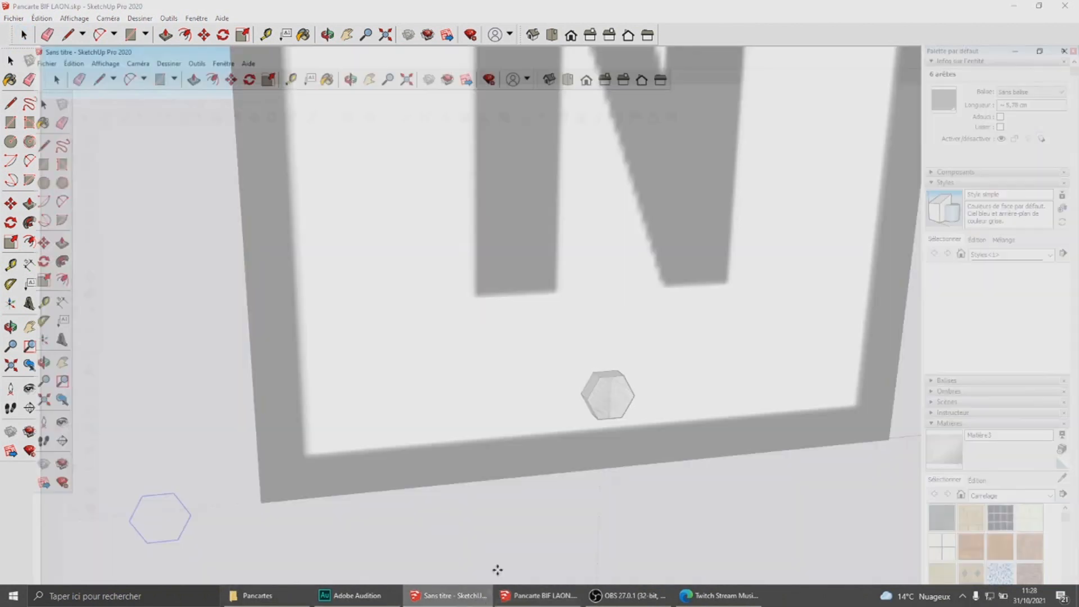
pyautogui.hotkey('ctrl', 'v')
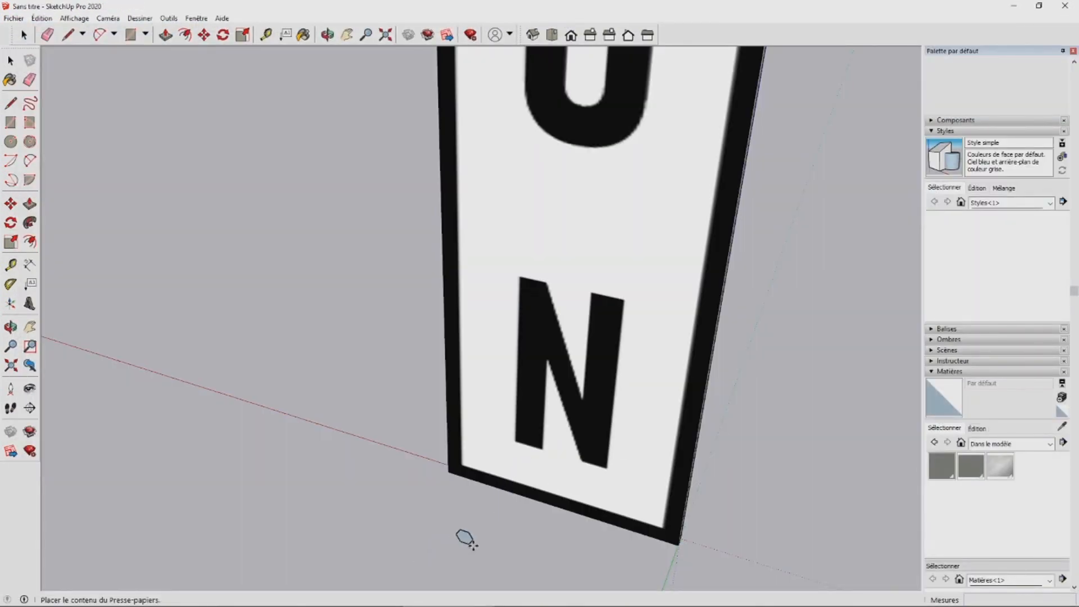
# Place the pasted hexagon on the ground in the untitled model
pyautogui.click(473, 545)
pyautogui.moveTo(474, 546); pyautogui.dragTo(573, 438, button='middle')
pyautogui.scroll(1, 535, 549)
pyautogui.scroll(2, 492, 523)
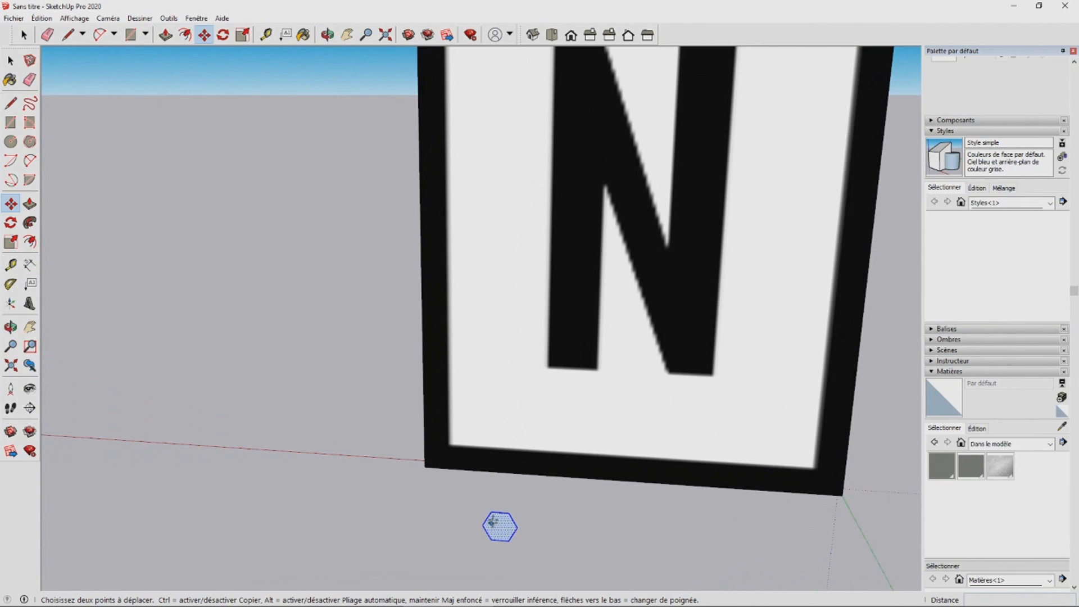
pyautogui.rightClick(167, 29)
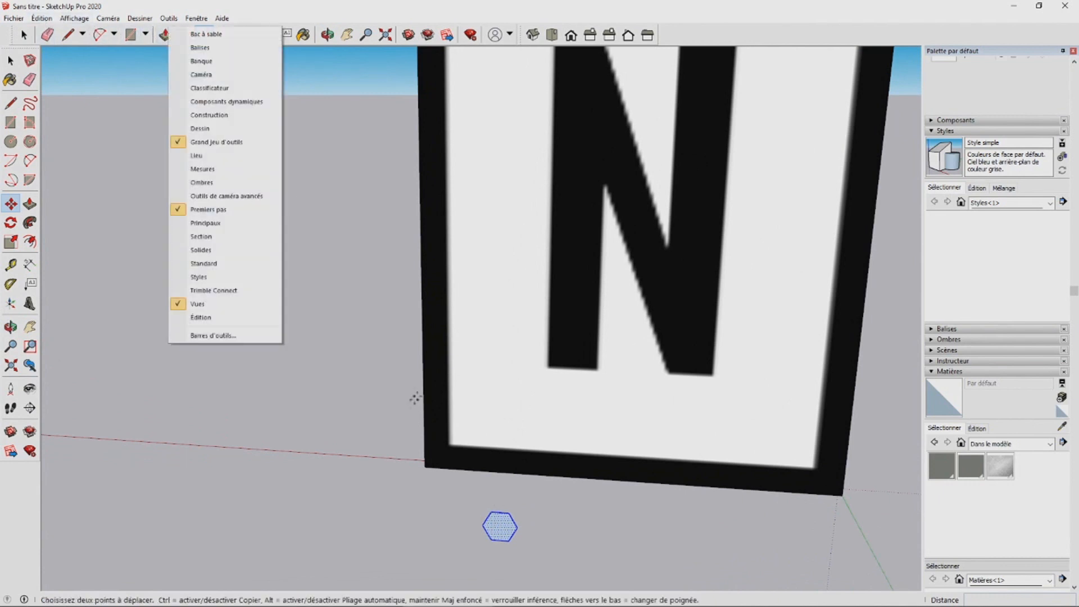
pyautogui.click(376, 441)
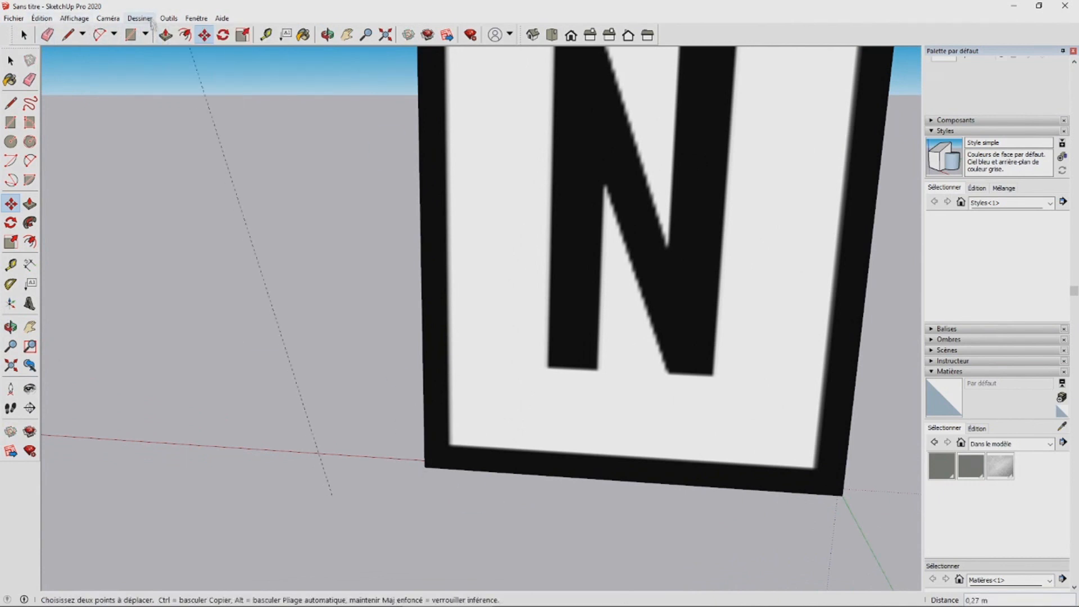
# Erase the hexagon's face after a trial Push/Pull, keeping only its edges
pyautogui.click(165, 34)
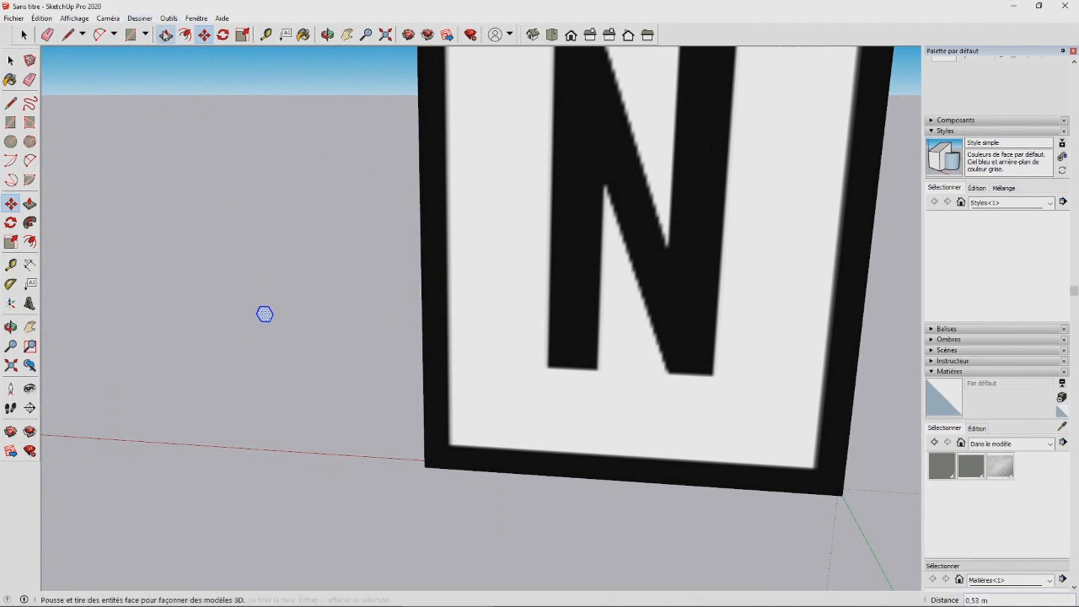
pyautogui.scroll(5, 256, 315)
pyautogui.rightClick(246, 320)
pyautogui.click(234, 332)
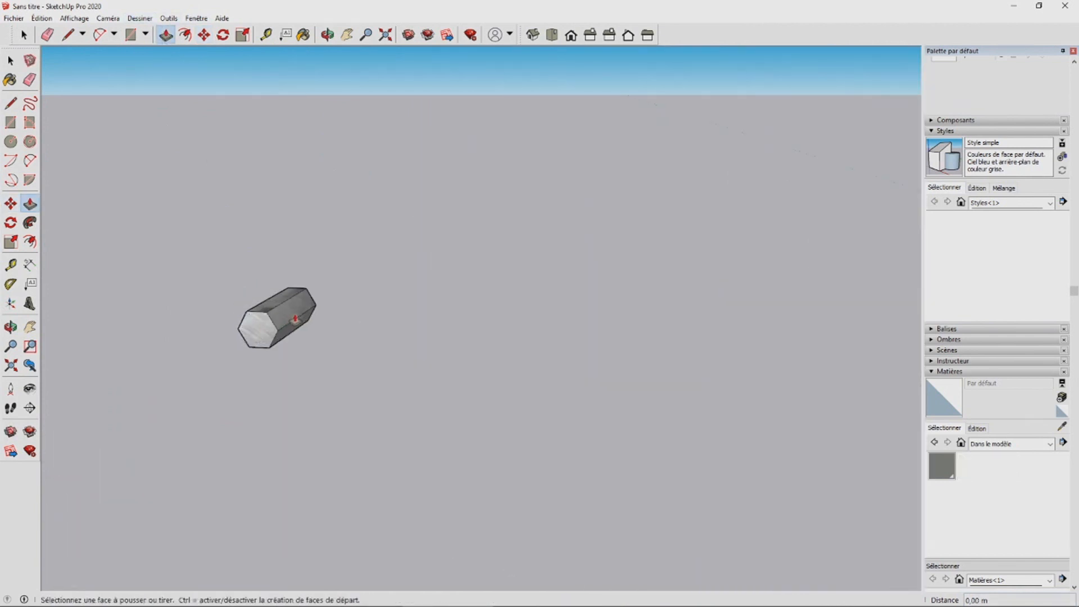
pyautogui.rightClick(252, 333)
pyautogui.click(277, 352)
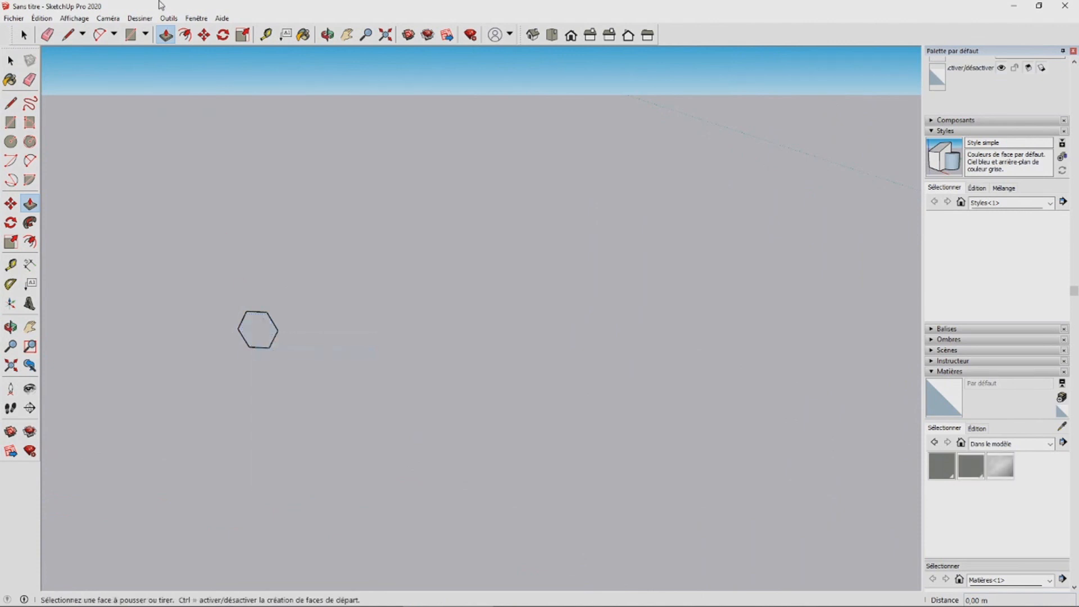
# Cut the hexagon outline and paste it back in front of the sign
pyautogui.click(24, 35)
pyautogui.moveTo(178, 215); pyautogui.dragTo(326, 411)
pyautogui.hotkey('ctrl', 'x')
pyautogui.hotkey('ctrl', 'v')
pyautogui.scroll(-5, 337, 405)
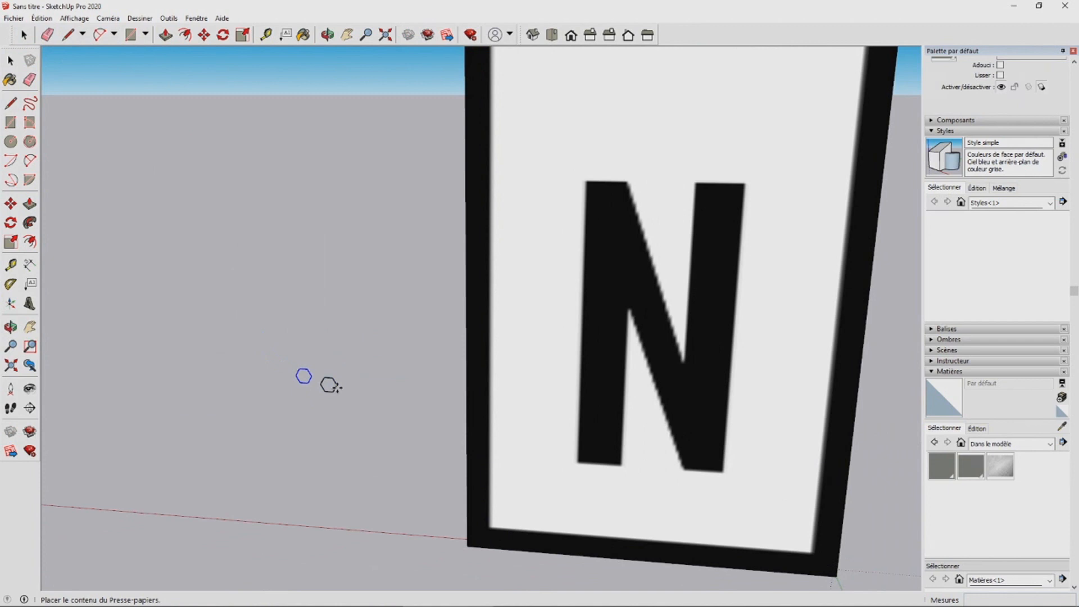
pyautogui.click(524, 559)
pyautogui.scroll(5, 517, 556)
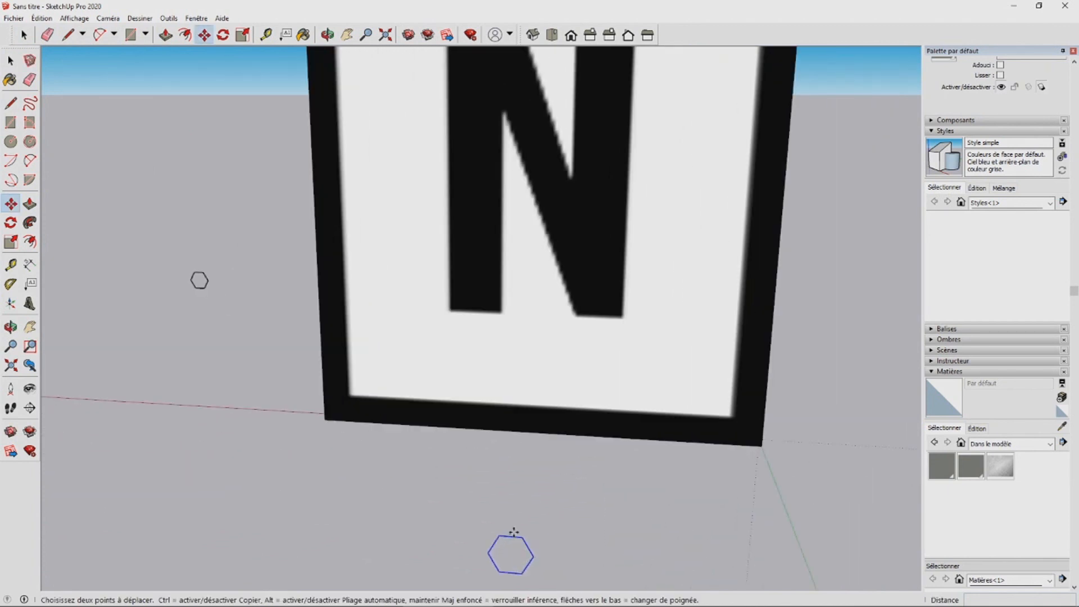
# Start moving the hexagon, using its midpoint as the base point from a top-down view
pyautogui.click(510, 538)
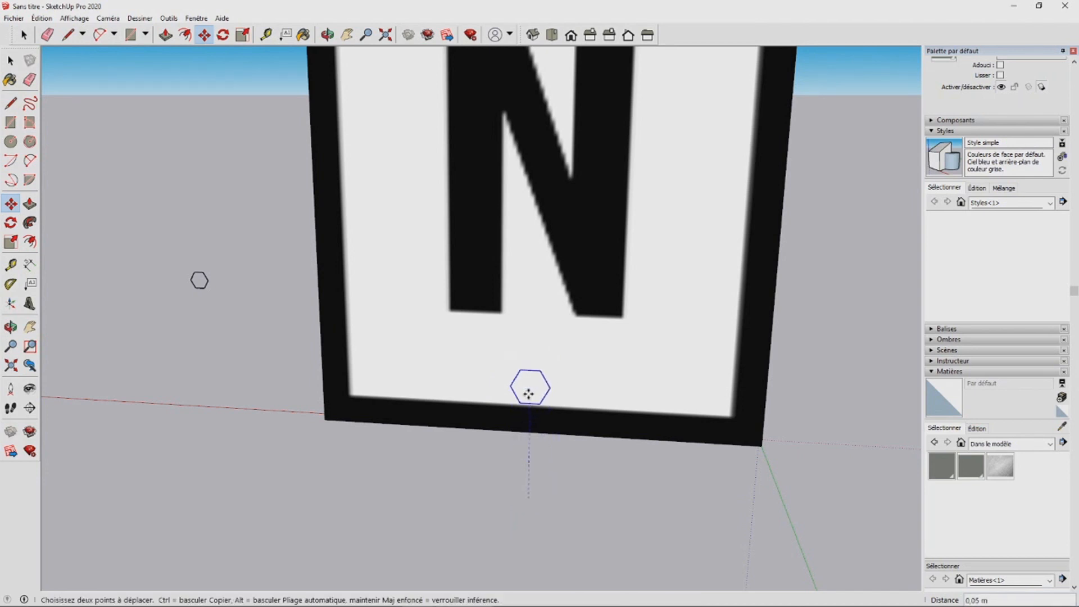
pyautogui.scroll(2, 528, 396)
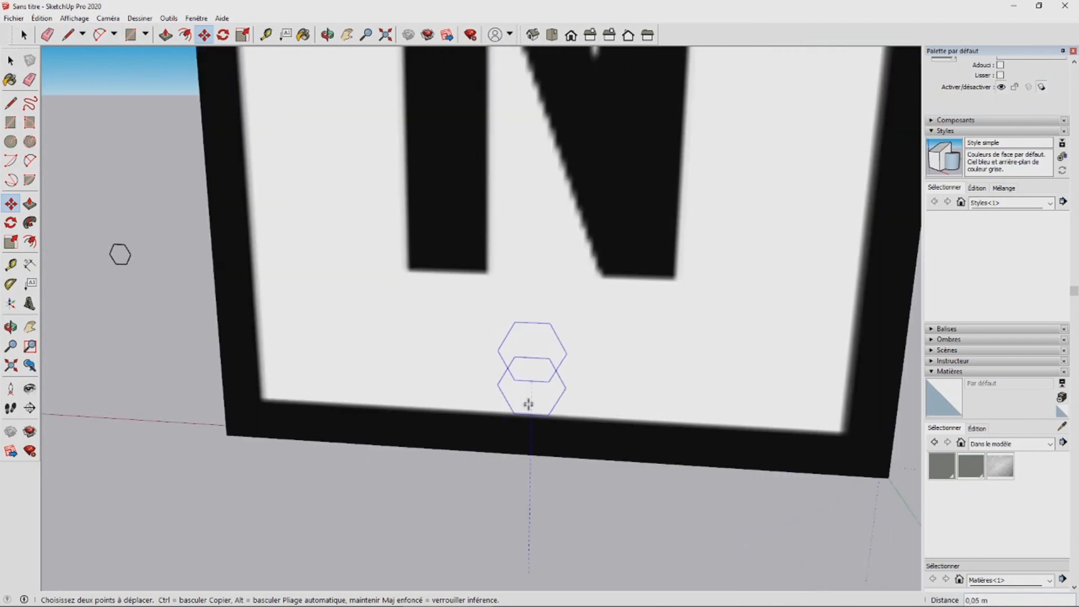
pyautogui.scroll(-5, 532, 396)
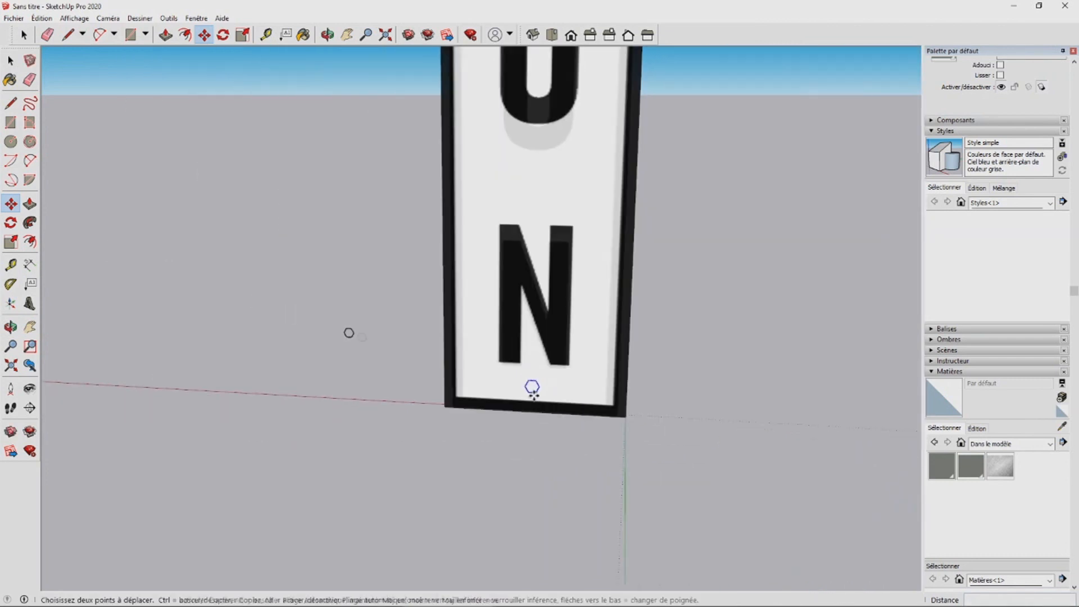
pyautogui.scroll(-2, 555, 255)
pyautogui.moveTo(534, 306); pyautogui.dragTo(508, 347, button='middle')
pyautogui.scroll(2, 578, 236)
pyautogui.moveTo(573, 246); pyautogui.dragTo(409, 321, button='middle')
pyautogui.scroll(5, 450, 405)
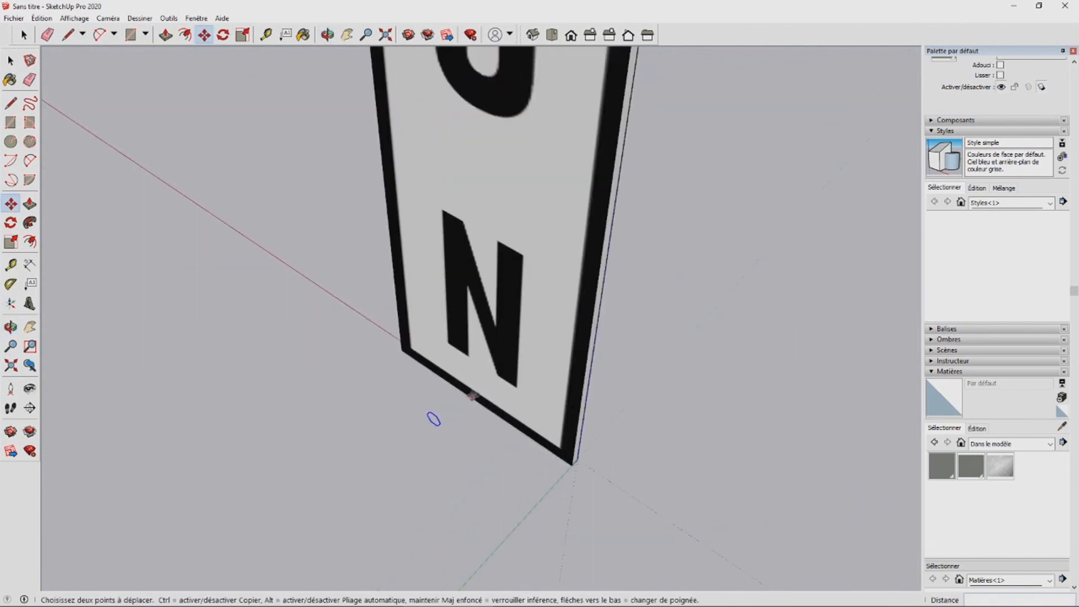
pyautogui.scroll(2, 425, 423)
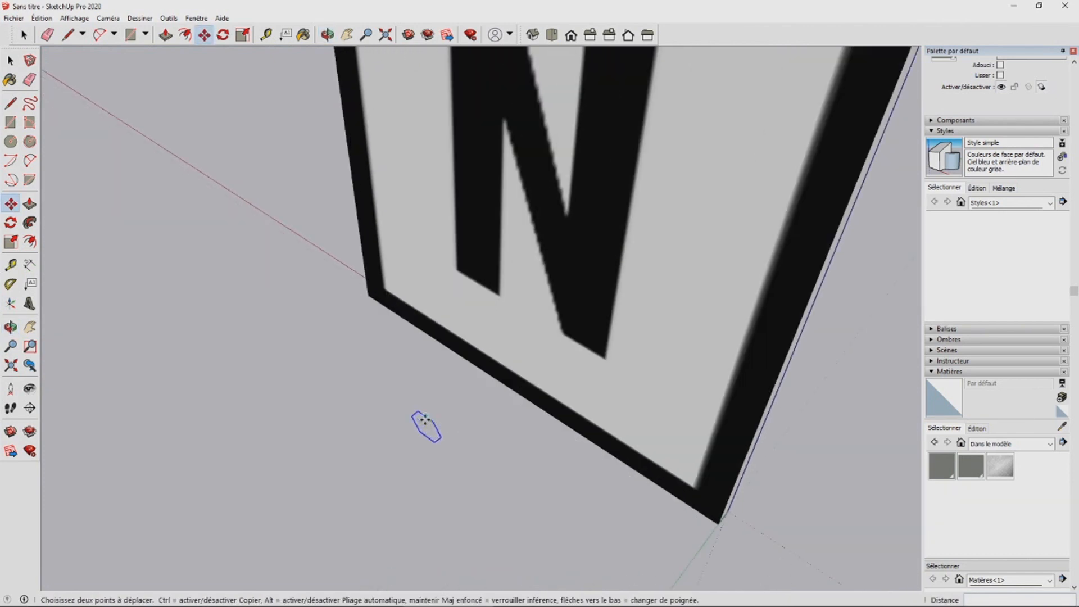
pyautogui.click(425, 419)
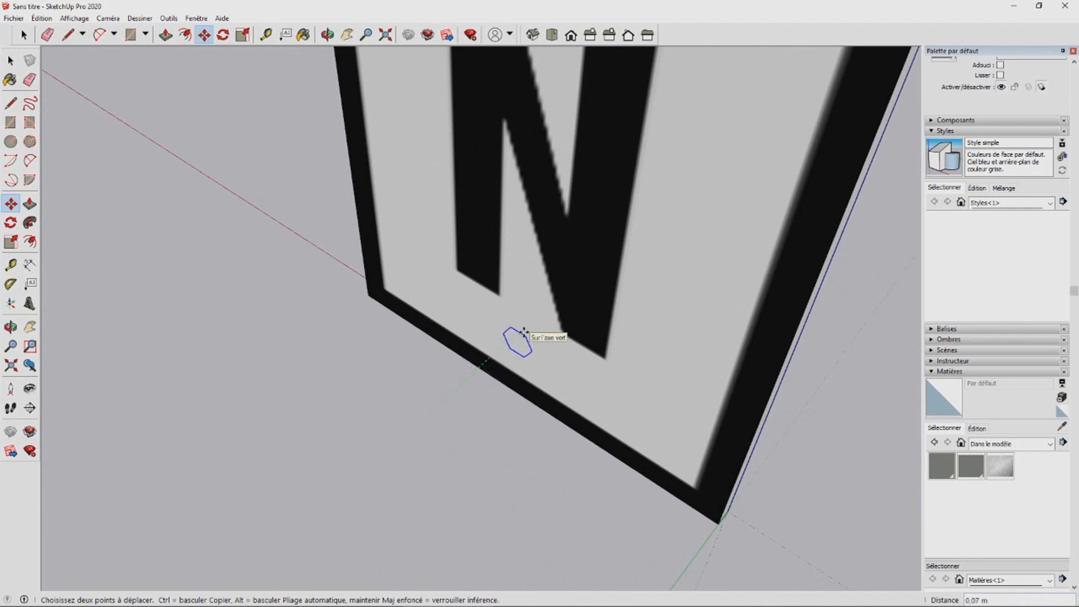
pyautogui.scroll(-4, 535, 322)
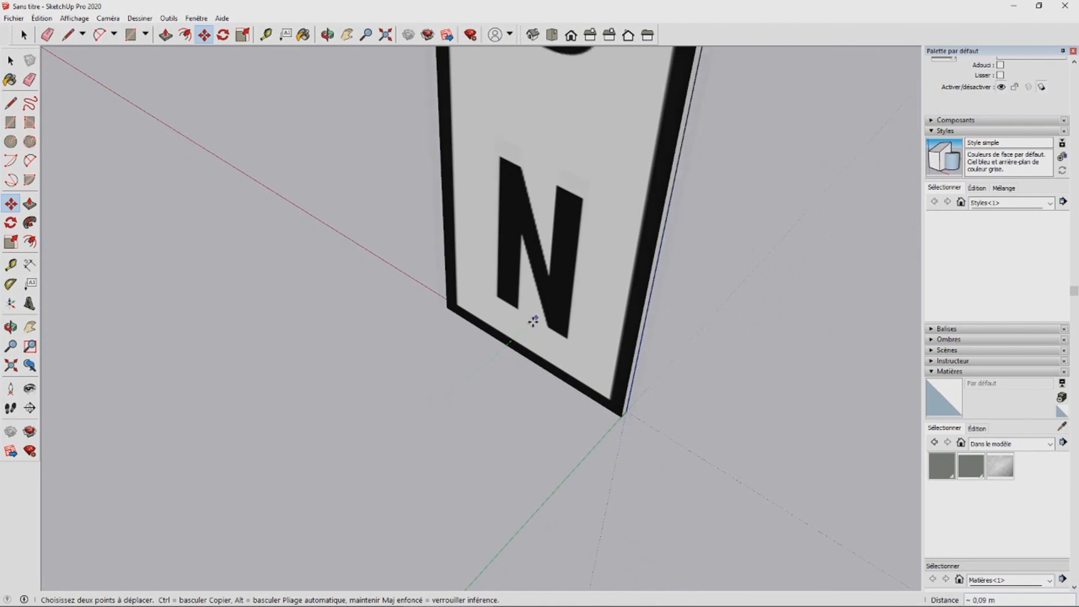
pyautogui.scroll(5, 532, 321)
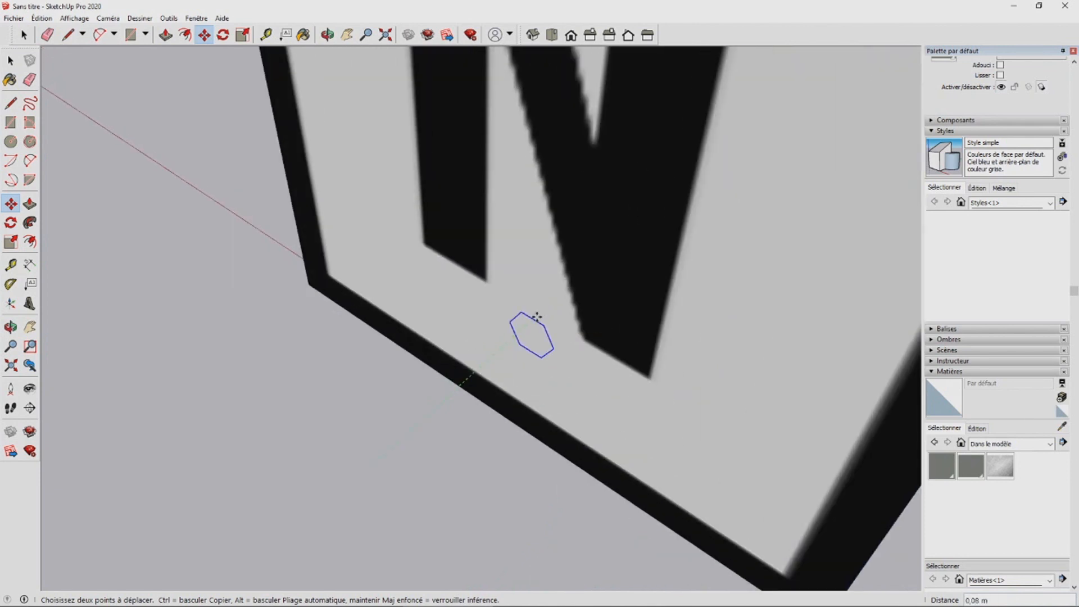
pyautogui.scroll(2, 536, 318)
# Bring the hexagon just below the N sign's bottom edge, viewed from the sign's bottom corner
pyautogui.moveTo(548, 302)
pyautogui.mouseDown(button='middle')
pyautogui.moveTo(448, 345)
pyautogui.moveTo(503, 333)
pyautogui.mouseUp(button='middle')
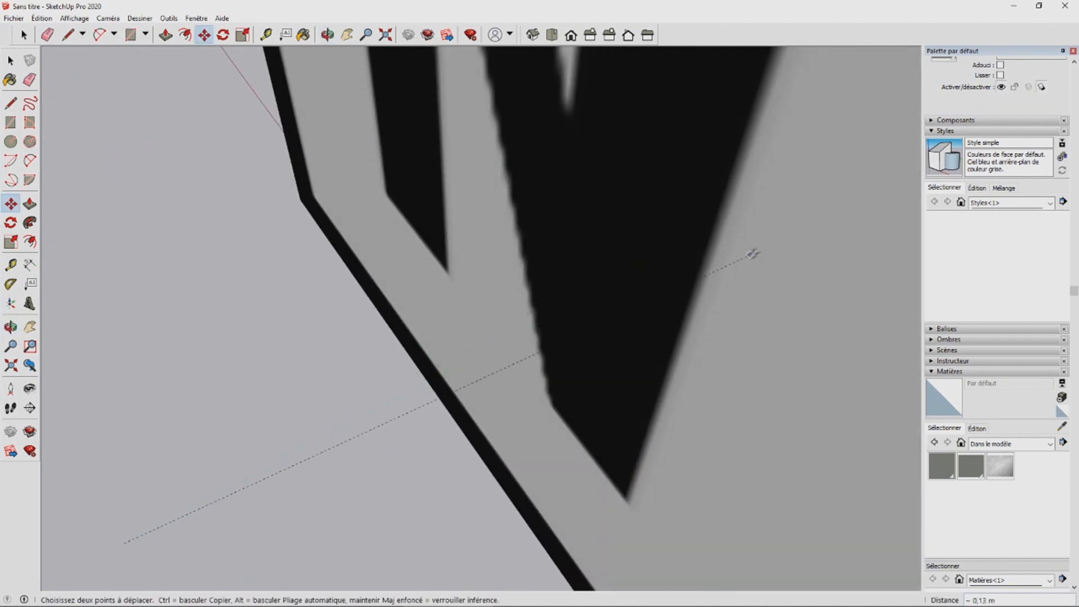
pyautogui.moveTo(725, 264)
pyautogui.mouseDown(button='middle')
pyautogui.moveTo(872, 209)
pyautogui.moveTo(626, 300)
pyautogui.mouseUp(button='middle')
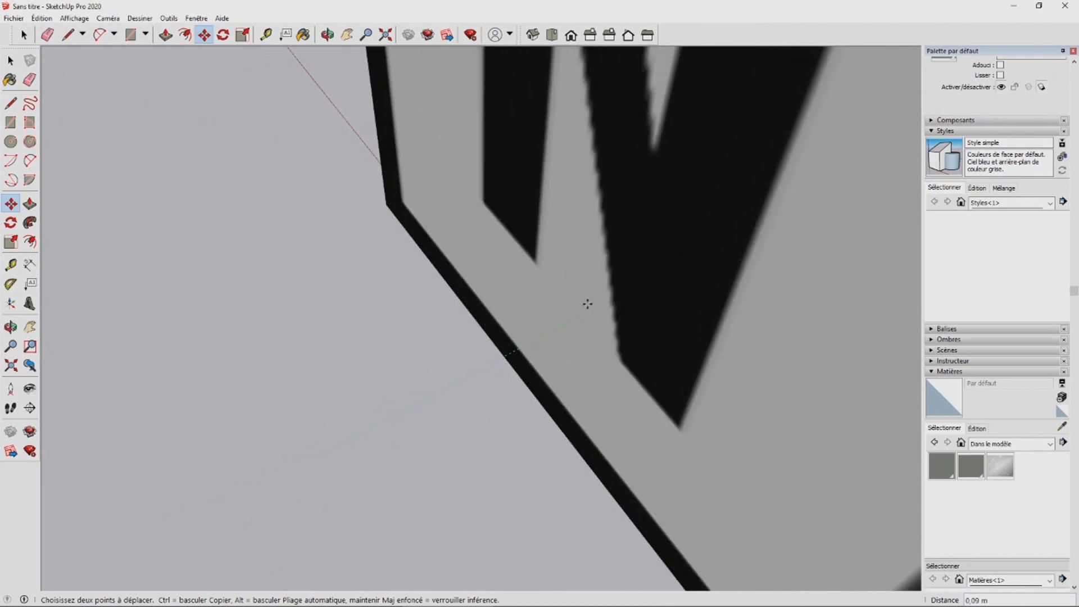
pyautogui.moveTo(573, 315)
pyautogui.mouseDown(button='middle')
pyautogui.moveTo(436, 228)
pyautogui.moveTo(393, 149)
pyautogui.moveTo(606, 247)
pyautogui.mouseUp(button='middle')
pyautogui.scroll(-2, 605, 247)
pyautogui.scroll(4, 567, 242)
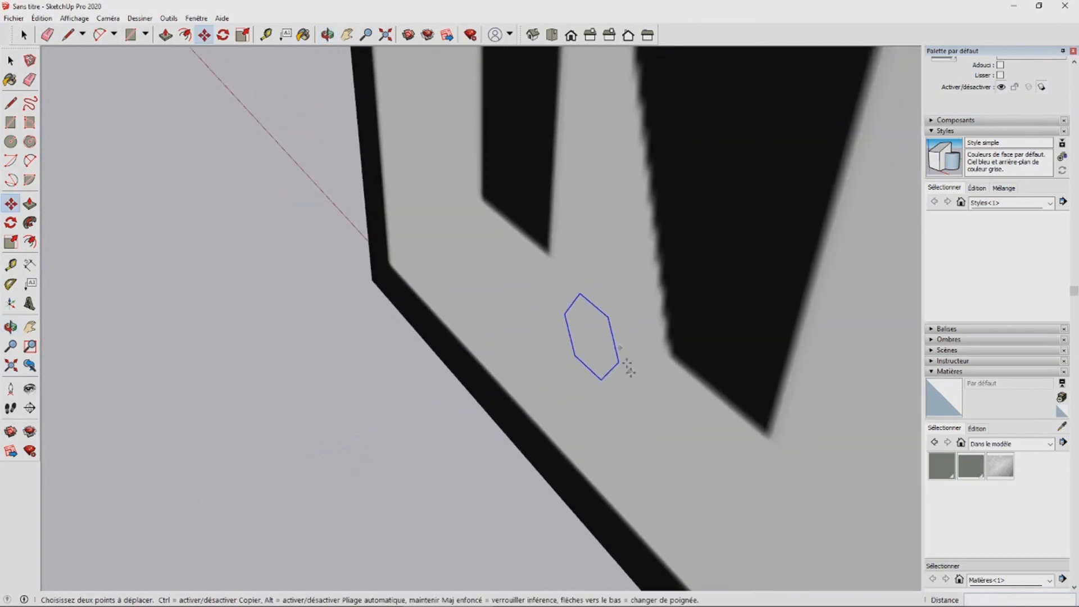
pyautogui.scroll(-4, 614, 332)
pyautogui.moveTo(629, 335)
pyautogui.mouseDown(button='middle')
pyautogui.moveTo(651, 319)
pyautogui.moveTo(792, 318)
pyautogui.mouseUp(button='middle')
pyautogui.scroll(-3, 793, 318)
pyautogui.moveTo(683, 318); pyautogui.dragTo(718, 184, button='middle')
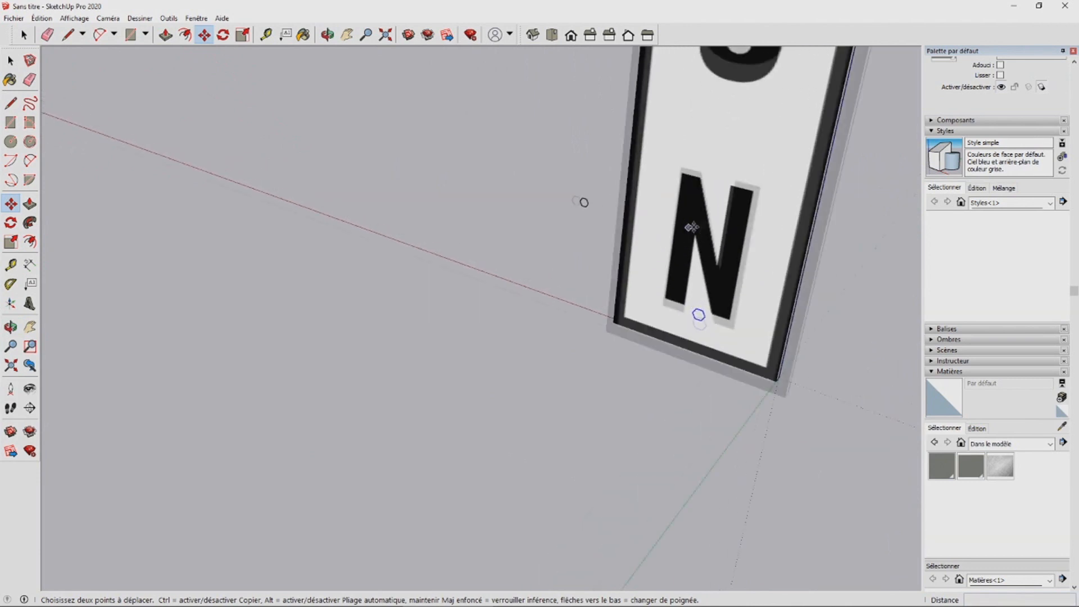
pyautogui.scroll(3, 683, 228)
# Start a Push/Pull on the hexagon, then cancel it
pyautogui.click(166, 36)
pyautogui.scroll(5, 700, 438)
pyautogui.press('Escape')
pyautogui.scroll(-4, 640, 442)
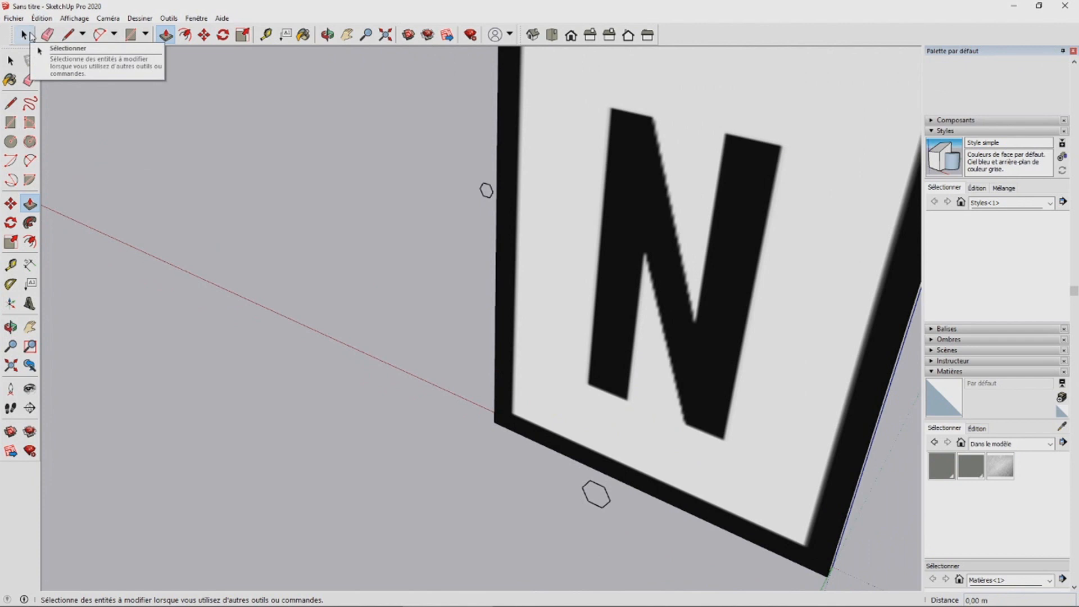
# Erase the black-framed N image from the panel and start a line at its bottom-left corner
pyautogui.click(48, 35)
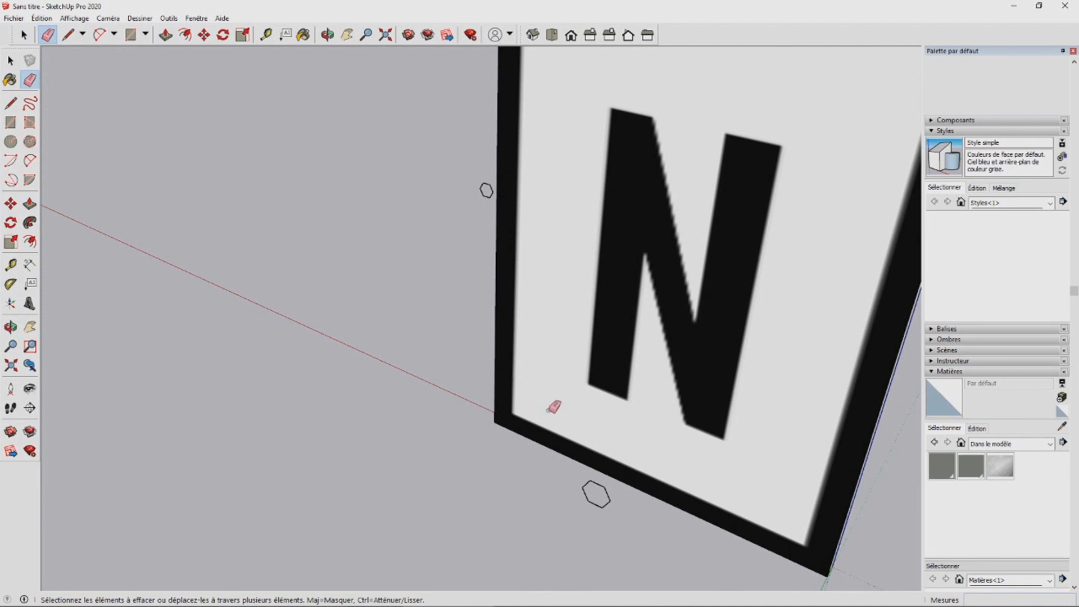
pyautogui.click(503, 374)
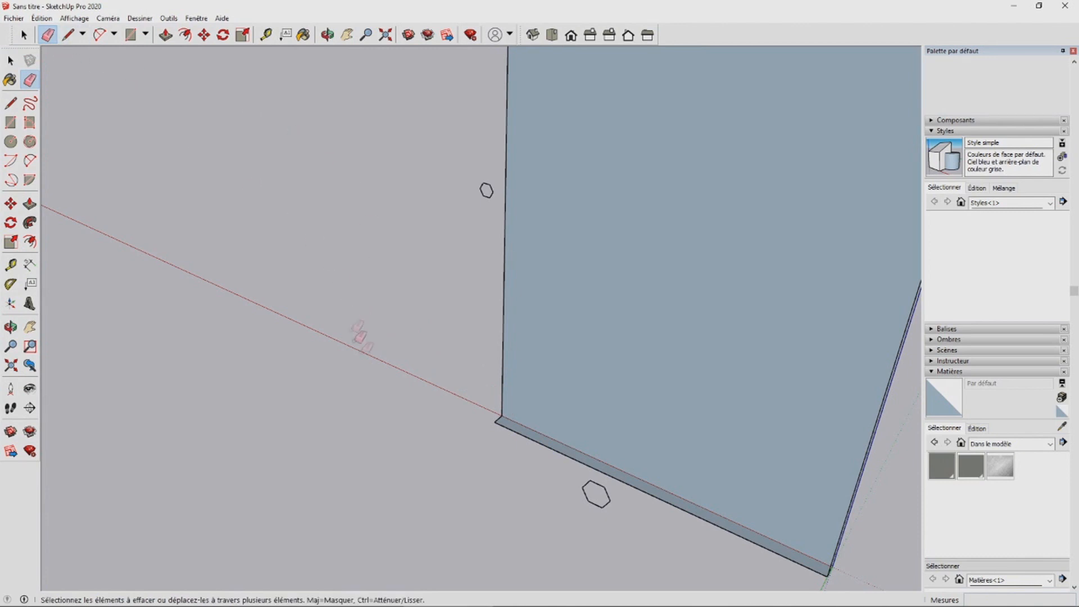
pyautogui.press('l')
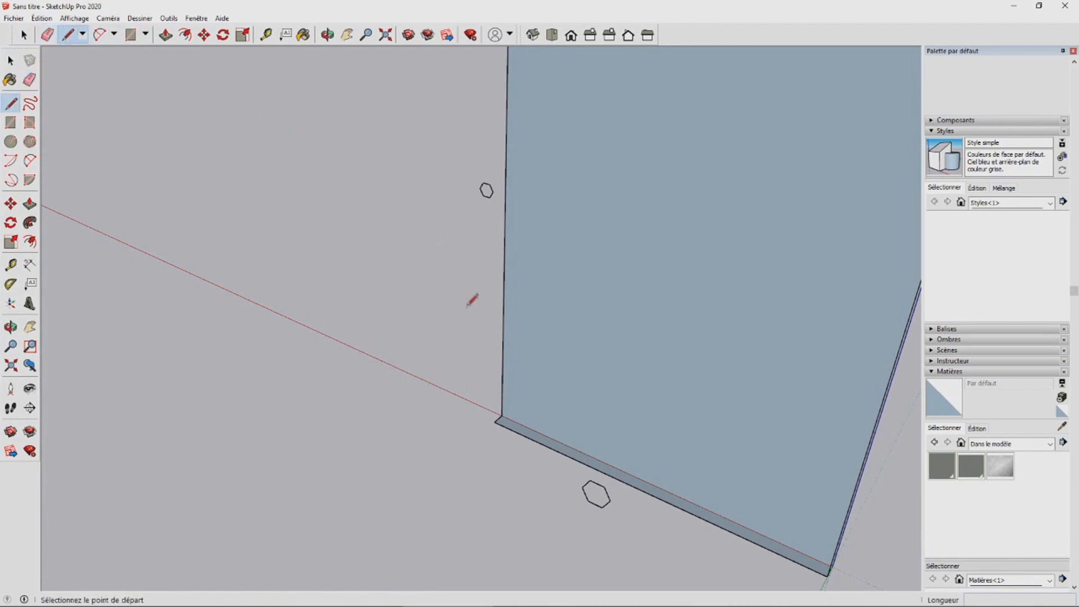
pyautogui.click(499, 422)
pyautogui.moveTo(499, 422); pyautogui.dragTo(496, 297, button='middle')
# Trace the panel's left edge from bottom to top corner so the outline fills into a white face
pyautogui.scroll(-3, 497, 295)
pyautogui.scroll(4, 523, 93)
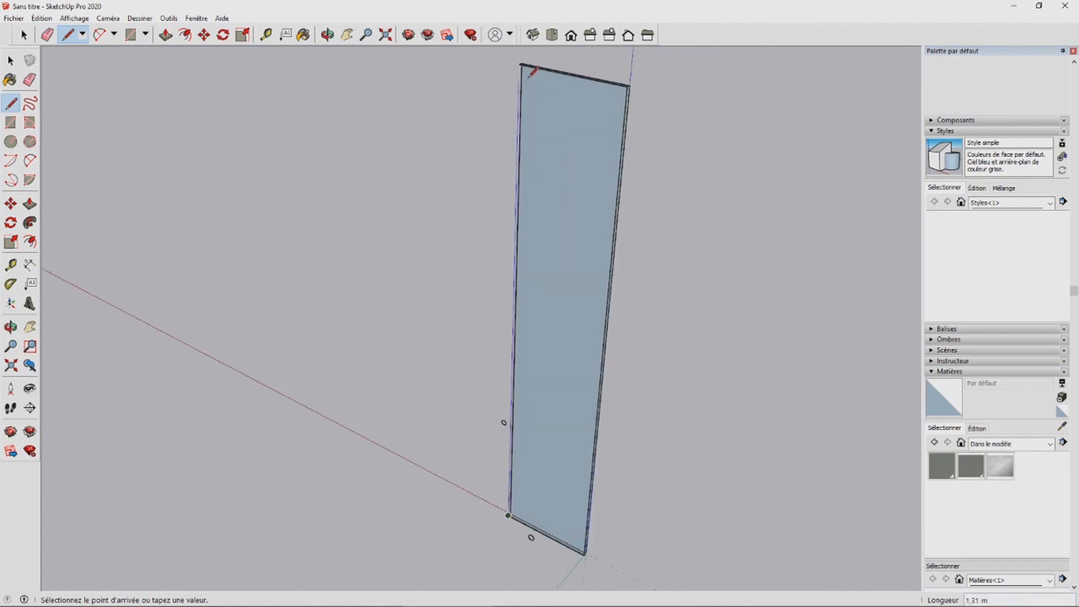
pyautogui.click(522, 61)
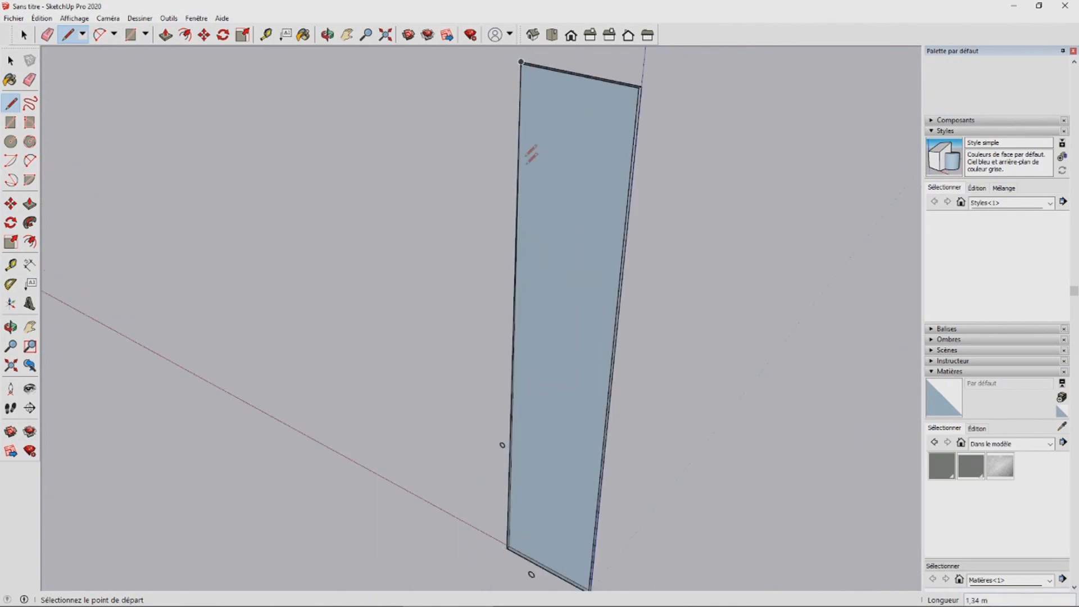
pyautogui.click(507, 547)
pyautogui.click(518, 61)
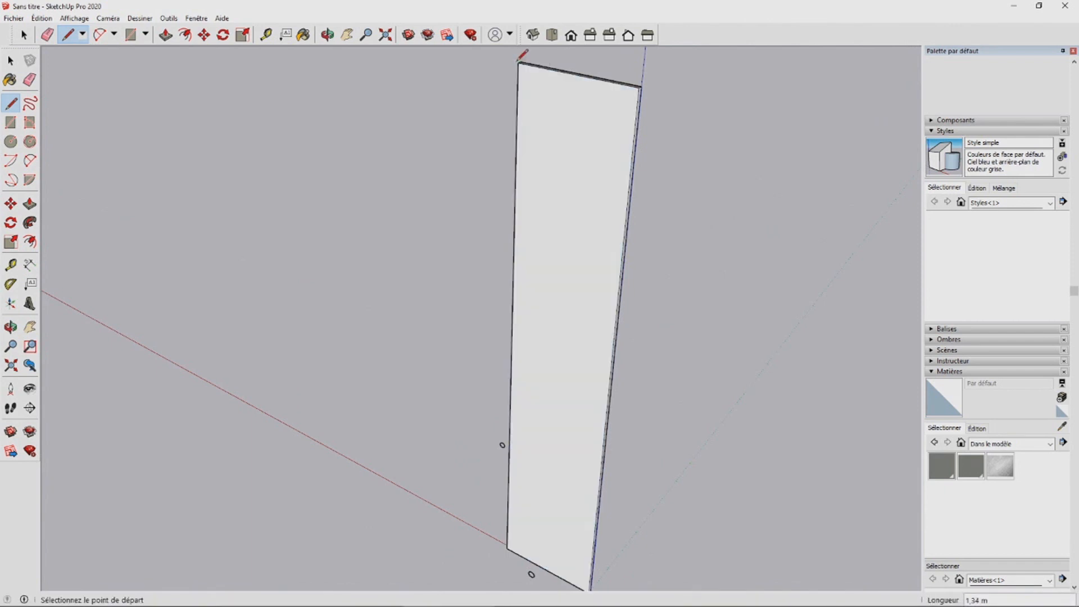
pyautogui.moveTo(462, 296); pyautogui.dragTo(631, 433, button='middle')
pyautogui.press('space')
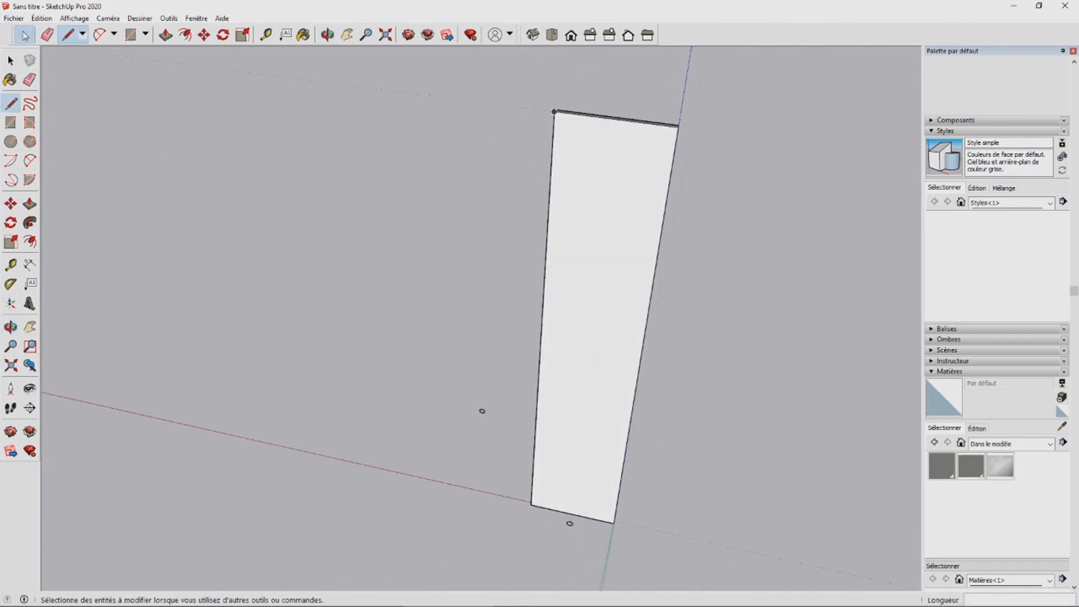
pyautogui.scroll(2, 481, 470)
pyautogui.moveTo(480, 469); pyautogui.dragTo(217, 134, button='middle')
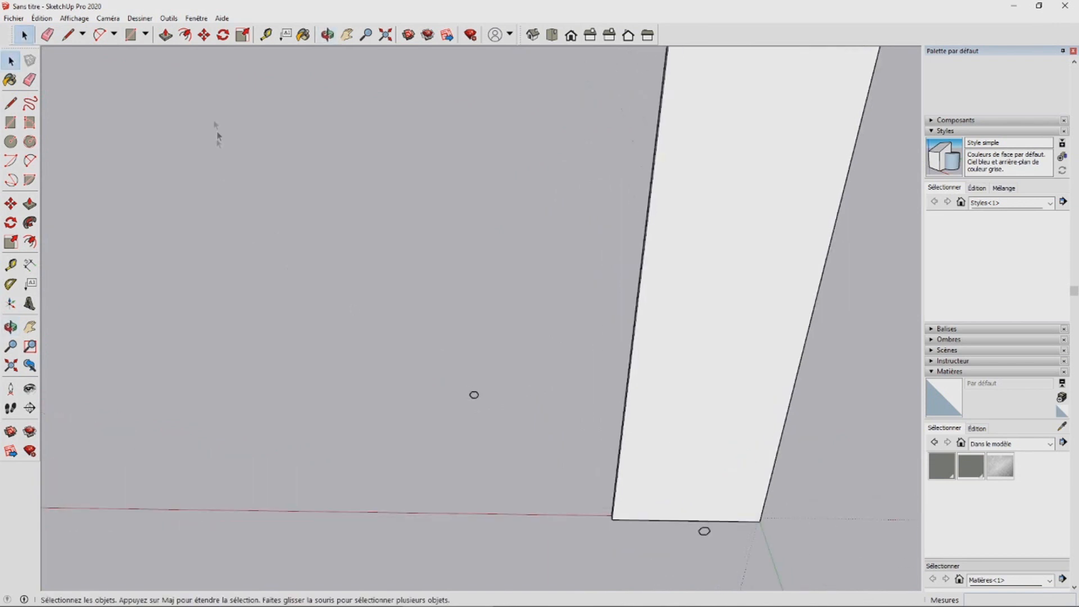
pyautogui.click(68, 35)
pyautogui.scroll(4, 843, 483)
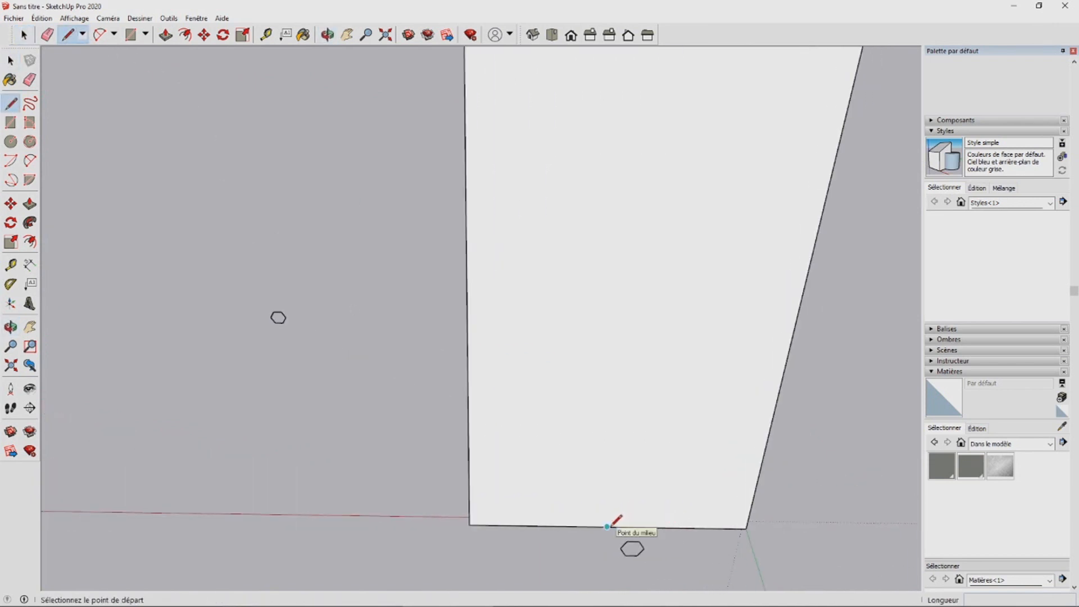
# Draw guide lines rising from the bottom edge's midpoint onto the panel face
pyautogui.click(607, 527)
pyautogui.click(626, 358)
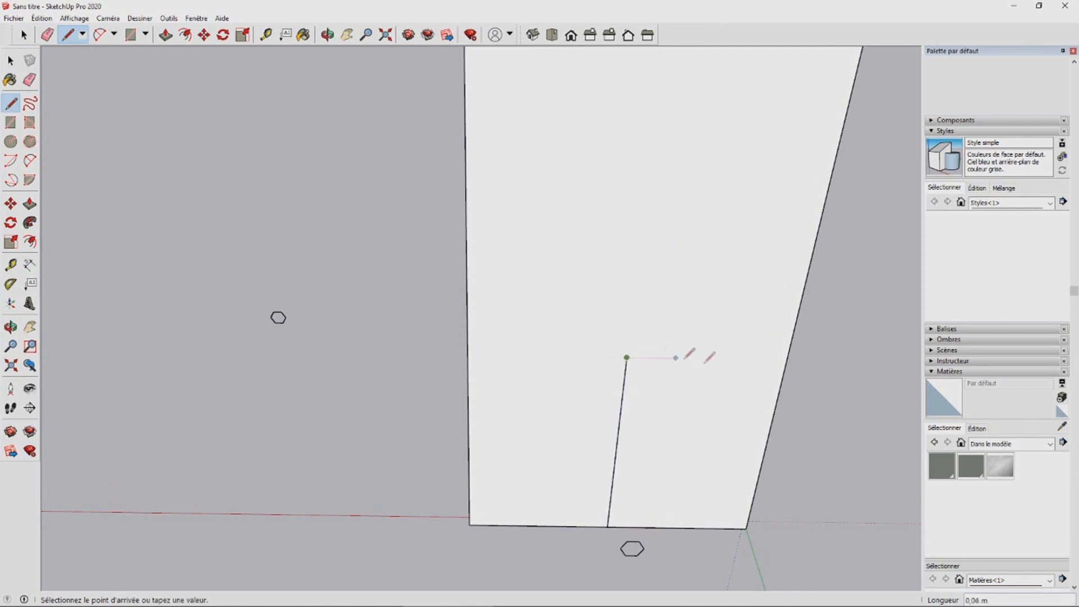
pyautogui.press('Escape')
pyautogui.click(607, 526)
pyautogui.click(617, 484)
pyautogui.click(613, 486)
pyautogui.press('Escape')
pyautogui.scroll(-8, 683, 429)
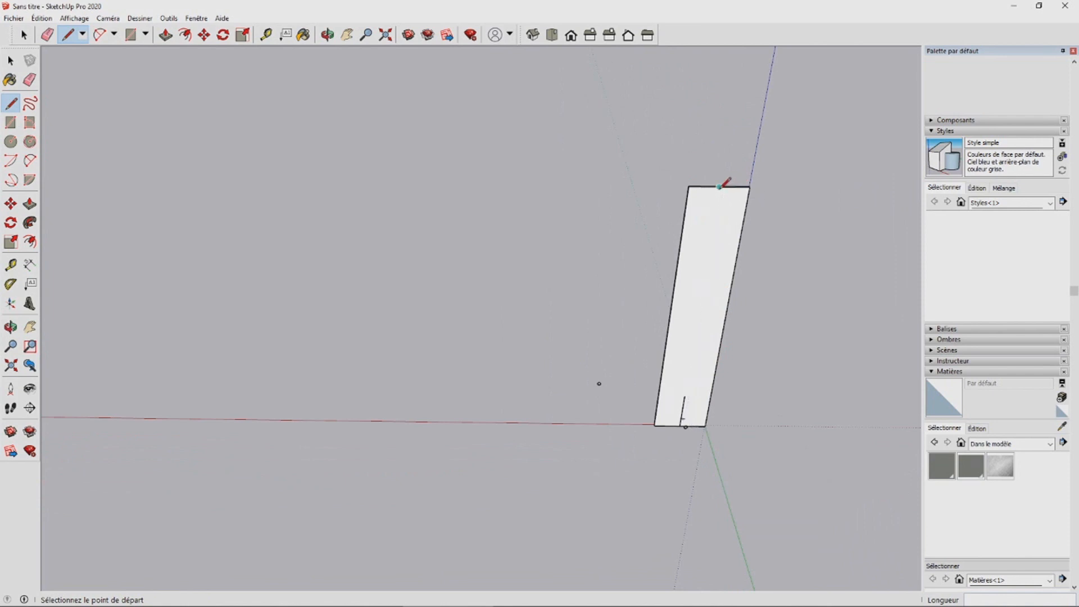
pyautogui.scroll(2, 717, 207)
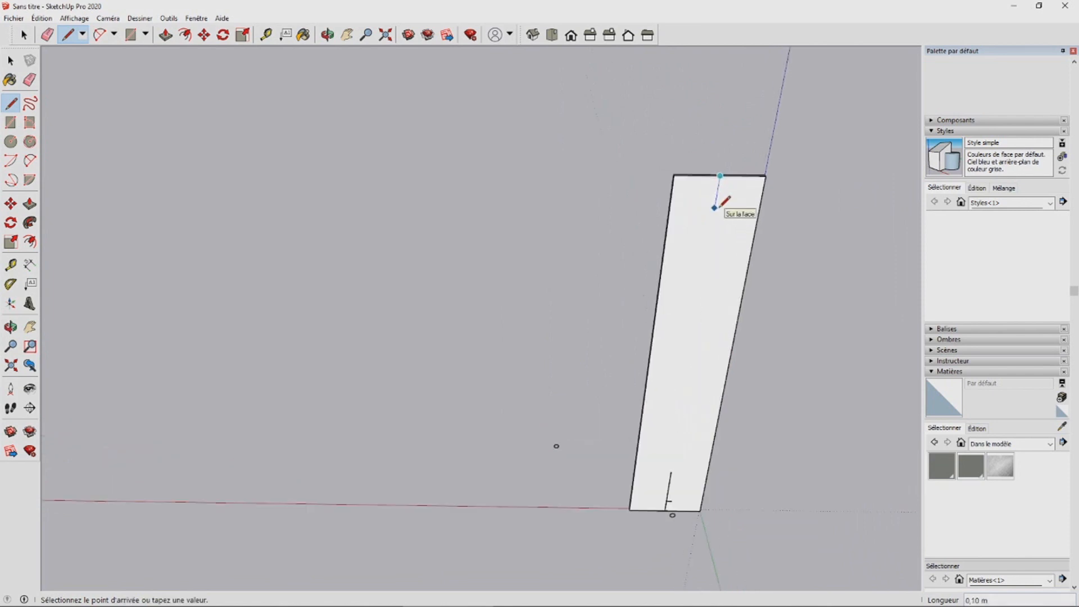
# Draw a short guide line with a horizontal crossbar just below the panel's top edge
pyautogui.click(733, 193)
pyautogui.scroll(2, 724, 179)
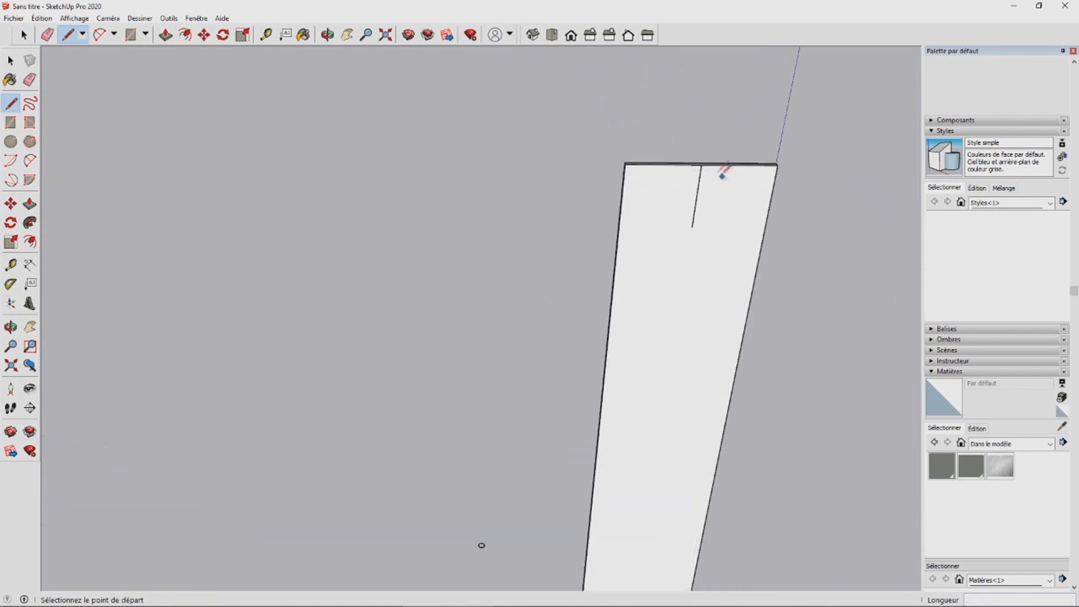
pyautogui.click(701, 165)
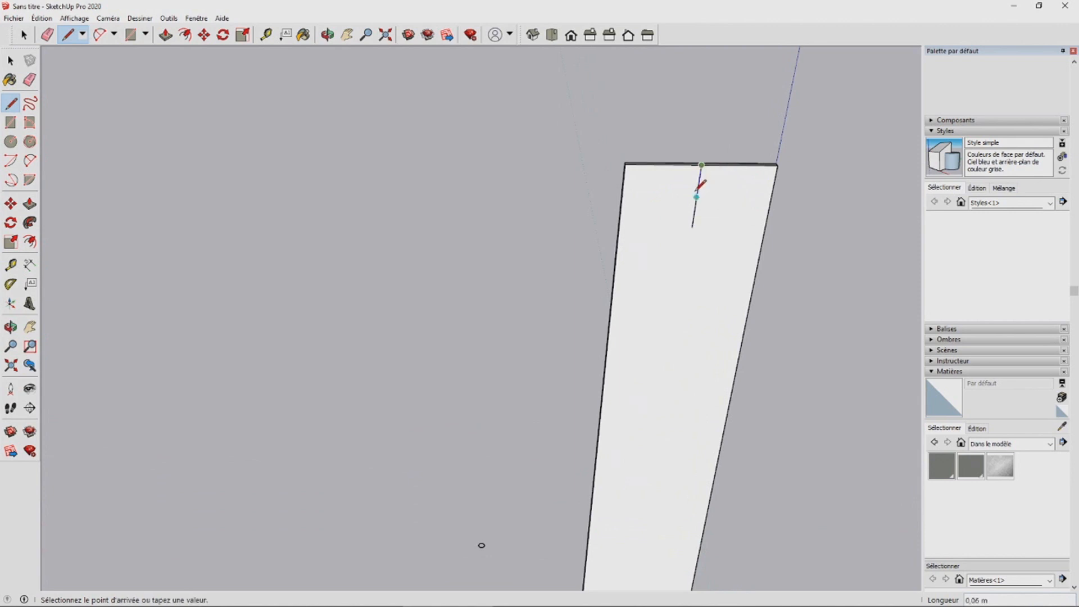
pyautogui.click(698, 190)
pyautogui.click(735, 171)
pyautogui.scroll(2, 730, 179)
pyautogui.scroll(-3, 726, 186)
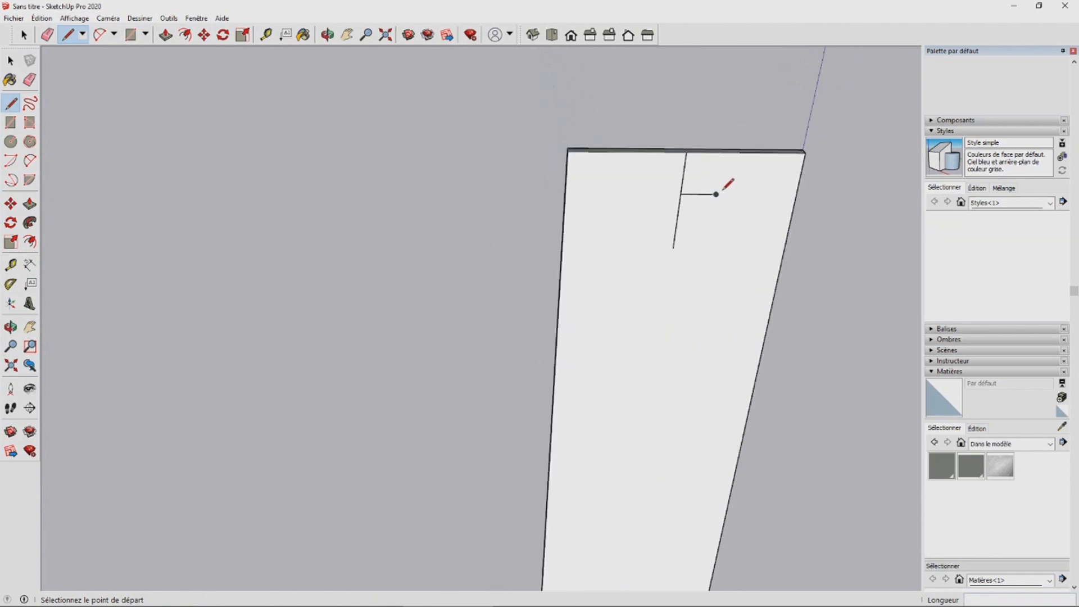
pyautogui.scroll(-1, 723, 188)
pyautogui.scroll(-2, 810, 334)
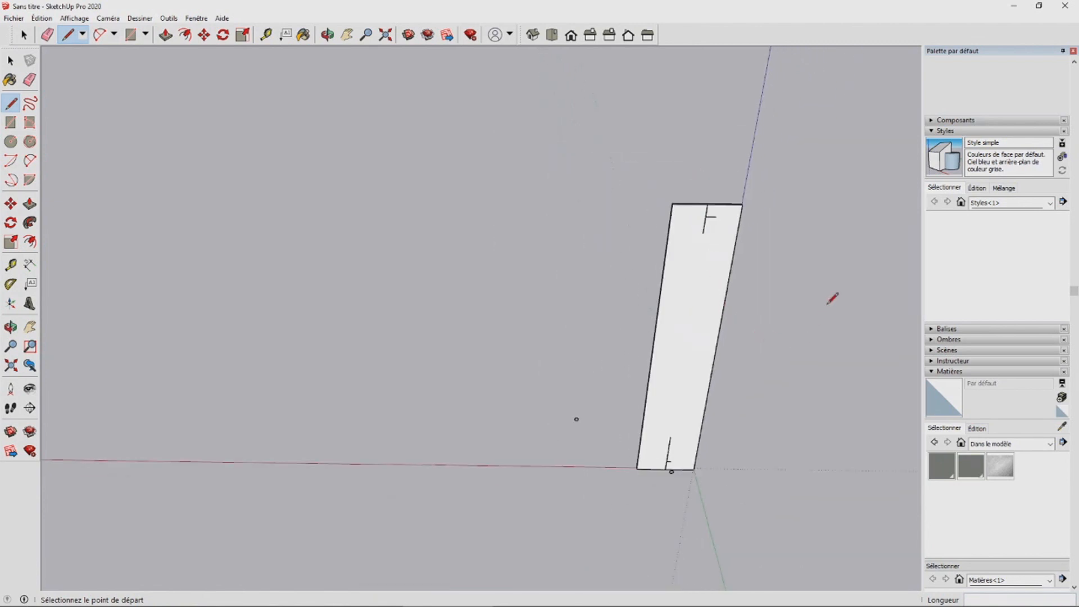
pyautogui.scroll(5, 584, 439)
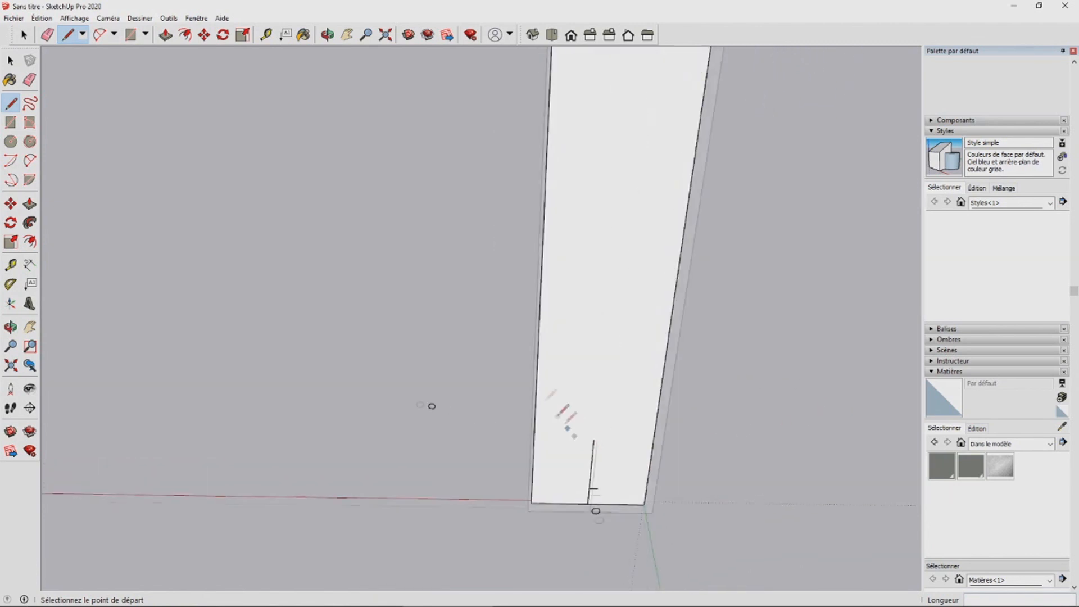
pyautogui.click(48, 35)
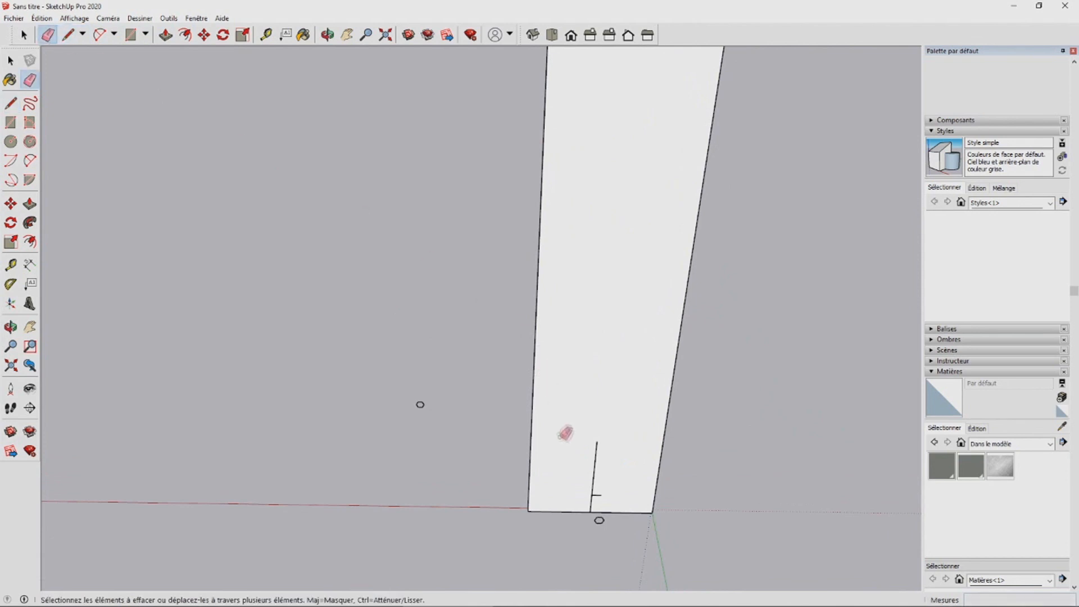
# Move the hexagon from below the panel onto the guide-line corner at the panel's bottom
pyautogui.scroll(-3, 628, 242)
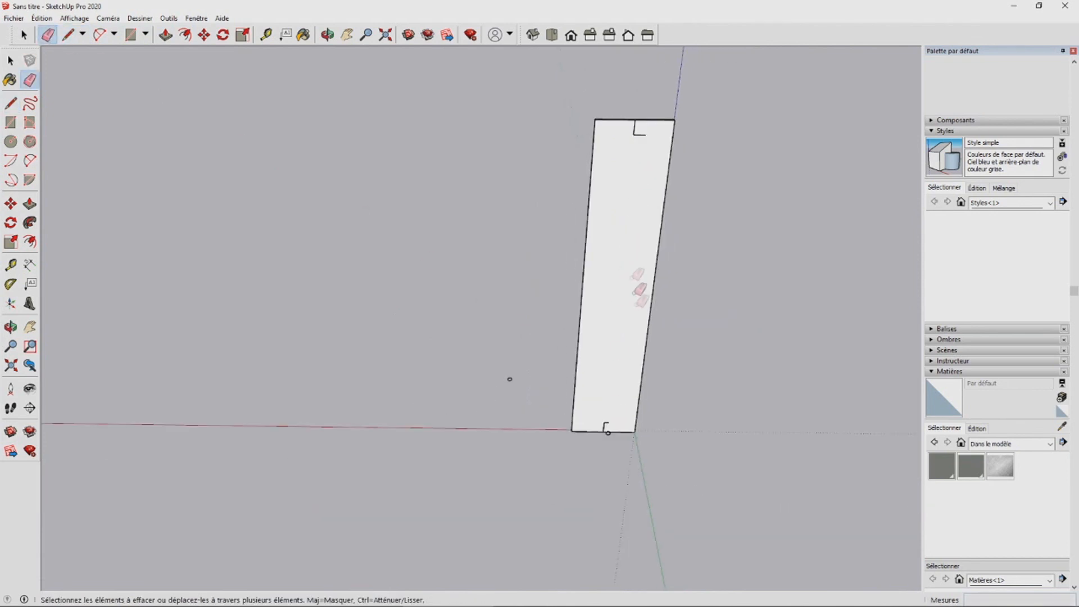
pyautogui.scroll(3, 625, 416)
pyautogui.moveTo(600, 442)
pyautogui.mouseDown(button='middle')
pyautogui.moveTo(609, 453)
pyautogui.moveTo(614, 436)
pyautogui.moveTo(580, 460)
pyautogui.mouseUp(button='middle')
pyautogui.moveTo(628, 489); pyautogui.dragTo(628, 489)
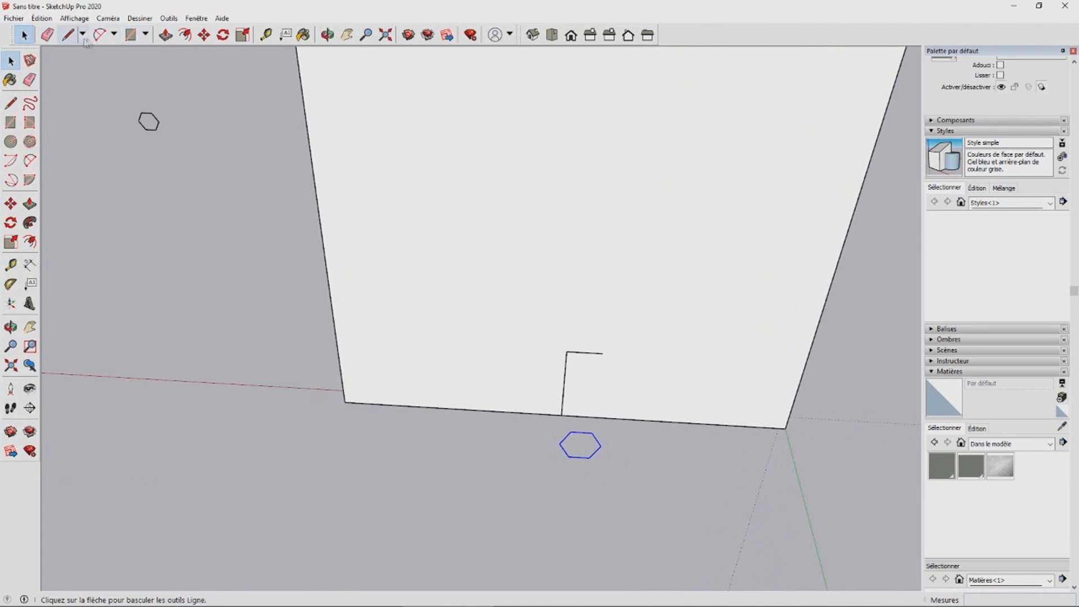
pyautogui.click(203, 36)
pyautogui.scroll(2, 700, 491)
pyautogui.click(544, 405)
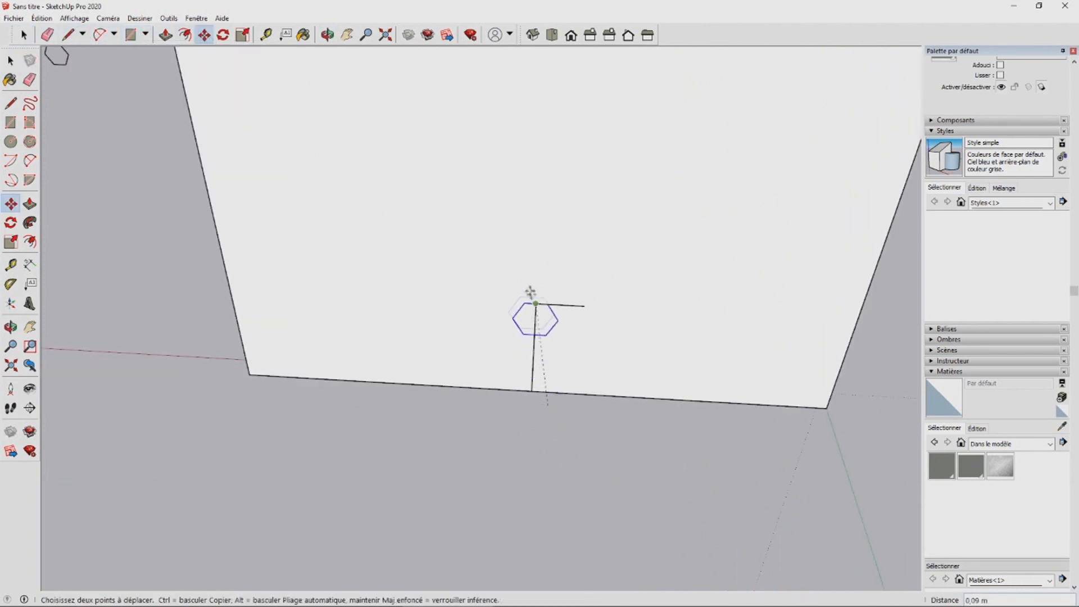
pyautogui.click(535, 303)
# Paste a copy of the hexagon onto the ground below the panel
pyautogui.scroll(-4, 604, 506)
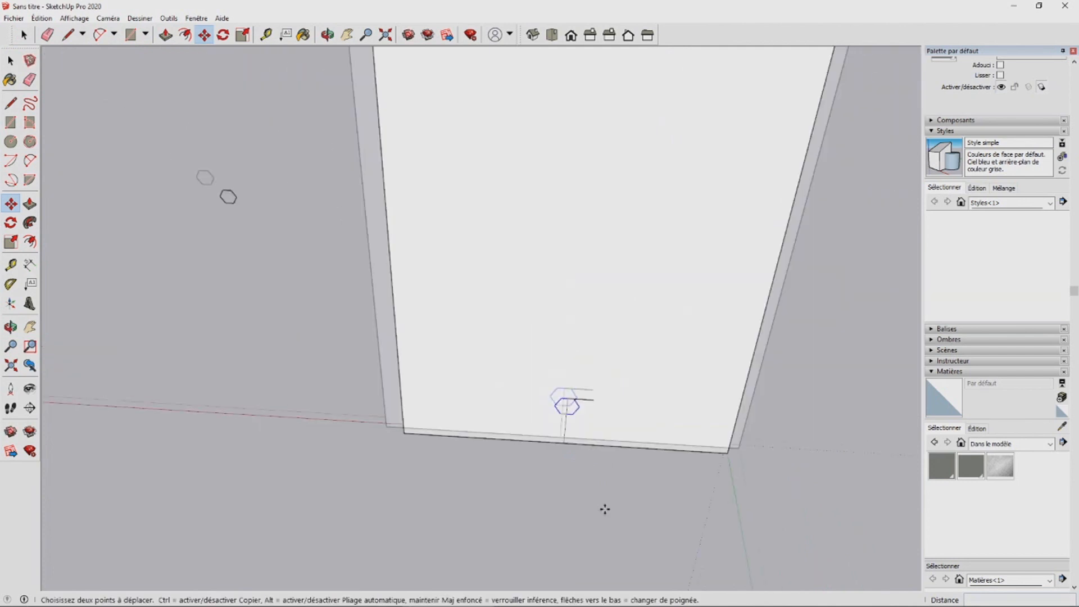
pyautogui.scroll(3, 587, 511)
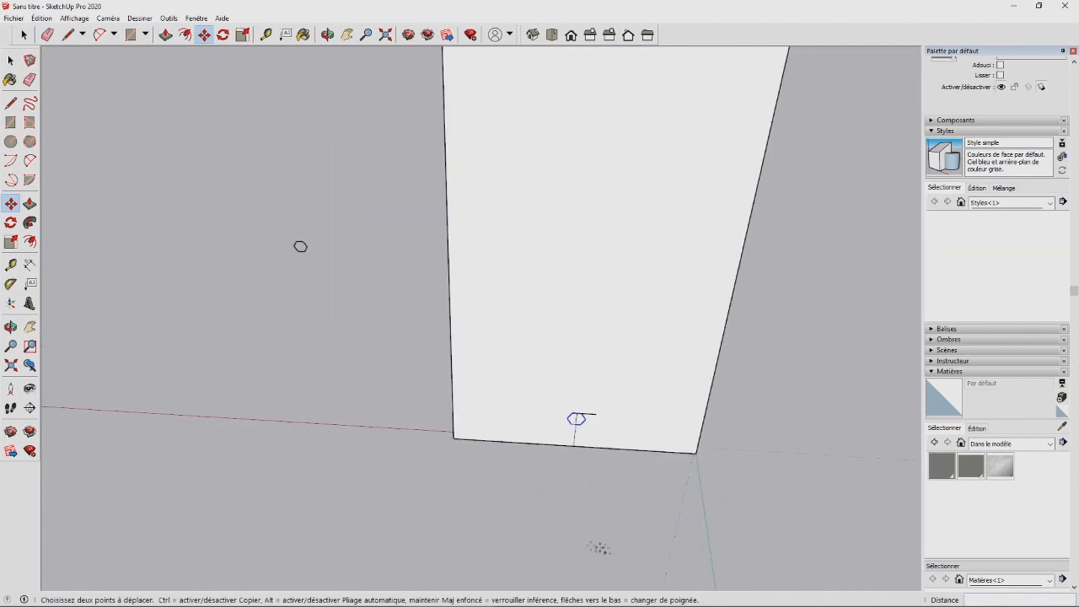
pyautogui.scroll(-3, 440, 481)
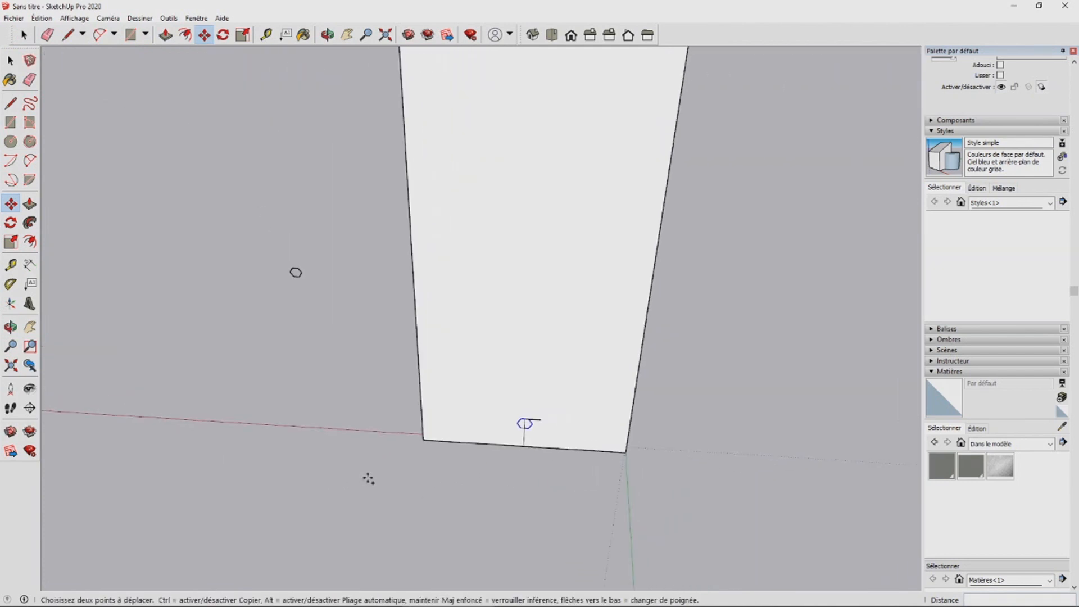
pyautogui.hotkey('ctrl', 'v')
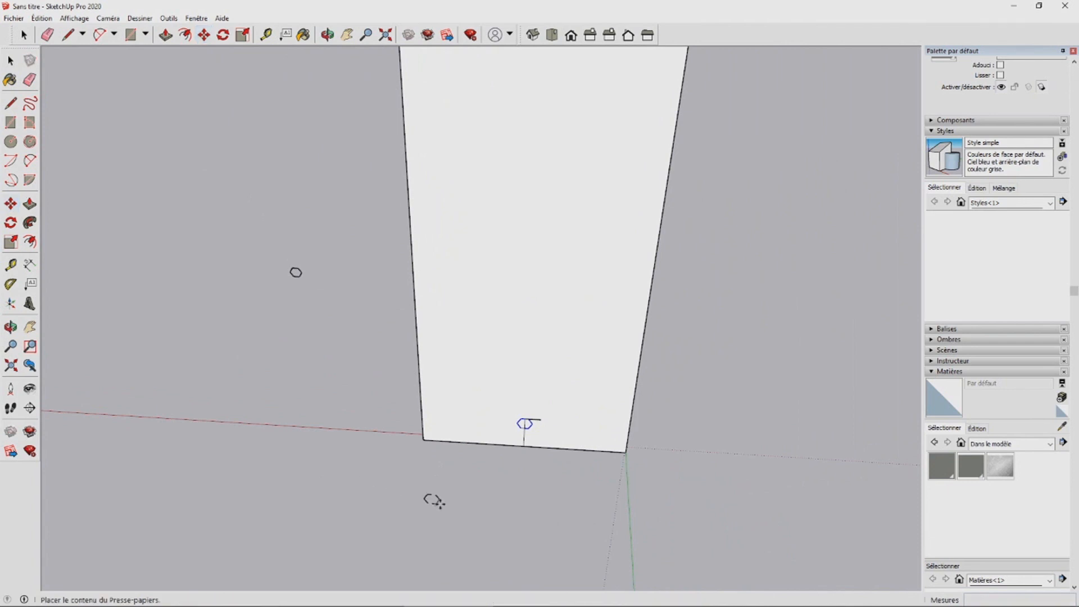
pyautogui.click(432, 494)
pyautogui.scroll(4, 435, 499)
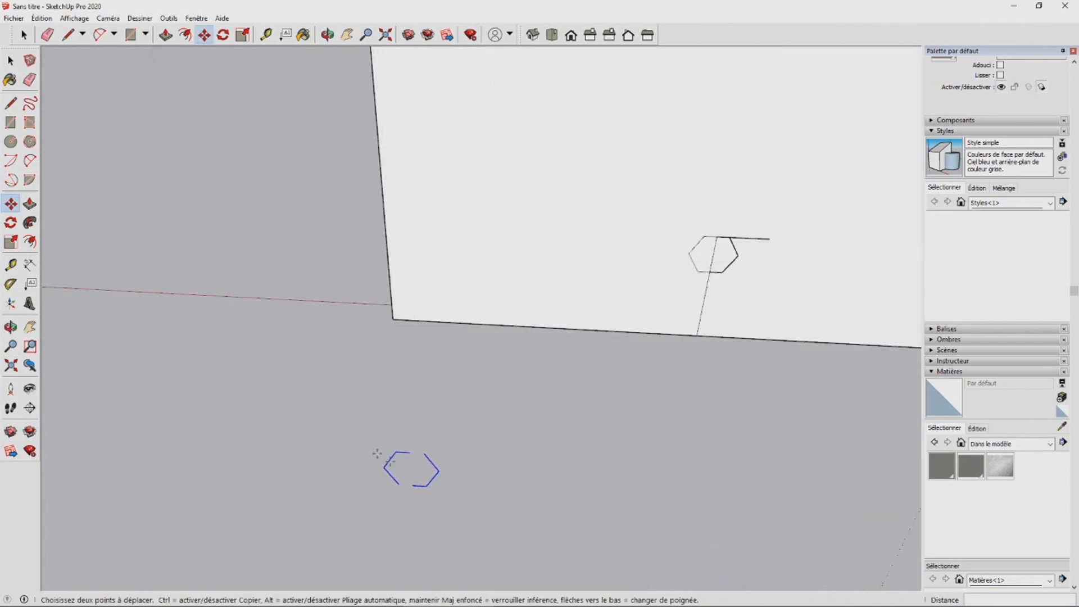
# Draw a closing edge across the ground hexagon's open vertex so it forms a face
pyautogui.click(68, 35)
pyautogui.scroll(2, 317, 421)
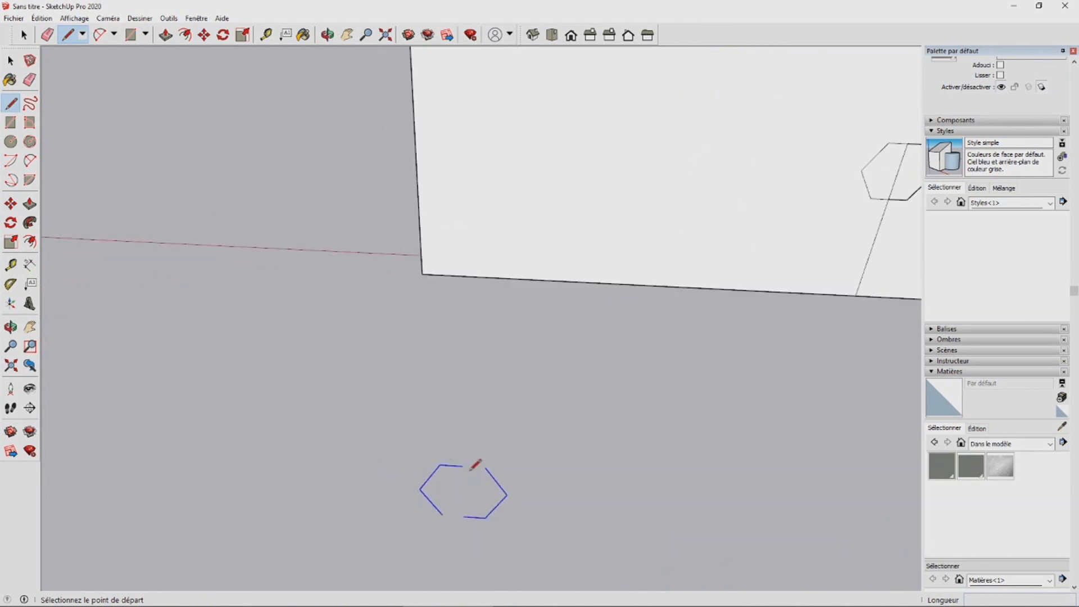
pyautogui.click(463, 465)
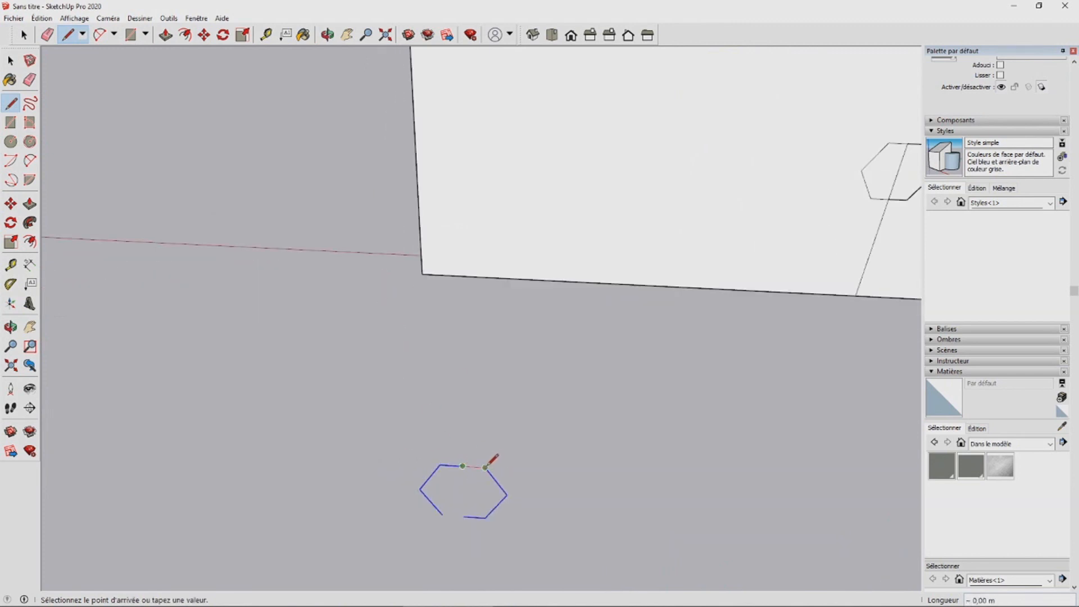
pyautogui.click(461, 517)
pyautogui.hotkey('ctrl', 'z')
pyautogui.click(442, 514)
pyautogui.click(464, 517)
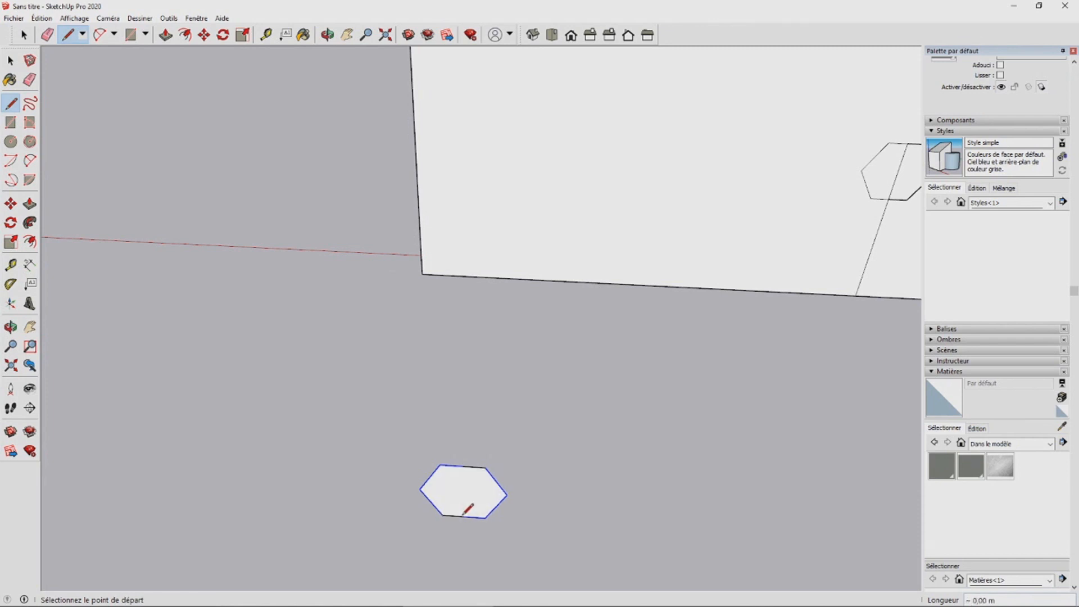
# Delete the hexagon's face, keeping only its outline
pyautogui.click(165, 35)
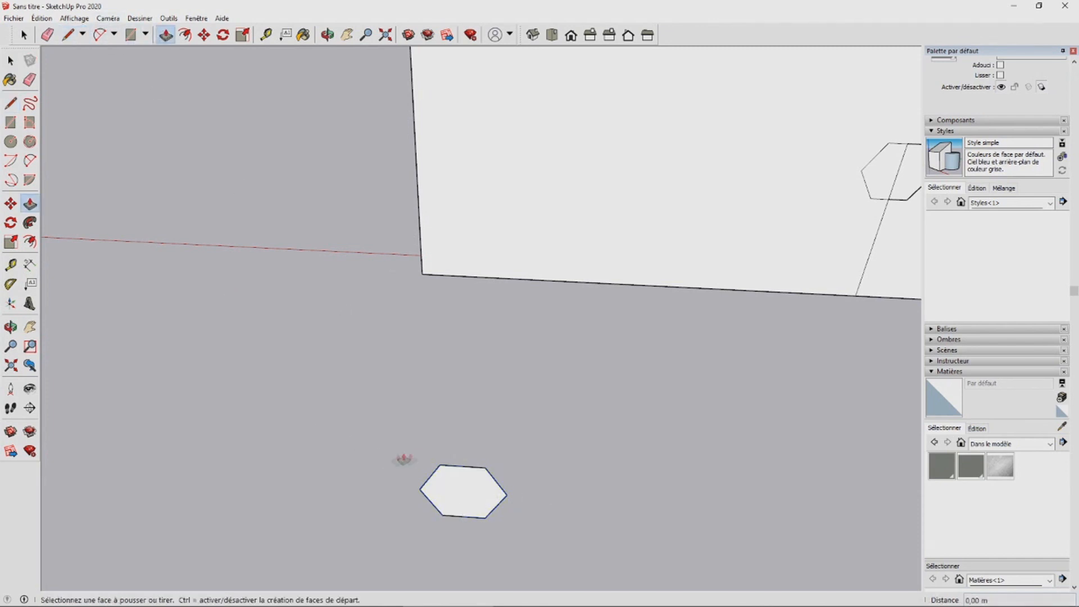
pyautogui.rightClick(485, 489)
pyautogui.click(514, 345)
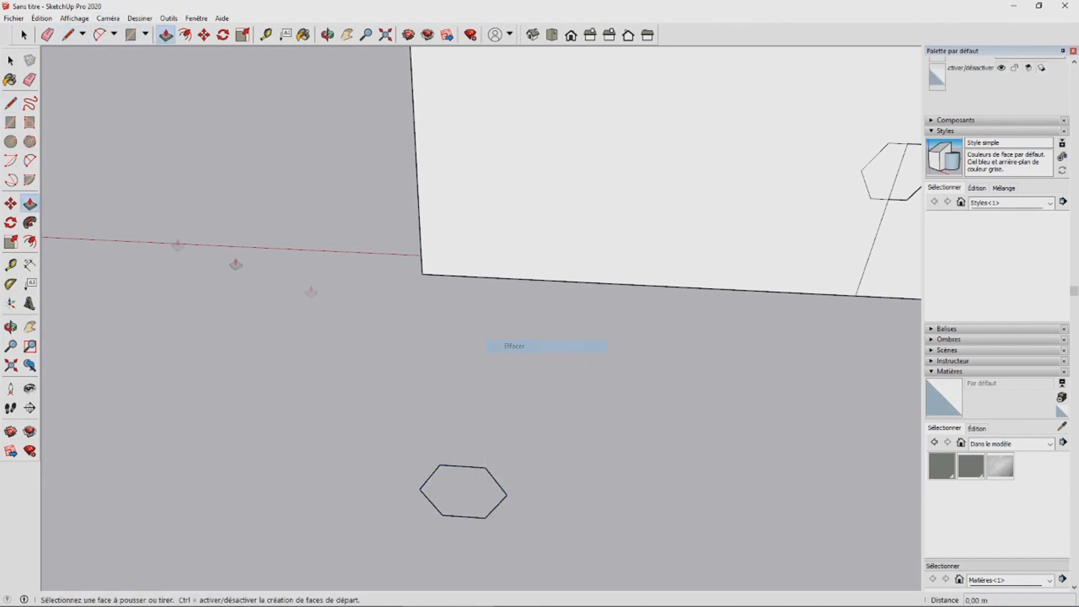
# Copy the hexagon outline and paste a duplicate beside the original
pyautogui.click(24, 35)
pyautogui.moveTo(389, 428); pyautogui.dragTo(521, 536)
pyautogui.hotkey('ctrl', 'c')
pyautogui.hotkey('ctrl', 'v')
pyautogui.scroll(-1, 523, 522)
pyautogui.click(641, 520)
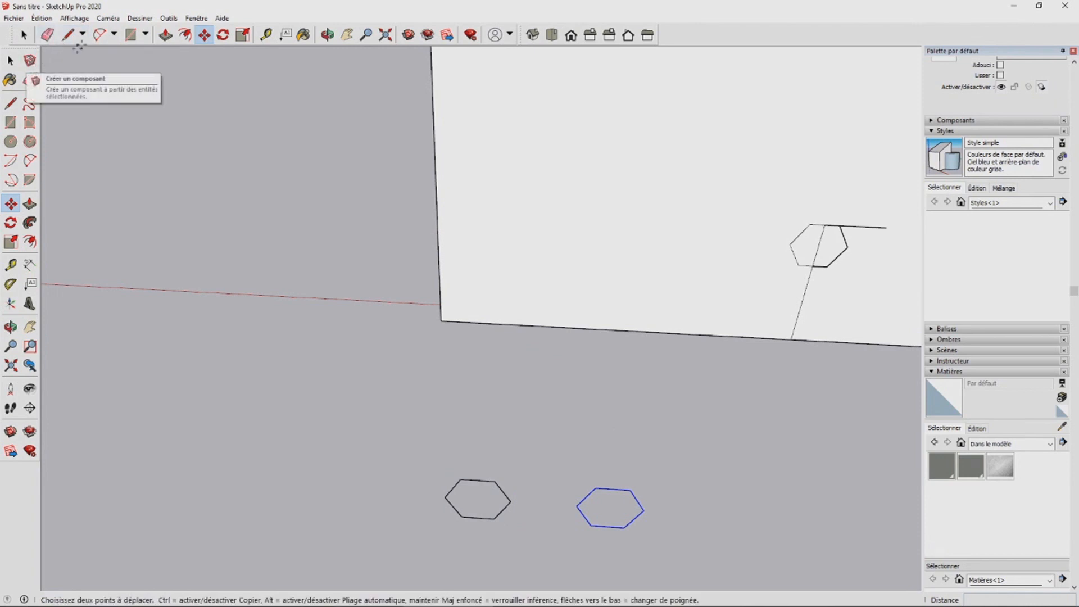
# Pick up the copied hexagon and orbit until the panel is seen upright
pyautogui.click(613, 489)
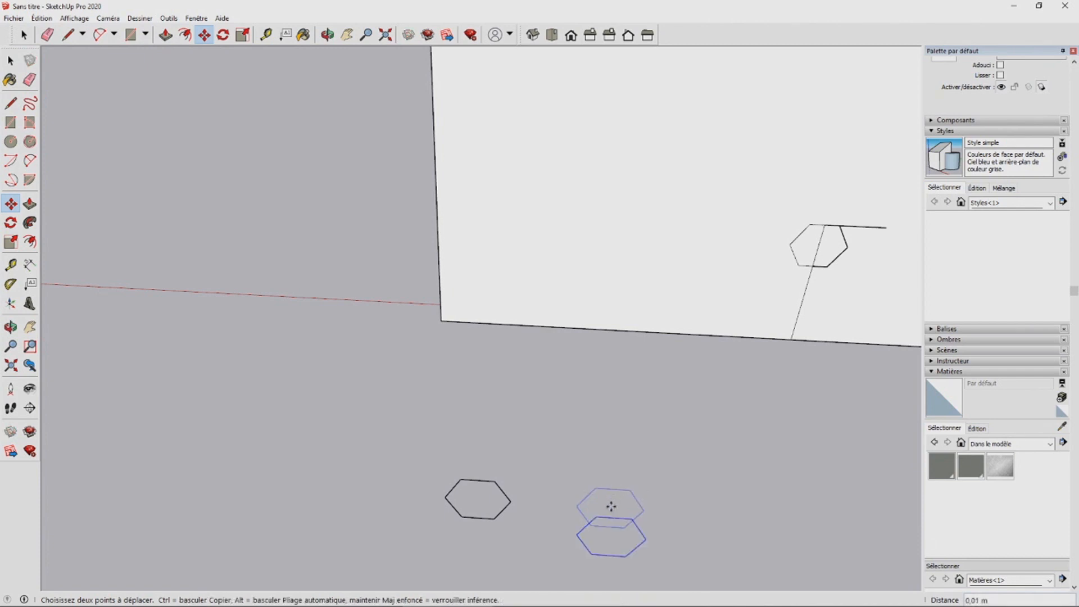
pyautogui.scroll(-8, 635, 484)
pyautogui.scroll(-2, 738, 123)
pyautogui.moveTo(727, 247); pyautogui.dragTo(562, 340, button='middle')
pyautogui.scroll(-2, 837, 286)
pyautogui.scroll(5, 840, 273)
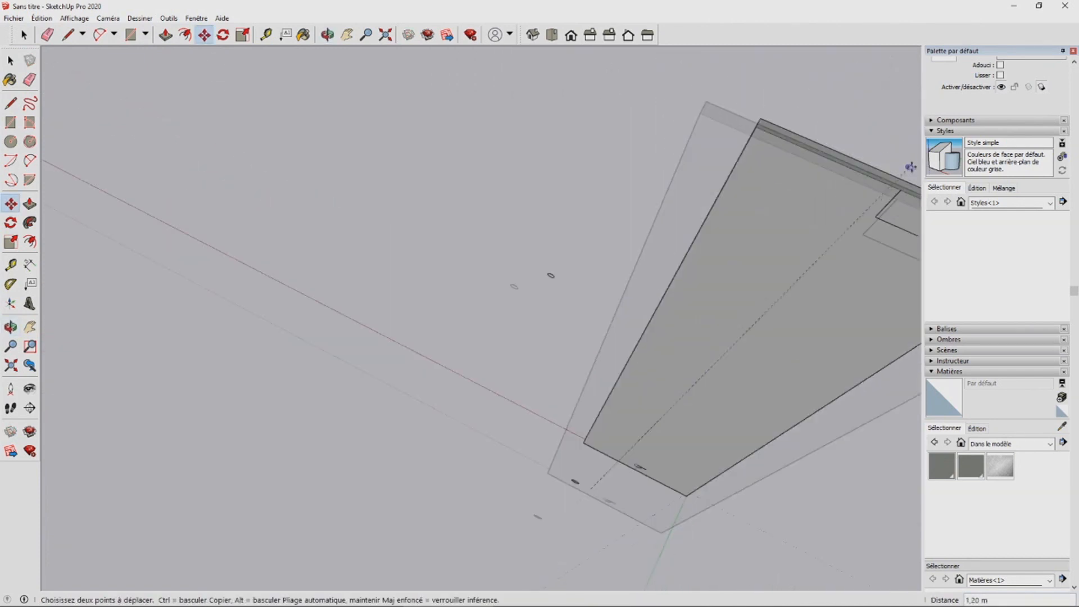
pyautogui.moveTo(824, 279); pyautogui.dragTo(856, 108, button='middle')
pyautogui.rightClick(856, 108)
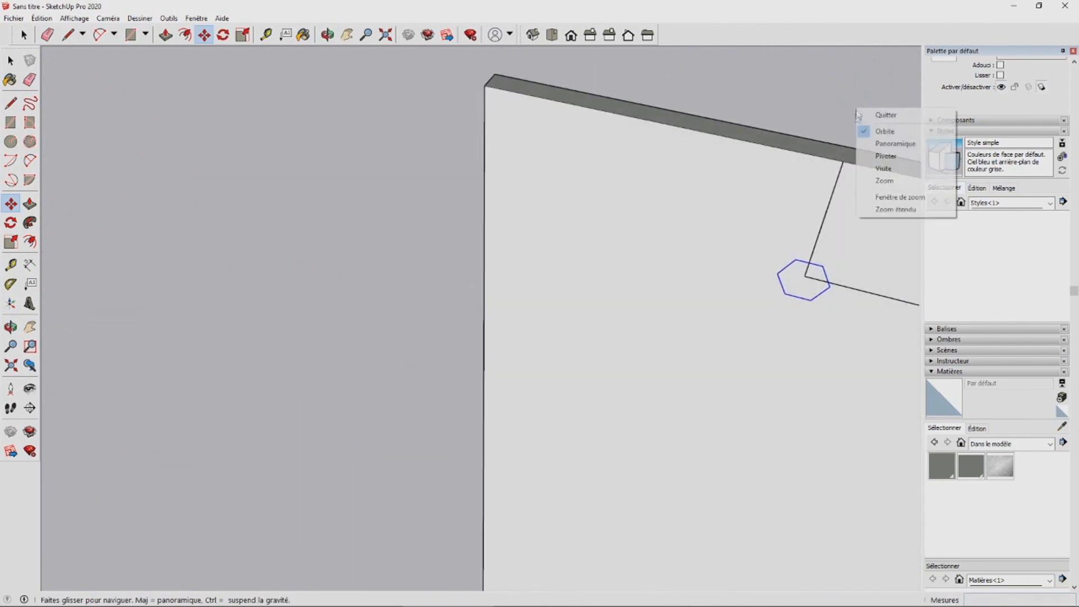
pyautogui.click(768, 208)
pyautogui.scroll(-6, 683, 217)
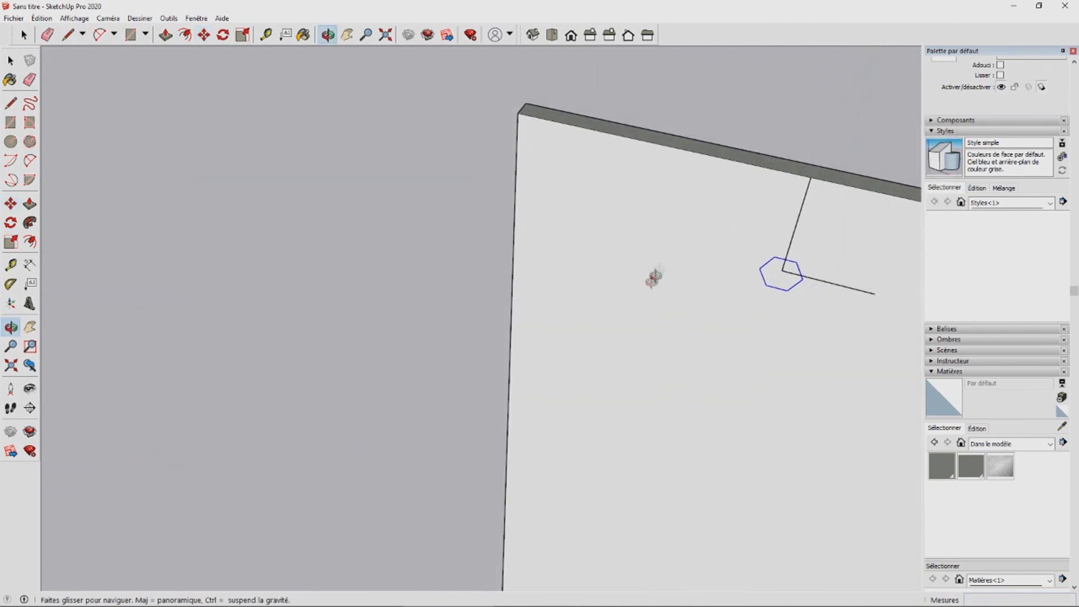
pyautogui.moveTo(641, 289); pyautogui.dragTo(634, 305)
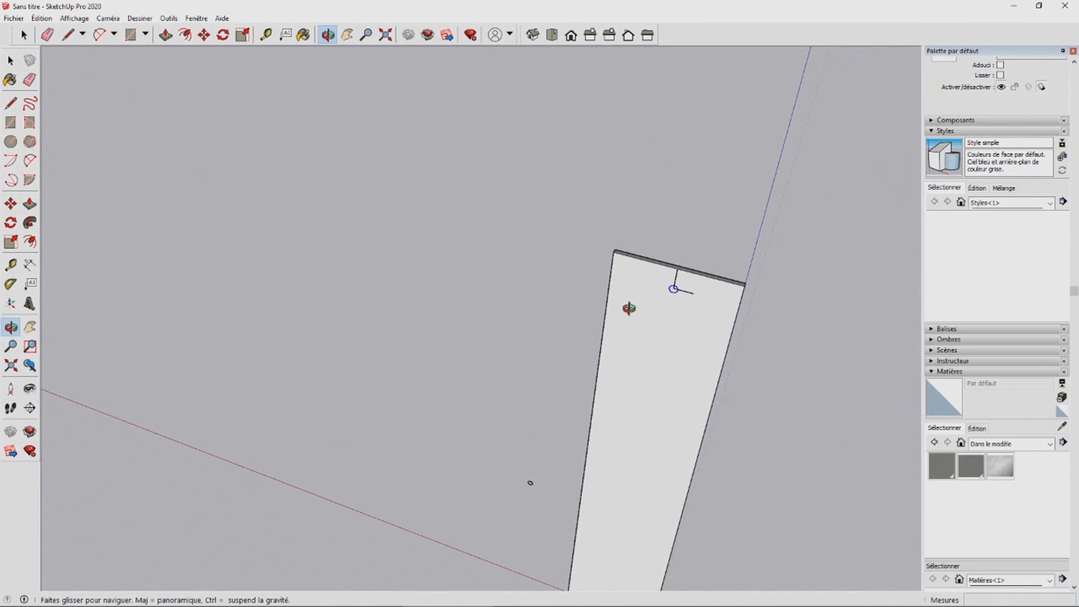
# Paste another hexagon and place it at the top guide-line corner below the upper edge
pyautogui.hotkey('ctrl', 'v')
pyautogui.scroll(-2, 570, 356)
pyautogui.scroll(2, 622, 494)
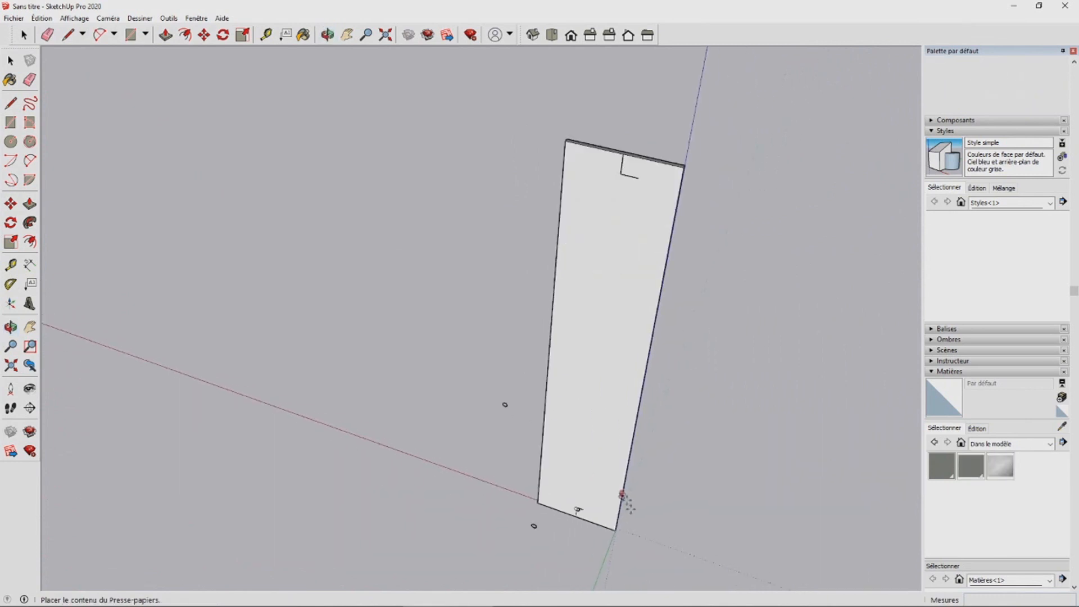
pyautogui.scroll(3, 622, 495)
pyautogui.scroll(-1, 551, 484)
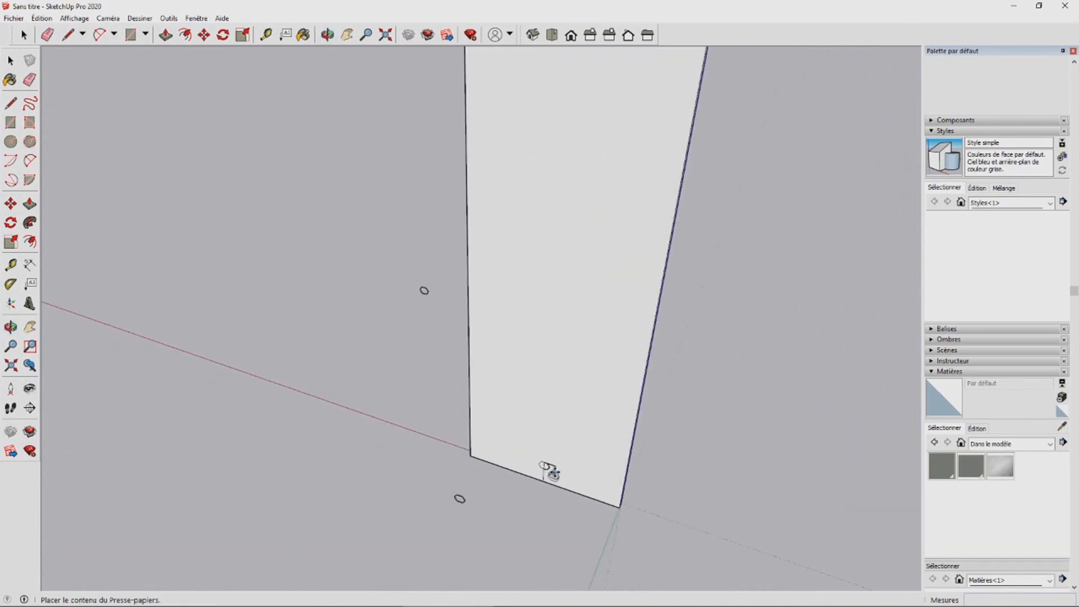
pyautogui.scroll(-4, 550, 472)
pyautogui.scroll(2, 573, 157)
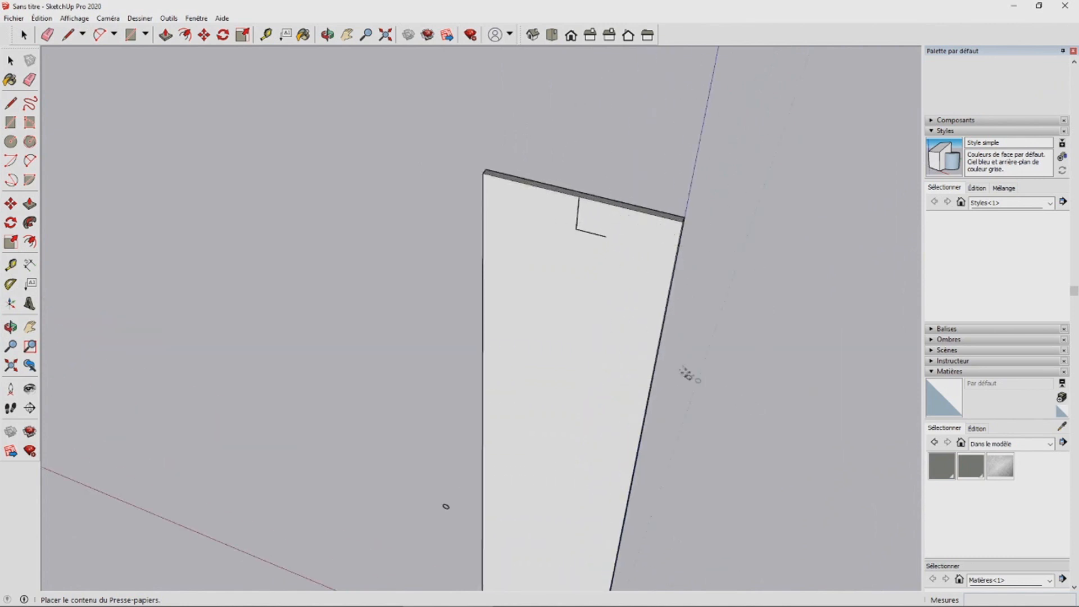
pyautogui.scroll(1, 577, 219)
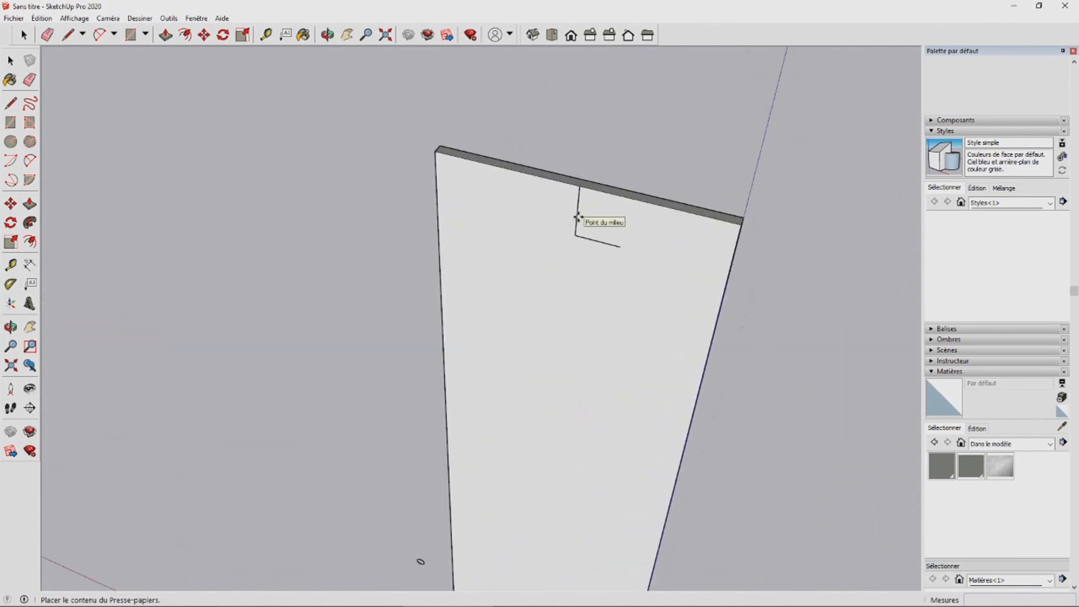
pyautogui.click(576, 219)
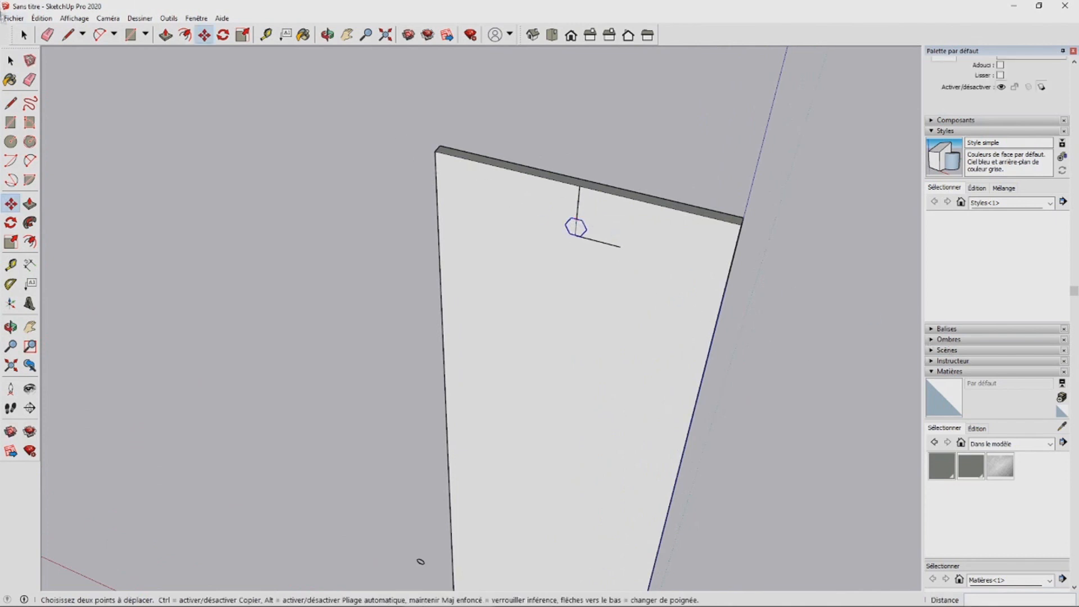
pyautogui.press('e')
pyautogui.scroll(2, 548, 264)
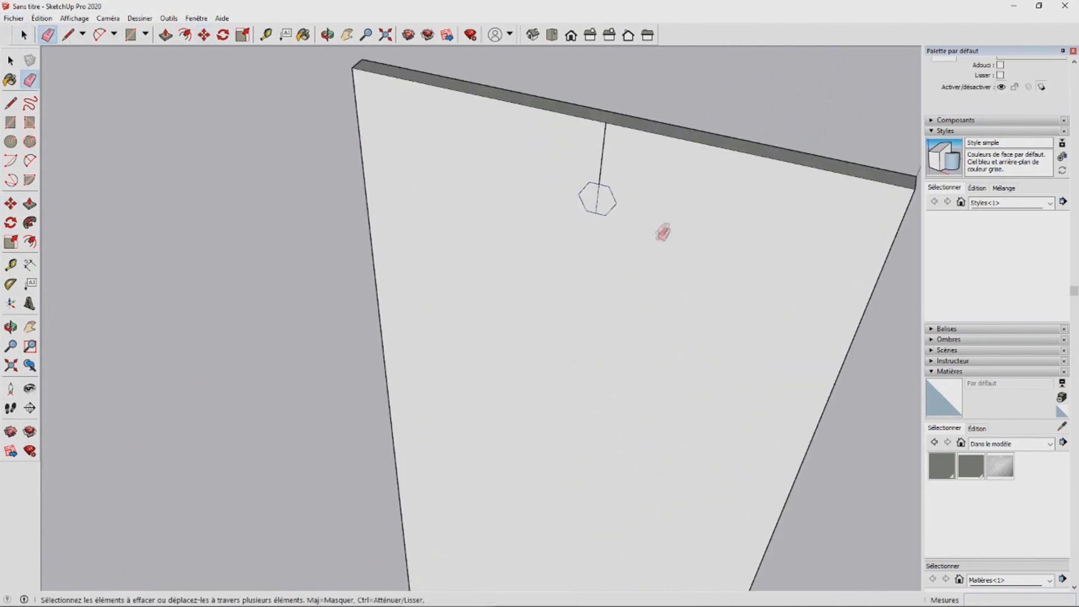
# Erase the guide lines below, right of and inside the bottom hexagon
pyautogui.scroll(-5, 604, 179)
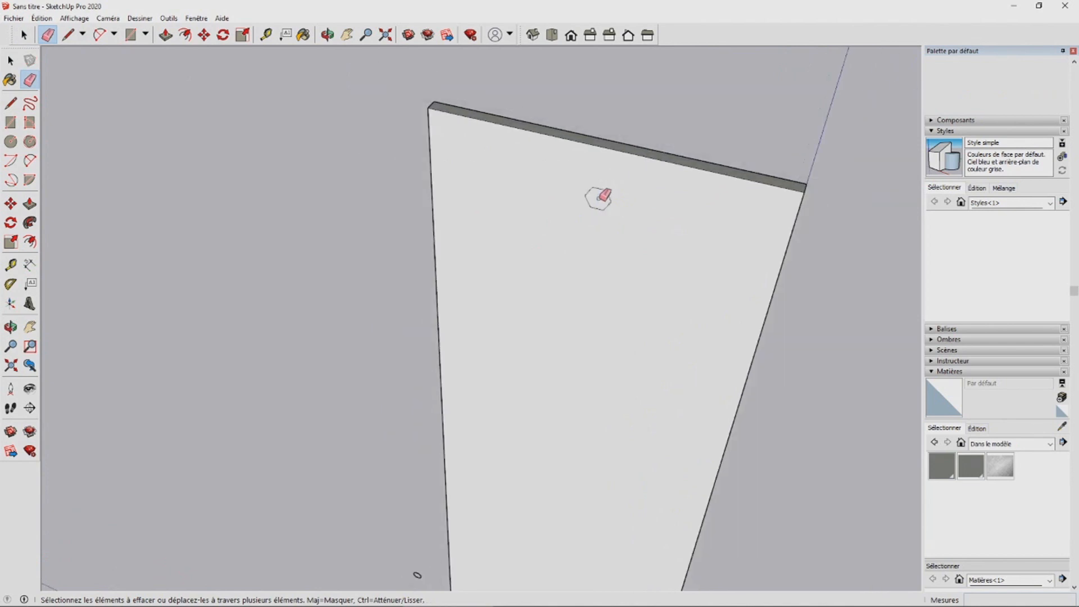
pyautogui.scroll(6, 557, 554)
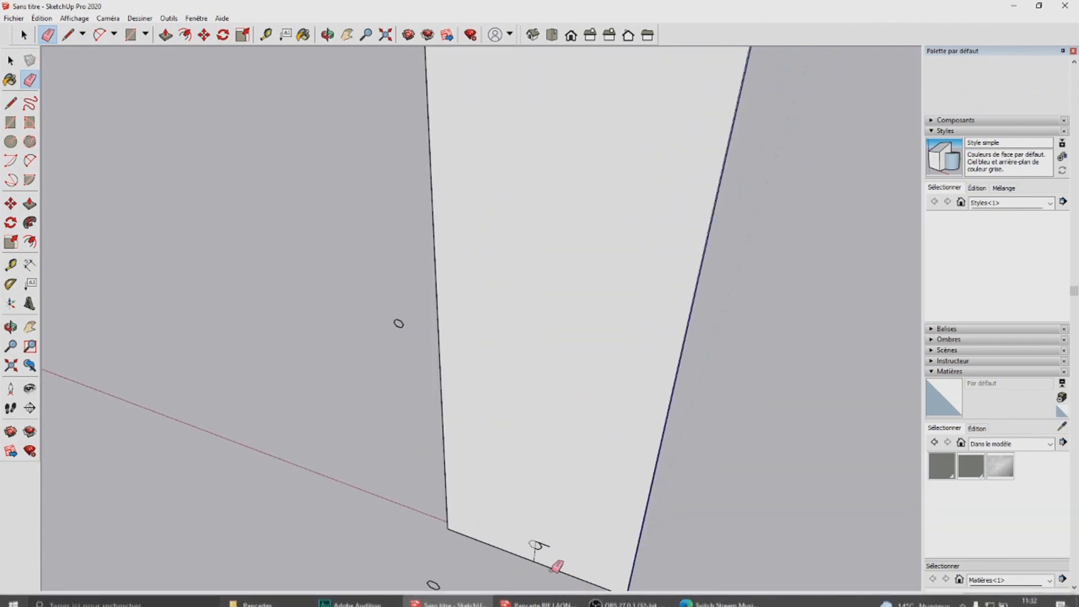
pyautogui.click(514, 534)
pyautogui.click(539, 505)
pyautogui.click(515, 511)
# Erase the two stray hexagons lying beside and below the panel
pyautogui.scroll(-3, 584, 393)
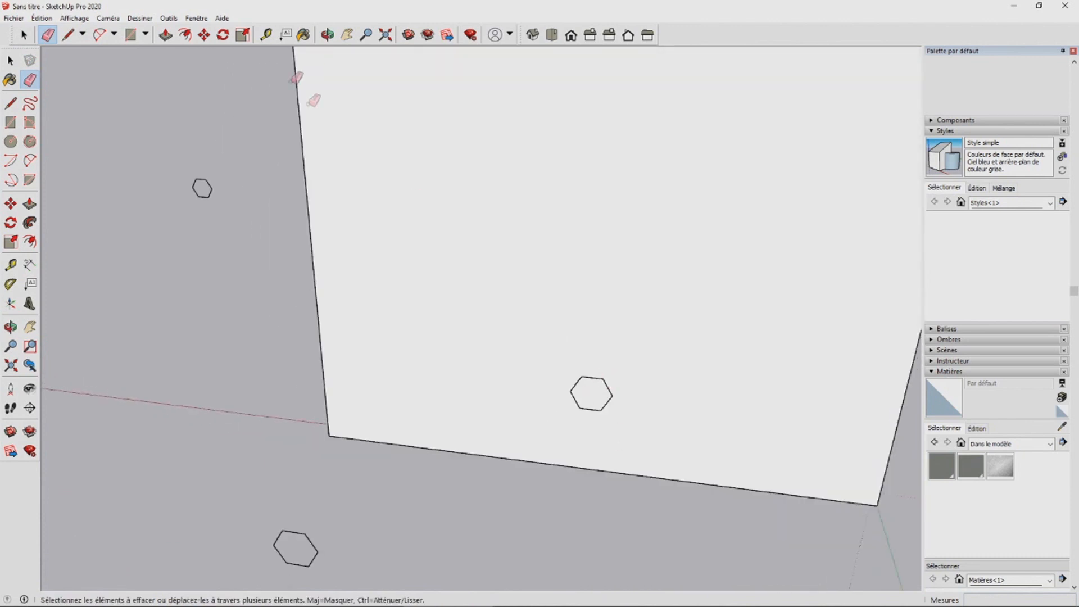
pyautogui.moveTo(200, 185); pyautogui.dragTo(212, 176)
pyautogui.moveTo(314, 563); pyautogui.dragTo(319, 513)
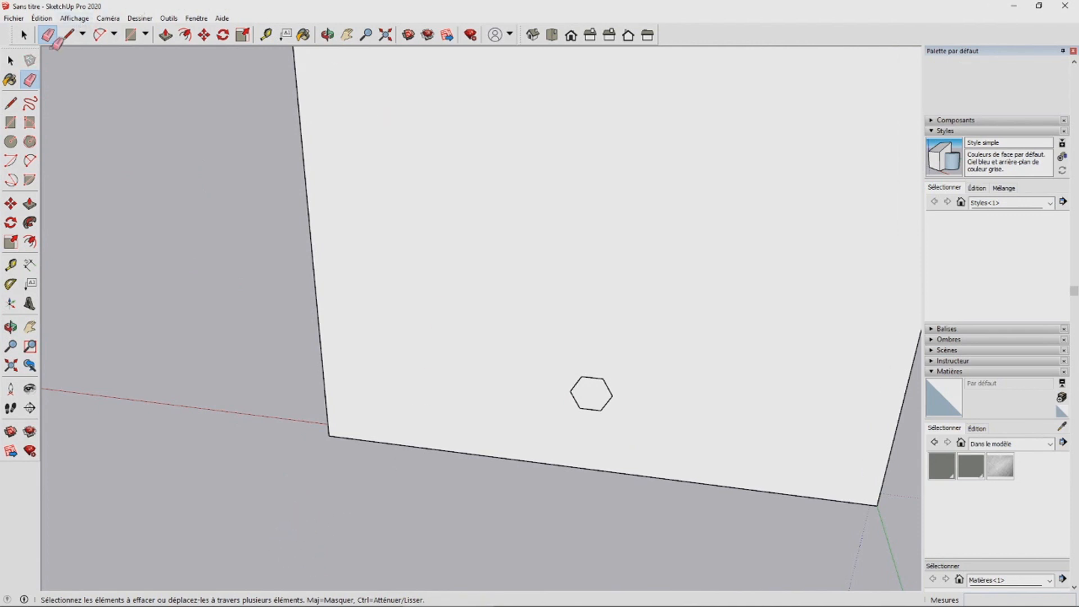
# Erase the upper hexagon's top and upper-right edges
pyautogui.click(166, 35)
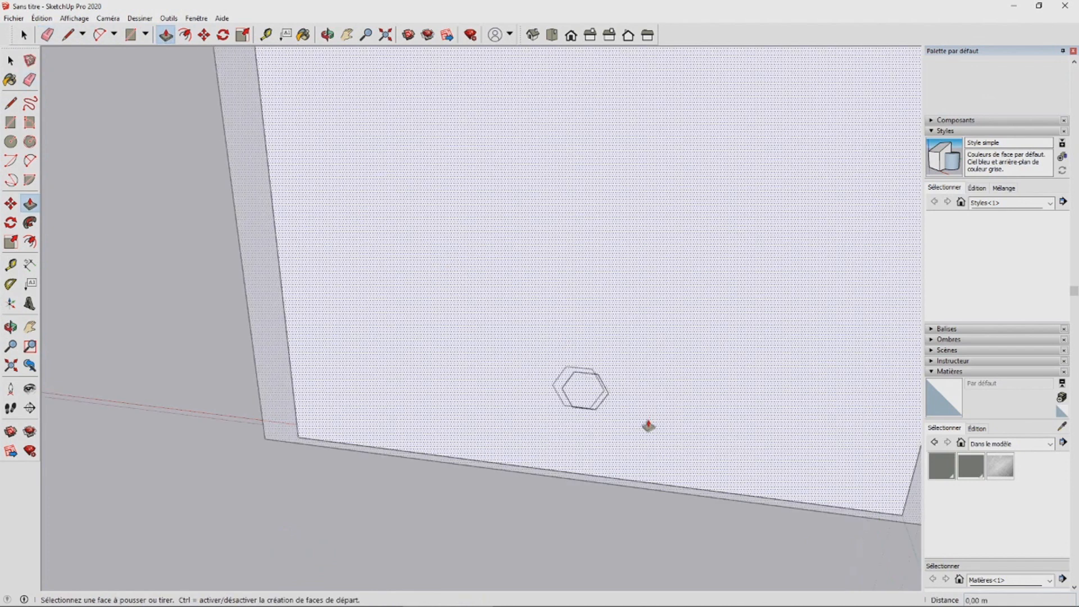
pyautogui.scroll(3, 559, 389)
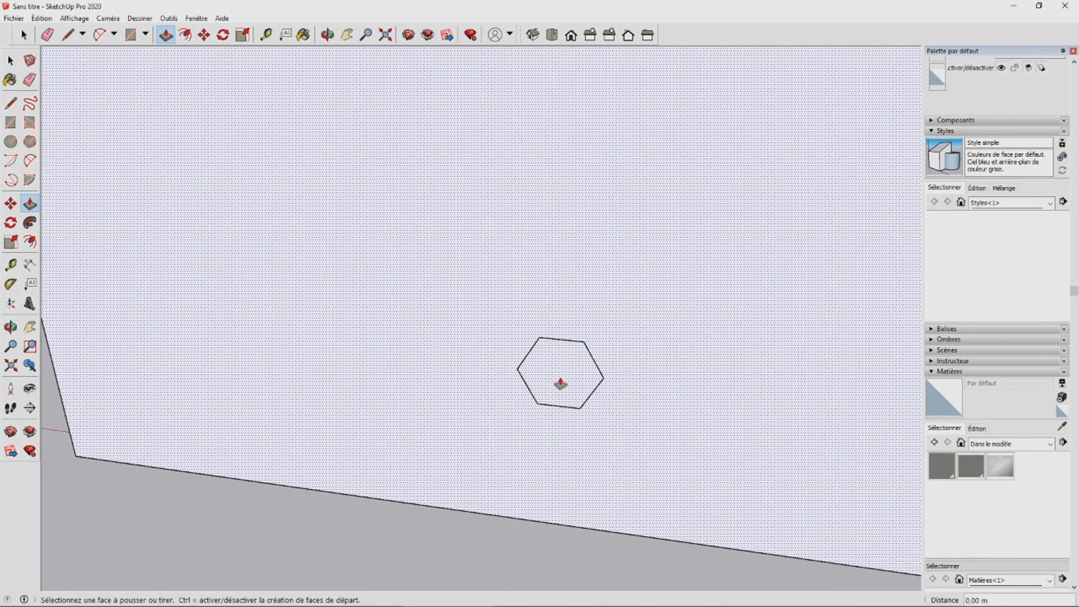
pyautogui.moveTo(610, 333); pyautogui.dragTo(435, 450, button='middle')
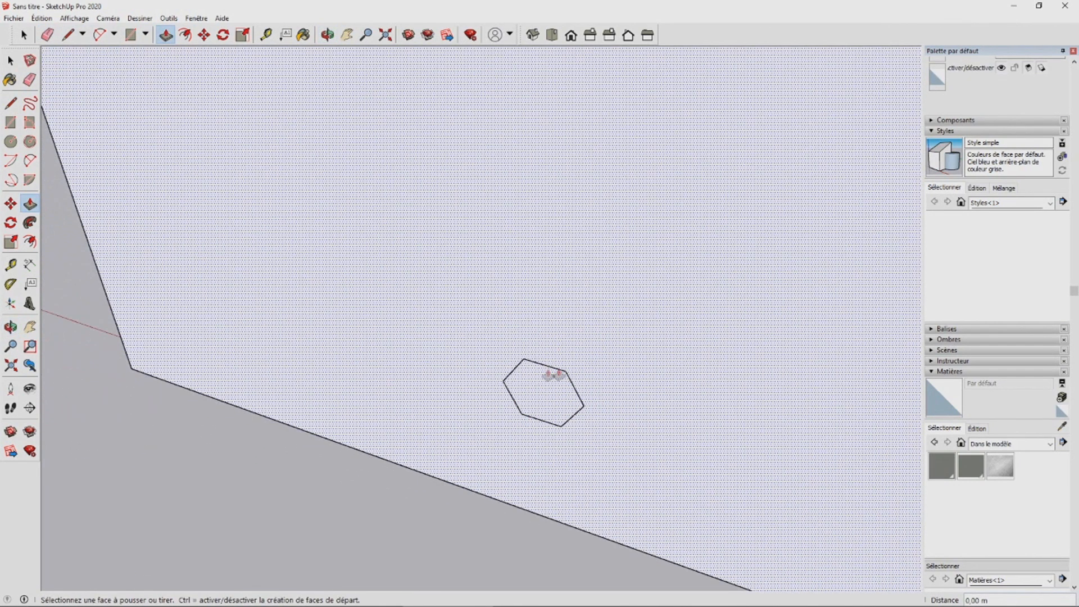
pyautogui.click(7, 60)
pyautogui.scroll(3, 481, 349)
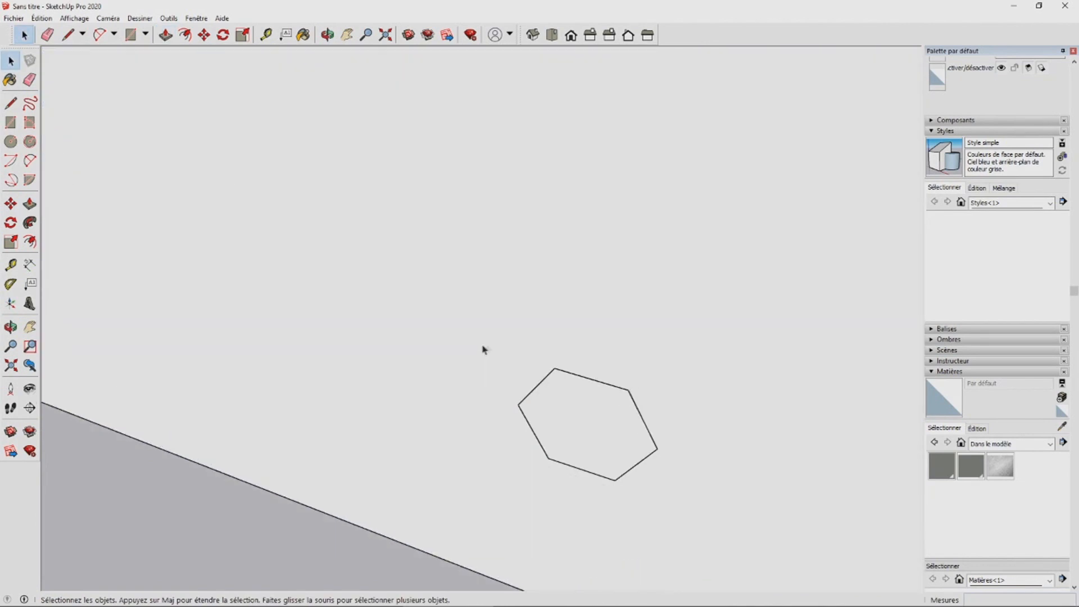
pyautogui.click(46, 38)
pyautogui.moveTo(621, 460); pyautogui.dragTo(626, 378, button='middle')
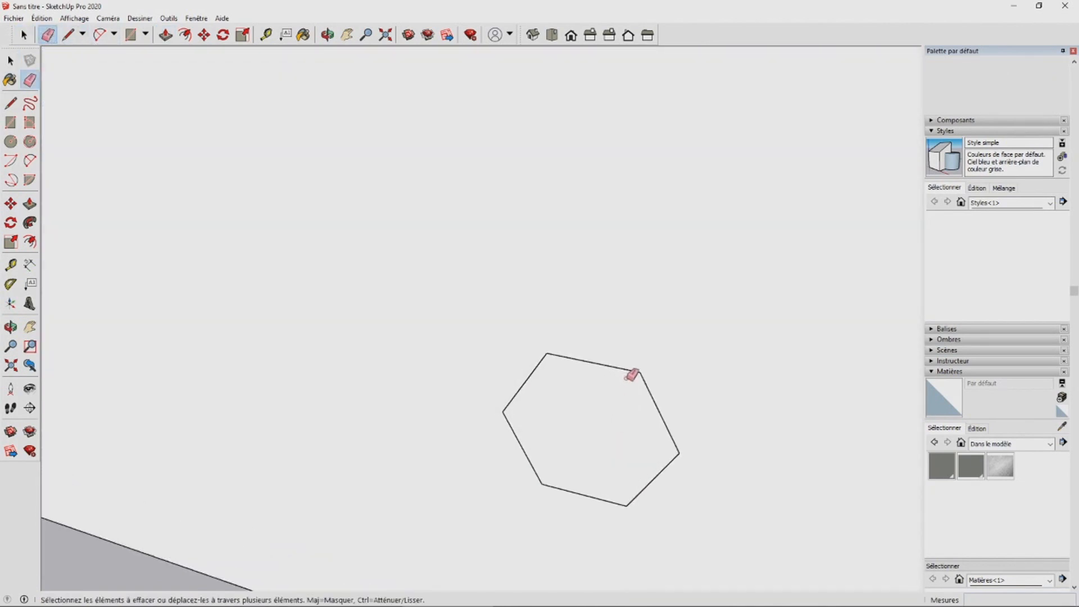
pyautogui.scroll(-4, 620, 350)
pyautogui.click(611, 351)
pyautogui.moveTo(616, 352); pyautogui.dragTo(645, 378)
# Draw a new edge across the hexagon's open side to close it into a face
pyautogui.press('l')
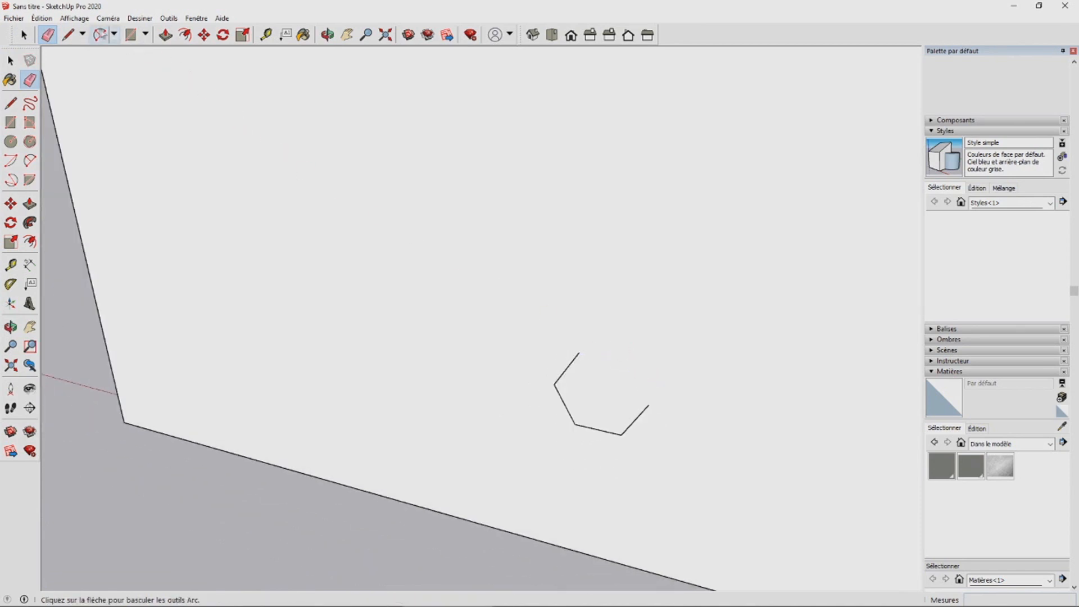
pyautogui.click(579, 353)
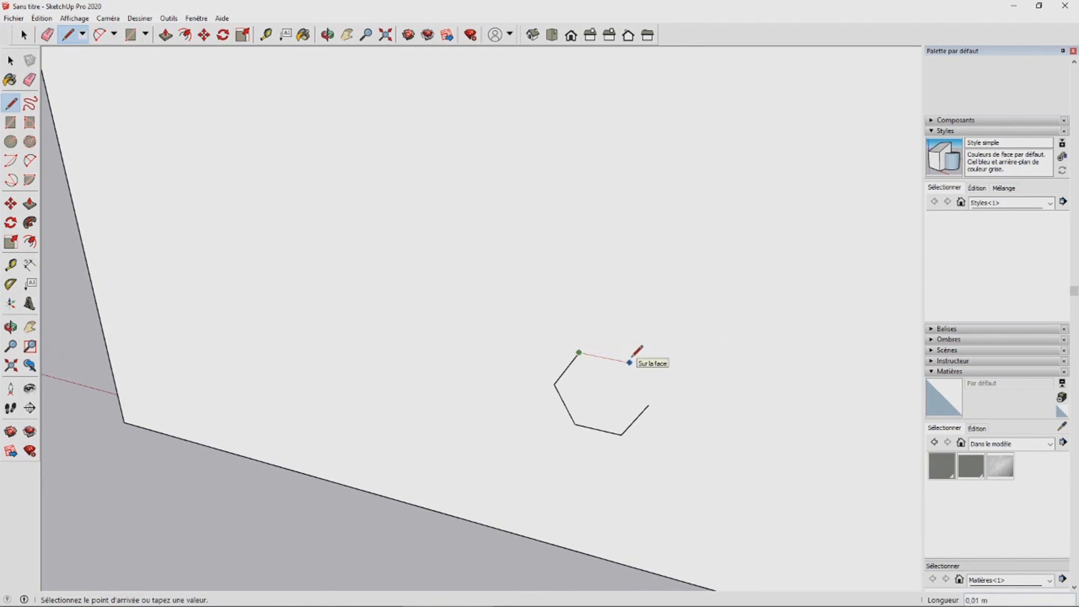
pyautogui.click(648, 404)
pyautogui.moveTo(684, 465); pyautogui.dragTo(525, 420, button='middle')
pyautogui.scroll(5, 524, 420)
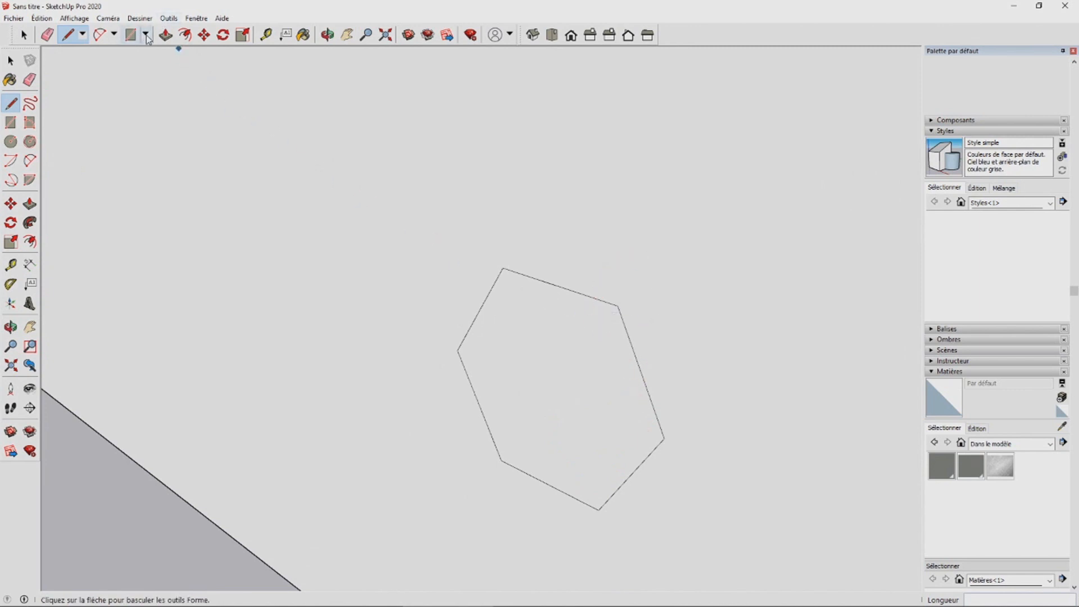
pyautogui.click(165, 35)
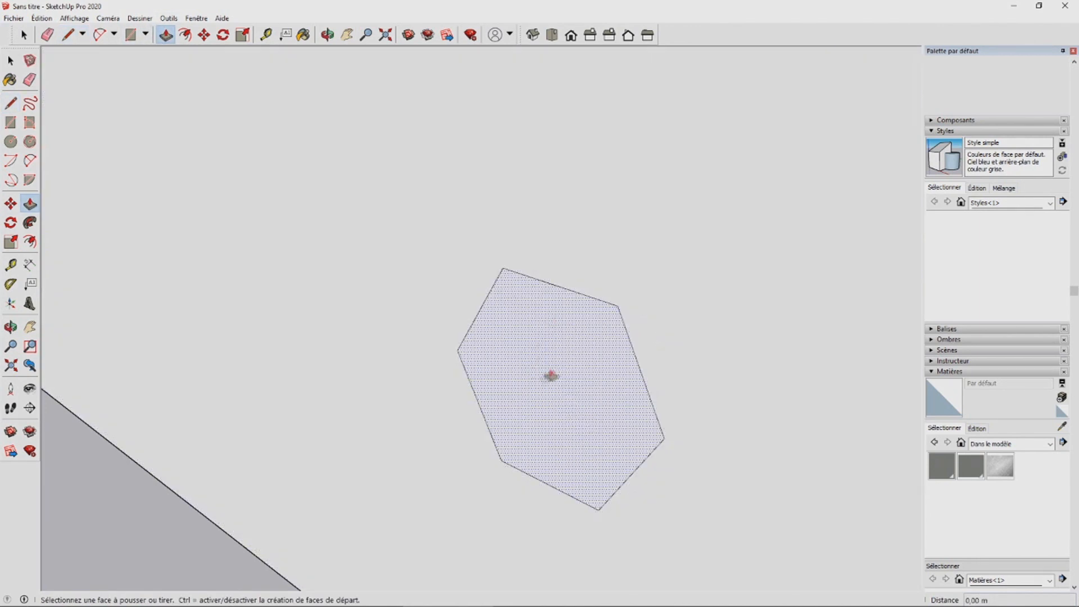
# Push/pull the upper hexagon face out 0,01 m into a thin bolt head
pyautogui.click(549, 373)
pyautogui.press('Escape')
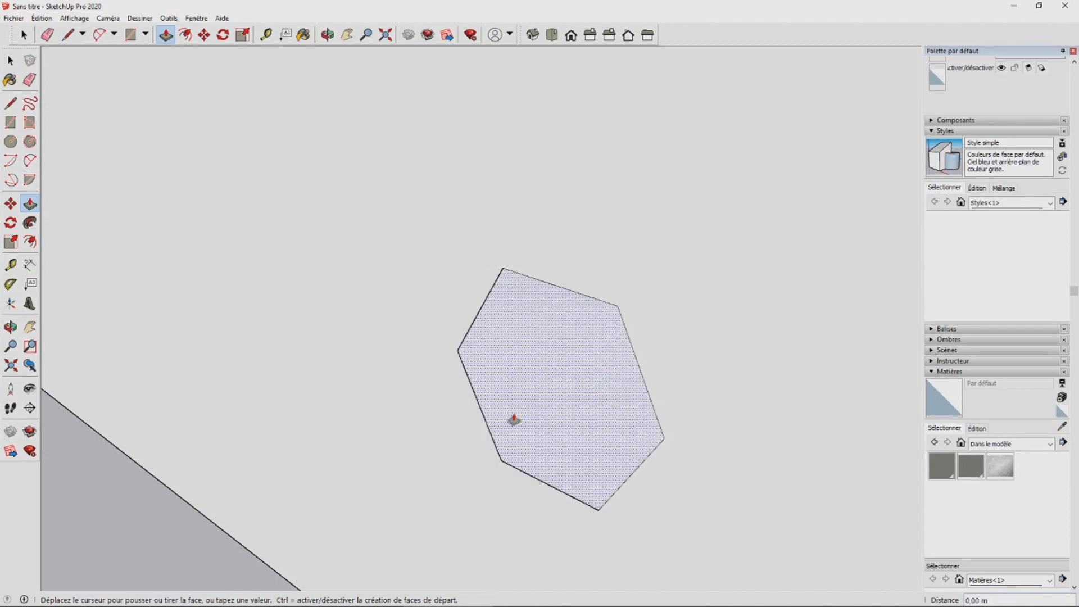
pyautogui.click(513, 419)
pyautogui.click(501, 421)
pyautogui.scroll(-10, 506, 404)
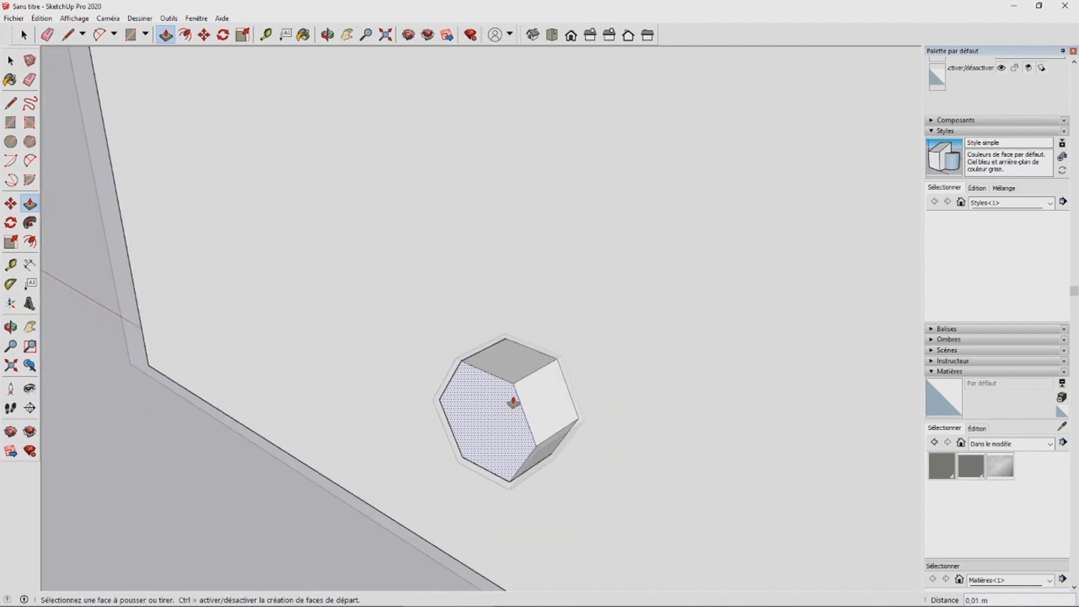
pyautogui.scroll(-10, 512, 396)
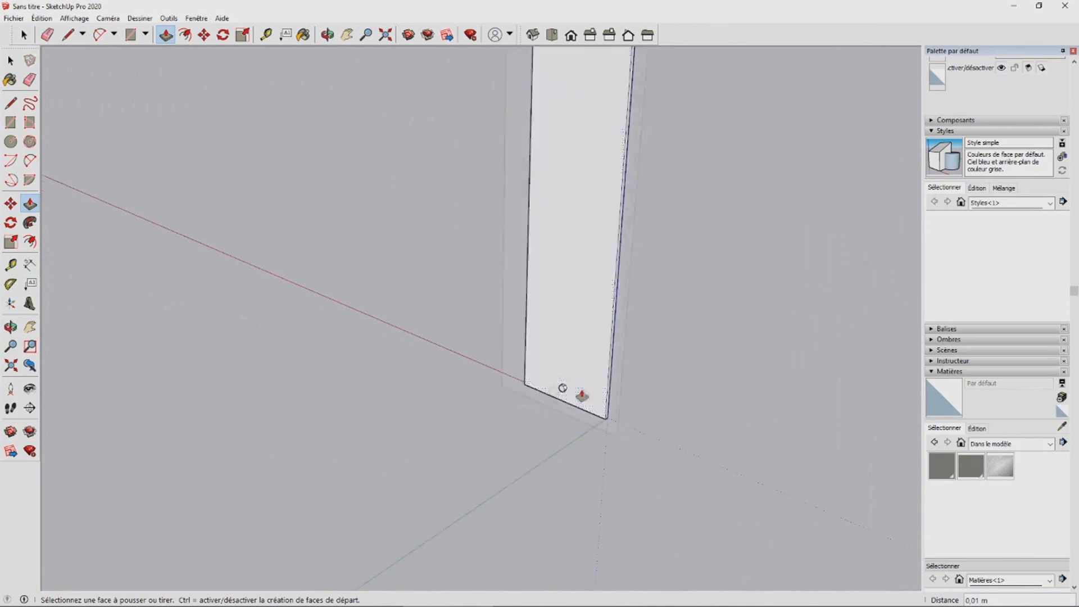
pyautogui.scroll(10, 584, 230)
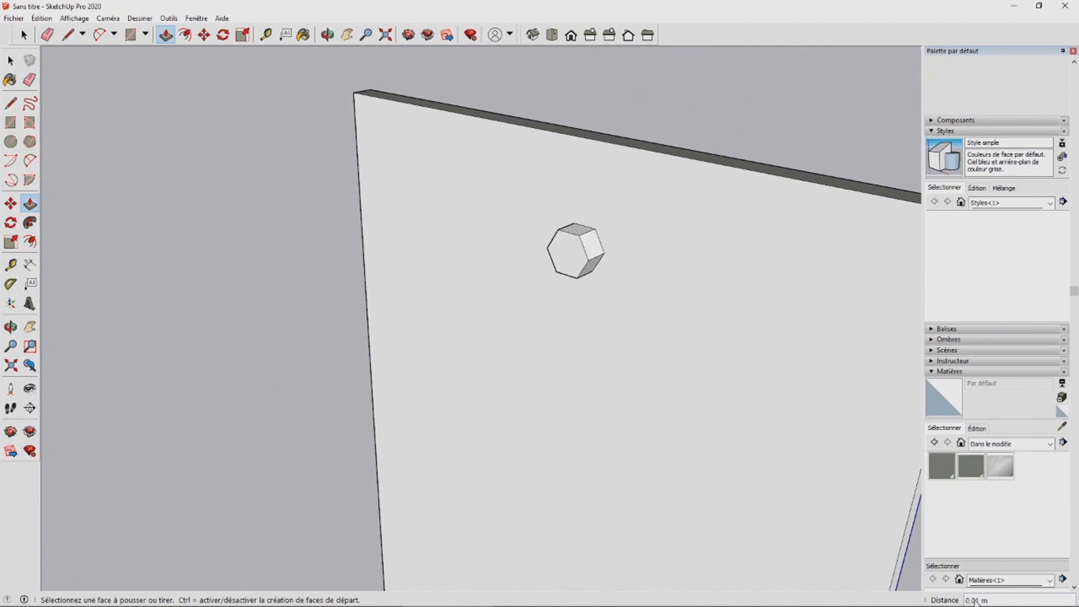
pyautogui.click(207, 20)
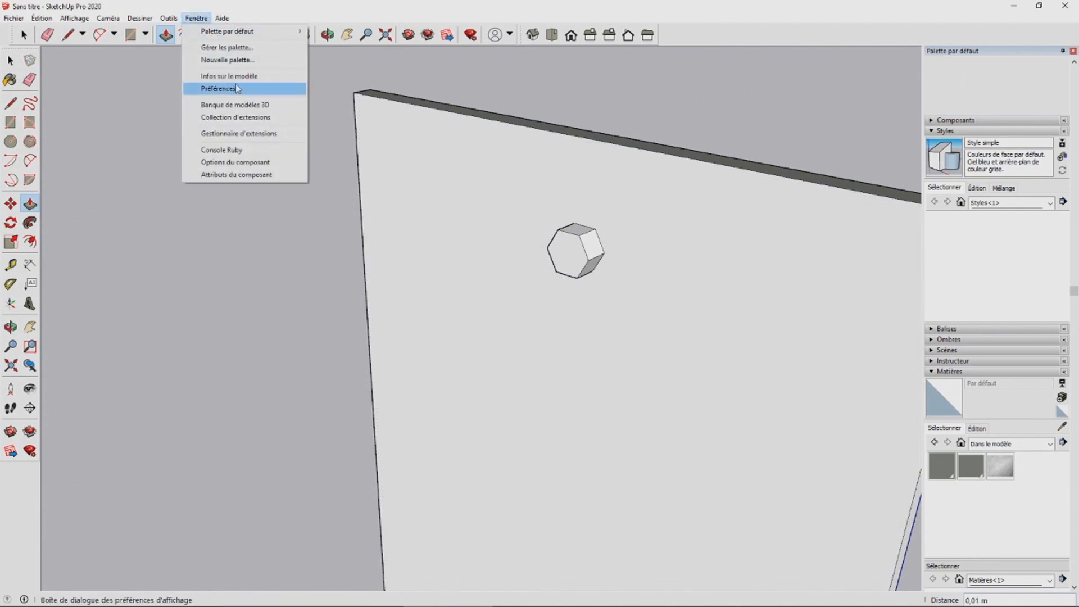
# In Model Info Units, set length to Centimètres, area to Centimètres² and volume to Centimètres³
pyautogui.click(235, 79)
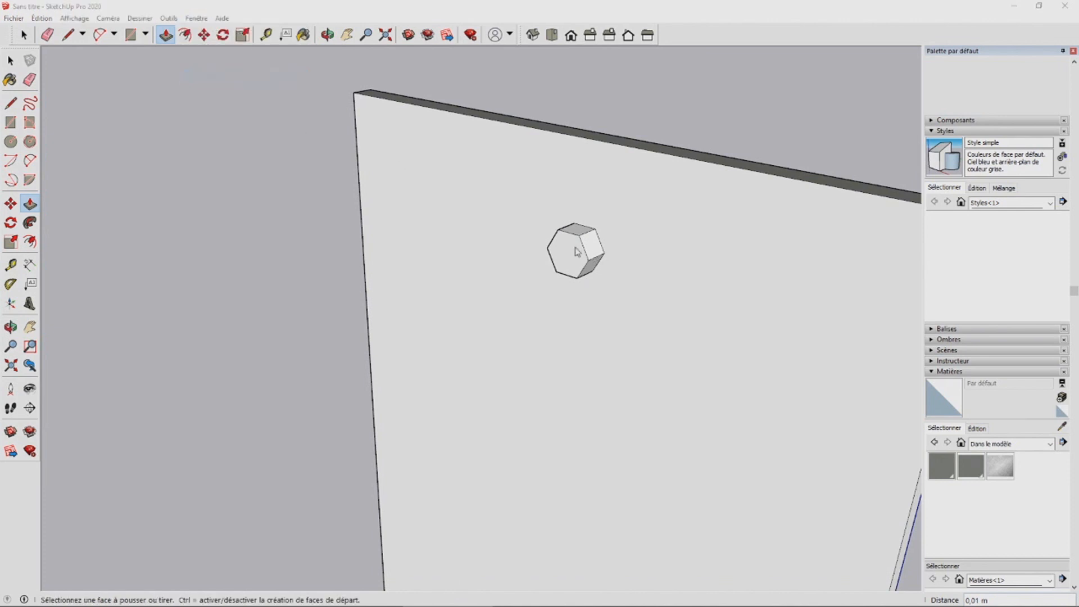
pyautogui.click(116, 99)
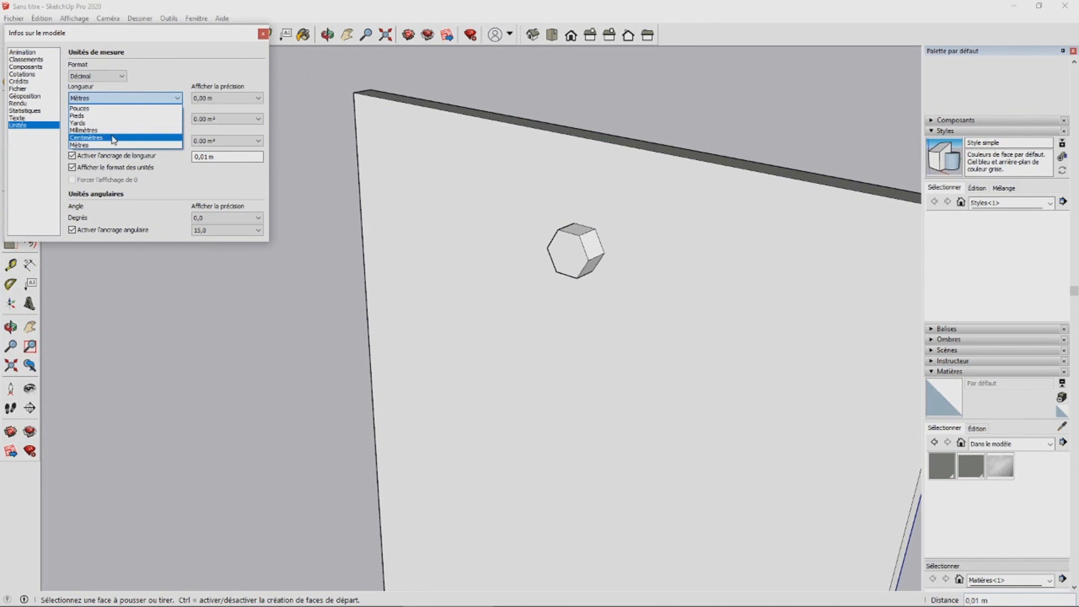
pyautogui.click(114, 137)
pyautogui.click(118, 119)
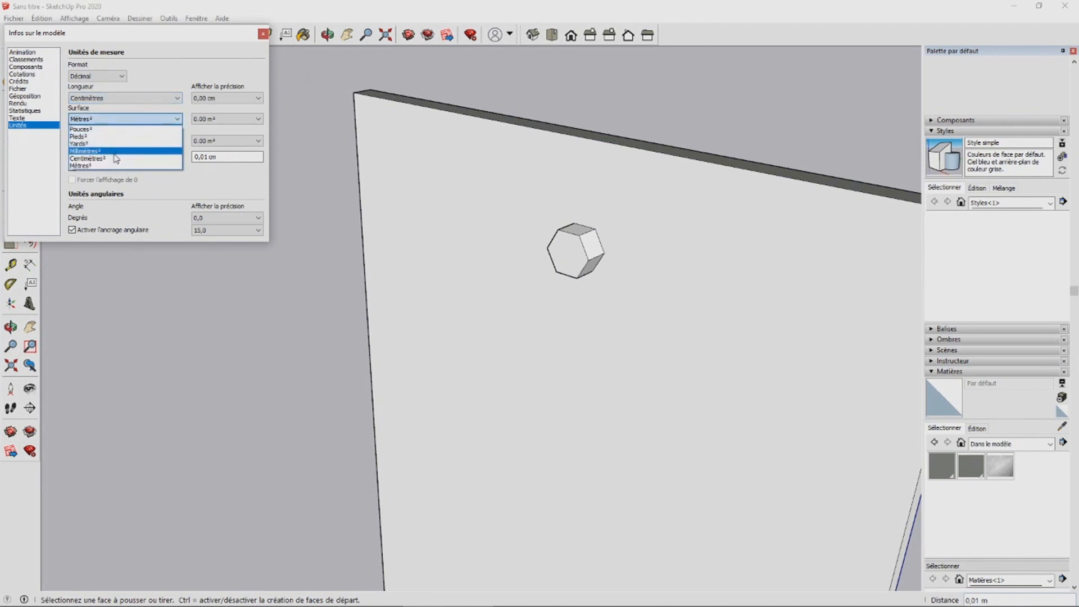
pyautogui.click(116, 158)
pyautogui.click(109, 140)
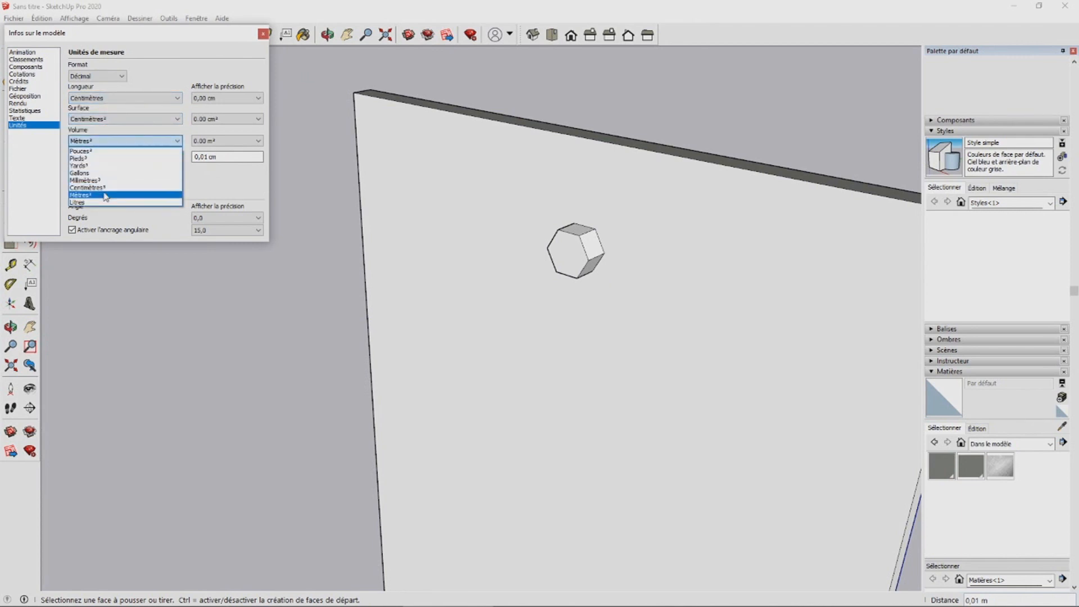
pyautogui.click(105, 188)
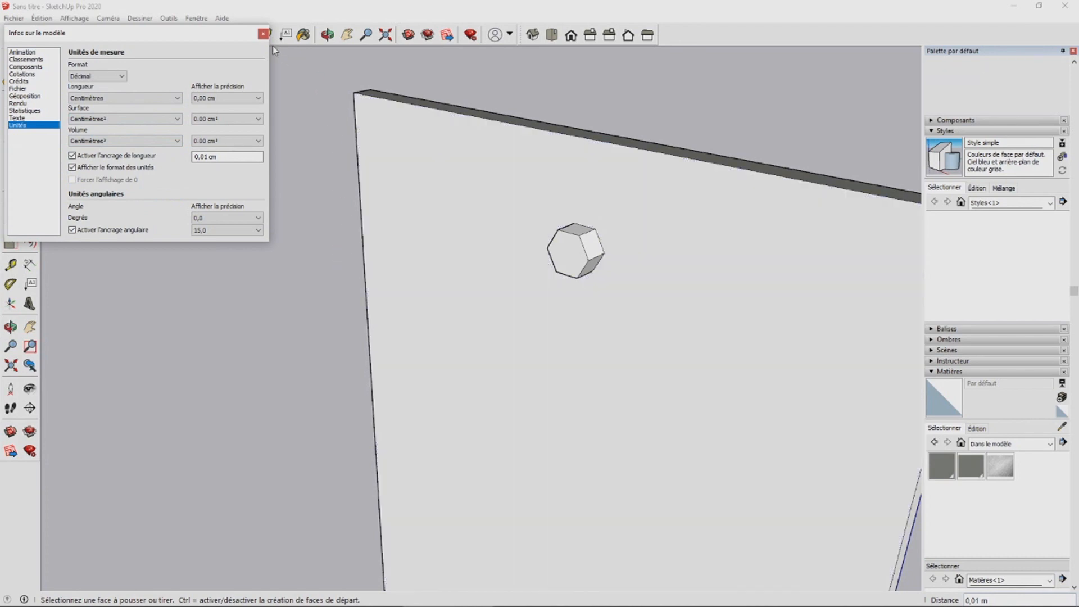
pyautogui.click(263, 35)
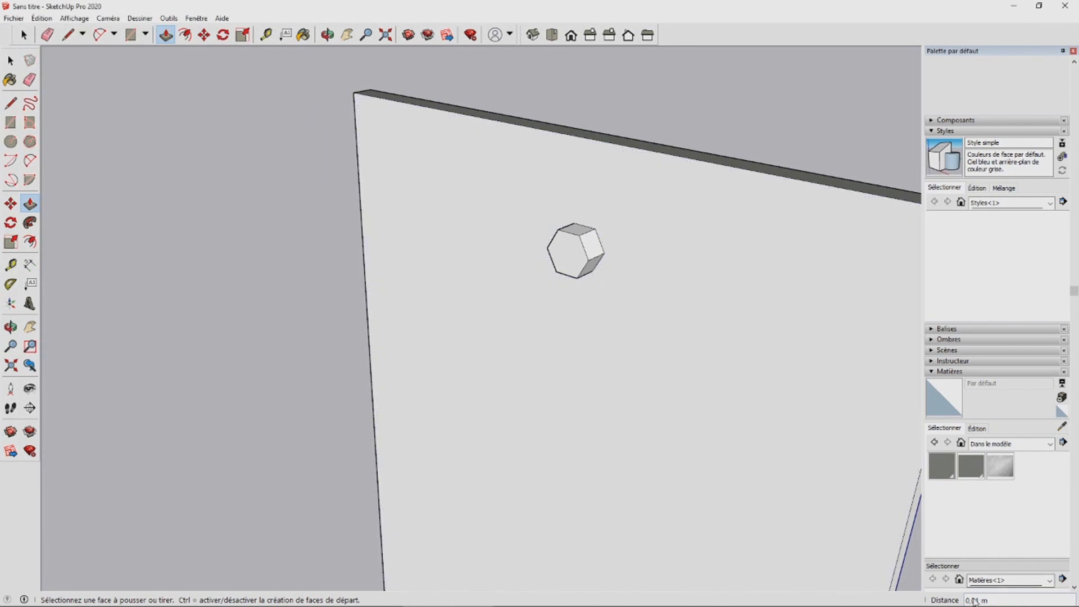
pyautogui.scroll(3, 597, 292)
# Push the upper hexagonal bolt head back 1 cm, then pull it out to 0,52 cm
pyautogui.click(564, 235)
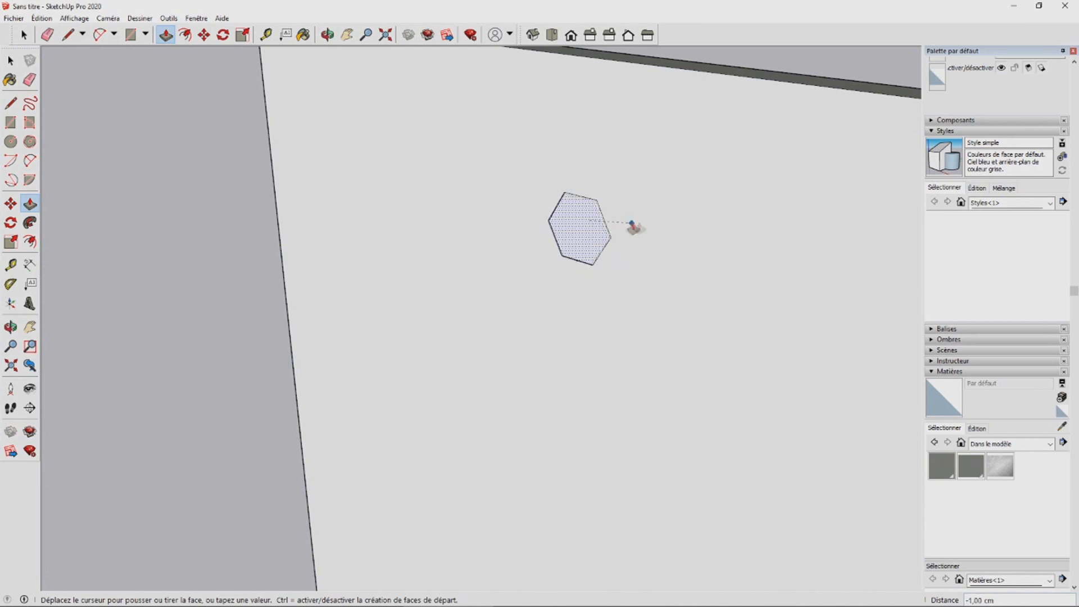
pyautogui.click(709, 252)
pyautogui.click(568, 232)
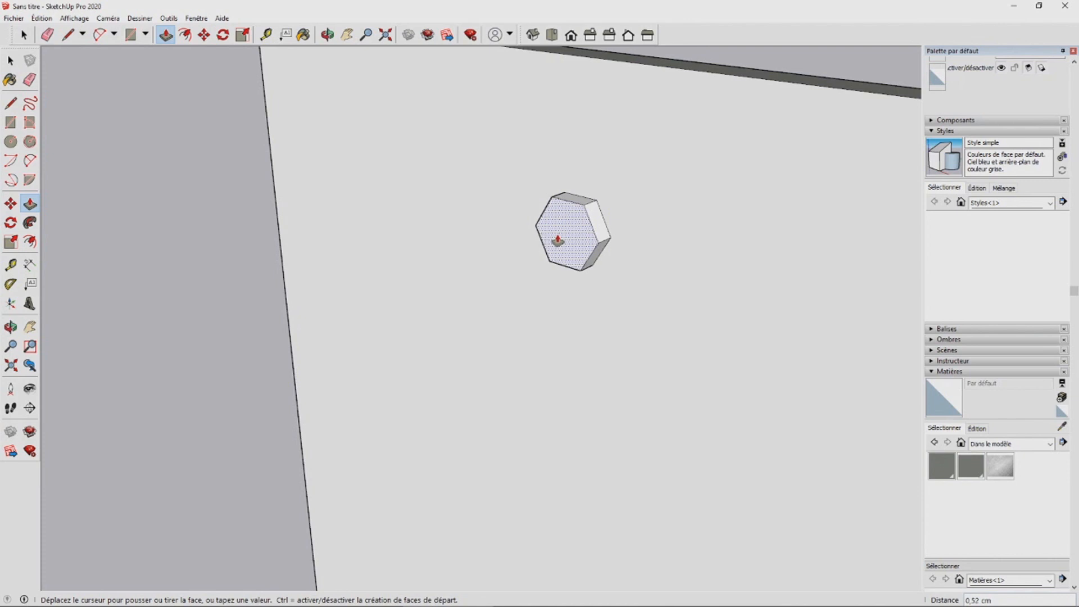
pyautogui.click(558, 240)
pyautogui.scroll(10, 556, 245)
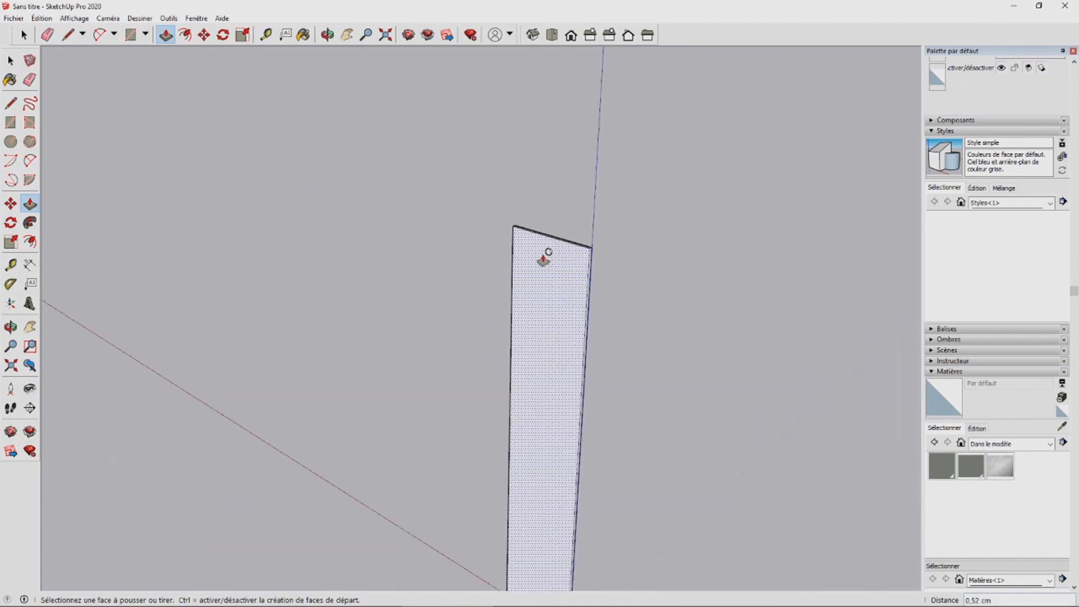
pyautogui.scroll(-6, 544, 255)
pyautogui.scroll(6, 520, 403)
pyautogui.scroll(4, 540, 495)
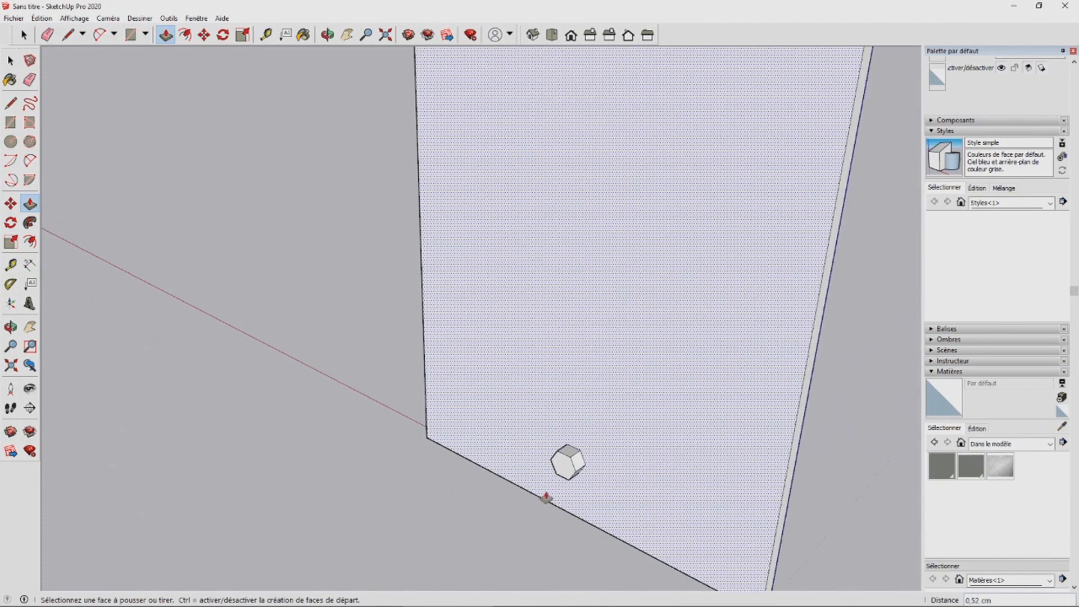
# Repeat the 1 cm push and 0,52 cm pull on the lower hexagonal bolt head
pyautogui.click(573, 453)
pyautogui.click(717, 414)
pyautogui.click(591, 439)
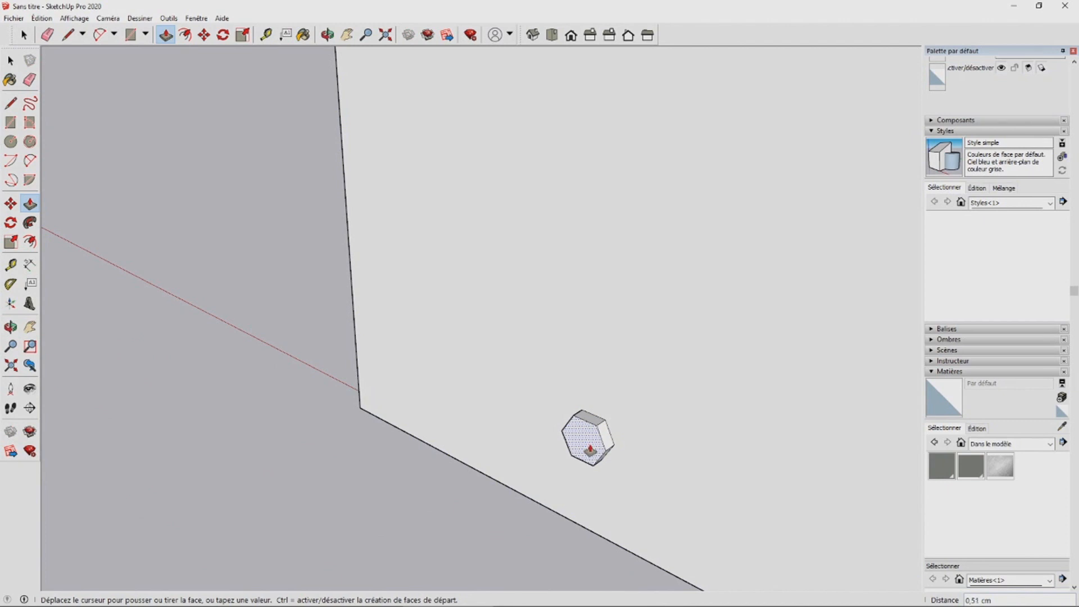
pyautogui.scroll(-10, 590, 449)
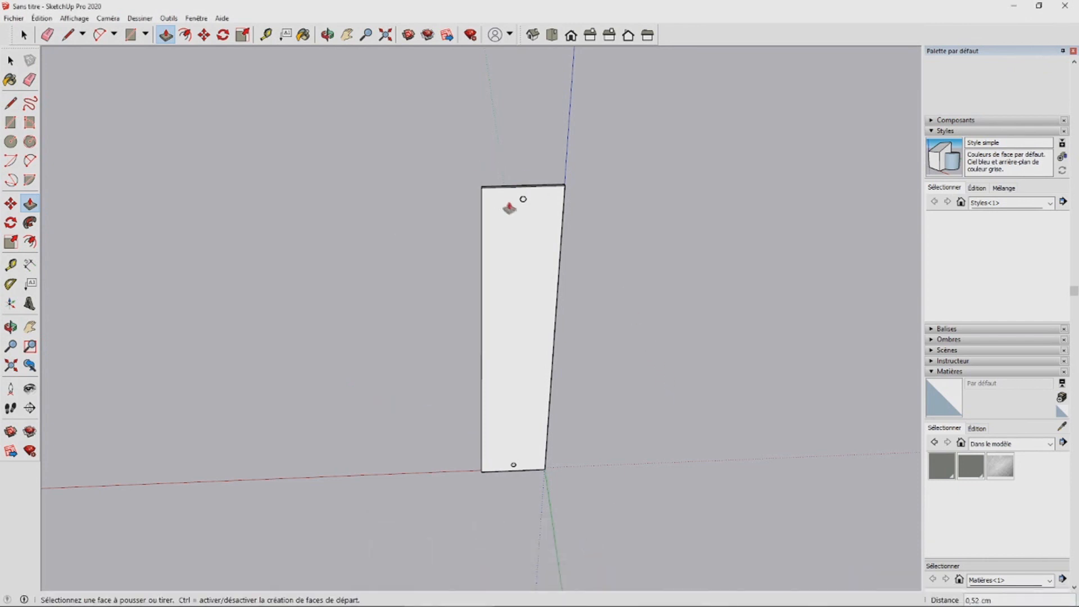
# Delete Matière3 and Matière2 from the model's materials, replacing them with the default
pyautogui.press('o')
pyautogui.press('p')
pyautogui.scroll(3, 482, 489)
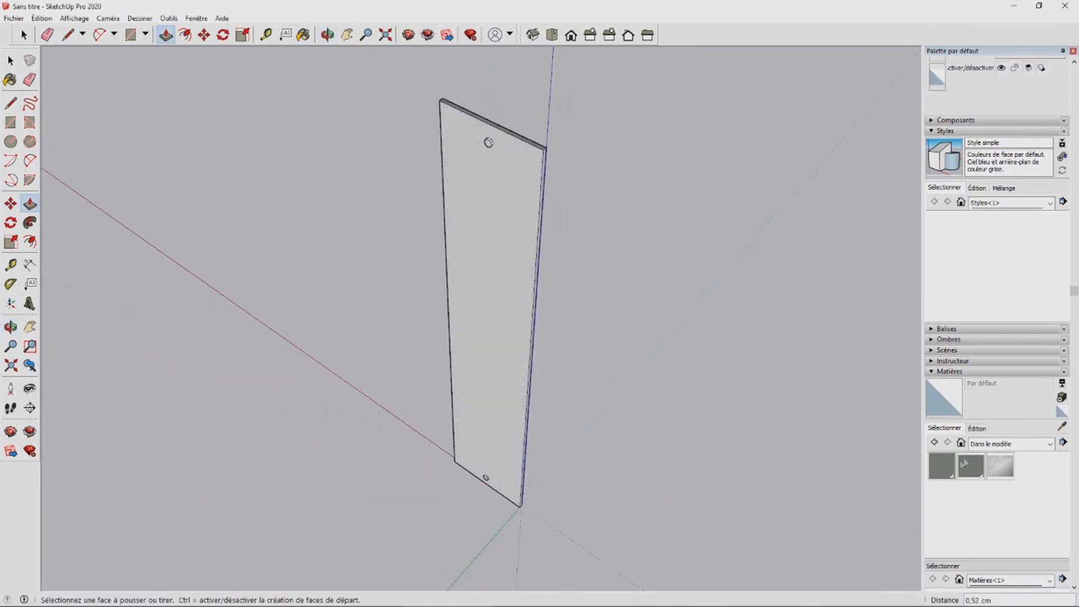
pyautogui.click(999, 471)
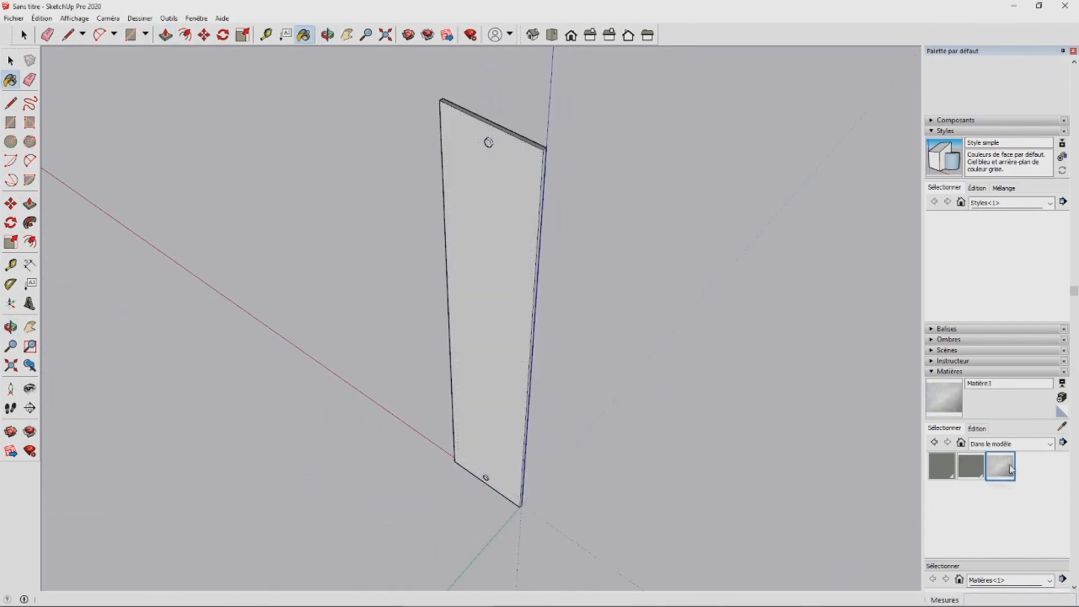
pyautogui.rightClick(1006, 471)
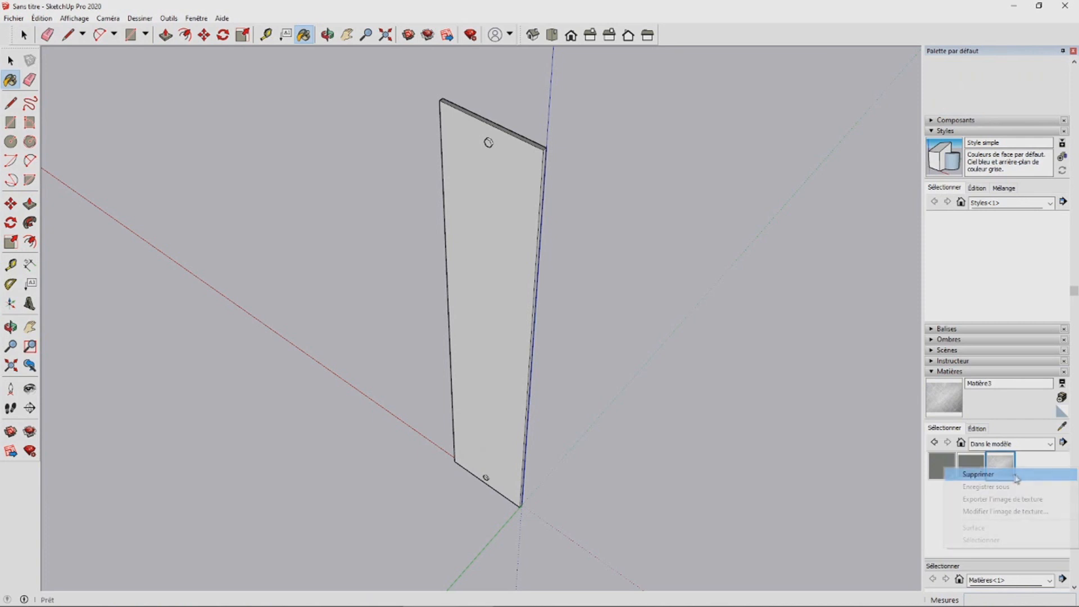
pyautogui.click(972, 476)
pyautogui.click(578, 332)
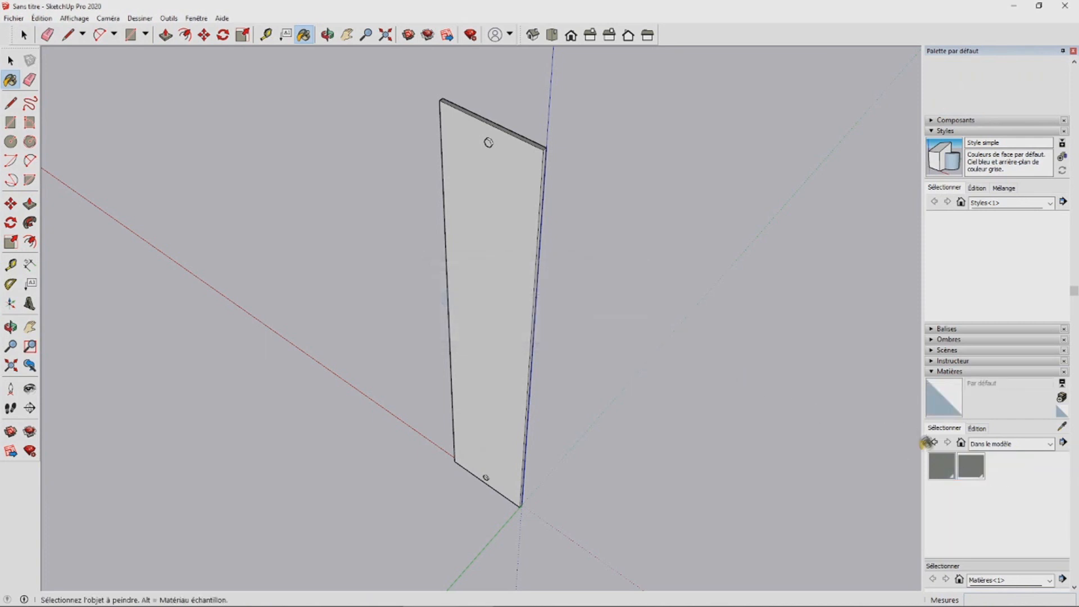
pyautogui.rightClick(974, 472)
pyautogui.click(972, 479)
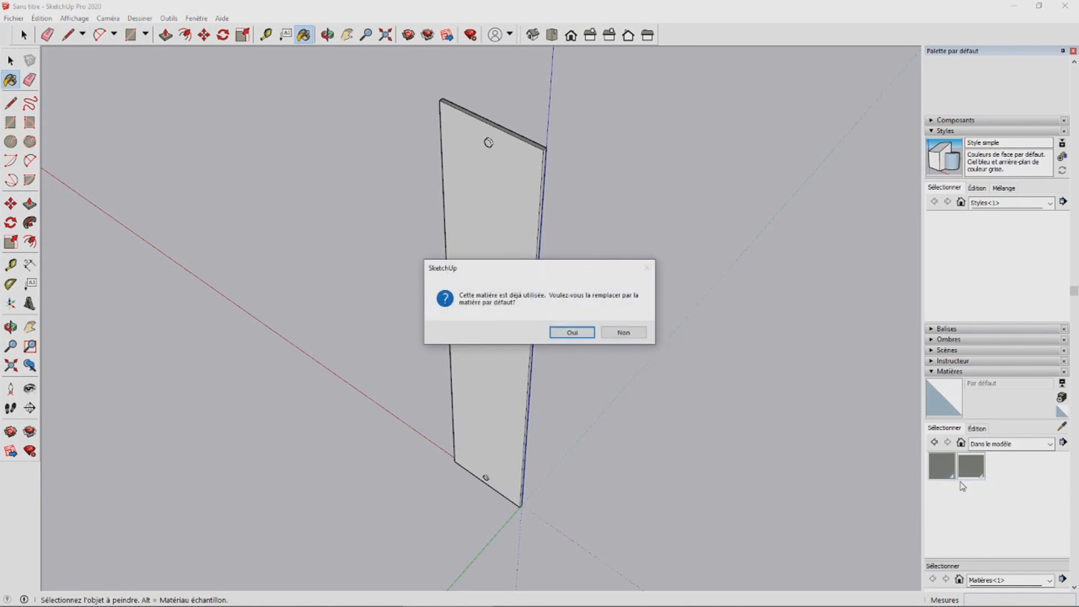
pyautogui.press('Return')
# Orbit around the panel, make the grey material active, and bring up the sign images folder
pyautogui.moveTo(850, 310)
pyautogui.mouseDown(button='middle')
pyautogui.moveTo(646, 315)
pyautogui.moveTo(862, 313)
pyautogui.moveTo(590, 399)
pyautogui.moveTo(745, 498)
pyautogui.moveTo(622, 417)
pyautogui.mouseUp(button='middle')
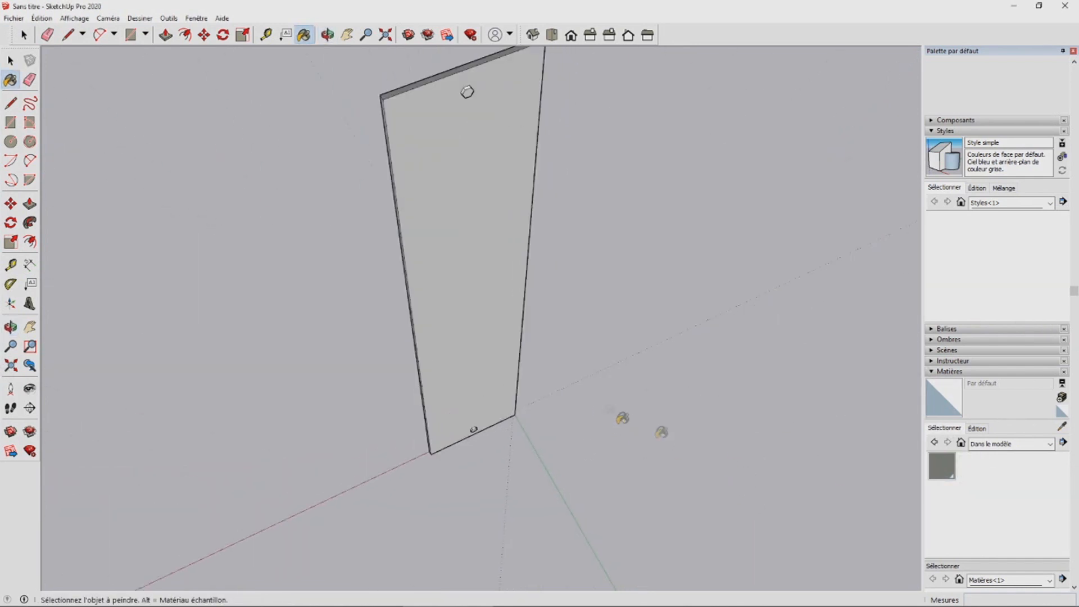
pyautogui.moveTo(473, 429)
pyautogui.mouseDown(button='middle')
pyautogui.moveTo(790, 405)
pyautogui.moveTo(417, 313)
pyautogui.moveTo(829, 378)
pyautogui.moveTo(580, 242)
pyautogui.moveTo(534, 67)
pyautogui.moveTo(548, 96)
pyautogui.mouseUp(button='middle')
pyautogui.moveTo(614, 344)
pyautogui.mouseDown(button='middle')
pyautogui.moveTo(325, 280)
pyautogui.moveTo(509, 296)
pyautogui.moveTo(515, 332)
pyautogui.moveTo(243, 193)
pyautogui.moveTo(428, 203)
pyautogui.moveTo(517, 399)
pyautogui.moveTo(344, 390)
pyautogui.moveTo(339, 540)
pyautogui.moveTo(520, 354)
pyautogui.moveTo(289, 478)
pyautogui.mouseUp(button='middle')
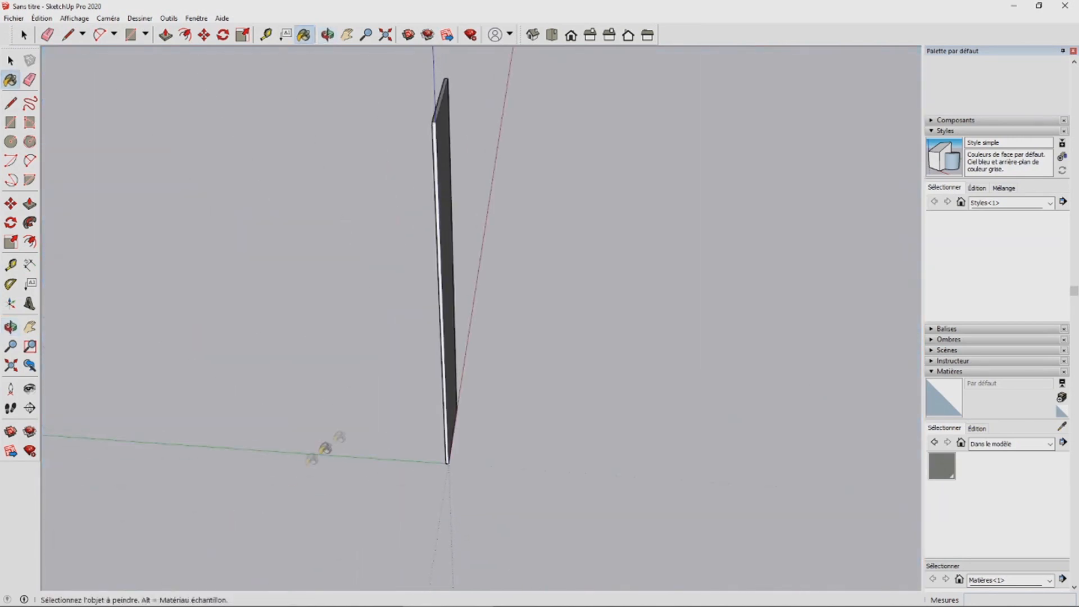
pyautogui.moveTo(886, 428); pyautogui.dragTo(596, 222, button='middle')
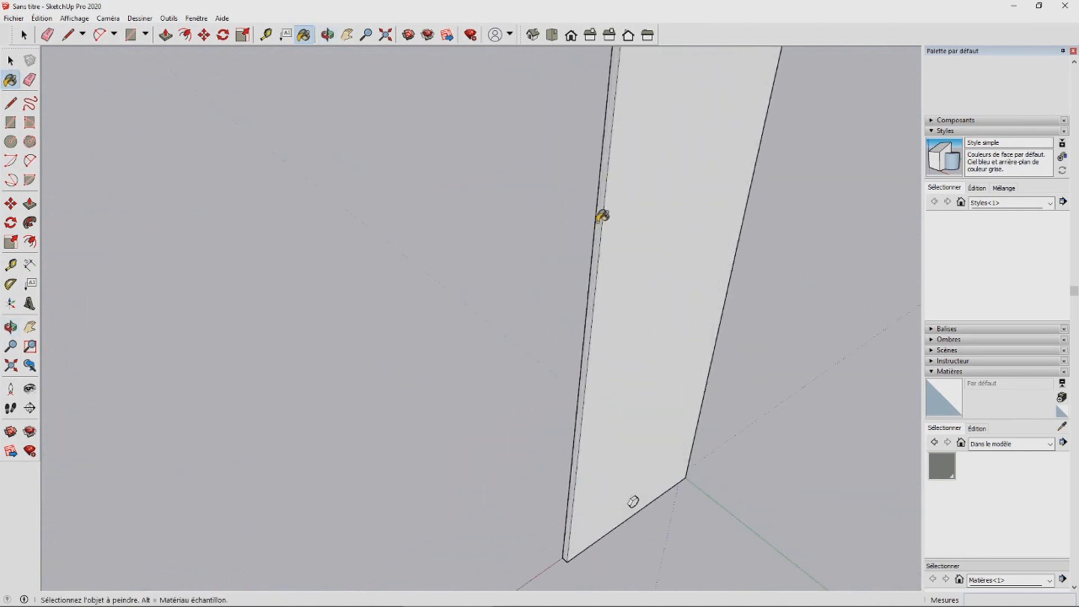
pyautogui.moveTo(736, 271); pyautogui.dragTo(883, 300, button='middle')
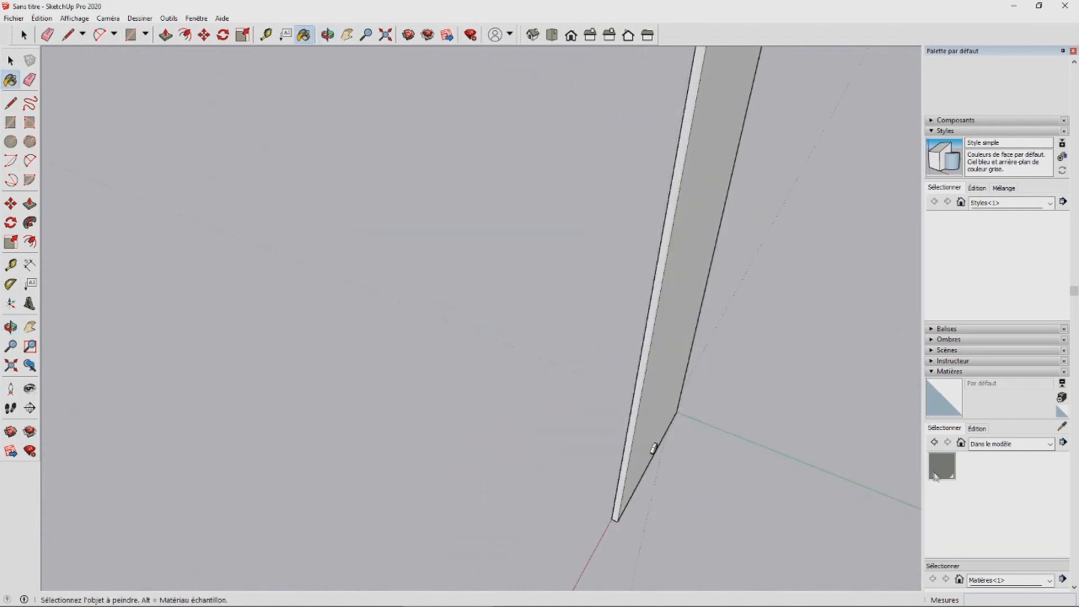
pyautogui.click(941, 467)
pyautogui.scroll(3, 630, 209)
pyautogui.moveTo(699, 247)
pyautogui.mouseDown(button='middle')
pyautogui.moveTo(674, 272)
pyautogui.moveTo(689, 272)
pyautogui.moveTo(607, 292)
pyautogui.moveTo(495, 296)
pyautogui.mouseUp(button='middle')
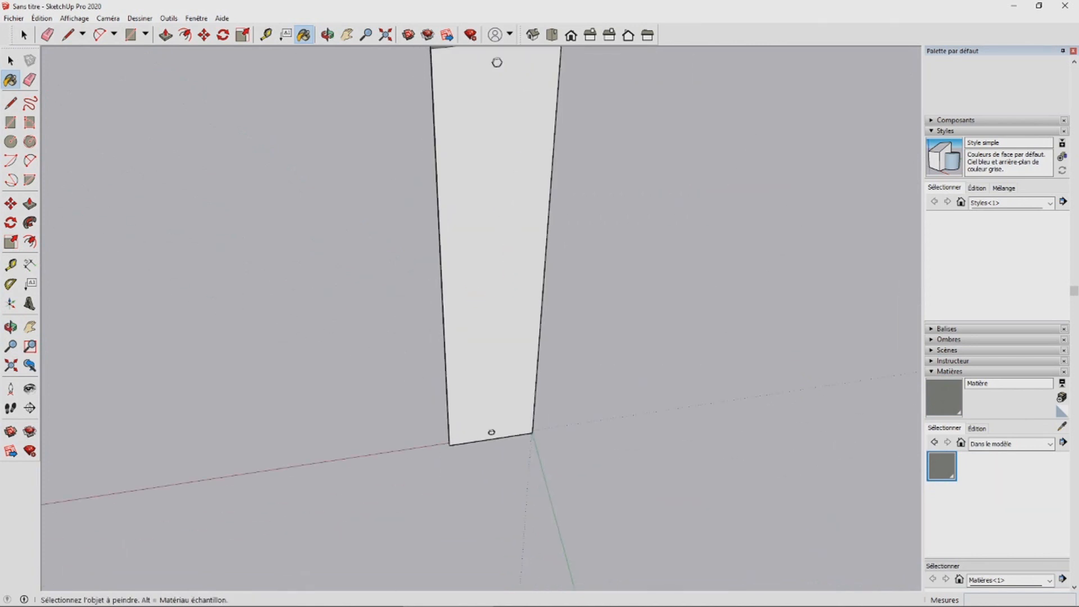
pyautogui.click(248, 603)
# Drop the Pancarte texture bif Laon.png image onto the panel face and stretch it upward
pyautogui.moveTo(142, 396); pyautogui.dragTo(479, 356)
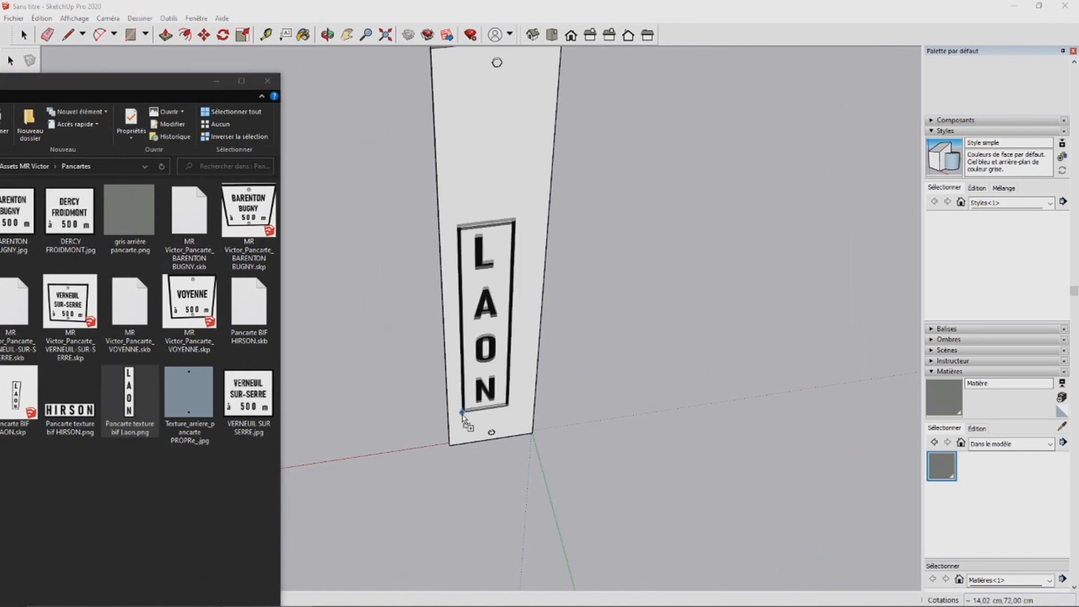
pyautogui.click(449, 445)
pyautogui.press('s')
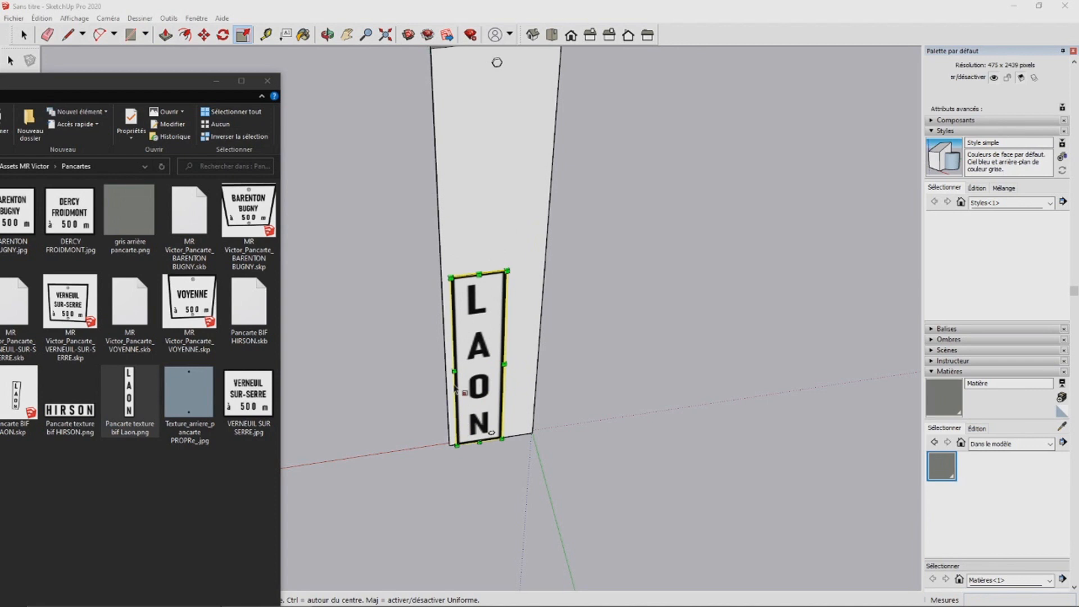
pyautogui.moveTo(478, 275); pyautogui.dragTo(480, 55)
# Scale the LAON image so its top, right and left edges reach the panel edges
pyautogui.scroll(-3, 481, 73)
pyautogui.moveTo(480, 87); pyautogui.dragTo(465, 92, button='middle')
pyautogui.scroll(2, 478, 70)
pyautogui.scroll(2, 482, 65)
pyautogui.scroll(-4, 489, 60)
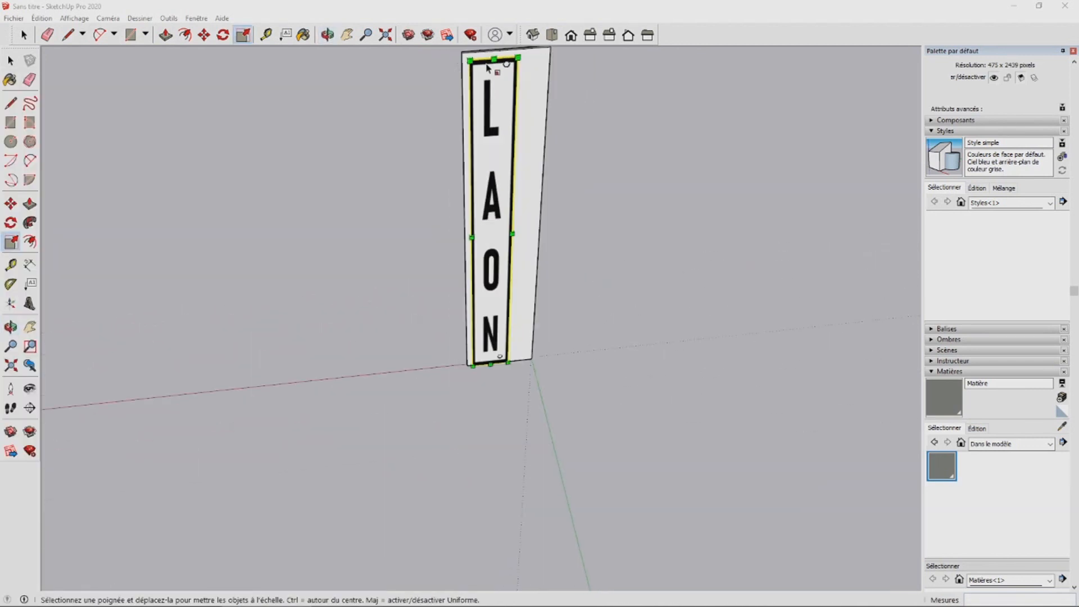
pyautogui.scroll(3, 493, 58)
pyautogui.scroll(3, 493, 58)
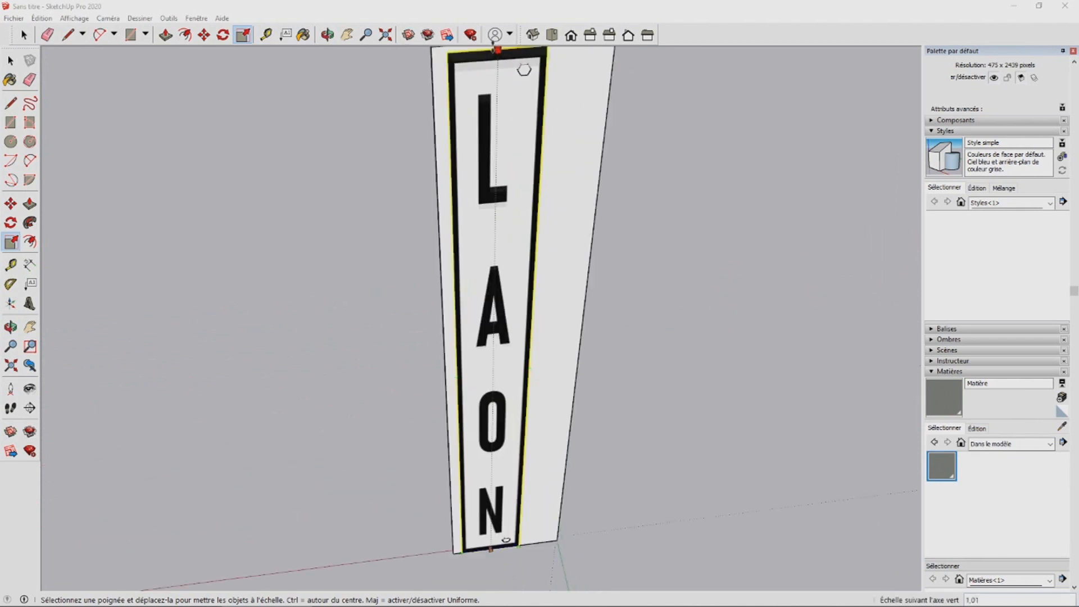
pyautogui.scroll(-2, 494, 66)
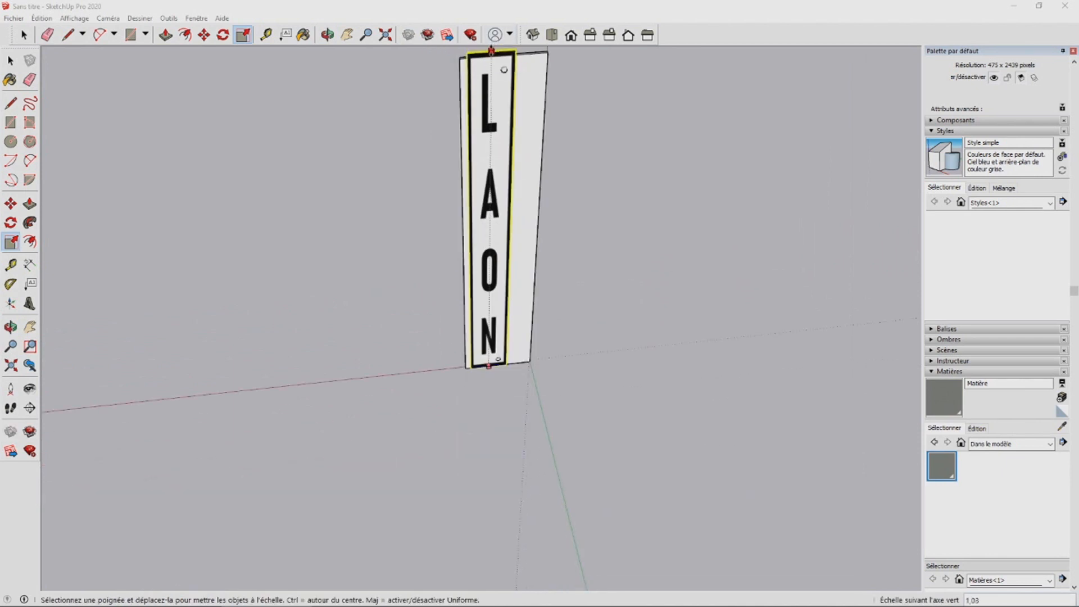
pyautogui.click(491, 63)
pyautogui.moveTo(489, 62); pyautogui.dragTo(520, 60)
pyautogui.scroll(3, 520, 164)
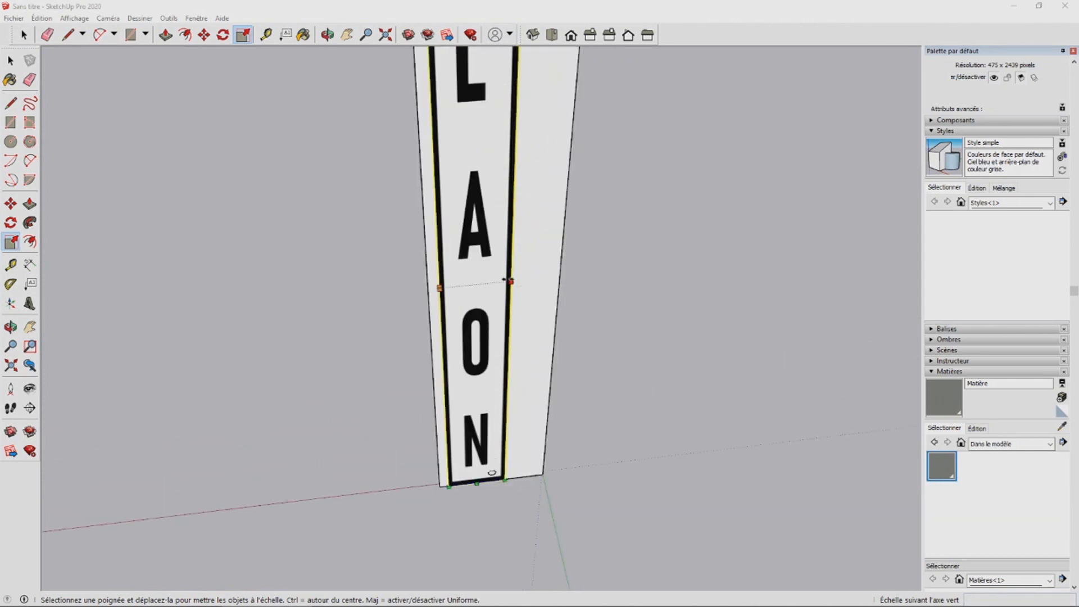
pyautogui.moveTo(511, 280); pyautogui.dragTo(560, 276)
pyautogui.moveTo(434, 293); pyautogui.dragTo(425, 284)
pyautogui.scroll(-3, 430, 245)
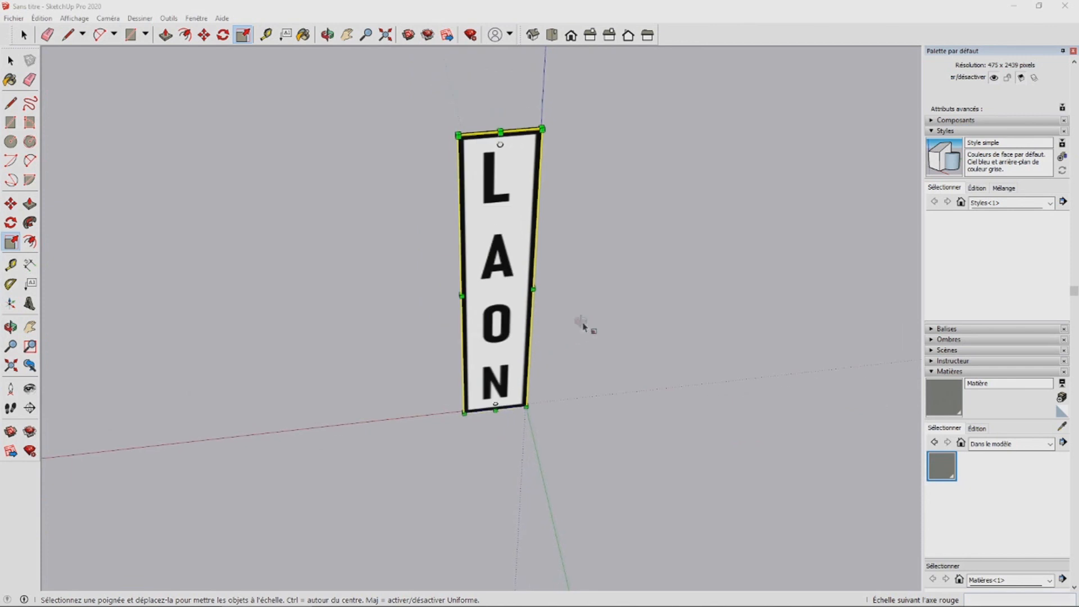
# Exit scaling and orbit until the LAON sign faces the camera
pyautogui.moveTo(582, 327); pyautogui.dragTo(187, 345, button='middle')
pyautogui.press('space')
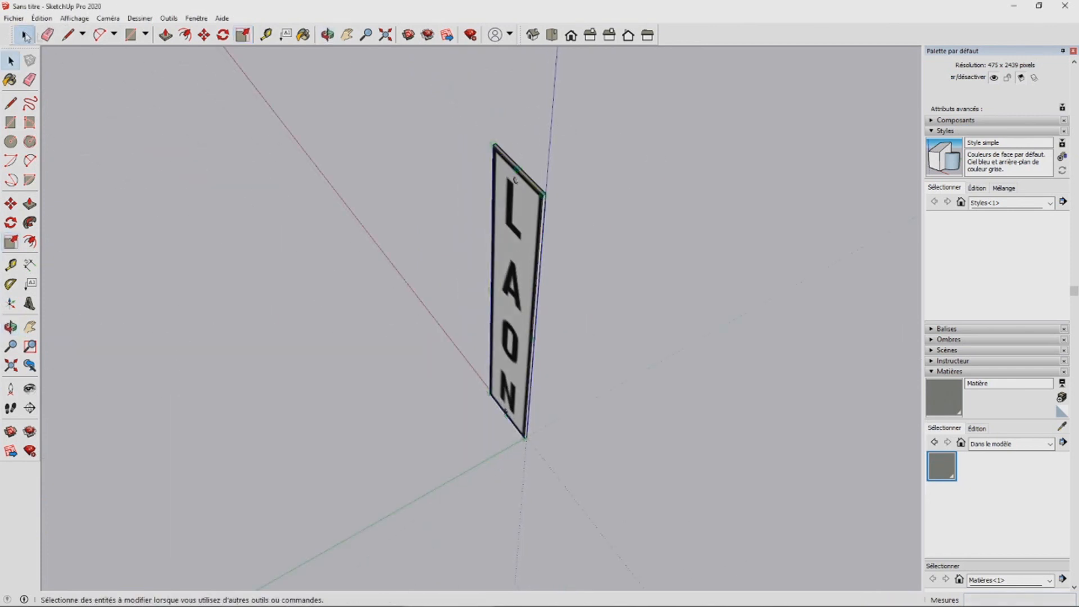
pyautogui.moveTo(474, 175); pyautogui.dragTo(612, 140, button='middle')
pyautogui.scroll(3, 573, 193)
pyautogui.moveTo(423, 281); pyautogui.dragTo(531, 267, button='middle')
pyautogui.scroll(-2, 452, 344)
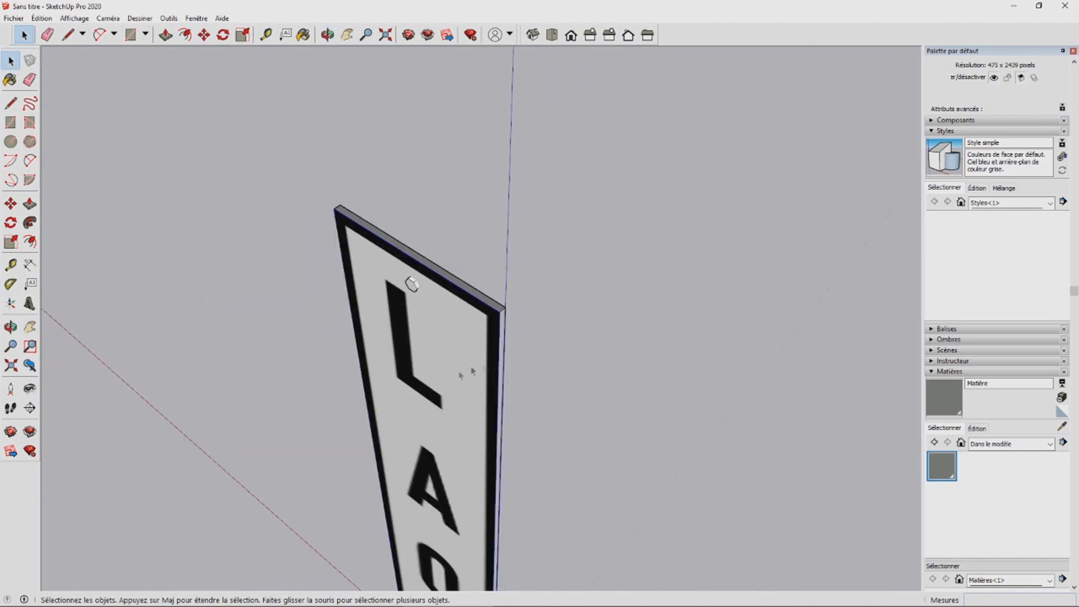
pyautogui.moveTo(727, 510); pyautogui.dragTo(480, 489, button='middle')
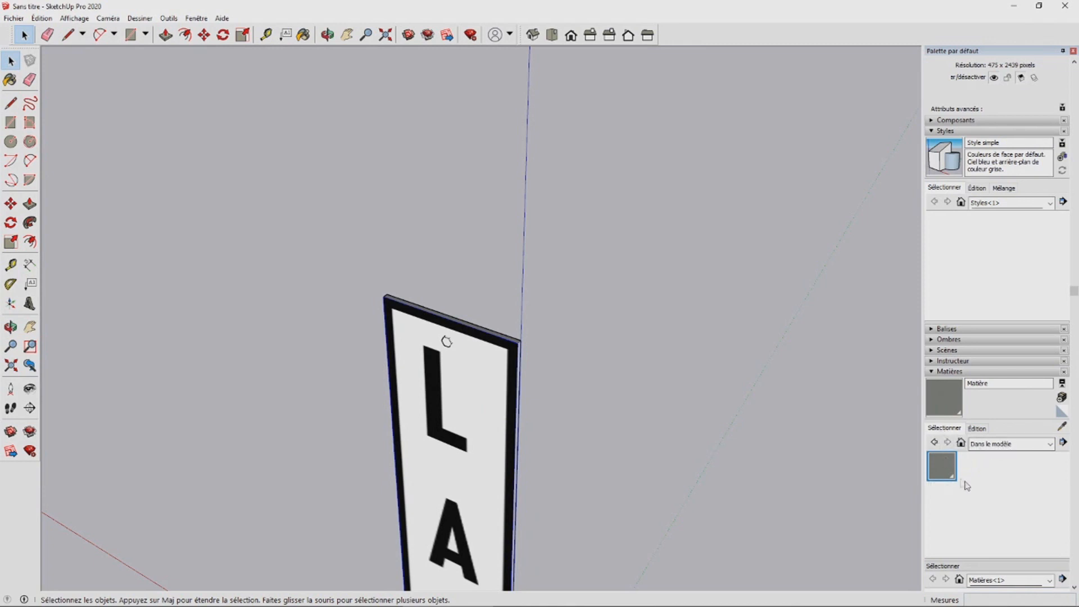
pyautogui.click(1034, 444)
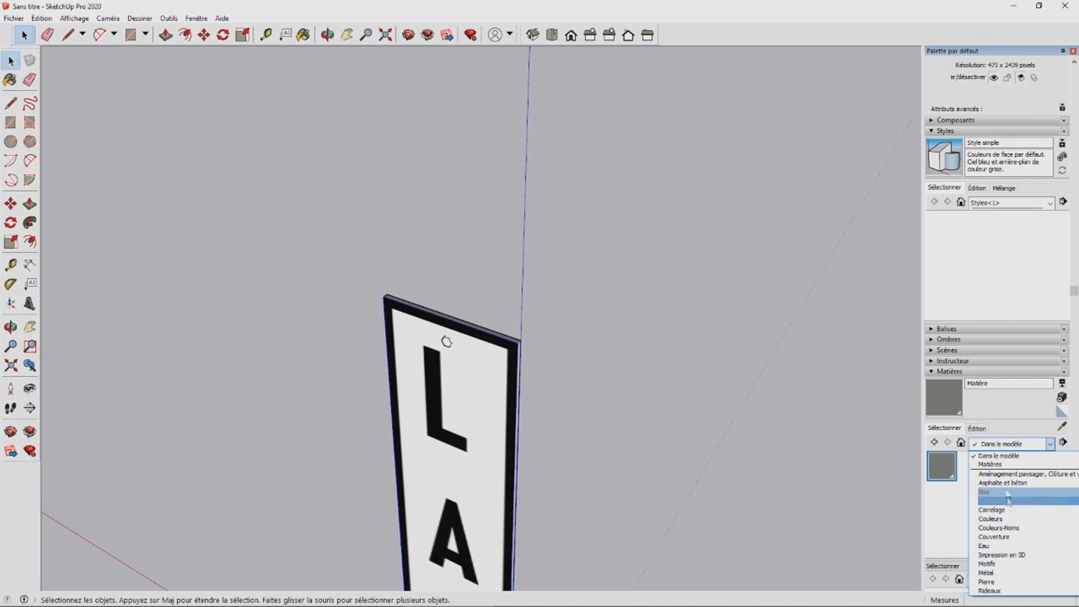
pyautogui.click(1005, 456)
pyautogui.click(1007, 447)
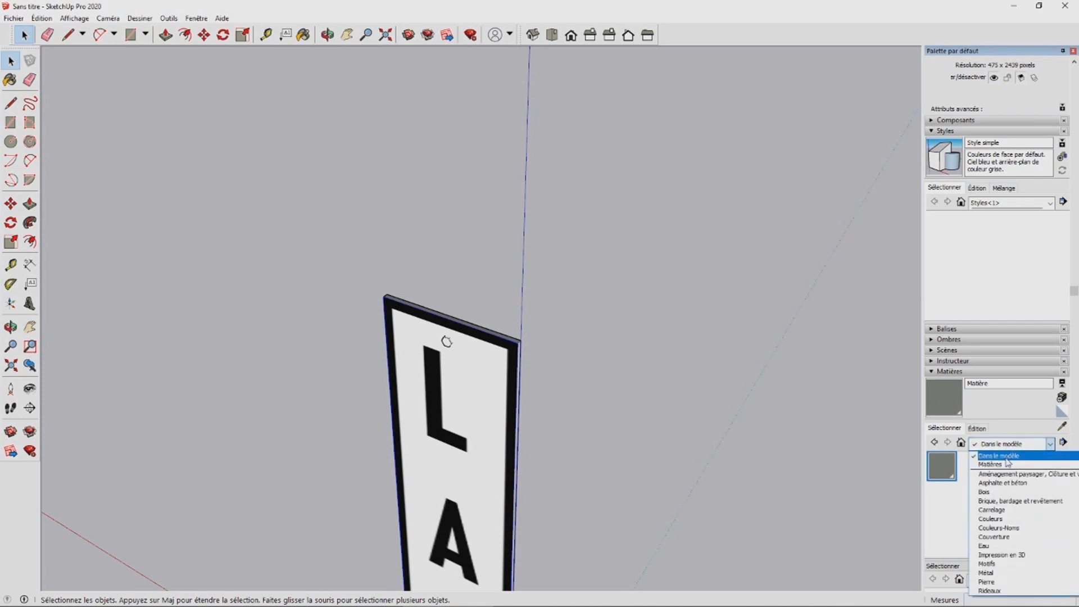
pyautogui.click(997, 464)
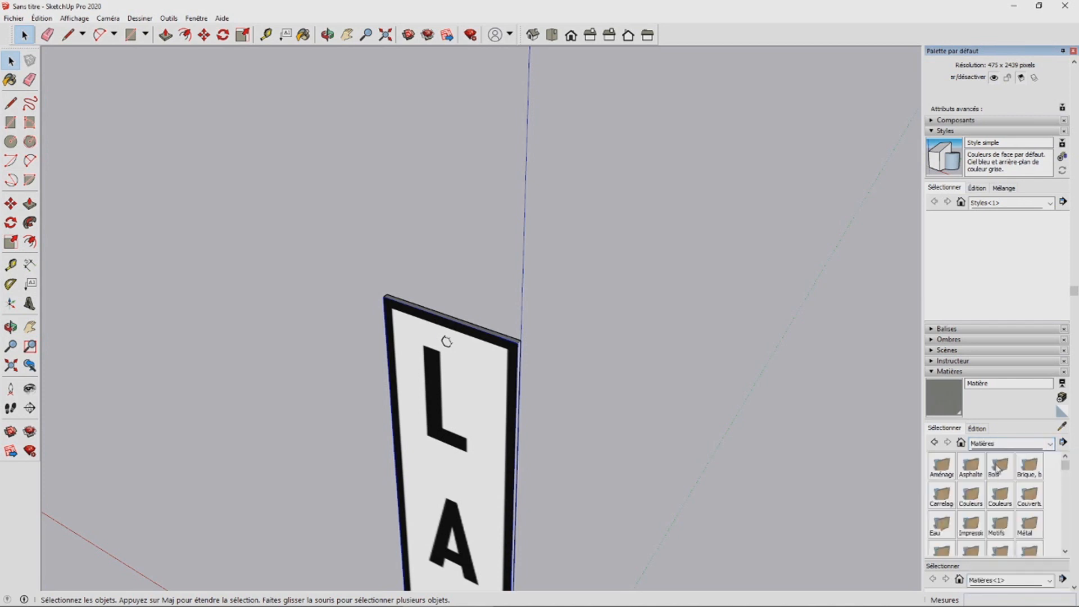
pyautogui.click(998, 445)
pyautogui.scroll(1, 993, 471)
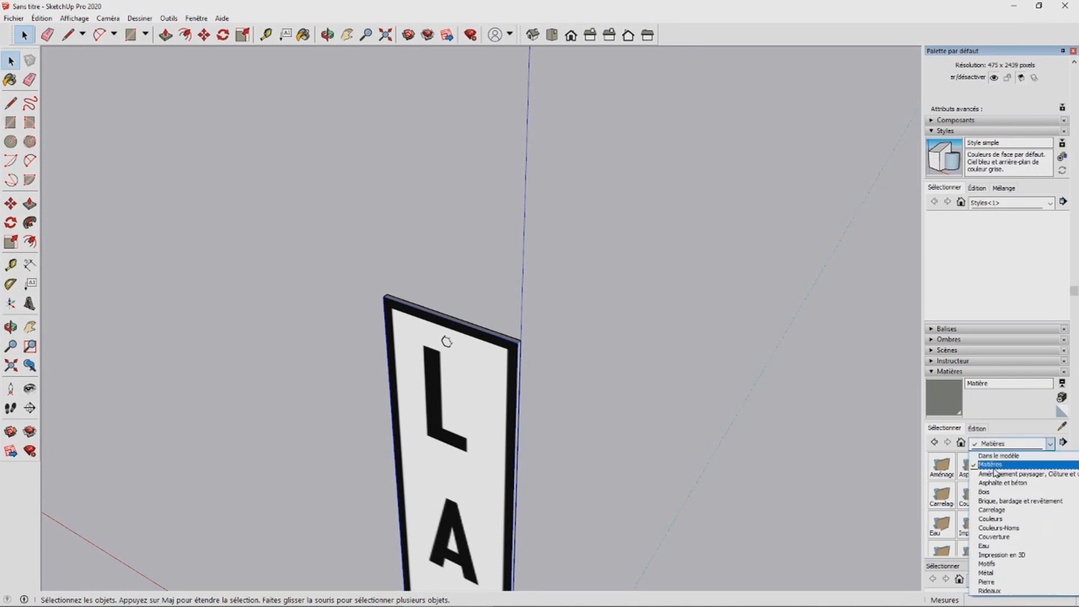
pyautogui.click(996, 456)
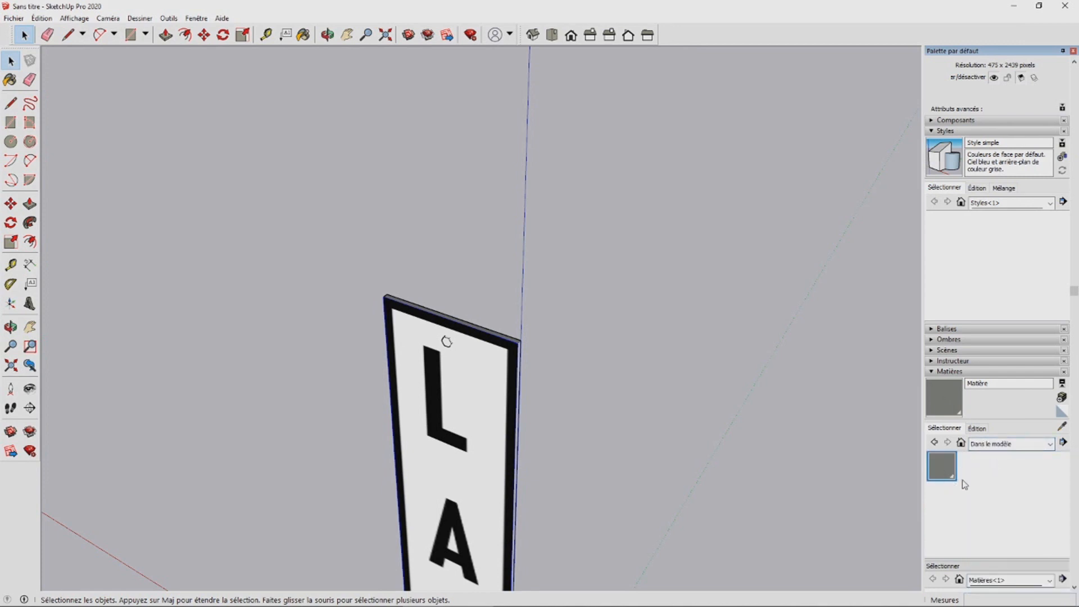
pyautogui.scroll(-6, 636, 508)
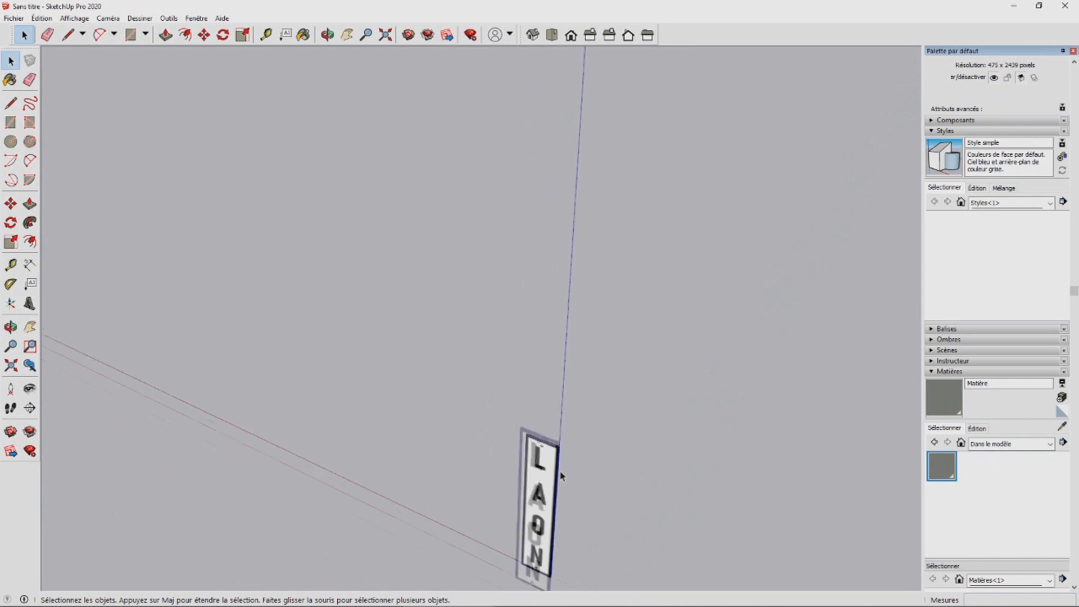
pyautogui.scroll(6, 547, 542)
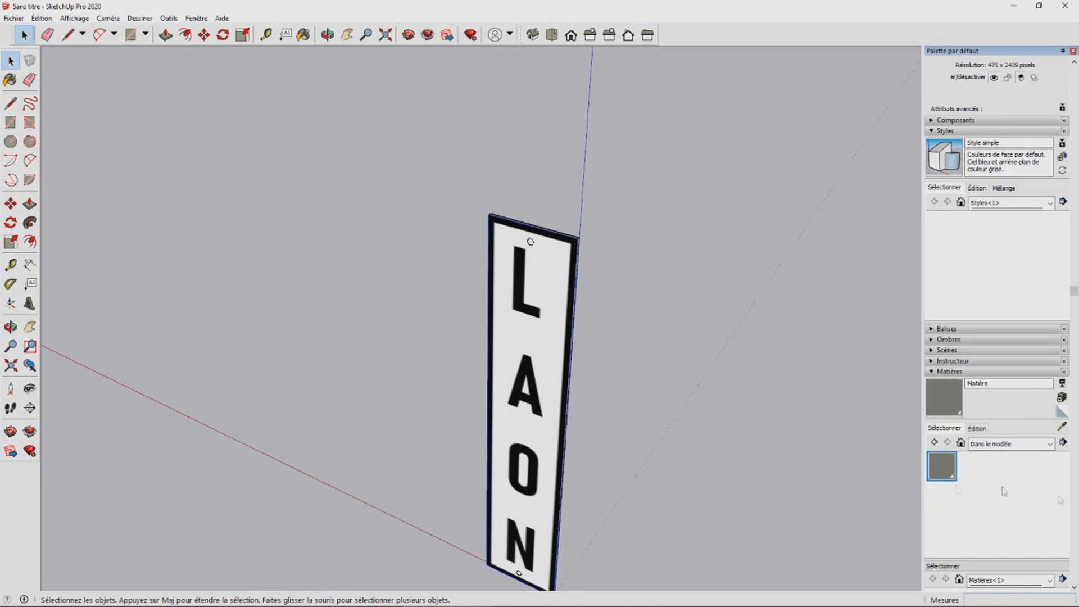
pyautogui.moveTo(846, 526); pyautogui.dragTo(596, 491, button='middle')
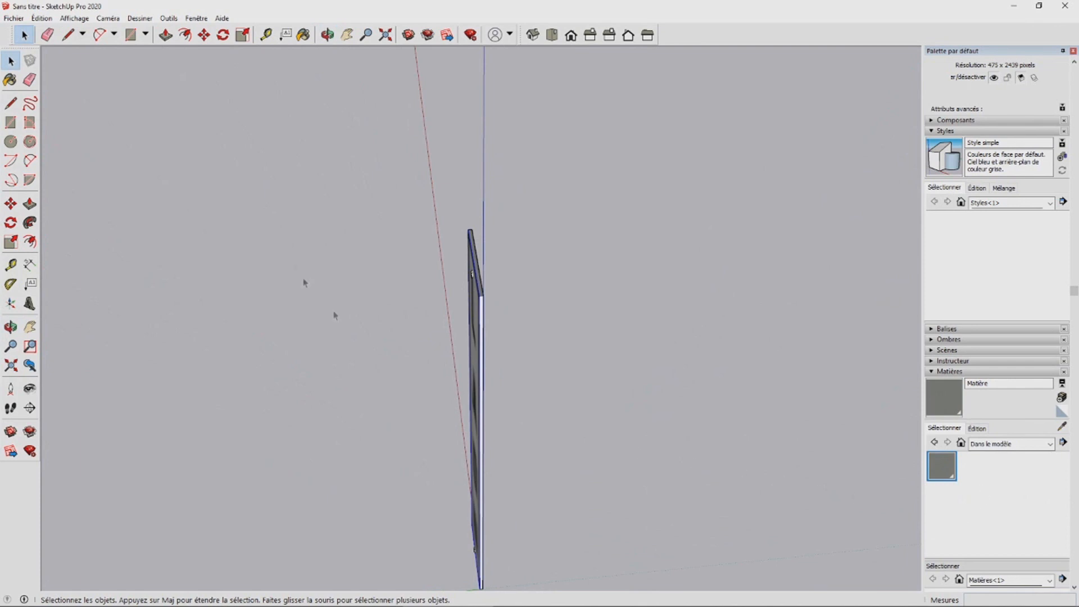
pyautogui.moveTo(395, 269); pyautogui.dragTo(663, 292, button='middle')
pyautogui.scroll(3, 626, 288)
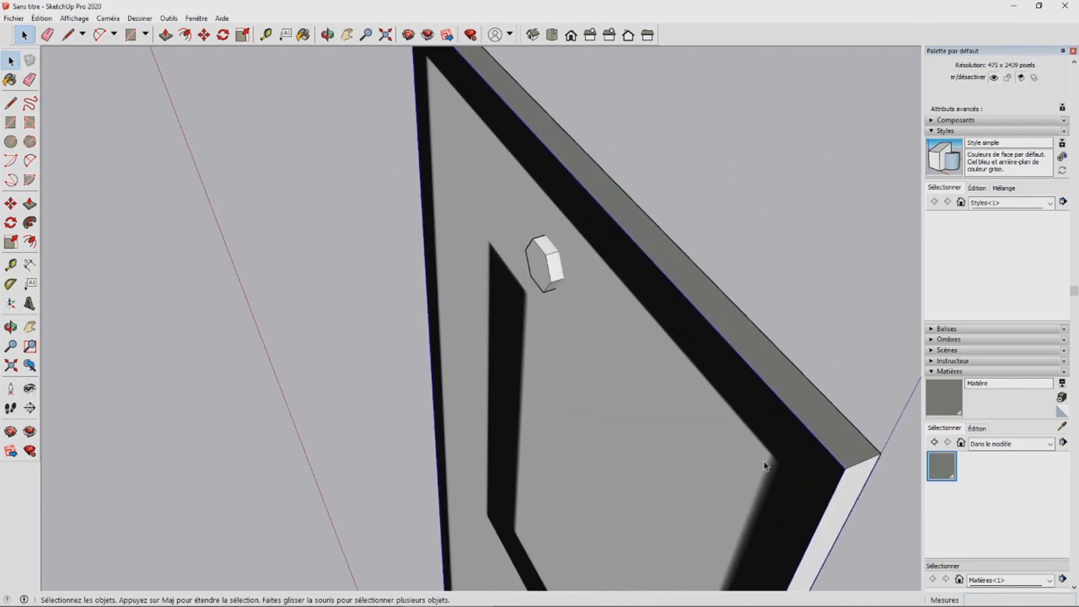
pyautogui.scroll(2, 702, 336)
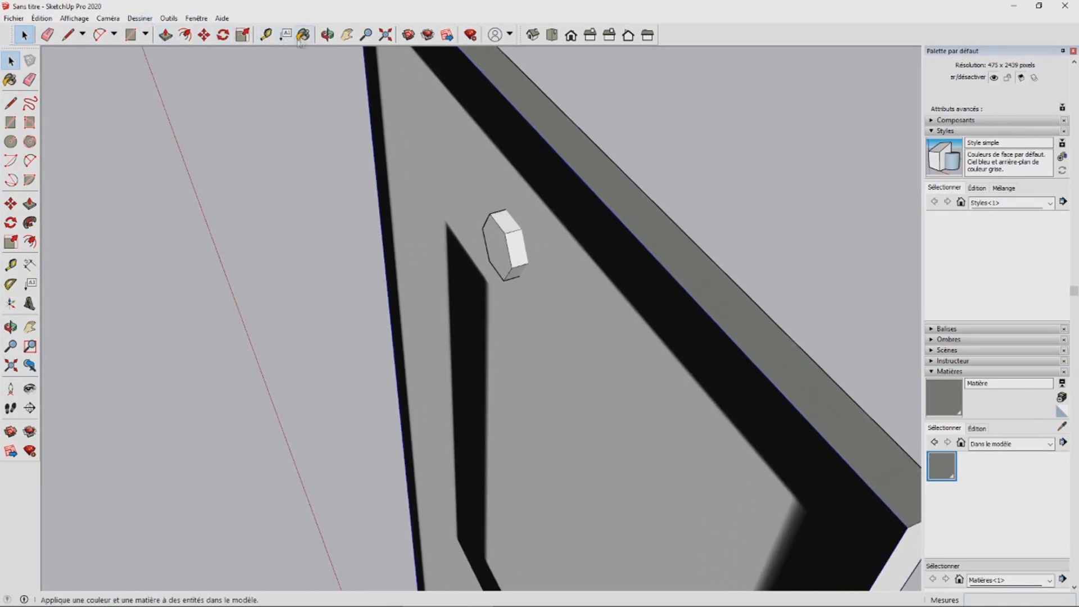
pyautogui.click(1063, 397)
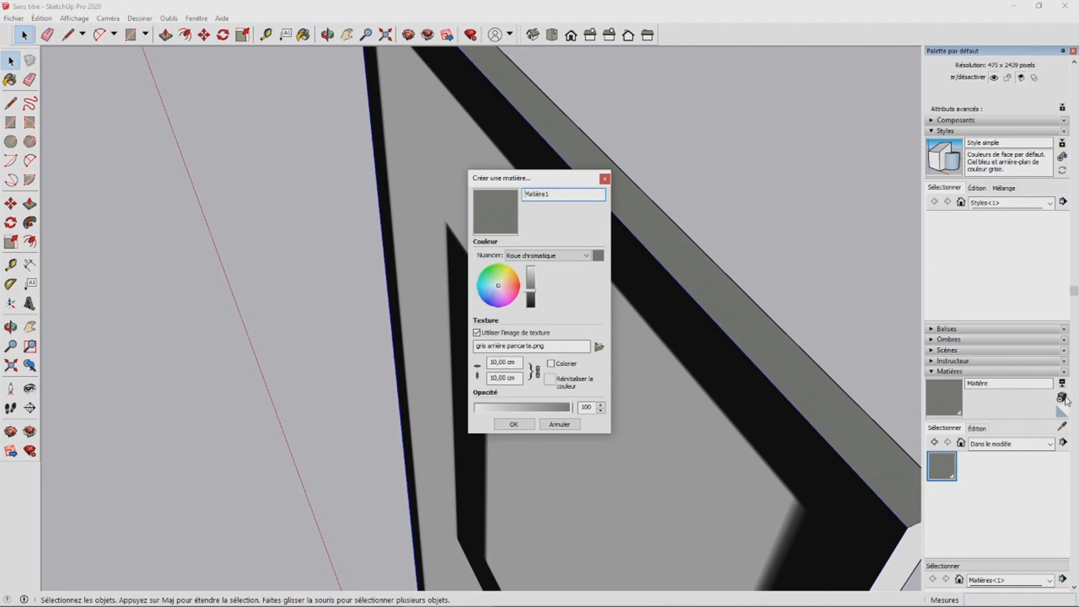
# Create Matière1 textured with métal poignet de porte.jpg from the Bureau folder
pyautogui.click(600, 347)
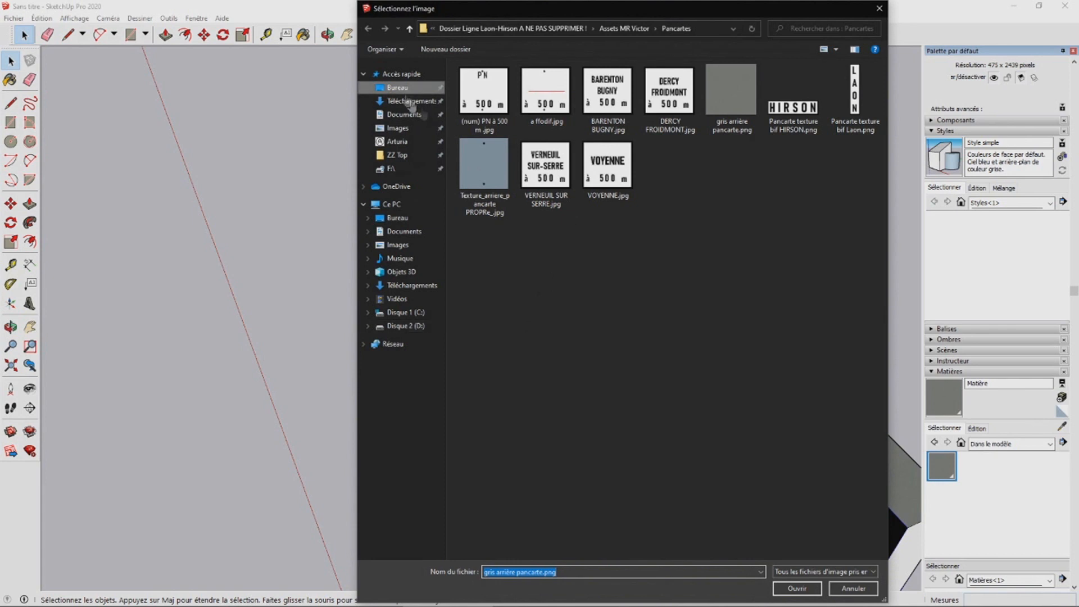
pyautogui.click(397, 87)
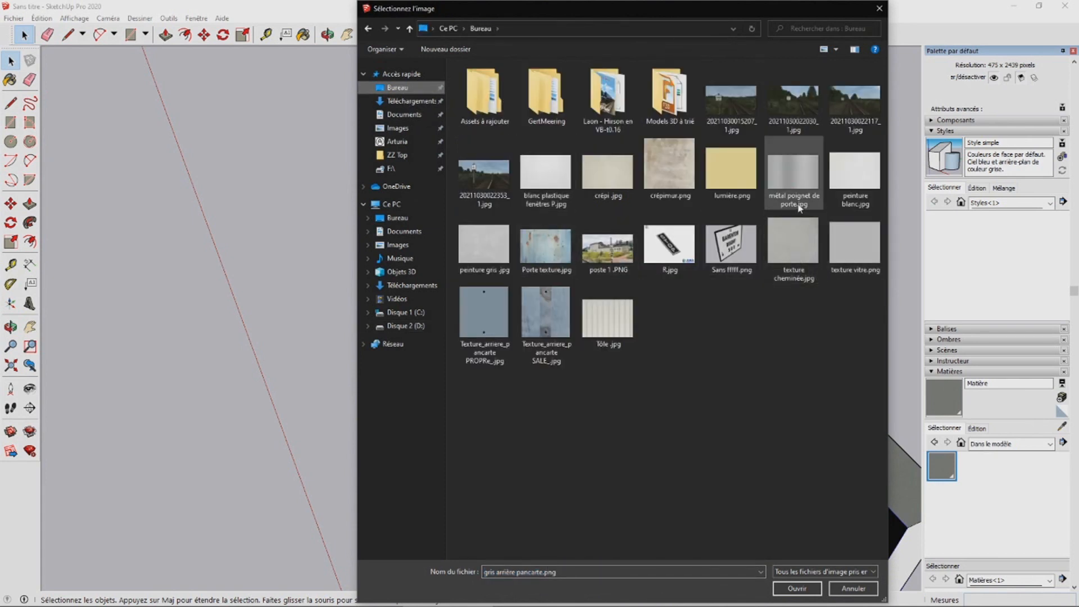
pyautogui.click(798, 202)
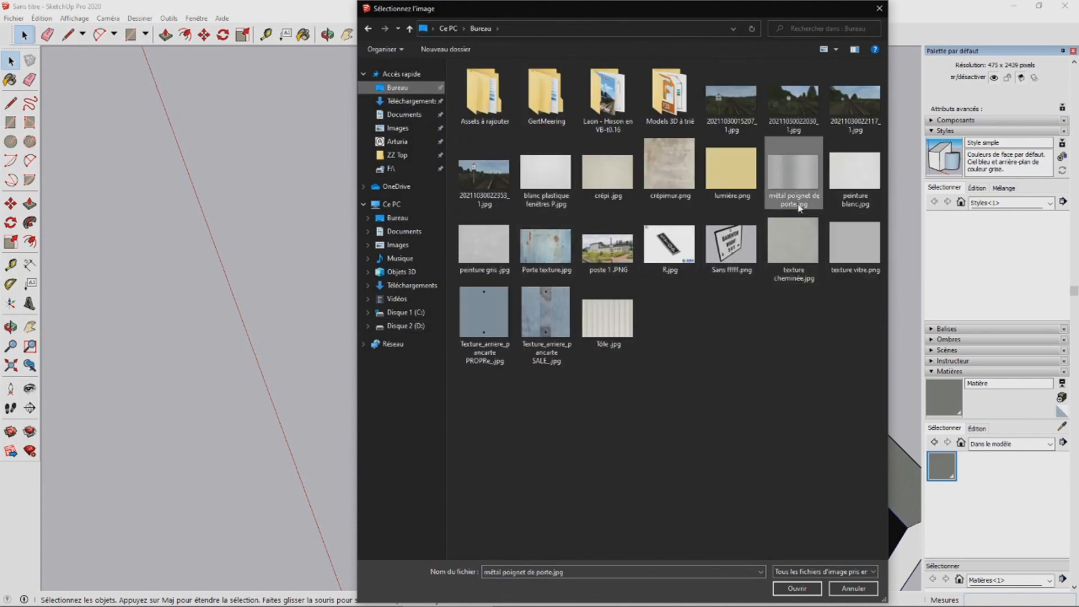
pyautogui.click(804, 584)
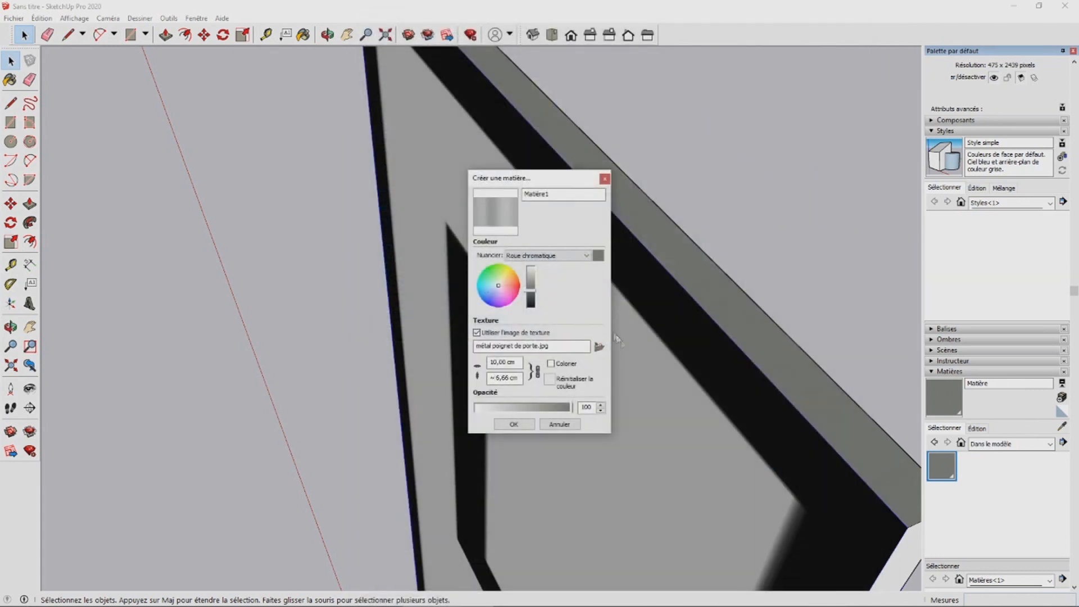
pyautogui.click(514, 424)
pyautogui.scroll(5, 519, 225)
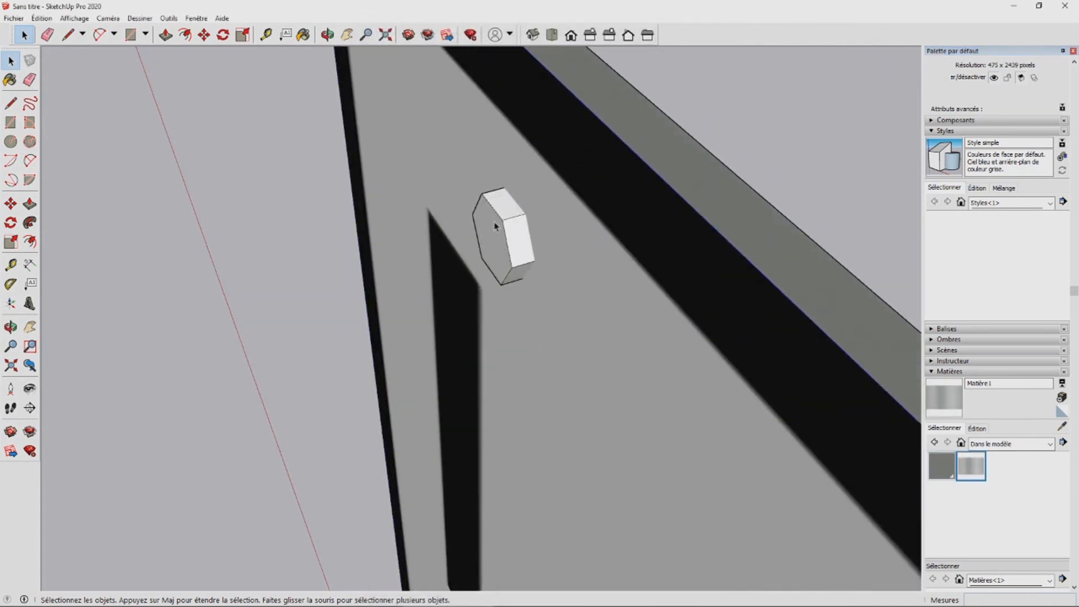
# Paint the top and side faces of the upper hexagonal bolt head with Matière1
pyautogui.scroll(2, 387, 209)
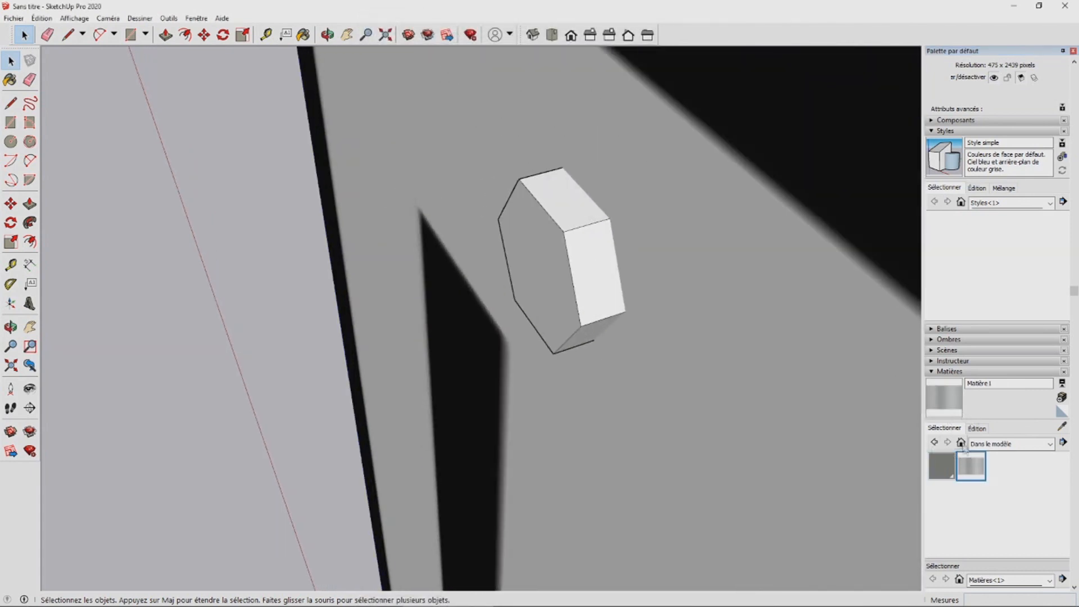
pyautogui.click(974, 474)
pyautogui.click(562, 288)
pyautogui.click(599, 263)
pyautogui.click(555, 200)
pyautogui.moveTo(544, 287)
pyautogui.mouseDown(button='middle')
pyautogui.moveTo(1073, 236)
pyautogui.moveTo(631, 238)
pyautogui.moveTo(567, 196)
pyautogui.mouseUp(button='middle')
pyautogui.click(409, 202)
pyautogui.click(428, 301)
pyautogui.moveTo(476, 286)
pyautogui.mouseDown(button='middle')
pyautogui.moveTo(400, 58)
pyautogui.moveTo(400, 182)
pyautogui.mouseUp(button='middle')
pyautogui.click(444, 348)
pyautogui.click(463, 354)
# Paint the remaining sides of the bottom hexagonal bolt head with the metal texture
pyautogui.moveTo(573, 300); pyautogui.dragTo(244, 569, button='middle')
pyautogui.scroll(-10, 372, 382)
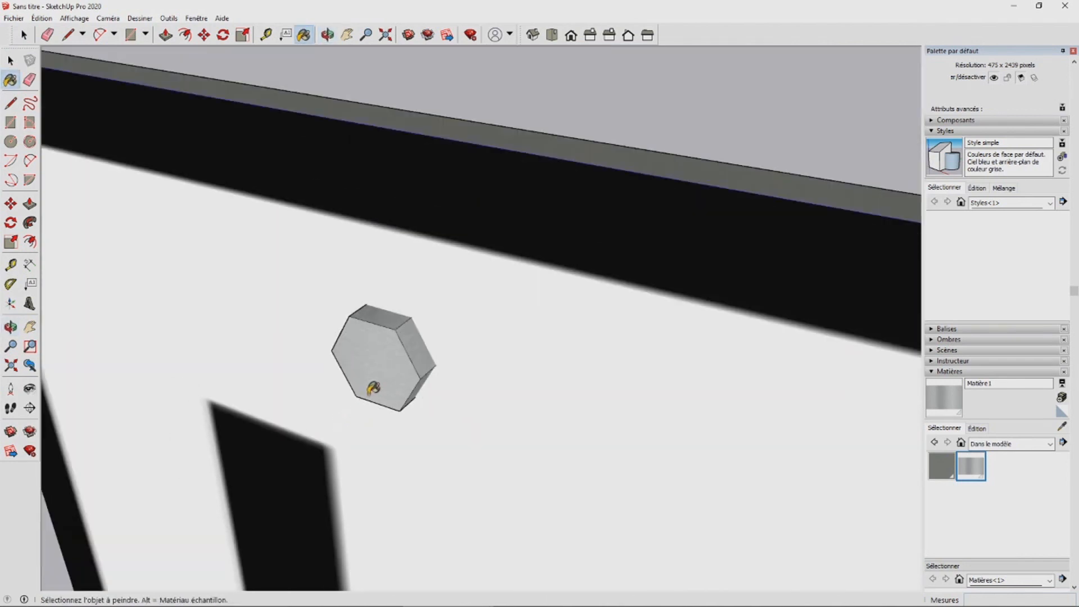
pyautogui.scroll(-6, 370, 385)
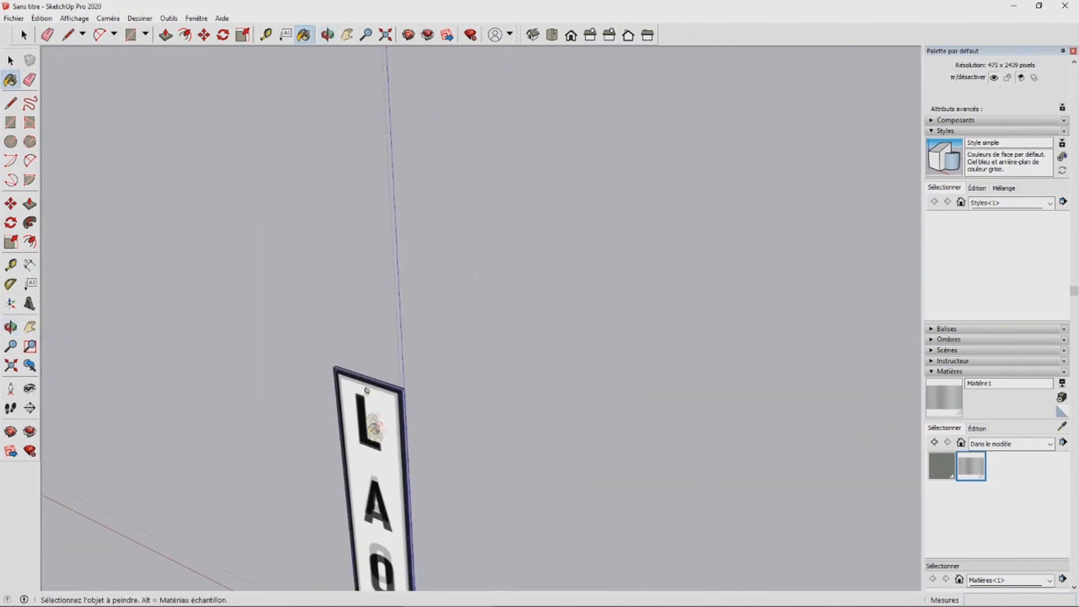
pyautogui.scroll(10, 382, 535)
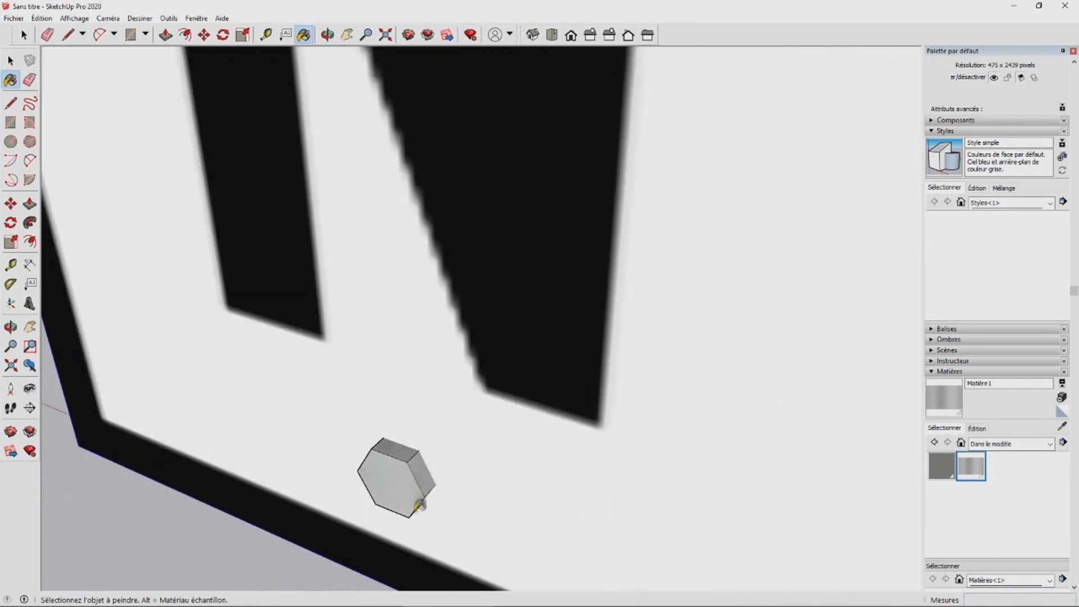
pyautogui.moveTo(420, 505); pyautogui.dragTo(503, 481, button='middle')
pyautogui.click(410, 448)
pyautogui.click(440, 465)
pyautogui.click(556, 437)
pyautogui.moveTo(556, 437); pyautogui.dragTo(804, 494, button='middle')
# Orbit around the front and back of the sign to check the bolt painting
pyautogui.scroll(-4, 525, 377)
pyautogui.scroll(-8, 522, 382)
pyautogui.moveTo(513, 436); pyautogui.dragTo(436, 500, button='middle')
pyautogui.scroll(-3, 435, 500)
pyautogui.scroll(4, 434, 499)
pyautogui.scroll(-5, 427, 483)
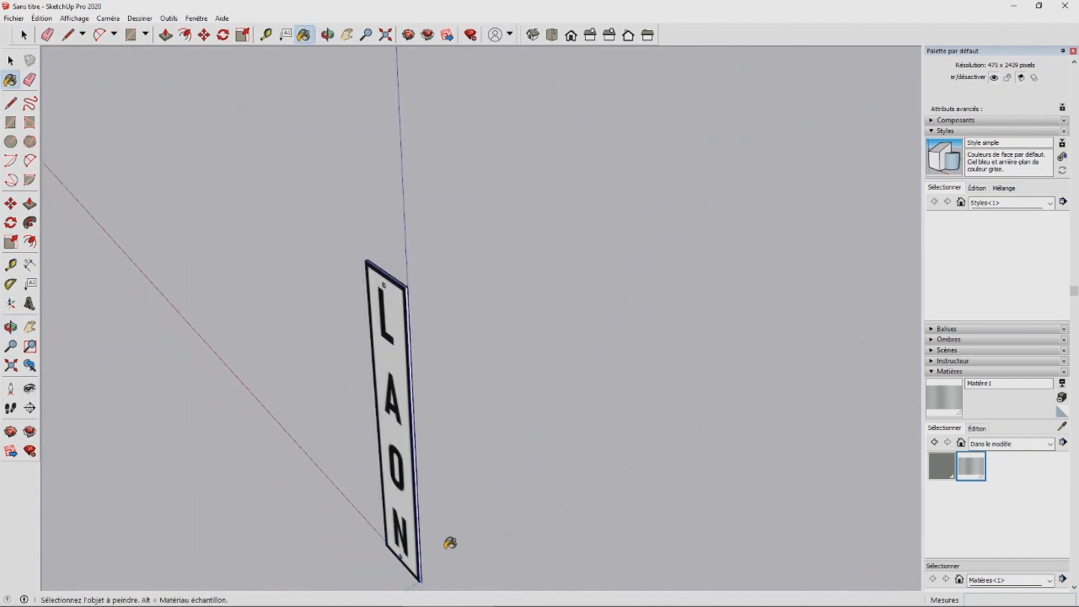
pyautogui.scroll(6, 425, 542)
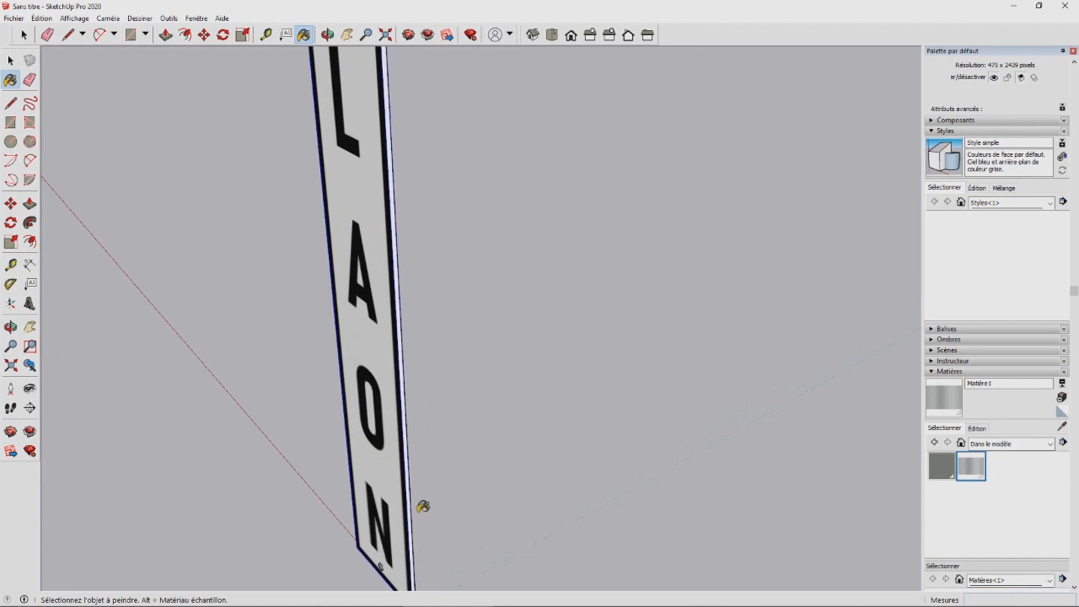
pyautogui.scroll(-2, 418, 506)
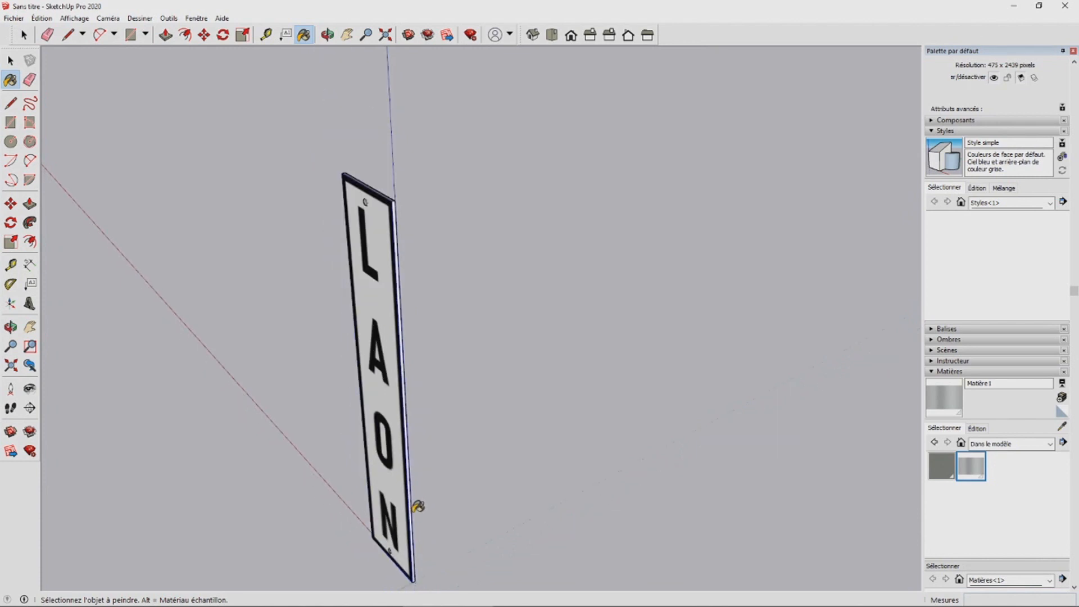
pyautogui.moveTo(417, 506); pyautogui.dragTo(376, 79, button='middle')
pyautogui.moveTo(398, 240); pyautogui.dragTo(728, 280, button='middle')
pyautogui.scroll(2, 585, 252)
pyautogui.scroll(-2, 578, 361)
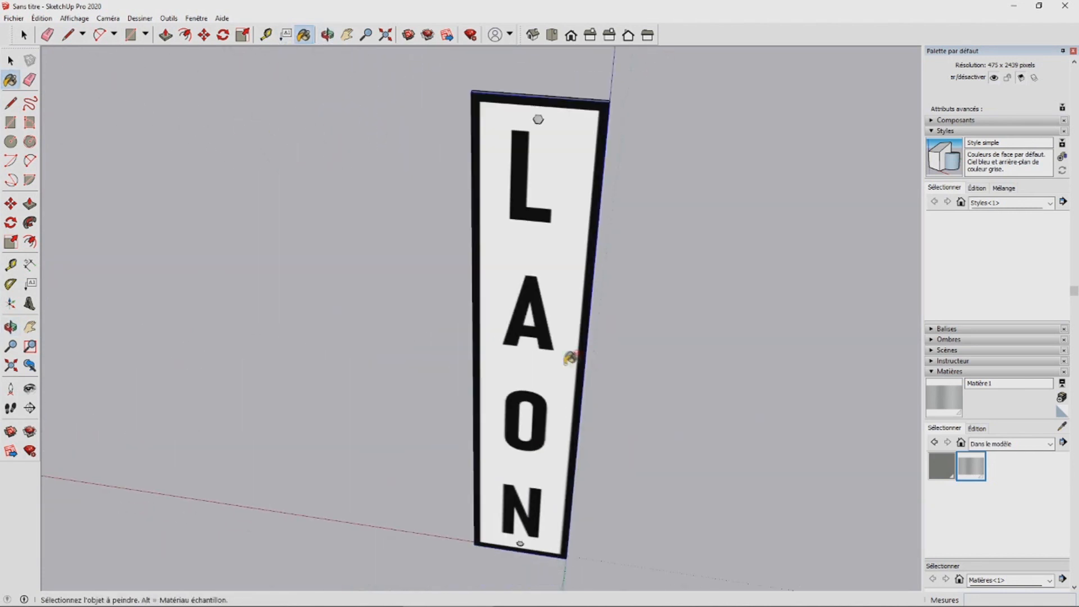
# Switch to Select and box-select the whole LAON sign
pyautogui.click(10, 60)
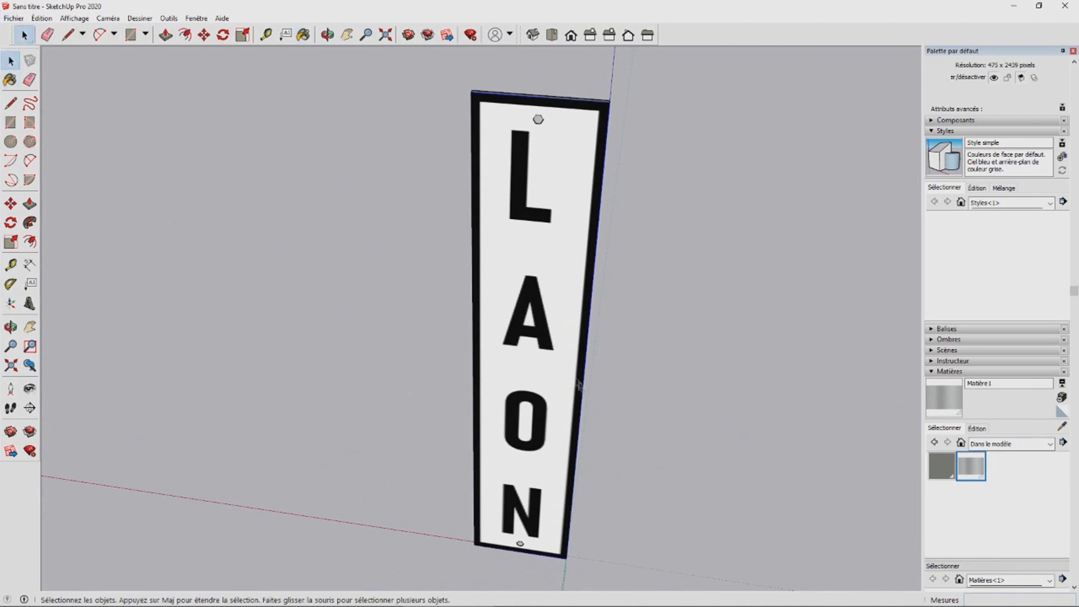
pyautogui.scroll(-3, 584, 393)
pyautogui.moveTo(454, 201); pyautogui.dragTo(705, 466)
# Start moving the sign from its top edge and orbit around the axes
pyautogui.click(204, 35)
pyautogui.click(551, 247)
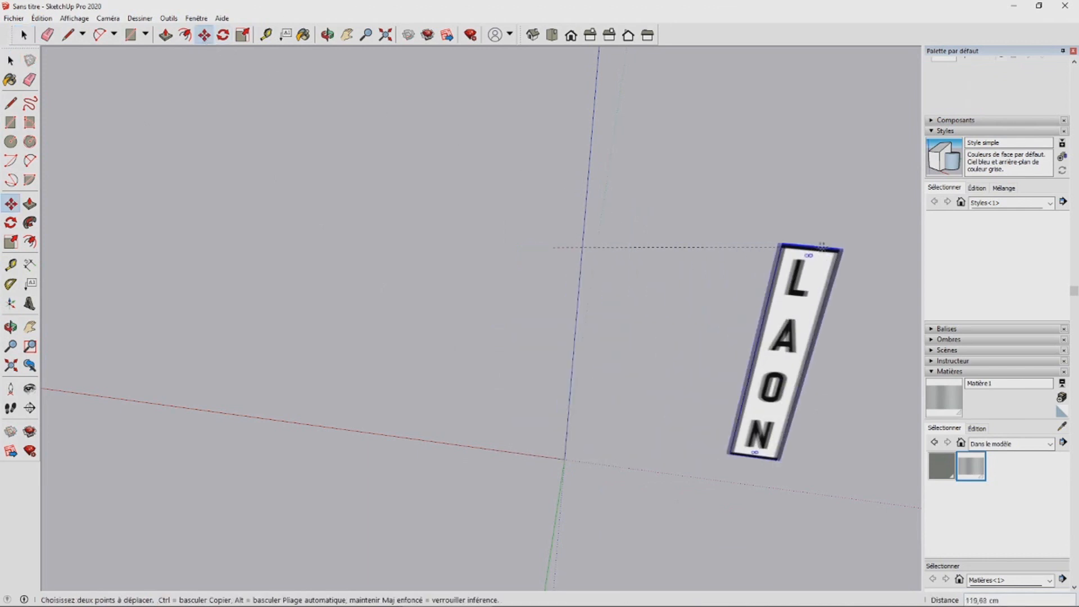
pyautogui.moveTo(838, 150); pyautogui.dragTo(677, 337, button='middle')
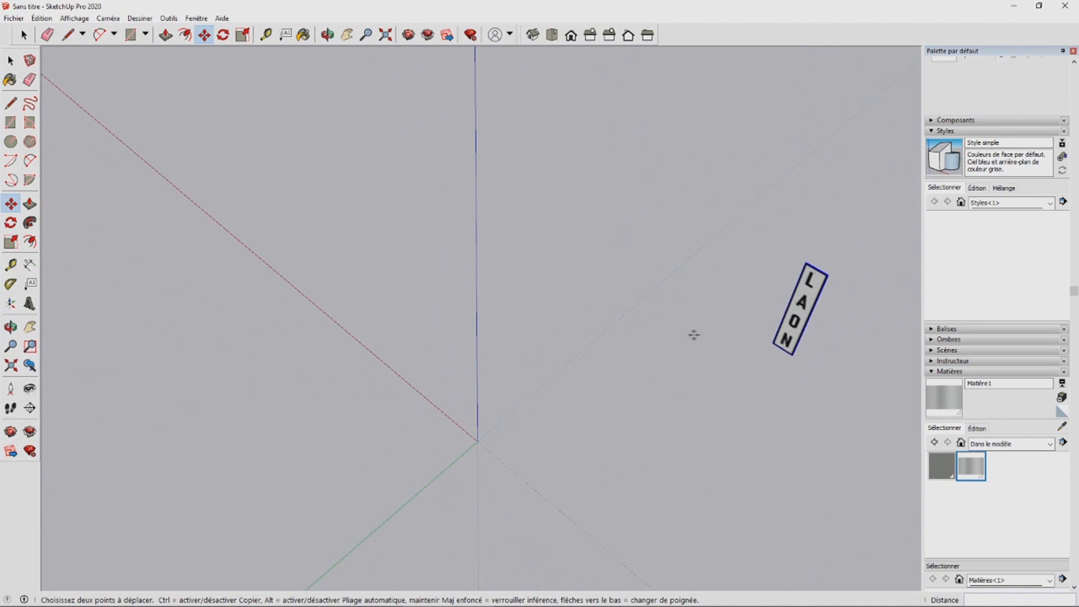
pyautogui.moveTo(861, 258); pyautogui.dragTo(305, 346, button='middle')
pyautogui.scroll(2, 475, 515)
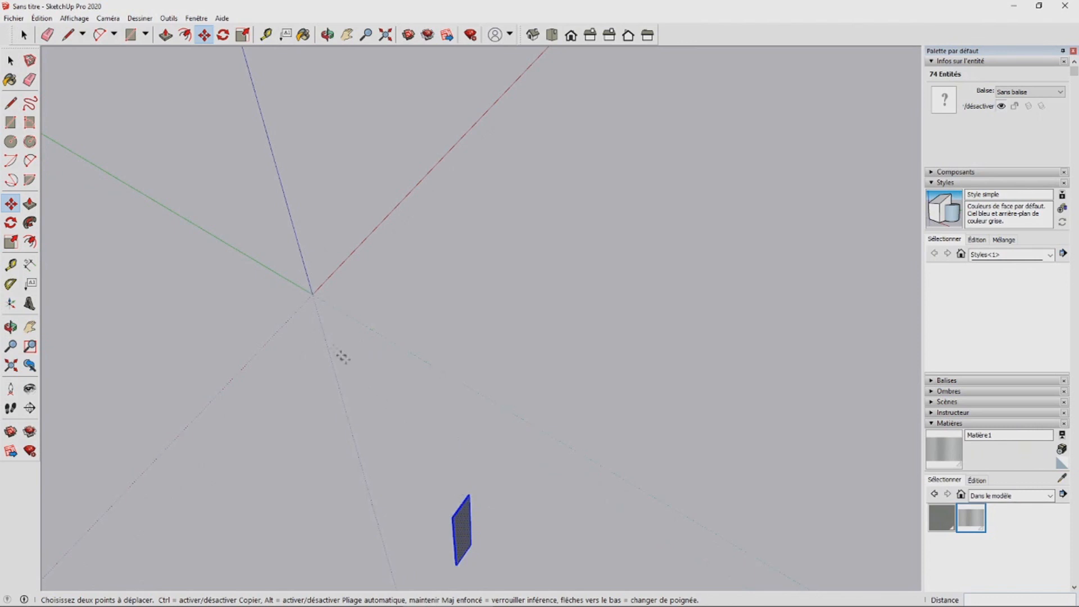
pyautogui.moveTo(462, 508); pyautogui.dragTo(375, 526, button='middle')
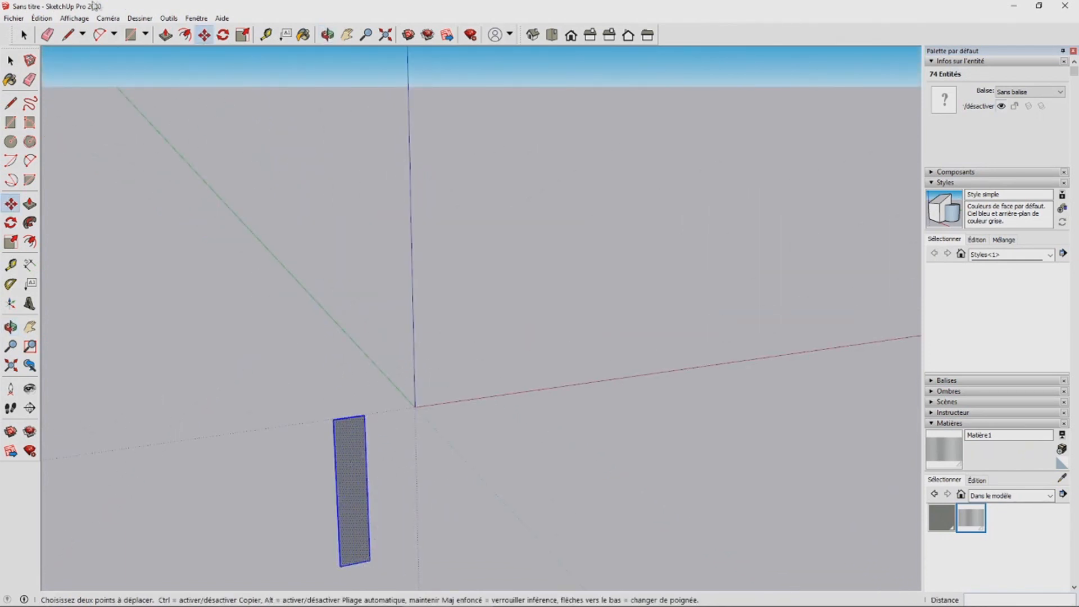
# Reselect the panel and move its bottom-edge midpoint onto the model origin
pyautogui.click(24, 37)
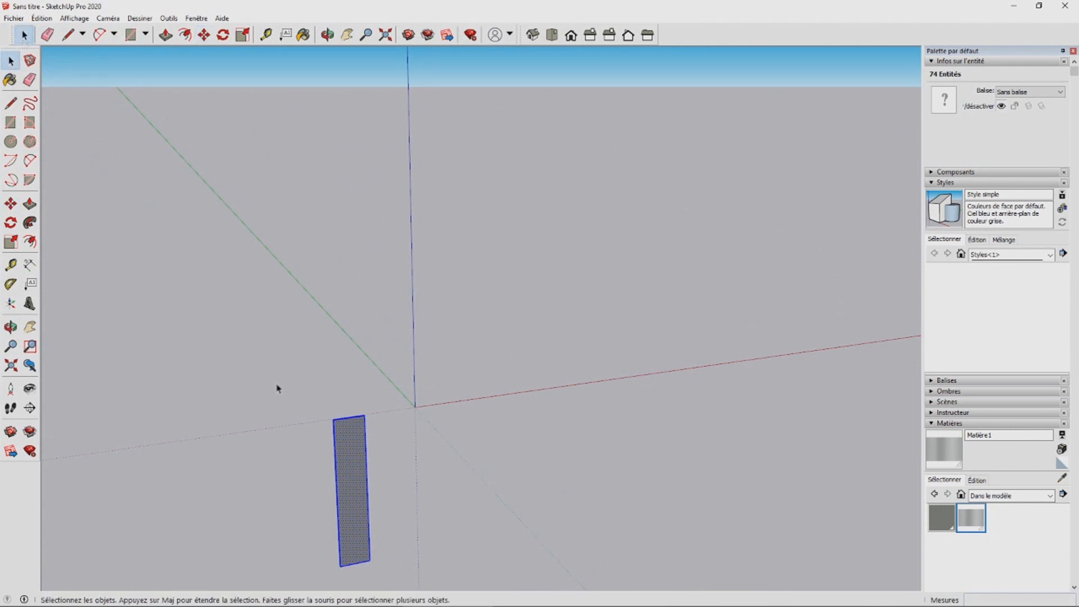
pyautogui.moveTo(263, 361); pyautogui.dragTo(475, 592)
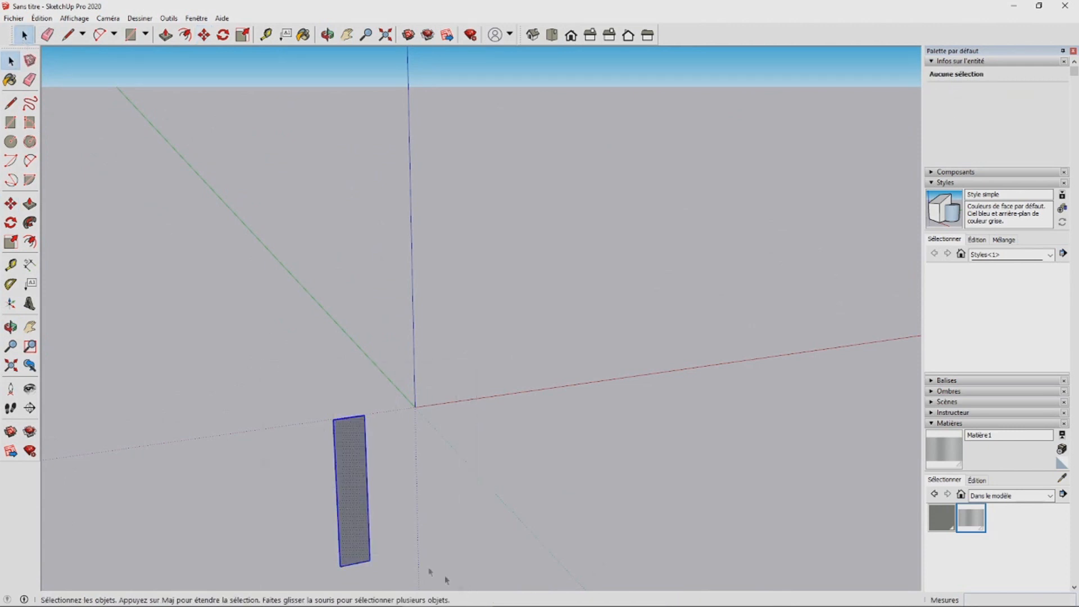
pyautogui.click(204, 34)
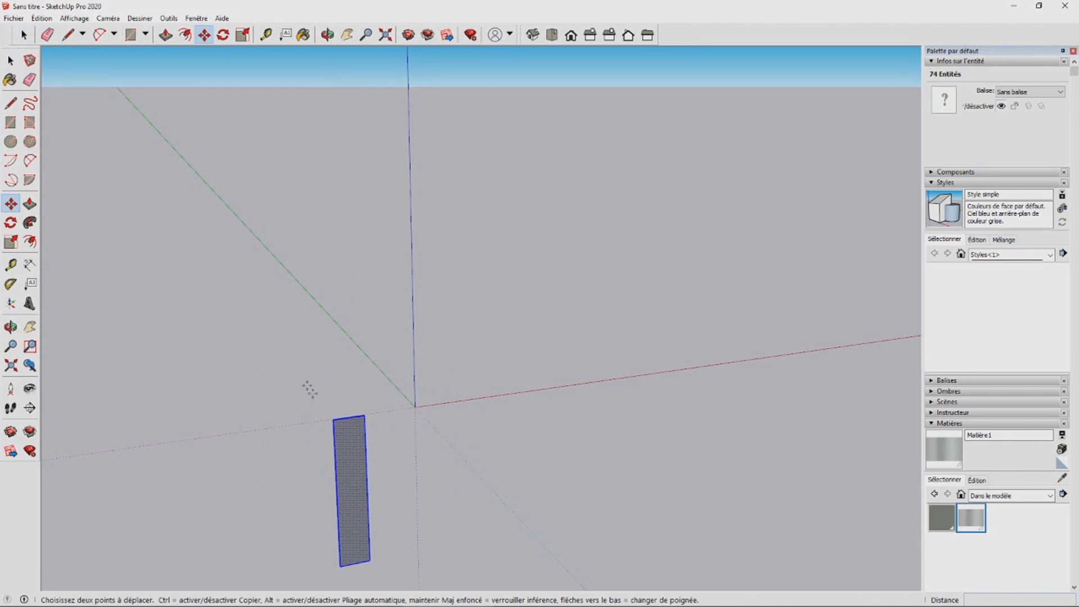
pyautogui.click(356, 563)
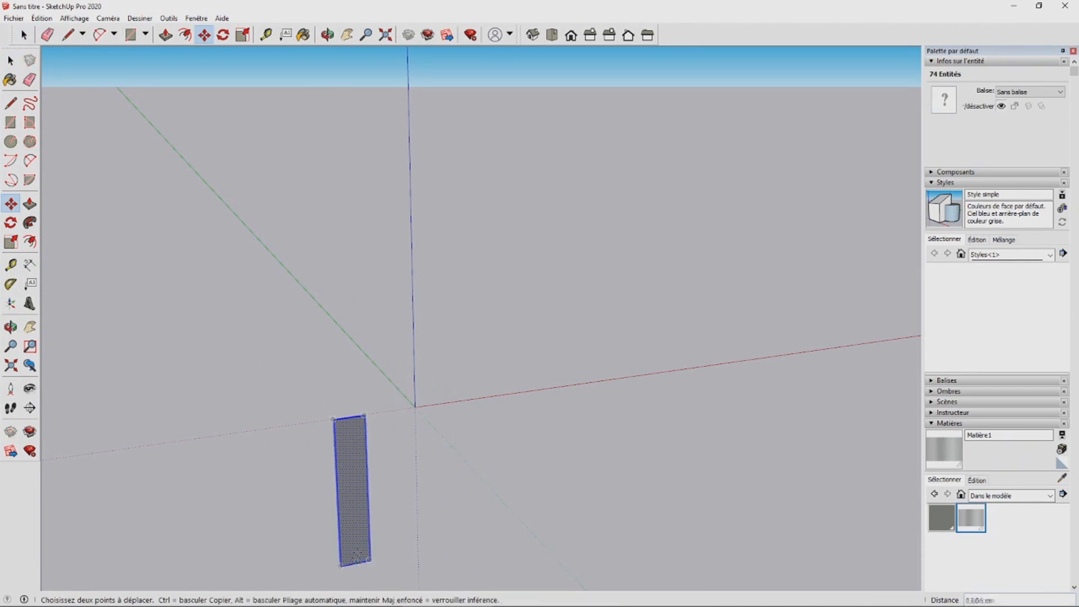
pyautogui.click(429, 410)
# Orbit around the placed LAON panel to check it stands upright at the origin
pyautogui.moveTo(251, 402); pyautogui.dragTo(843, 515, button='middle')
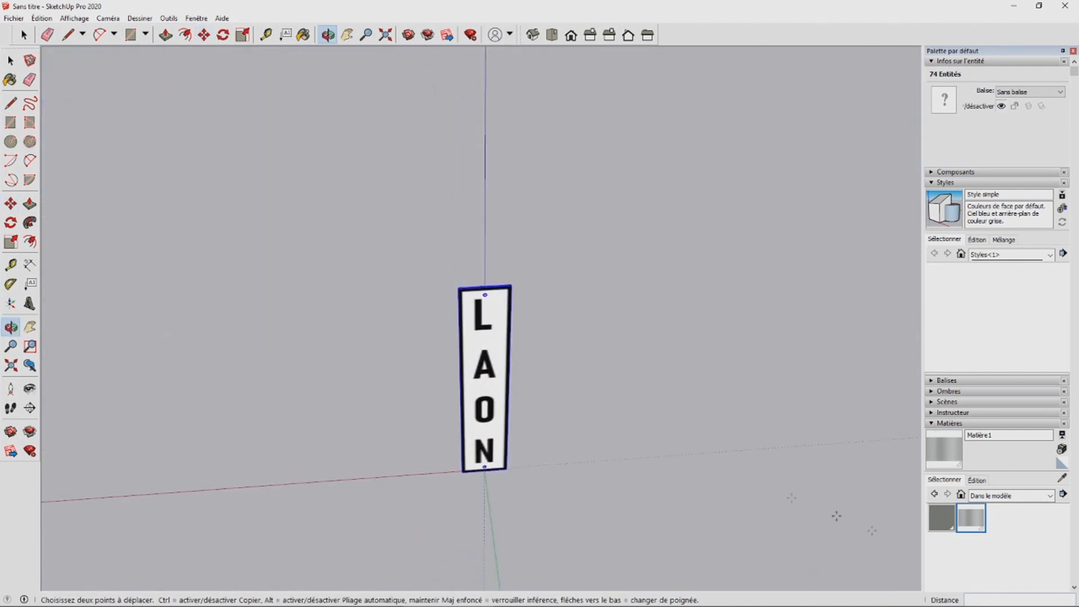
pyautogui.scroll(2, 544, 400)
pyautogui.moveTo(554, 384); pyautogui.dragTo(534, 491, button='middle')
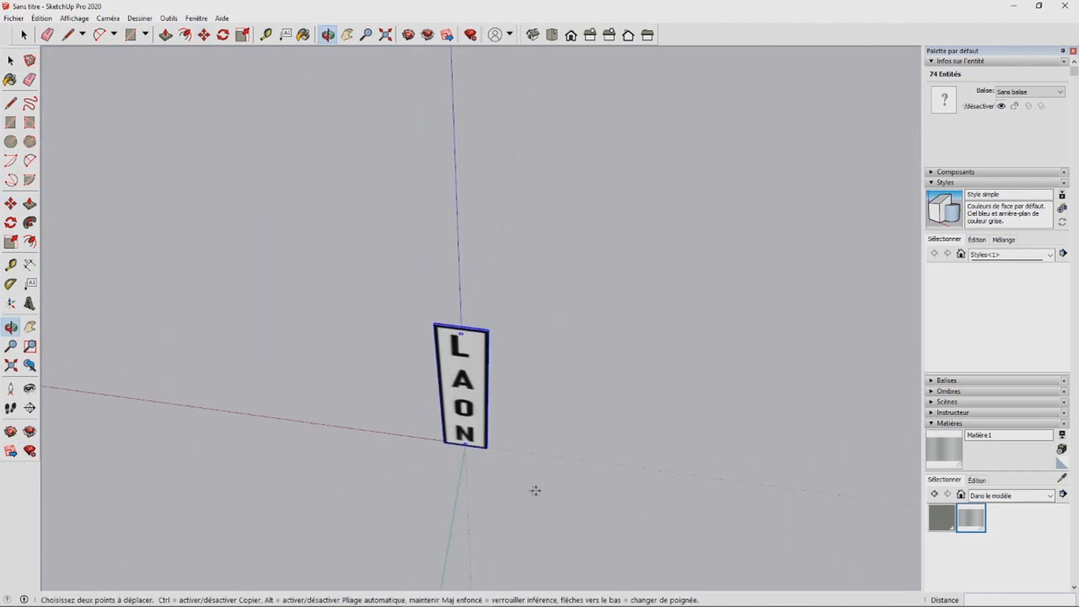
pyautogui.scroll(2, 509, 444)
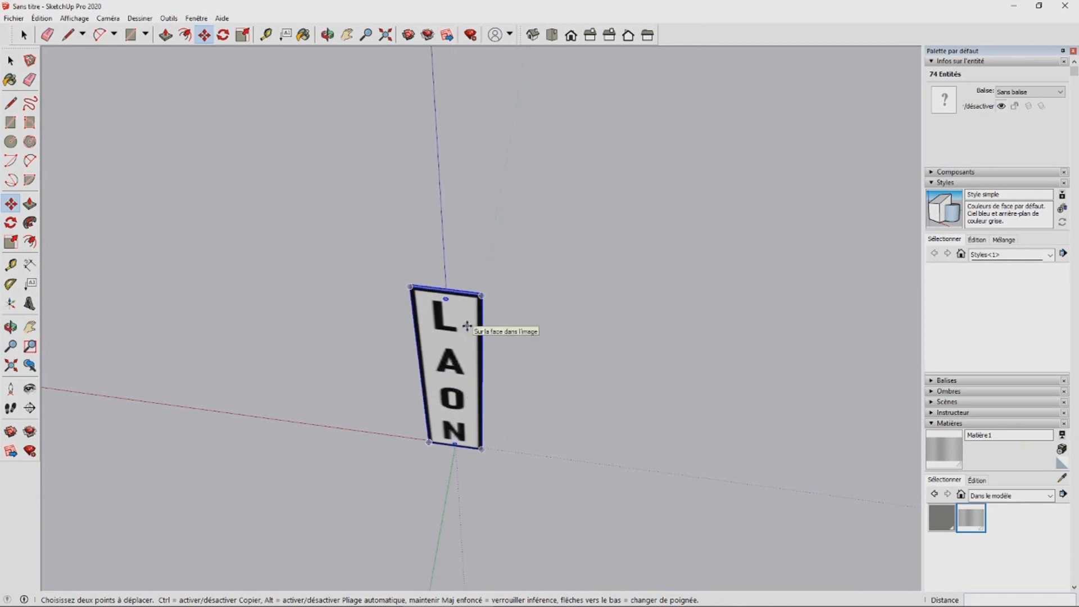
pyautogui.moveTo(467, 326); pyautogui.dragTo(442, 197, button='middle')
pyautogui.press('m')
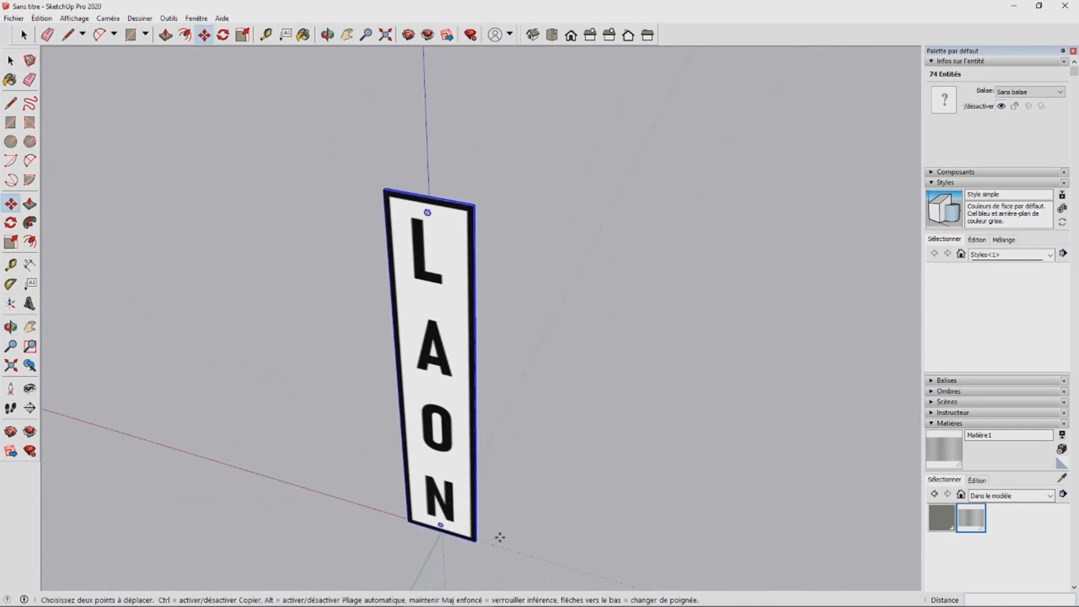
pyautogui.moveTo(498, 535); pyautogui.dragTo(386, 493, button='middle')
# Clear the selection and orbit to view the finished panel
pyautogui.press('space')
pyautogui.click(357, 205)
pyautogui.moveTo(357, 205); pyautogui.dragTo(682, 241, button='middle')
pyautogui.click(522, 385)
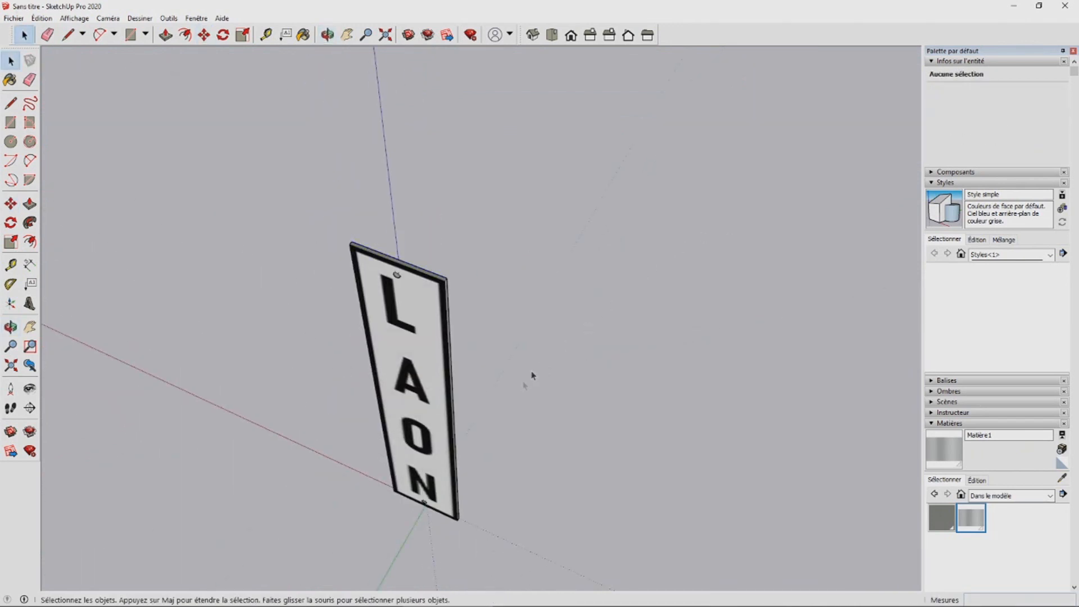
pyautogui.moveTo(523, 385); pyautogui.dragTo(628, 306, button='middle')
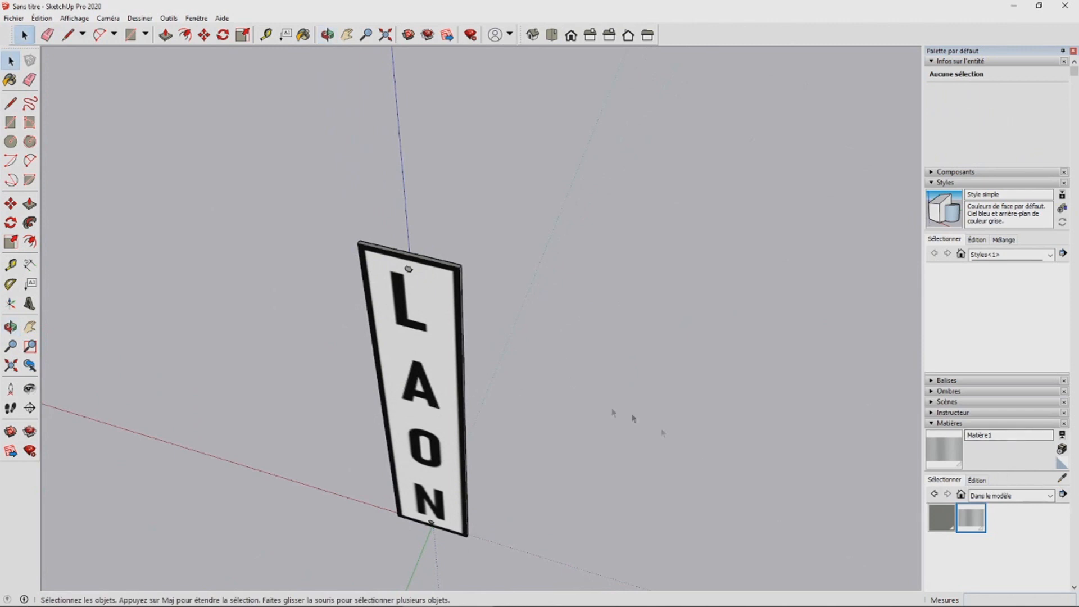
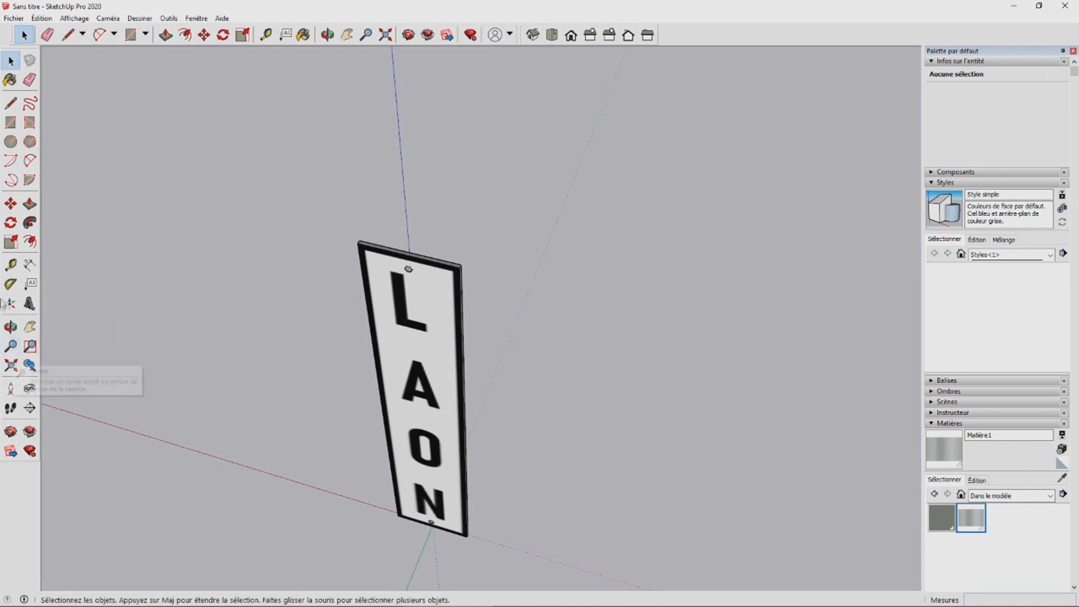
# Orbit around the LAON sign and select all 74 of its entities with Ctrl+A
pyautogui.moveTo(377, 375); pyautogui.dragTo(626, 369, button='middle')
pyautogui.hotkey('ctrl', 'a')
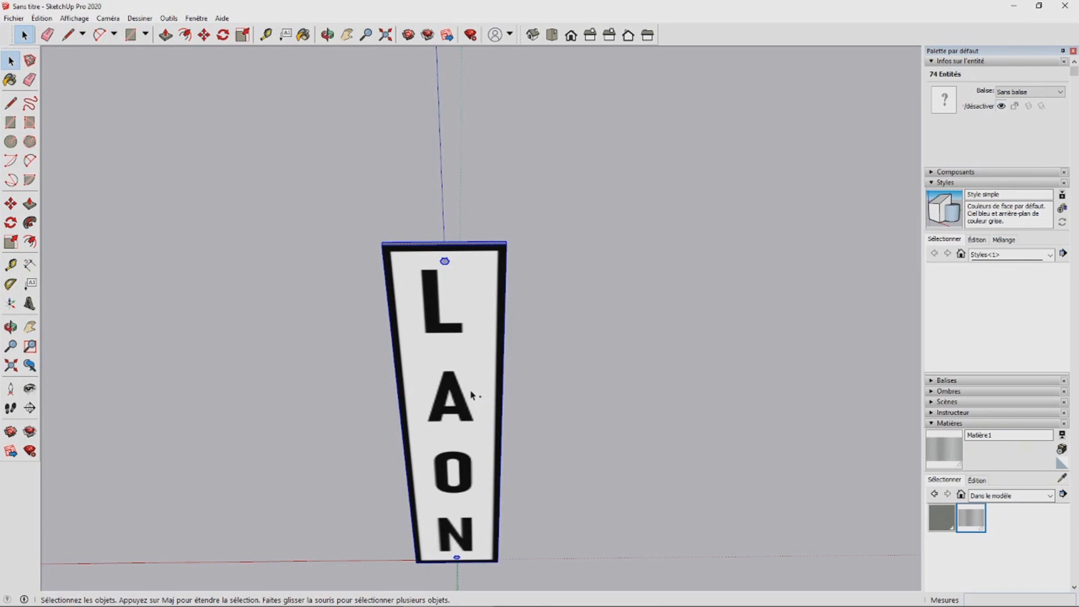
# Explode the sign group with Éclater and paint the Laon texture onto its back face
pyautogui.rightClick(471, 391)
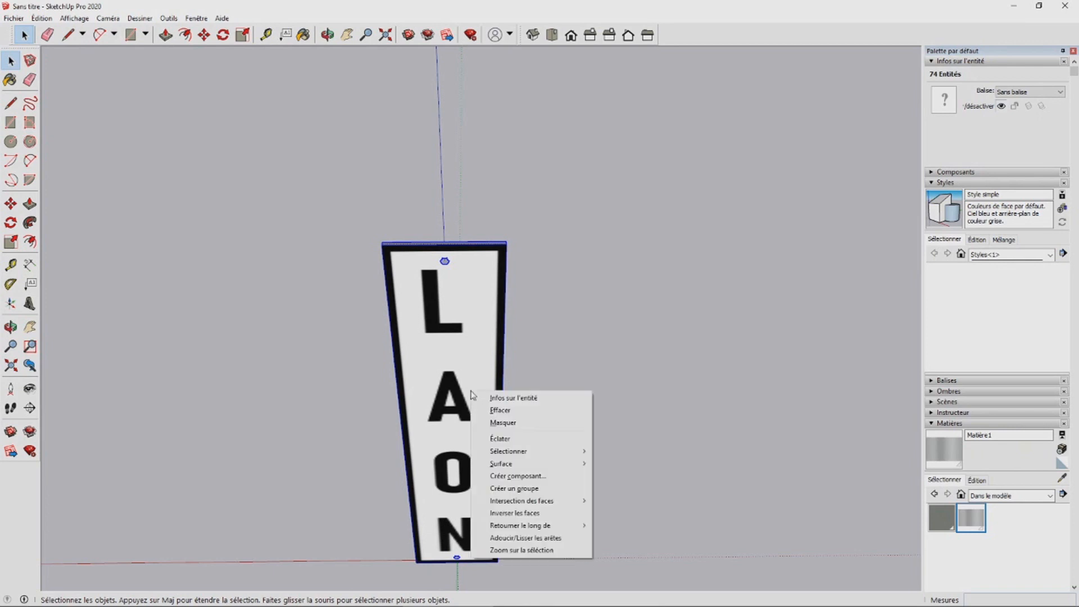
pyautogui.click(509, 438)
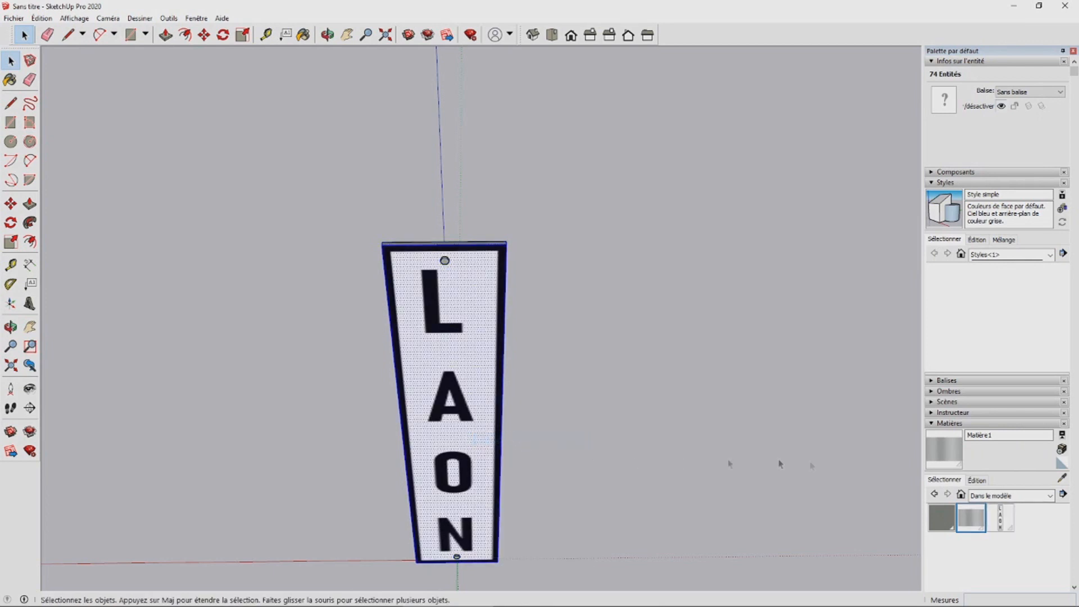
pyautogui.click(1009, 526)
pyautogui.moveTo(513, 440); pyautogui.dragTo(424, 268, button='middle')
pyautogui.click(425, 268)
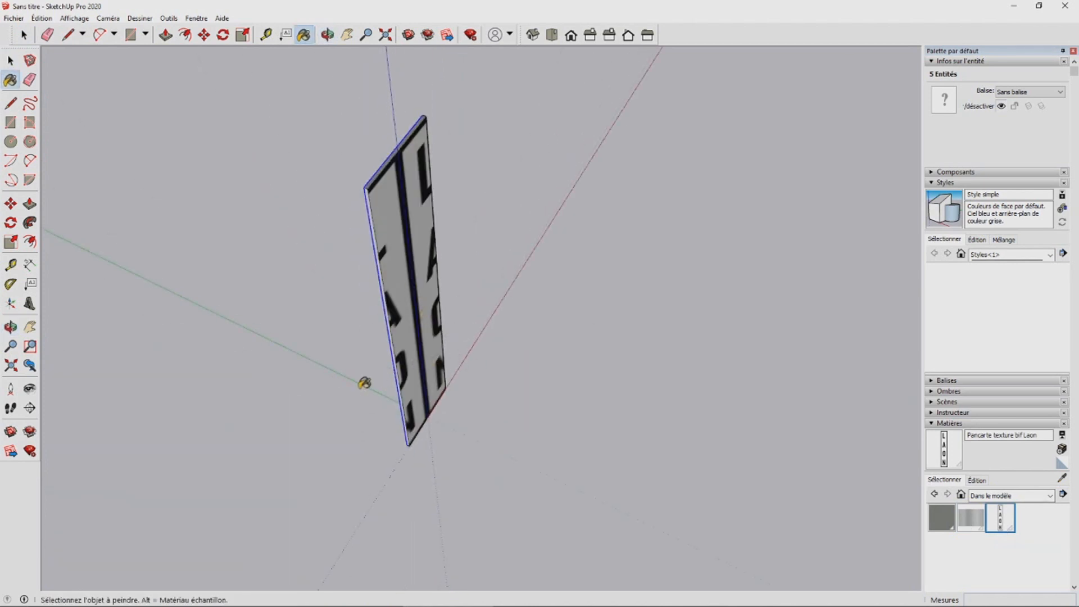
# Undo the back-face painting, orbit back to the LAON front and clear the selection
pyautogui.hotkey('ctrl', 'a')
pyautogui.hotkey('ctrl', 'z')
pyautogui.moveTo(413, 407)
pyautogui.mouseDown(button='middle')
pyautogui.moveTo(915, 361)
pyautogui.moveTo(730, 368)
pyautogui.mouseUp(button='middle')
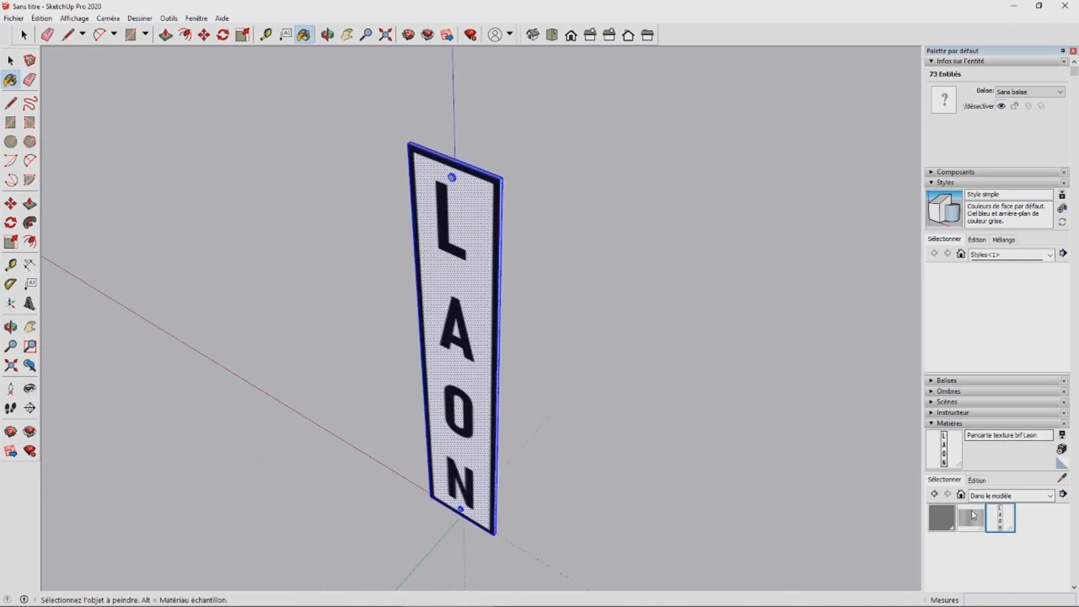
pyautogui.scroll(2, 607, 314)
pyautogui.moveTo(600, 236)
pyautogui.mouseDown(button='middle')
pyautogui.moveTo(354, 356)
pyautogui.moveTo(706, 320)
pyautogui.moveTo(861, 384)
pyautogui.moveTo(1028, 240)
pyautogui.moveTo(408, 333)
pyautogui.mouseUp(button='middle')
pyautogui.scroll(-2, 430, 361)
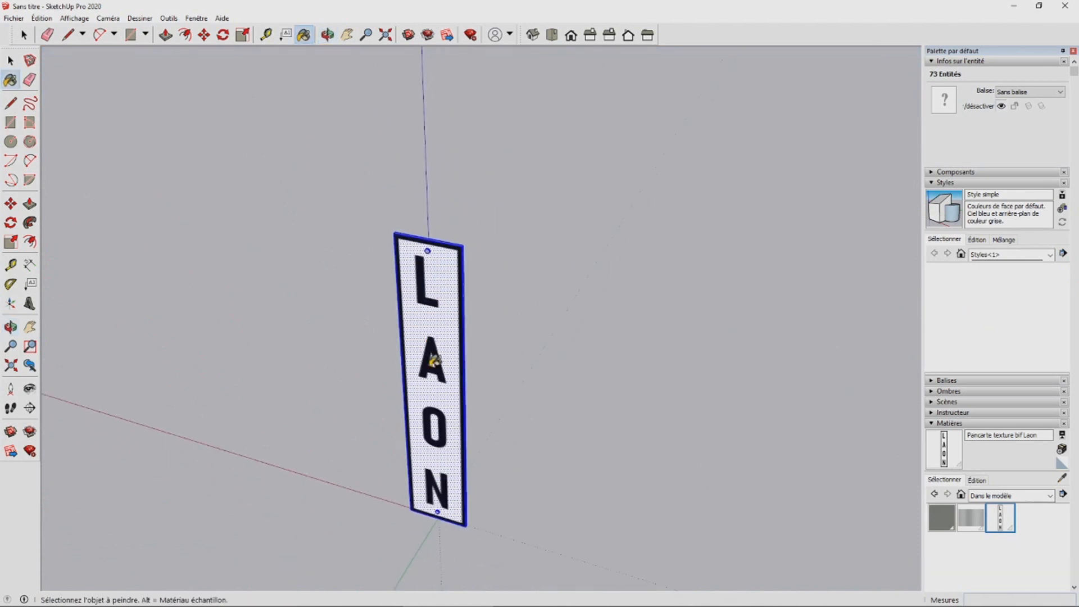
pyautogui.click(25, 36)
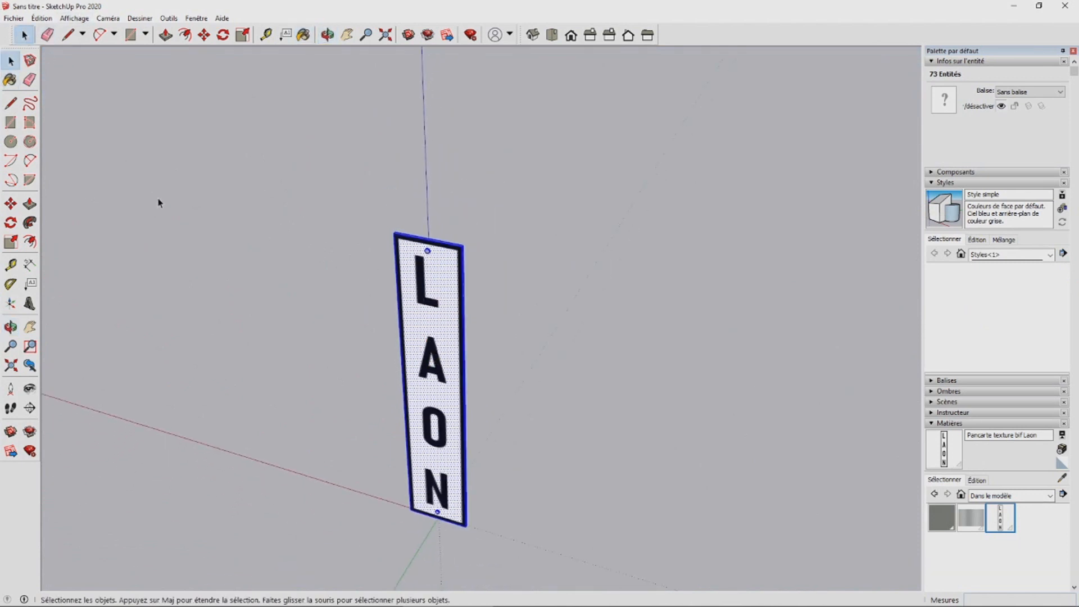
pyautogui.scroll(1, 161, 200)
pyautogui.click(161, 200)
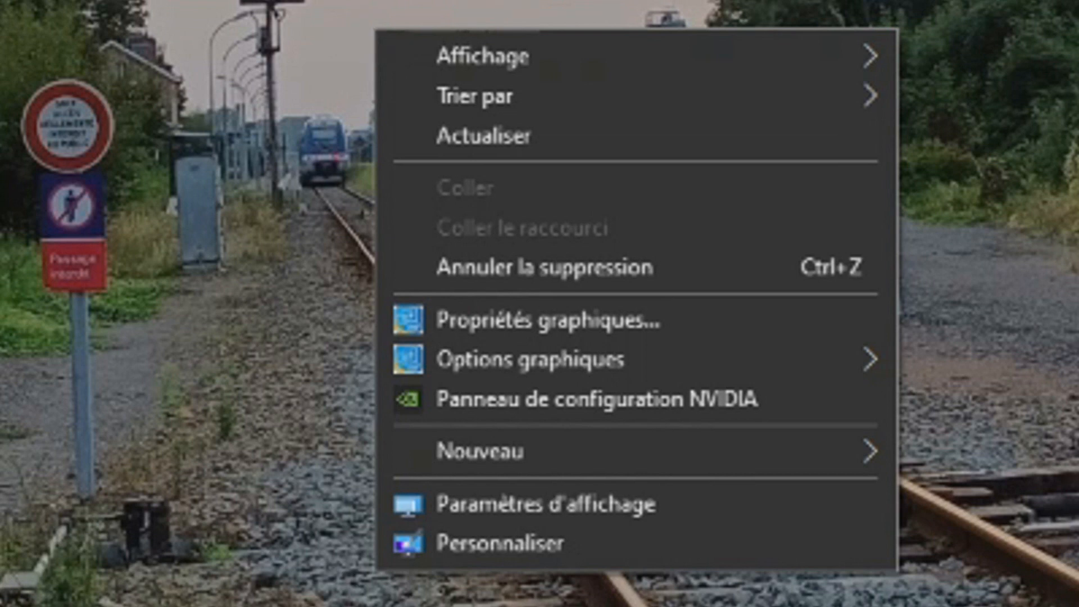
# Create a new desktop folder and name it after the user
pyautogui.moveTo(837, 466)
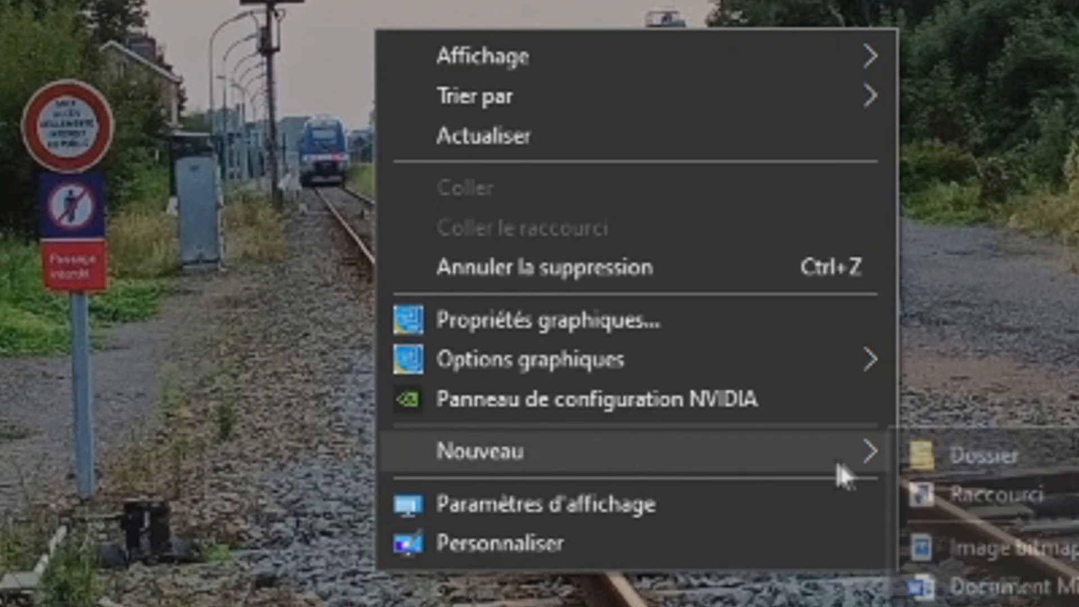
pyautogui.click(921, 469)
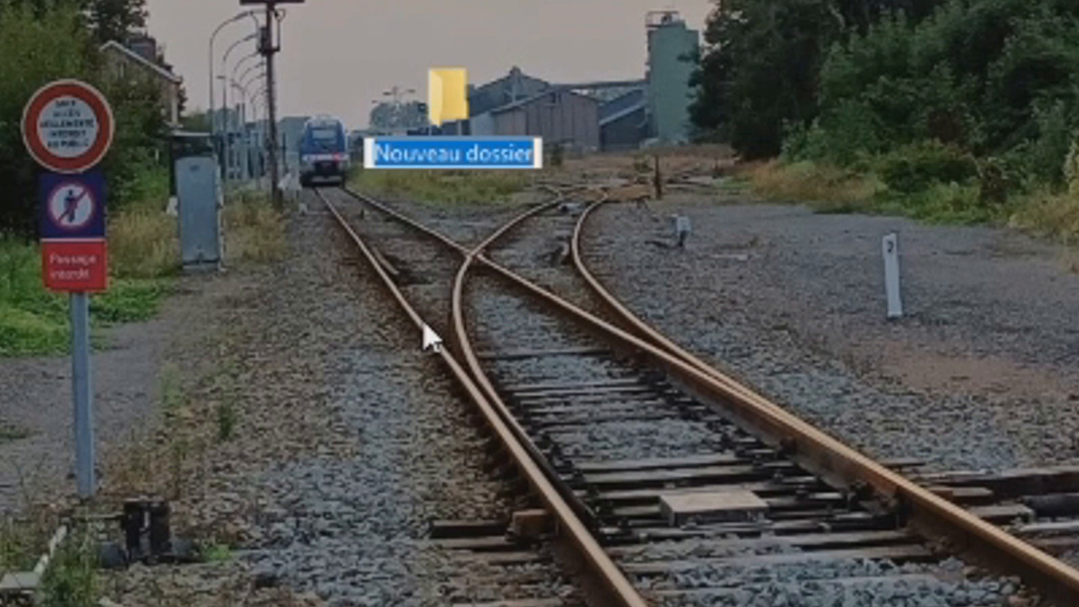
pyautogui.write('Mr Victo')
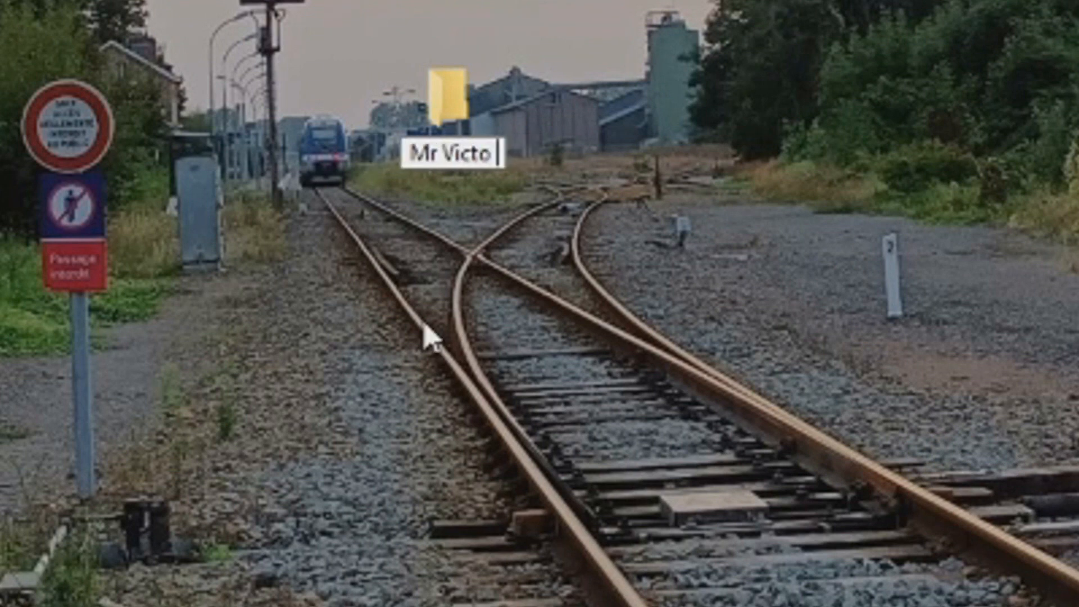
pyautogui.press('BackSpace')
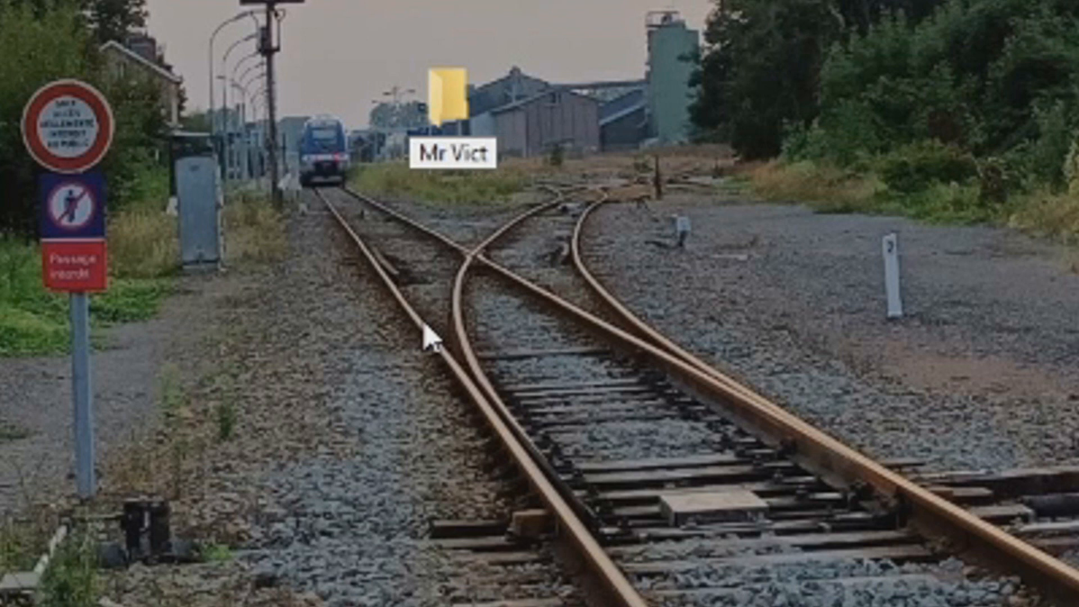
pyautogui.write('op')
pyautogui.press('BackSpace')
pyautogui.write('r')
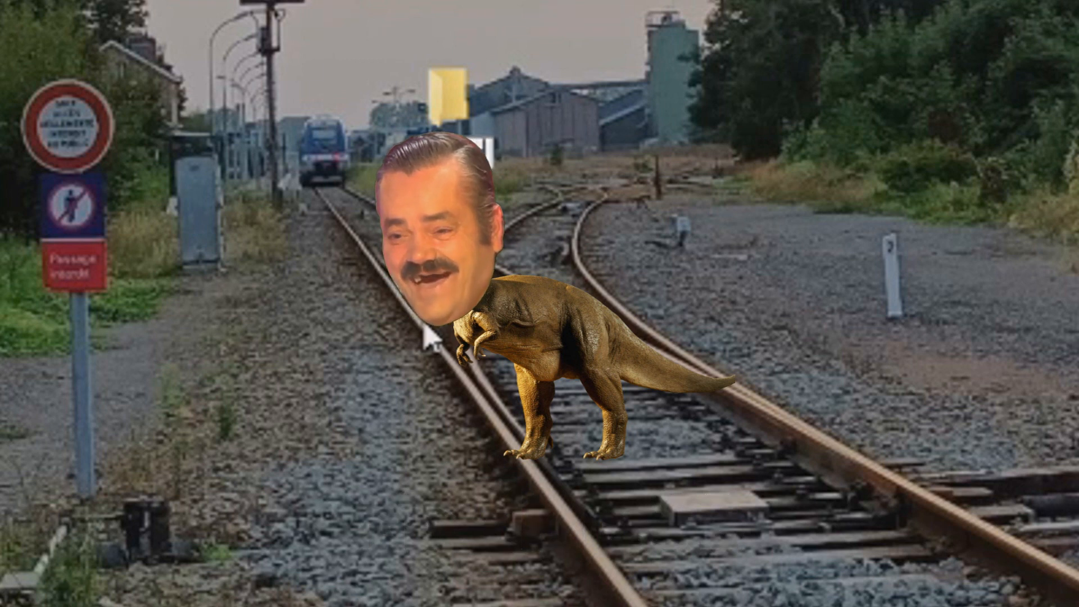
pyautogui.press('BackSpace')
pyautogui.press('BackSpace')
pyautogui.press('BackSpace')
pyautogui.press('BackSpace')
pyautogui.press('BackSpace')
pyautogui.press('BackSpace')
pyautogui.write('dino02')
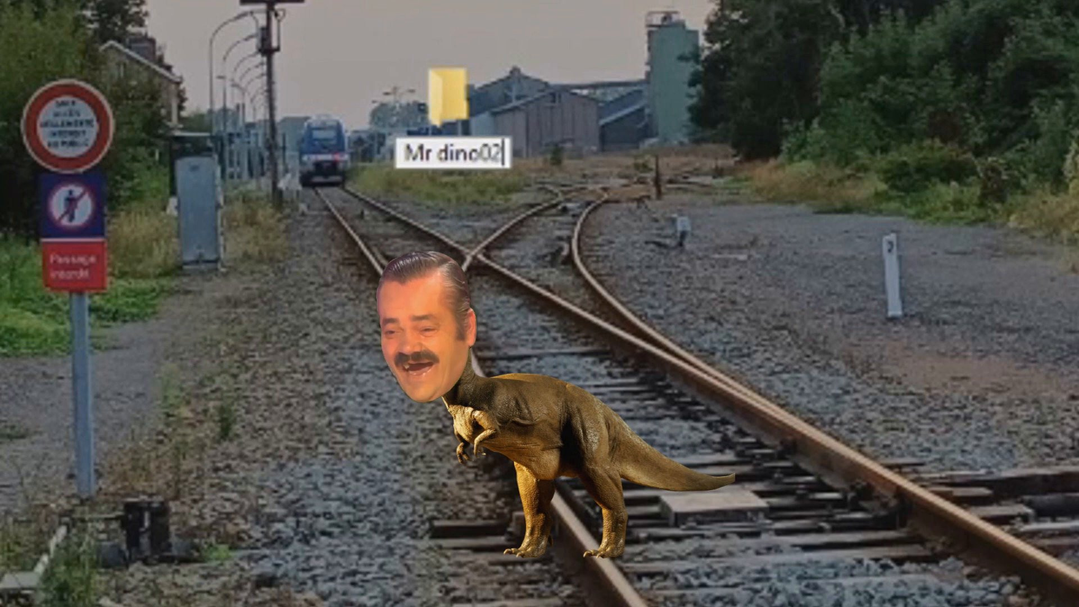
pyautogui.press('BackSpace')
pyautogui.press('BackSpace')
pyautogui.press('BackSpace')
pyautogui.press('BackSpace')
pyautogui.press('BackSpace')
pyautogui.press('BackSpace')
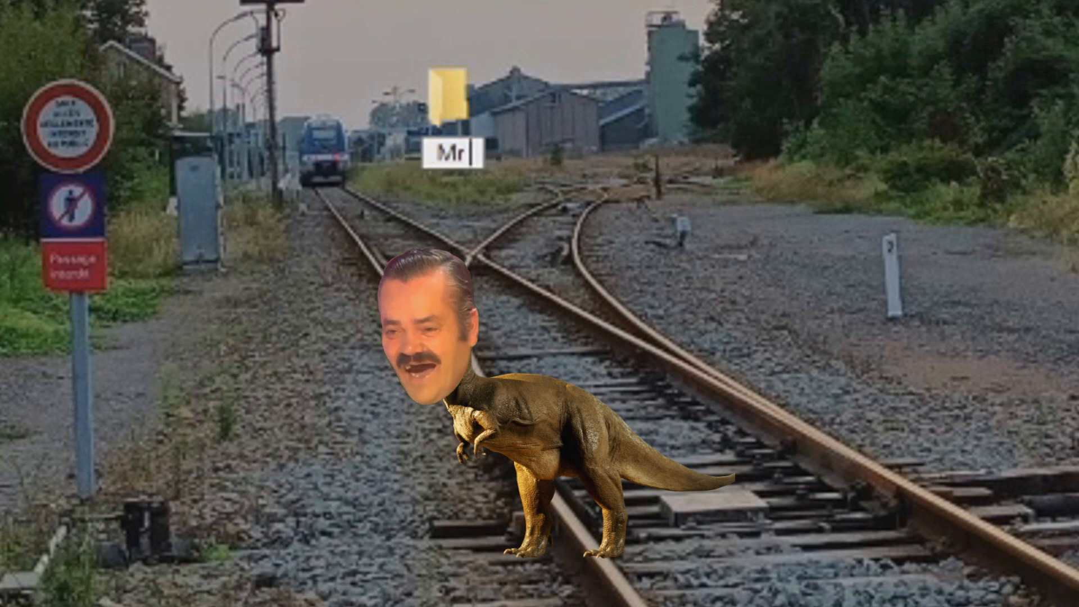
pyautogui.write('Victor')
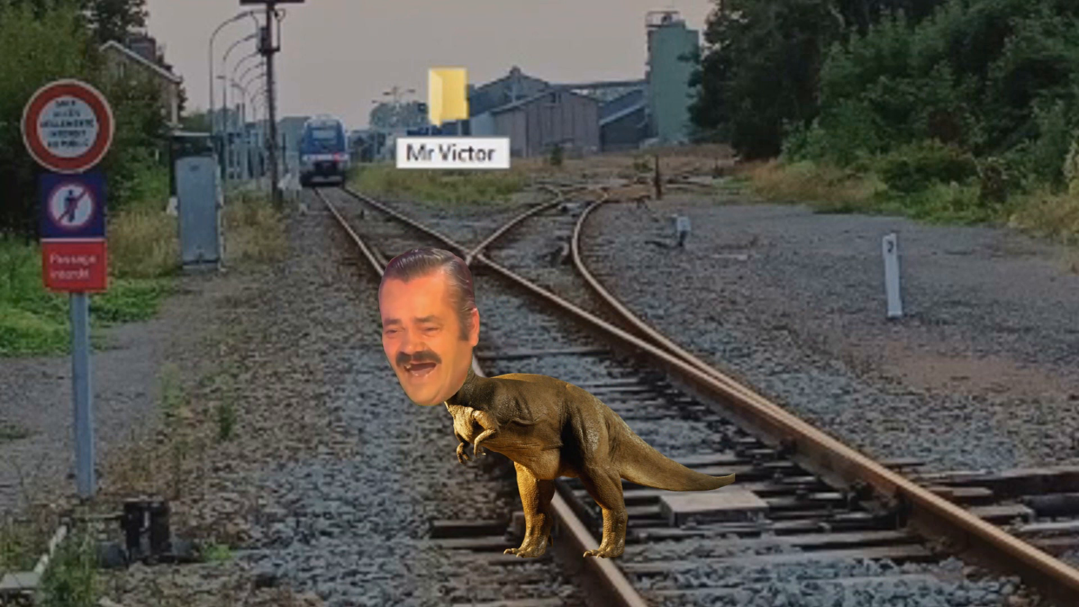
pyautogui.press('Return')
# Open the newly named folder in File Explorer
pyautogui.click(422, 324)
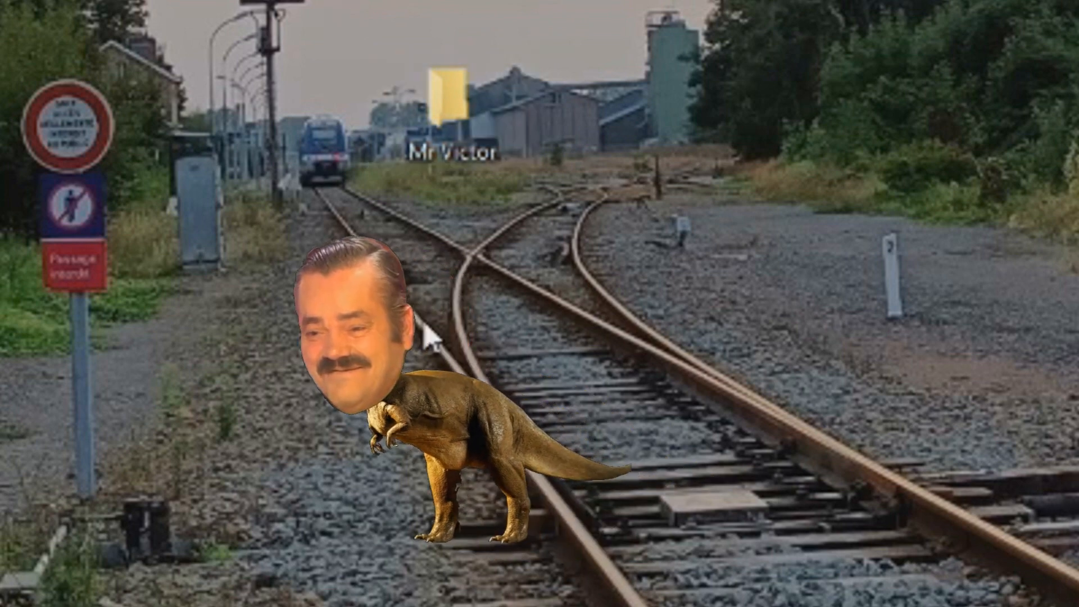
pyautogui.doubleClick(435, 140)
pyautogui.rightClick(319, 168)
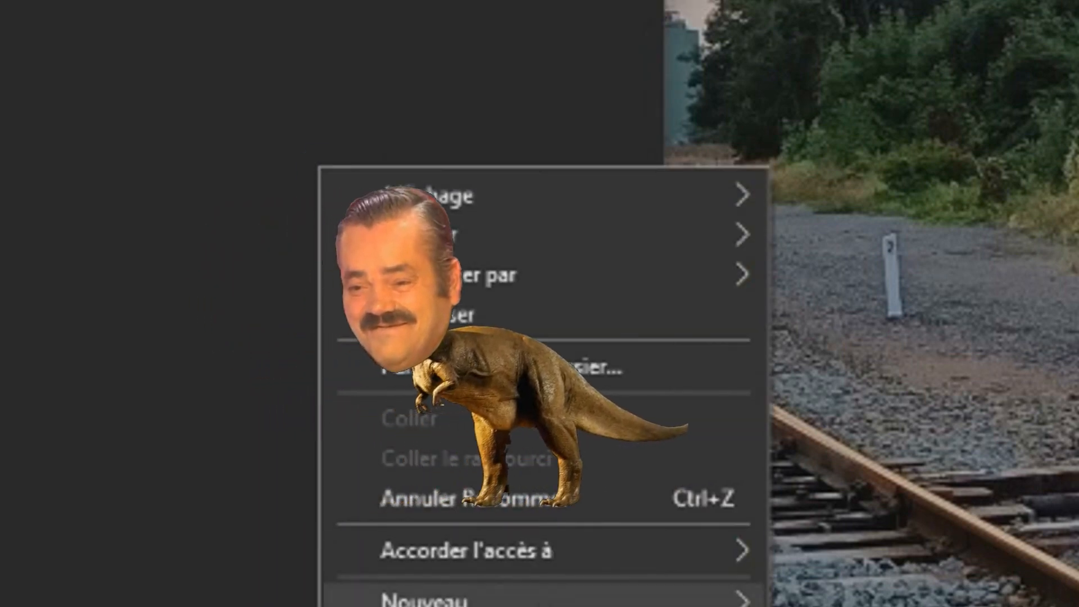
# Create 3dc and dae subfolders inside the user's folder
pyautogui.moveTo(539, 604)
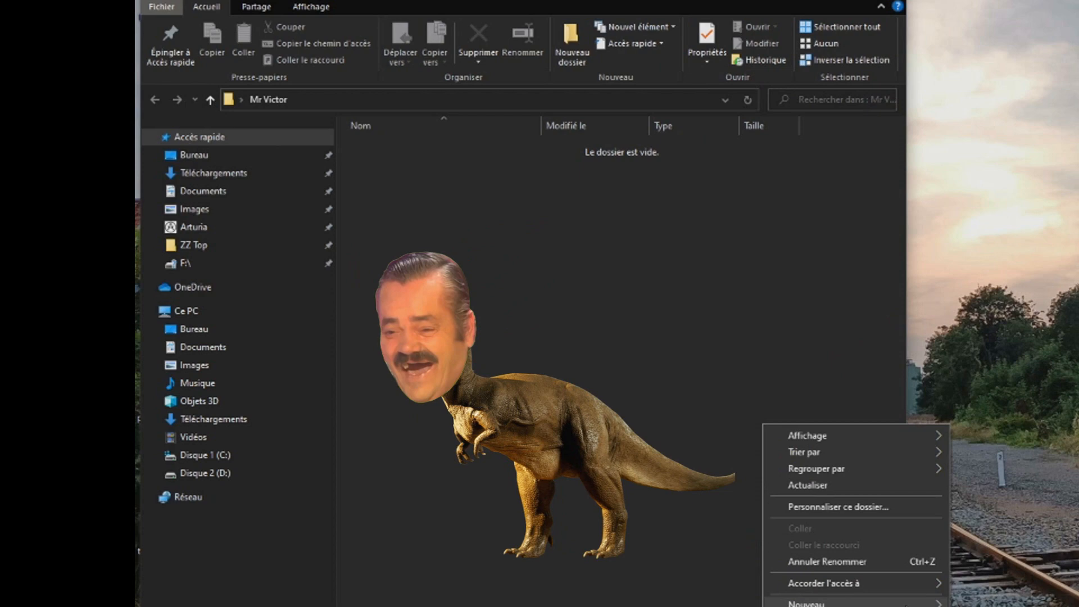
pyautogui.click(983, 604)
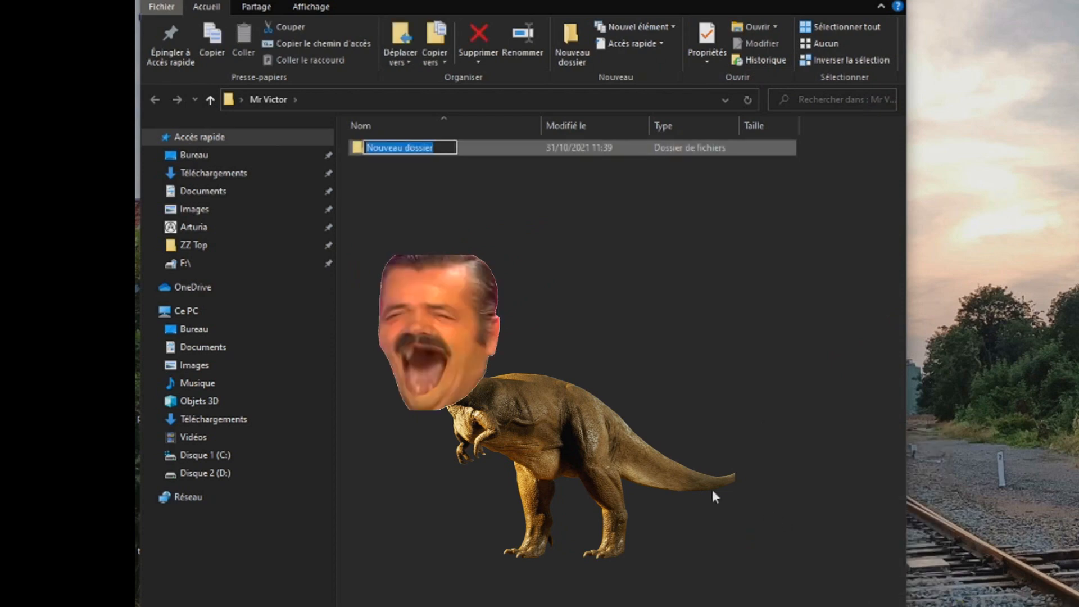
pyautogui.rightClick(764, 424)
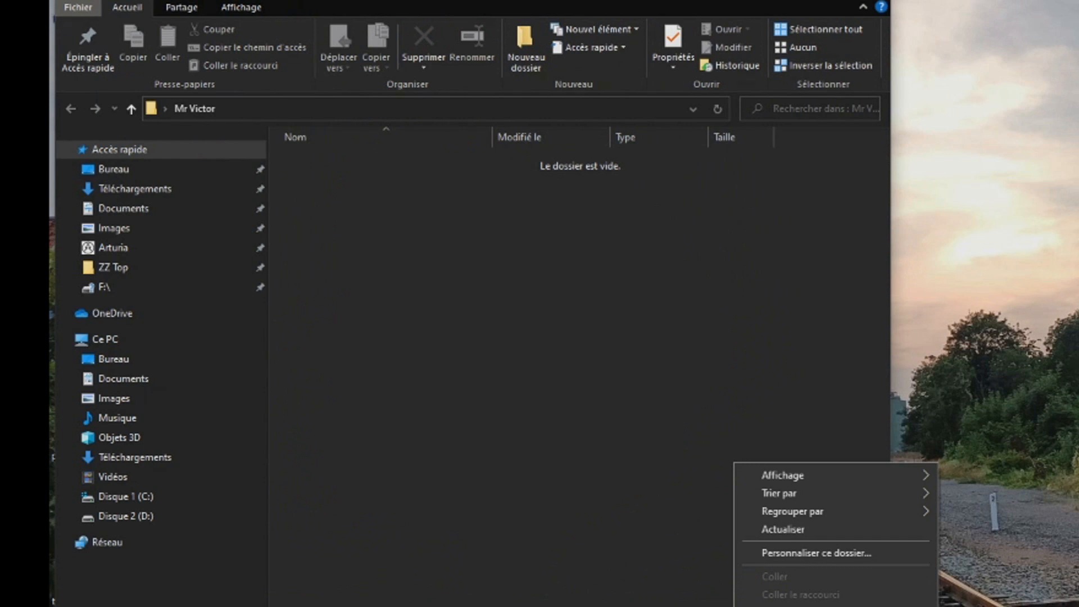
pyautogui.click(796, 604)
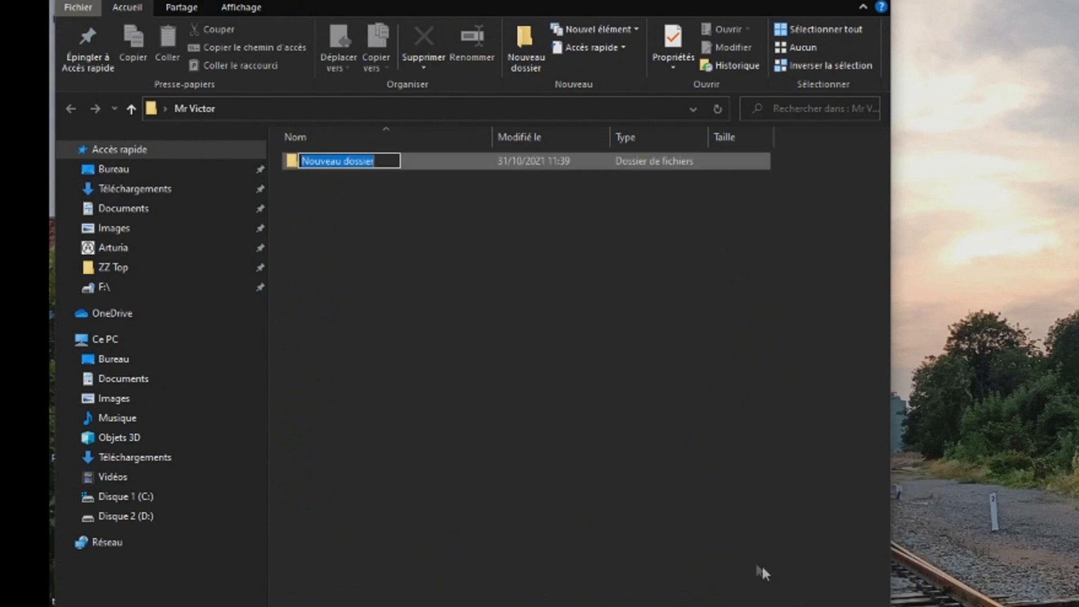
pyautogui.write('3')
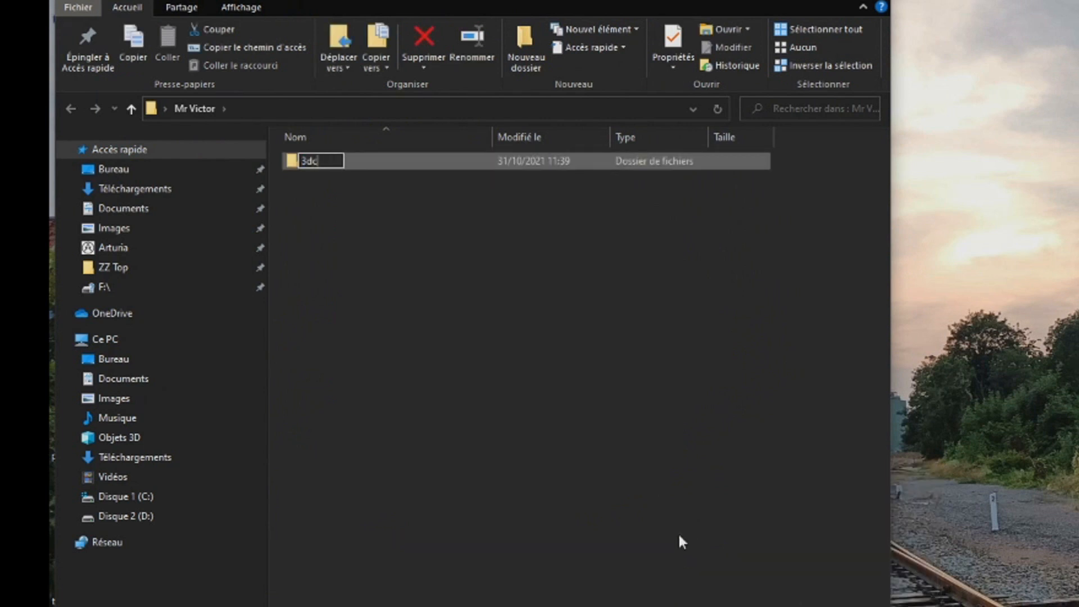
pyautogui.write('dc')
pyautogui.press('Return')
pyautogui.click(666, 529)
pyautogui.rightClick(667, 531)
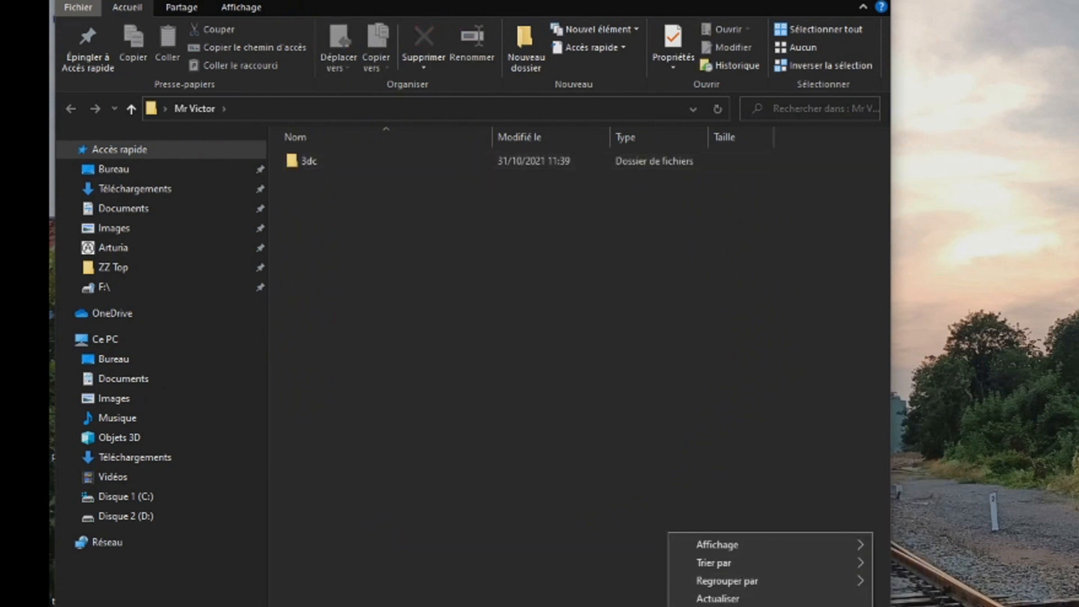
pyautogui.click(916, 570)
pyautogui.write('de')
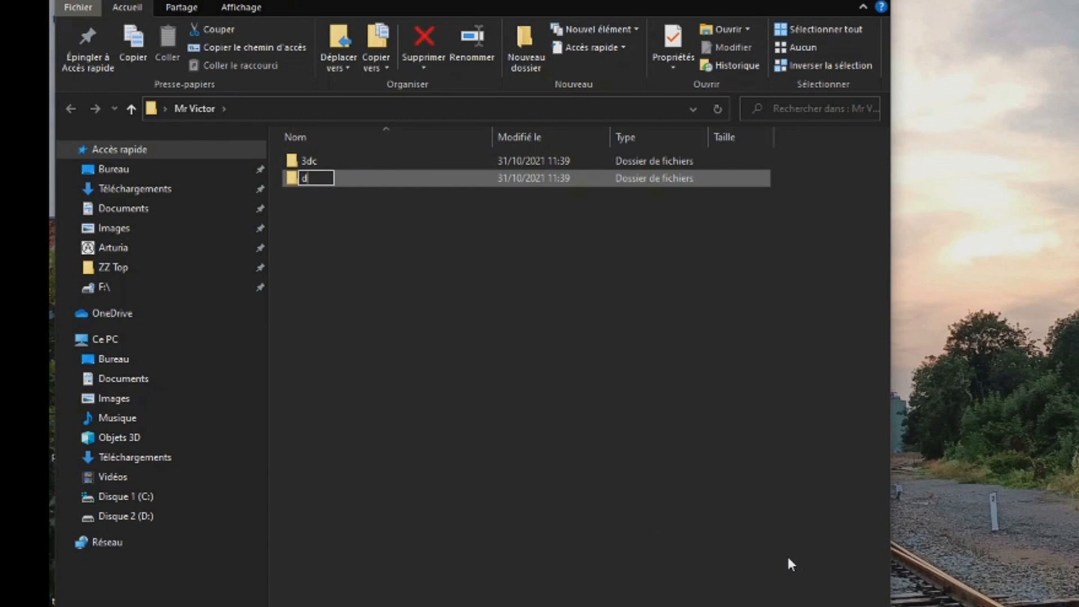
pyautogui.press('Return')
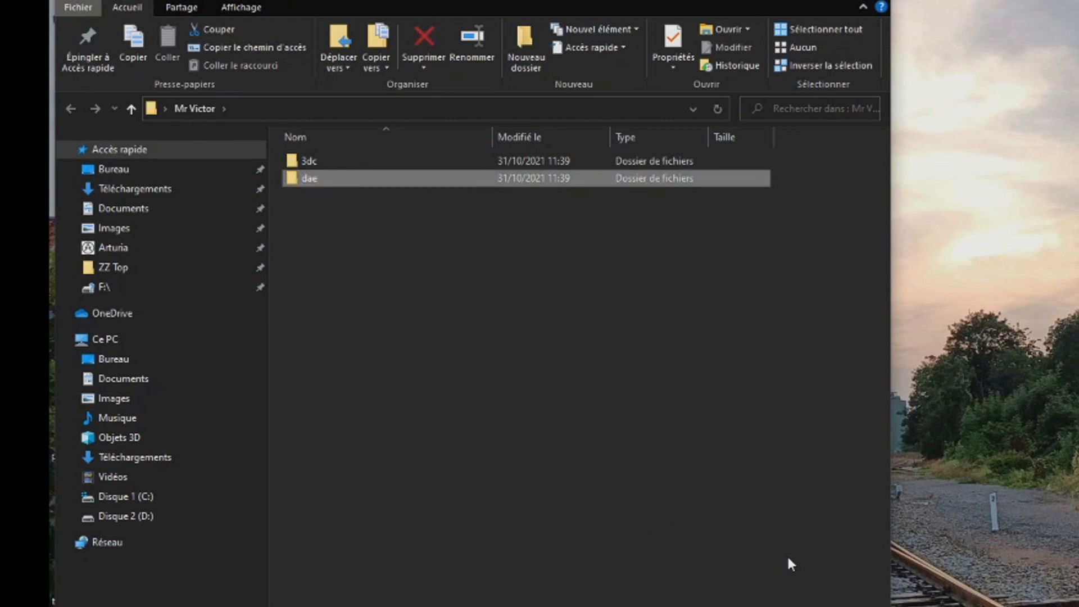
# Add 3ds and ts subfolders, then open the ts folder
pyautogui.rightClick(786, 554)
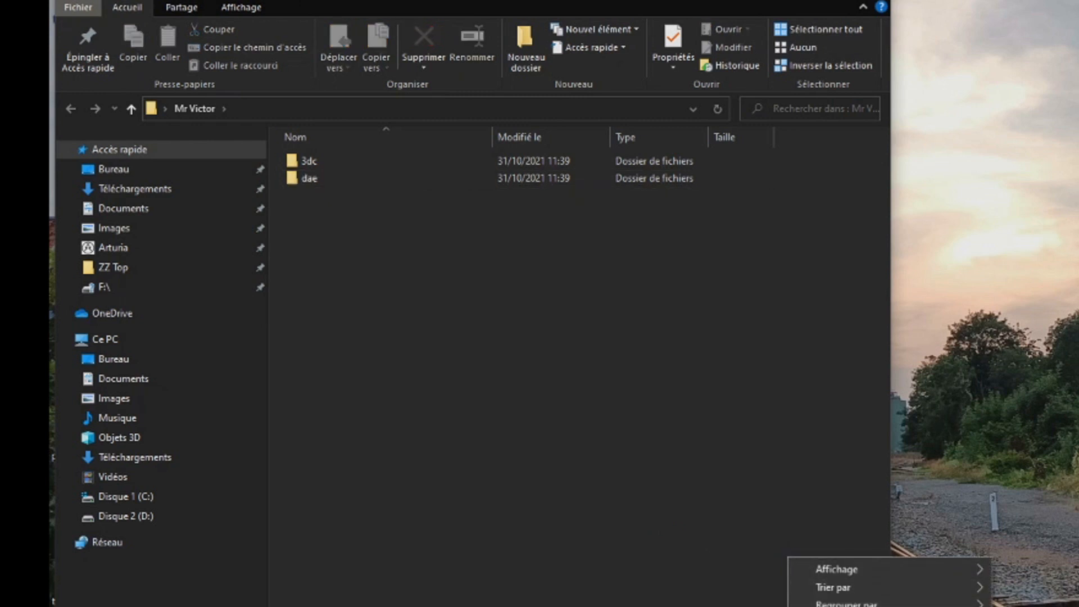
pyautogui.click(1017, 600)
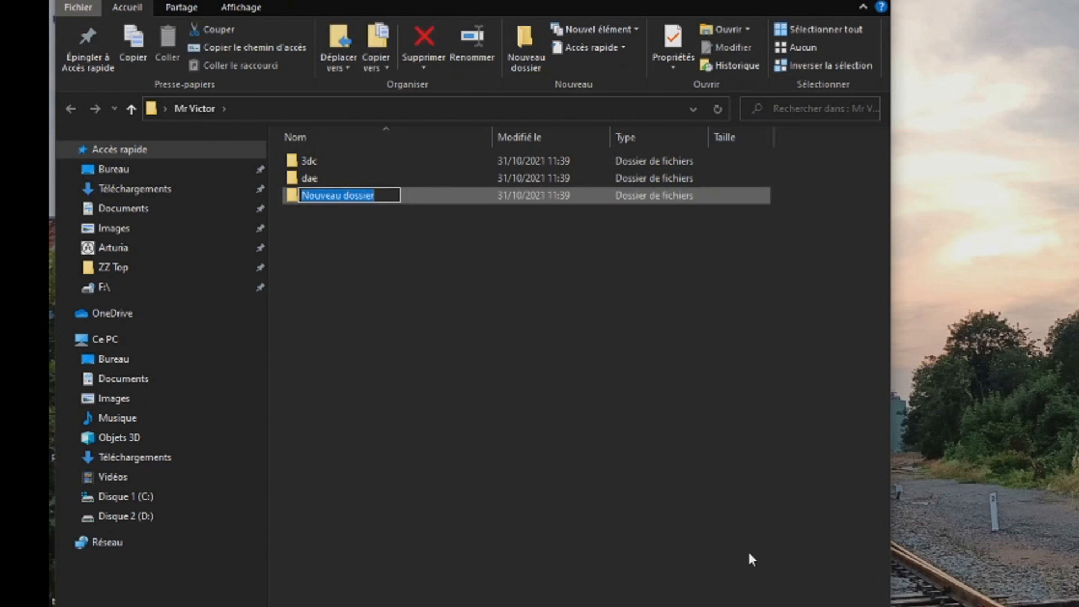
pyautogui.write('3ds')
pyautogui.press('Return')
pyautogui.rightClick(740, 551)
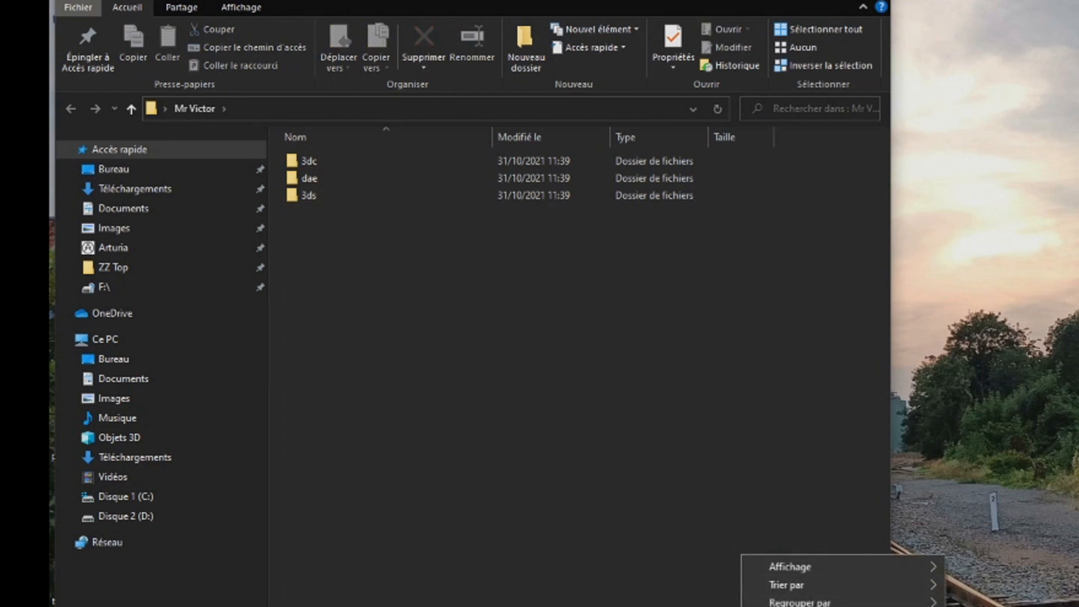
pyautogui.click(1005, 594)
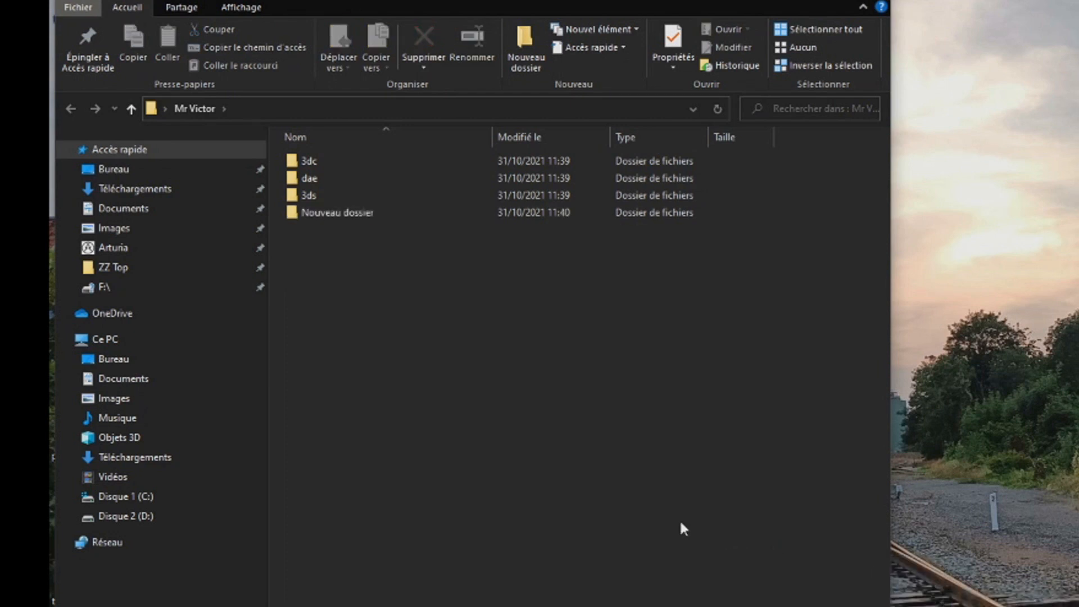
pyautogui.write('f')
pyautogui.press('Return')
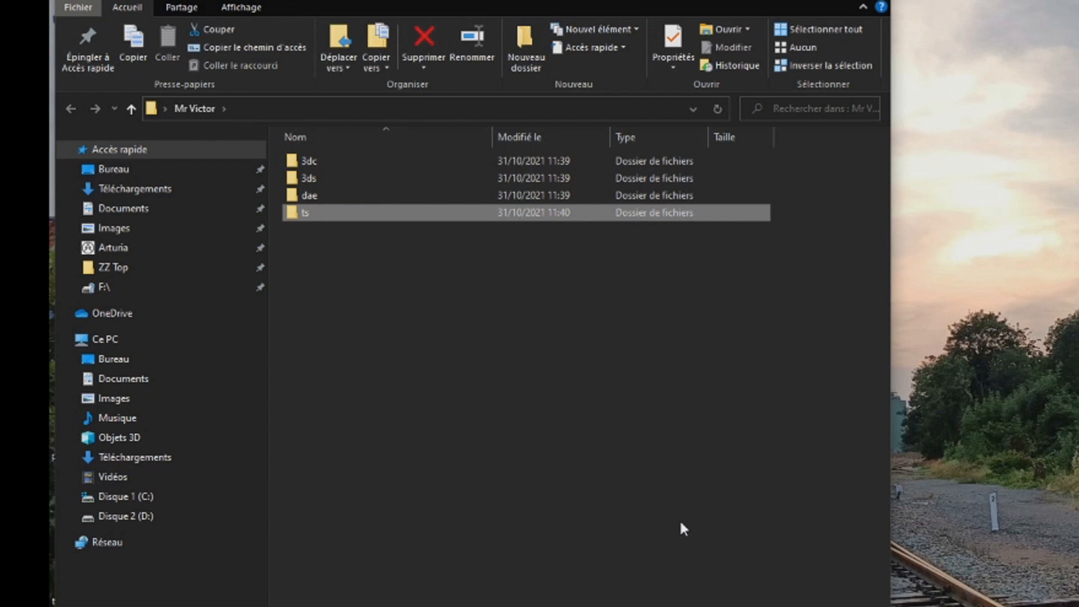
pyautogui.press('Return')
# Create an empty Textures folder inside ts
pyautogui.rightClick(681, 523)
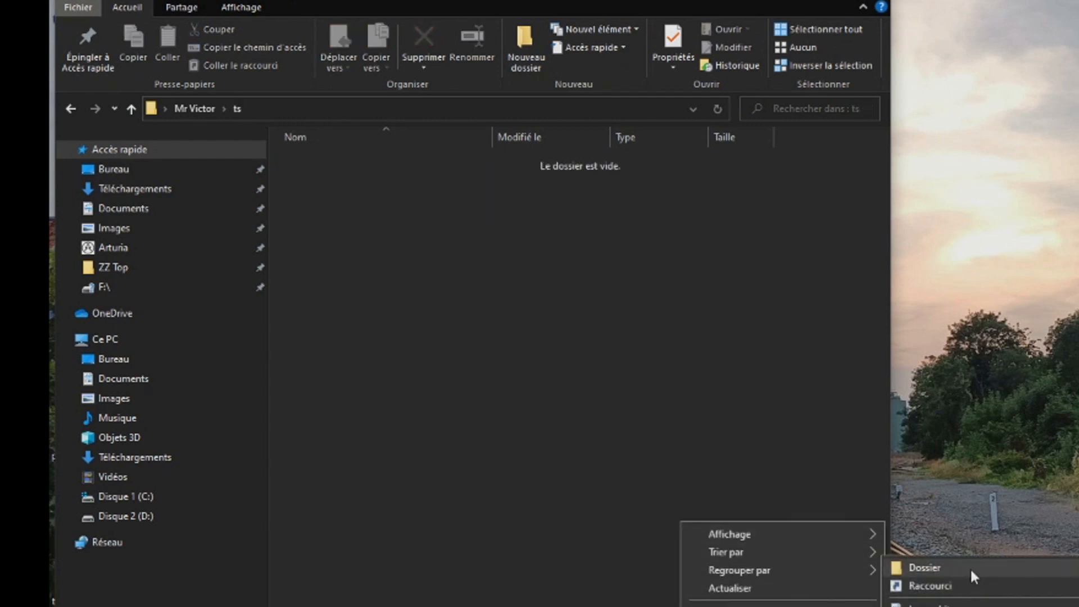
pyautogui.click(955, 569)
pyautogui.write('1')
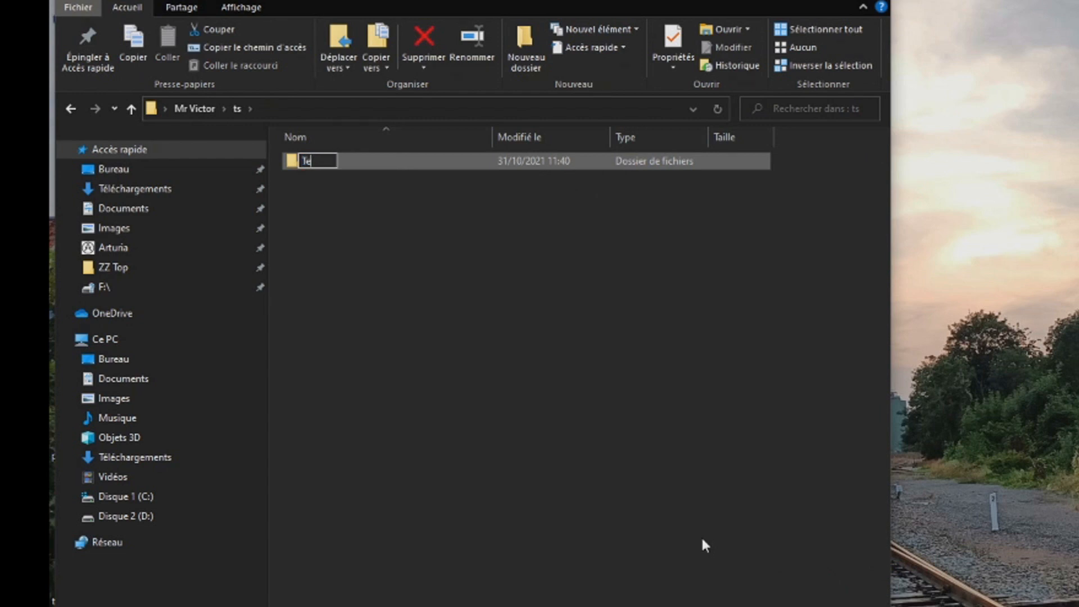
pyautogui.write('extures')
pyautogui.press('Return')
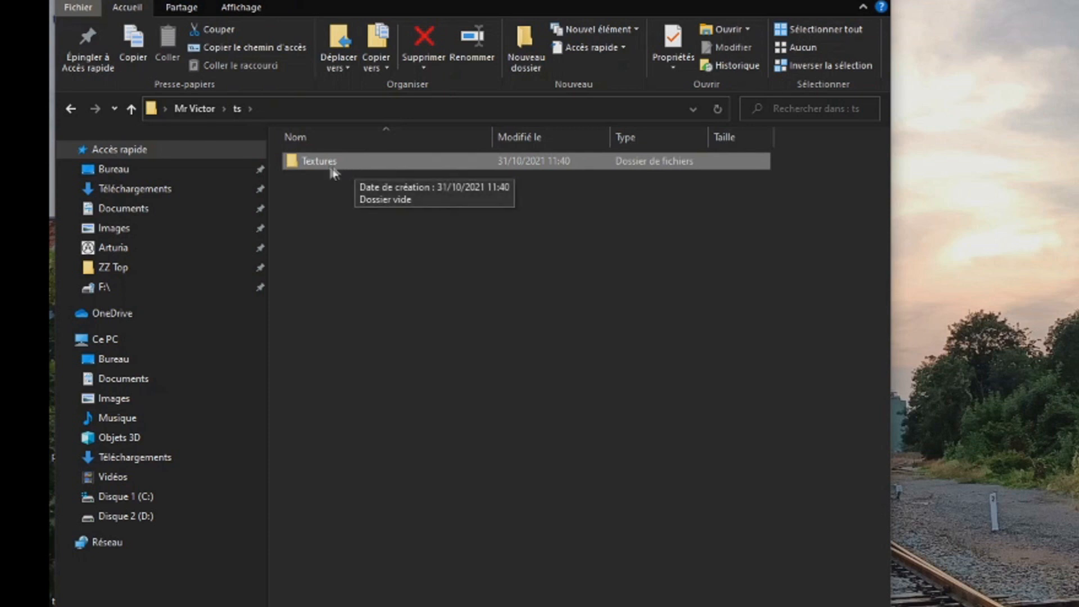
pyautogui.click(355, 201)
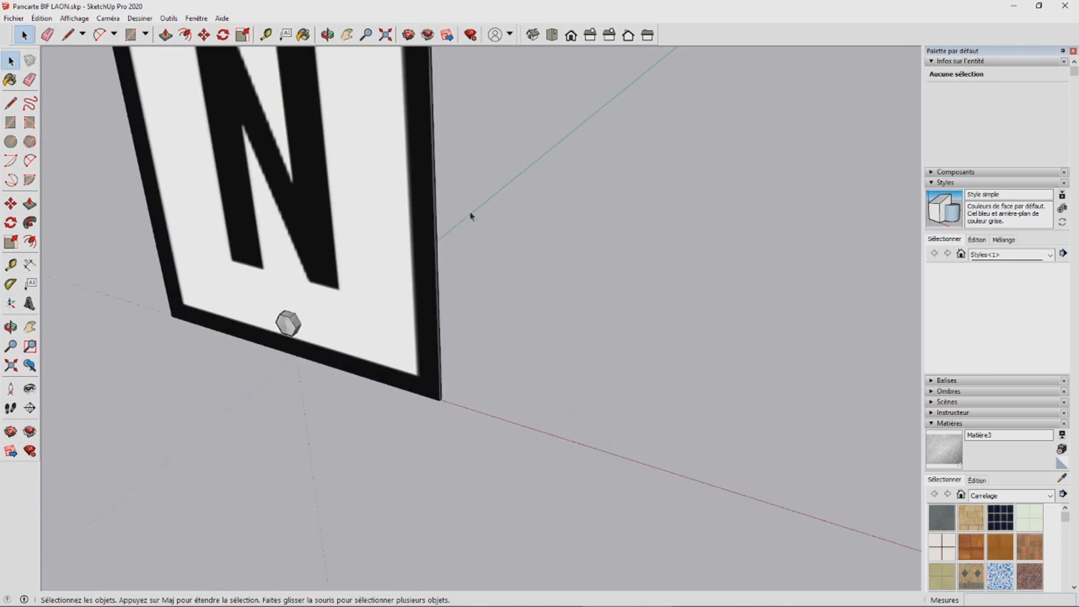
pyautogui.moveTo(469, 217)
pyautogui.mouseDown(button='middle')
pyautogui.moveTo(103, 354)
pyautogui.moveTo(257, 419)
pyautogui.moveTo(540, 382)
pyautogui.moveTo(696, 304)
pyautogui.mouseUp(button='middle')
# Close Pancarte BIF LAON.skp, answering Non to the save prompt
pyautogui.scroll(5, 696, 303)
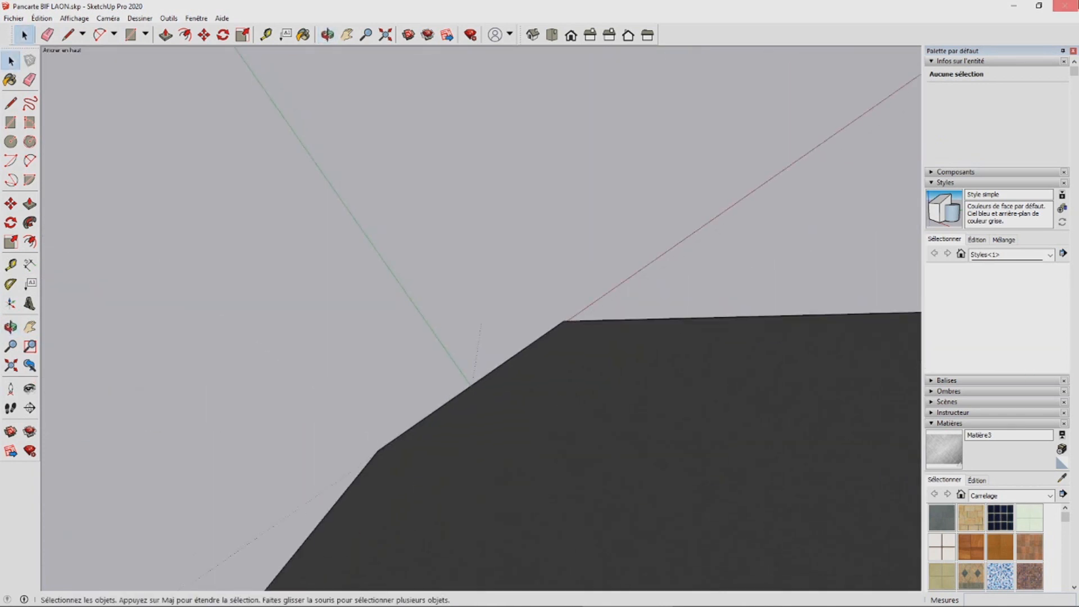
pyautogui.click(1065, 6)
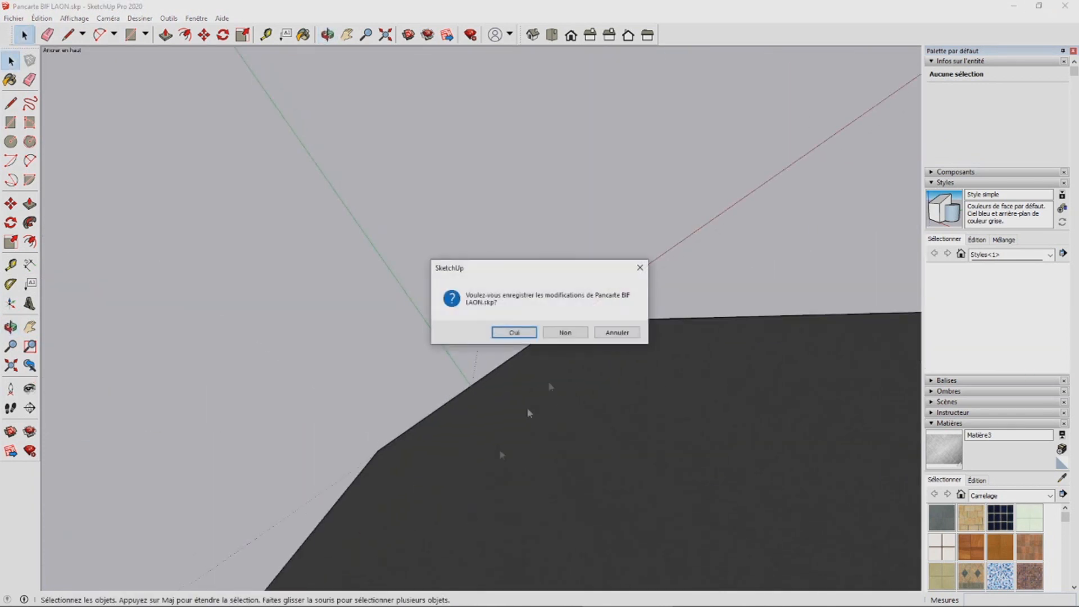
pyautogui.click(565, 333)
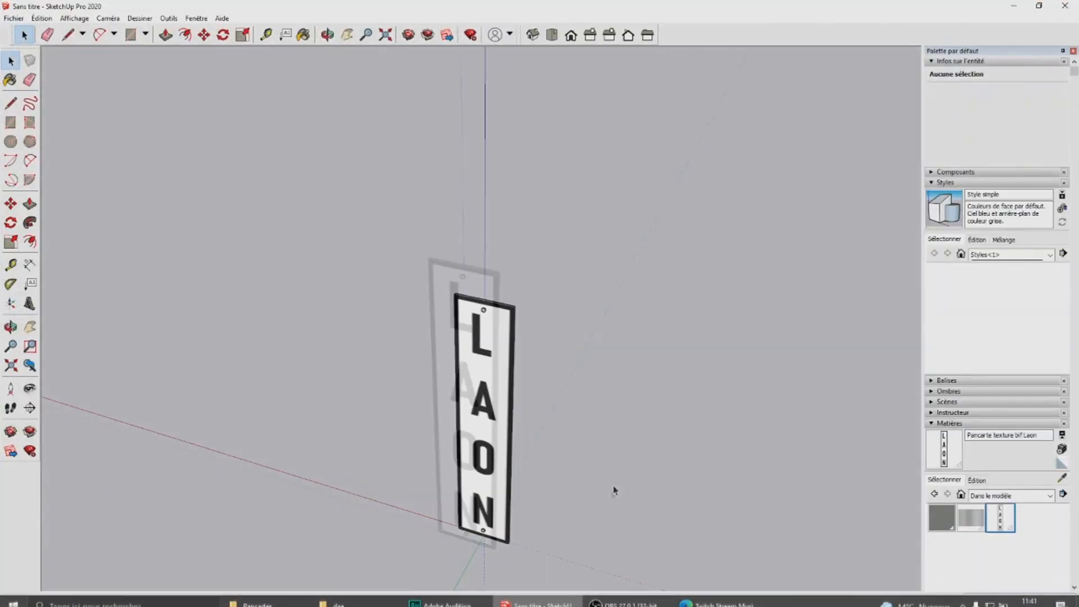
pyautogui.scroll(-3, 568, 402)
pyautogui.scroll(4, 439, 344)
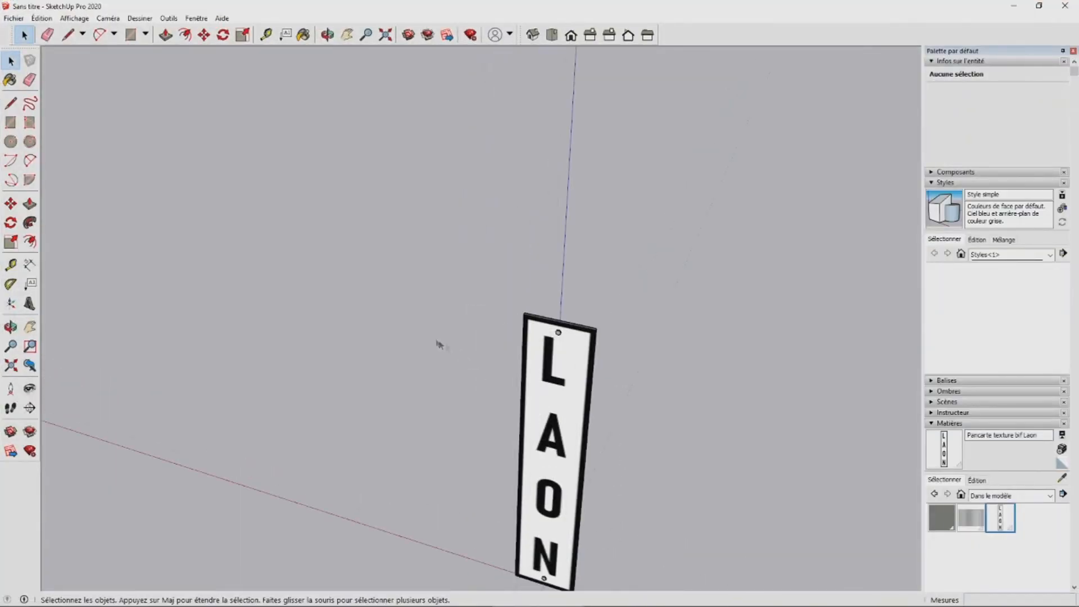
pyautogui.click(14, 18)
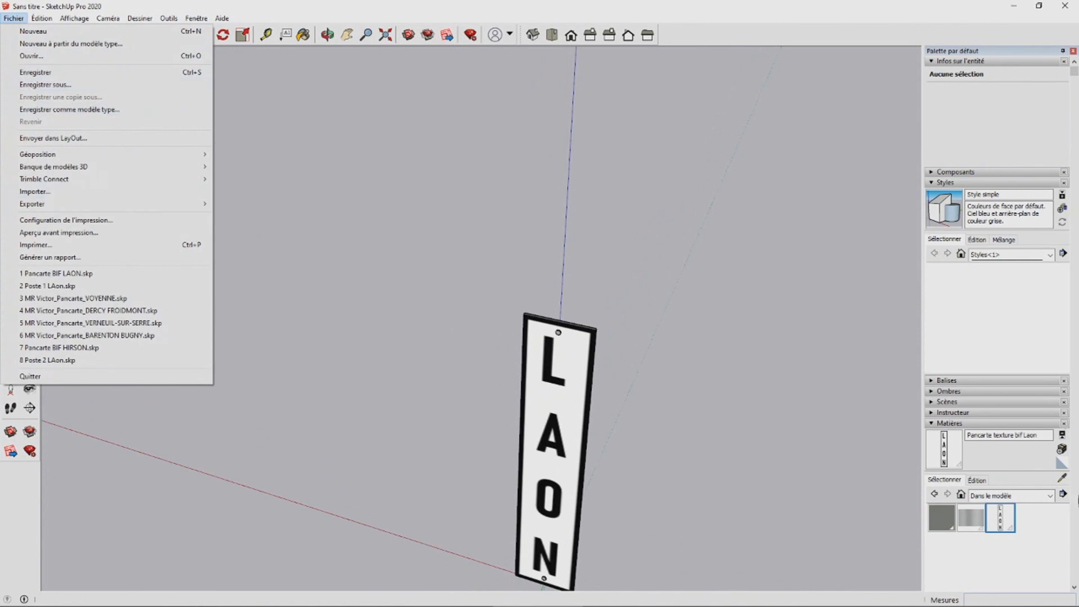
pyautogui.click(959, 554)
# Orbit and zoom around the LAON plaque from above, straight on and diagonally
pyautogui.moveTo(621, 462); pyautogui.dragTo(612, 520, button='middle')
pyautogui.press('space')
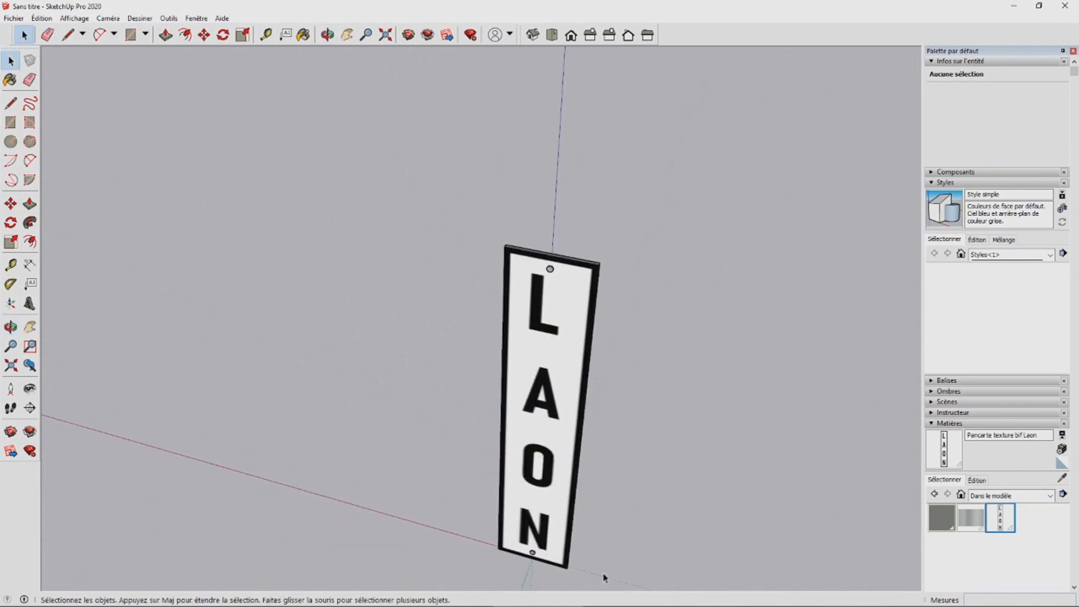
pyautogui.scroll(10, 568, 567)
pyautogui.moveTo(502, 559); pyautogui.dragTo(628, 237, button='middle')
pyautogui.scroll(-5, 628, 237)
pyautogui.moveTo(638, 173); pyautogui.dragTo(674, 253, button='middle')
pyautogui.scroll(10, 819, 205)
pyautogui.moveTo(783, 200); pyautogui.dragTo(619, 405, button='middle')
pyautogui.scroll(-5, 645, 450)
pyautogui.moveTo(651, 451); pyautogui.dragTo(690, 455, button='middle')
pyautogui.scroll(3, 715, 431)
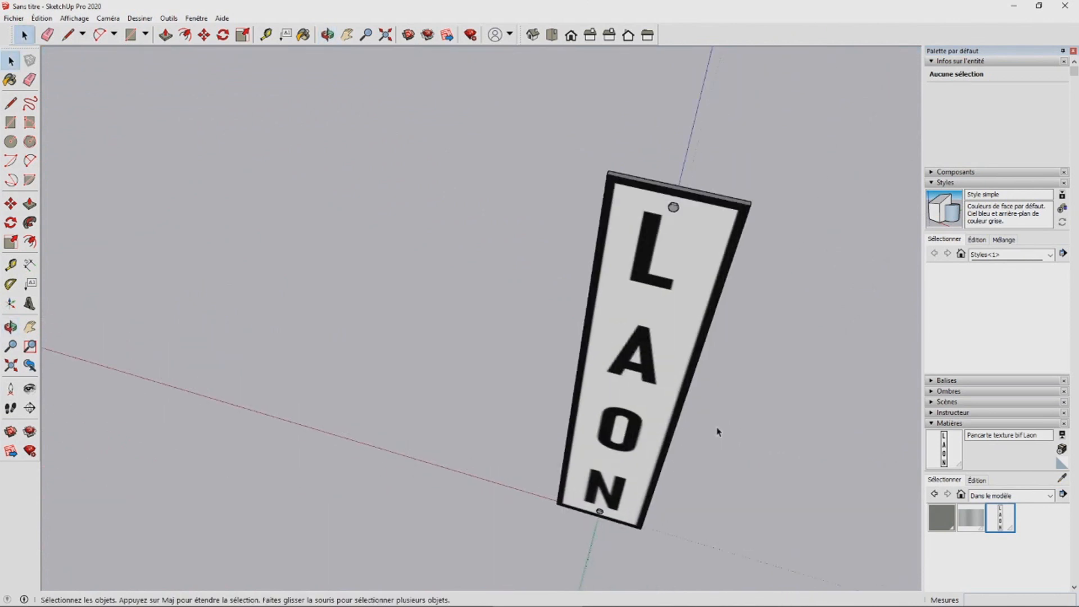
pyautogui.scroll(3, 653, 306)
pyautogui.moveTo(747, 377); pyautogui.dragTo(518, 308, button='middle')
pyautogui.moveTo(672, 366); pyautogui.dragTo(667, 414, button='middle')
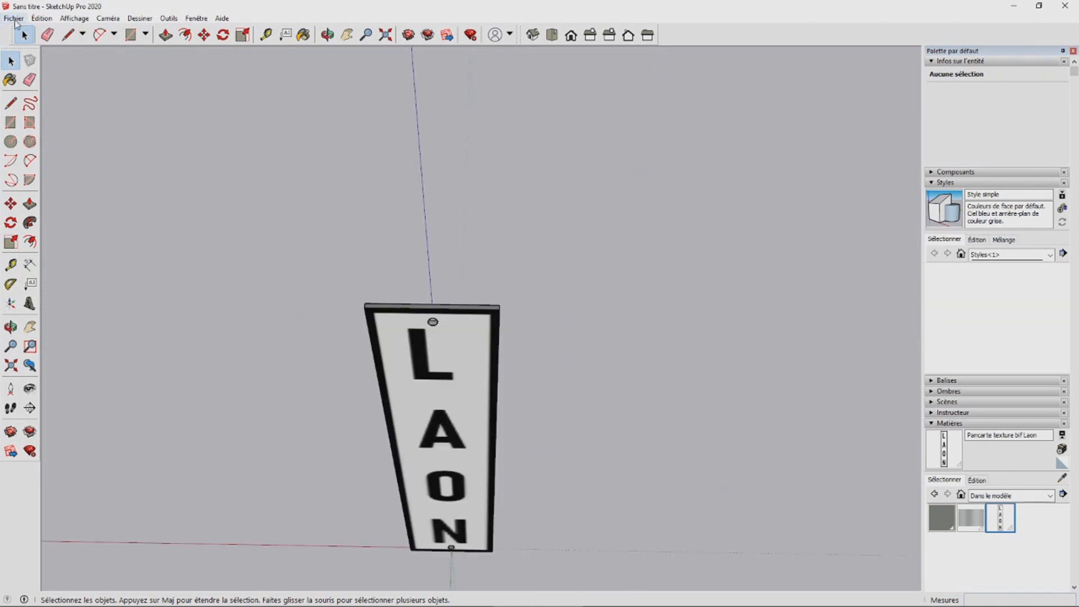
# Choose Fichier > Exporter > Modèle 3D, bringing up the Sans titre.dae COLLADA export dialog
pyautogui.click(14, 18)
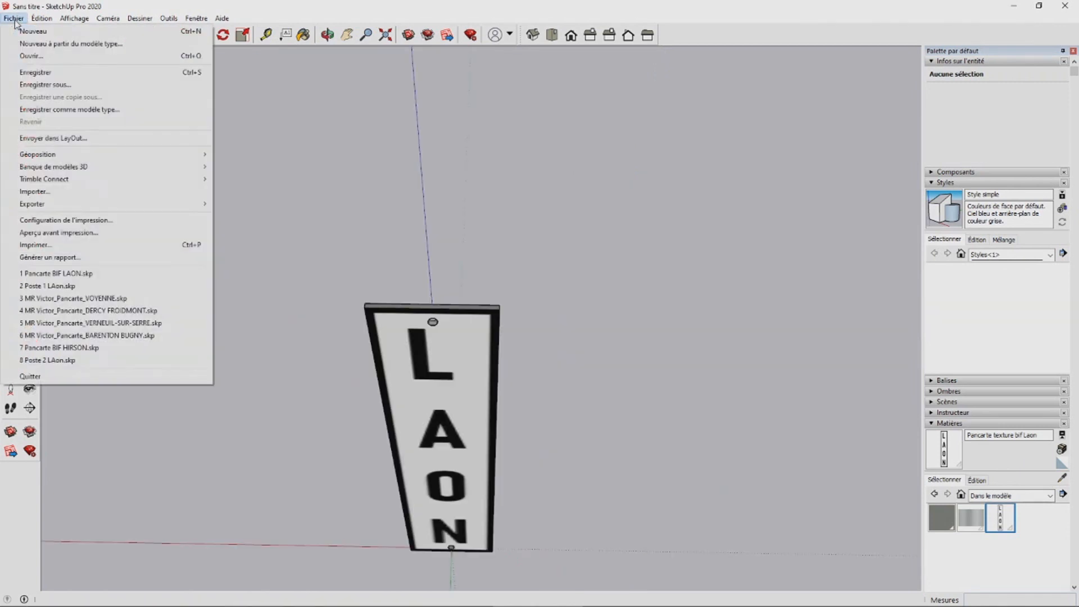
pyautogui.moveTo(157, 209)
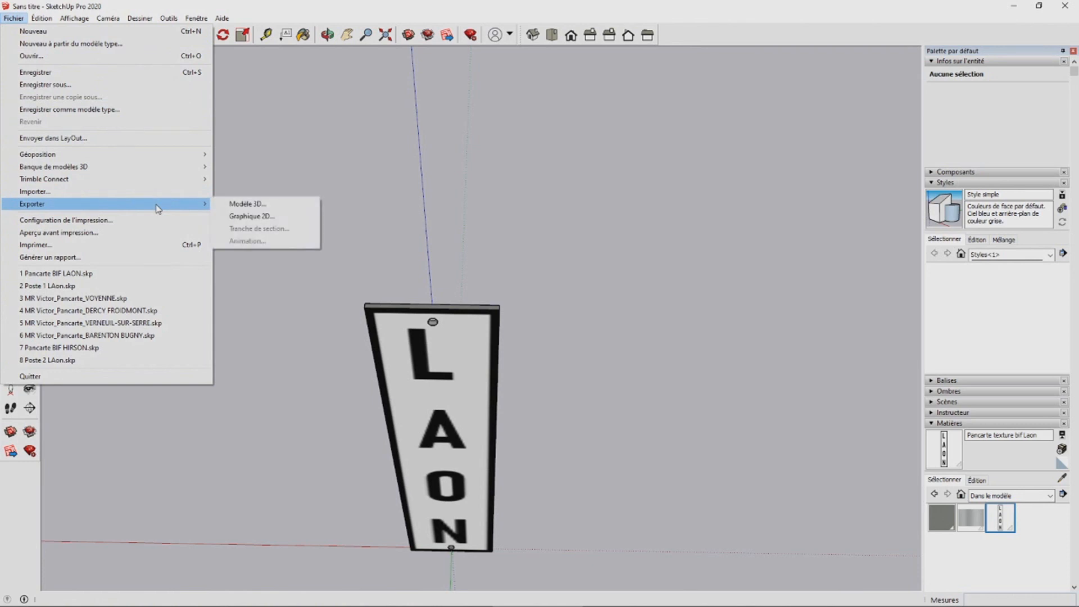
pyautogui.click(249, 205)
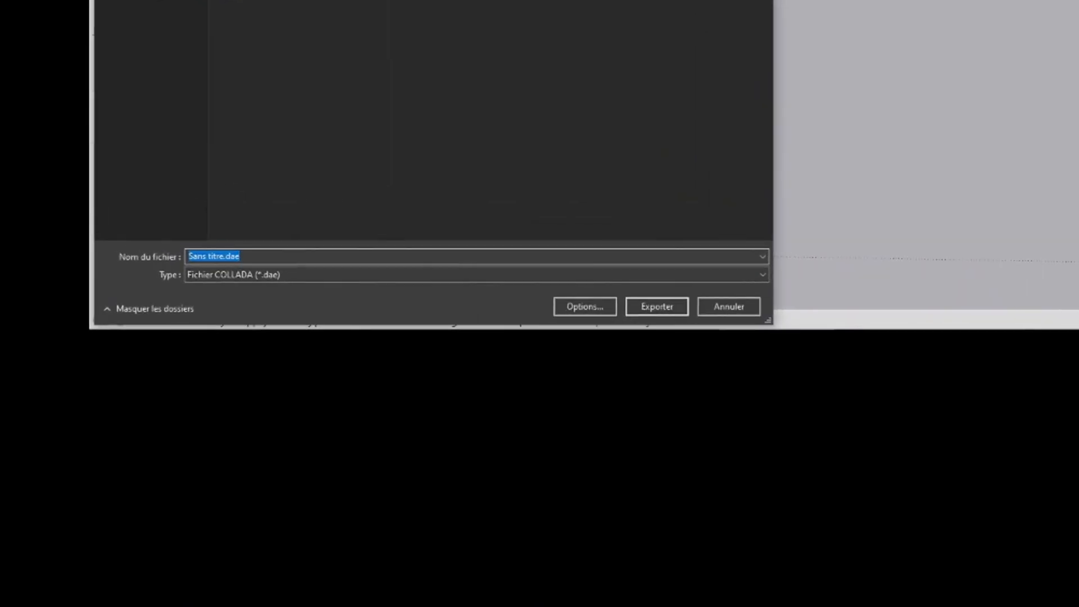
# Accept COLLADA options with triangulated faces and texture export, then enter the dae folder
pyautogui.click(793, 475)
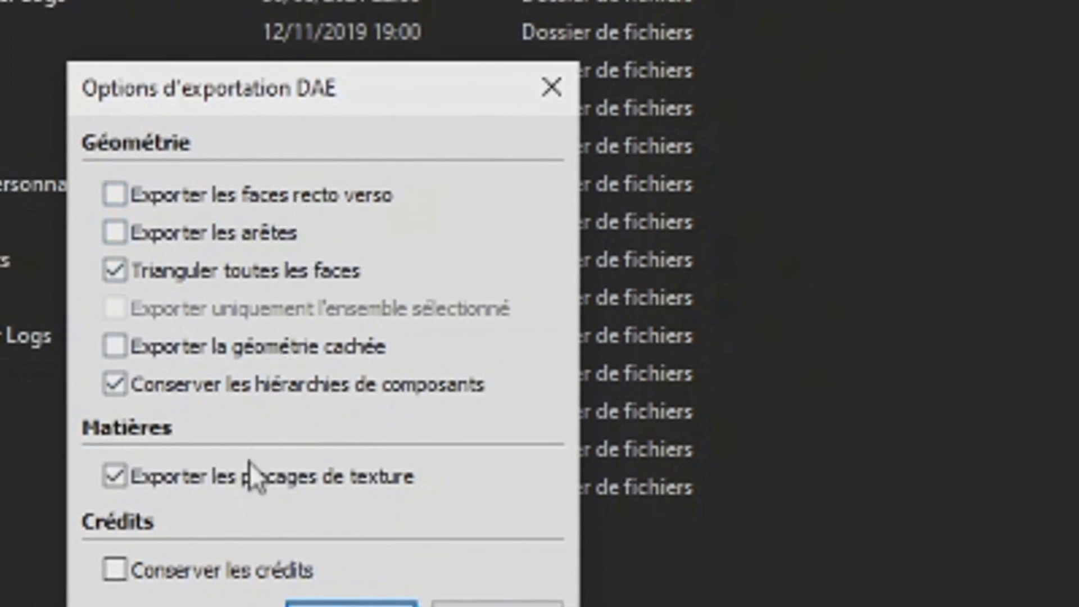
pyautogui.click(326, 604)
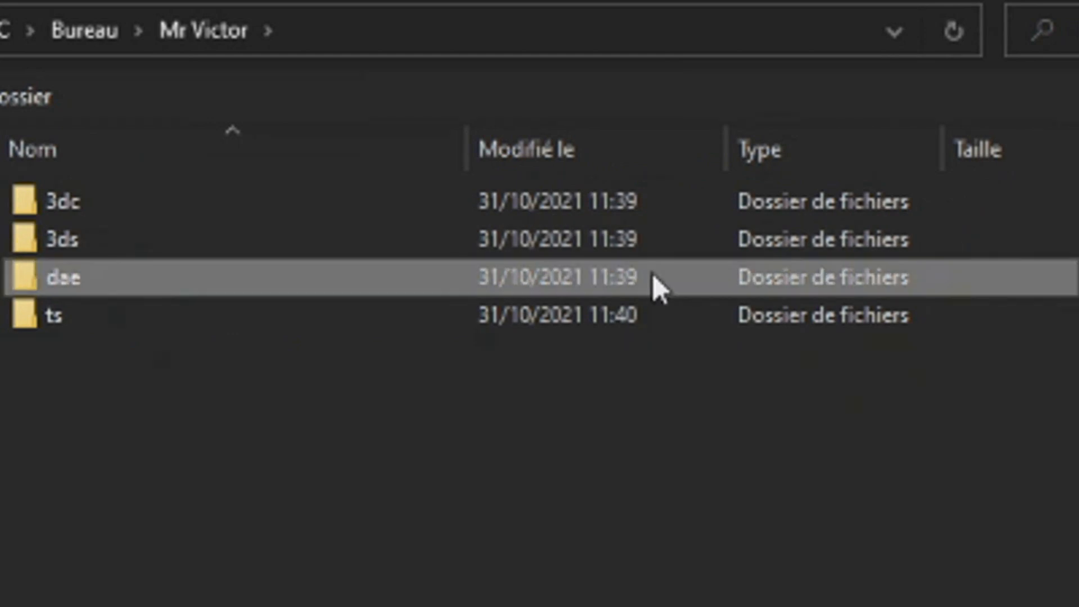
pyautogui.doubleClick(652, 275)
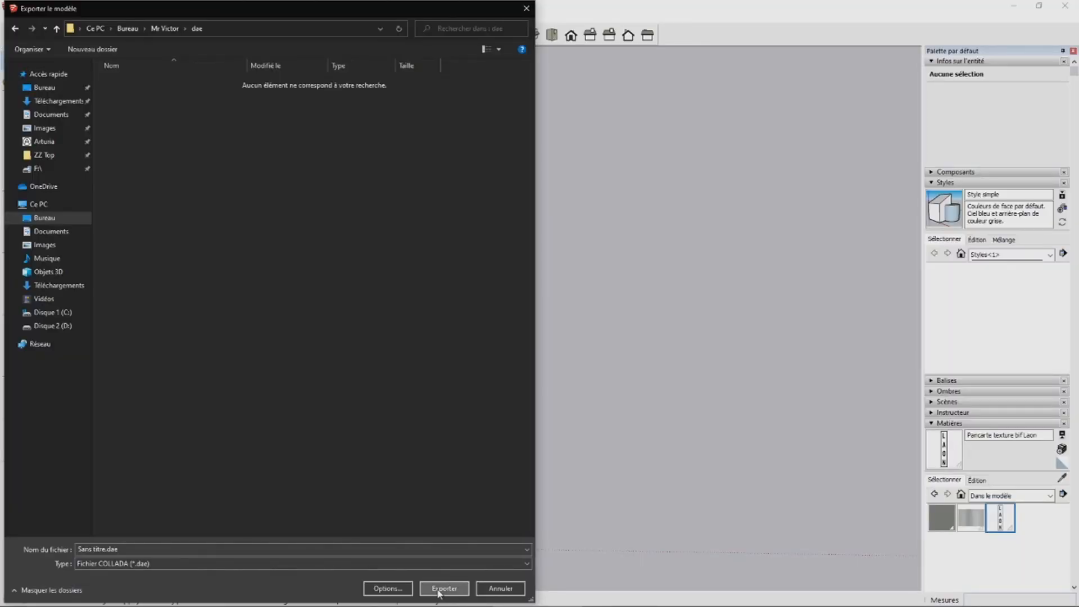
# Export the sign as '<user's name>_Pancarte_BIF LAON_problème textures.dae' into the dae folder
pyautogui.click(104, 549)
pyautogui.click(102, 549)
pyautogui.moveTo(105, 549); pyautogui.dragTo(14, 546)
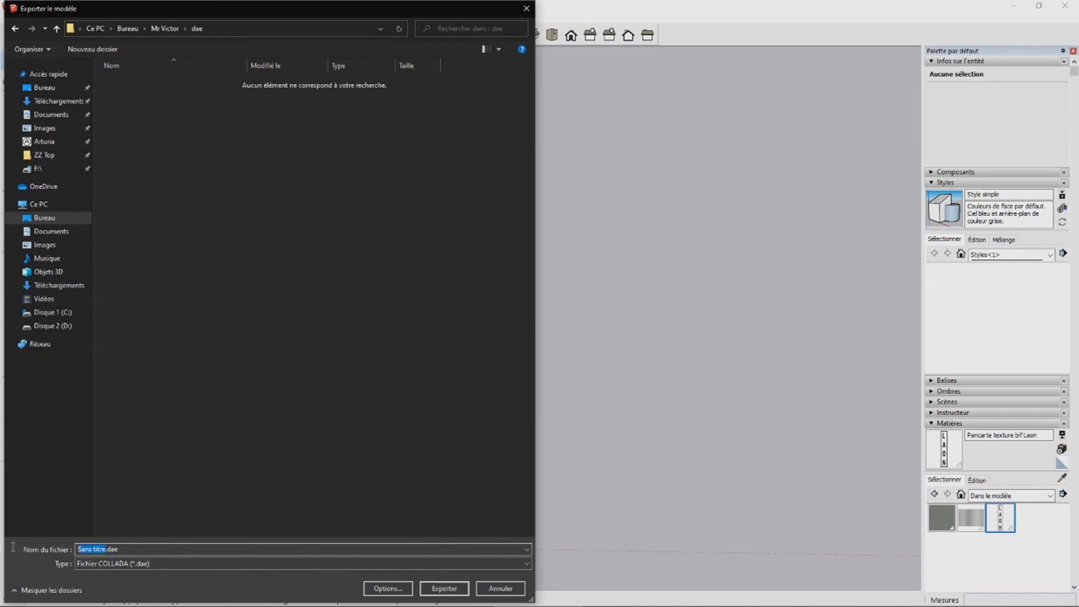
pyautogui.write('MR v')
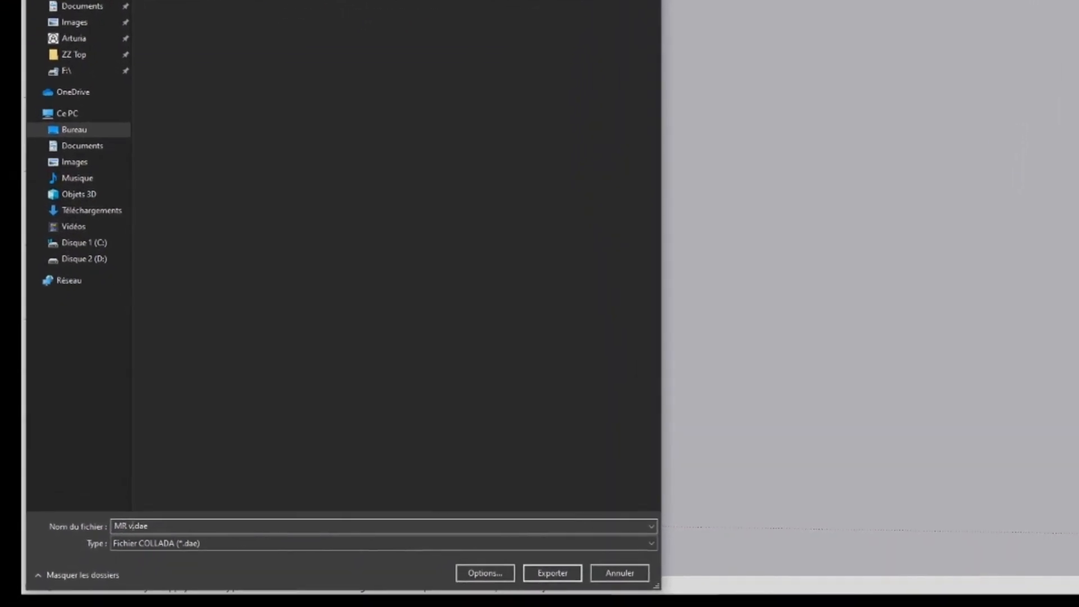
pyautogui.press('BackSpace')
pyautogui.press('BackSpace')
pyautogui.press('BackSpace')
pyautogui.write('r')
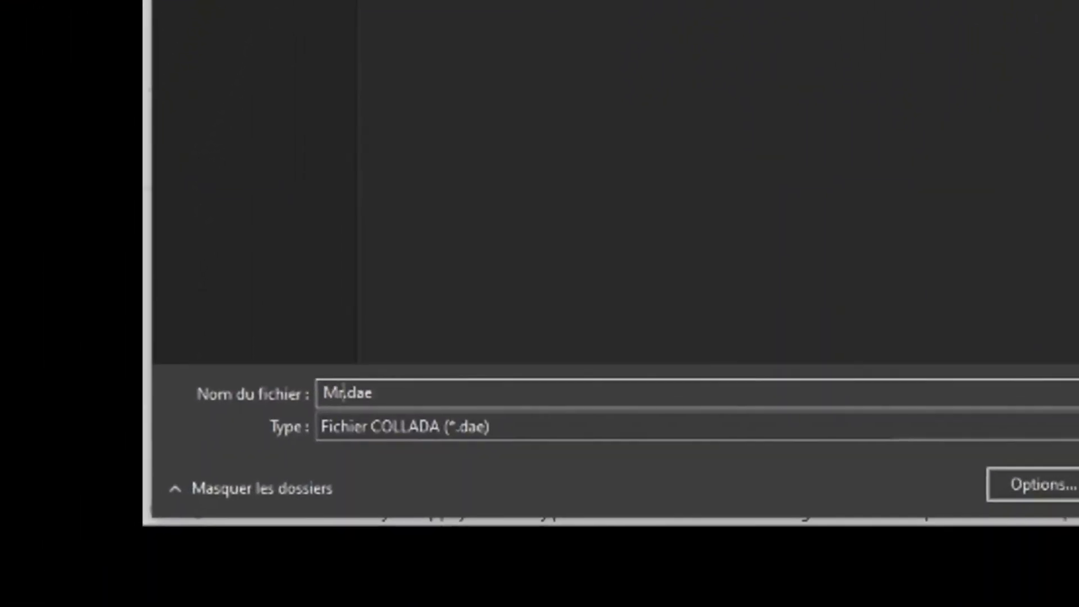
pyautogui.write(' Victor ')
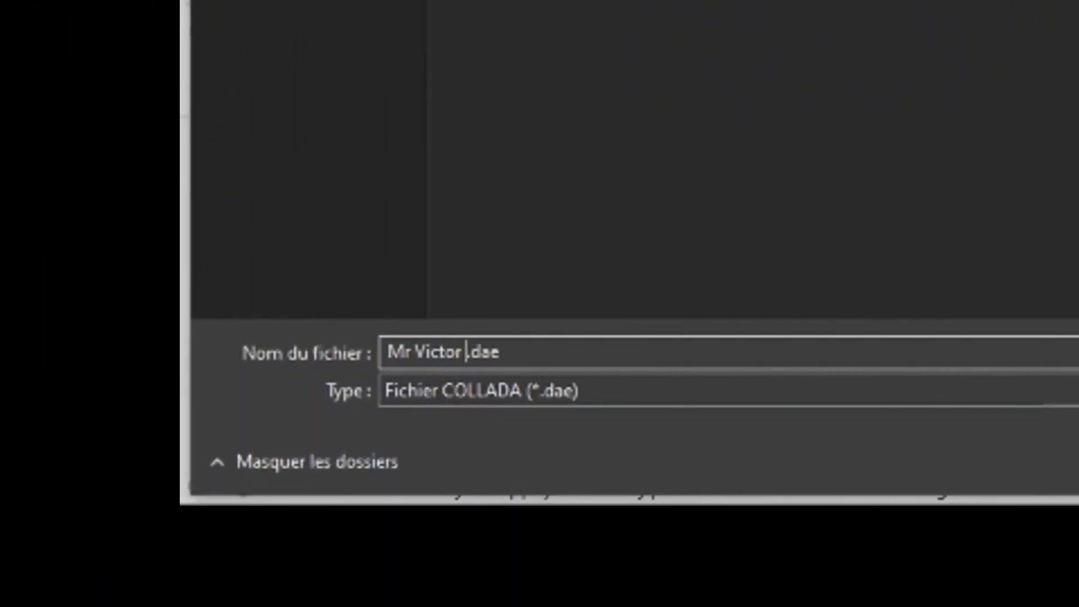
pyautogui.write('_')
pyautogui.write('Pa')
pyautogui.write('ncarte ')
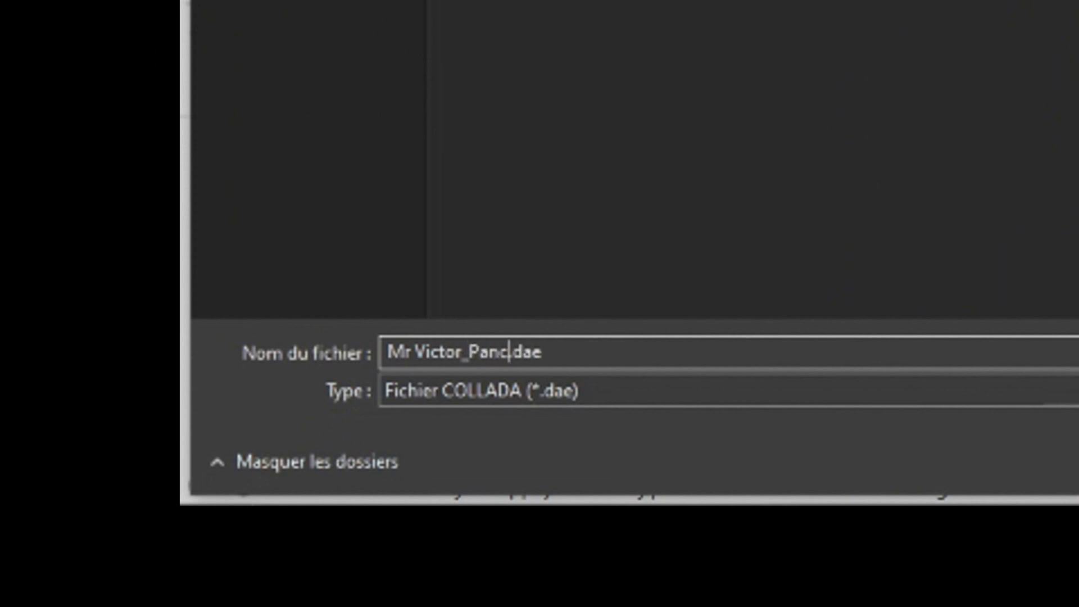
pyautogui.write('E')
pyautogui.press('BackSpace')
pyautogui.press('BackSpace')
pyautogui.write('_')
pyautogui.write('BIF')
pyautogui.write(' LAON')
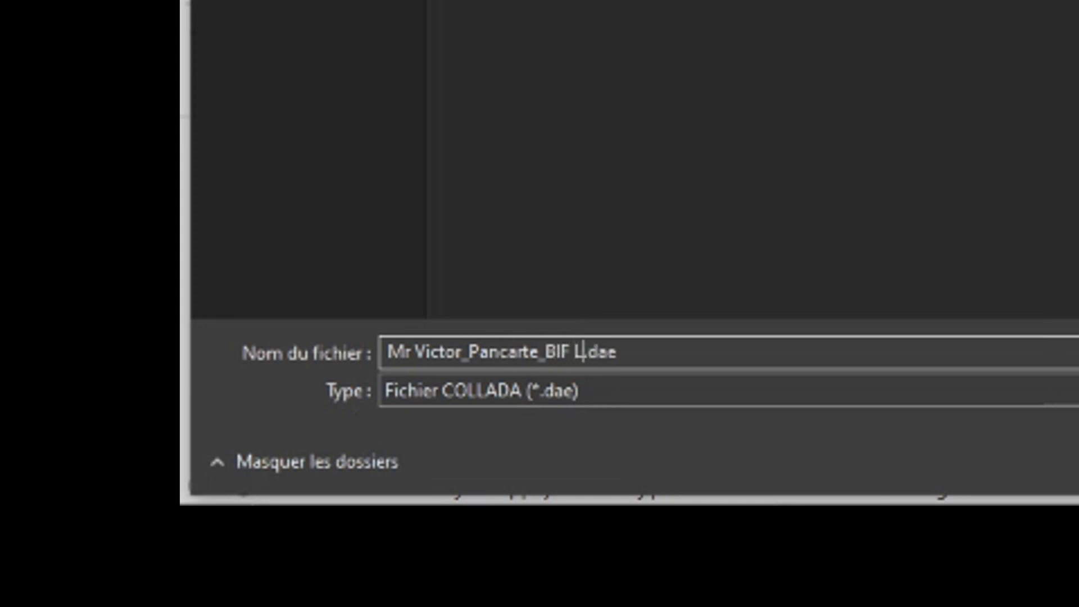
pyautogui.press('BackSpace')
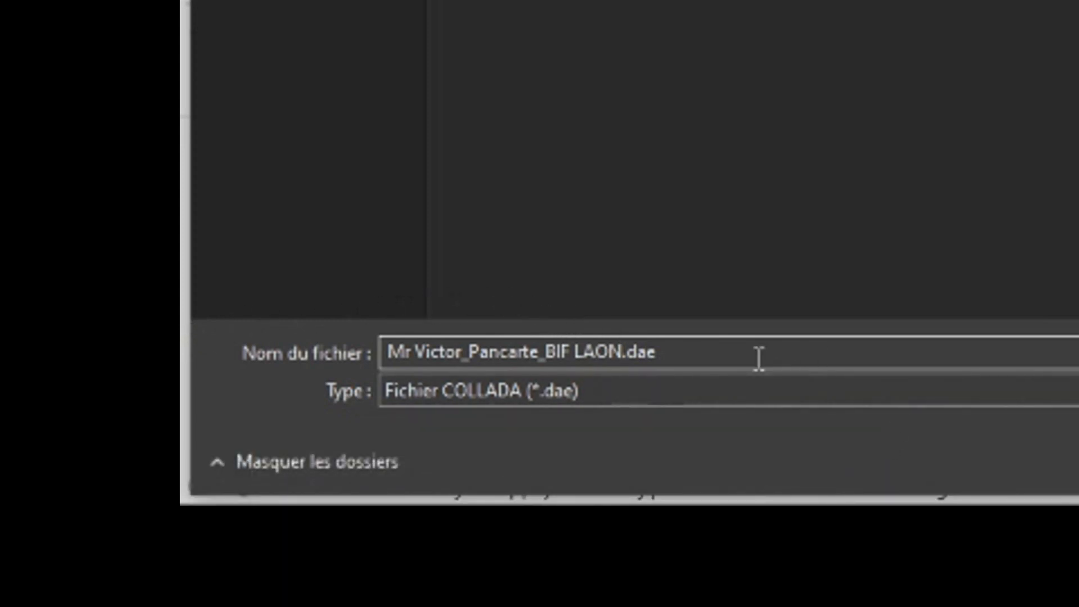
pyautogui.write('_')
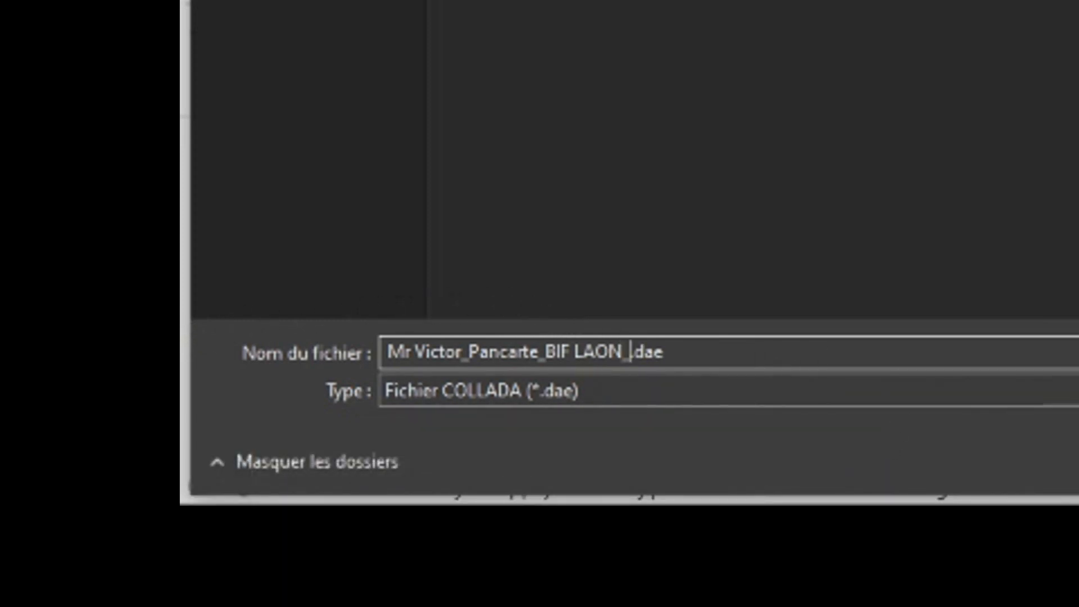
pyautogui.write('problè')
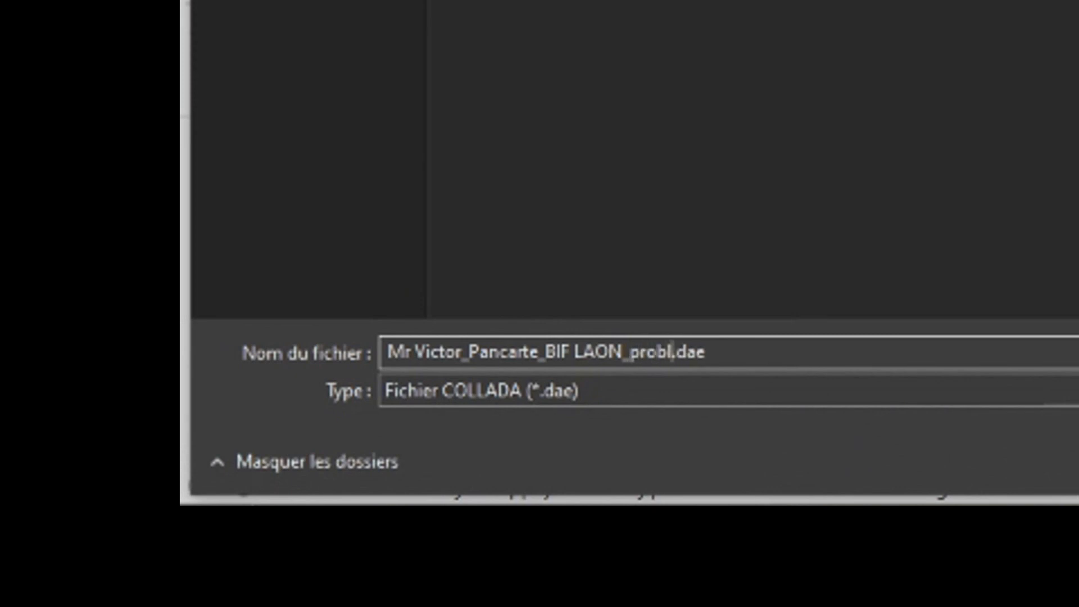
pyautogui.write('me ')
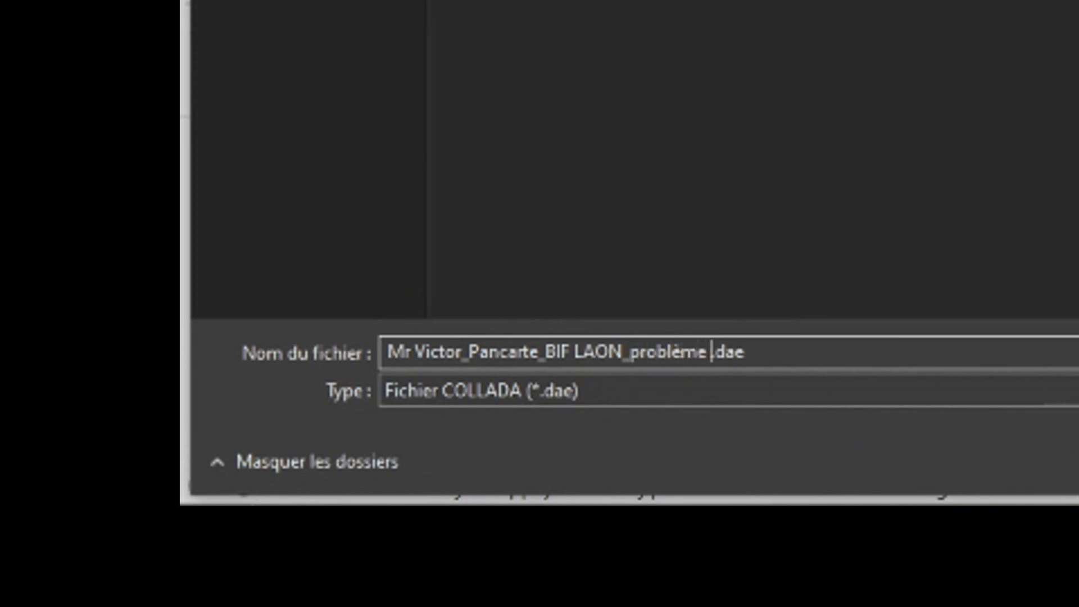
pyautogui.write('ted')
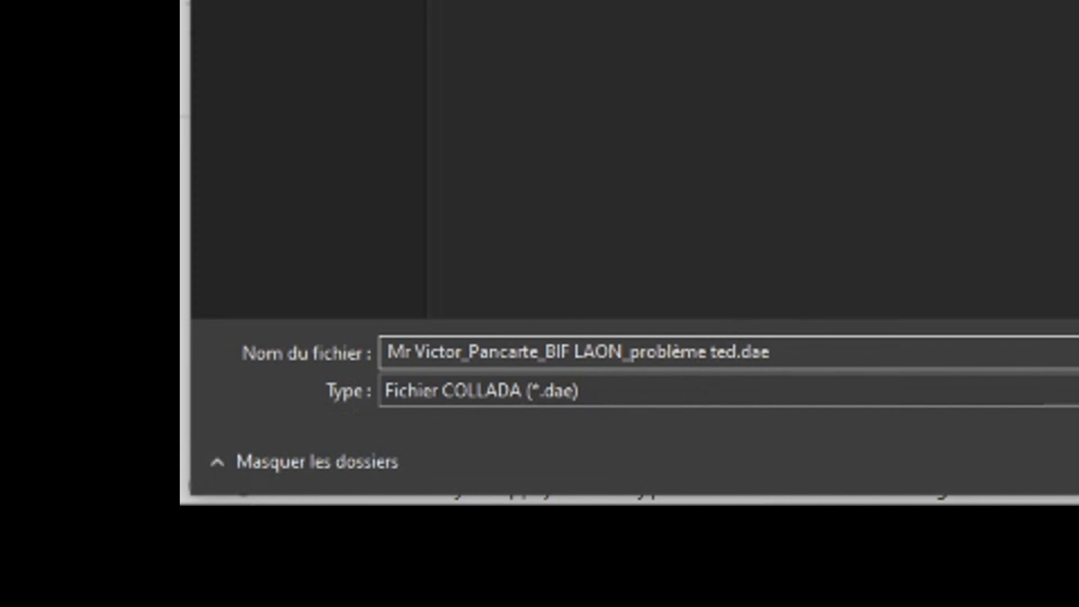
pyautogui.press('BackSpace')
pyautogui.write('xtures')
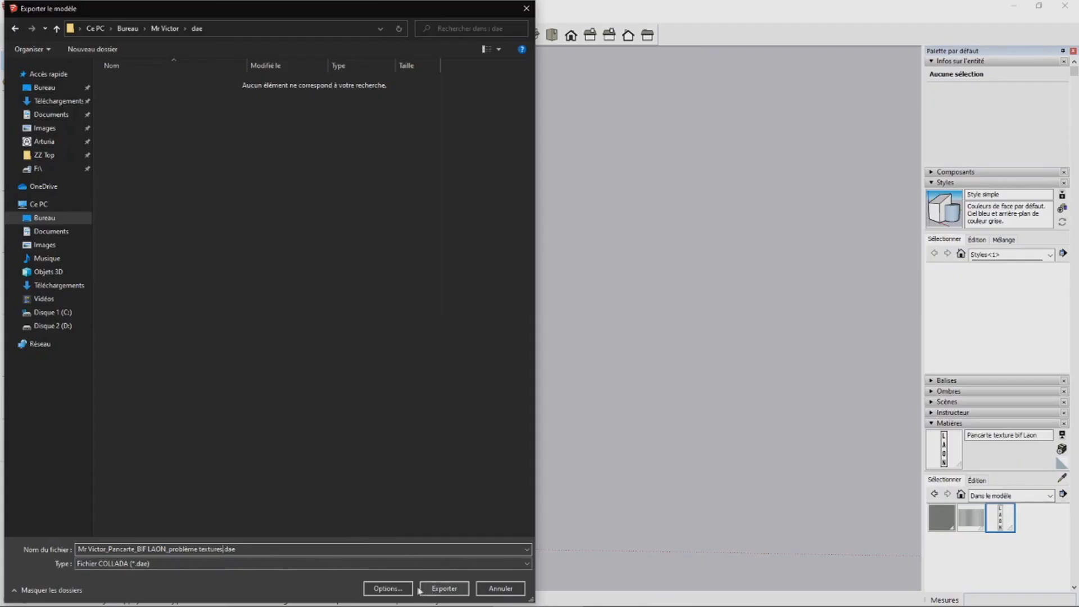
pyautogui.click(444, 588)
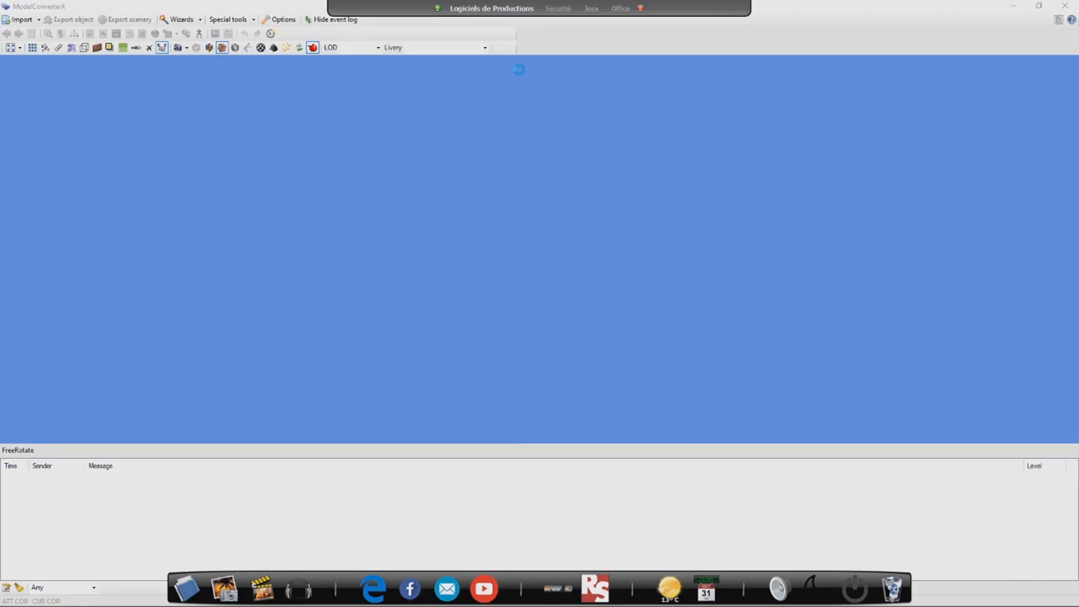
# Open ModelConverterX's import file picker and browse into the dae folder
pyautogui.click(17, 21)
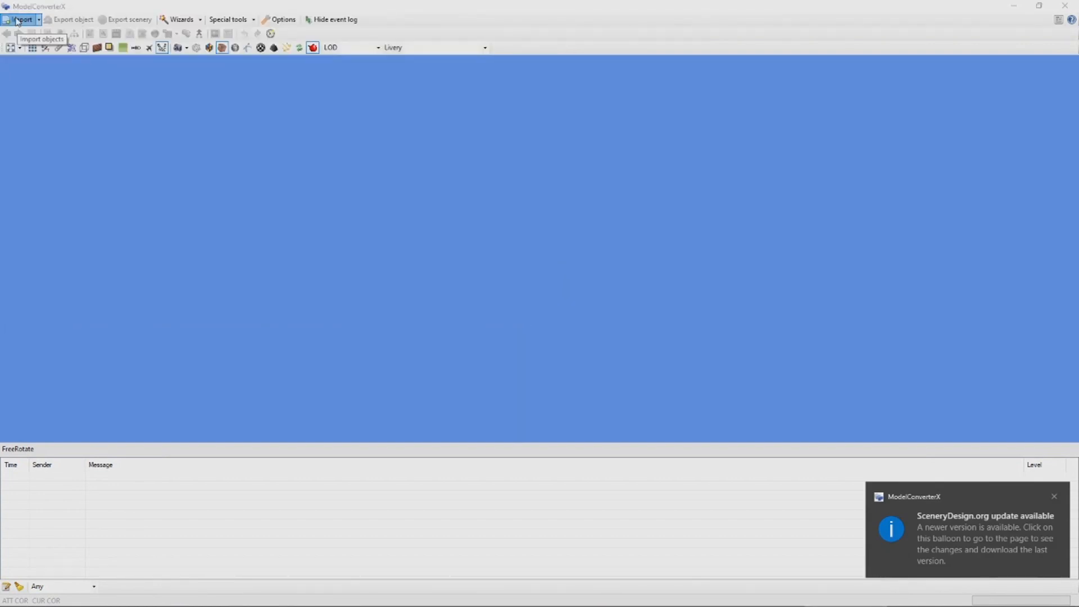
pyautogui.click(17, 21)
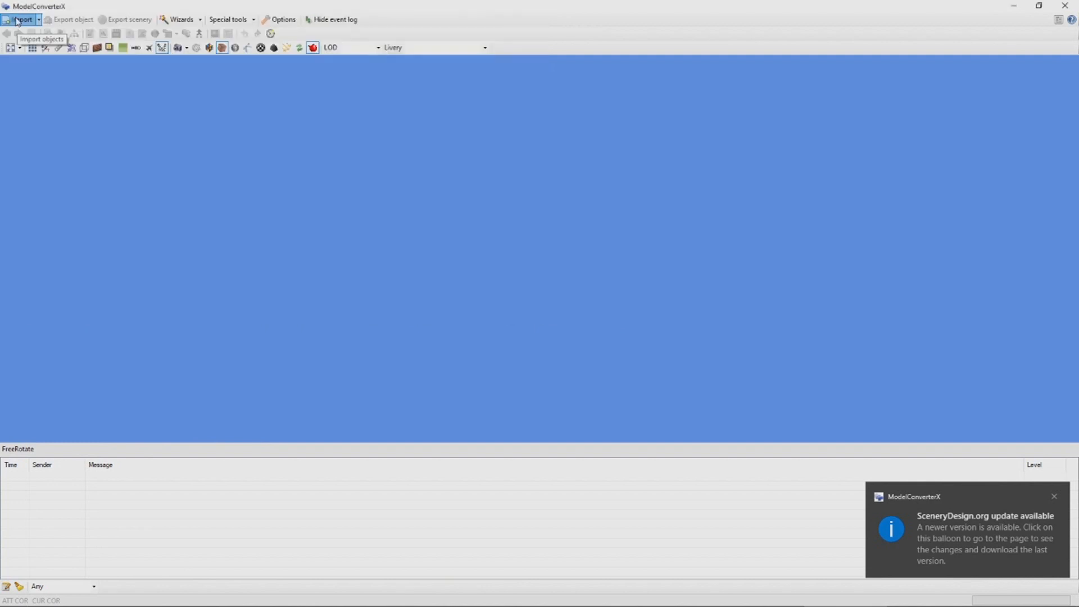
pyautogui.click(17, 21)
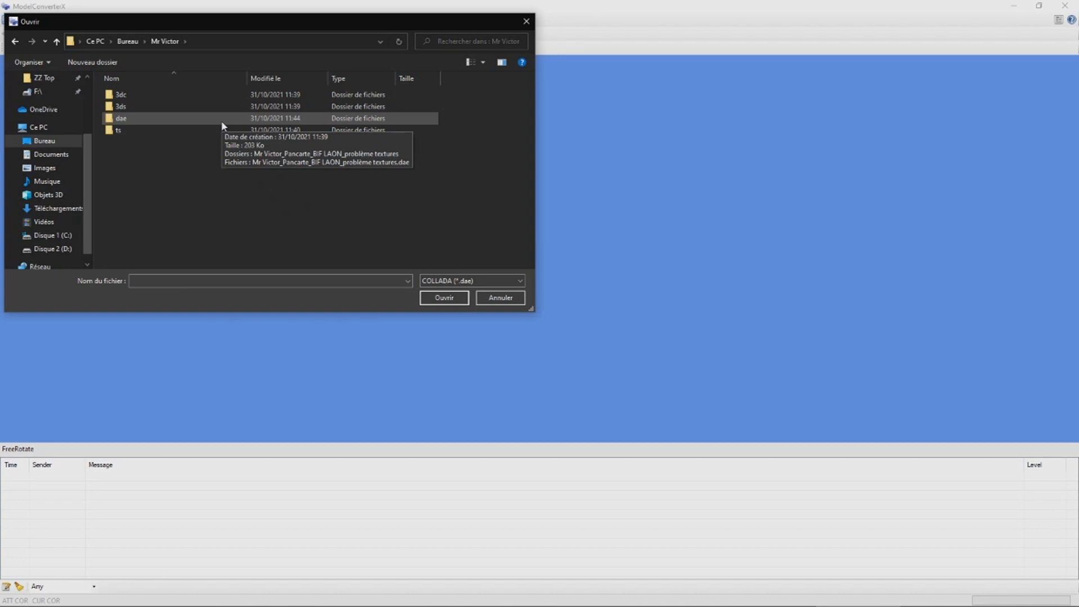
pyautogui.doubleClick(221, 121)
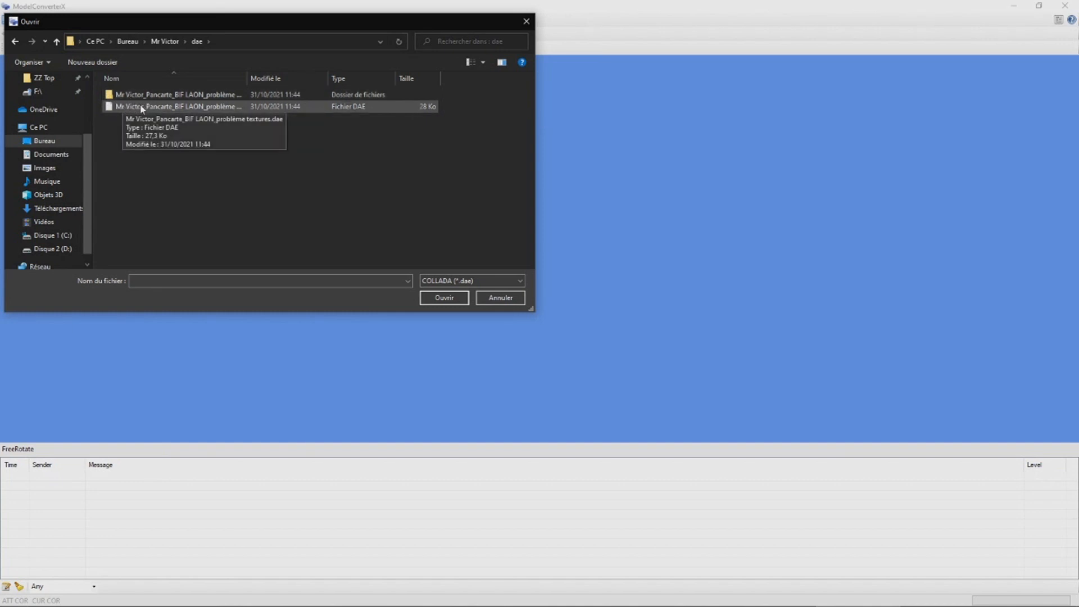
pyautogui.moveTo(400, 604)
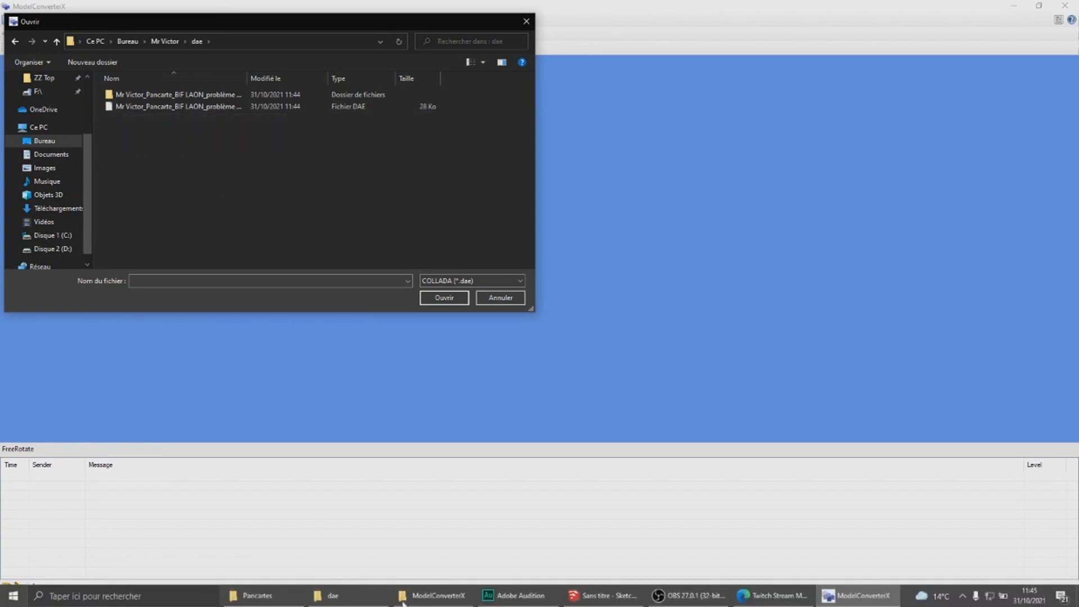
pyautogui.click(332, 597)
pyautogui.doubleClick(259, 130)
pyautogui.moveTo(343, 223); pyautogui.dragTo(158, 109)
pyautogui.moveTo(313, 236); pyautogui.dragTo(230, 167)
pyautogui.click(180, 163)
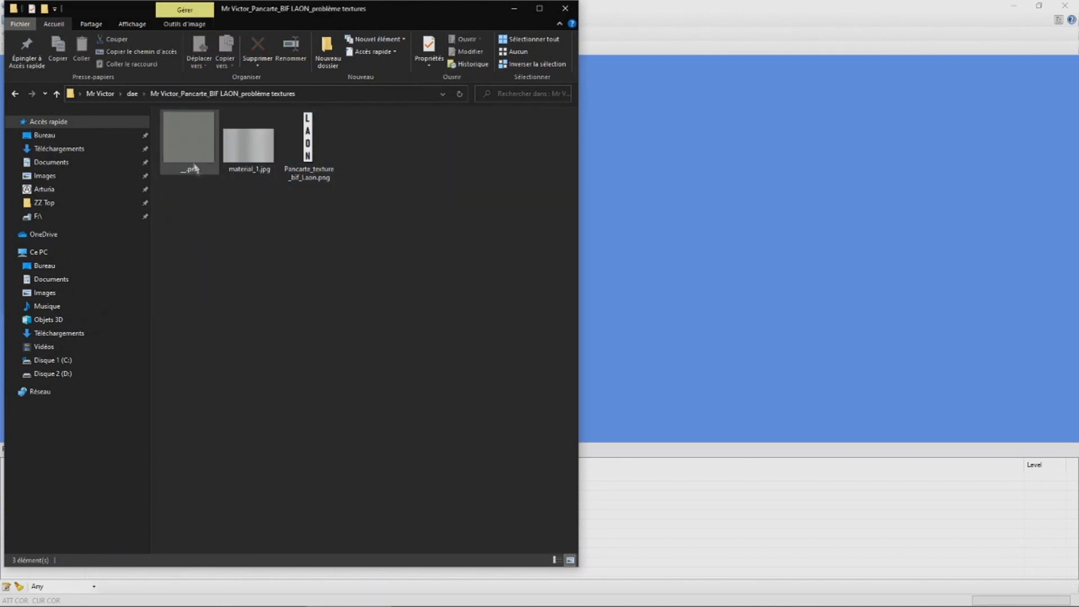
pyautogui.rightClick(185, 171)
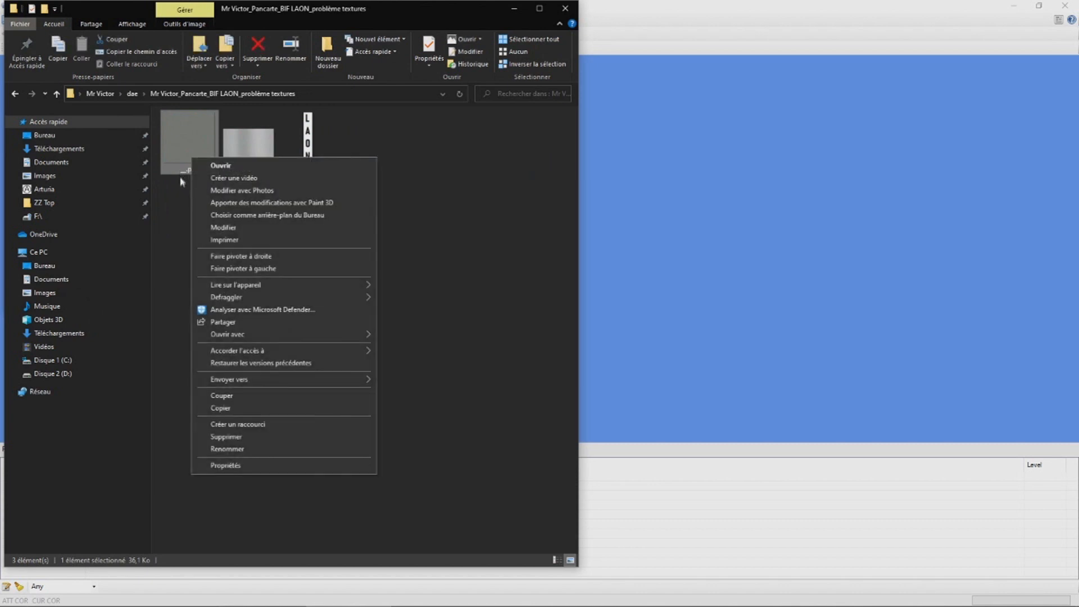
pyautogui.click(180, 185)
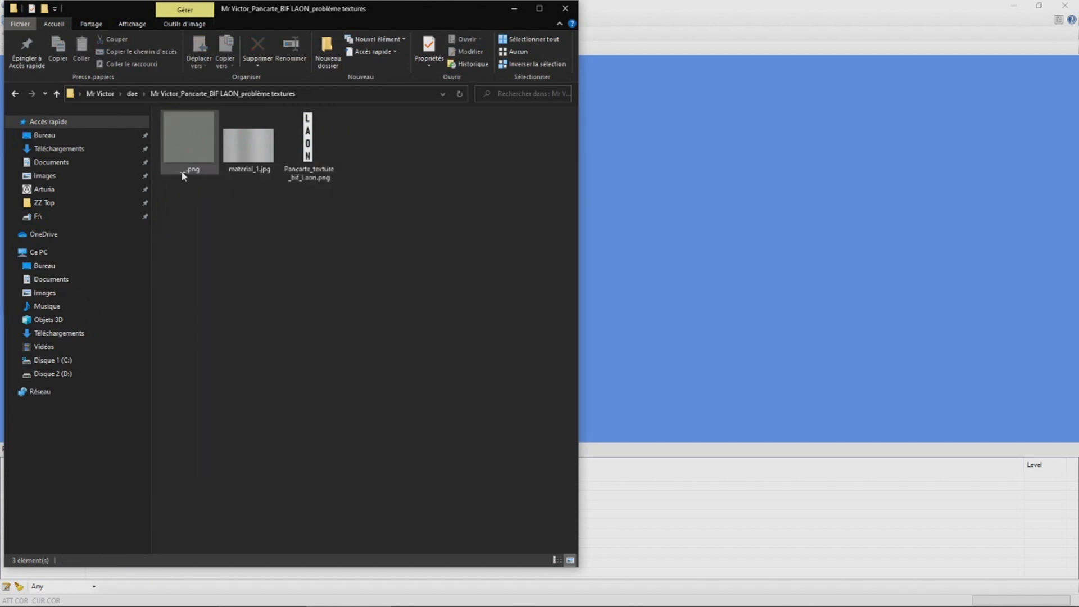
pyautogui.moveTo(185, 176)
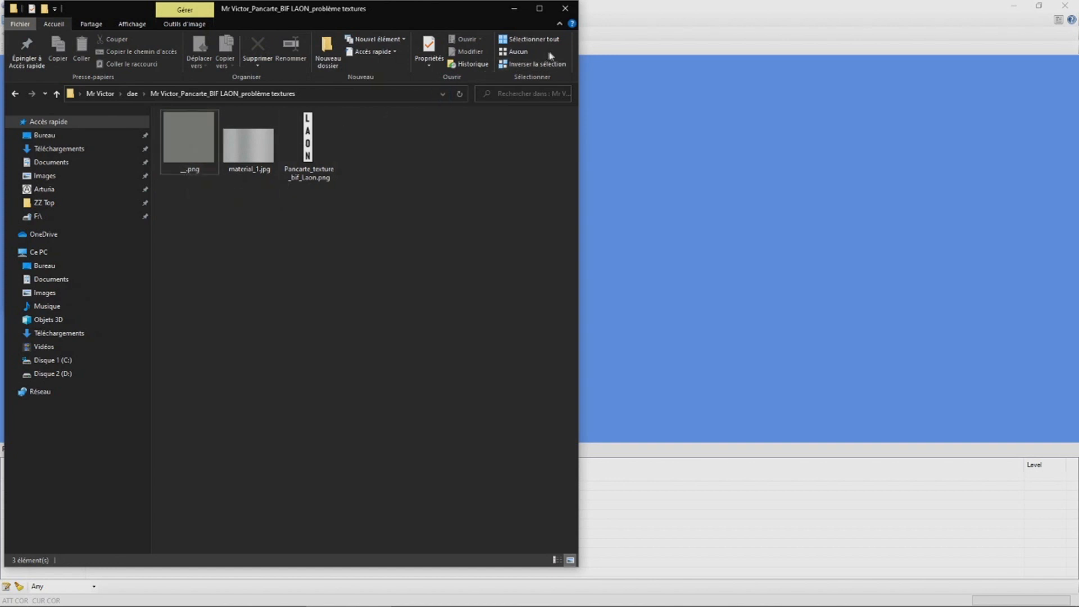
pyautogui.click(565, 8)
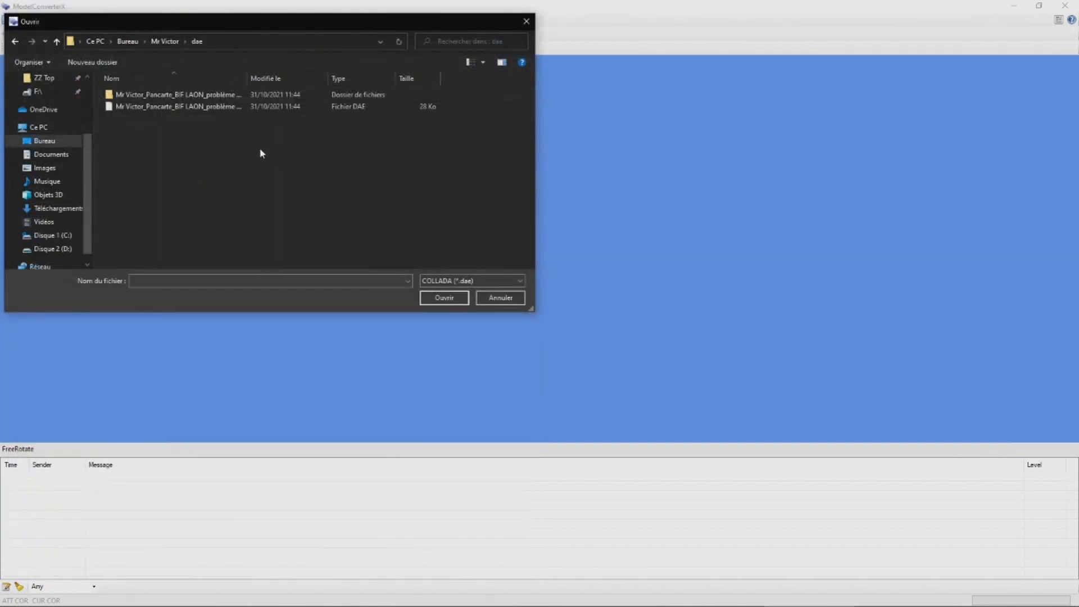
# Import the exported Pancarte .dae file into ModelConverterX, then return to SketchUp
pyautogui.doubleClick(293, 109)
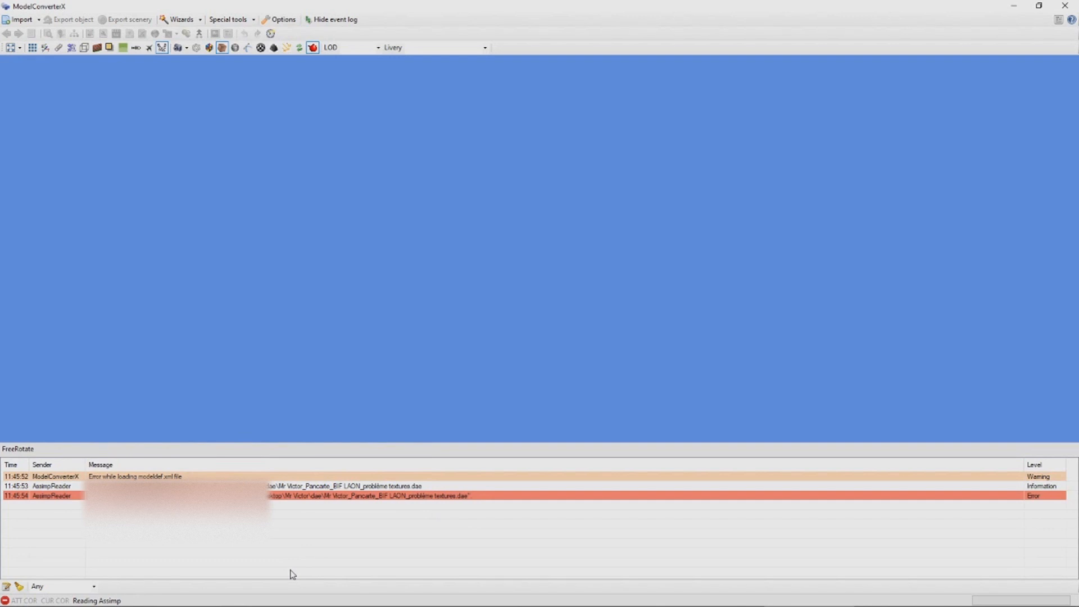
pyautogui.moveTo(337, 606)
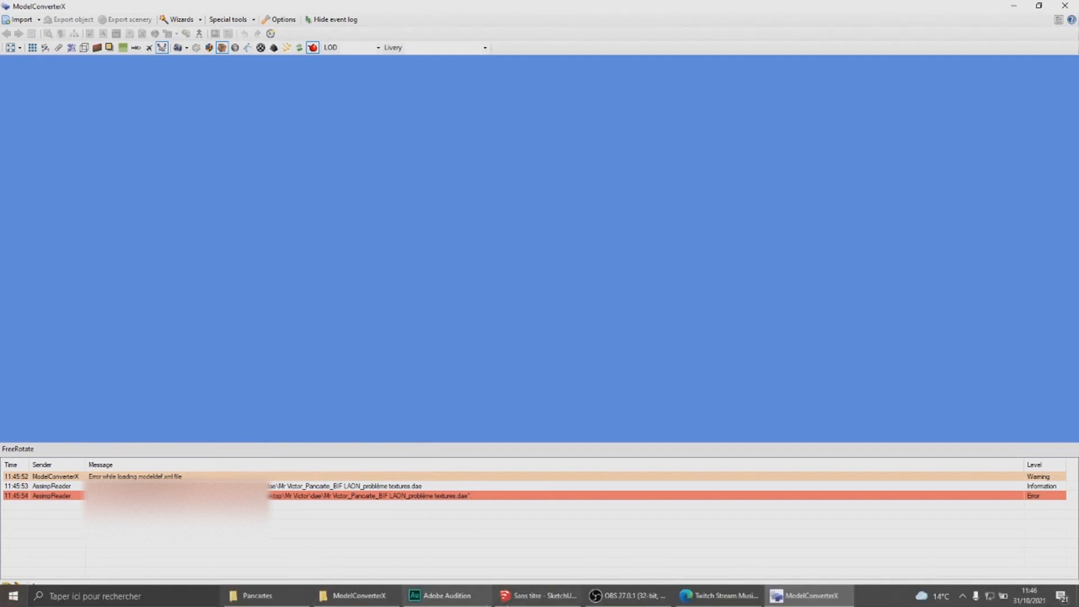
pyautogui.click(536, 595)
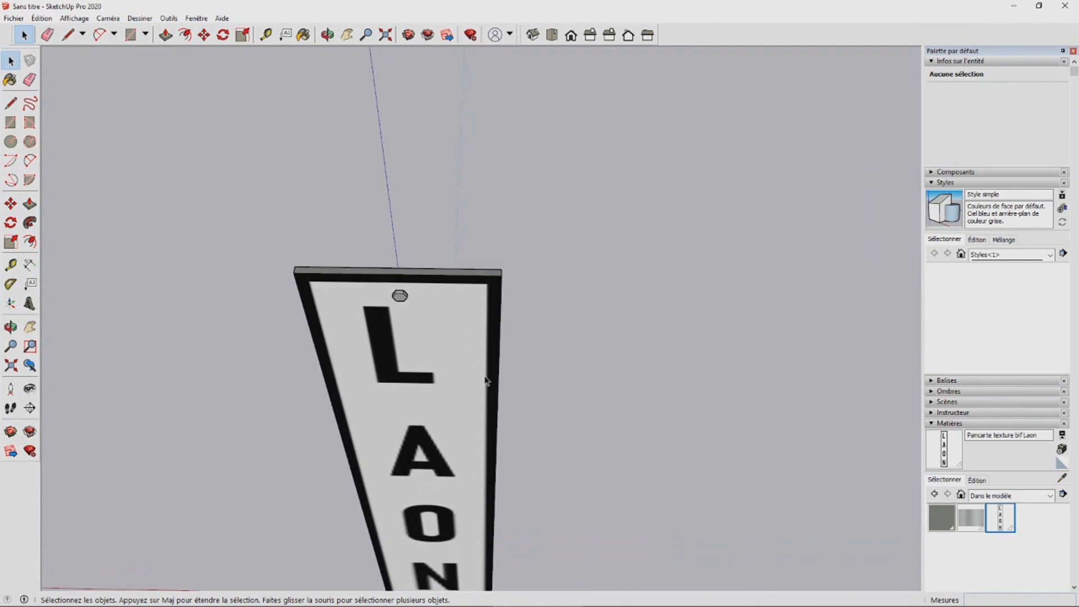
# Paint the LAON sign's narrow edge with Carrelage's 'Ardoise de toiture couleur brun' material
pyautogui.moveTo(486, 381)
pyautogui.mouseDown(button='middle')
pyautogui.moveTo(517, 349)
pyautogui.moveTo(213, 401)
pyautogui.mouseUp(button='middle')
pyautogui.scroll(5, 561, 378)
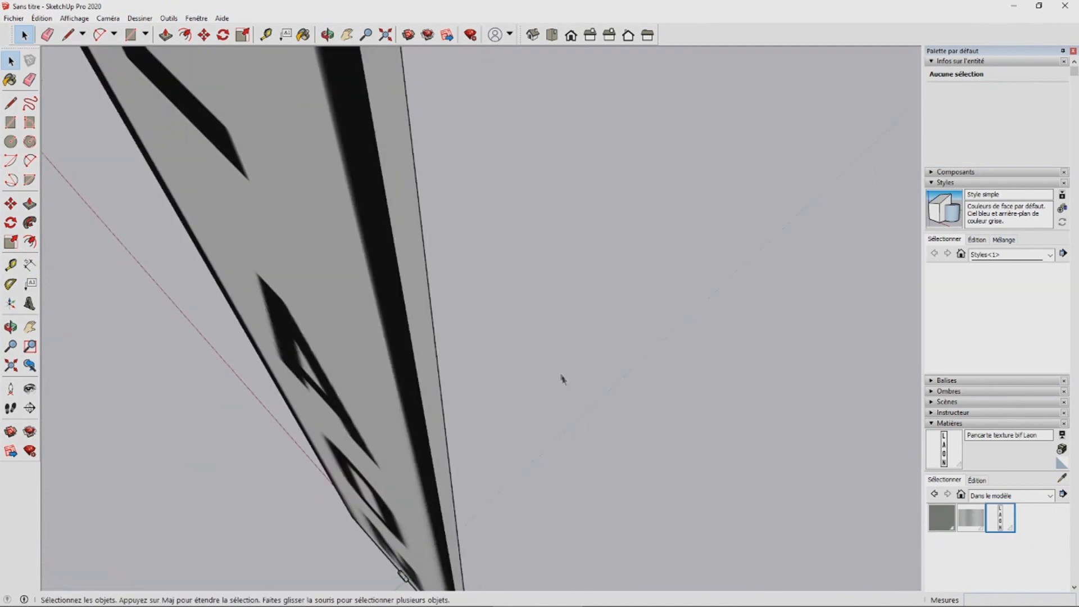
pyautogui.scroll(2, 421, 289)
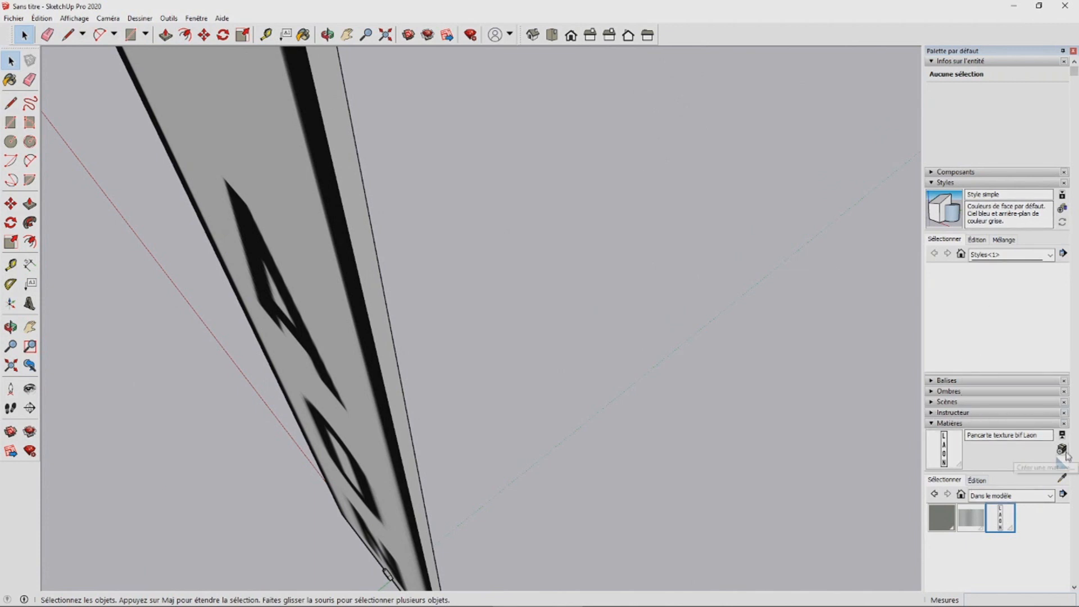
pyautogui.click(932, 391)
pyautogui.click(932, 387)
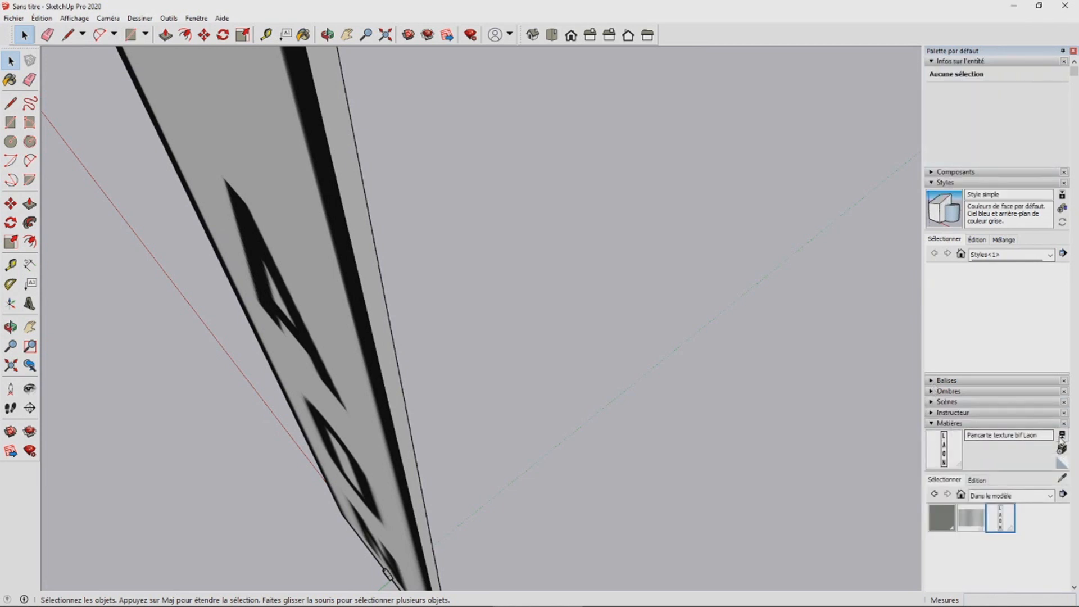
pyautogui.click(1041, 436)
pyautogui.click(1049, 496)
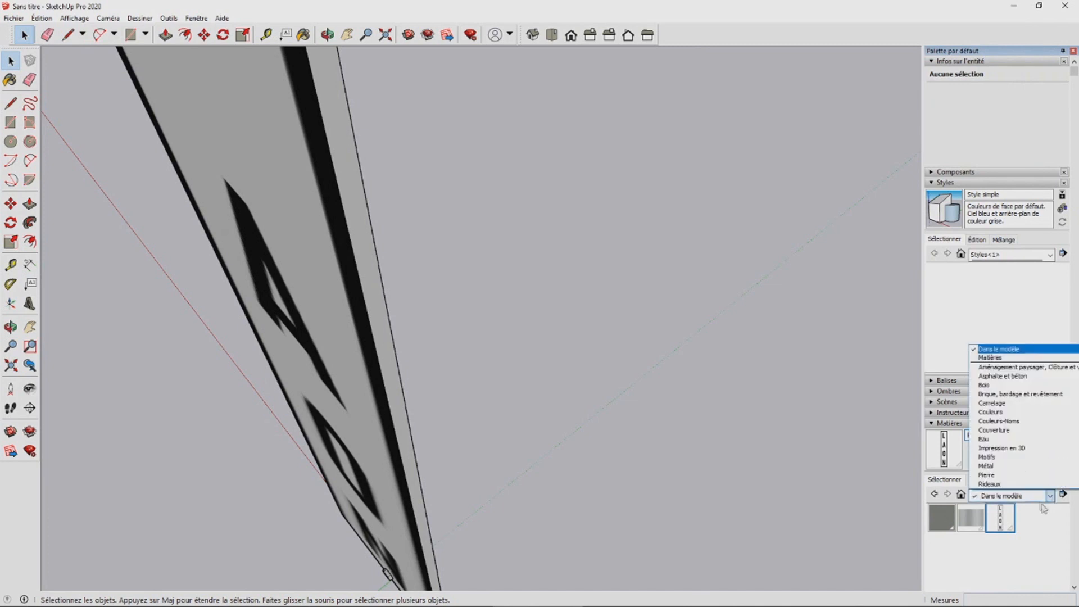
pyautogui.click(992, 403)
pyautogui.click(971, 517)
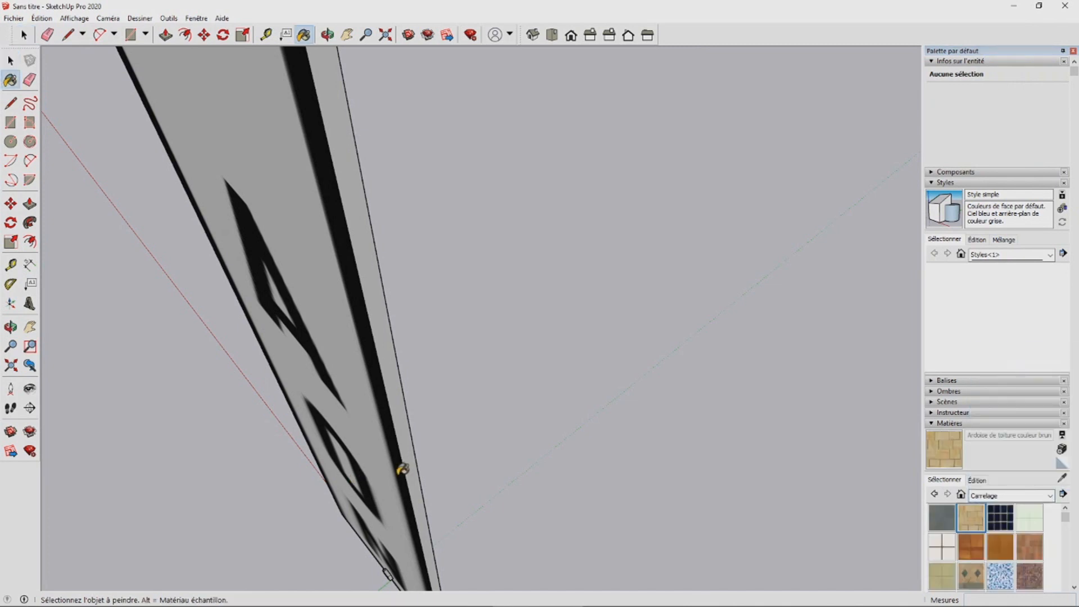
pyautogui.click(414, 453)
pyautogui.scroll(-6, 415, 453)
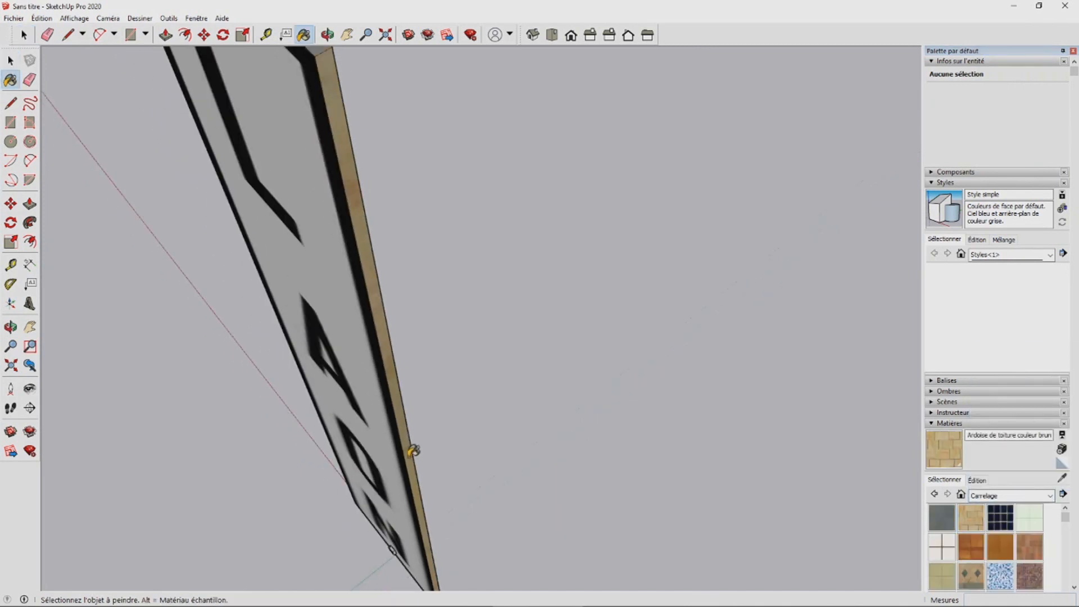
pyautogui.click(13, 19)
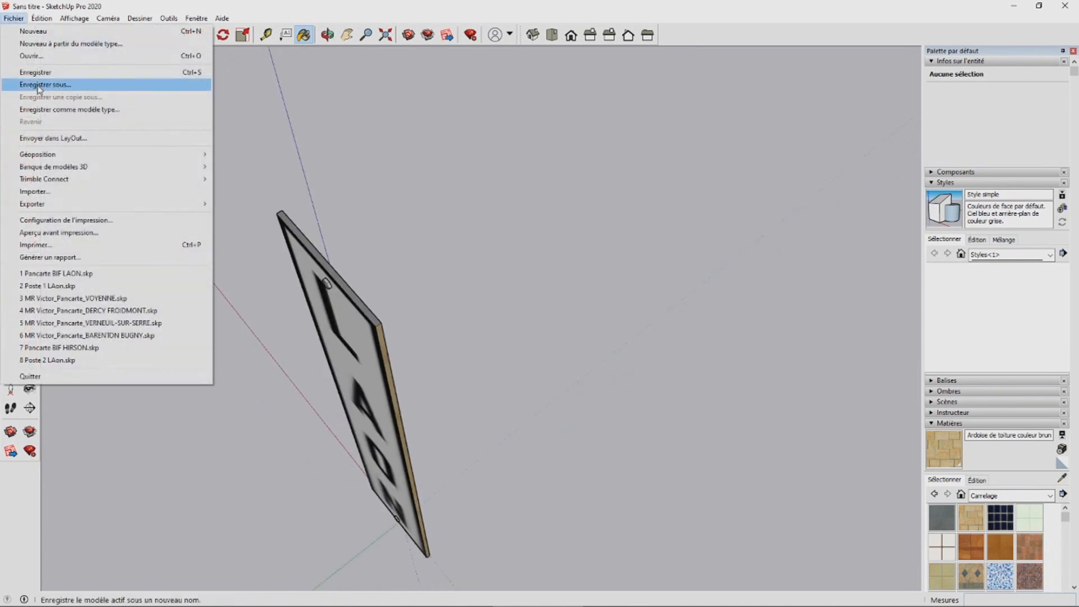
# Start a Modèle 3D export of the sign from SketchUp's Fichier > Exporter menu
pyautogui.click(264, 600)
pyautogui.click(264, 601)
pyautogui.click(13, 19)
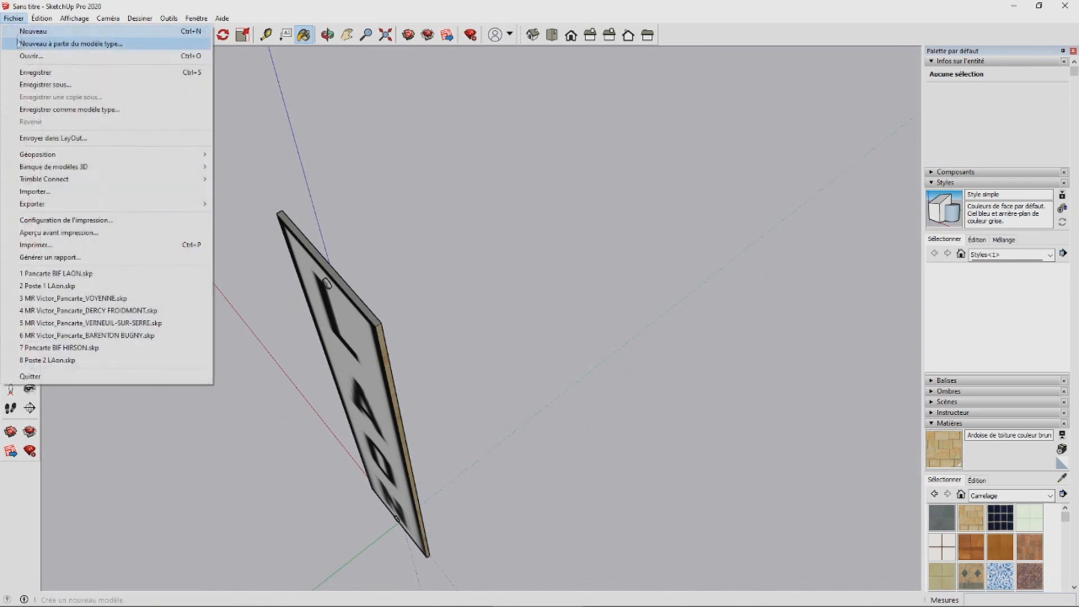
pyautogui.moveTo(113, 203)
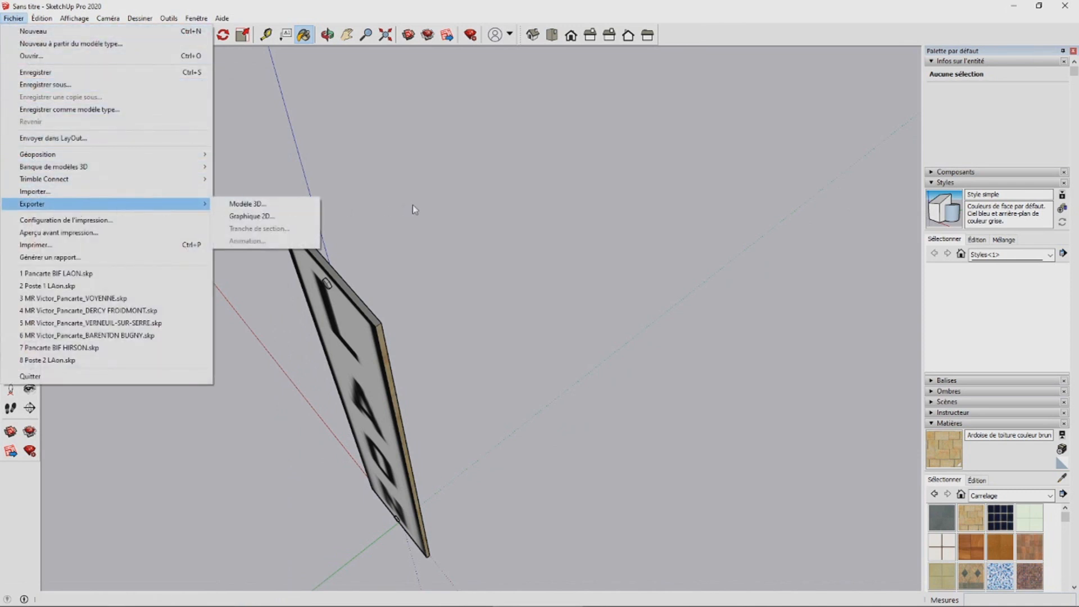
pyautogui.click(303, 204)
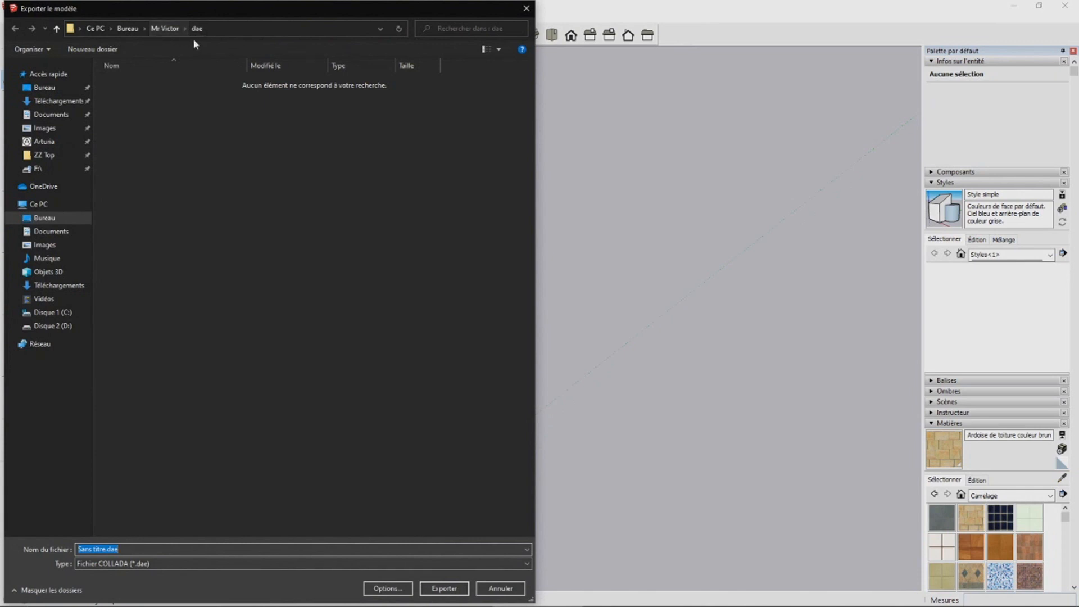
# Replace 'Sans titre' with the Pancarte_BIF LAON file name and export the COLLADA file
pyautogui.click(104, 549)
pyautogui.moveTo(103, 549); pyautogui.dragTo(70, 549)
pyautogui.write('MR')
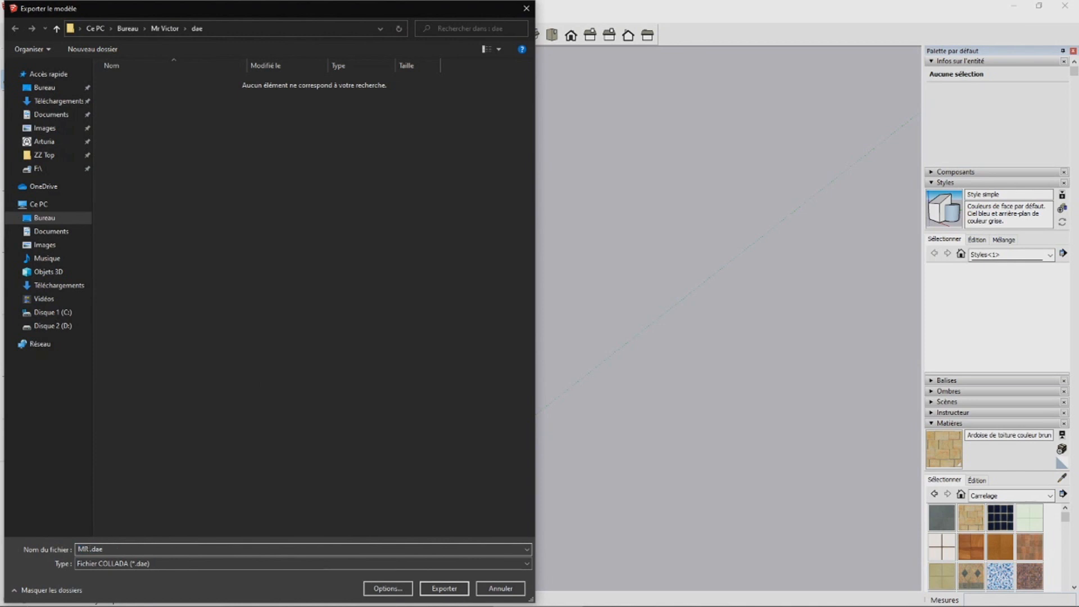
pyautogui.press('BackSpace')
pyautogui.press('BackSpace')
pyautogui.write('r Vic')
pyautogui.press('BackSpace')
pyautogui.press('BackSpace')
pyautogui.write('AON')
pyautogui.press('BackSpace')
pyautogui.write('P')
pyautogui.press('Return')
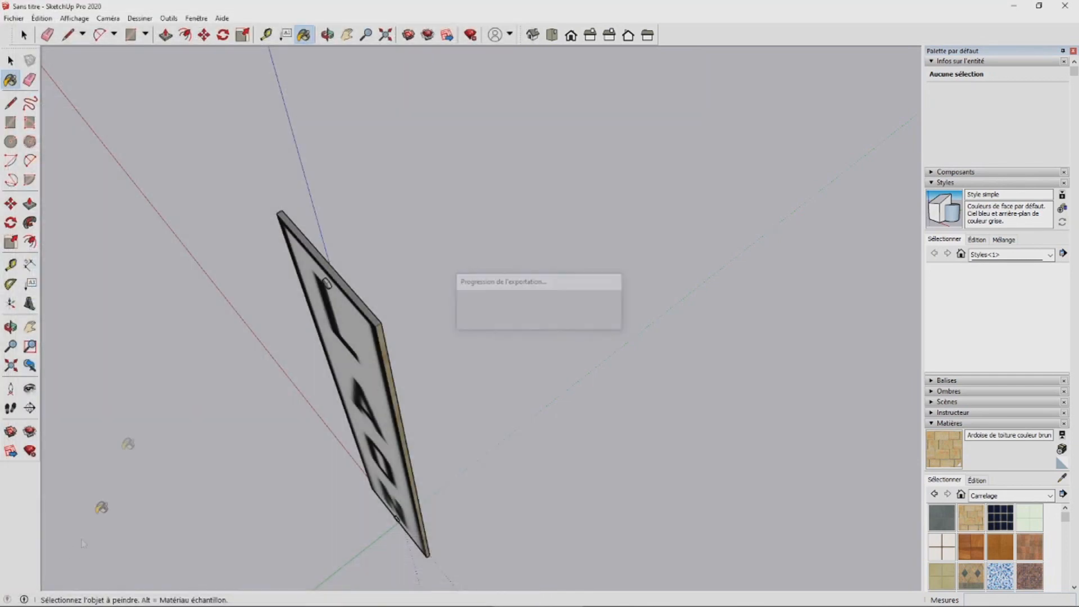
pyautogui.click(1025, 5)
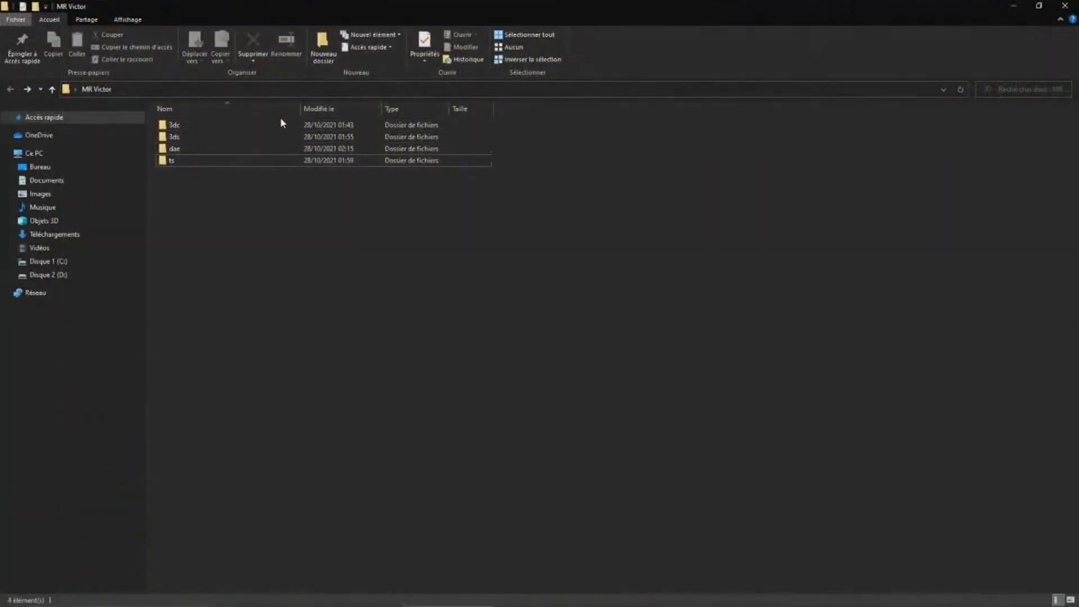
# Open the dae folder and review the three texture images in the Pancarte_BIF LAON folder
pyautogui.doubleClick(280, 137)
pyautogui.hotkey('alt', 'Left')
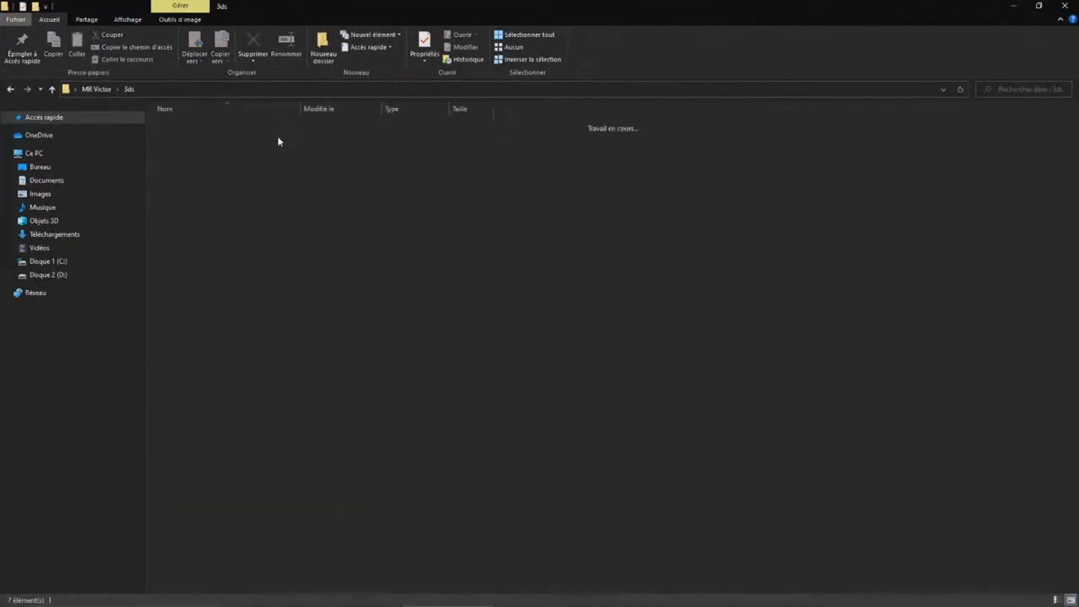
pyautogui.doubleClick(246, 149)
pyautogui.moveTo(247, 192); pyautogui.dragTo(259, 125)
pyautogui.doubleClick(258, 125)
pyautogui.moveTo(394, 234); pyautogui.dragTo(203, 95)
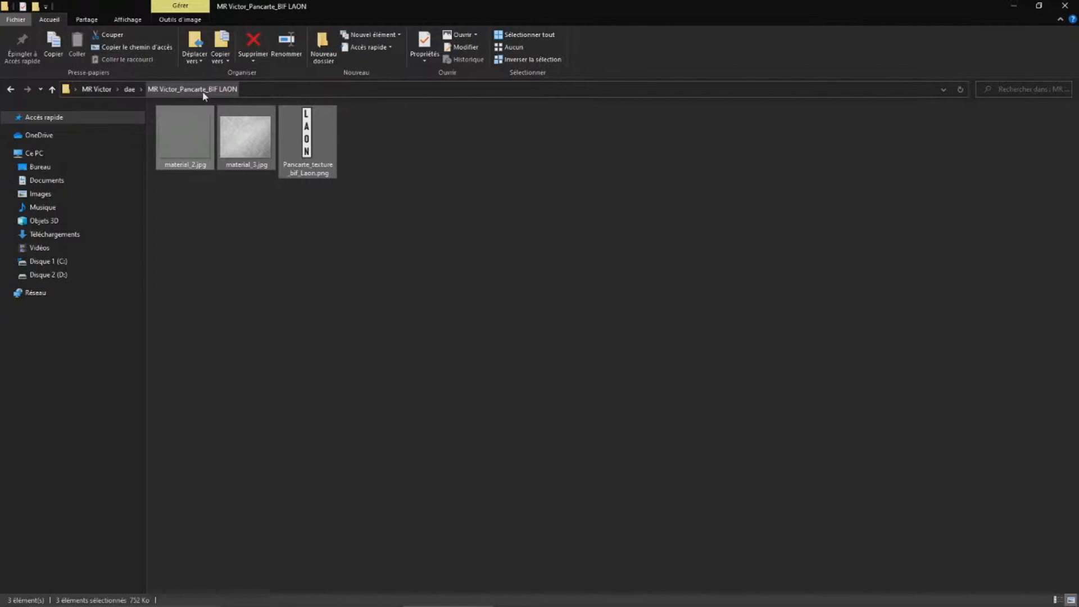
pyautogui.click(227, 315)
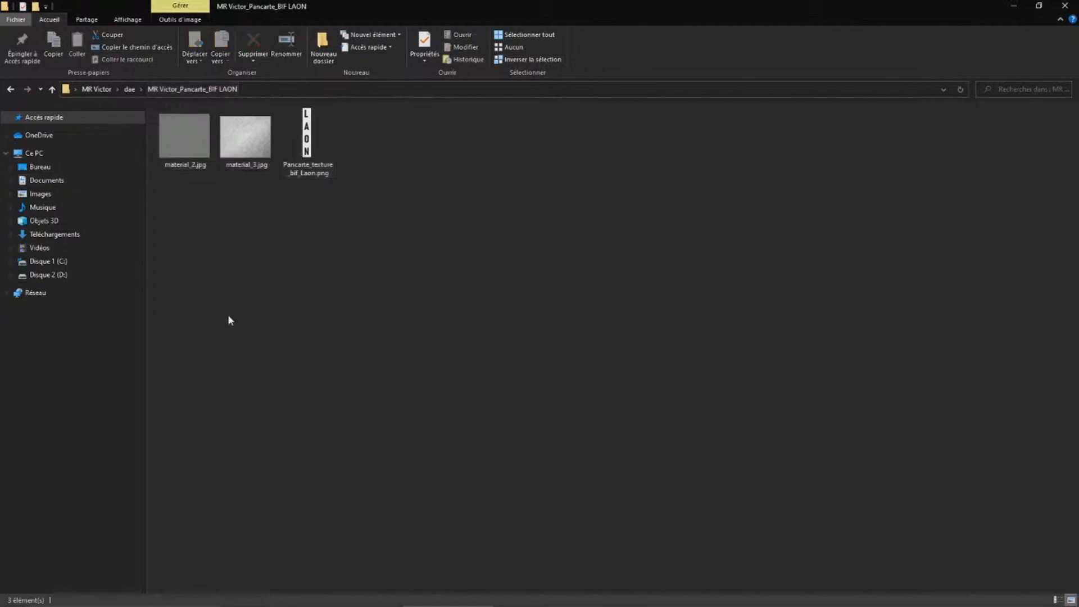
# Check the two images in the Pancarte_Laon folder, then return to the project folder
pyautogui.hotkey('alt', 'Left')
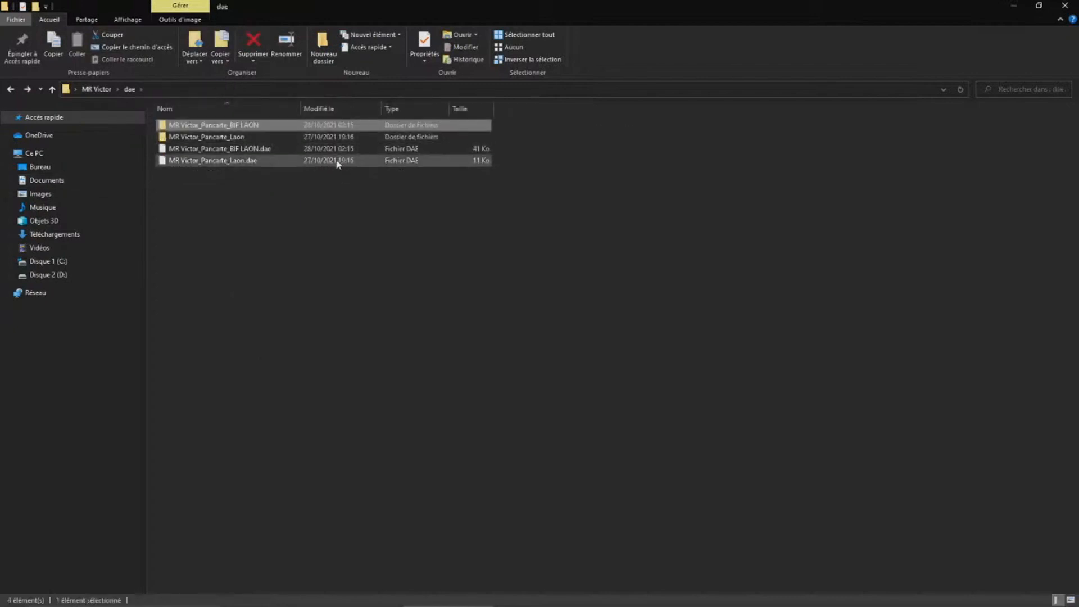
pyautogui.doubleClick(330, 139)
pyautogui.moveTo(313, 257); pyautogui.dragTo(416, 234)
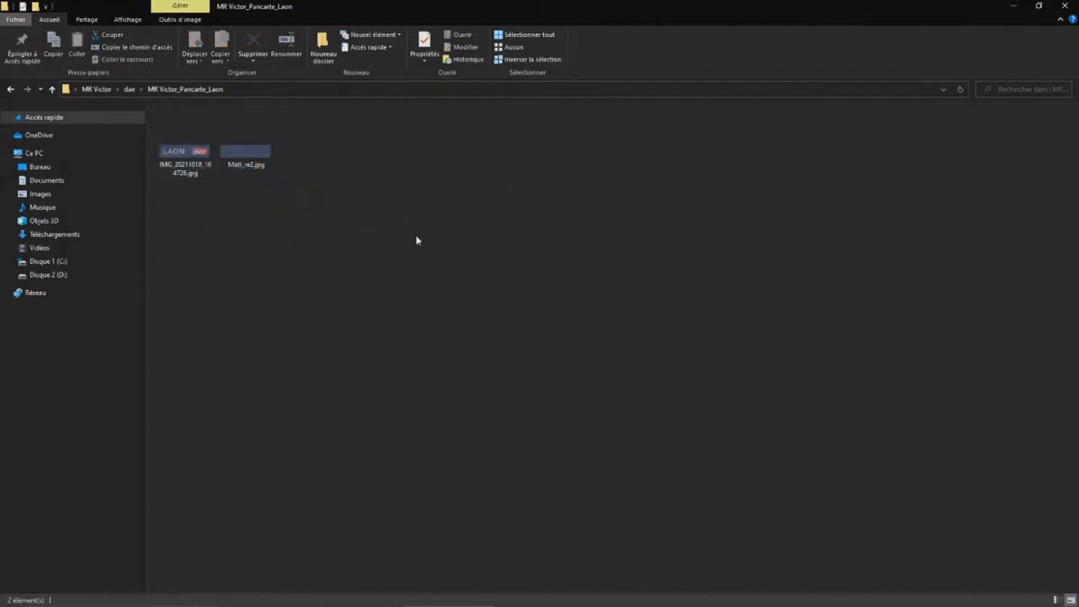
pyautogui.hotkey('alt', 'Up')
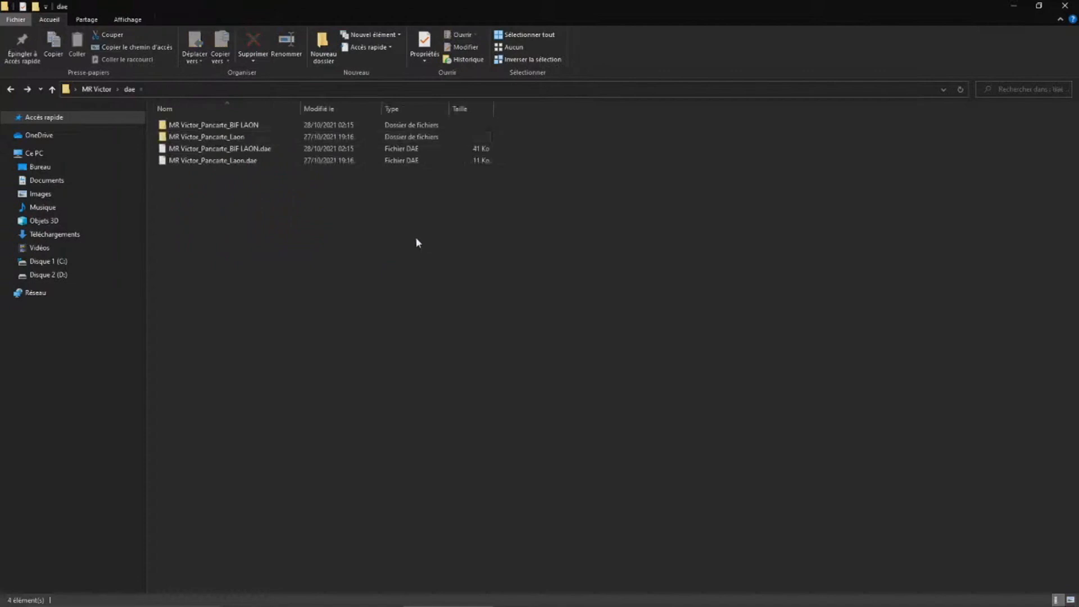
pyautogui.hotkey('alt', 'Up')
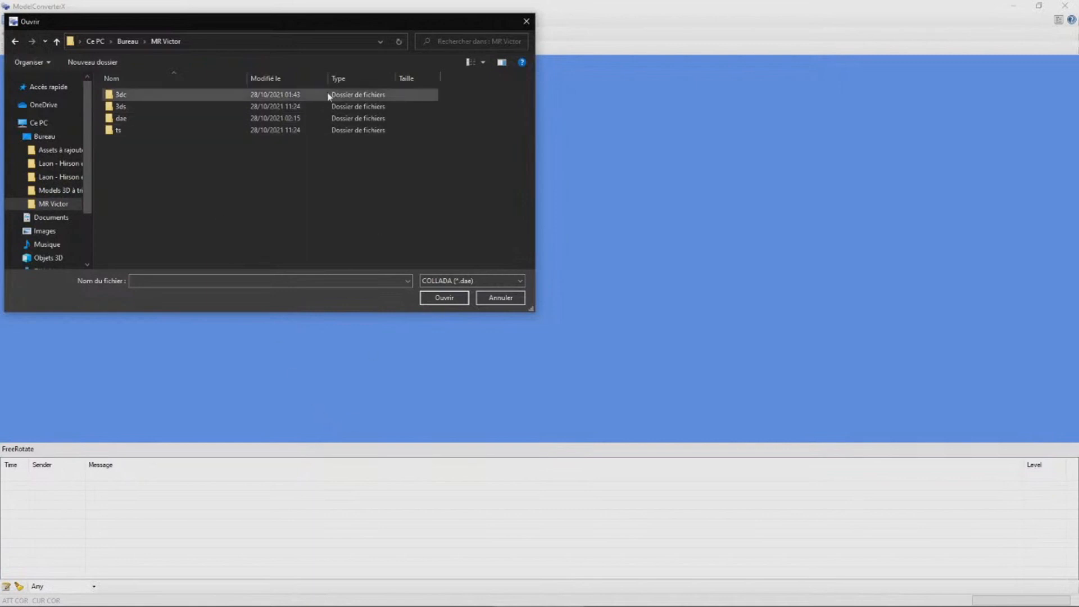
# Import the Pancarte_BIF LAON.dae file from the dae folder into ModelConverterX
pyautogui.moveTo(293, 27); pyautogui.dragTo(465, 70)
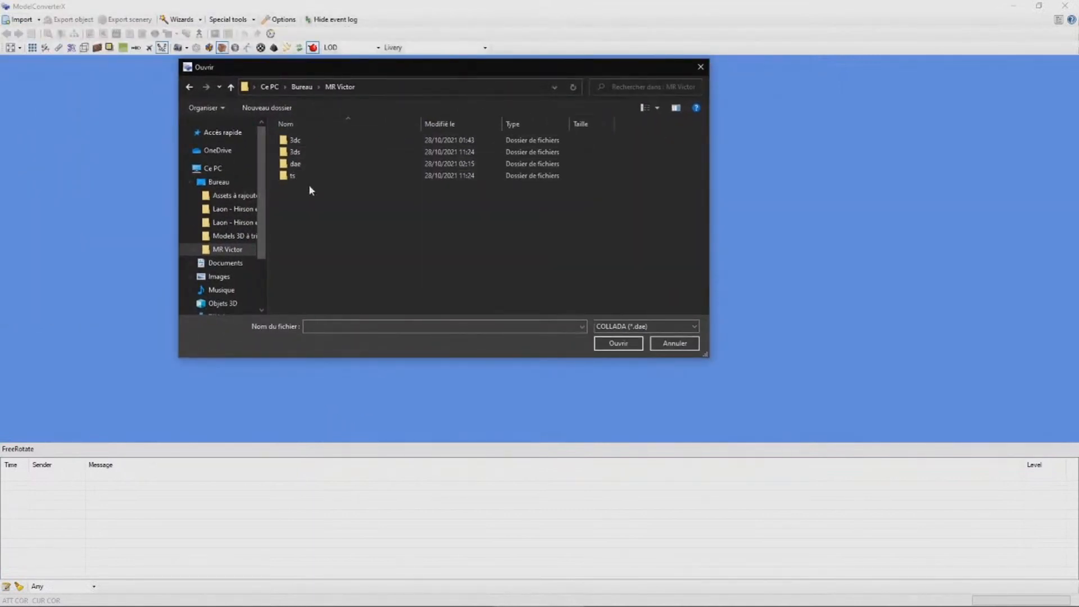
pyautogui.doubleClick(219, 181)
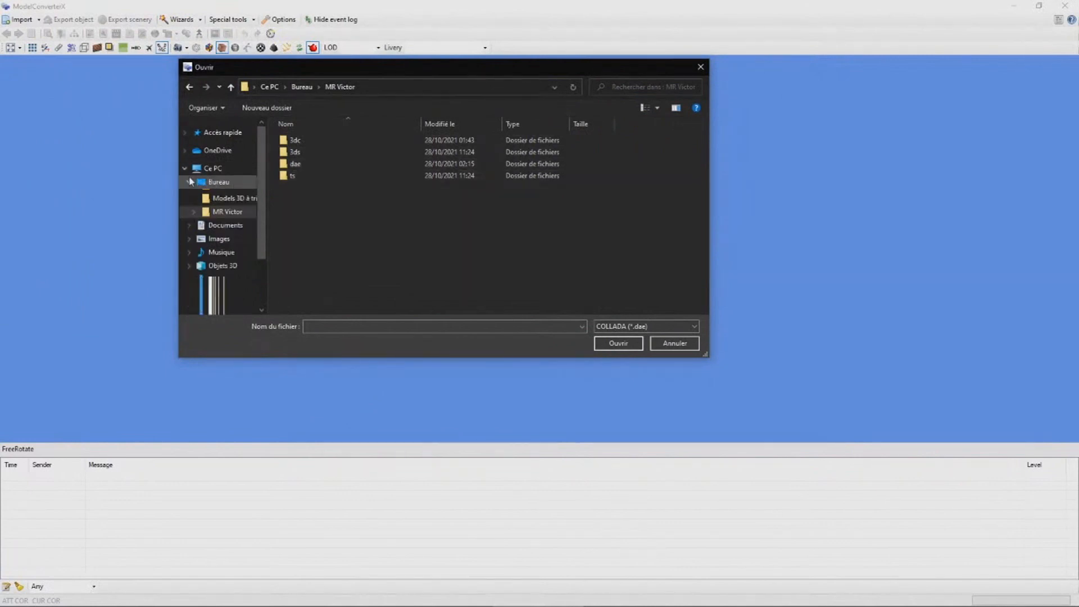
pyautogui.doubleClick(310, 163)
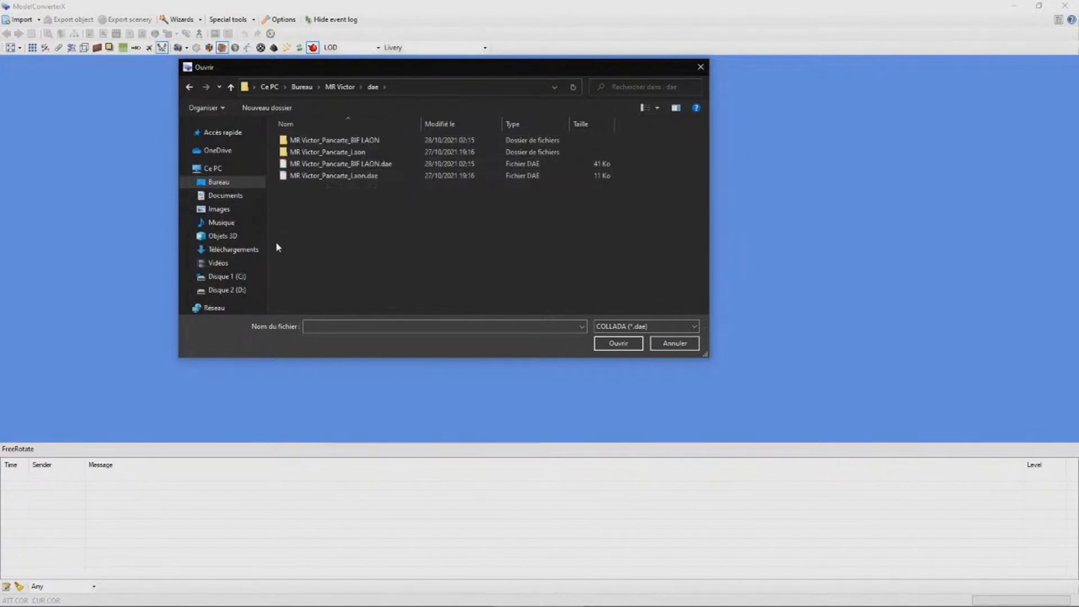
pyautogui.click(343, 168)
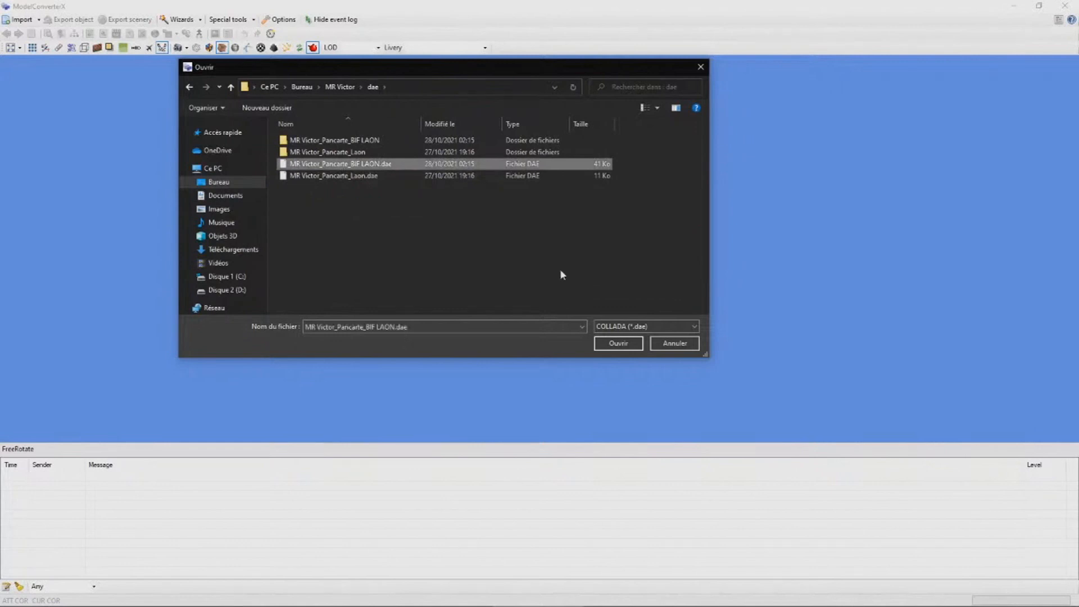
pyautogui.click(619, 344)
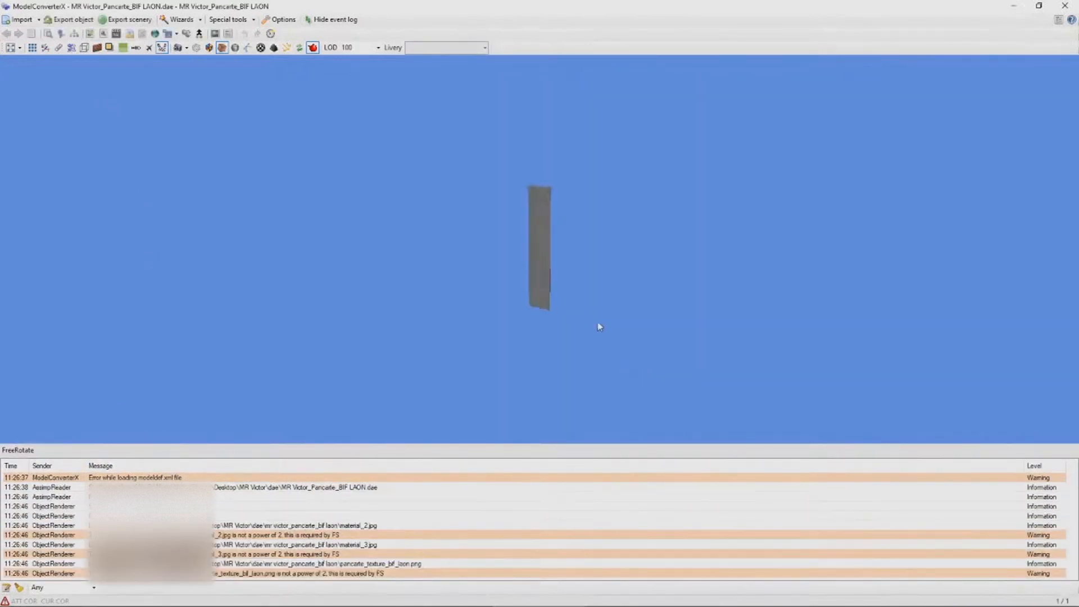
# Zoom and orbit around the LAON plaque to check its lettering, border and face textures
pyautogui.scroll(5, 596, 323)
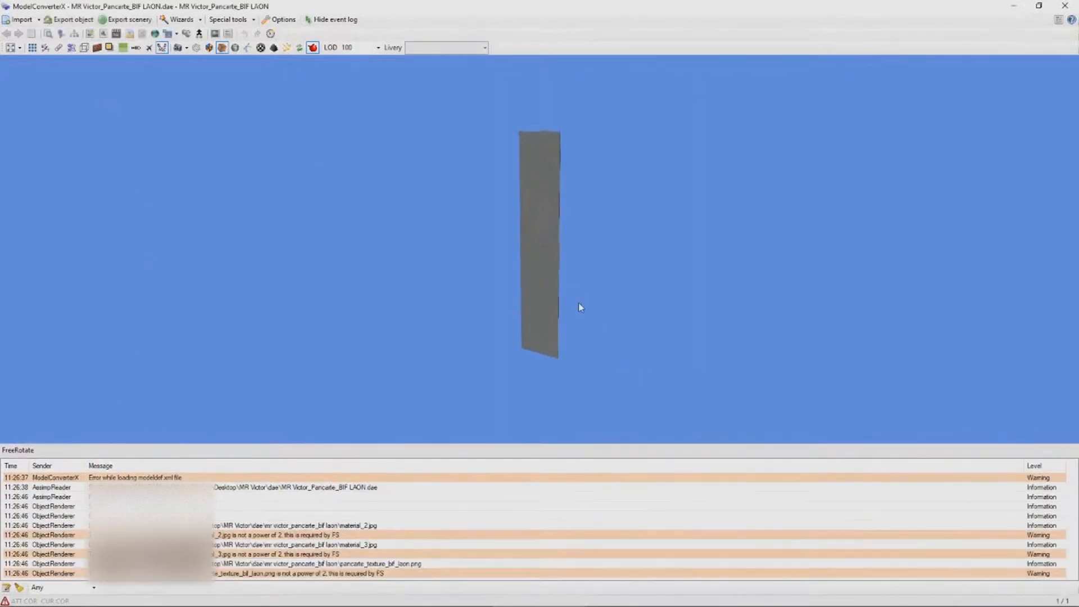
pyautogui.moveTo(565, 319); pyautogui.dragTo(521, 154)
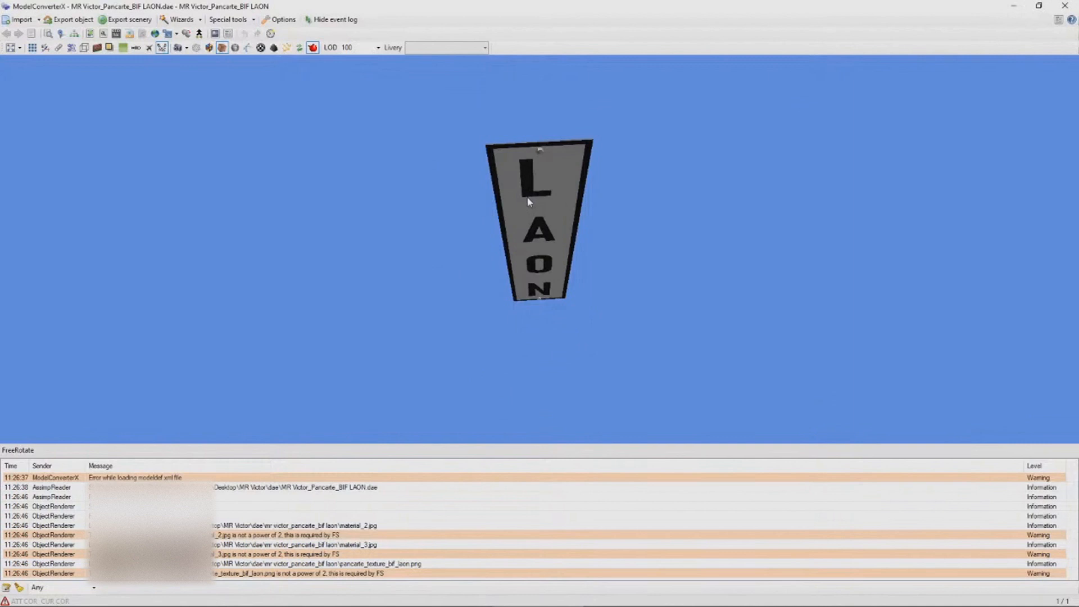
pyautogui.moveTo(622, 238); pyautogui.dragTo(576, 221)
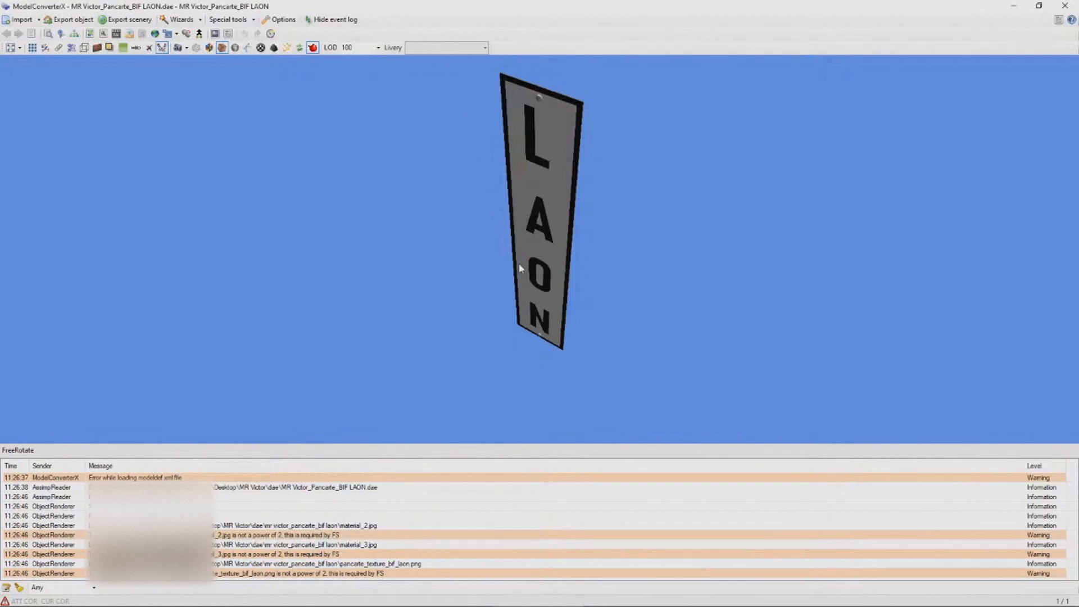
pyautogui.scroll(-5, 561, 215)
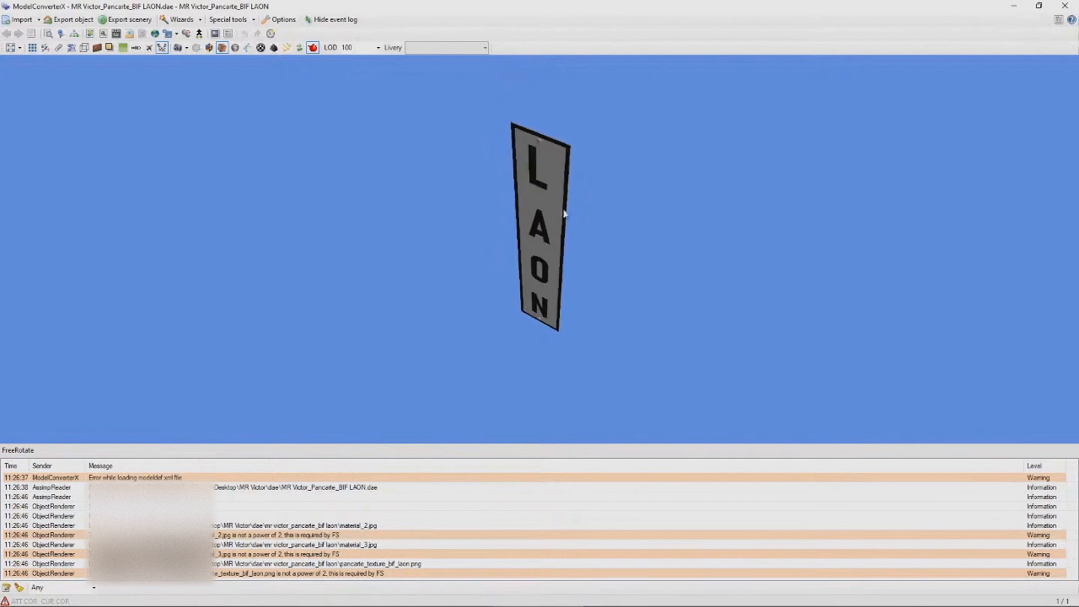
pyautogui.moveTo(553, 208); pyautogui.dragTo(611, 178)
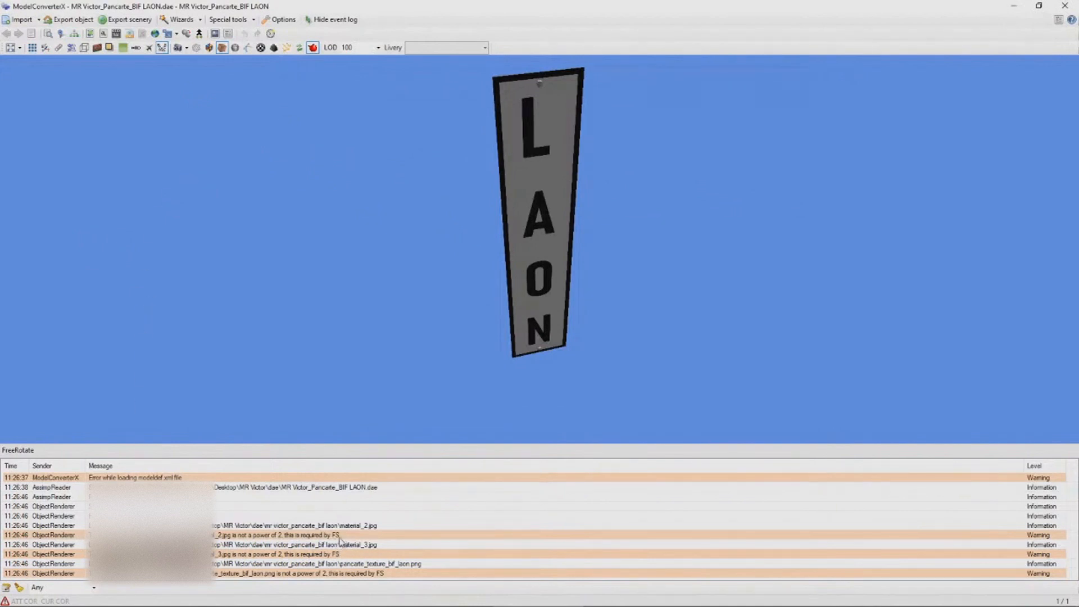
pyautogui.scroll(3, 310, 87)
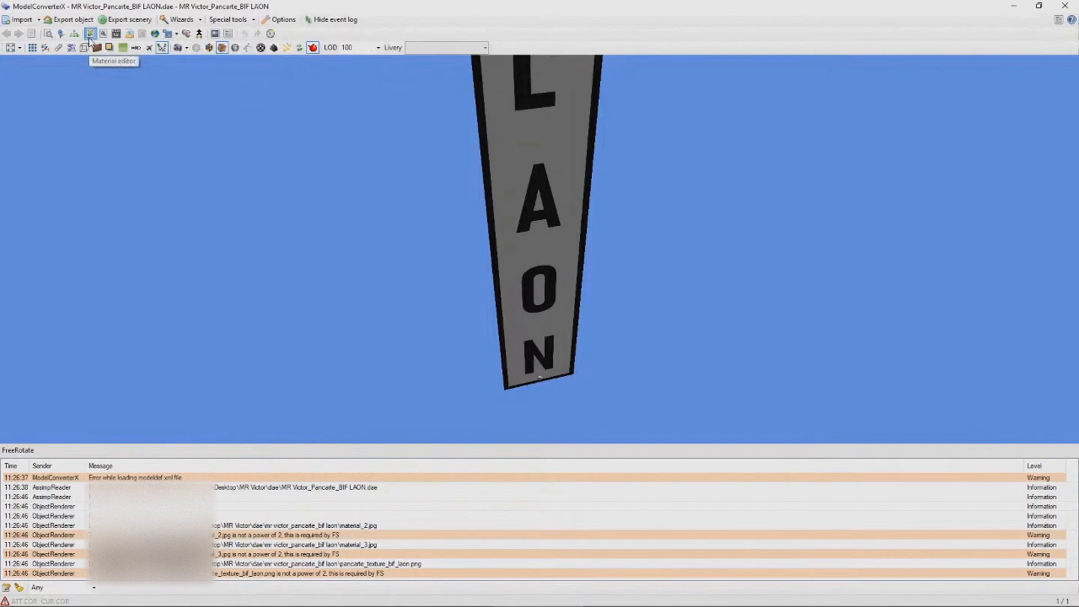
# Set textures to save as PNG in the 3ds folder, prefixed with the model name, resized to powers of 2
pyautogui.click(89, 35)
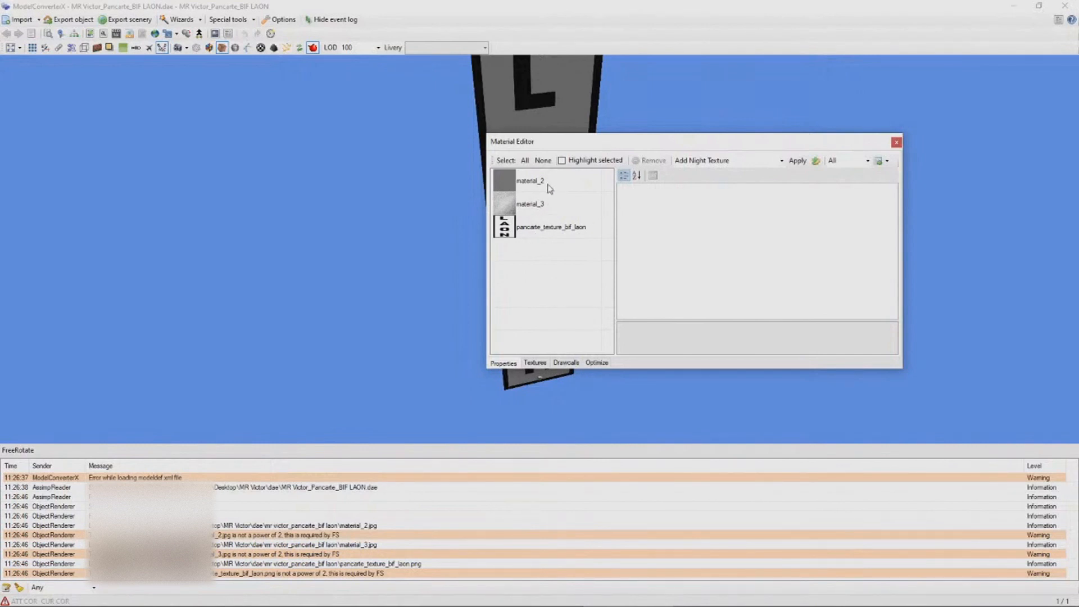
pyautogui.click(535, 363)
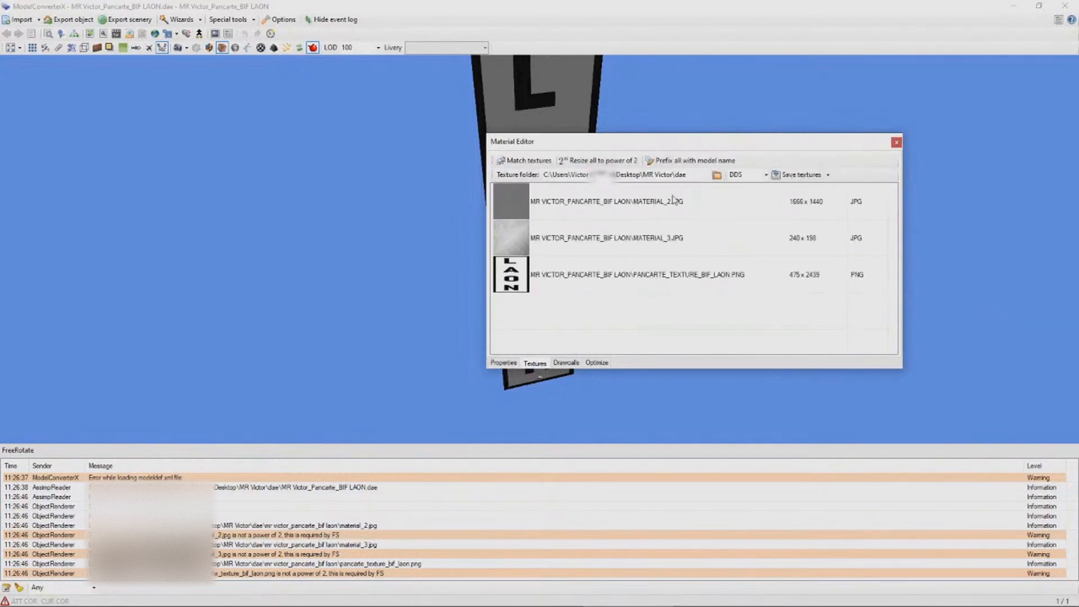
pyautogui.click(687, 176)
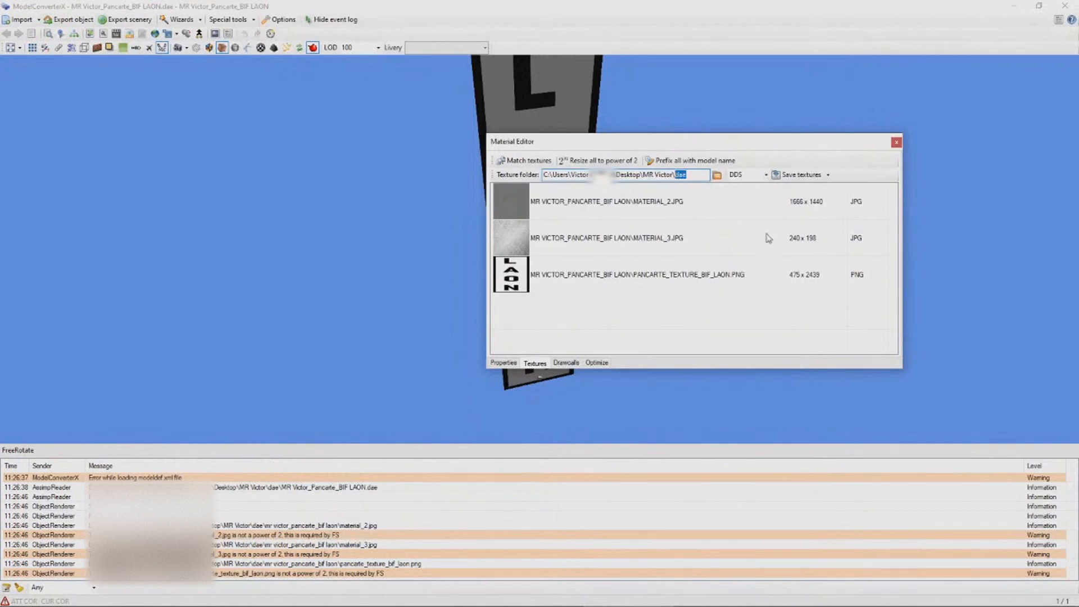
pyautogui.write('3ds')
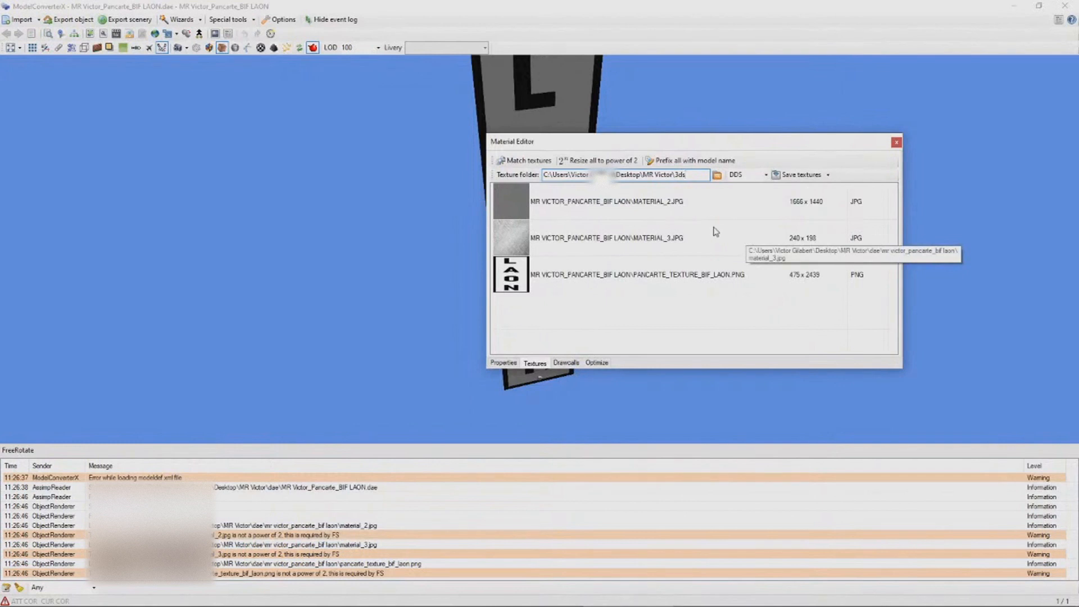
pyautogui.click(764, 175)
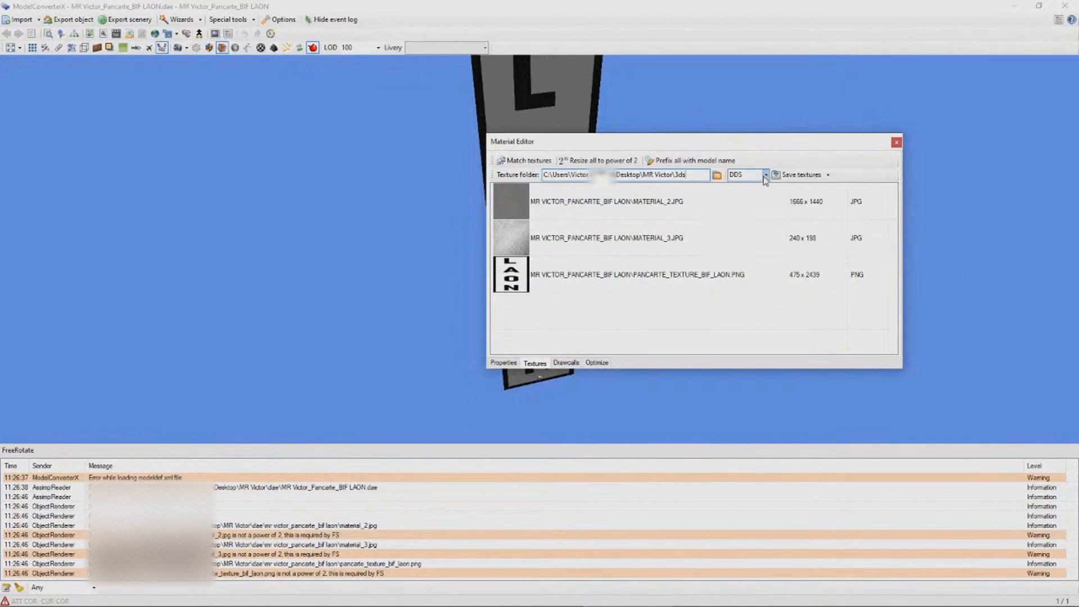
pyautogui.scroll(-1, 764, 175)
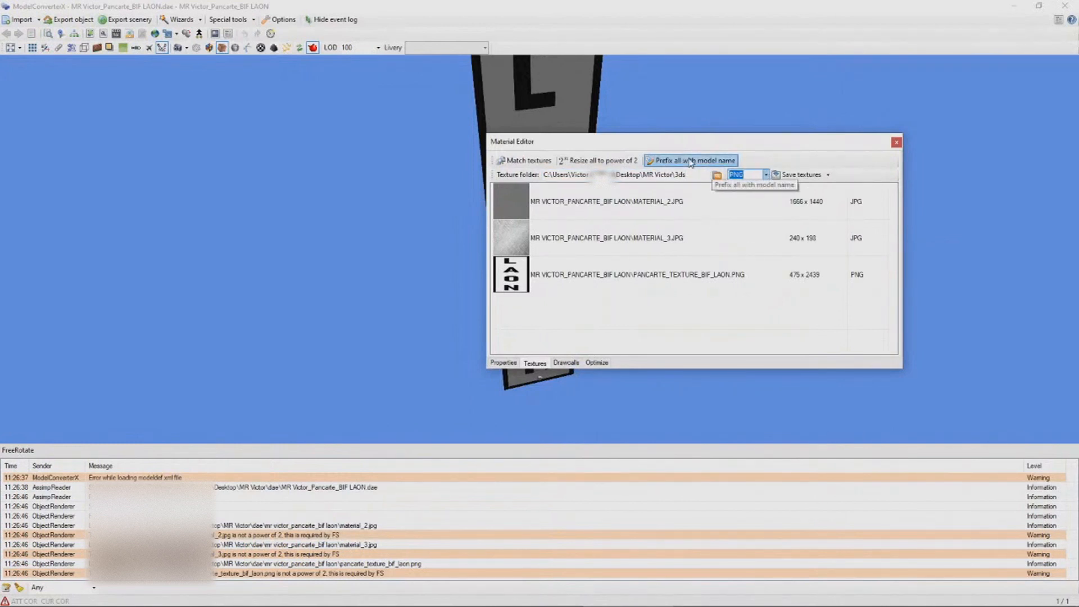
pyautogui.click(690, 161)
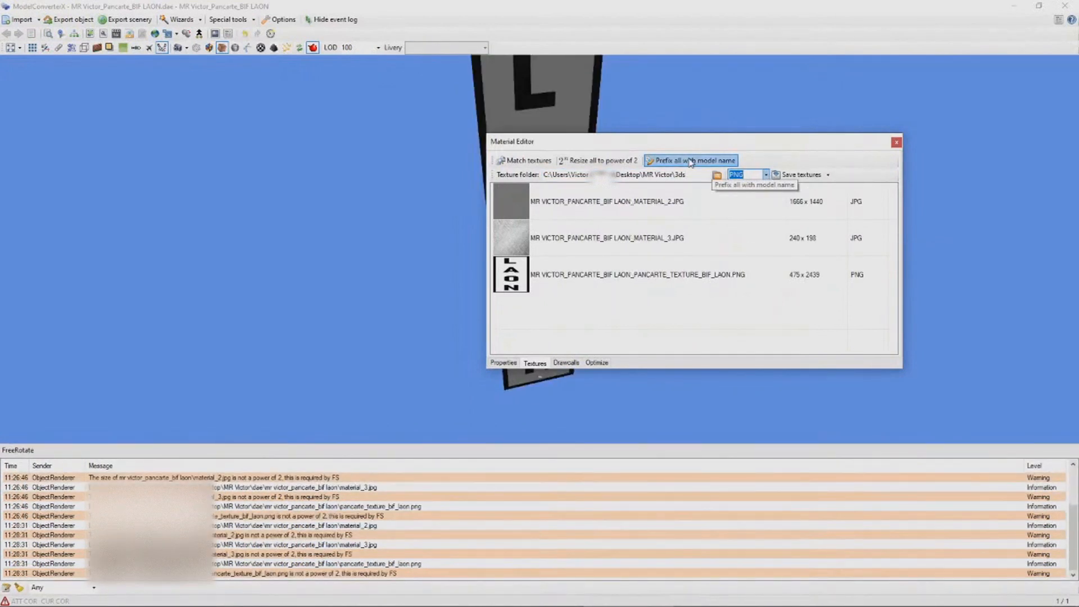
pyautogui.click(606, 162)
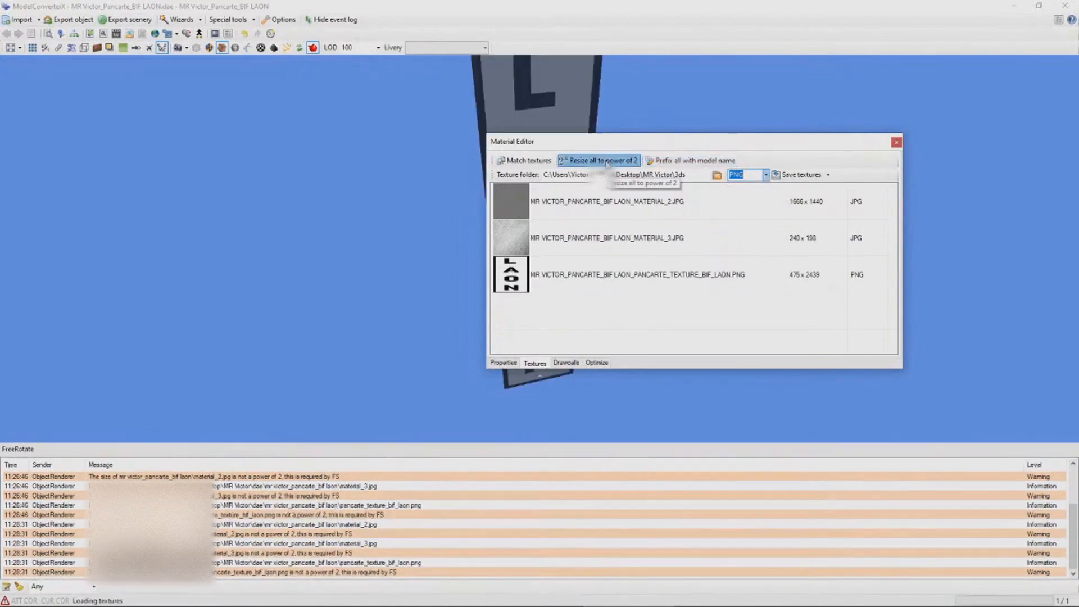
# Resize the LAON sign lettering texture to 512 x 4096
pyautogui.click(806, 203)
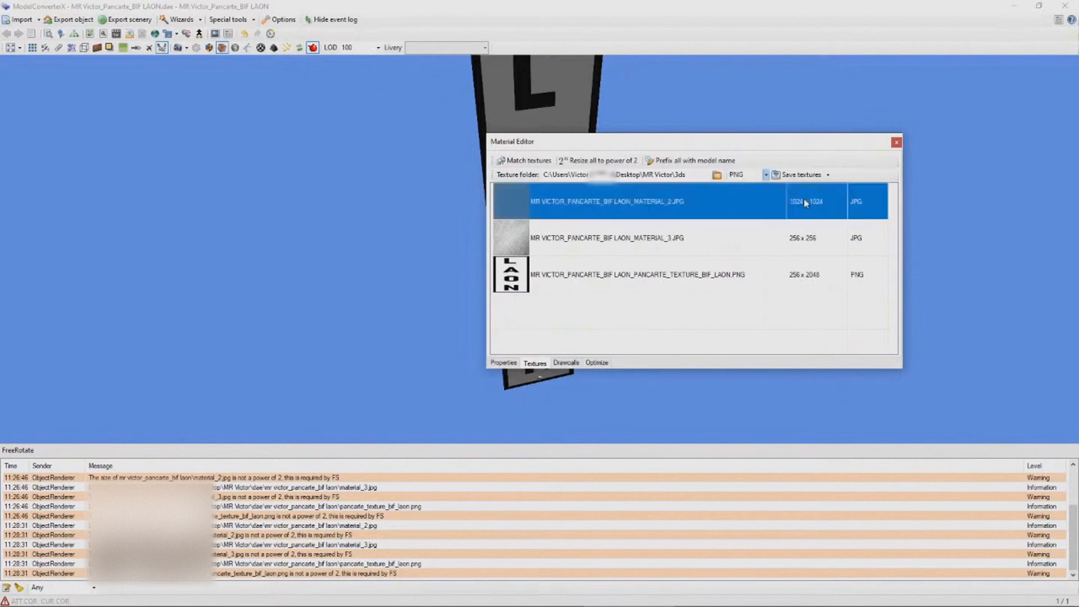
pyautogui.rightClick(803, 209)
pyautogui.moveTo(816, 214)
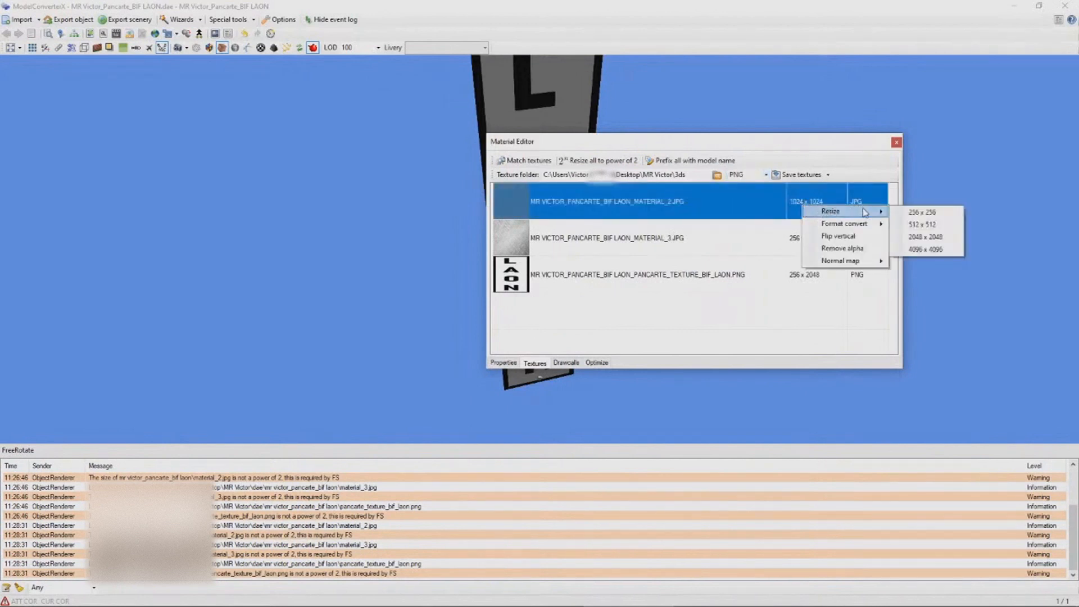
pyautogui.click(717, 251)
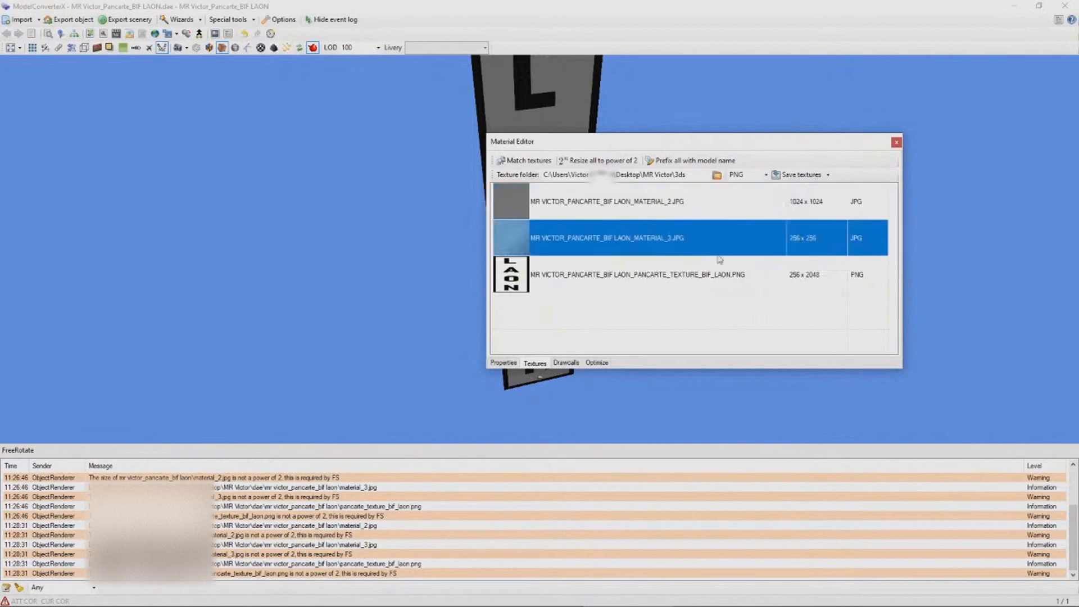
pyautogui.click(809, 281)
pyautogui.rightClick(809, 281)
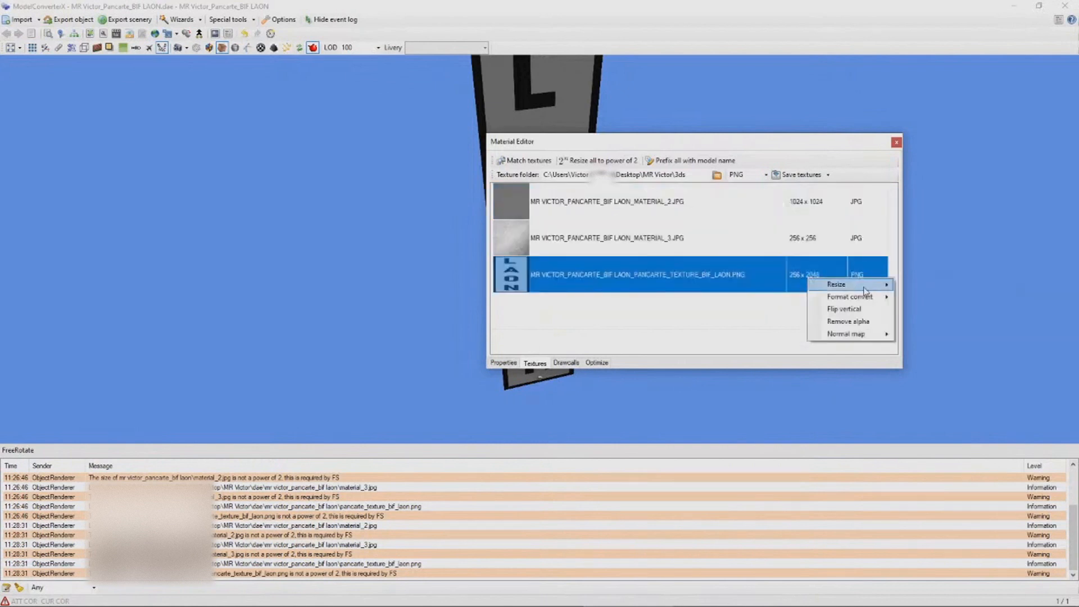
pyautogui.moveTo(868, 291)
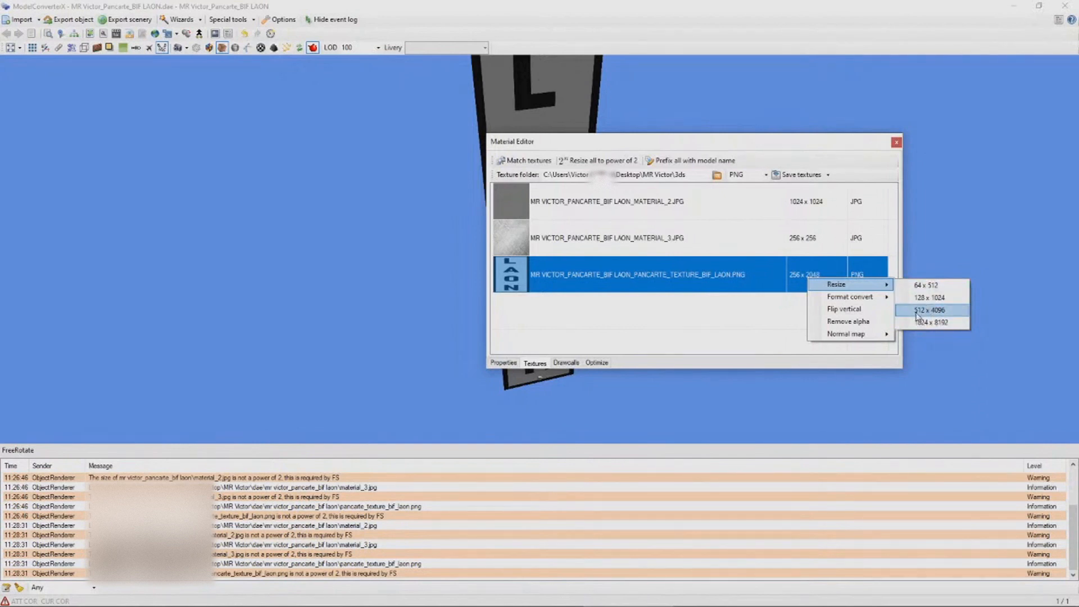
pyautogui.click(920, 311)
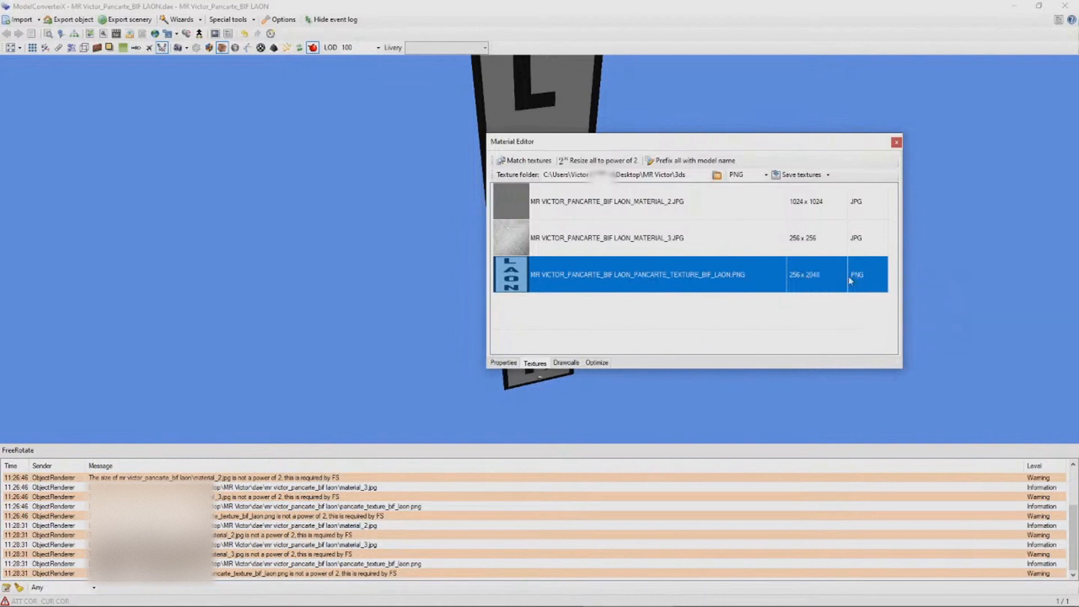
# Shrink the MATERIAL_3 texture to 64 x 64 and MATERIAL_2 to 256 x 256
pyautogui.click(815, 241)
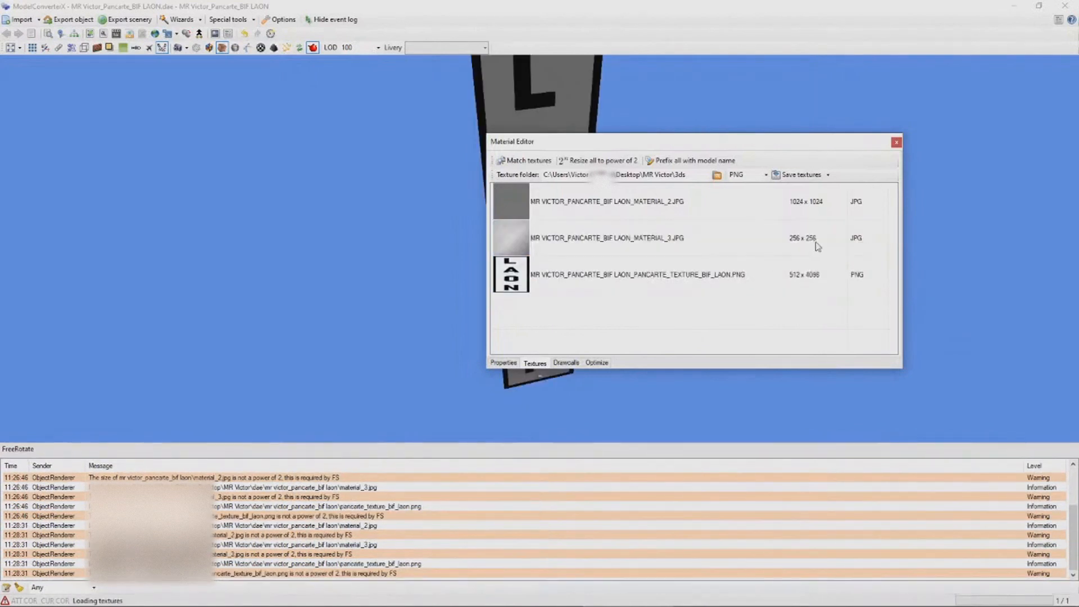
pyautogui.rightClick(805, 241)
pyautogui.moveTo(825, 247)
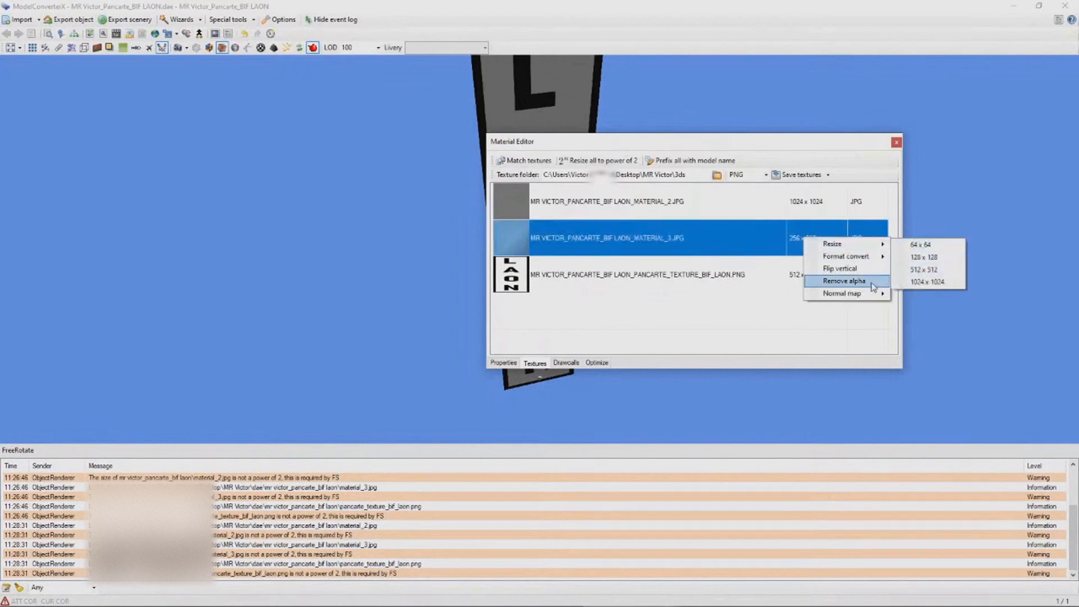
pyautogui.moveTo(864, 241)
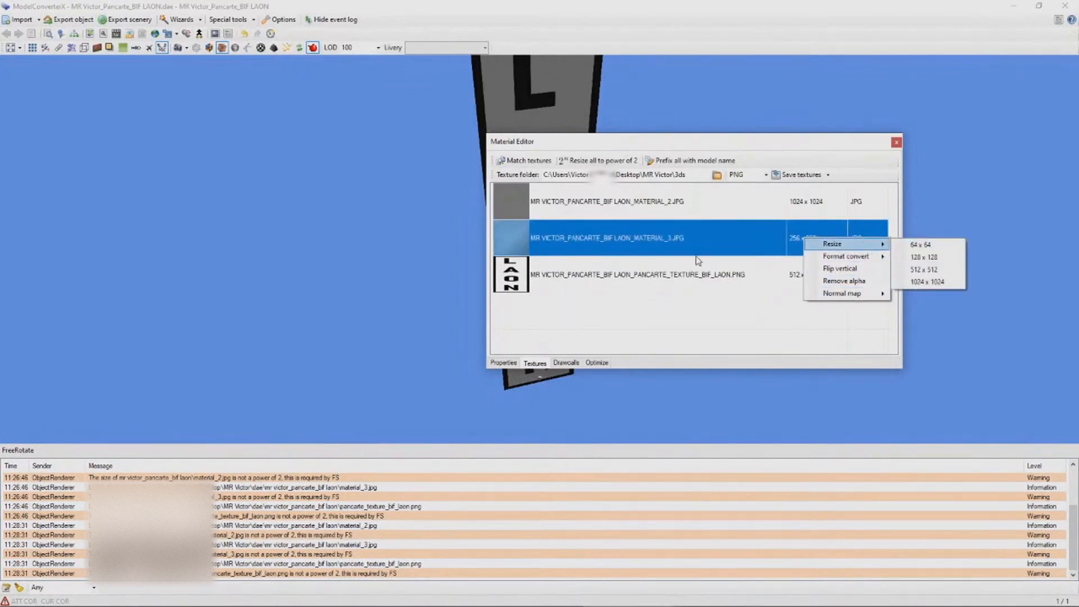
pyautogui.click(916, 247)
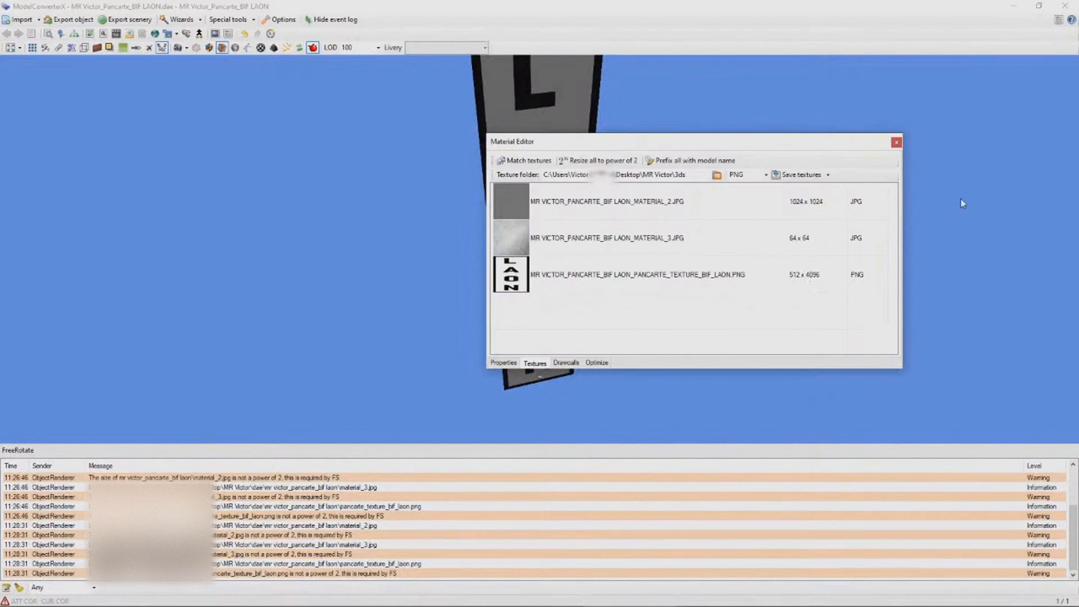
pyautogui.click(812, 203)
pyautogui.rightClick(808, 206)
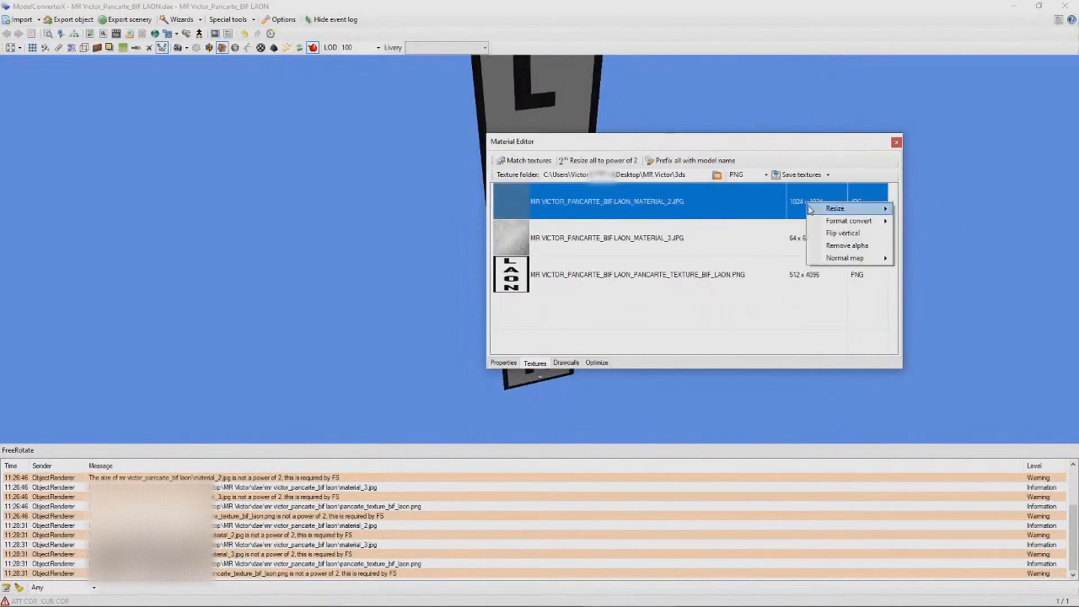
pyautogui.moveTo(823, 213)
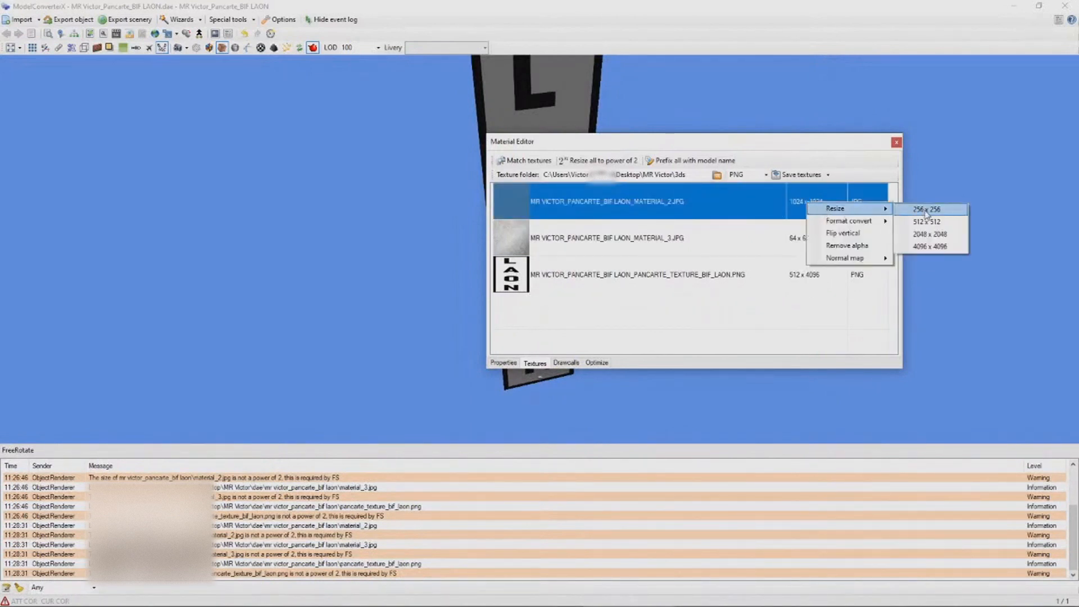
pyautogui.click(926, 210)
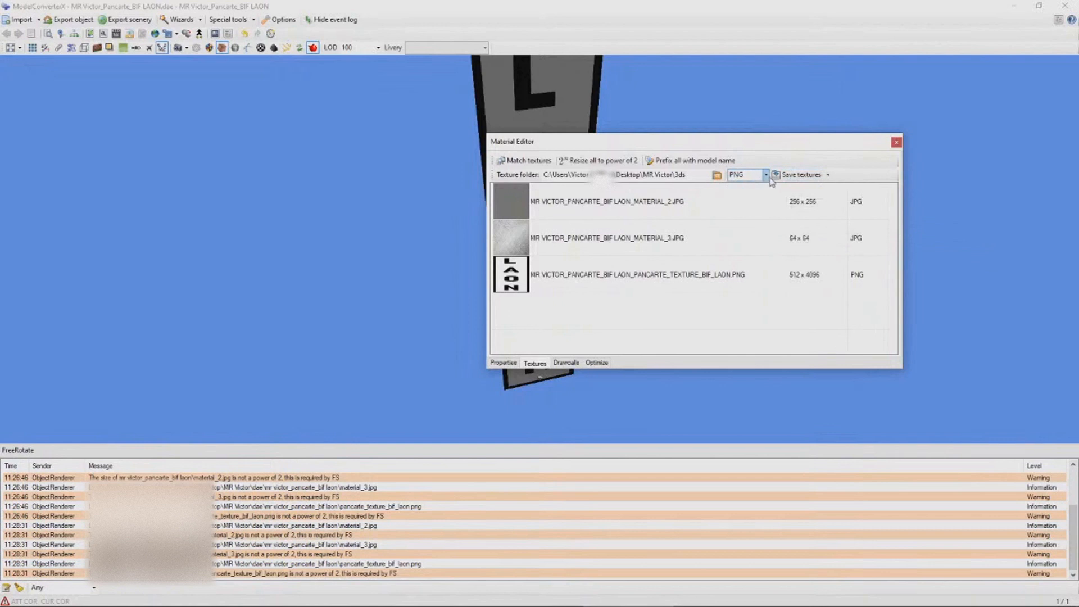
# Save all three textures as PNG, glance at the Drawcalls and Properties tabs, then close the editor
pyautogui.click(765, 175)
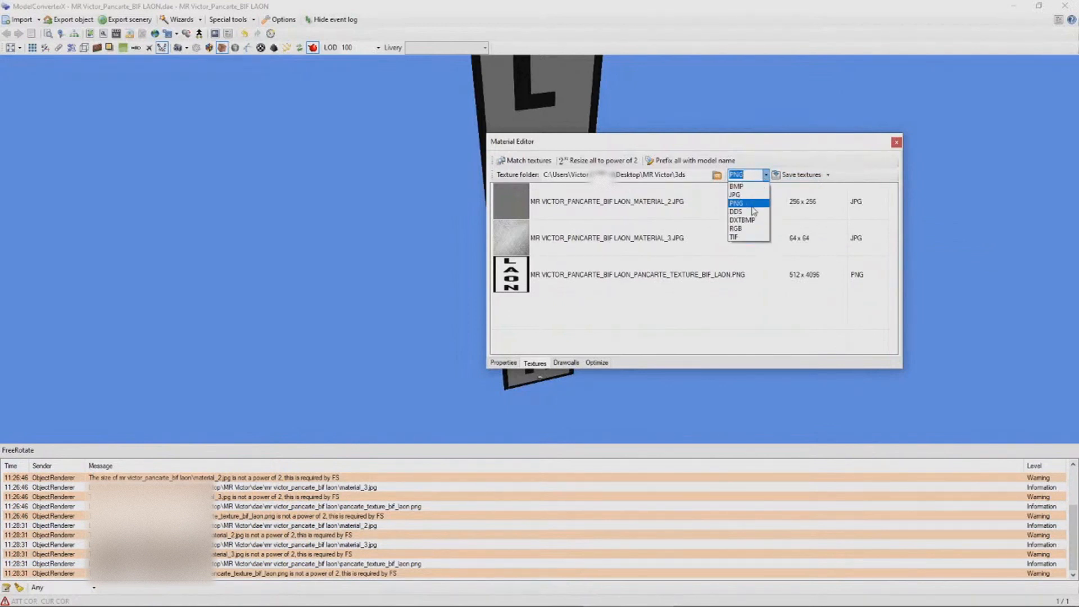
pyautogui.click(752, 203)
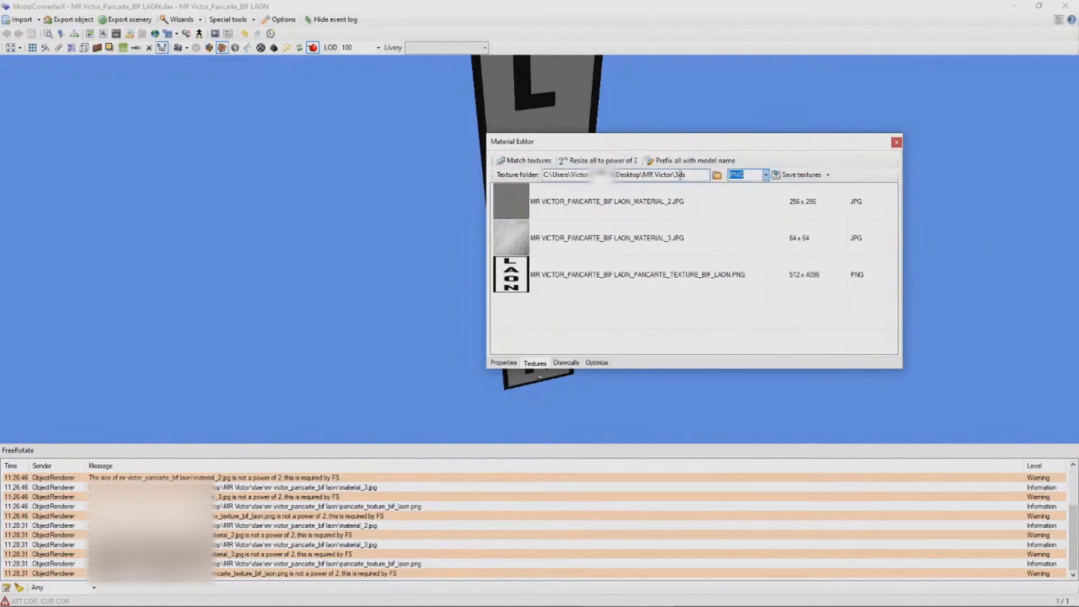
pyautogui.click(783, 176)
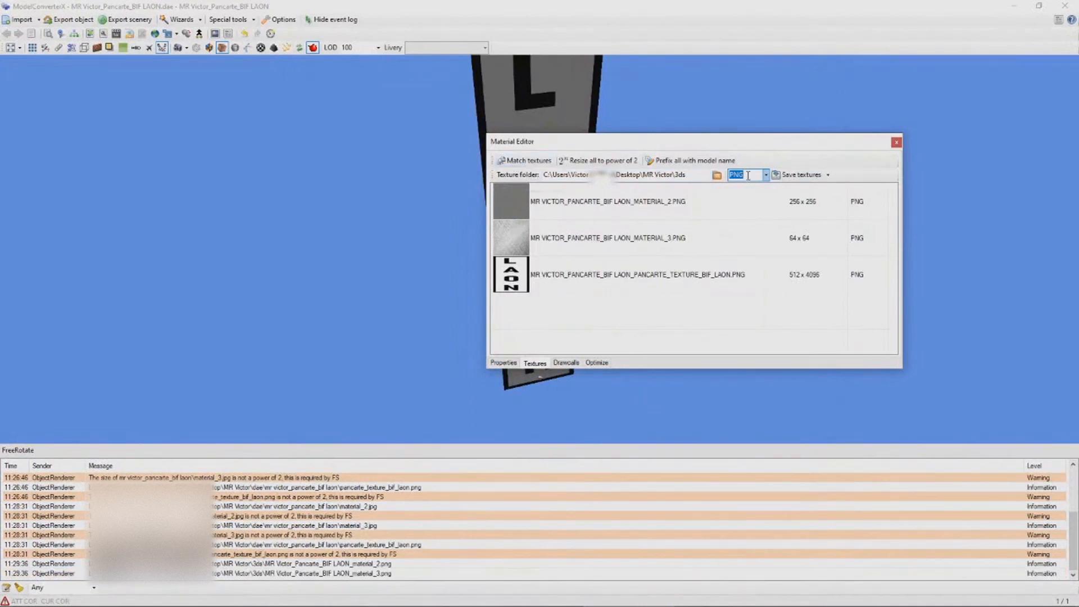
pyautogui.click(563, 363)
pyautogui.click(535, 363)
pyautogui.click(504, 363)
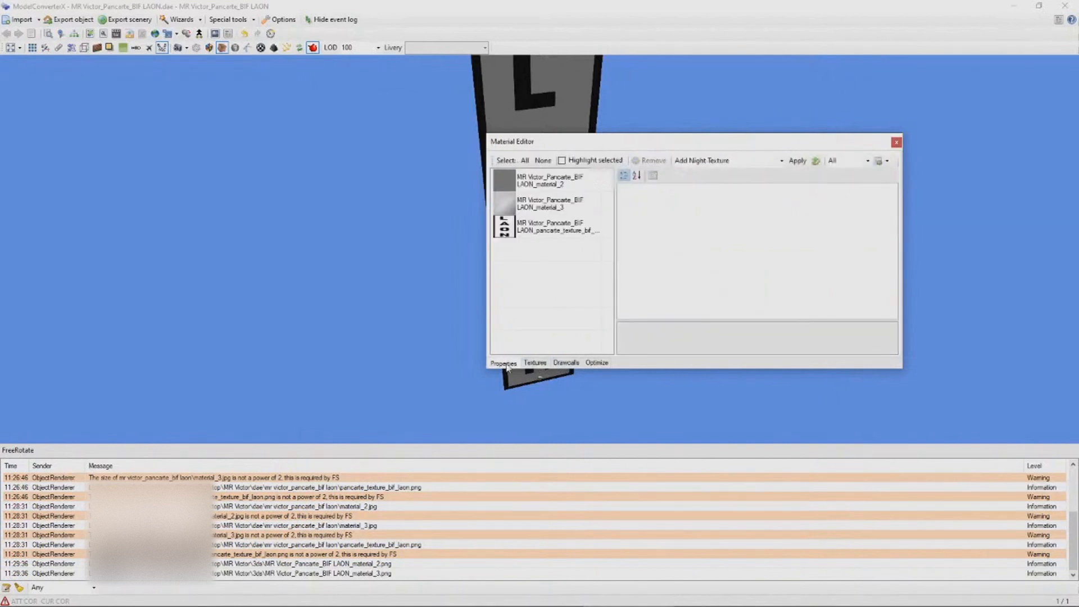
pyautogui.click(896, 143)
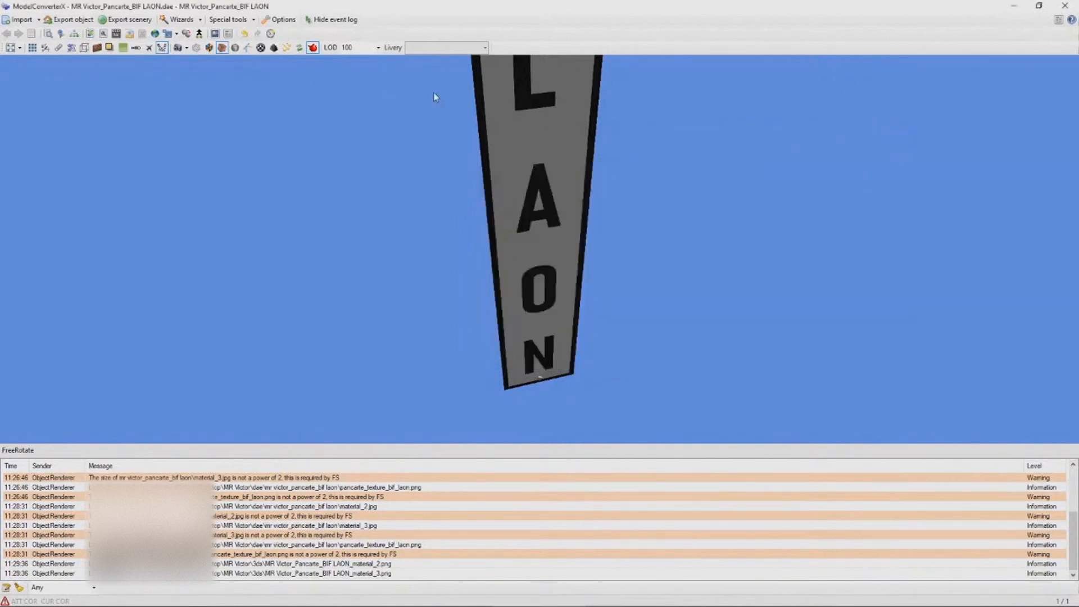
# Save the sign model as a .3ds file in the desktop project's 3ds folder
pyautogui.click(77, 21)
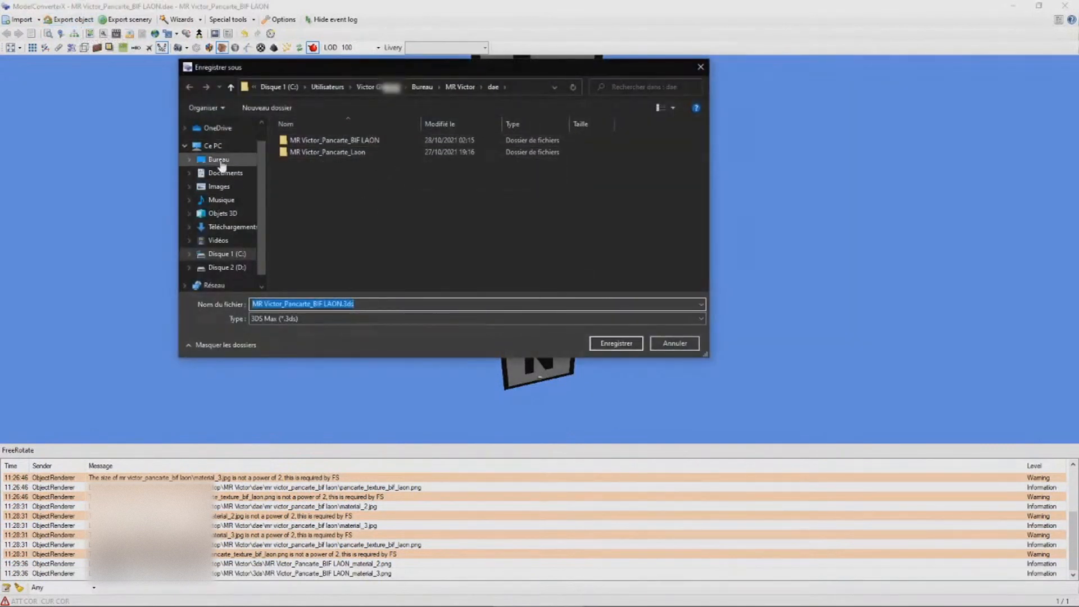
pyautogui.click(219, 159)
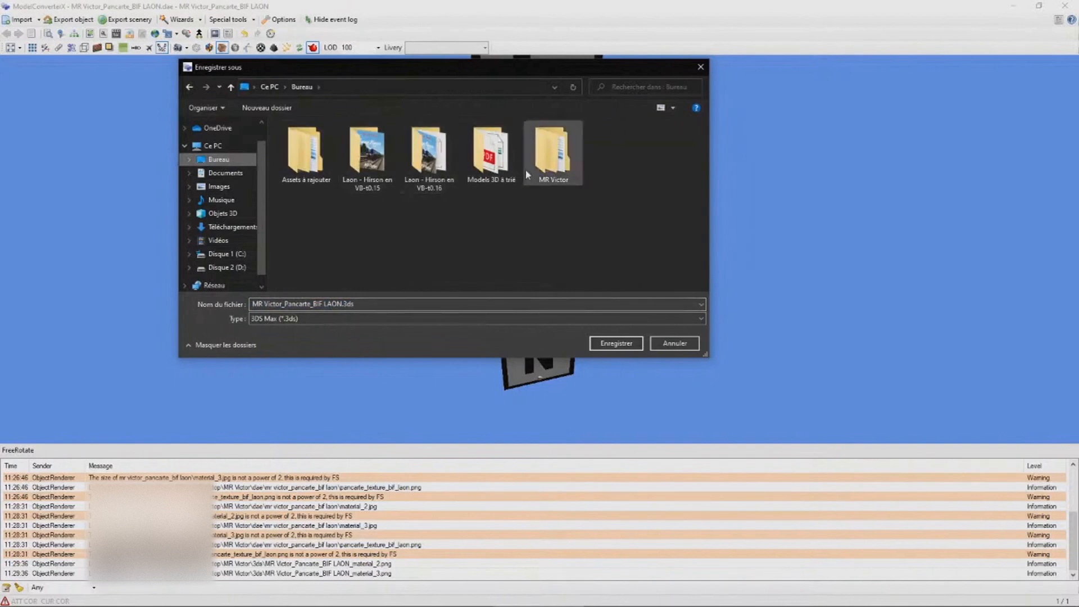
pyautogui.doubleClick(552, 155)
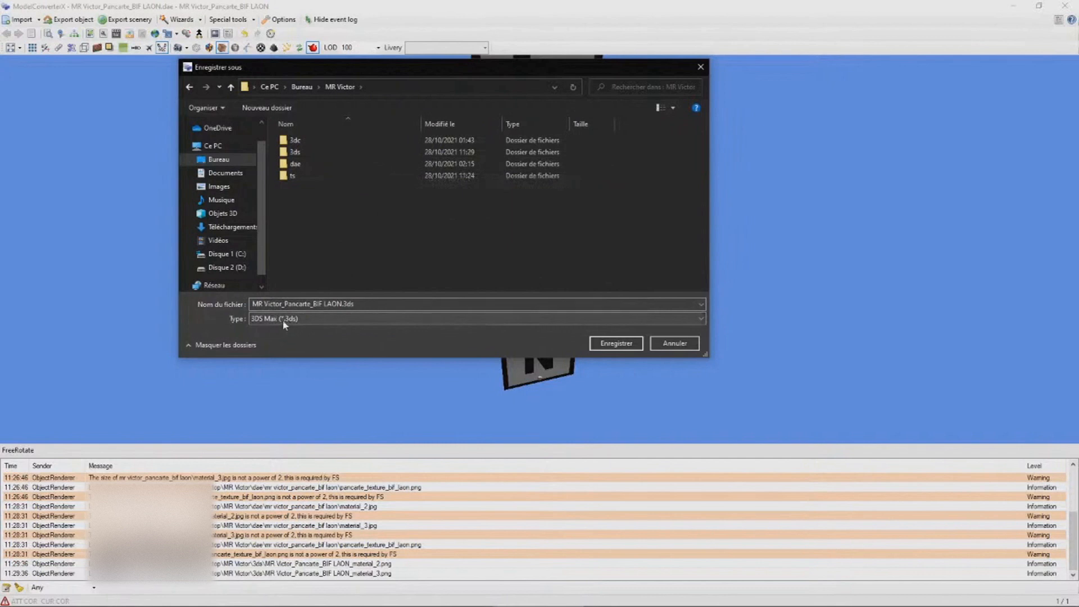
pyautogui.click(303, 151)
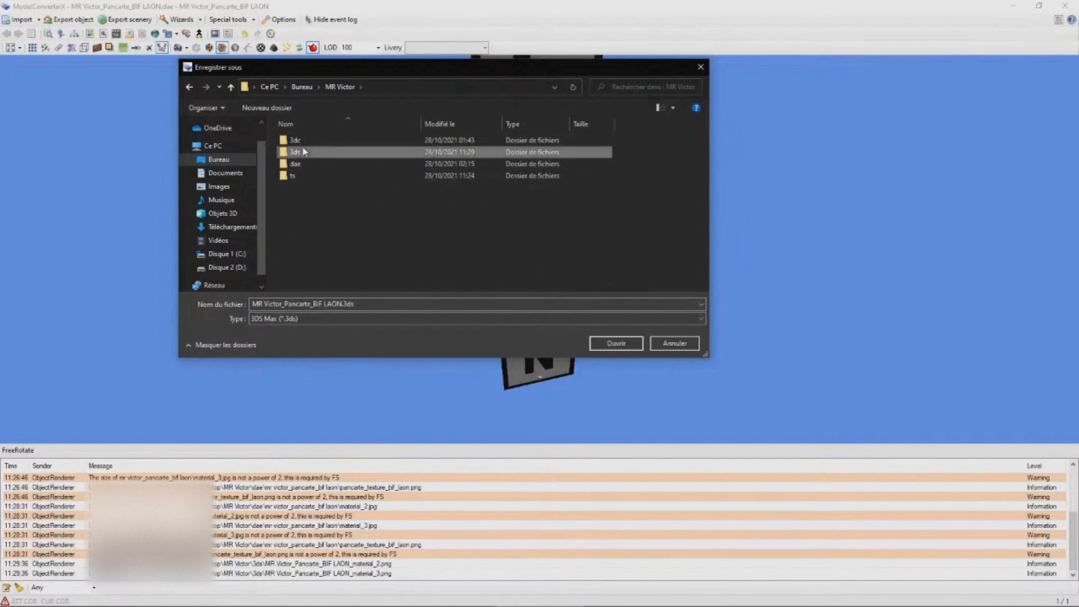
pyautogui.doubleClick(303, 152)
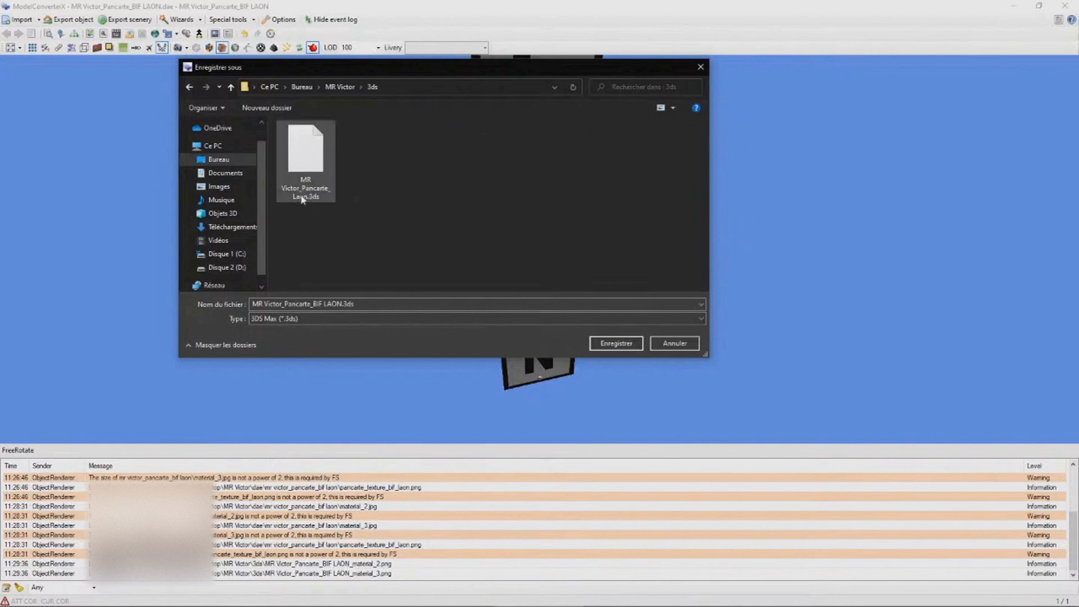
pyautogui.click(628, 345)
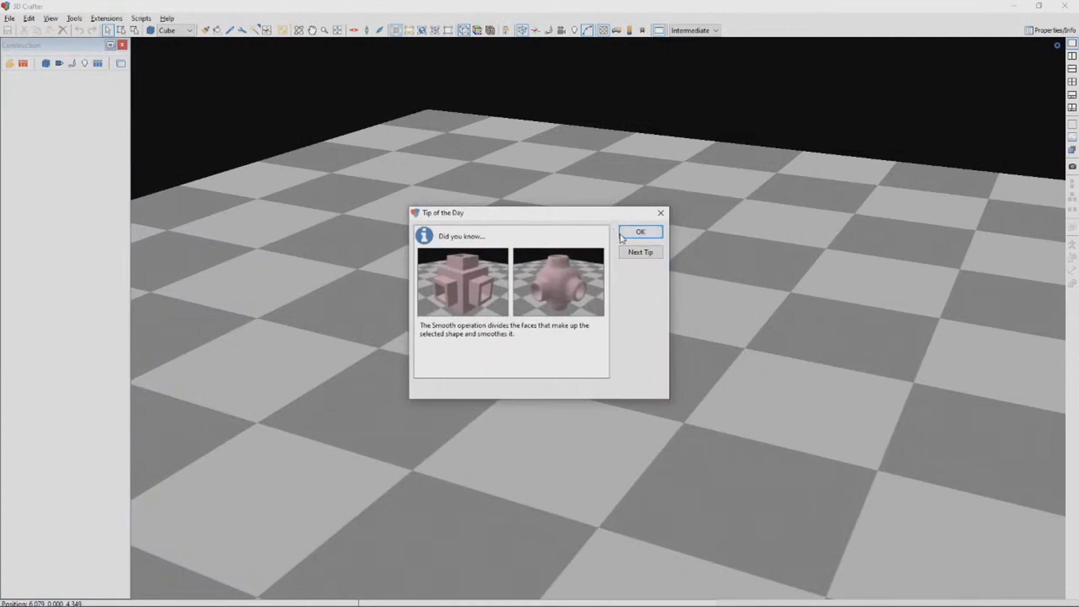
# Dismiss the Tip of the Day and bring up the File > Import format list
pyautogui.click(621, 236)
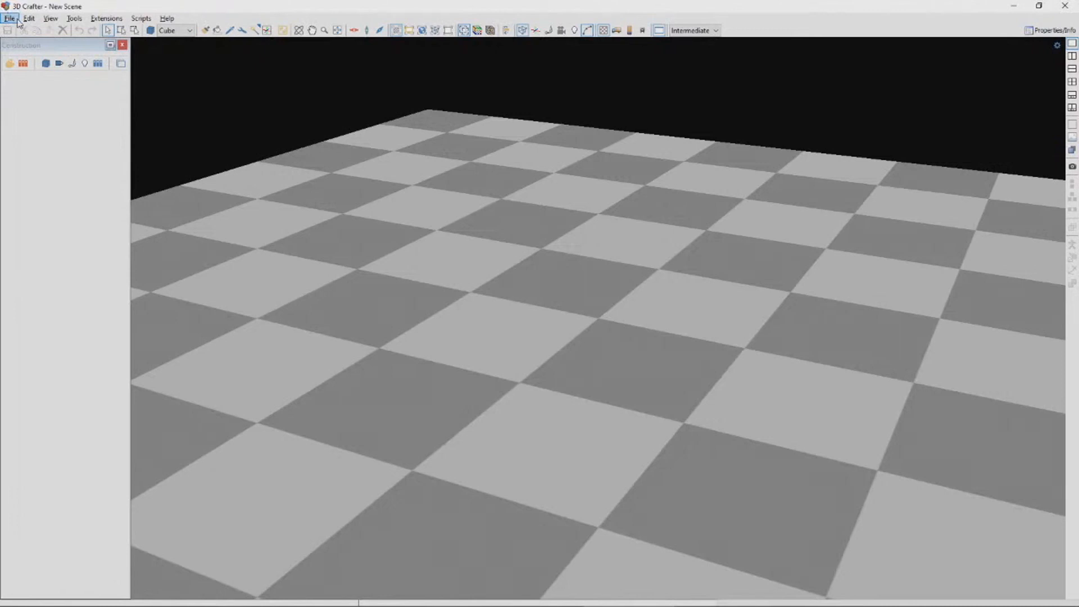
pyautogui.click(17, 21)
pyautogui.moveTo(47, 116)
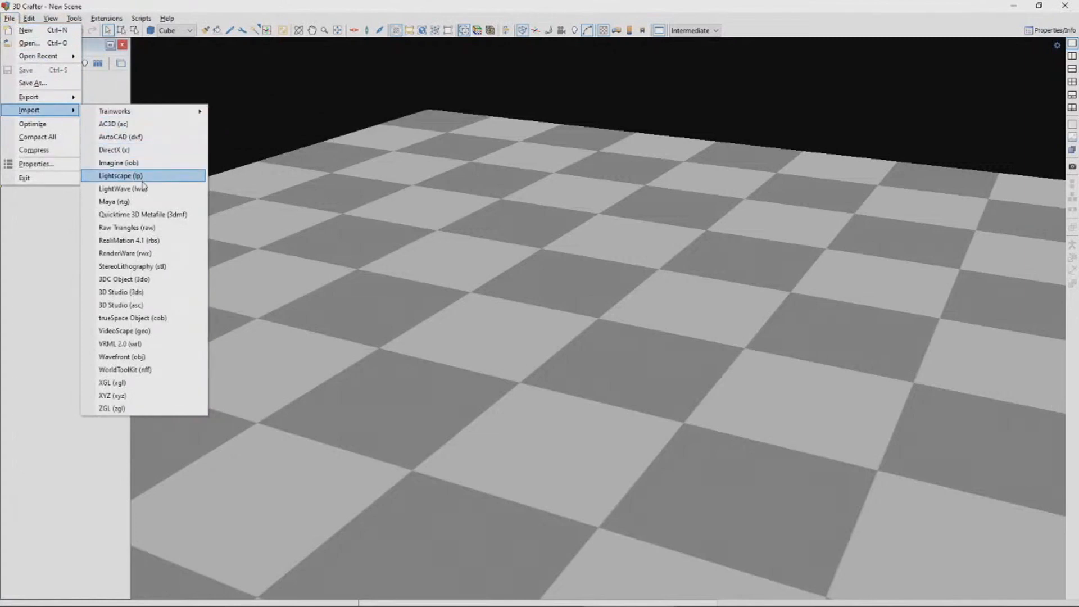
# Choose 3ds import and open MR Victor_Pancarte_BIF LAON.3ds from the project's 3ds folder
pyautogui.click(150, 293)
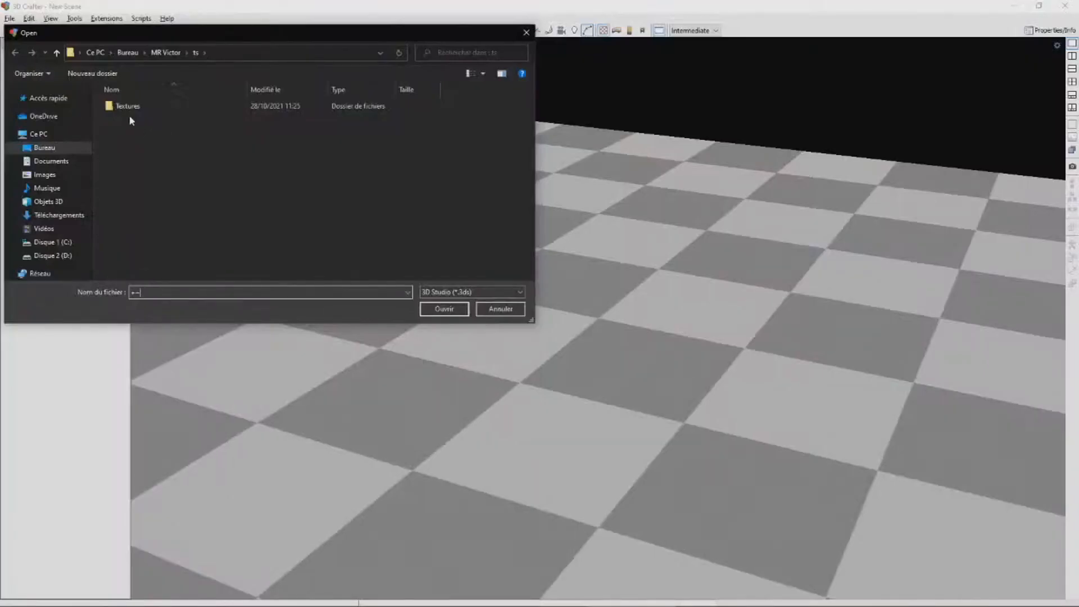
pyautogui.click(158, 53)
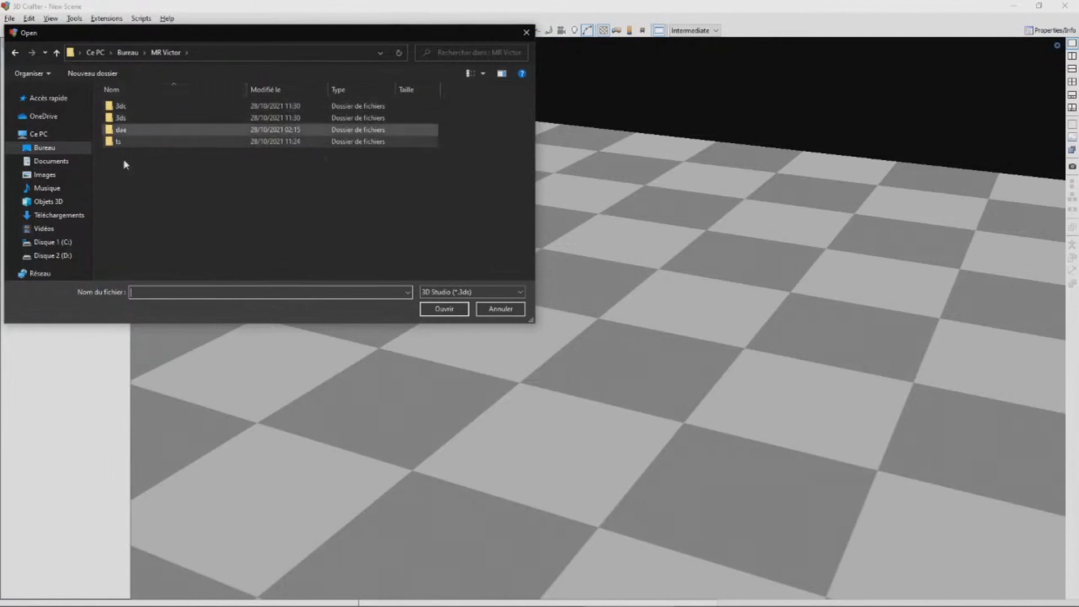
pyautogui.moveTo(235, 32); pyautogui.dragTo(509, 66)
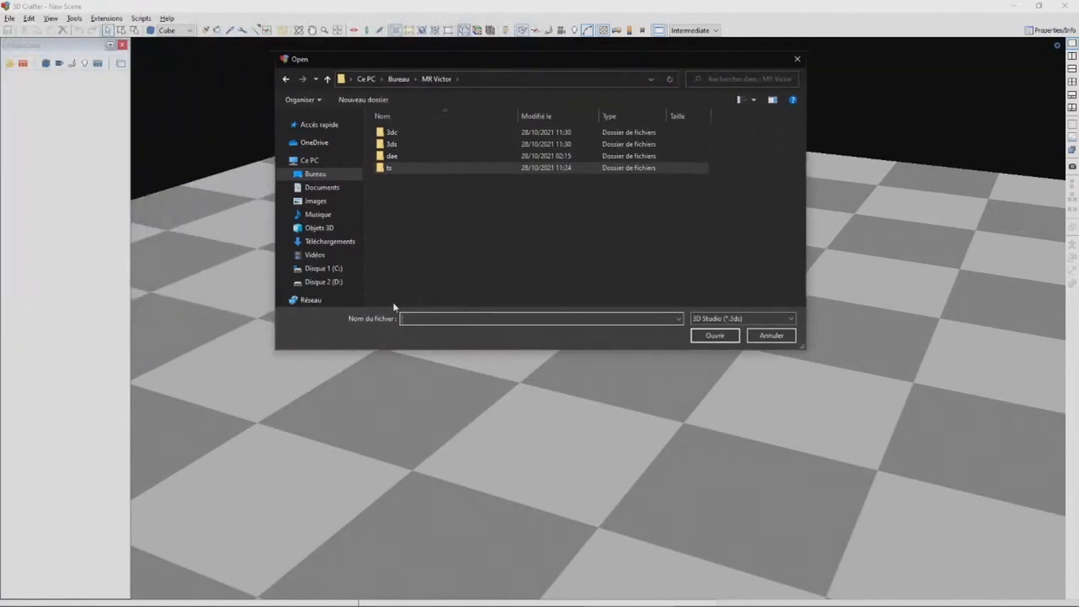
pyautogui.doubleClick(420, 144)
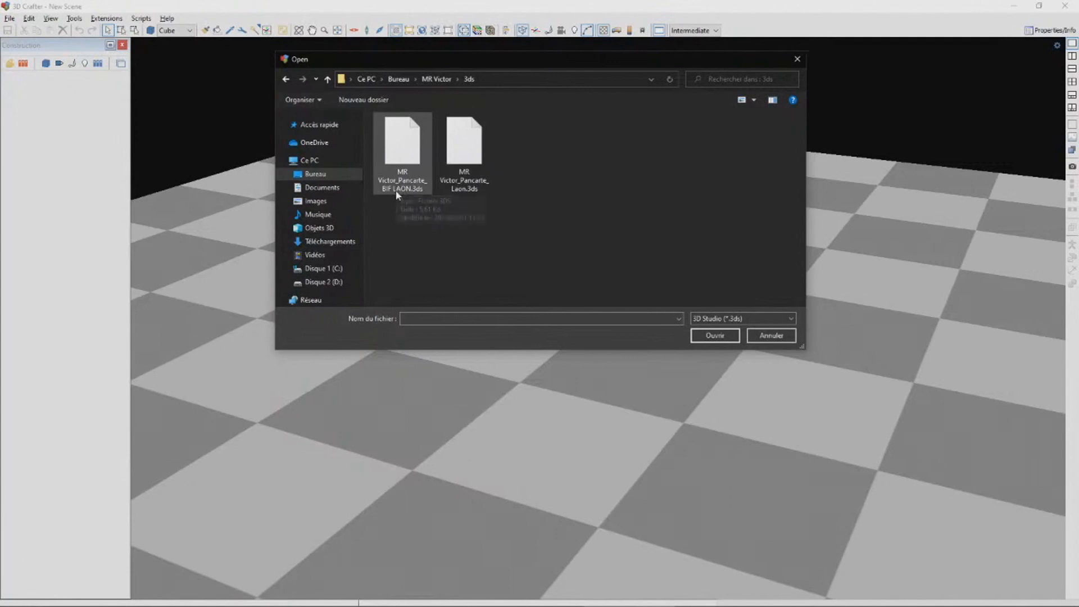
pyautogui.click(396, 189)
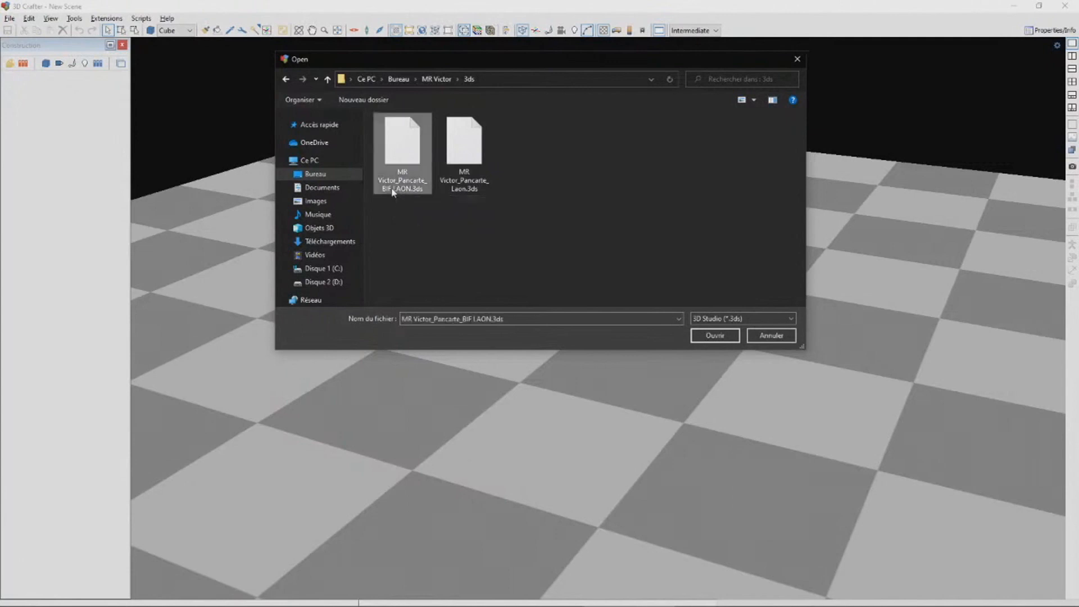
pyautogui.click(714, 335)
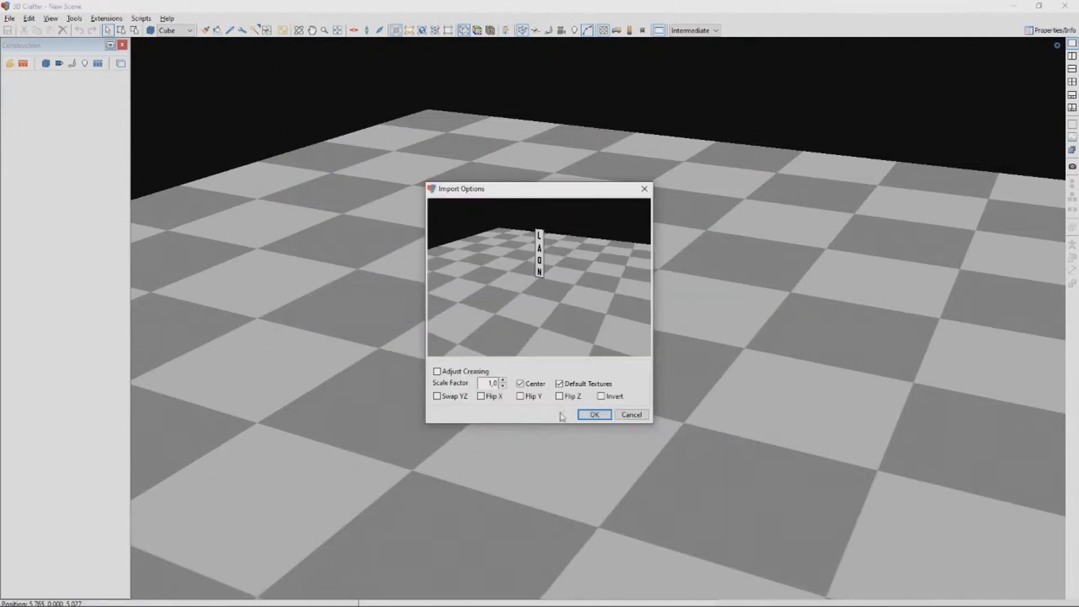
# Turn off Center and Default Textures, keep Scale Factor 1,0, and confirm the import
pyautogui.click(539, 385)
pyautogui.click(590, 384)
pyautogui.click(593, 415)
pyautogui.scroll(-10, 474, 532)
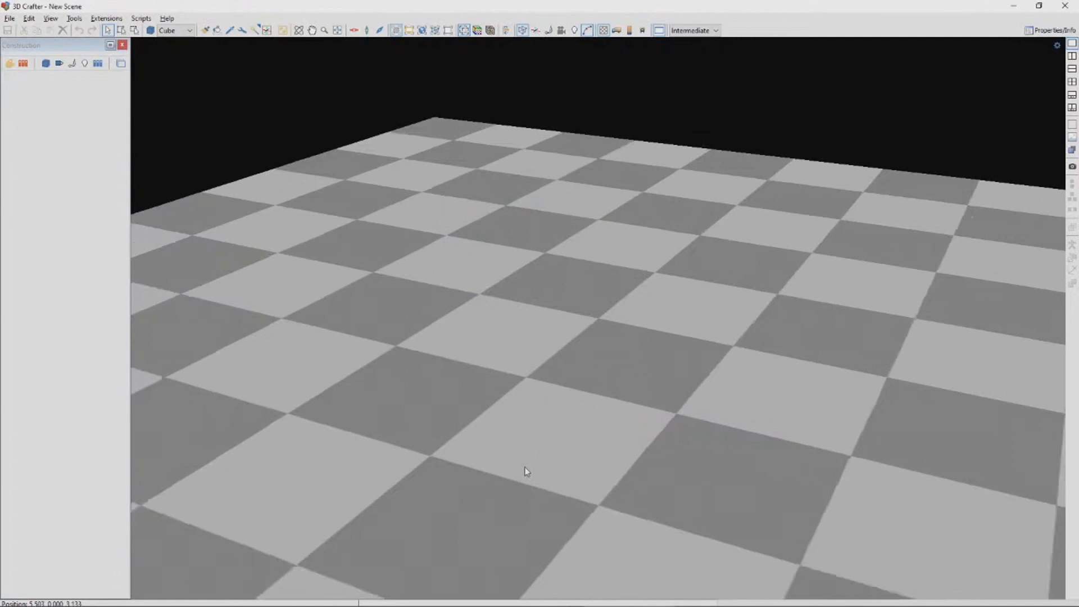
# Bring the LAON sign at the floor corner into view and box-select it
pyautogui.scroll(-3, 470, 505)
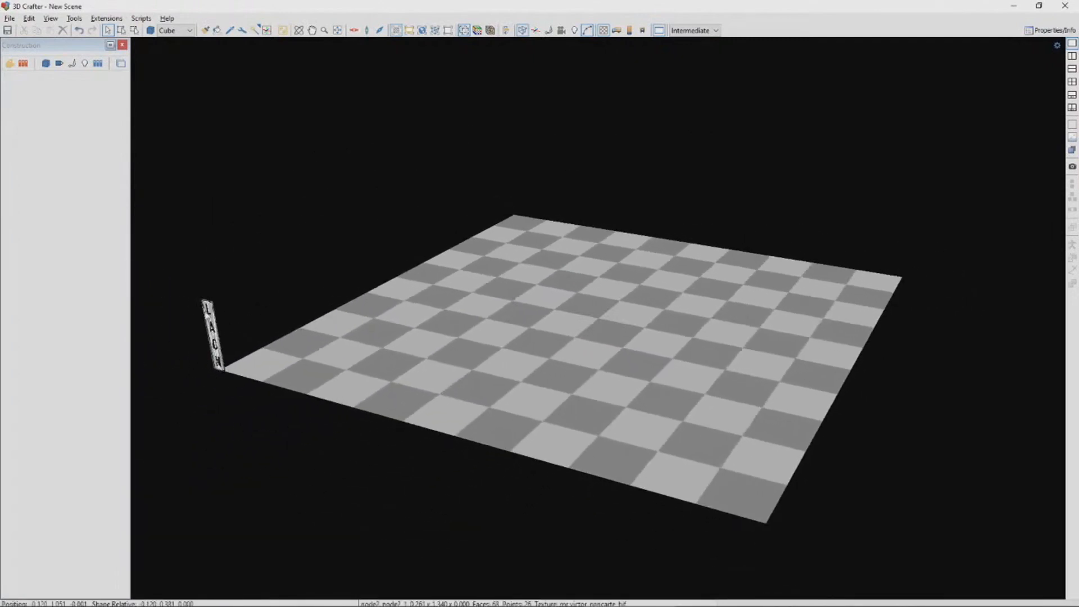
pyautogui.scroll(4, 222, 443)
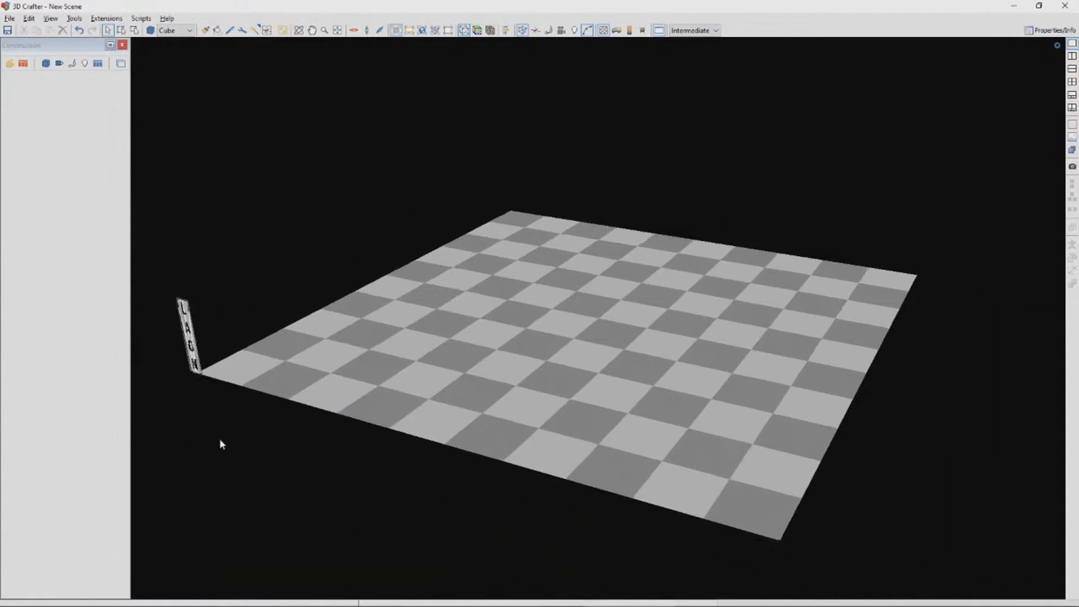
pyautogui.moveTo(221, 443); pyautogui.dragTo(339, 460, button='middle')
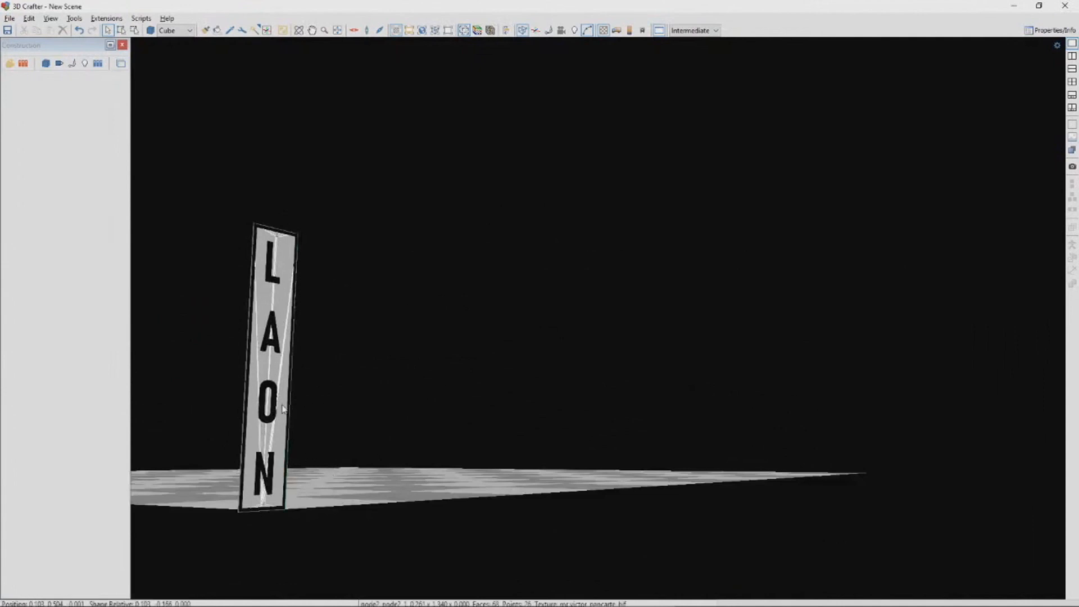
pyautogui.moveTo(204, 154); pyautogui.dragTo(539, 568)
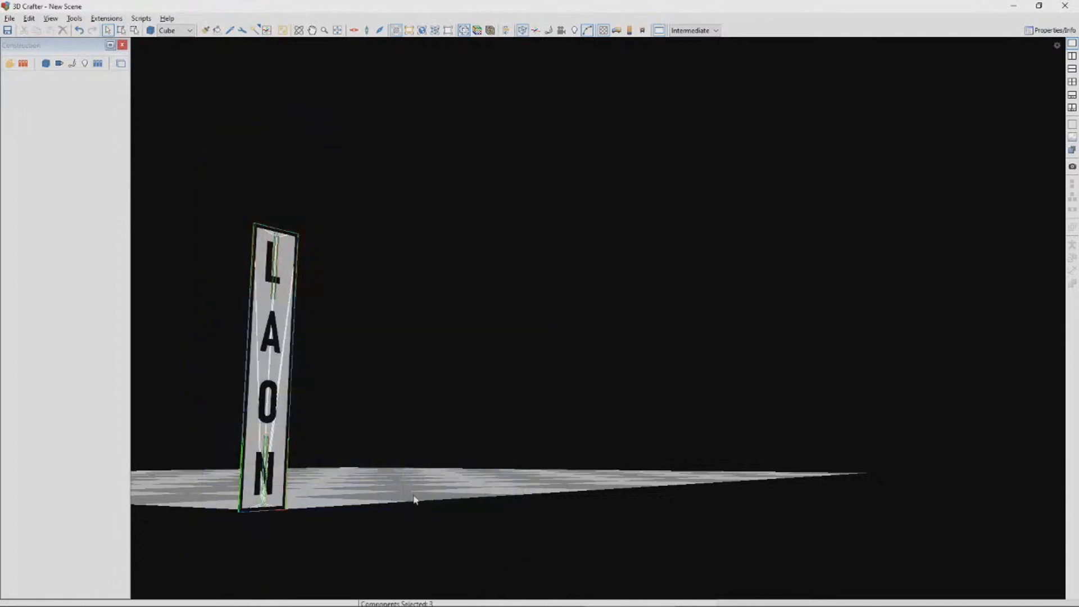
pyautogui.rightClick(272, 446)
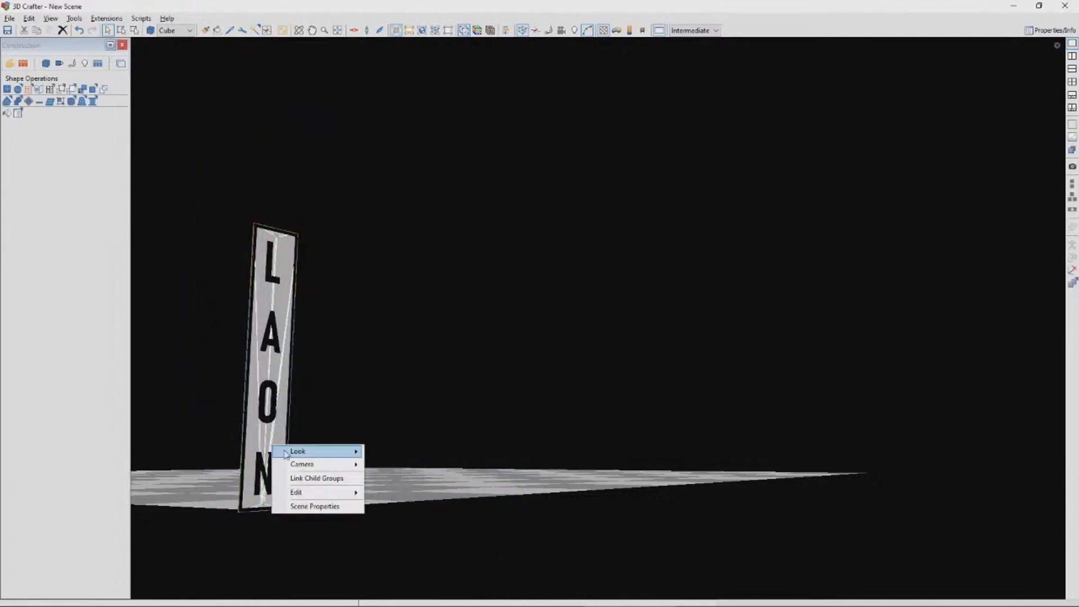
# Select all three parts of the LAON sign and group them together
pyautogui.click(202, 163)
pyautogui.moveTo(204, 157); pyautogui.dragTo(565, 598)
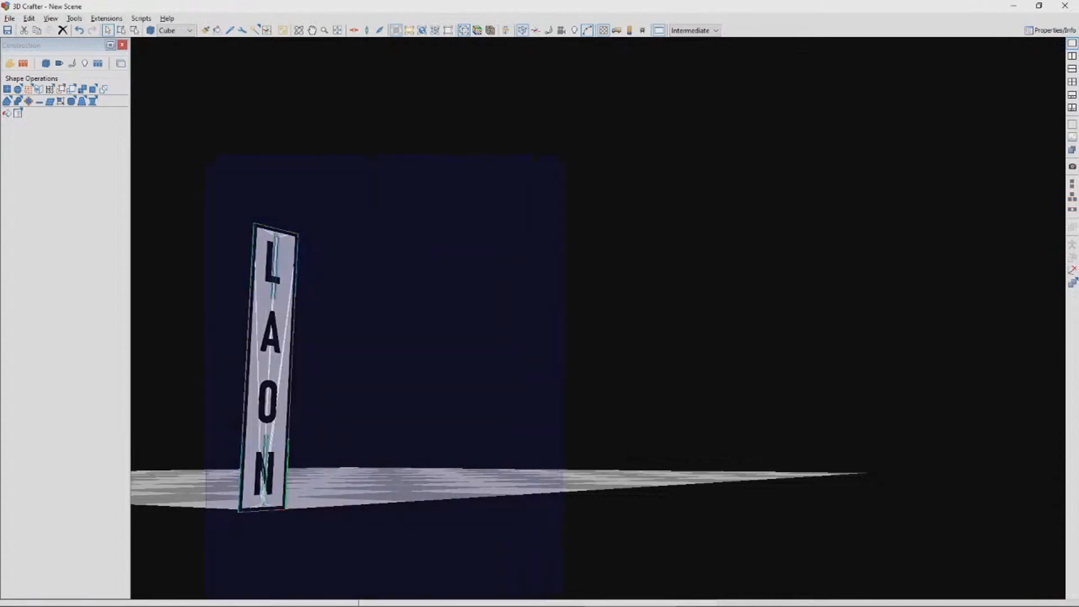
pyautogui.rightClick(249, 447)
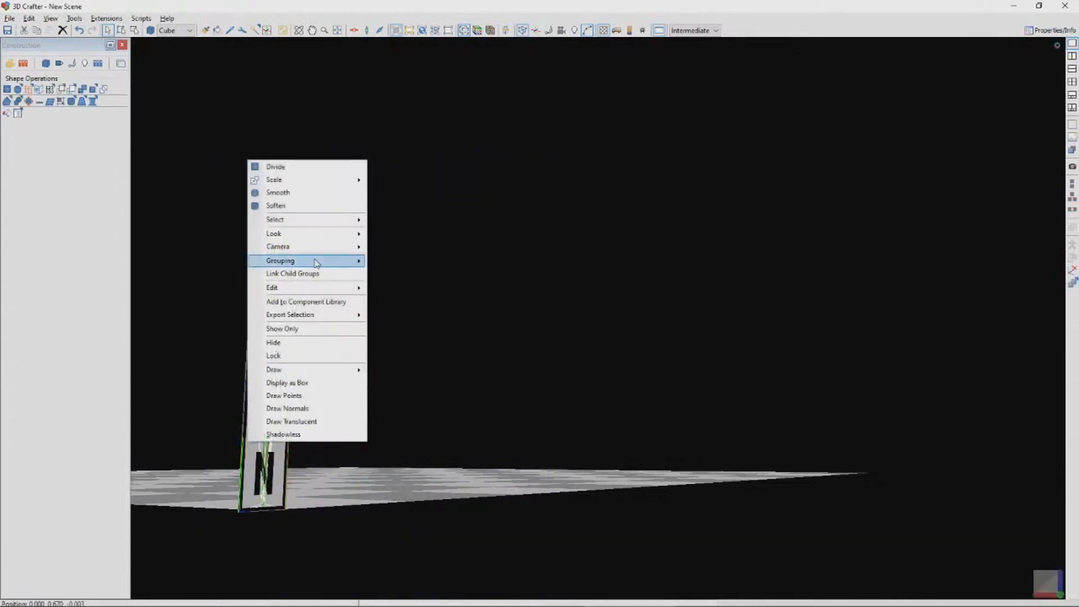
pyautogui.moveTo(319, 260)
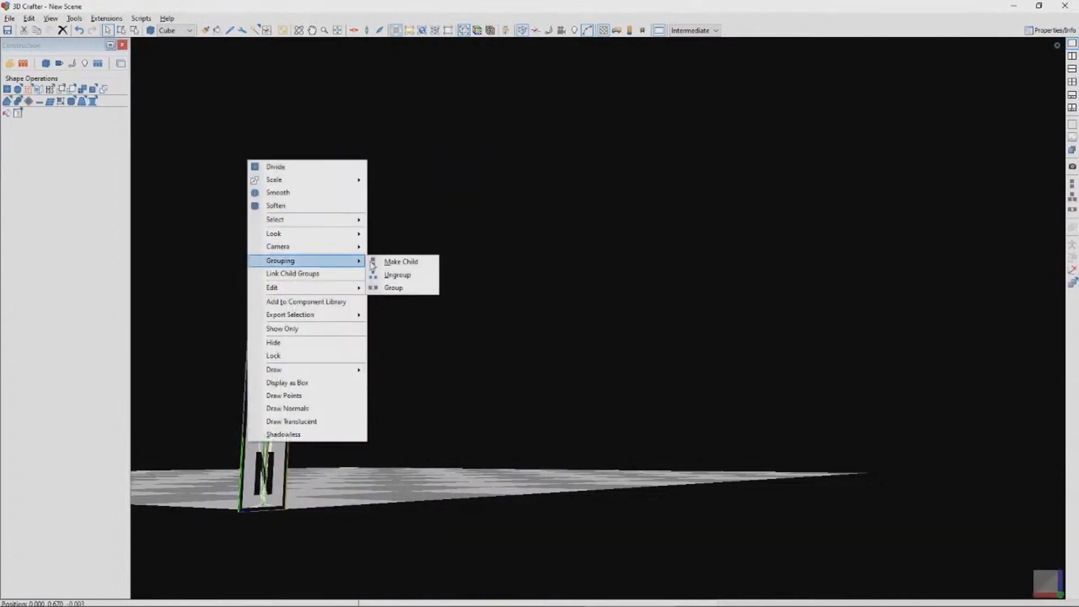
pyautogui.click(396, 287)
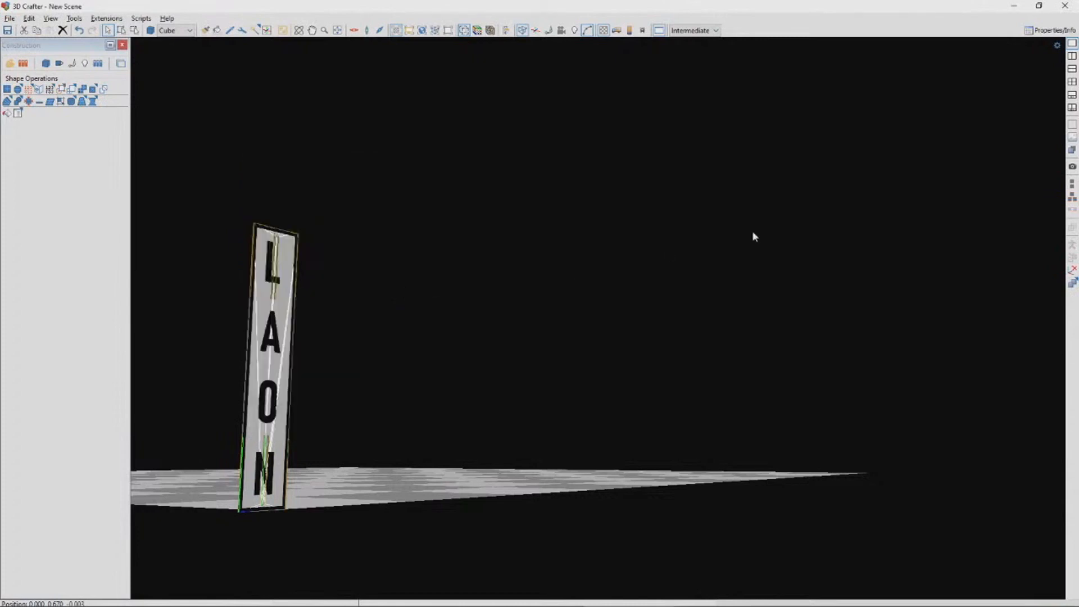
# Show the scene hierarchy panel on the right and pin it open
pyautogui.click(1049, 30)
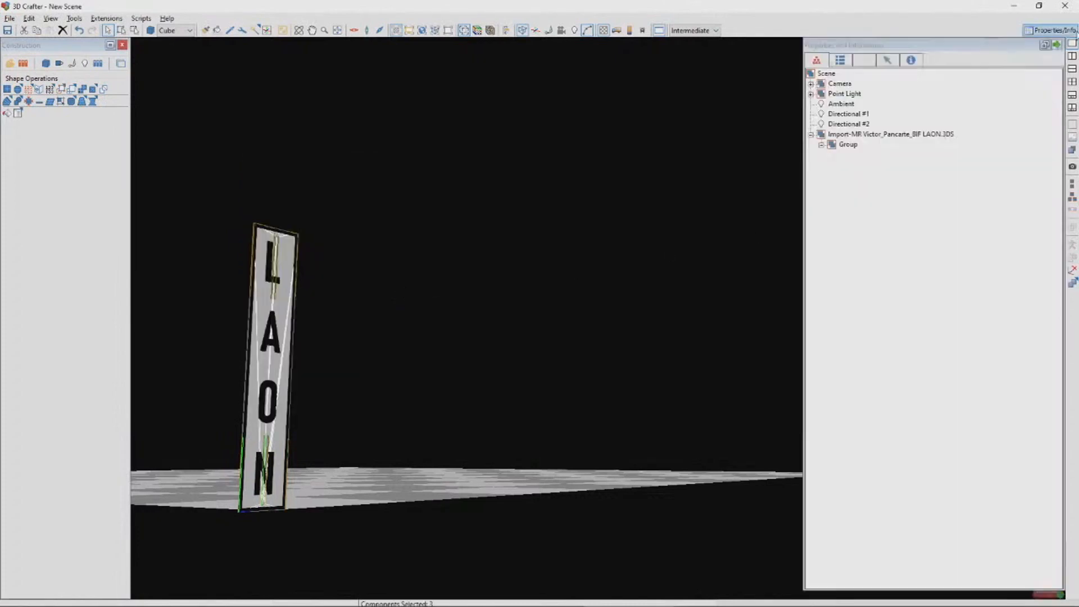
pyautogui.click(882, 212)
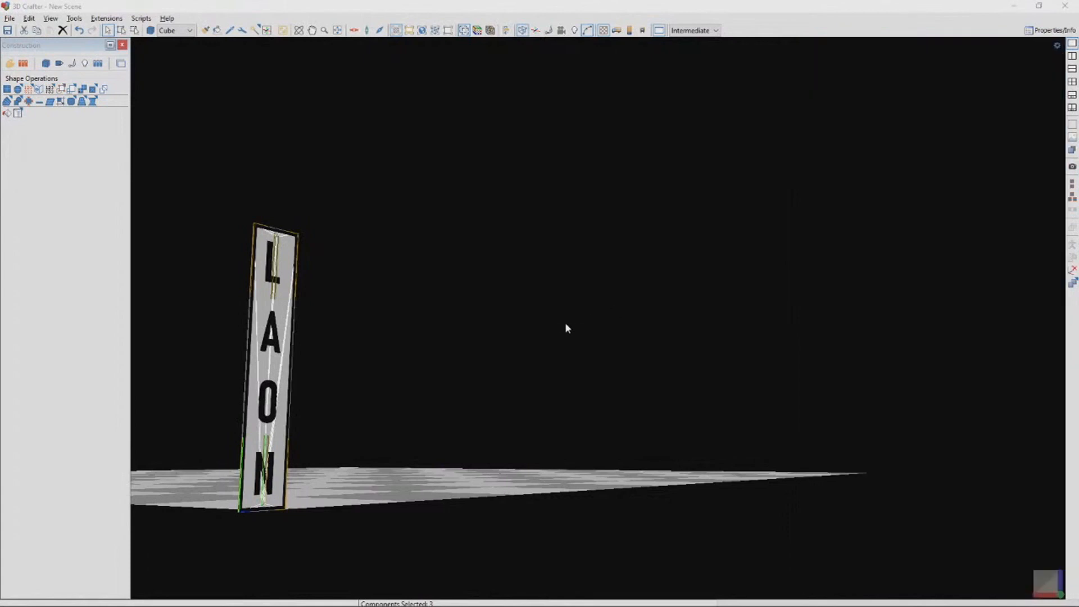
pyautogui.moveTo(1071, 56)
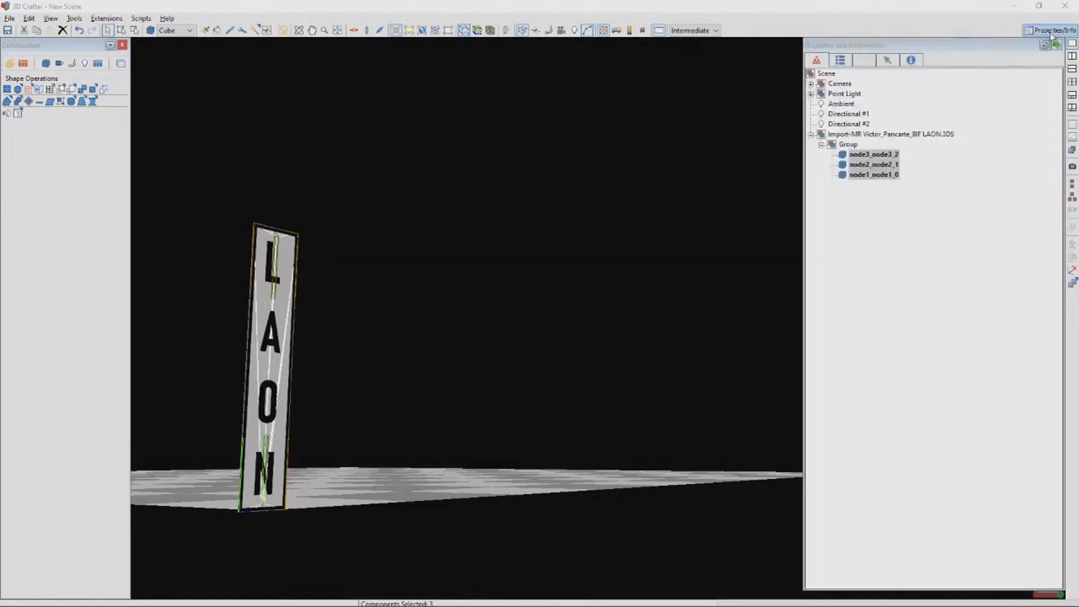
pyautogui.click(1045, 45)
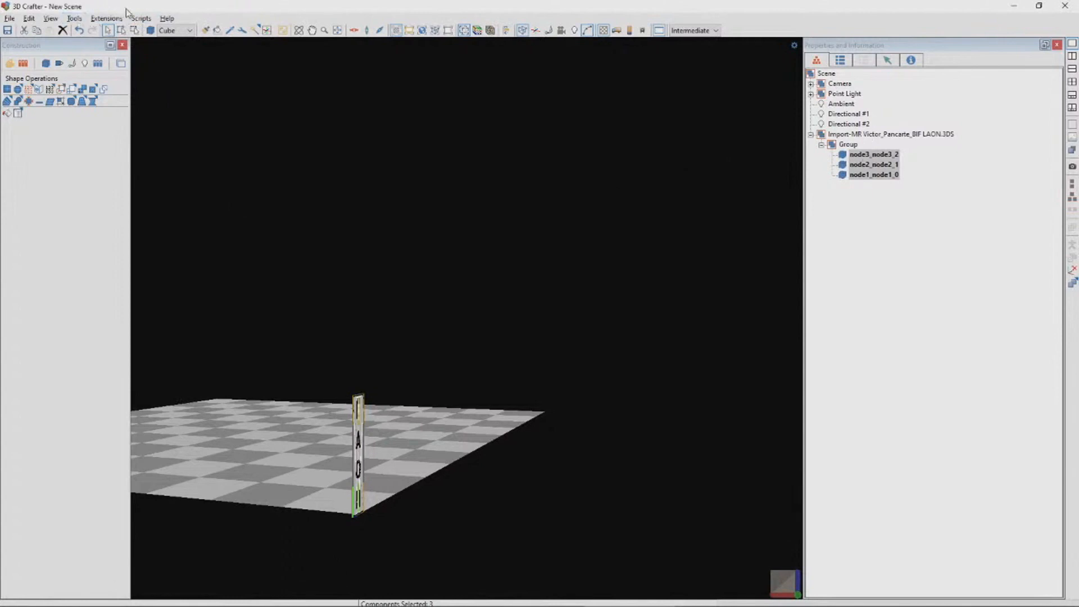
# Launch the Train Simulator Wizard and dismiss the unsupported selection warning
pyautogui.click(106, 18)
pyautogui.moveTo(140, 19)
pyautogui.moveTo(106, 18)
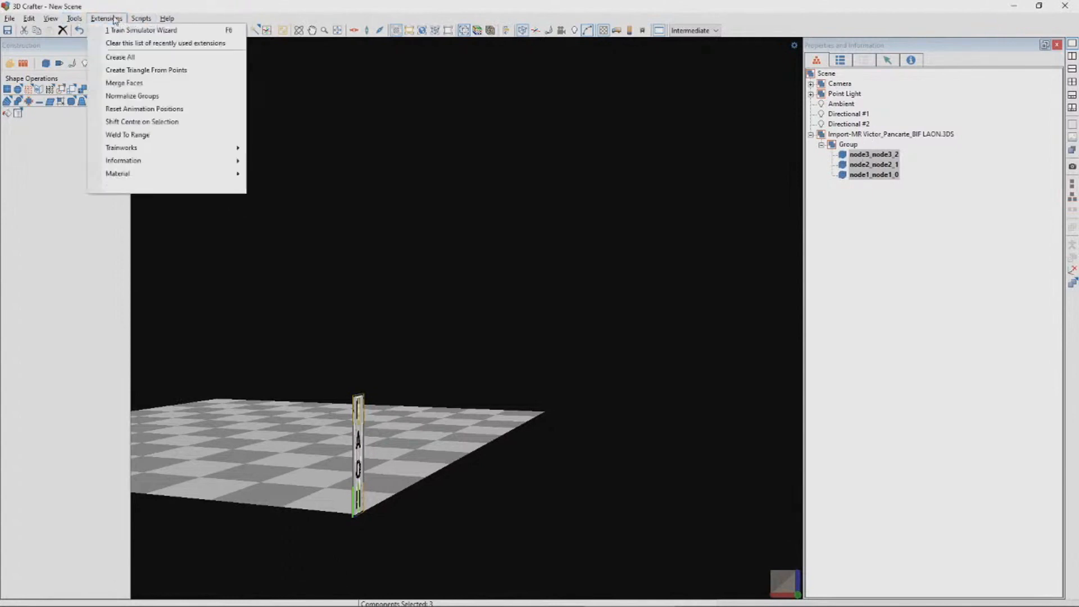
pyautogui.click(158, 31)
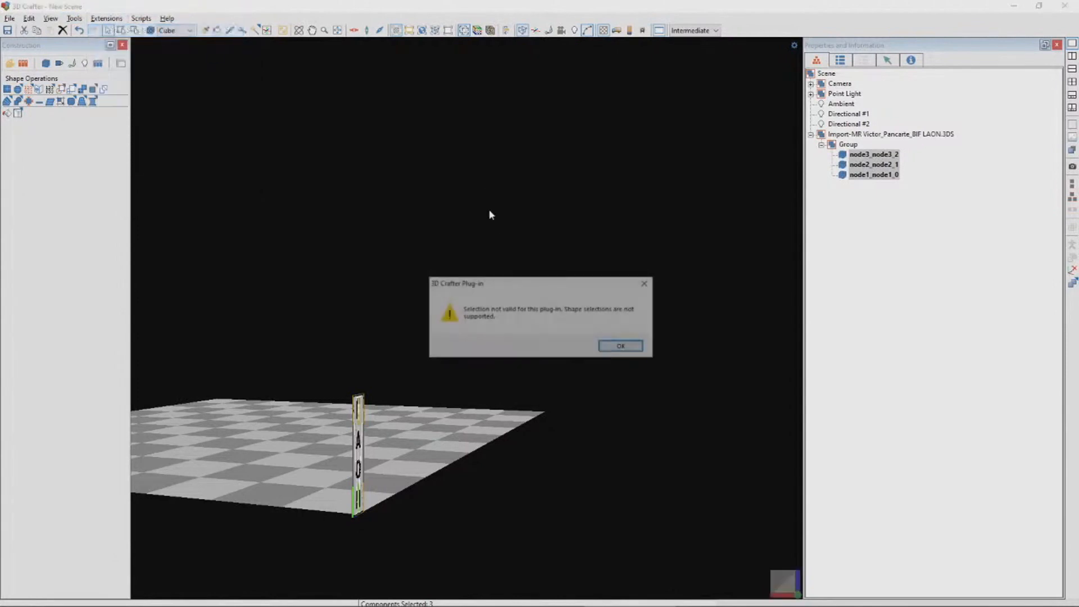
pyautogui.click(622, 346)
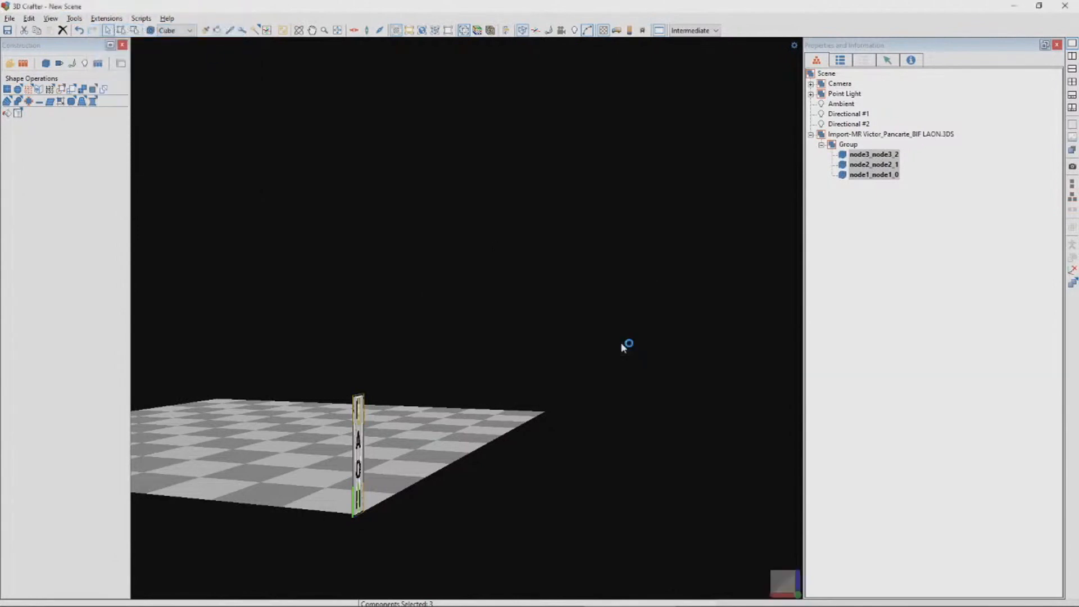
# Clear the selection and relaunch the Train Simulator Wizard, acknowledging the new custom materials notice
pyautogui.moveTo(621, 345); pyautogui.dragTo(579, 389, button='middle')
pyautogui.scroll(-1, 267, 568)
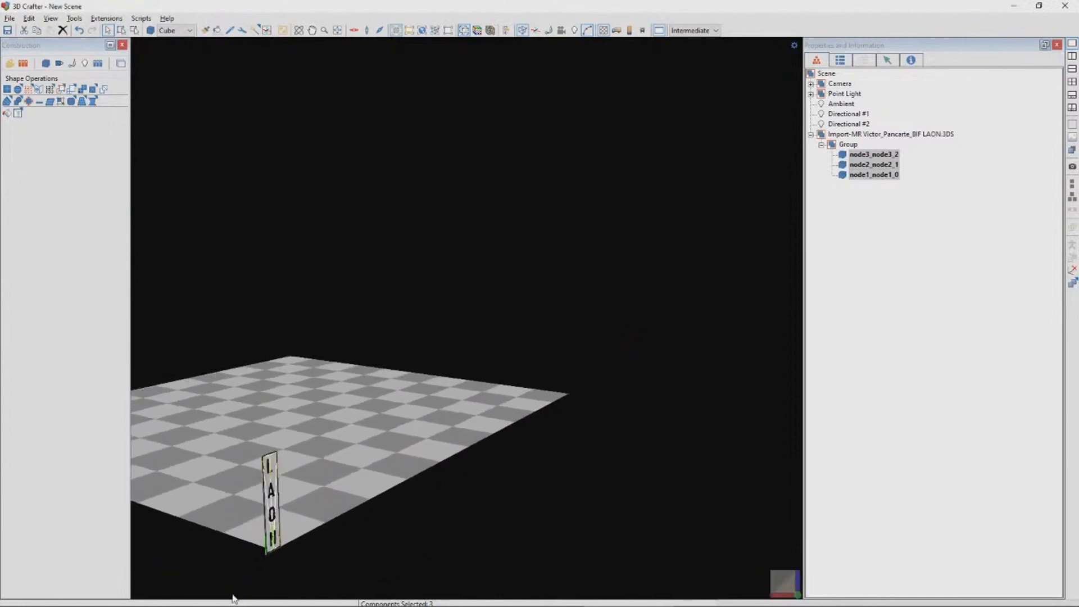
pyautogui.click(348, 507)
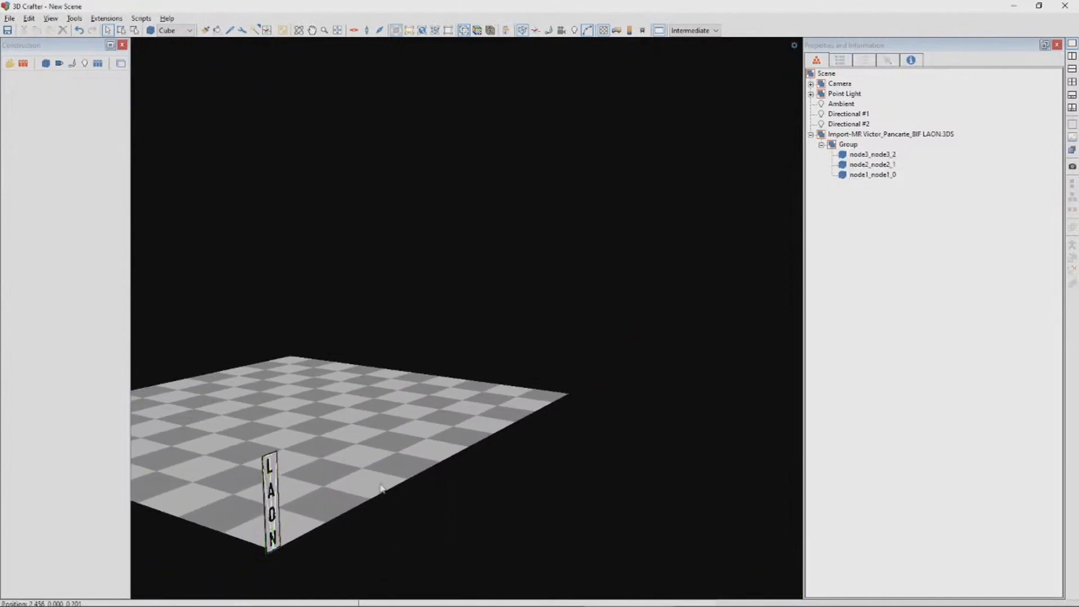
pyautogui.click(106, 18)
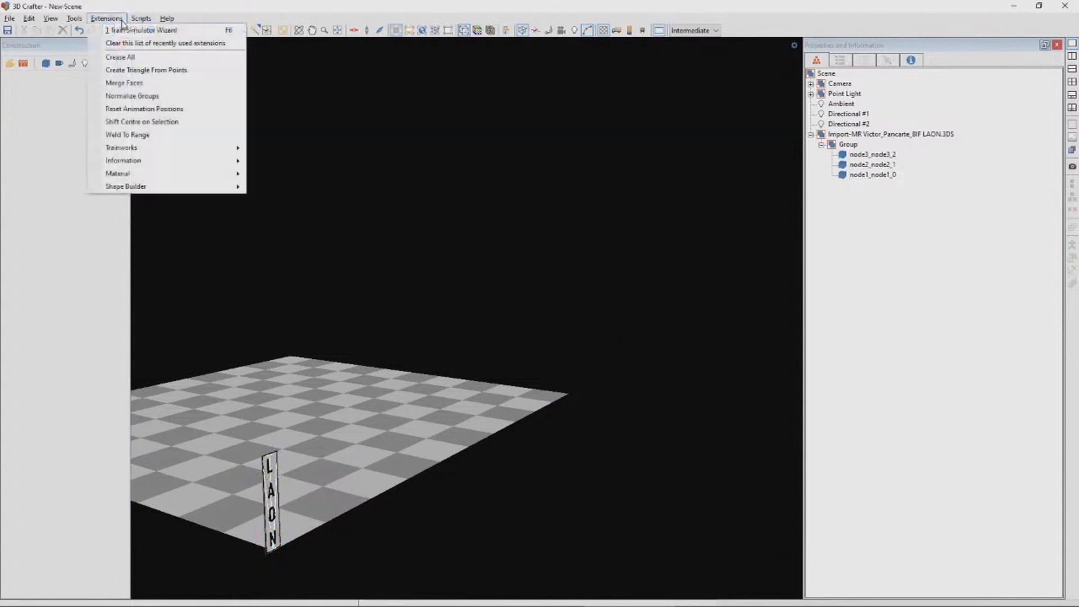
pyautogui.click(432, 340)
pyautogui.click(104, 20)
pyautogui.click(105, 30)
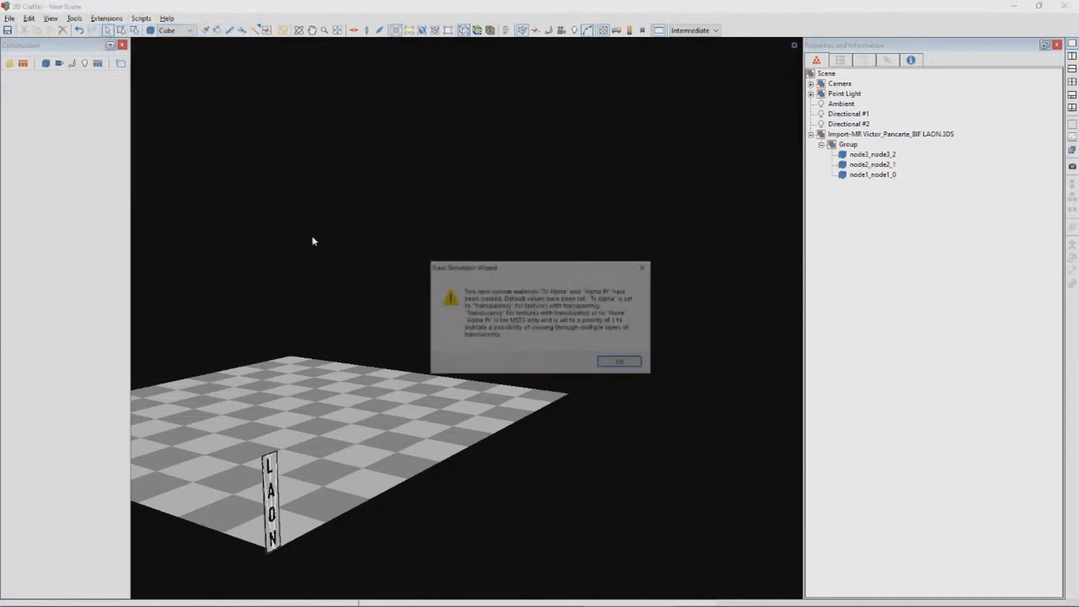
pyautogui.click(622, 363)
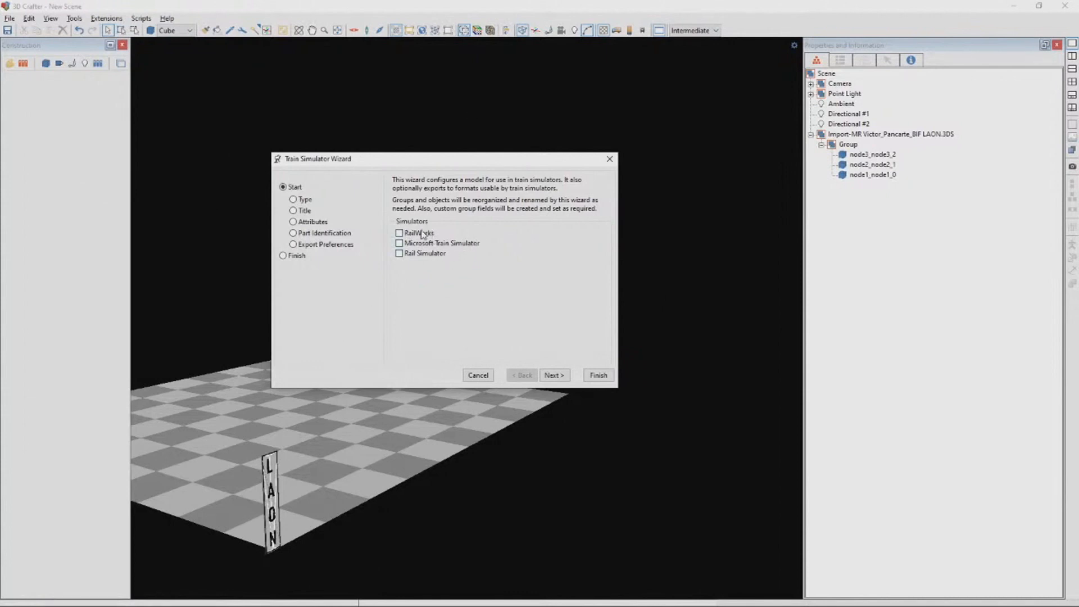
# Keep Scenery as the wizard's project type with Building as the sub-type
pyautogui.click(553, 375)
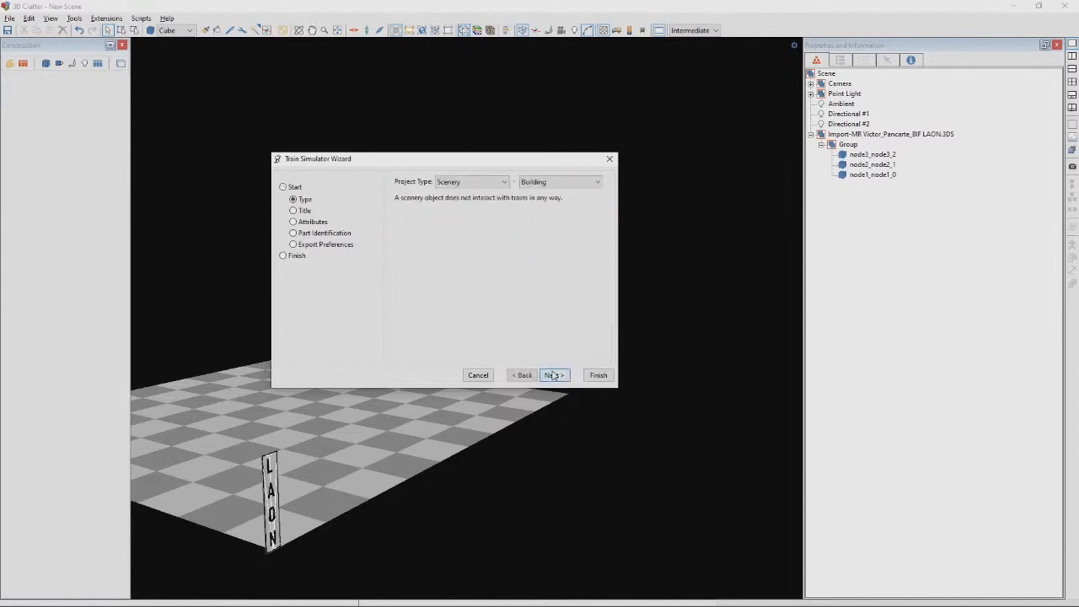
pyautogui.click(489, 181)
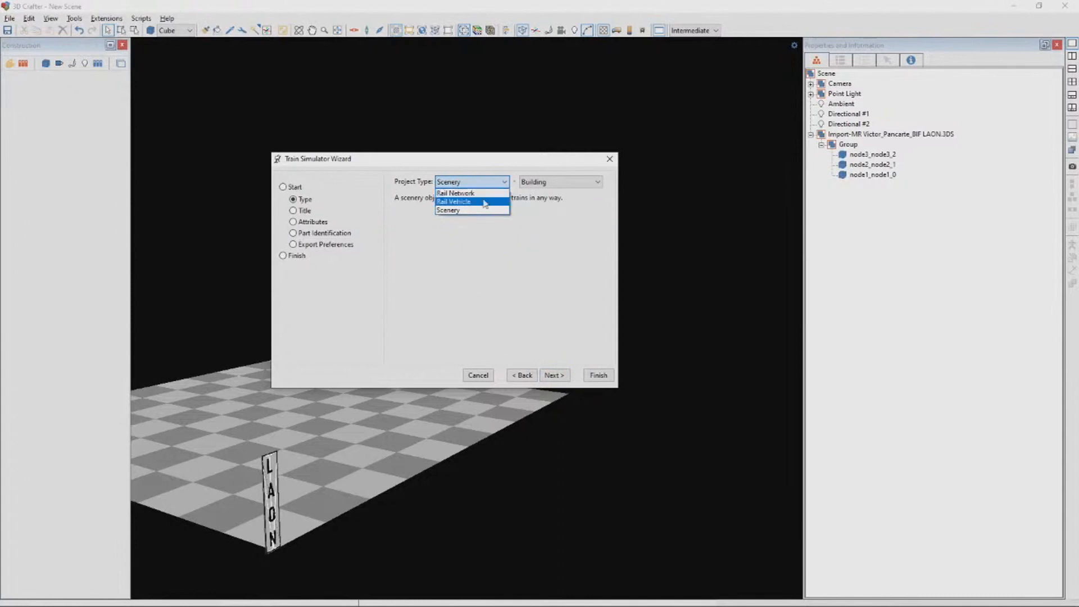
pyautogui.click(502, 252)
pyautogui.click(544, 183)
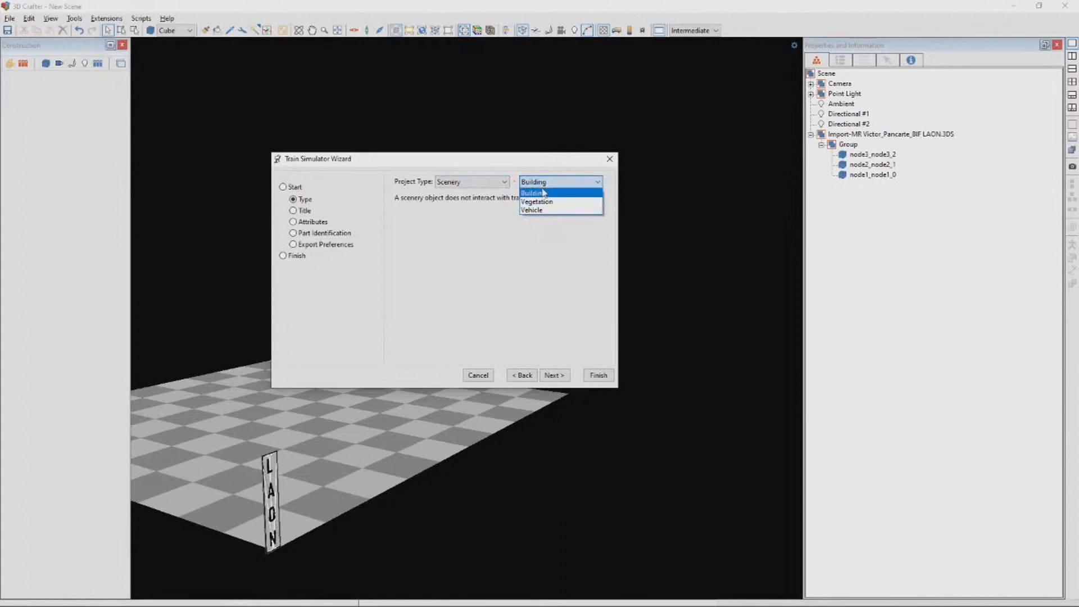
pyautogui.click(544, 186)
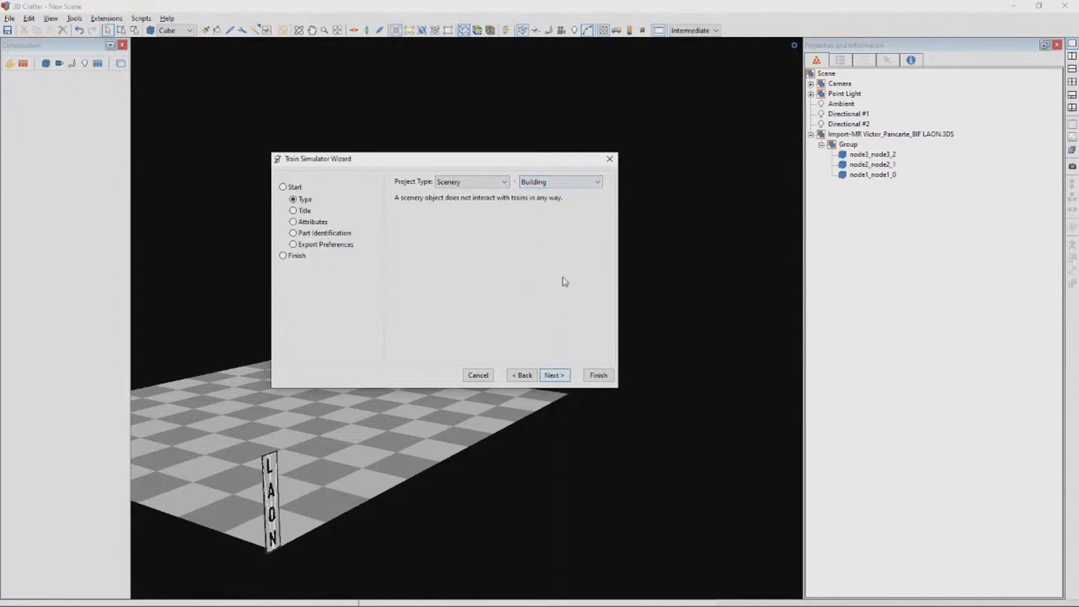
pyautogui.click(564, 183)
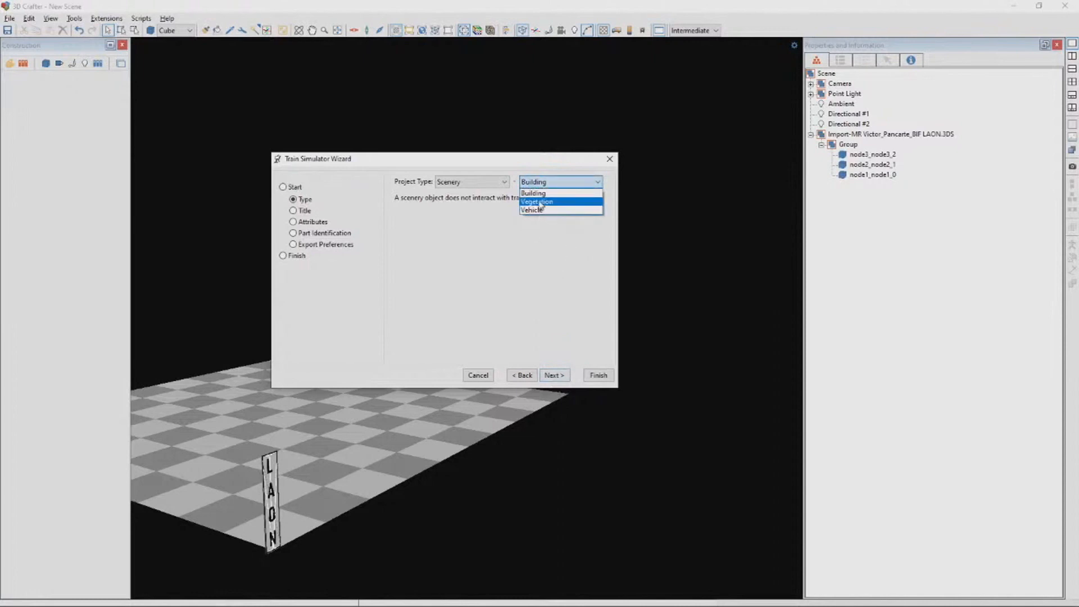
pyautogui.click(525, 286)
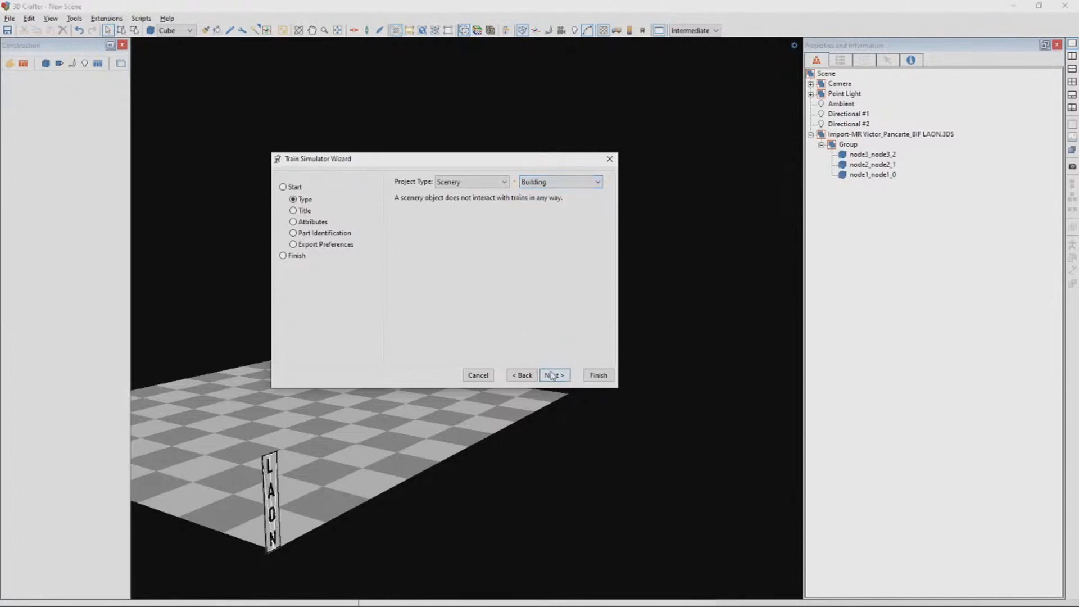
pyautogui.click(552, 375)
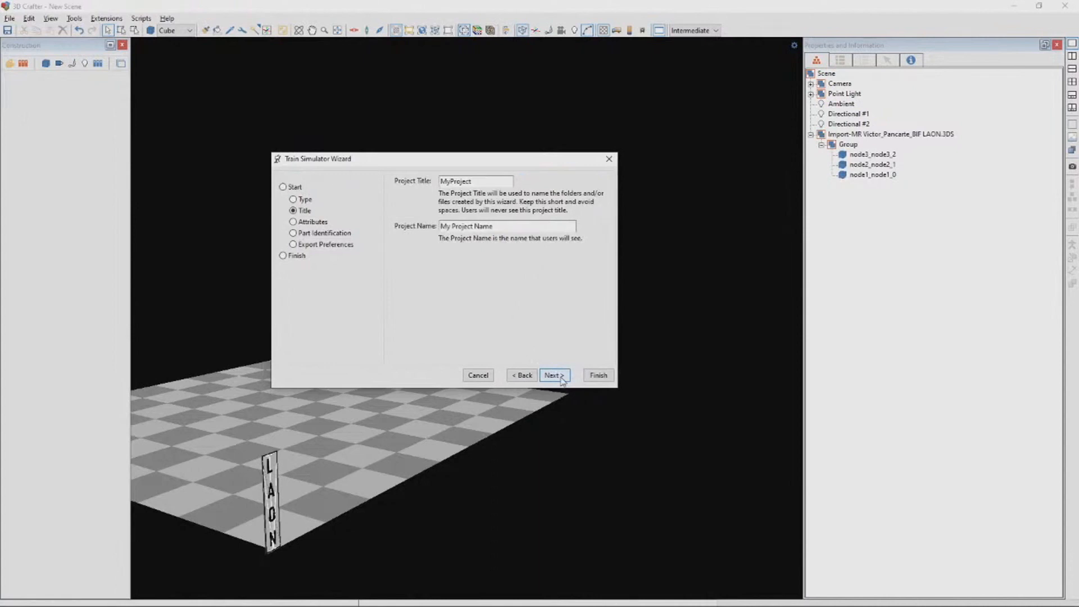
# Pass the title, attributes and part identification pages, finish the wizard, and acknowledge the export messages
pyautogui.click(562, 380)
pyautogui.click(562, 379)
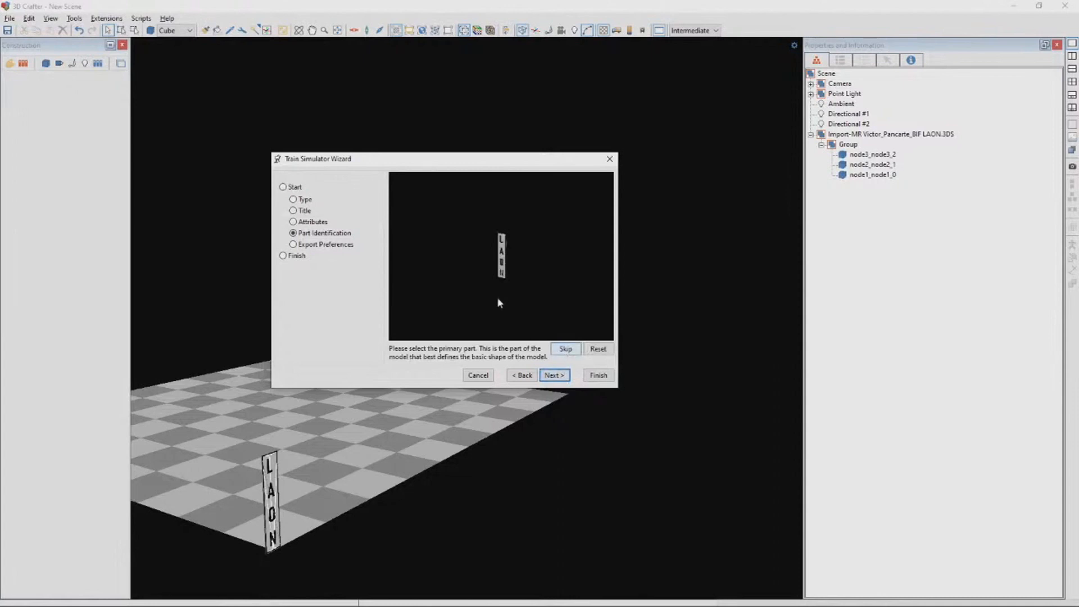
pyautogui.click(564, 351)
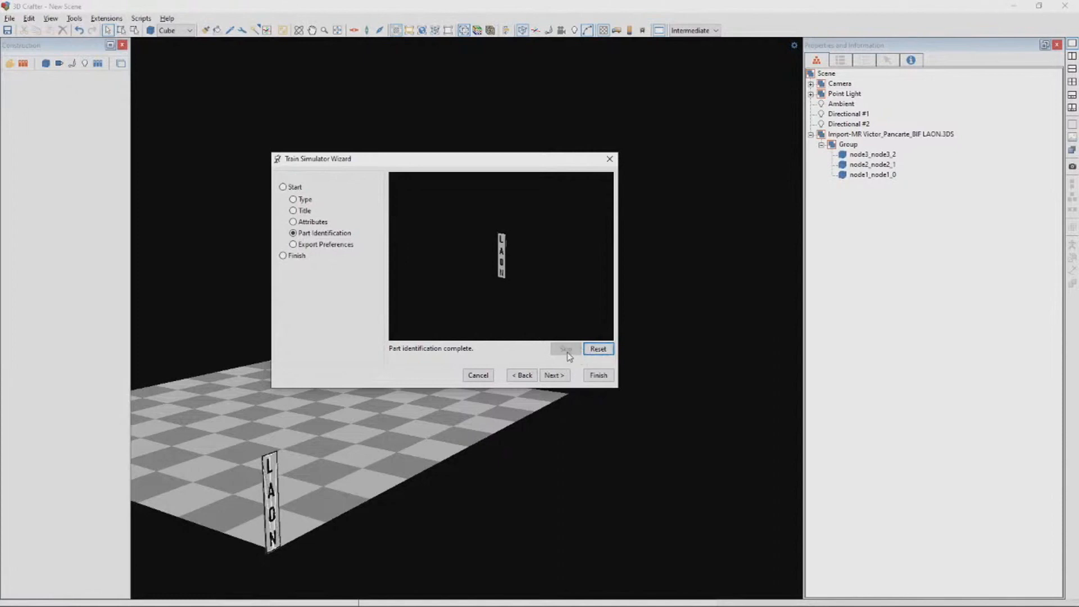
pyautogui.click(559, 377)
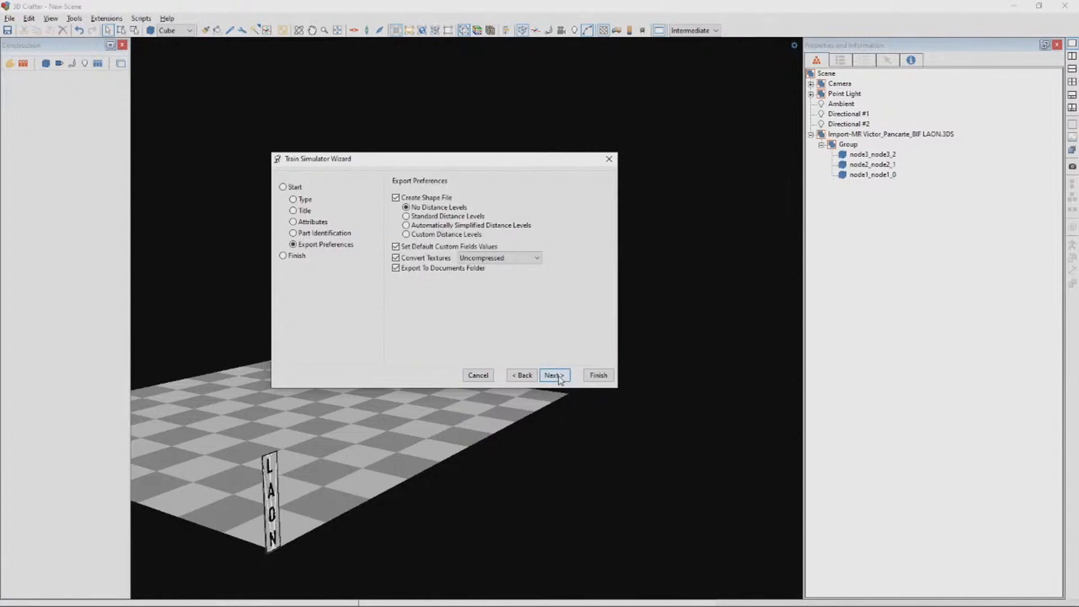
pyautogui.click(553, 374)
pyautogui.click(597, 376)
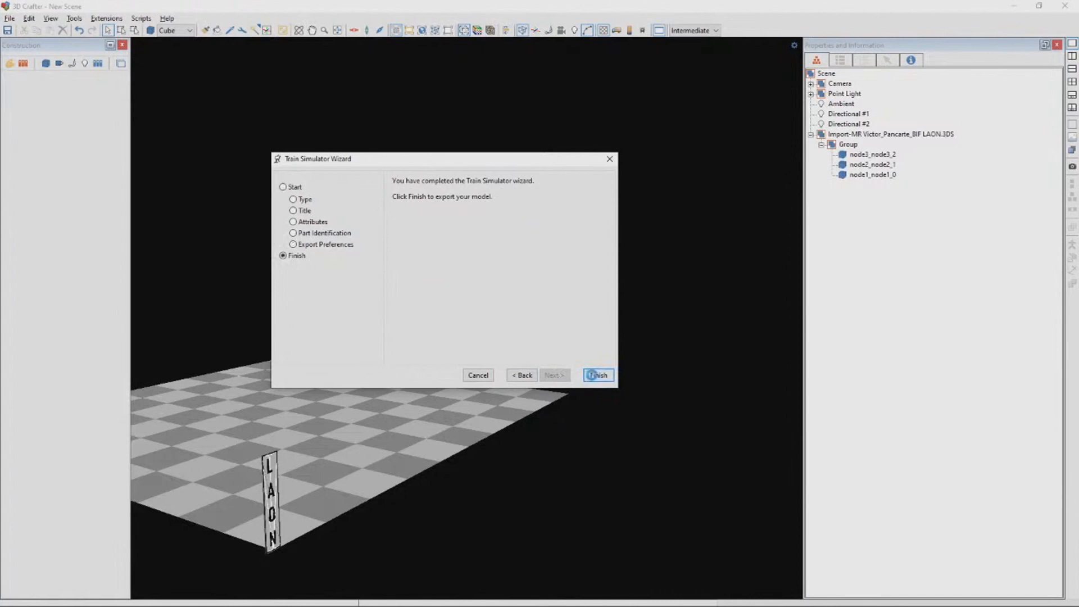
pyautogui.click(625, 348)
pyautogui.click(625, 352)
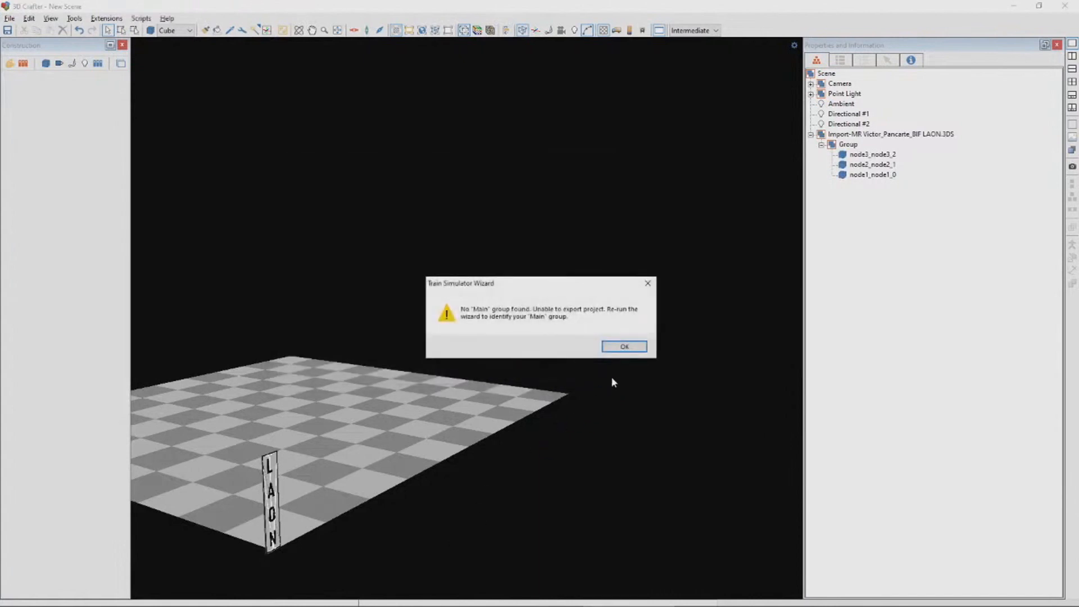
# Dismiss the no Main group warning and rename the sign's top-level node to Main
pyautogui.click(628, 350)
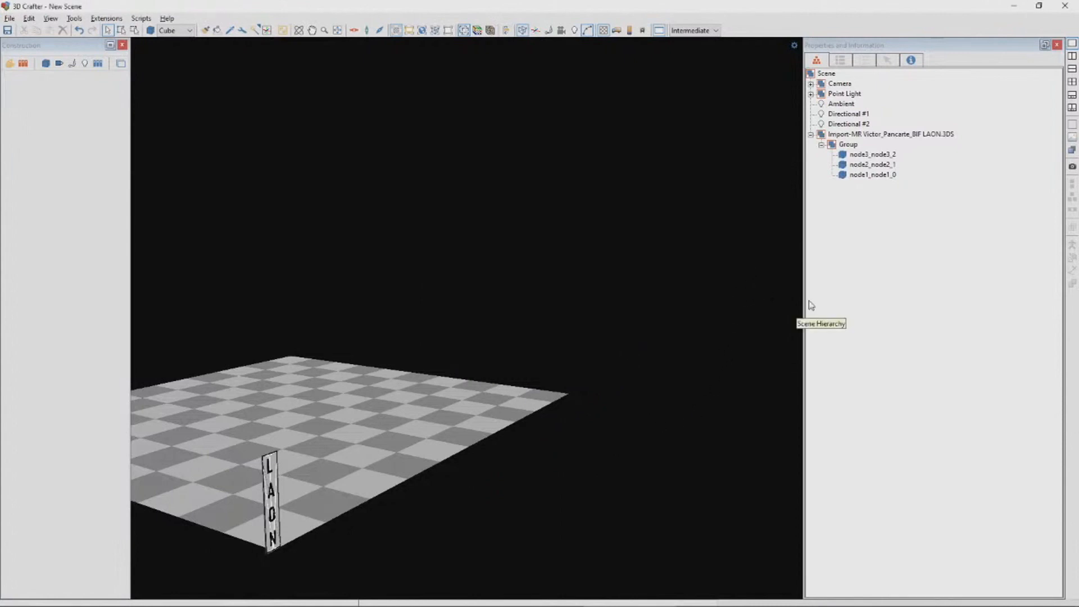
pyautogui.click(859, 135)
pyautogui.click(860, 134)
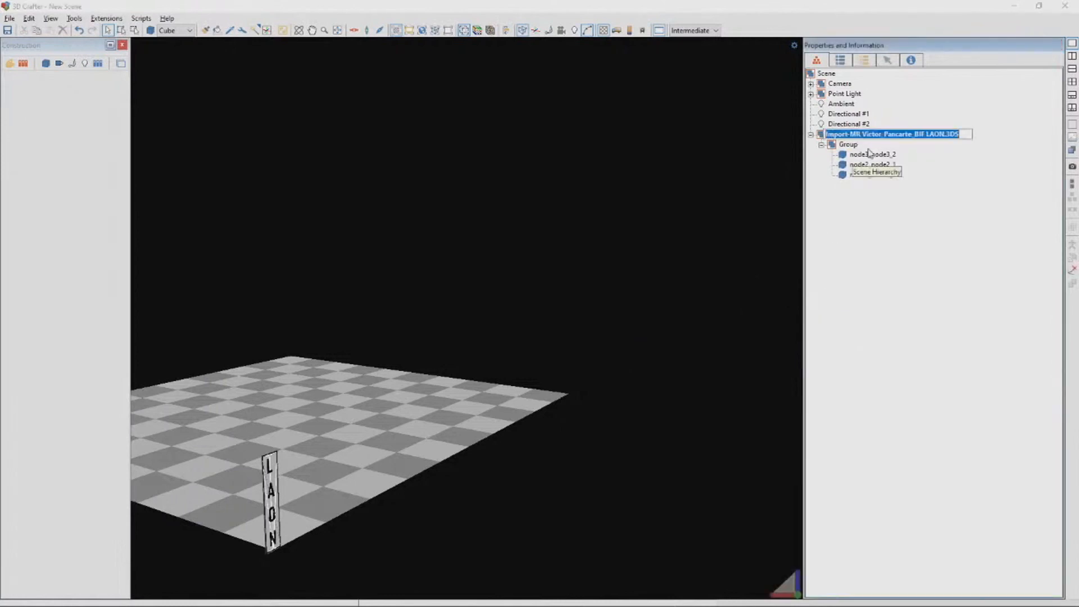
pyautogui.write('Main')
pyautogui.press('Return')
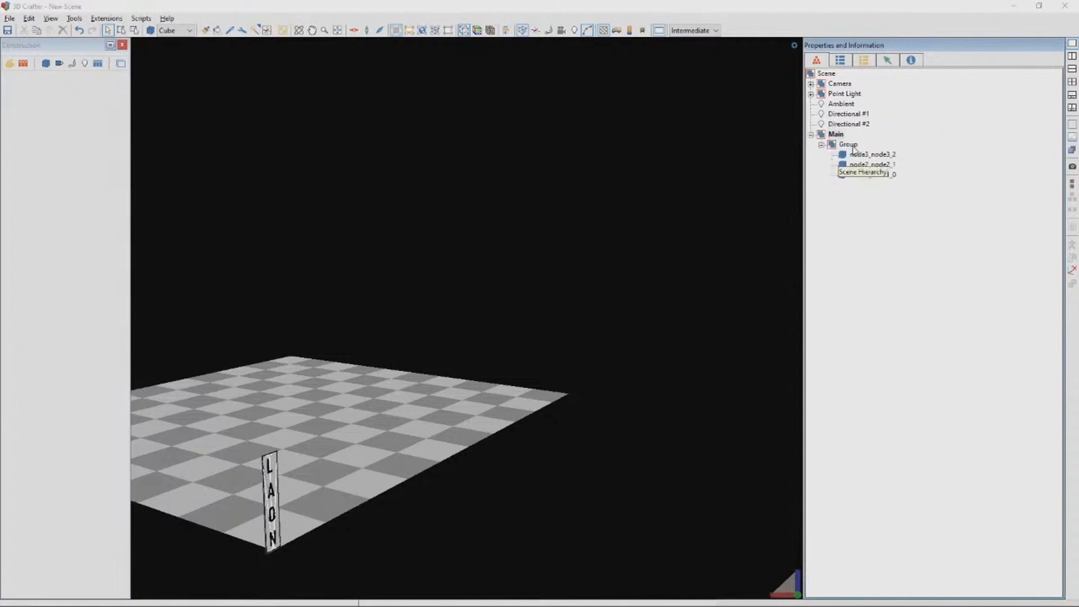
pyautogui.click(850, 145)
pyautogui.click(849, 145)
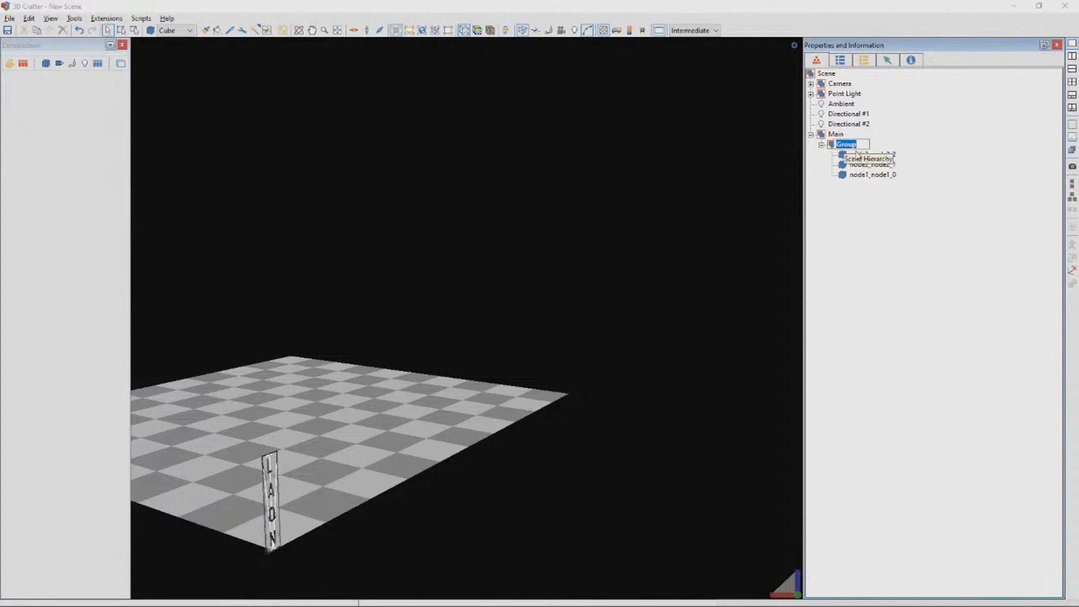
# Rename the Group node to 1_0500
pyautogui.write('1')
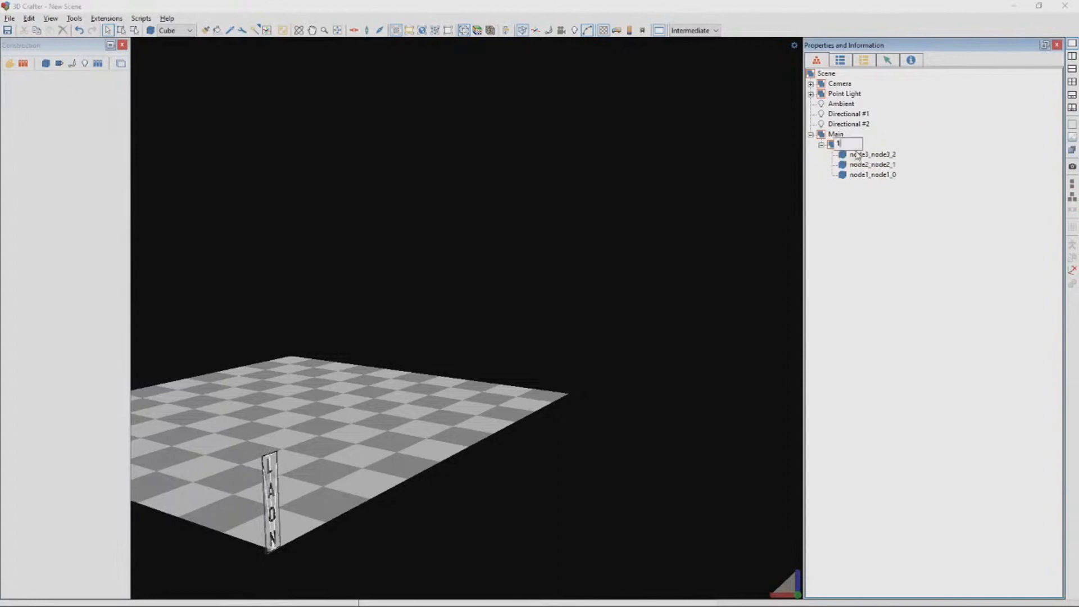
pyautogui.write('_')
pyautogui.write('0200')
pyautogui.press('BackSpace')
pyautogui.press('BackSpace')
pyautogui.write('500')
pyautogui.press('Return')
# Extend the group's name to 1_0500_pancarte
pyautogui.moveTo(255, 540); pyautogui.dragTo(248, 562, button='right')
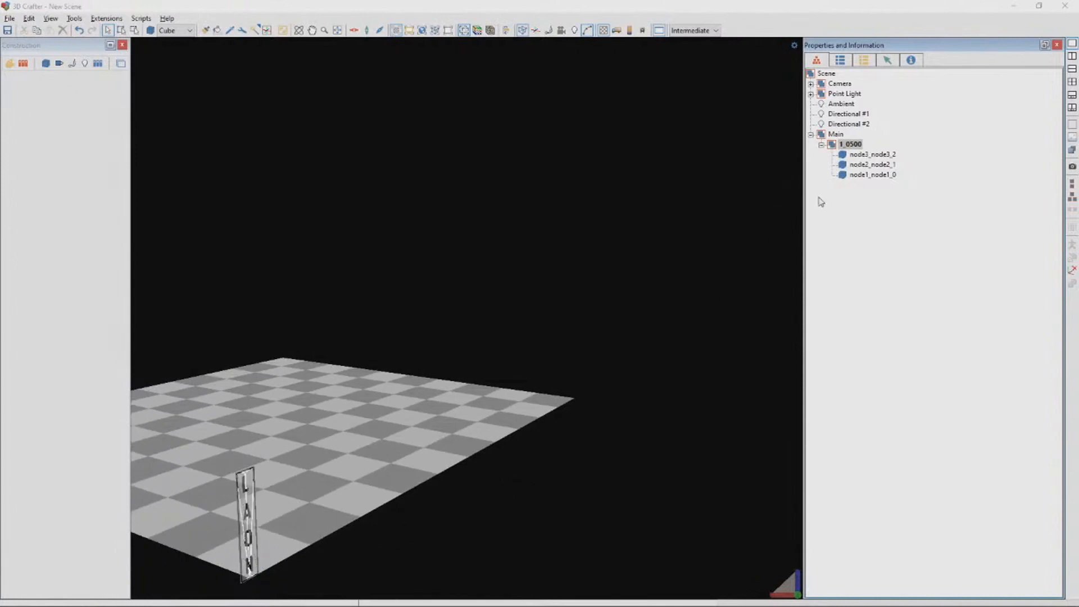
pyautogui.click(845, 147)
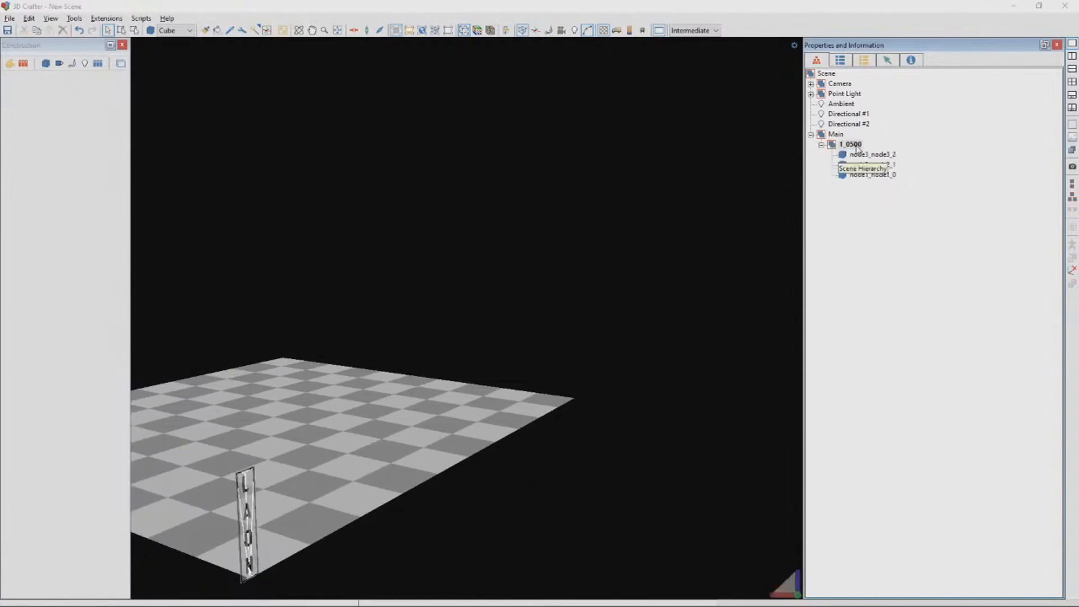
pyautogui.click(846, 145)
pyautogui.press('End')
pyautogui.write('_co')
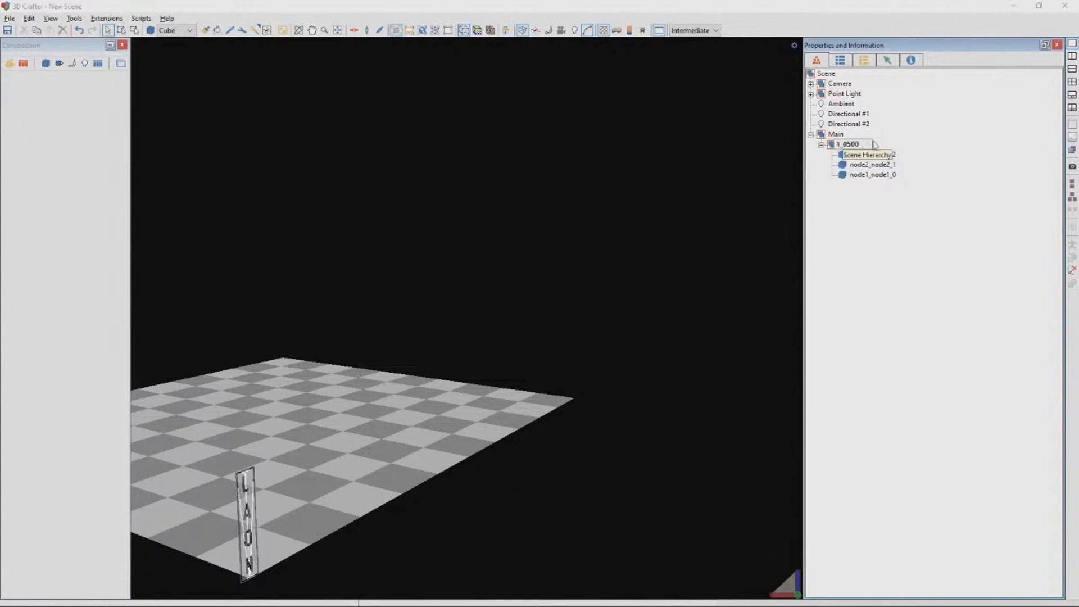
pyautogui.press('BackSpace')
pyautogui.press('BackSpace')
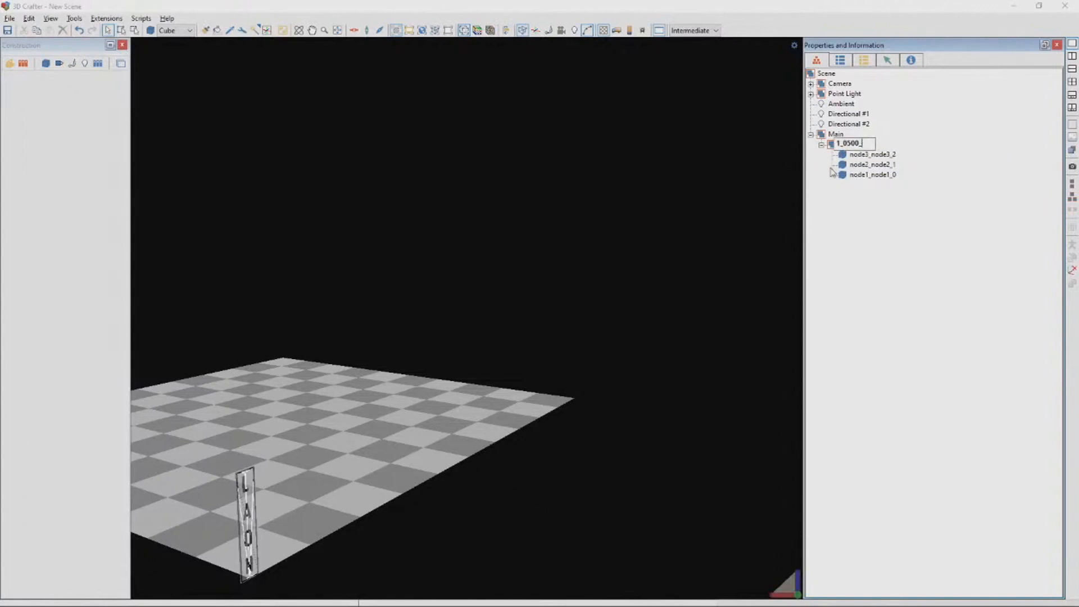
pyautogui.write('pancarte')
pyautogui.press('Return')
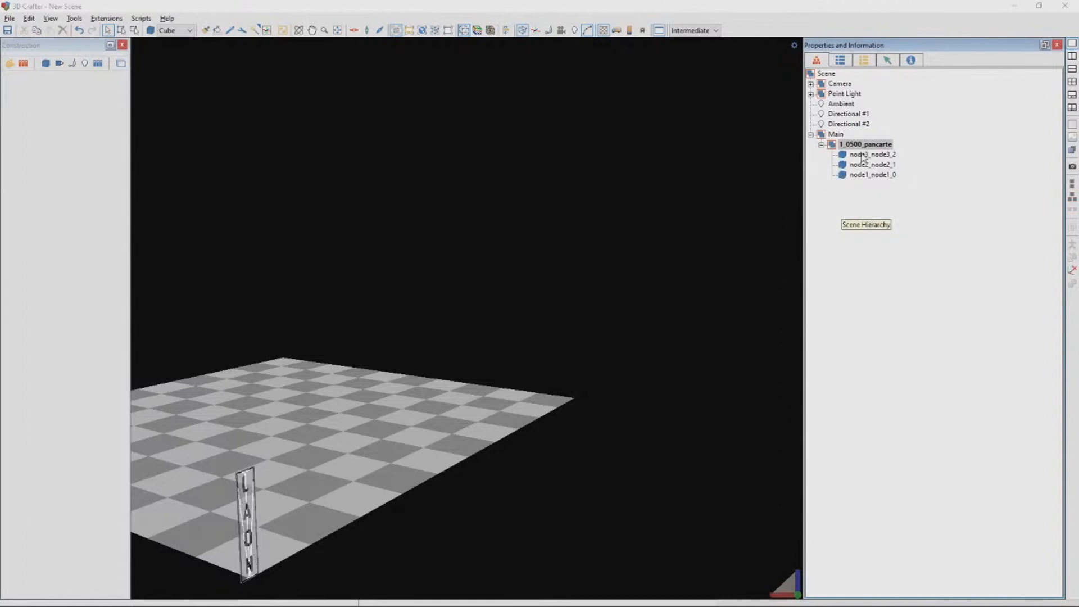
pyautogui.click(865, 155)
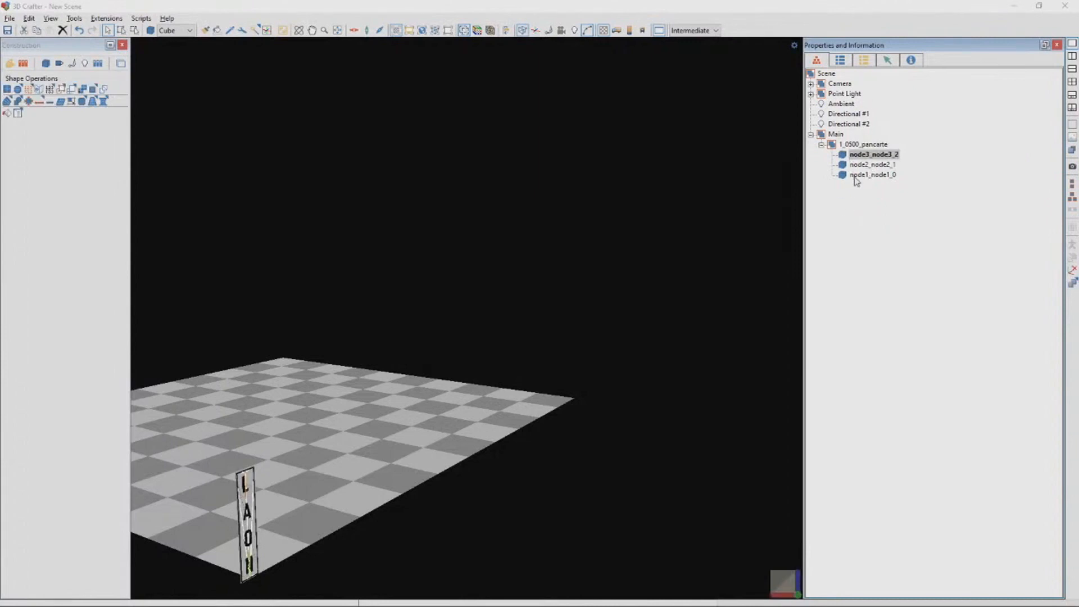
# Select node3_node3_2 and show its material properties
pyautogui.click(861, 165)
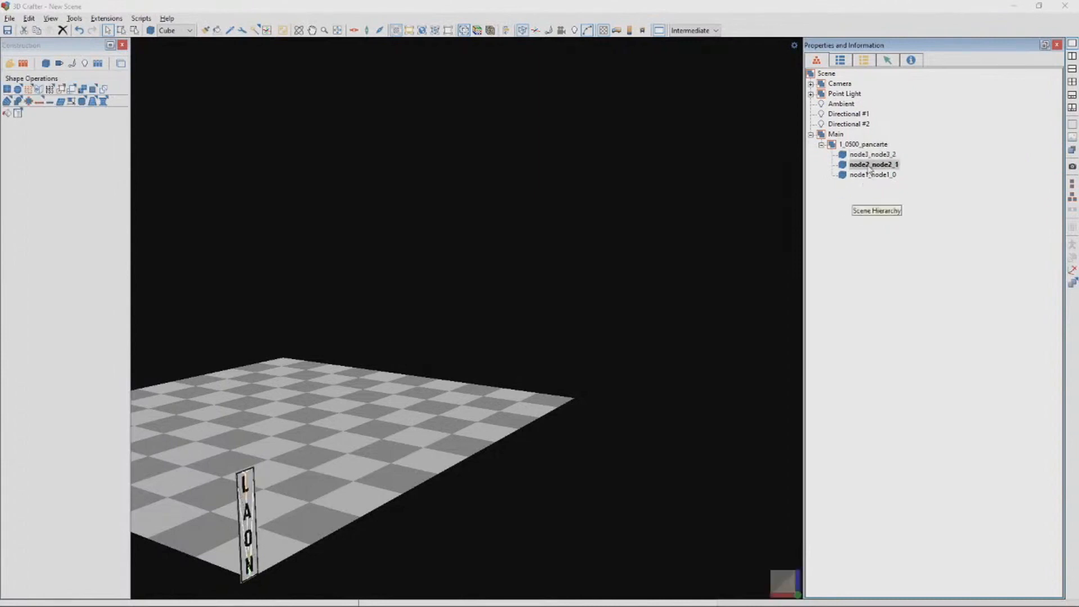
pyautogui.click(854, 155)
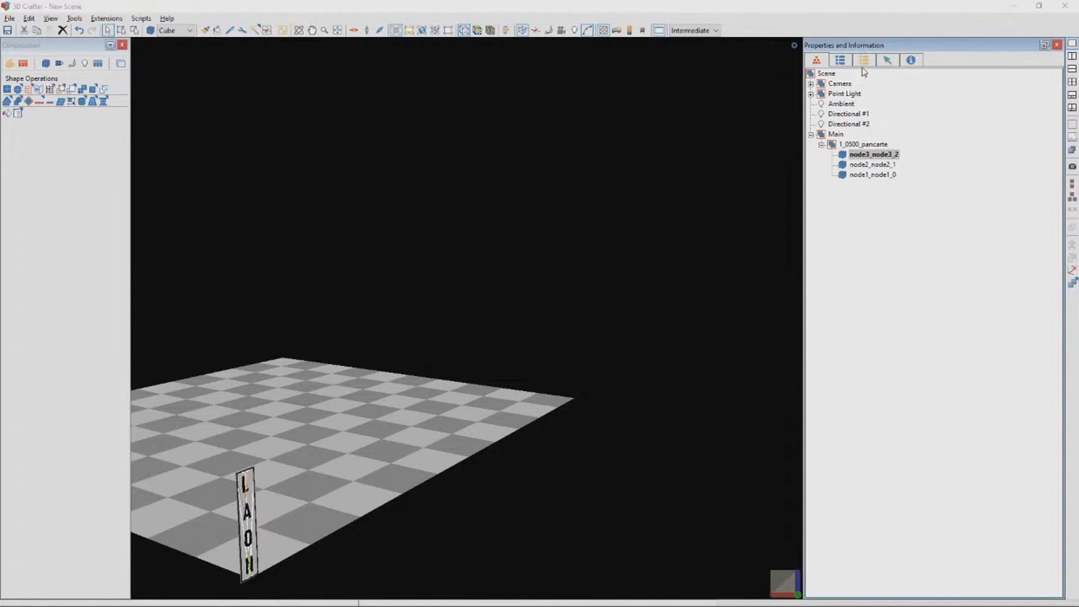
pyautogui.click(863, 60)
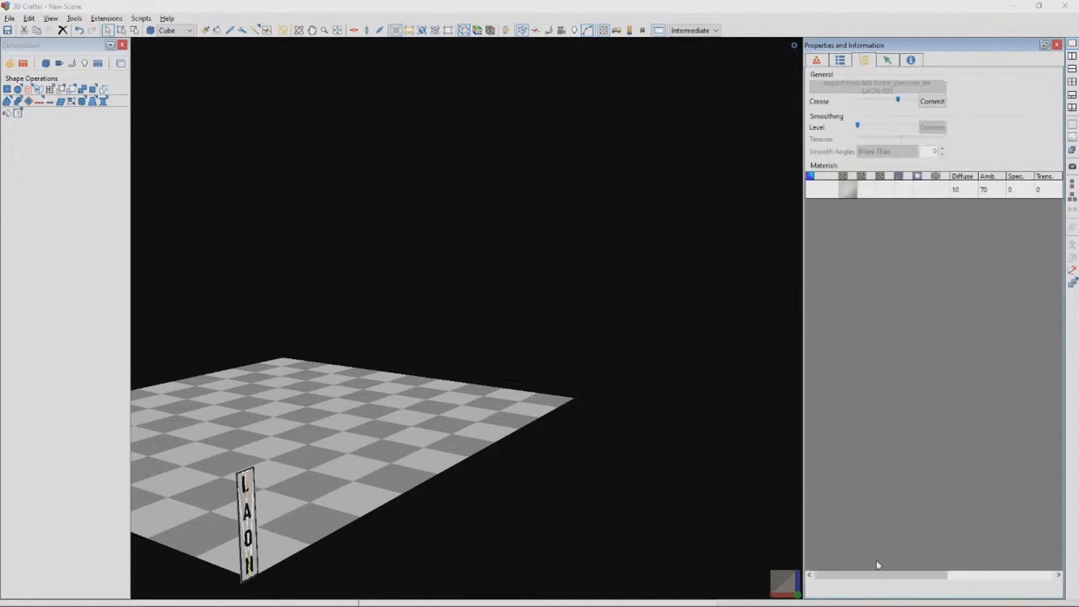
pyautogui.click(938, 584)
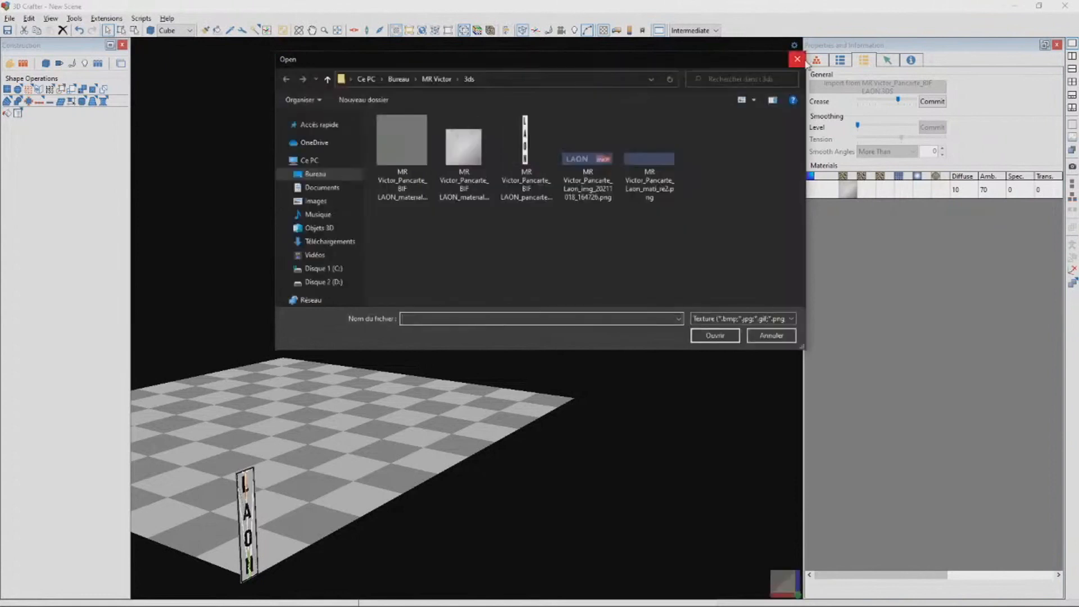
pyautogui.click(796, 59)
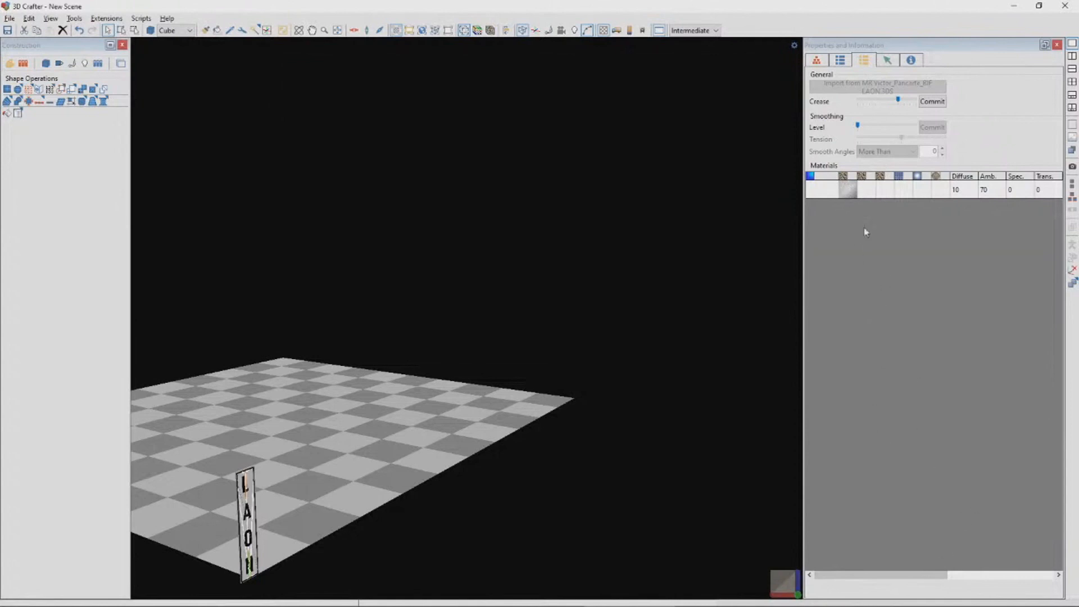
pyautogui.moveTo(932, 585)
pyautogui.moveTo(932, 576); pyautogui.dragTo(1046, 577)
# Set node3_node3_2's material Diffuse to 40, Ambient to 10 and Tx Alpha to None
pyautogui.click(813, 190)
pyautogui.write('4')
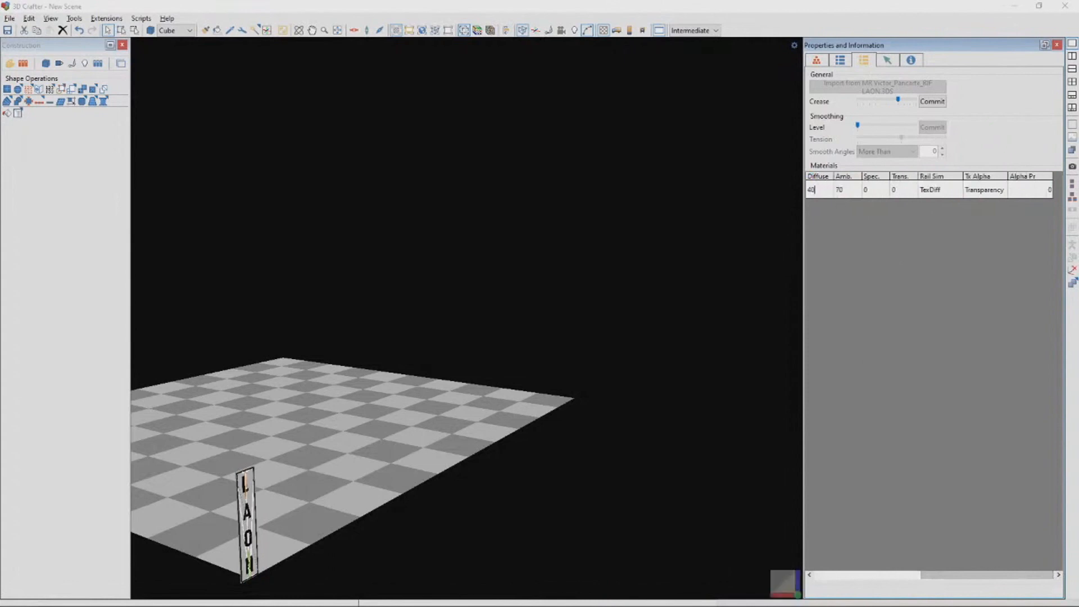
pyautogui.write('0')
pyautogui.press('Tab')
pyautogui.write('10')
pyautogui.write('Non')
pyautogui.press('Tab')
pyautogui.hotkey('shift', 'Tab')
pyautogui.hotkey('shift', 'Tab')
pyautogui.hotkey('shift', 'Tab')
pyautogui.click(816, 60)
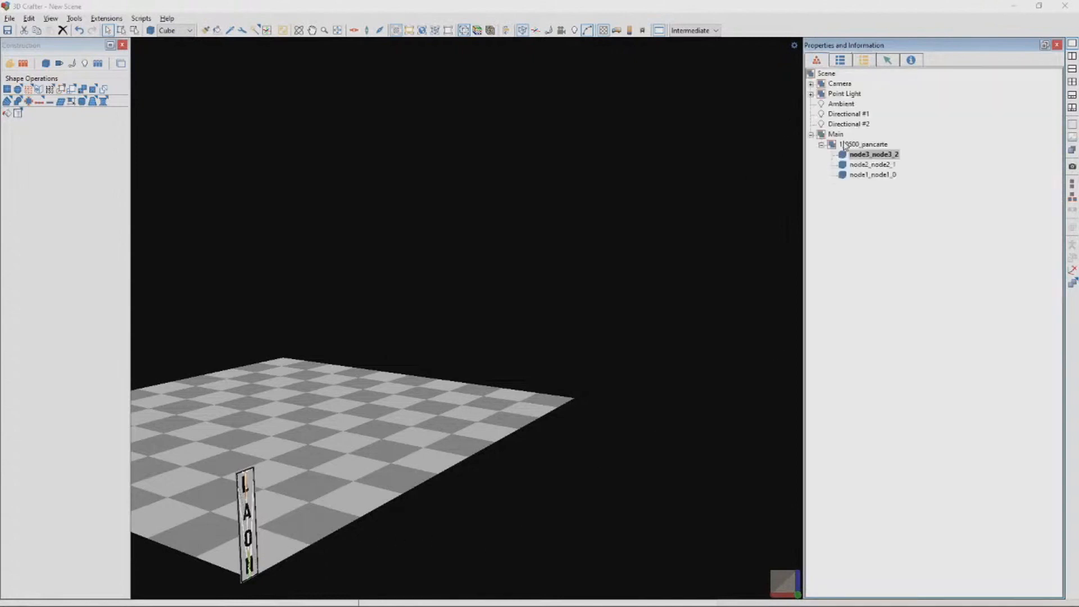
# Give node2_node2_1's material Diffuse 40, Ambient 40 and Tx Alpha None
pyautogui.click(843, 164)
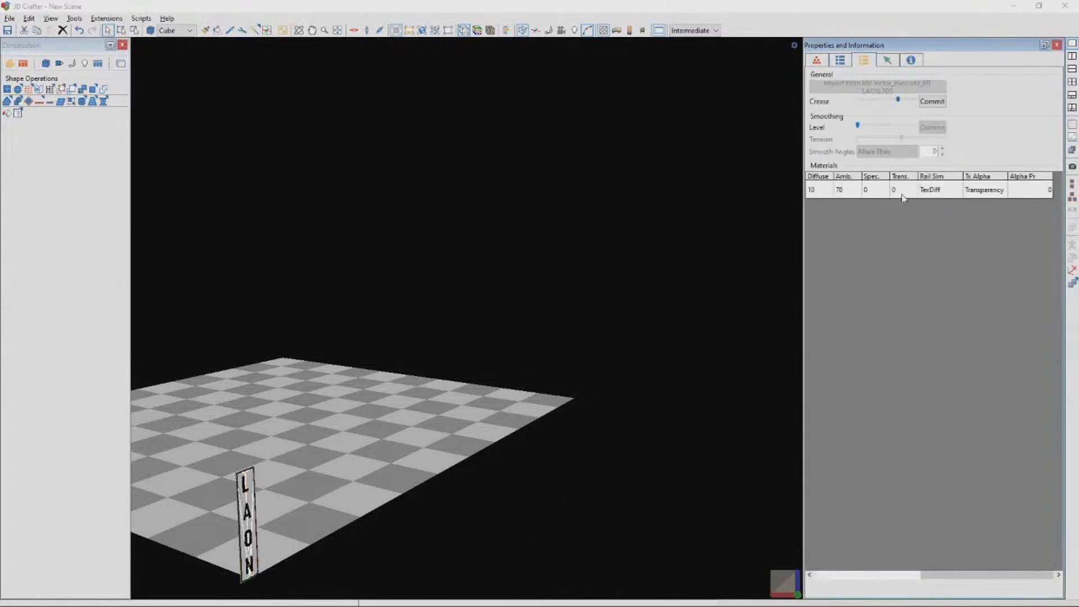
pyautogui.click(824, 192)
pyautogui.write('40')
pyautogui.click(842, 193)
pyautogui.click(841, 192)
pyautogui.write('40')
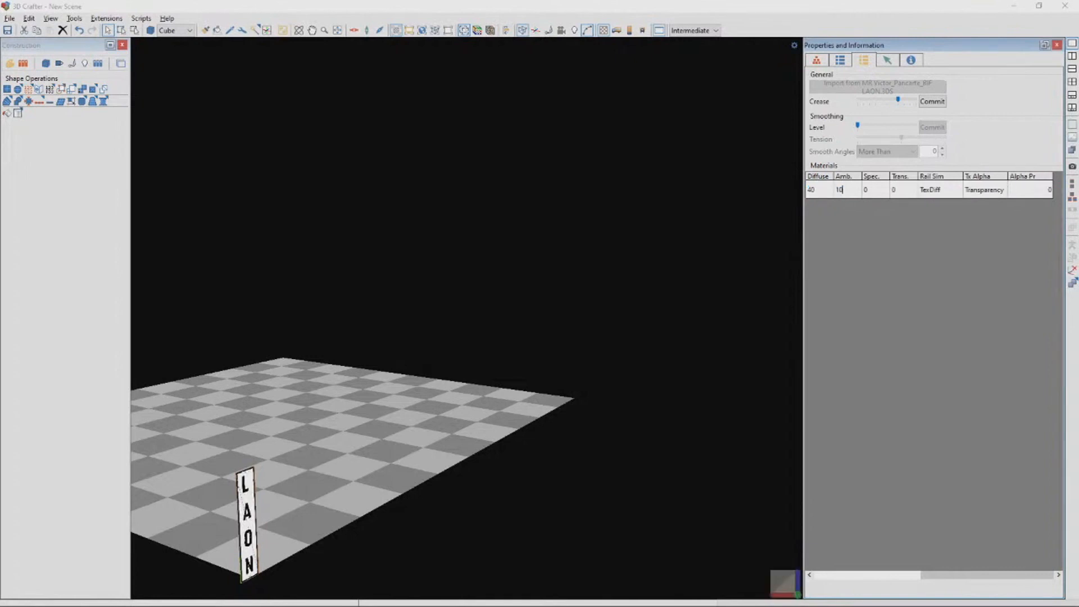
pyautogui.click(986, 246)
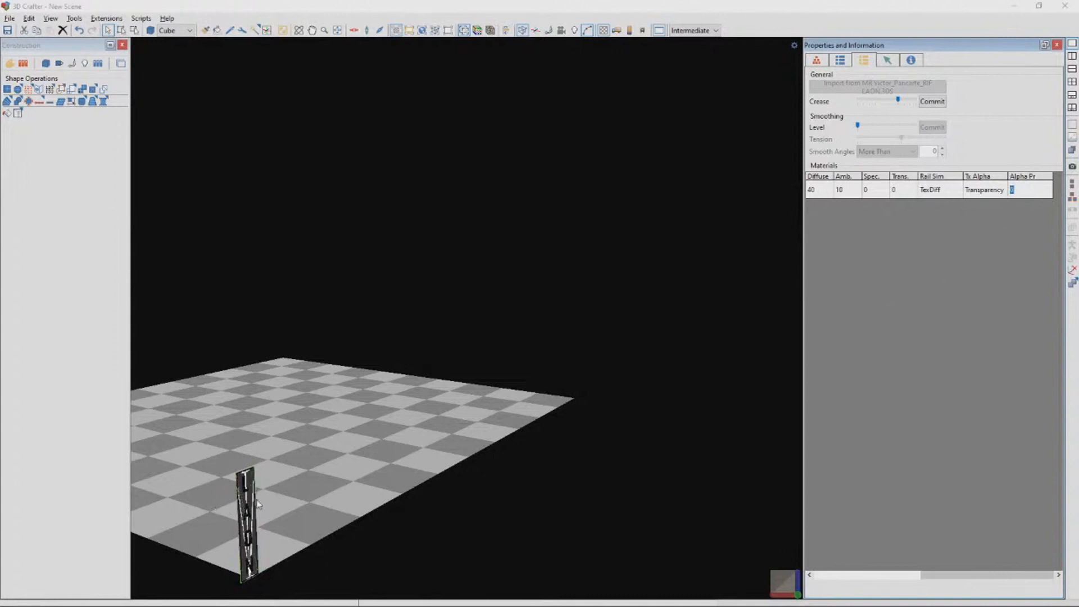
pyautogui.click(996, 191)
pyautogui.write('n')
pyautogui.press('BackSpace')
pyautogui.press('BackSpace')
pyautogui.press('BackSpace')
pyautogui.press('Tab')
pyautogui.click(820, 64)
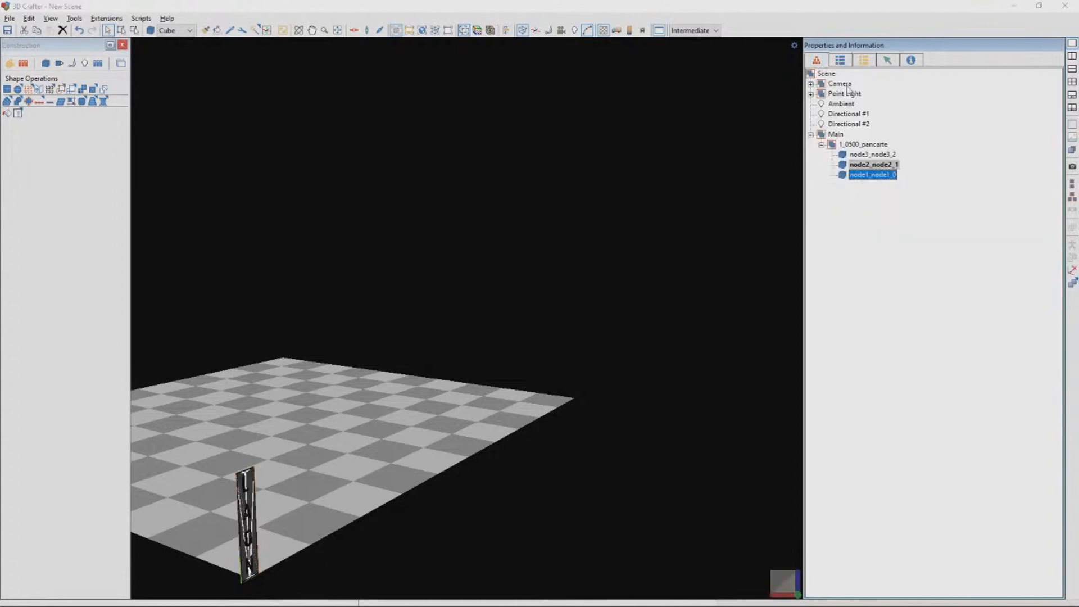
# Give the next sign part's material Diffuse 40, Ambient 10 and Tx Alpha None
pyautogui.click(863, 59)
pyautogui.click(822, 193)
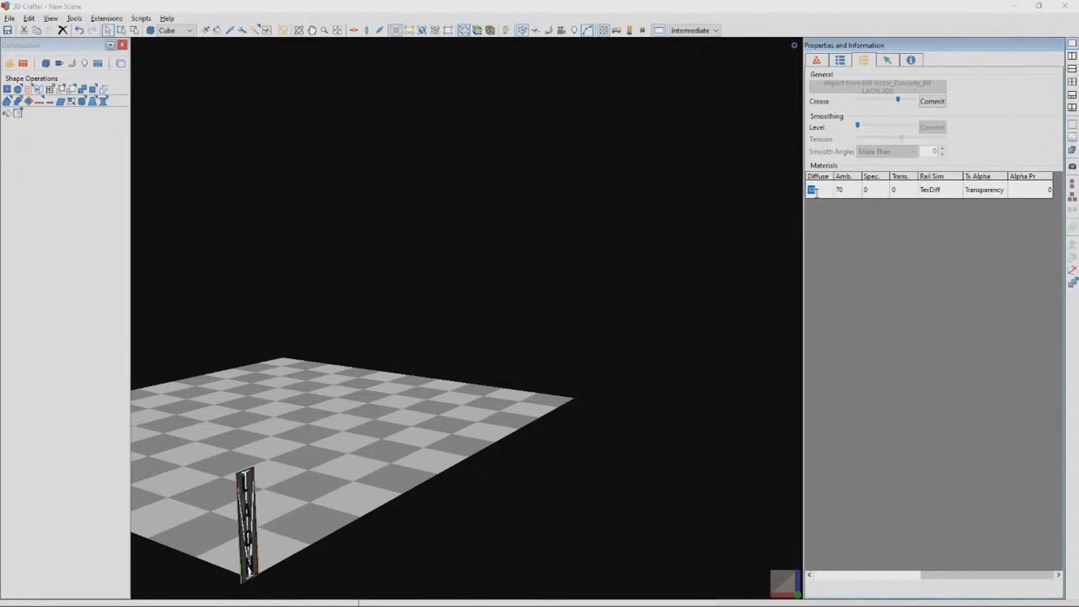
pyautogui.write('40')
pyautogui.click(839, 191)
pyautogui.write('10')
pyautogui.click(979, 191)
pyautogui.click(978, 191)
pyautogui.write('None')
pyautogui.press('Tab')
pyautogui.click(816, 60)
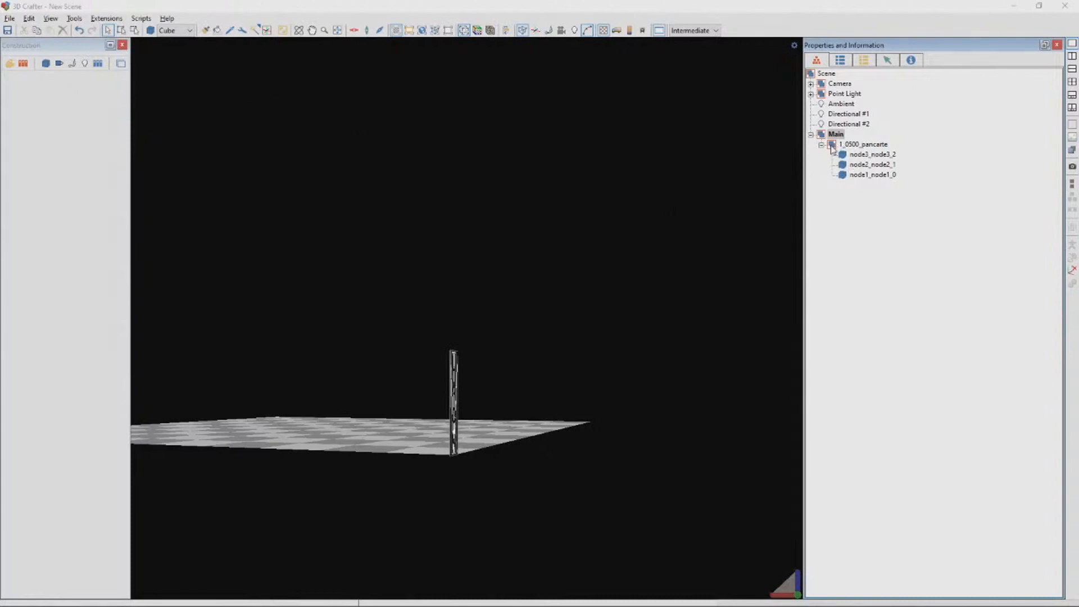
# Select the 1_0500_pancarte group plus node3_node3_2, node2_node2_1 and node1_node1_0
pyautogui.click(832, 146)
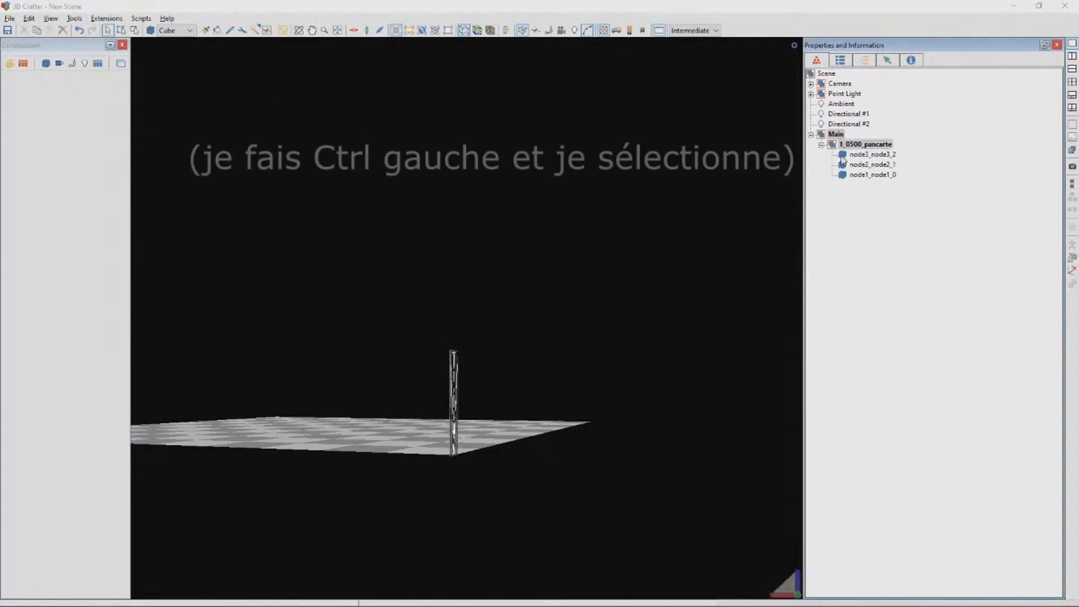
pyautogui.keyDown('ctrl'); pyautogui.click(842, 154); pyautogui.keyUp('ctrl')
pyautogui.keyDown('ctrl'); pyautogui.click(843, 164); pyautogui.keyUp('ctrl')
pyautogui.keyDown('ctrl'); pyautogui.click(842, 175); pyautogui.keyUp('ctrl')
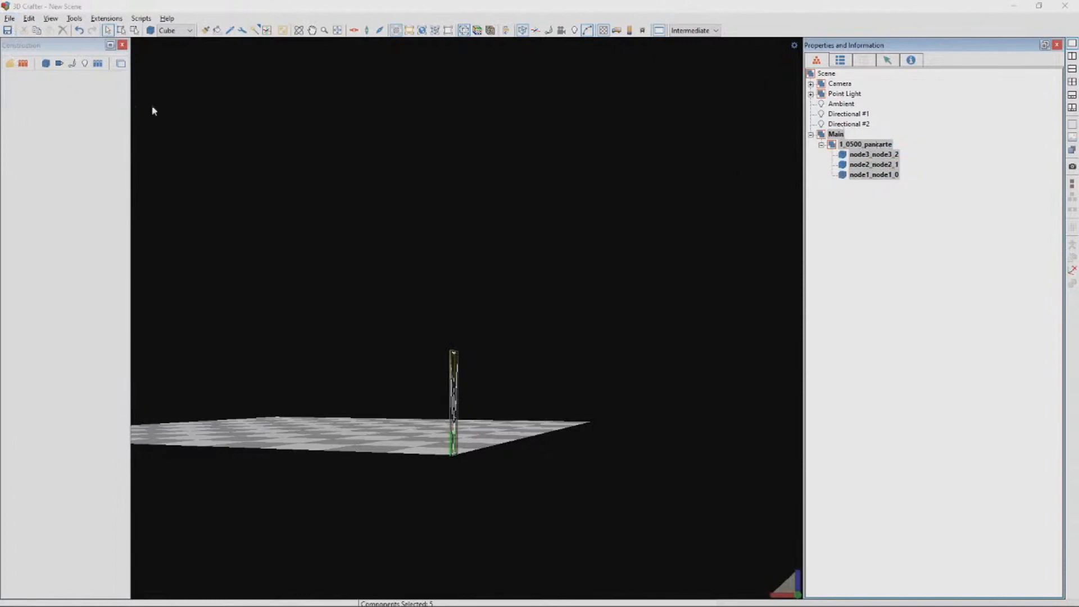
# Start a Train Simulator IGS export and browse to the project's ts folder
pyautogui.click(7, 21)
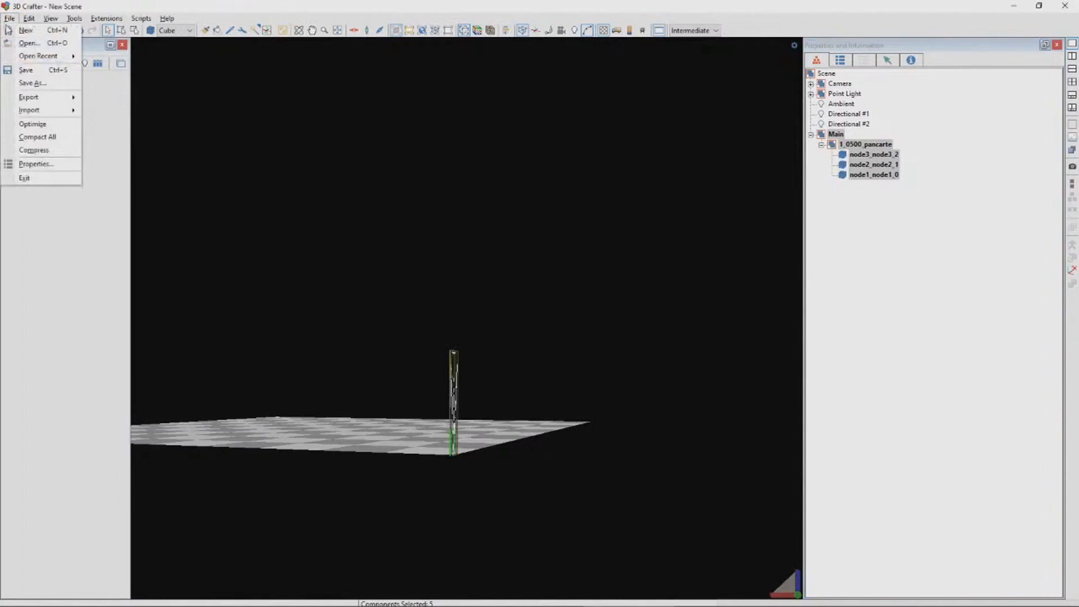
pyautogui.moveTo(48, 101)
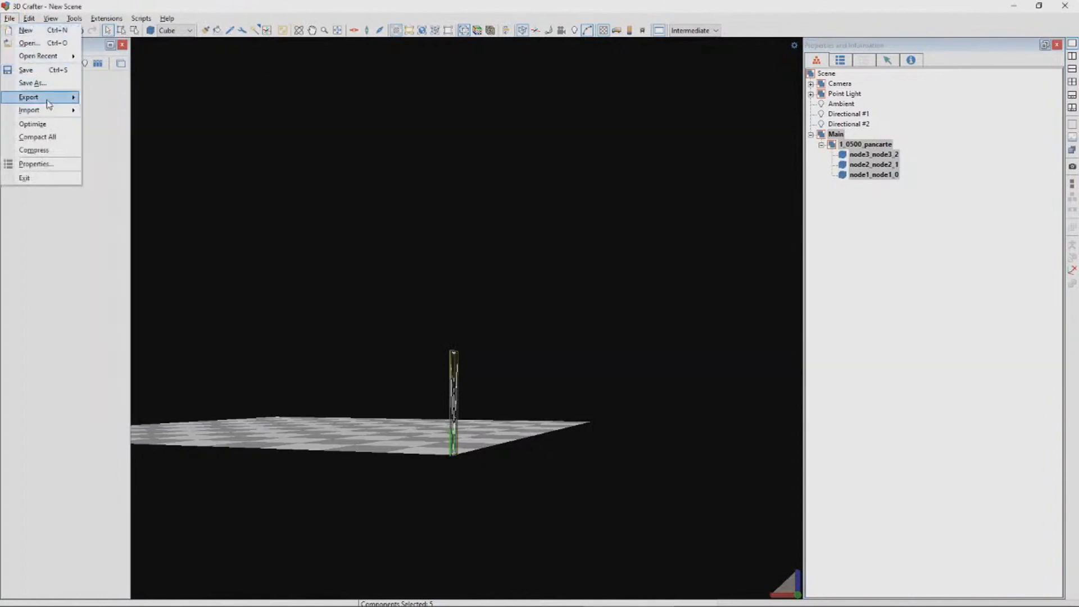
pyautogui.moveTo(152, 100)
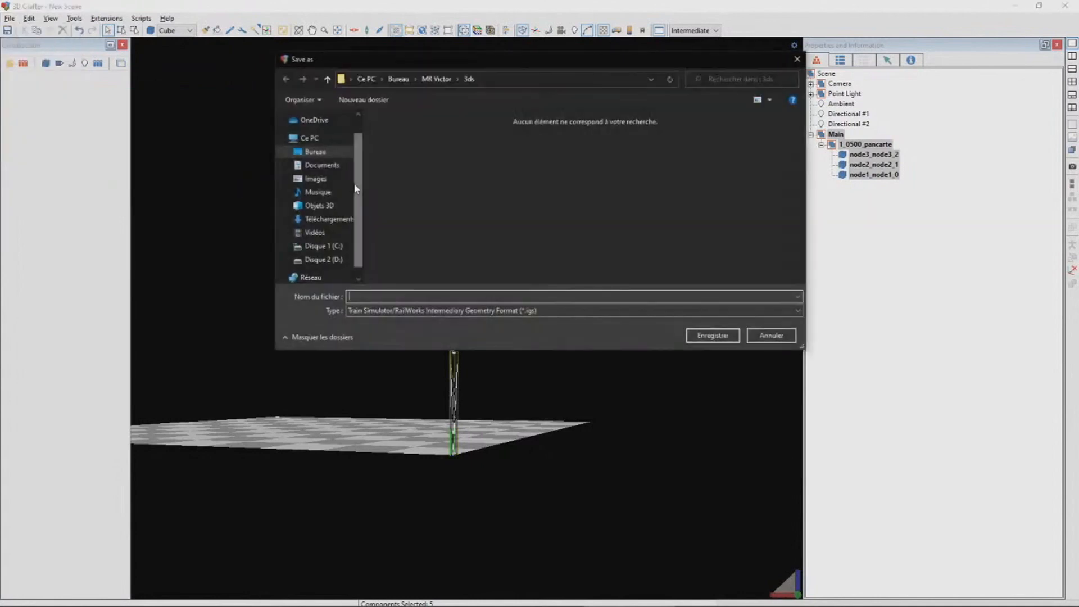
pyautogui.click(329, 155)
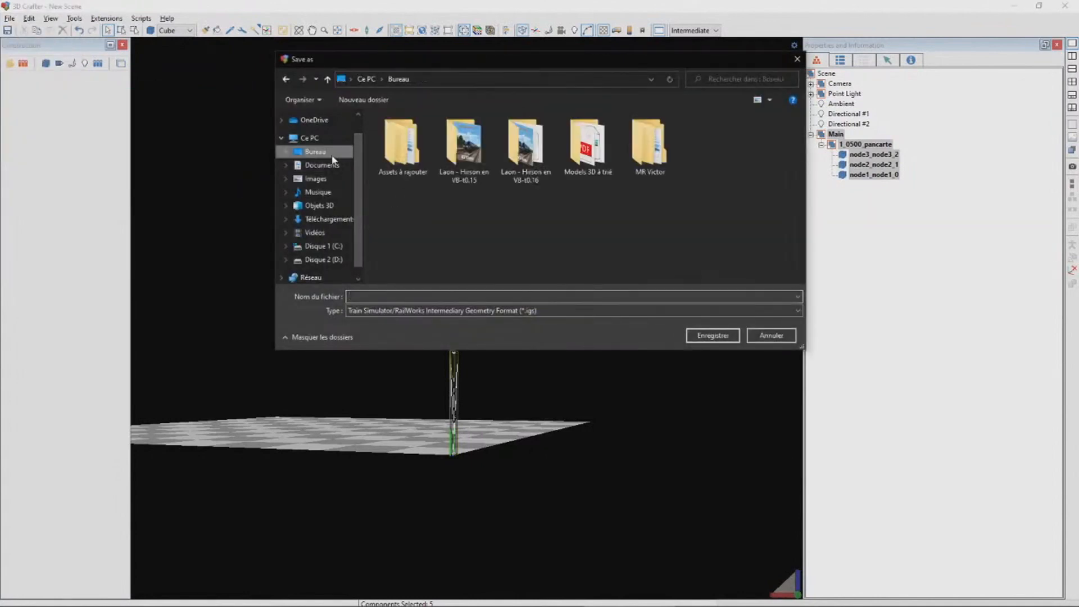
pyautogui.doubleClick(644, 173)
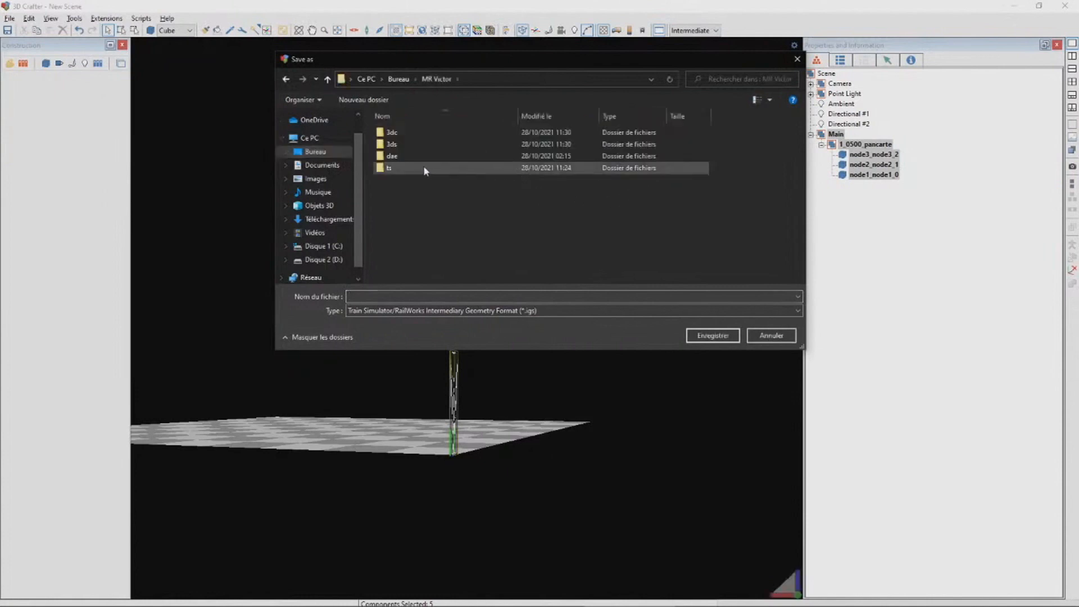
pyautogui.doubleClick(395, 170)
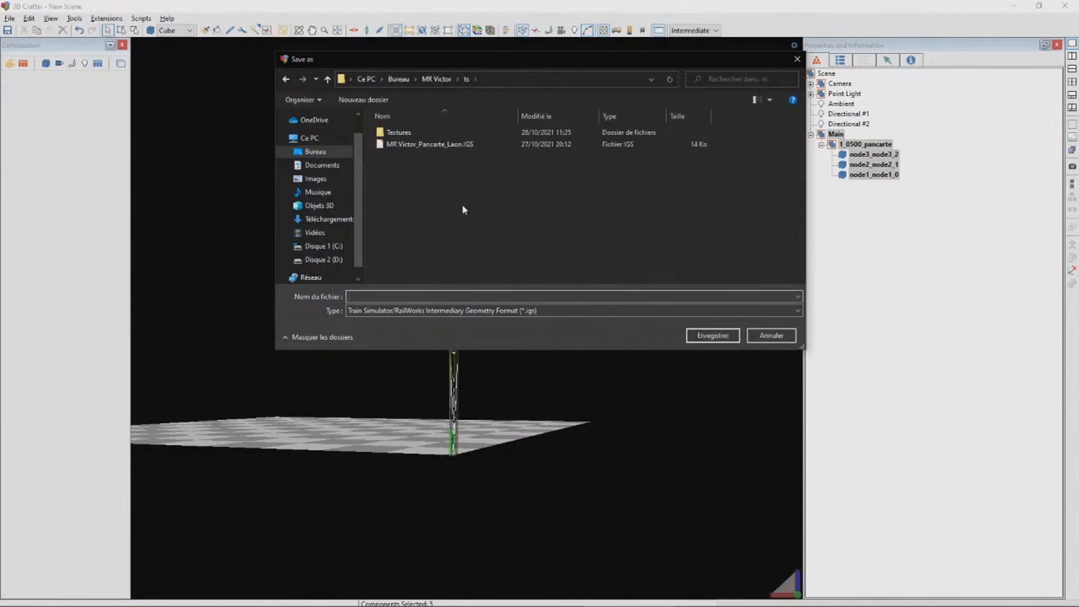
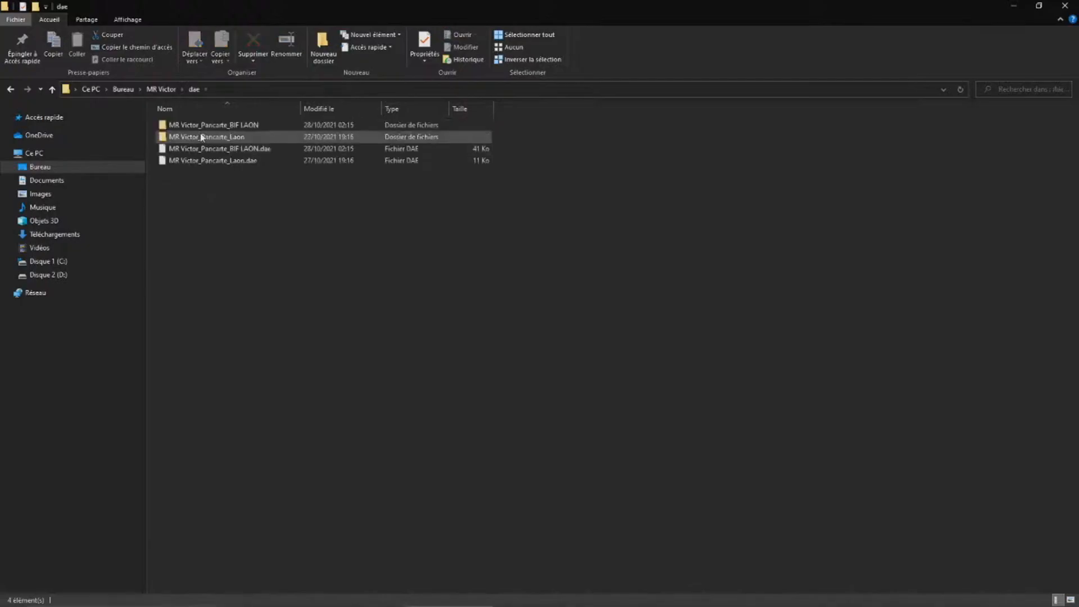
# Copy the BIF LAON sign folder's full name in File Explorer, leaving it unchanged
pyautogui.click(180, 125)
pyautogui.rightClick(203, 125)
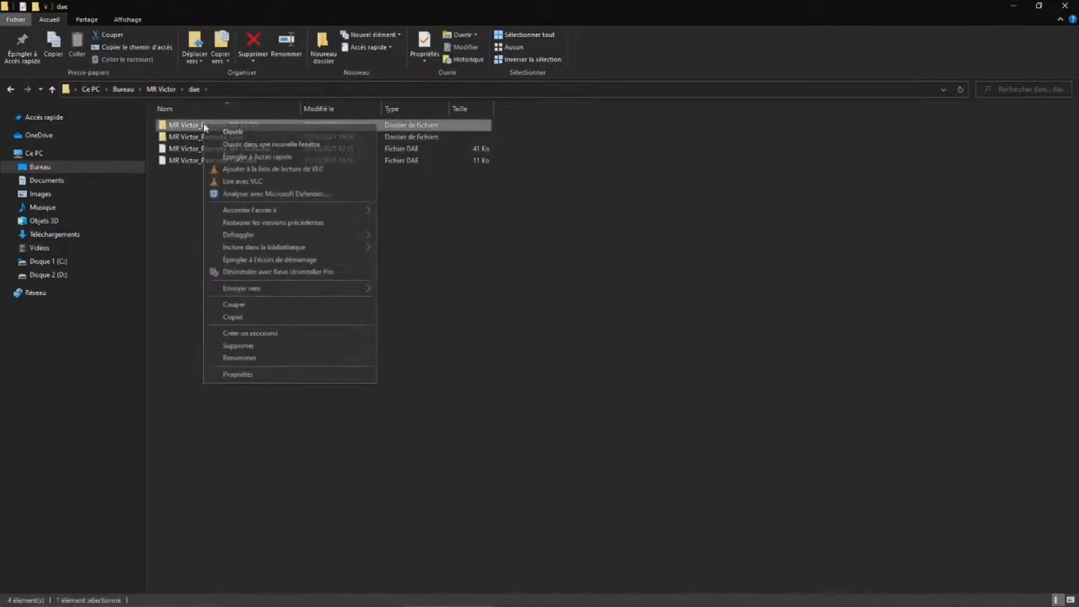
pyautogui.click(295, 362)
pyautogui.hotkey('ctrl', 'c')
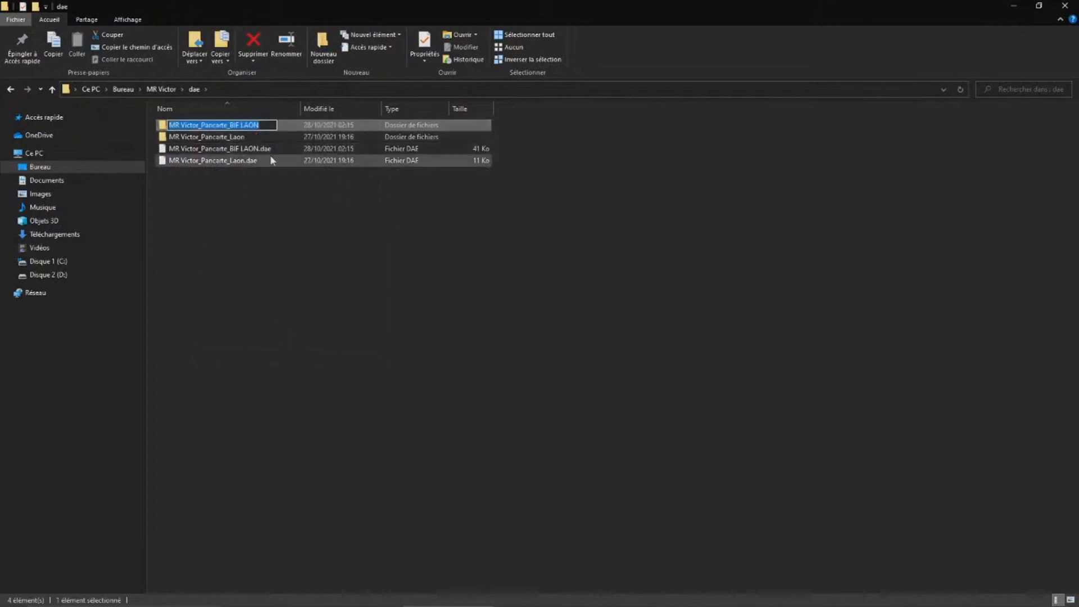
pyautogui.click(335, 268)
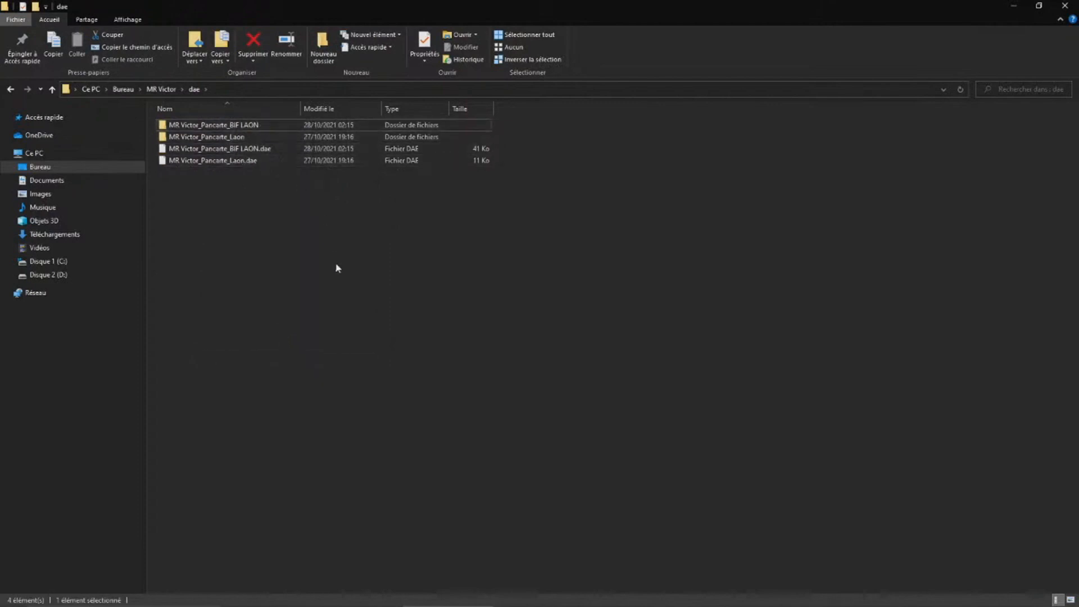
pyautogui.click(10, 89)
# Return to 3DCrafter's Save as dialog and paste the copied sign name as the file name
pyautogui.moveTo(438, 601)
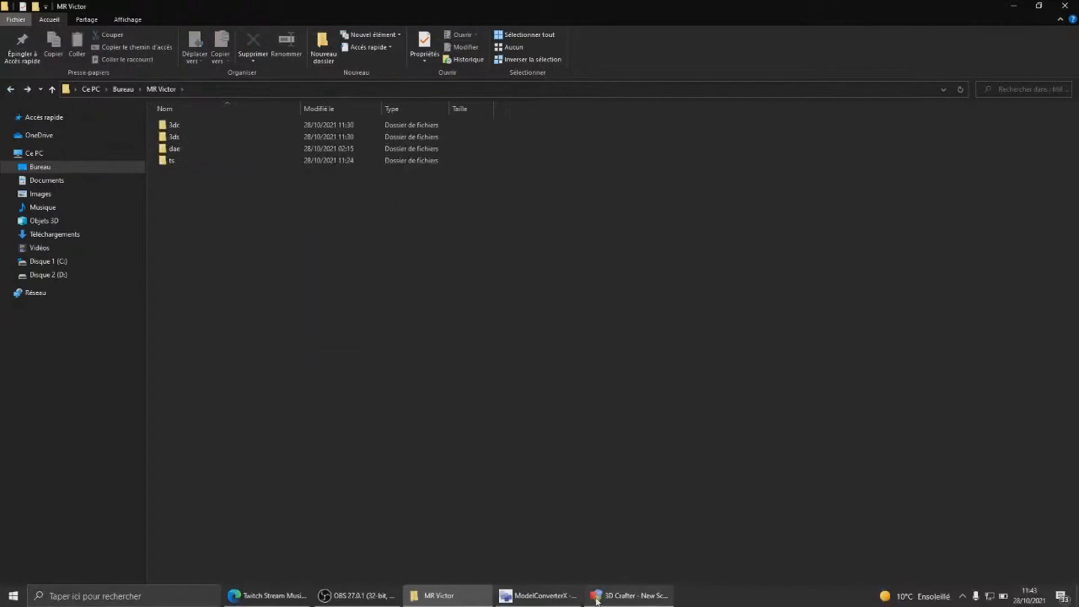
pyautogui.click(597, 600)
pyautogui.click(589, 294)
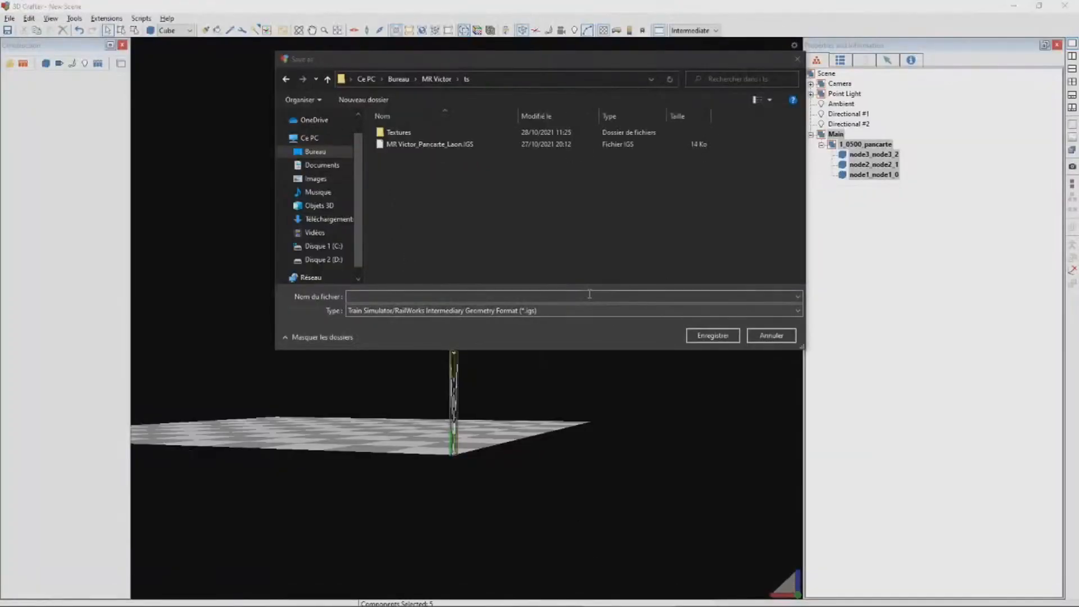
pyautogui.hotkey('ctrl', 'v')
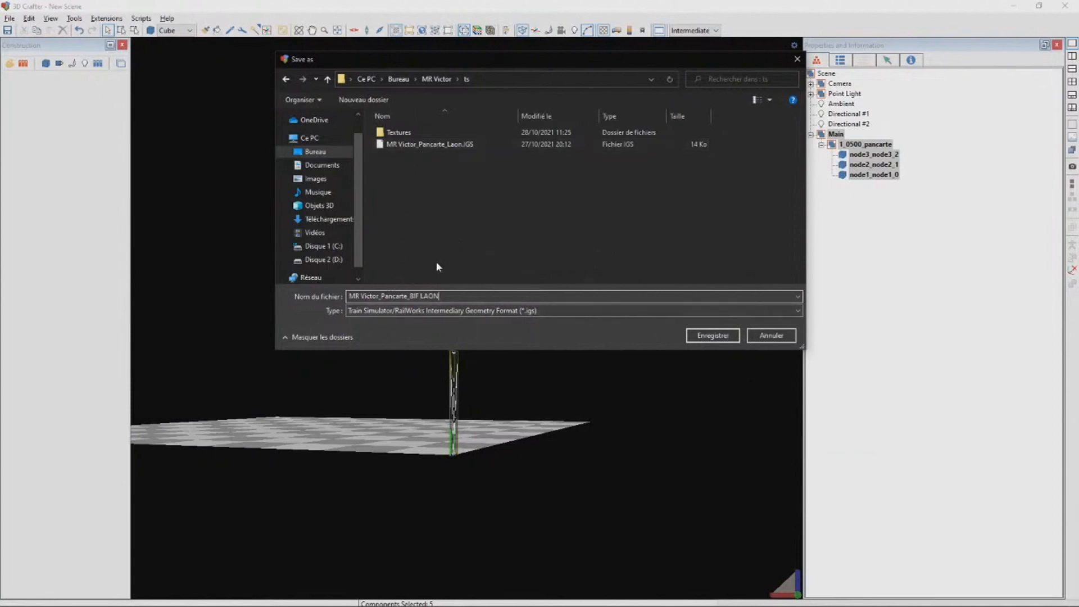
# Export the sign as an IGS file in the ts folder, declining distance-based levels of detail
pyautogui.click(708, 337)
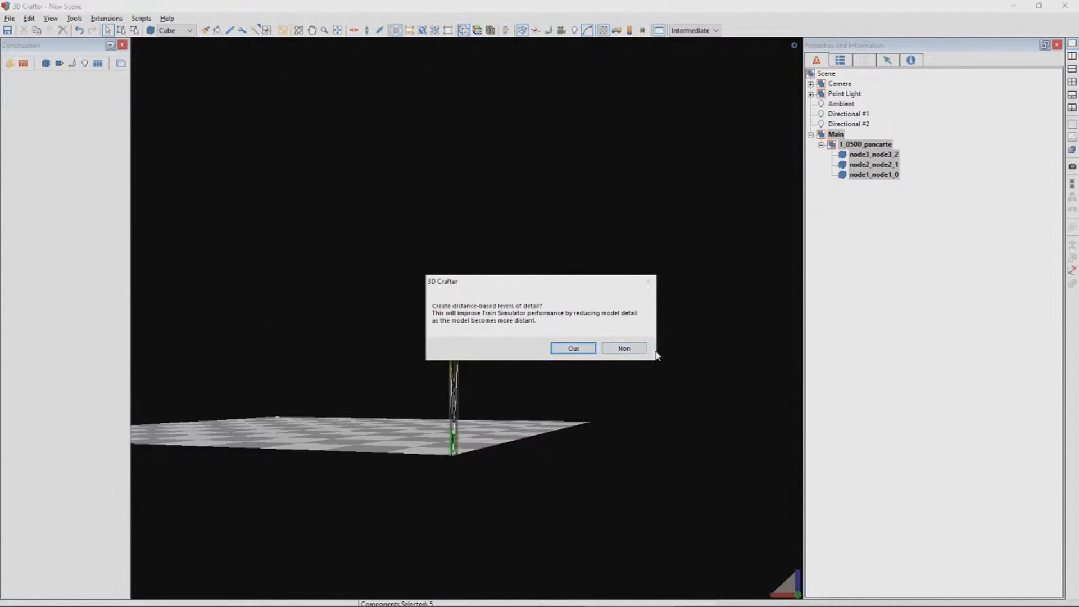
pyautogui.click(623, 348)
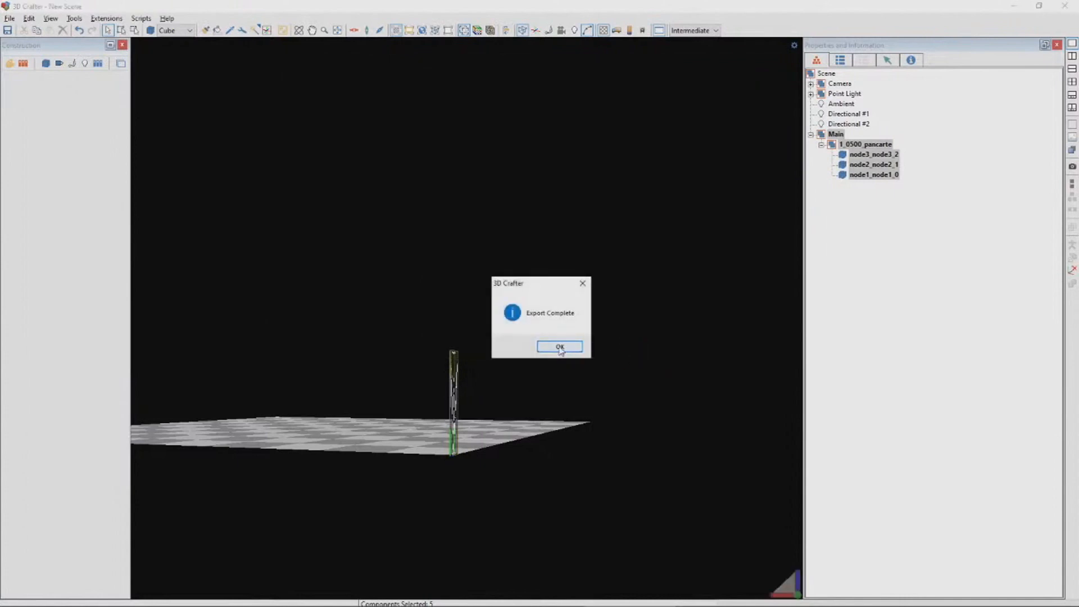
pyautogui.click(559, 346)
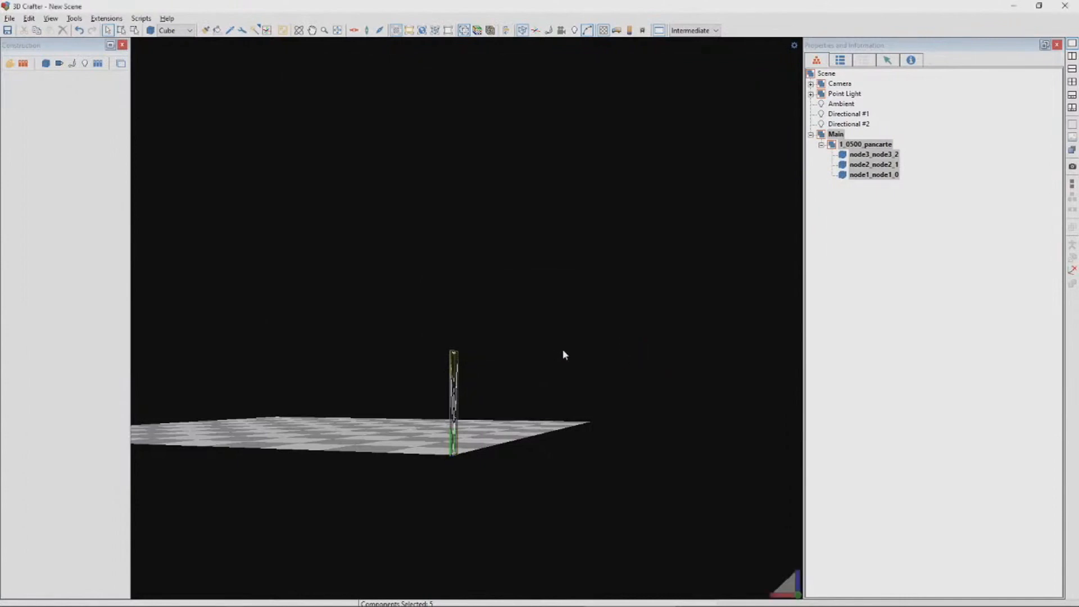
pyautogui.click(9, 18)
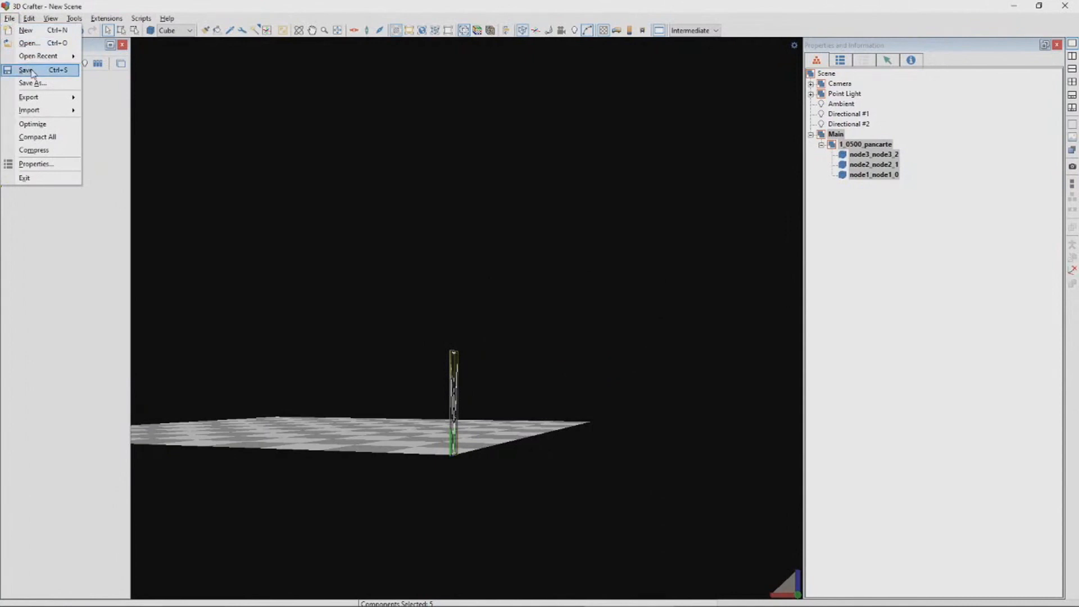
# Save the scene as a .3dc file named Pancarte_BIF LAON in the project's 3dc folder
pyautogui.click(25, 69)
pyautogui.doubleClick(624, 166)
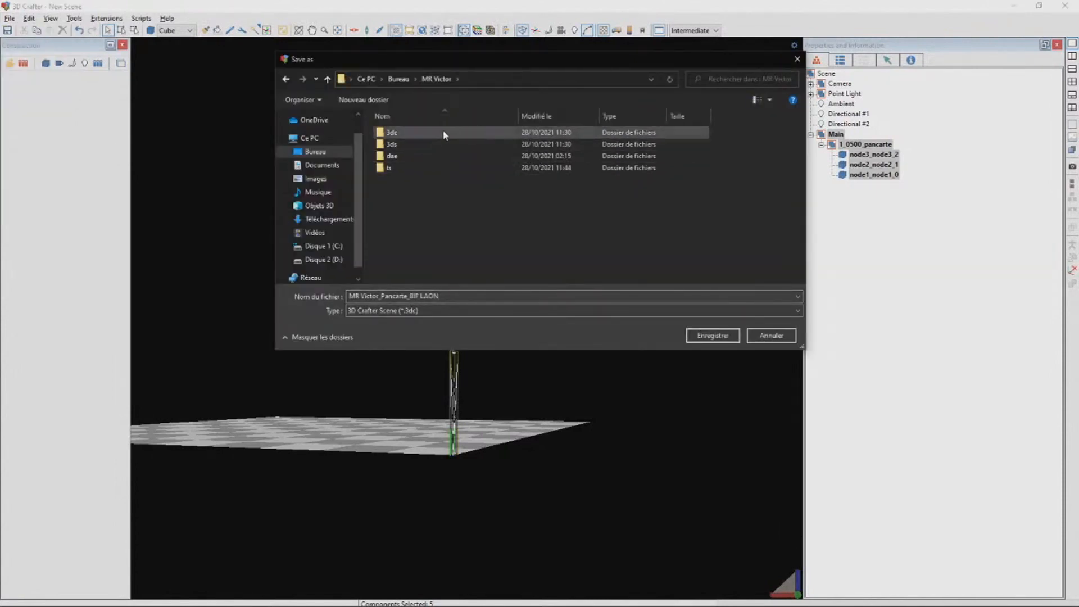
pyautogui.doubleClick(394, 140)
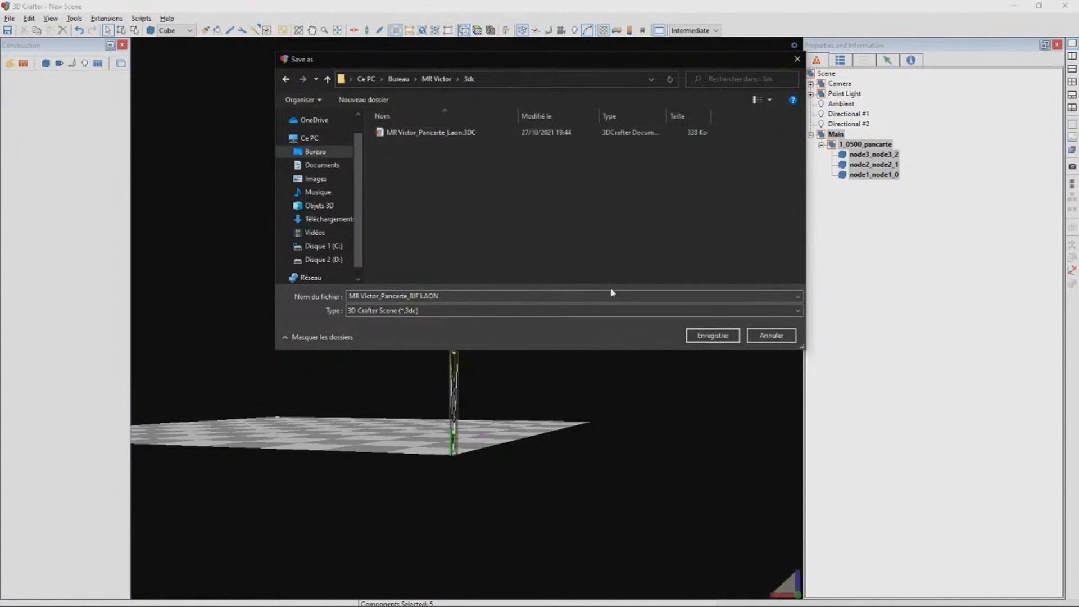
pyautogui.click(712, 336)
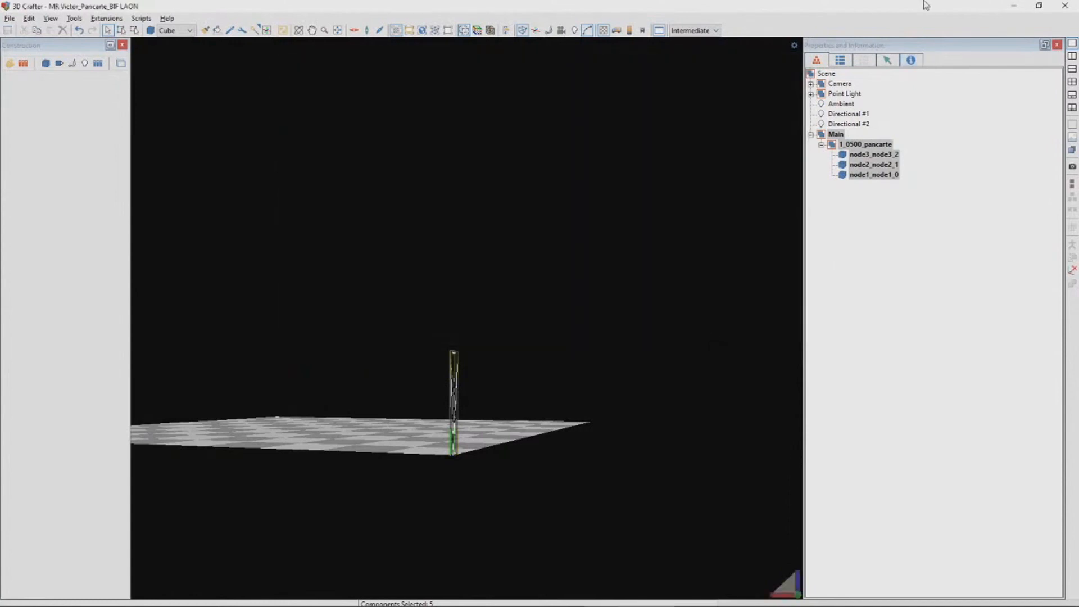
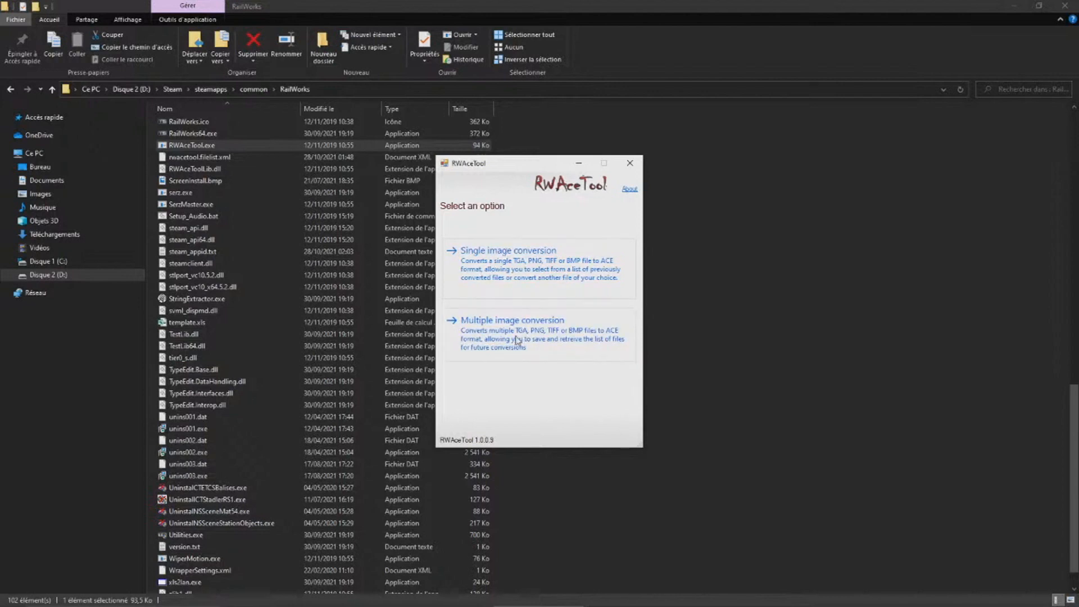
# Queue the three MR Victor_Pancarte_BIF LAON PNG textures from the 3ds folder for multiple-image conversion
pyautogui.click(533, 335)
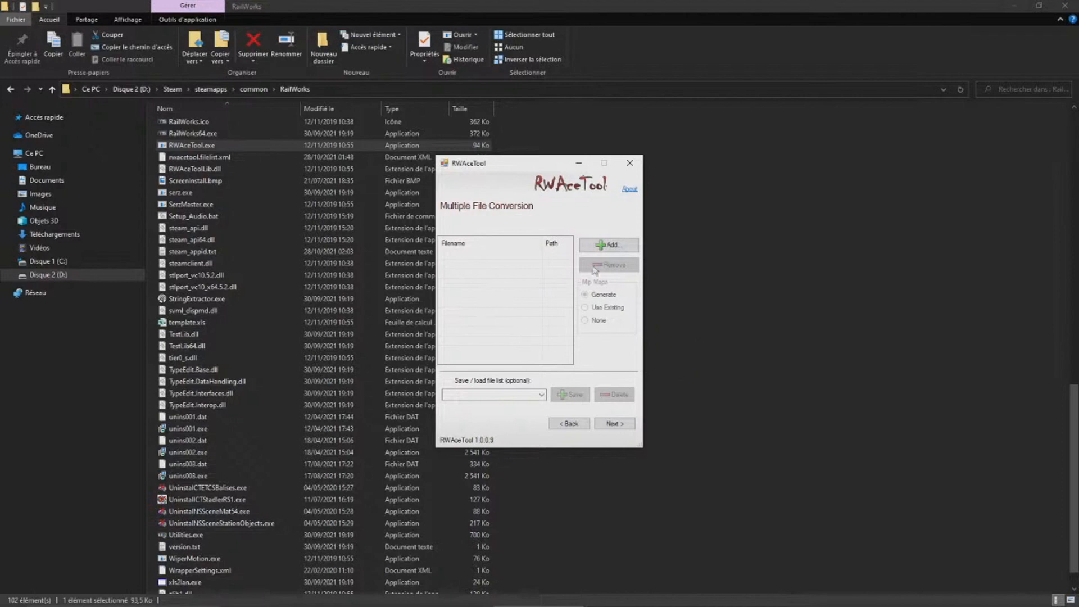
pyautogui.click(601, 247)
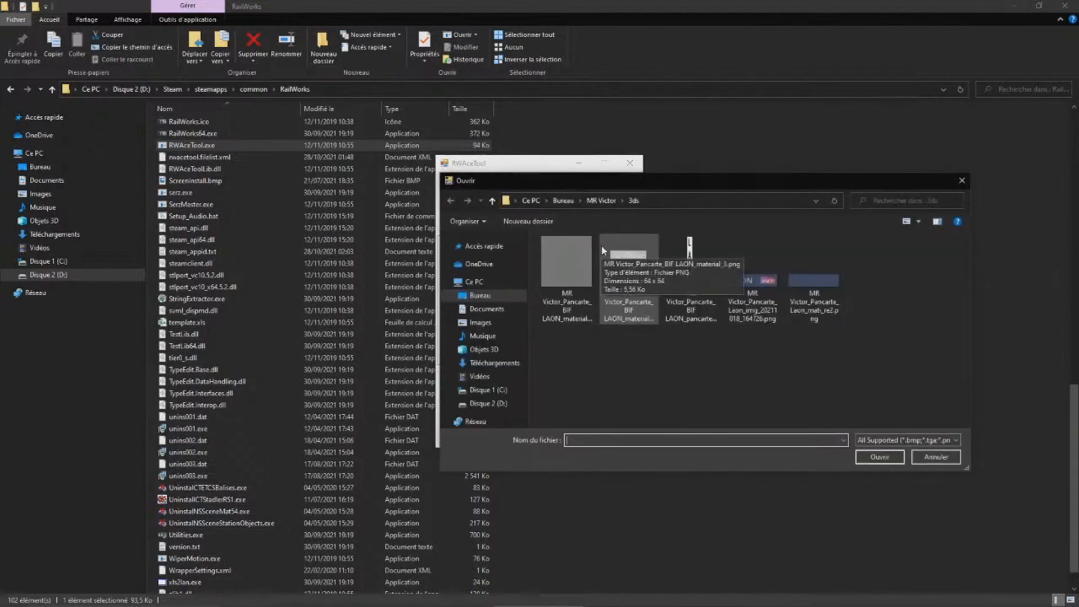
pyautogui.moveTo(564, 348); pyautogui.dragTo(686, 374)
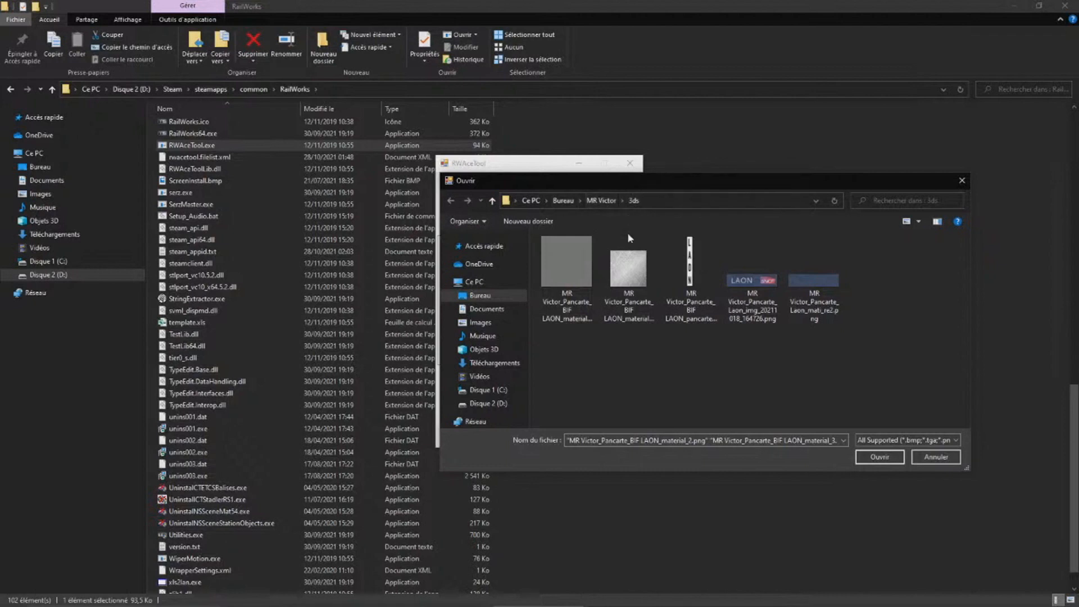
pyautogui.moveTo(568, 354); pyautogui.dragTo(705, 303)
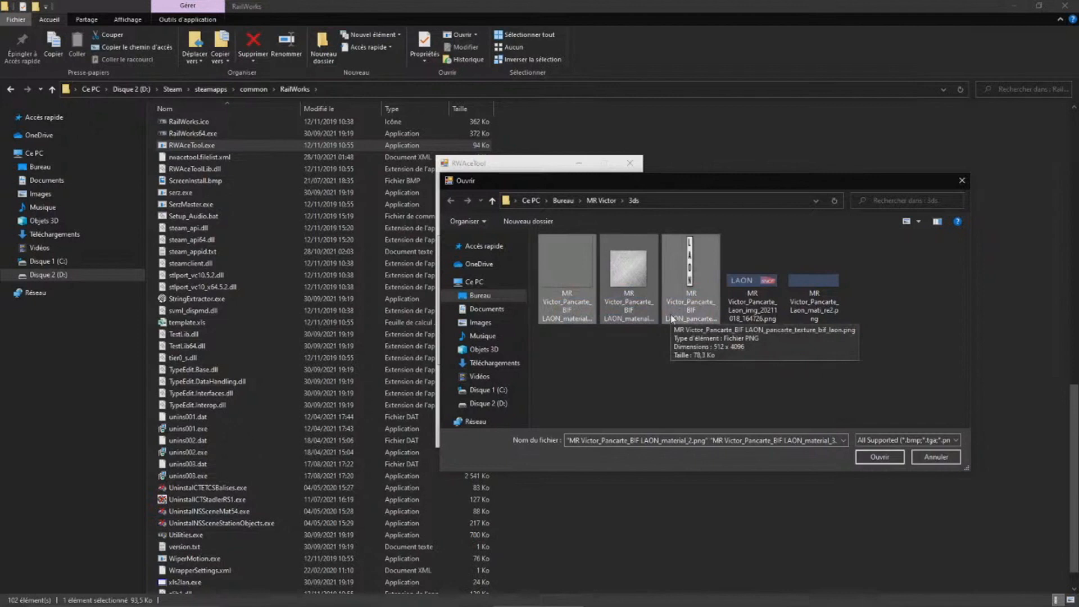
pyautogui.moveTo(553, 350); pyautogui.dragTo(661, 305)
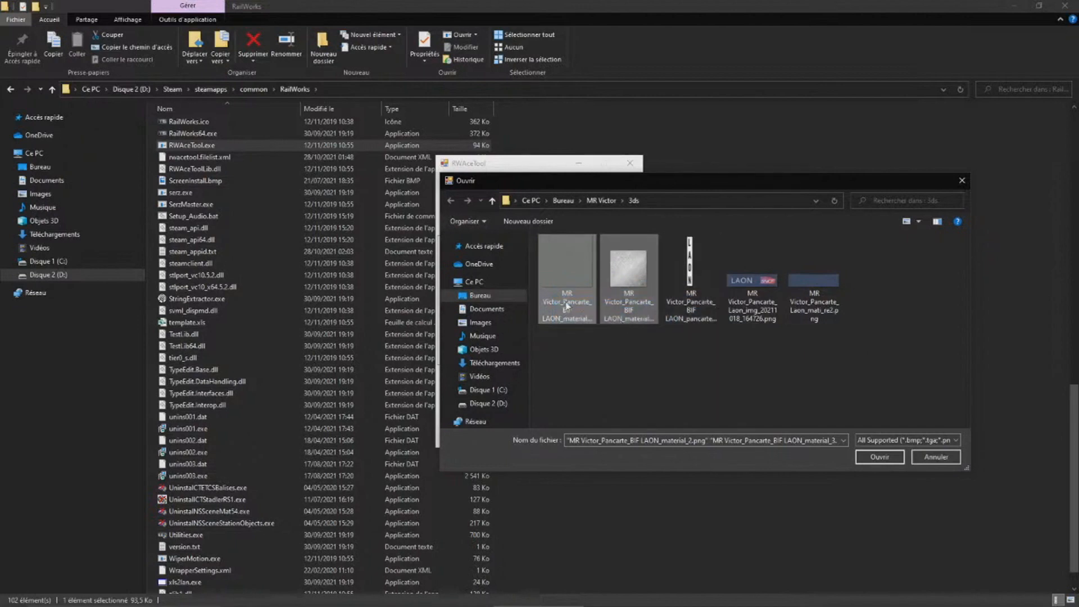
pyautogui.moveTo(564, 355); pyautogui.dragTo(661, 321)
pyautogui.moveTo(769, 351); pyautogui.dragTo(839, 317)
pyautogui.moveTo(539, 356); pyautogui.dragTo(680, 290)
pyautogui.click(878, 456)
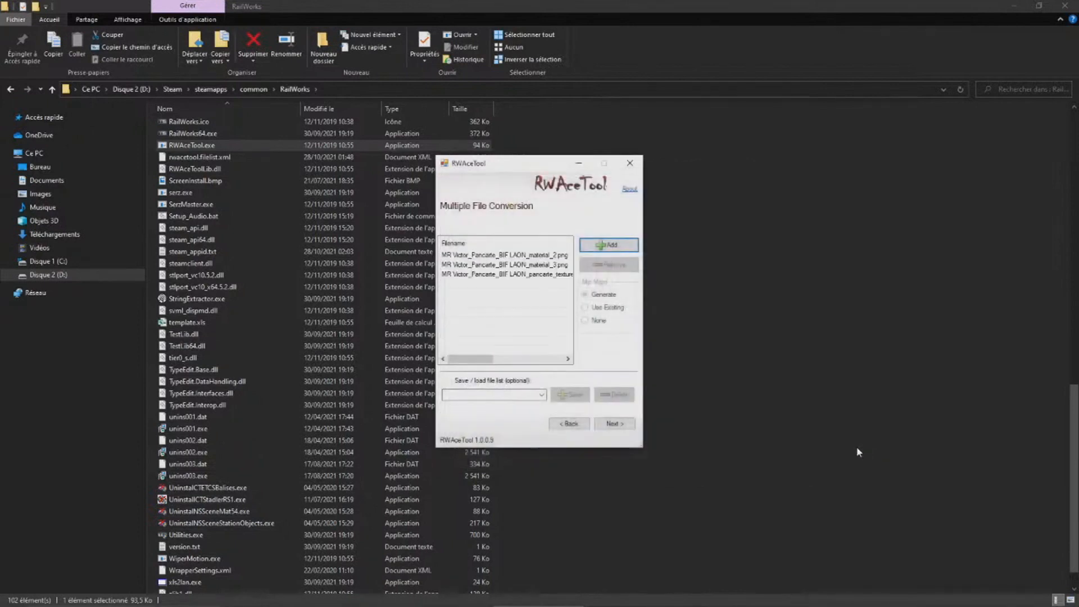
# Convert the three queued textures to ACE, confirm success in the log, and close RWAceTool
pyautogui.click(622, 427)
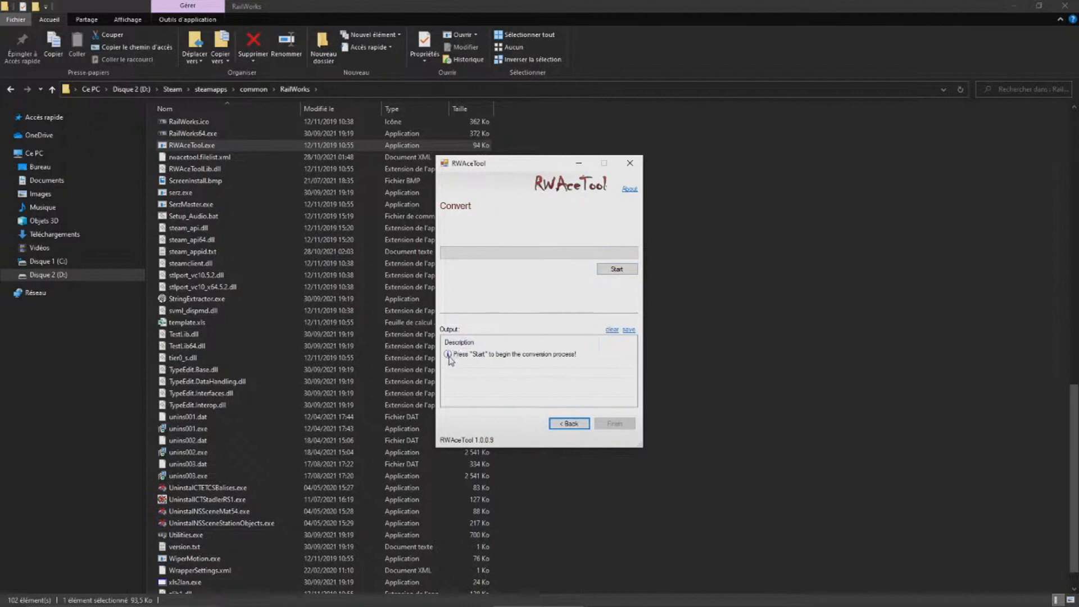
pyautogui.click(610, 270)
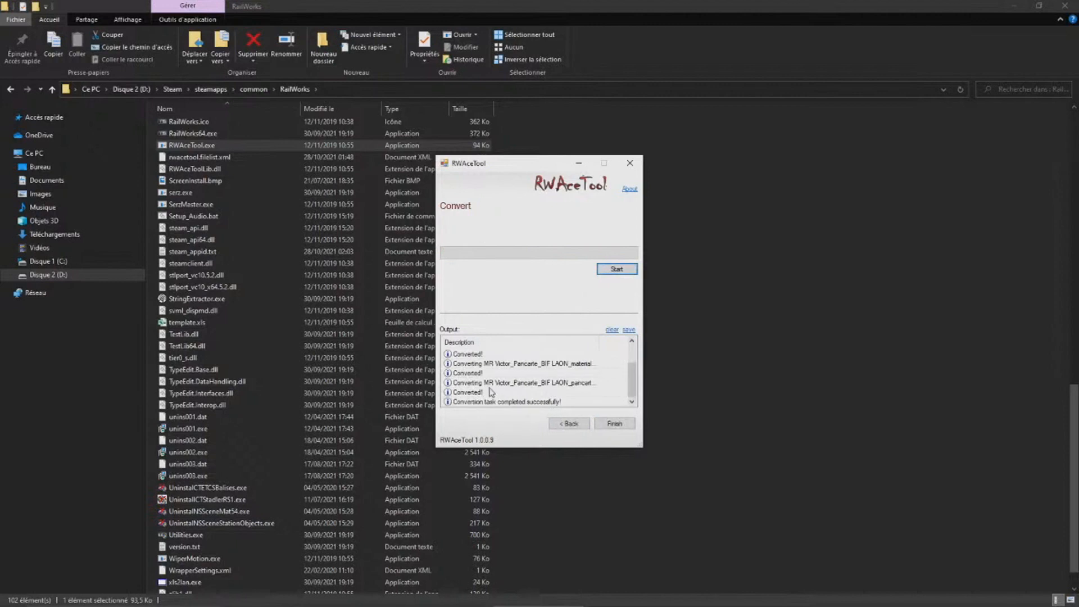
pyautogui.scroll(3, 474, 396)
pyautogui.scroll(-3, 477, 405)
pyautogui.click(612, 423)
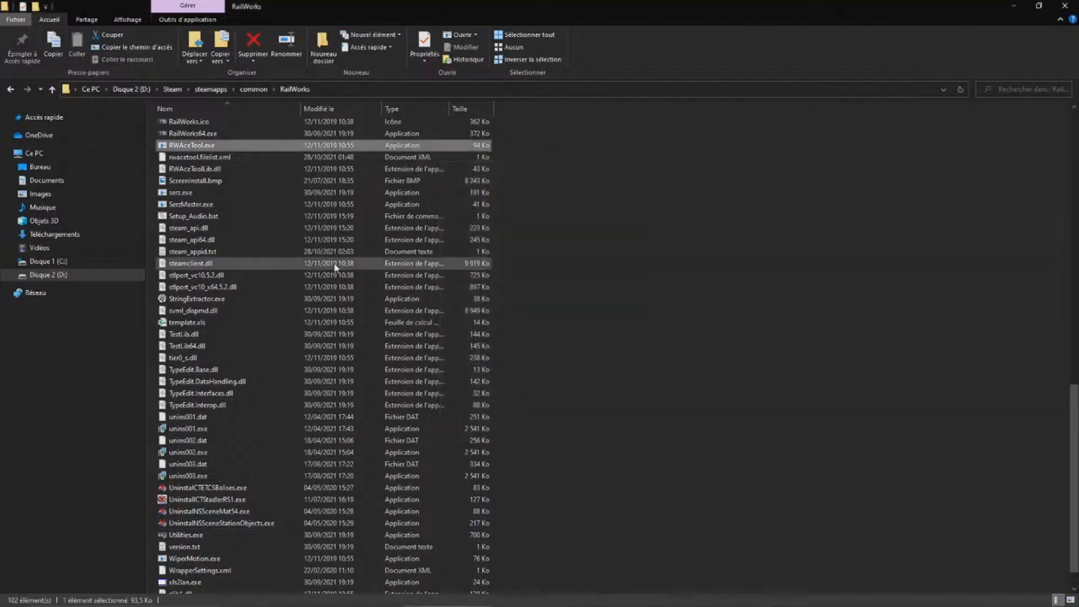
# Navigate from the top of RailWorks into Source\Mr Victor\Laon Hirson\Scenery\Pancartes
pyautogui.scroll(2, 334, 258)
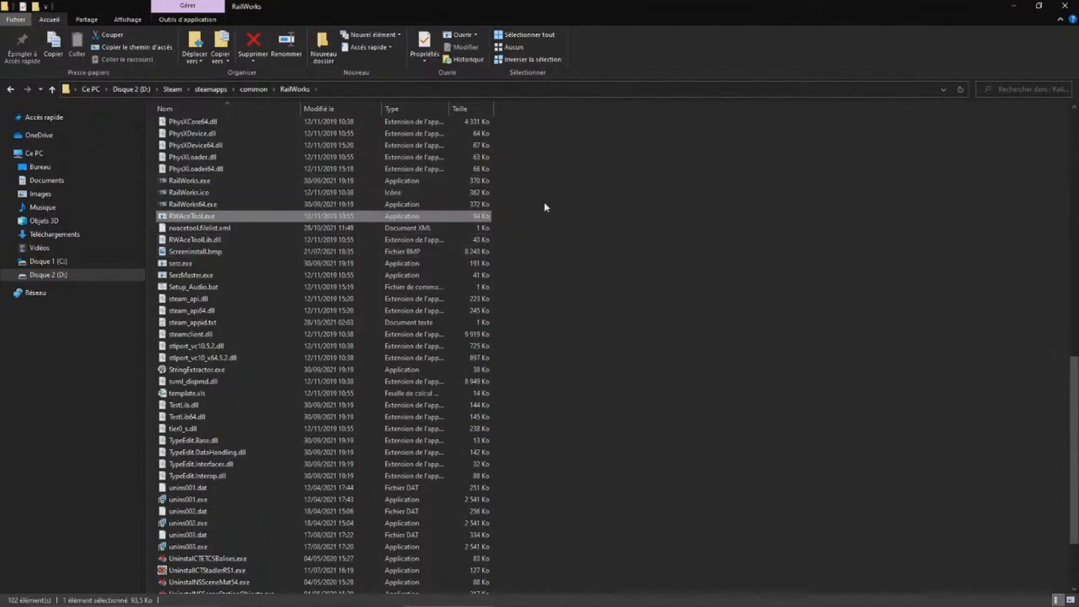
pyautogui.scroll(9, 545, 200)
pyautogui.scroll(7, 484, 197)
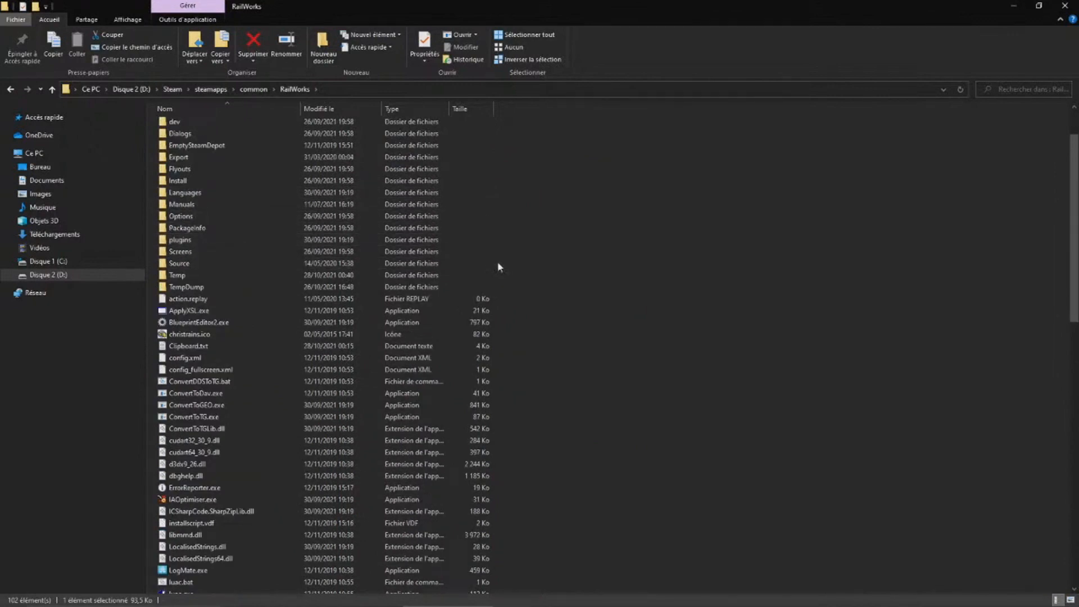
pyautogui.doubleClick(466, 264)
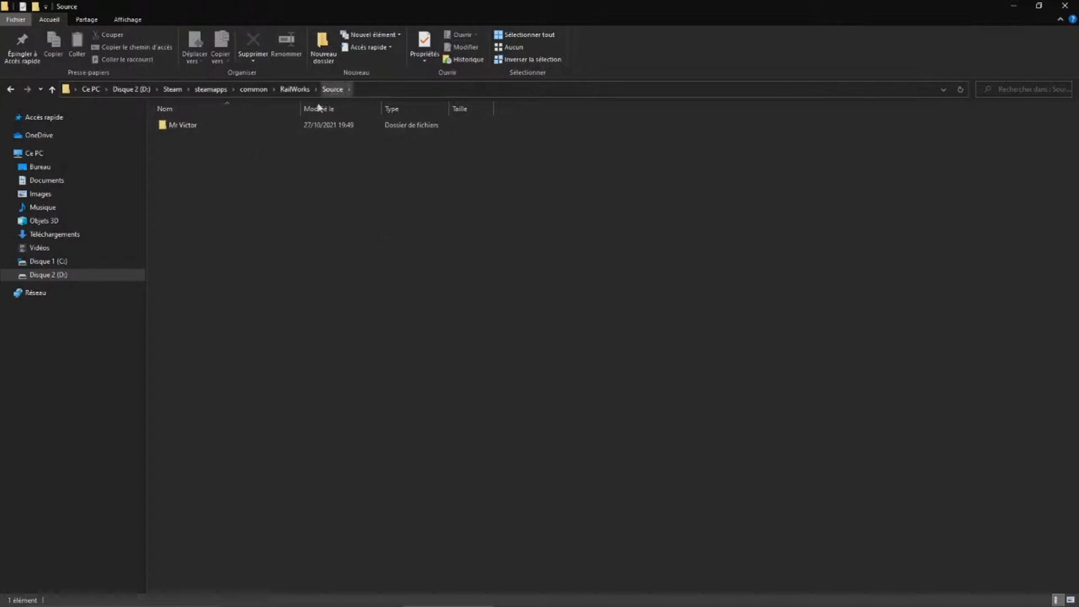
pyautogui.doubleClick(179, 127)
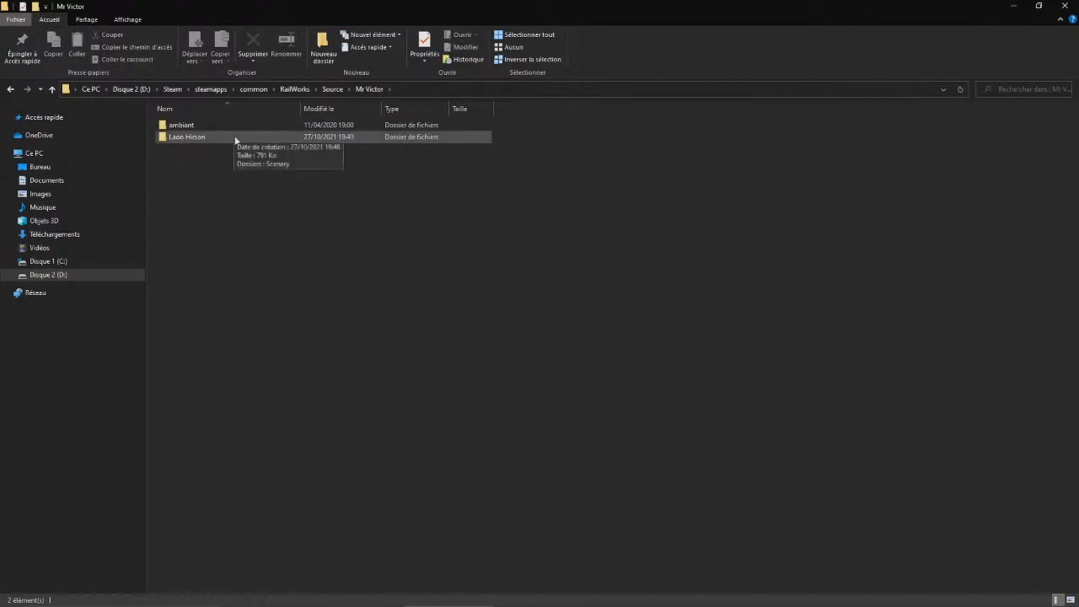
pyautogui.doubleClick(205, 140)
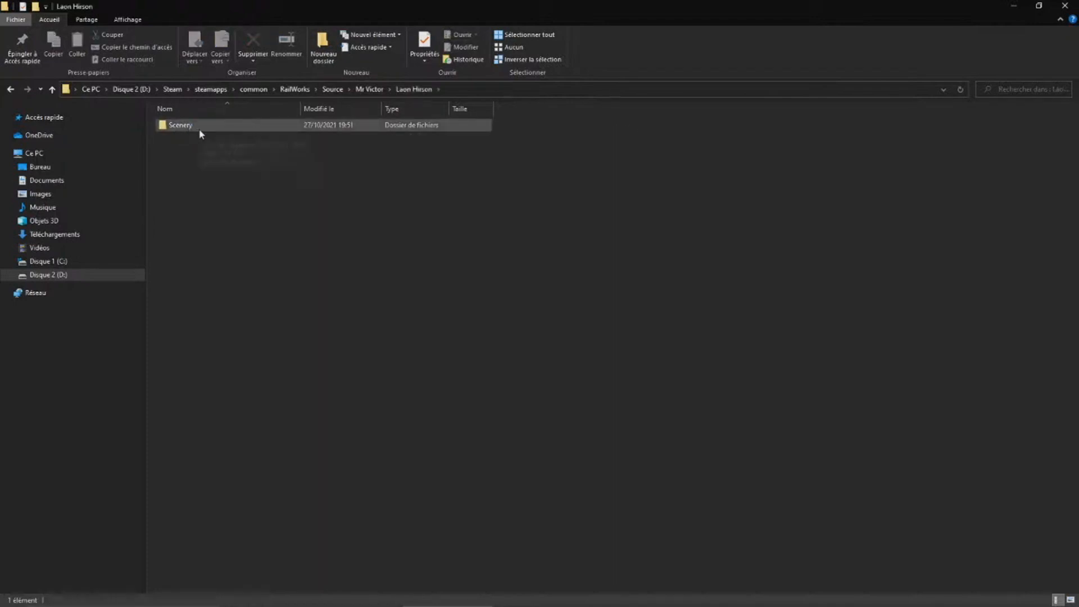
pyautogui.doubleClick(200, 133)
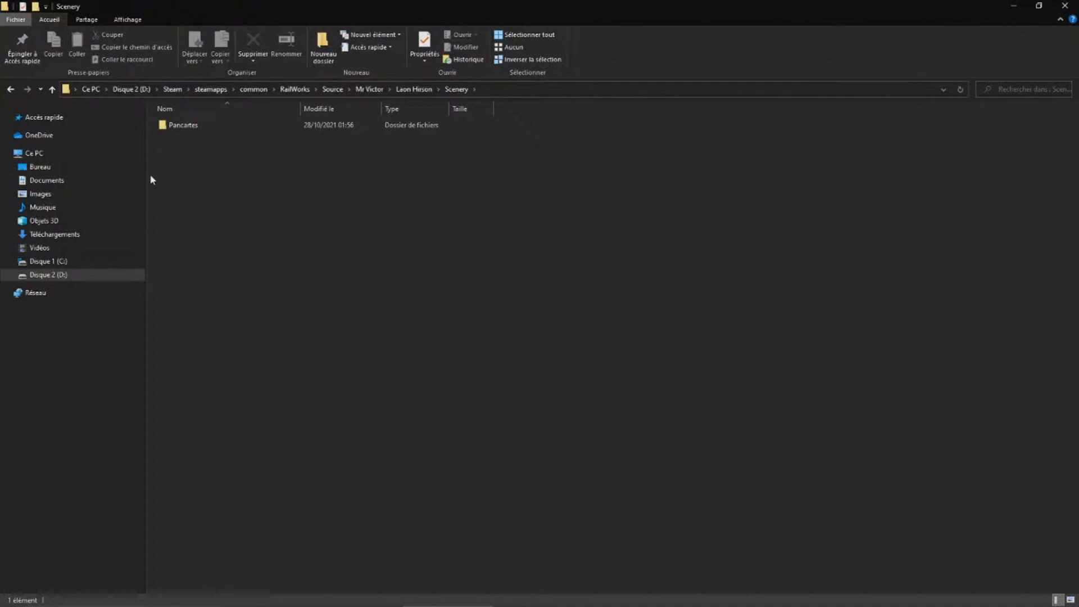
pyautogui.doubleClick(194, 127)
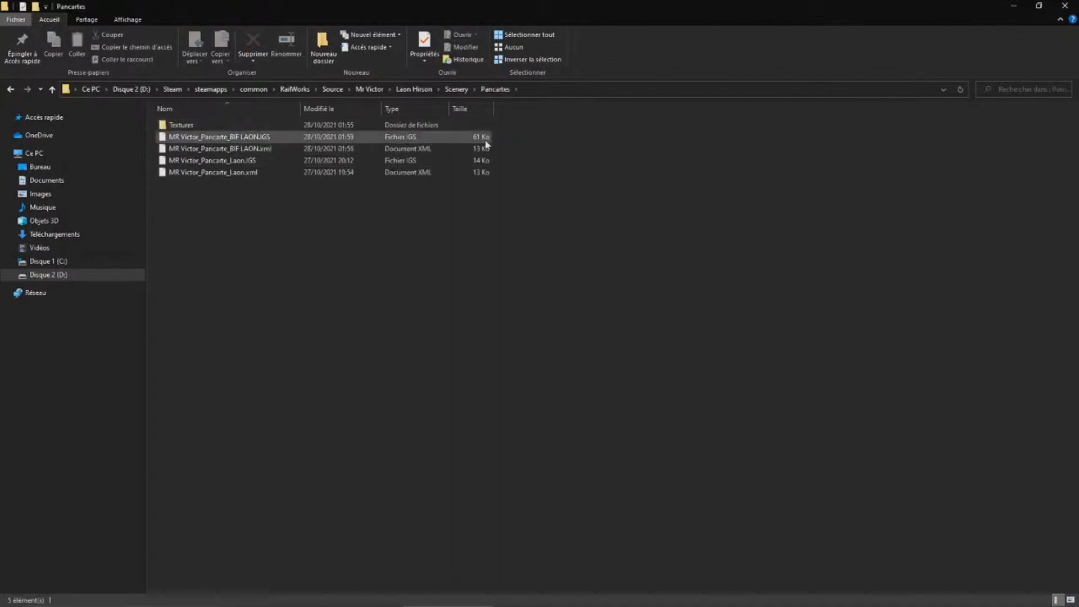
# Delete the BIF LAON IGS and XML files from the Pancartes folder
pyautogui.moveTo(504, 151); pyautogui.dragTo(435, 127)
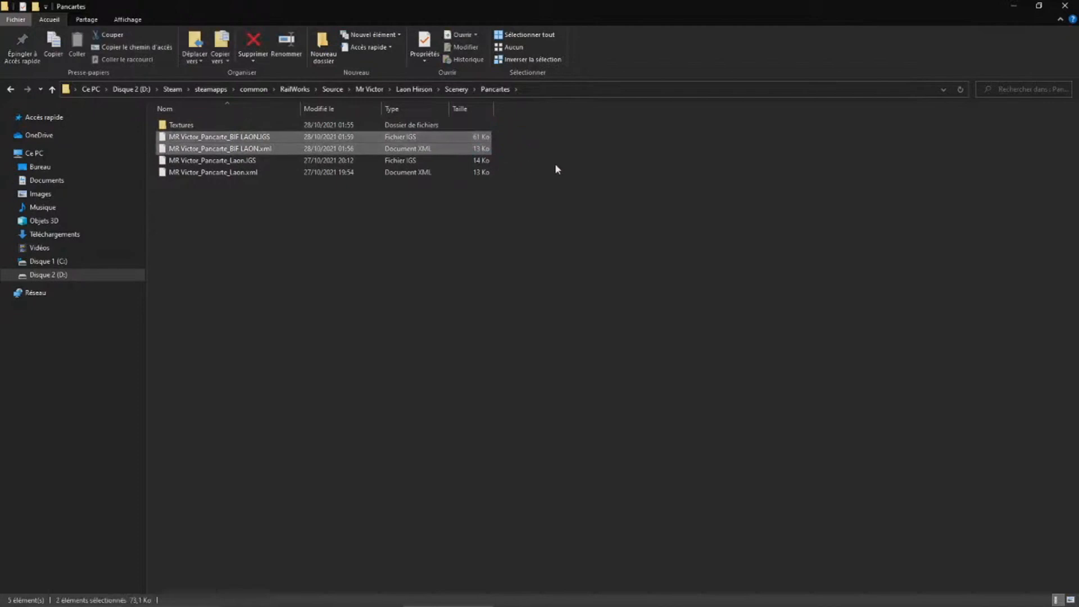
pyautogui.press('Delete')
pyautogui.moveTo(194, 170); pyautogui.dragTo(238, 135)
# Check the Textures folder, return to Pancartes, and minimize Explorer to the desktop
pyautogui.doubleClick(233, 125)
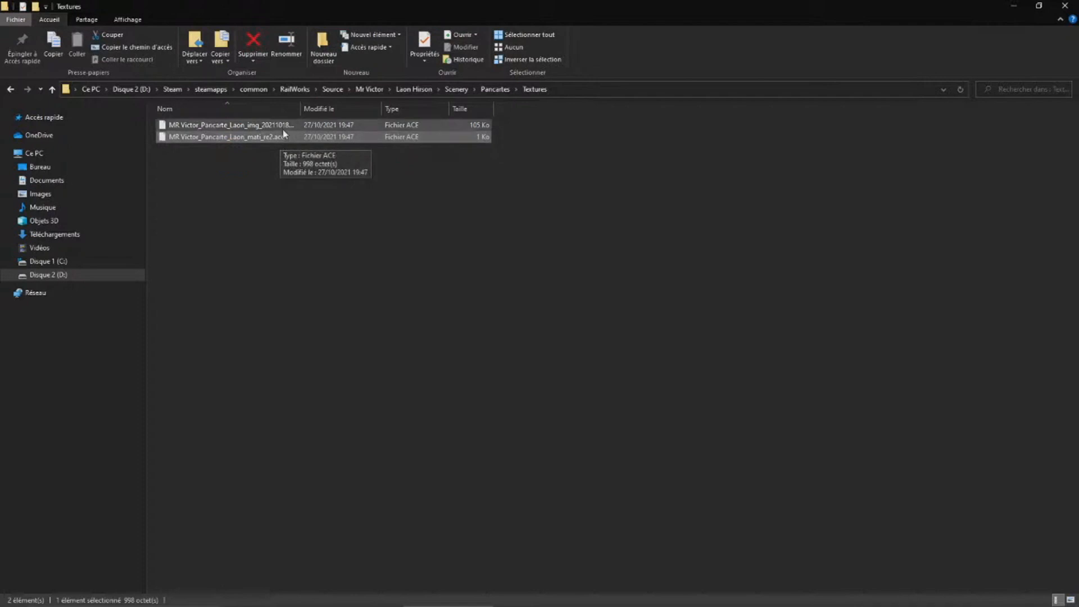
pyautogui.click(257, 199)
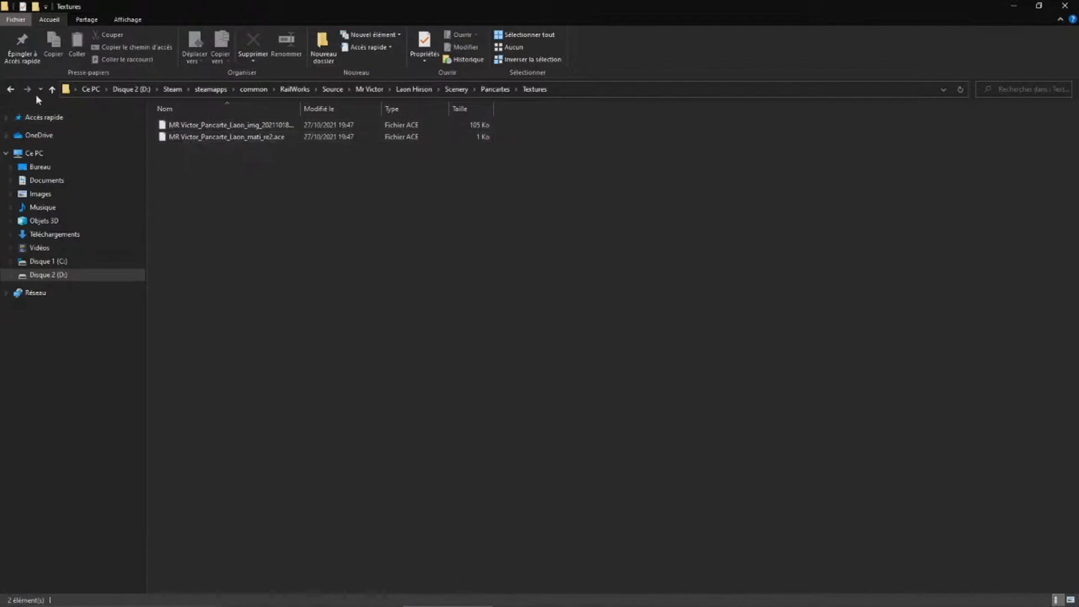
pyautogui.click(12, 90)
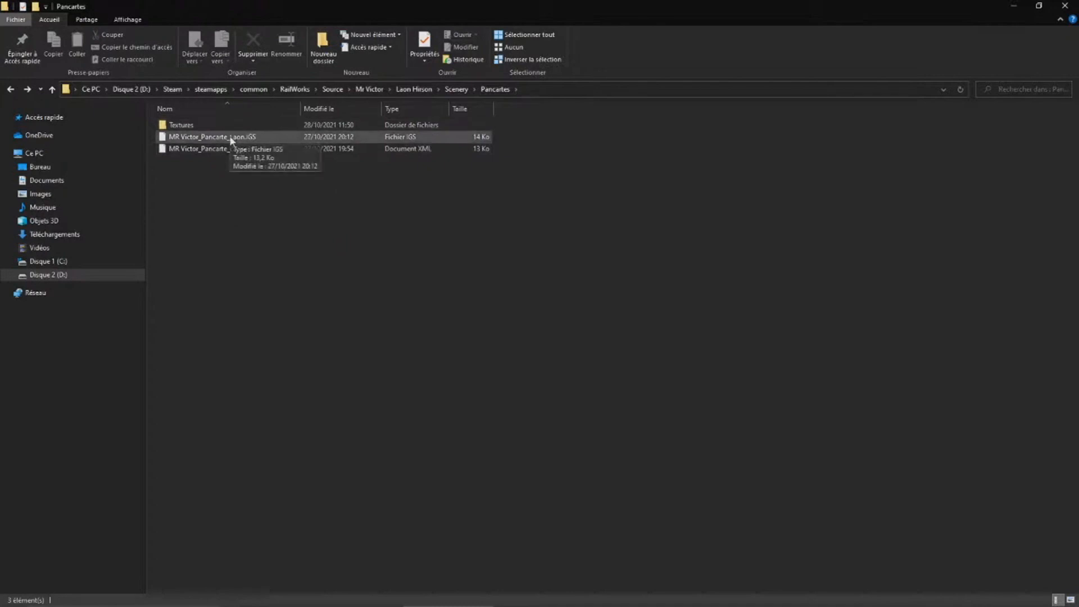
pyautogui.moveTo(236, 173); pyautogui.dragTo(265, 163)
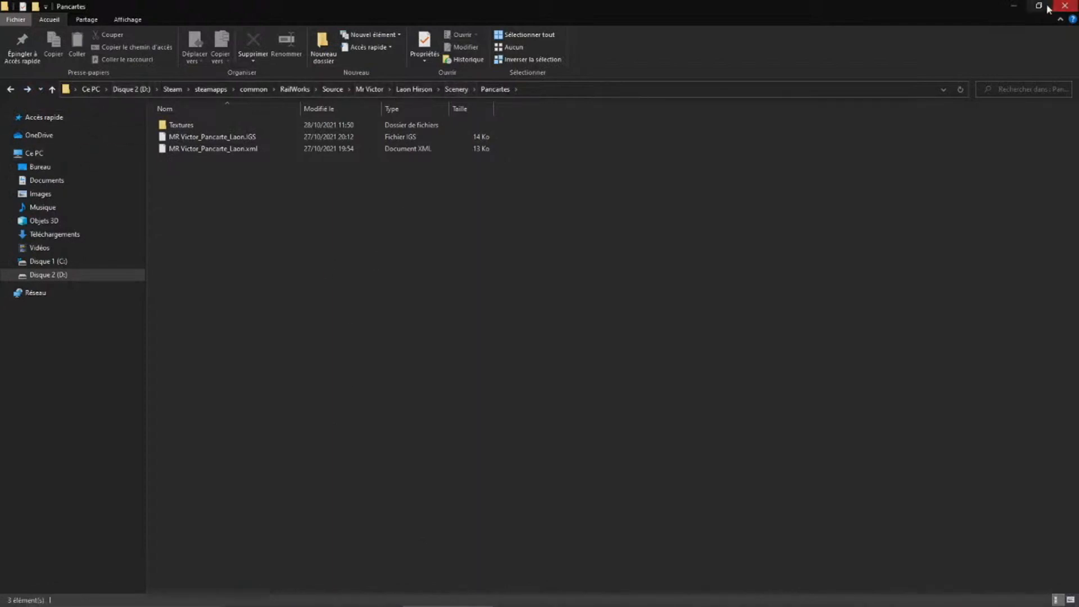
pyautogui.click(1022, 9)
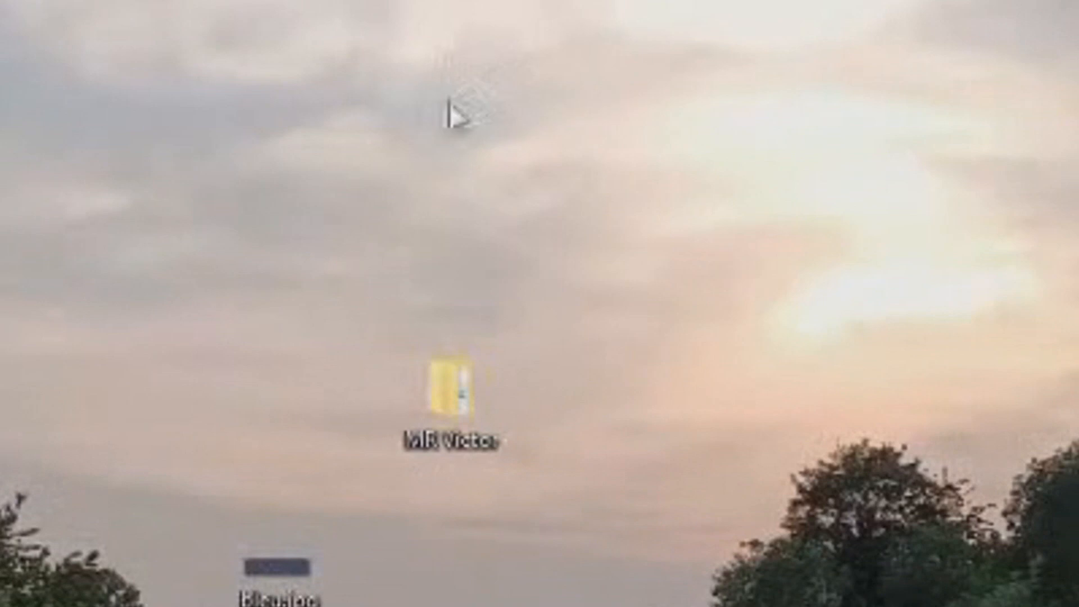
# Open the desktop MR Victor folder, inspect ts and its Textures folder, then return to MR Victor
pyautogui.doubleClick(493, 411)
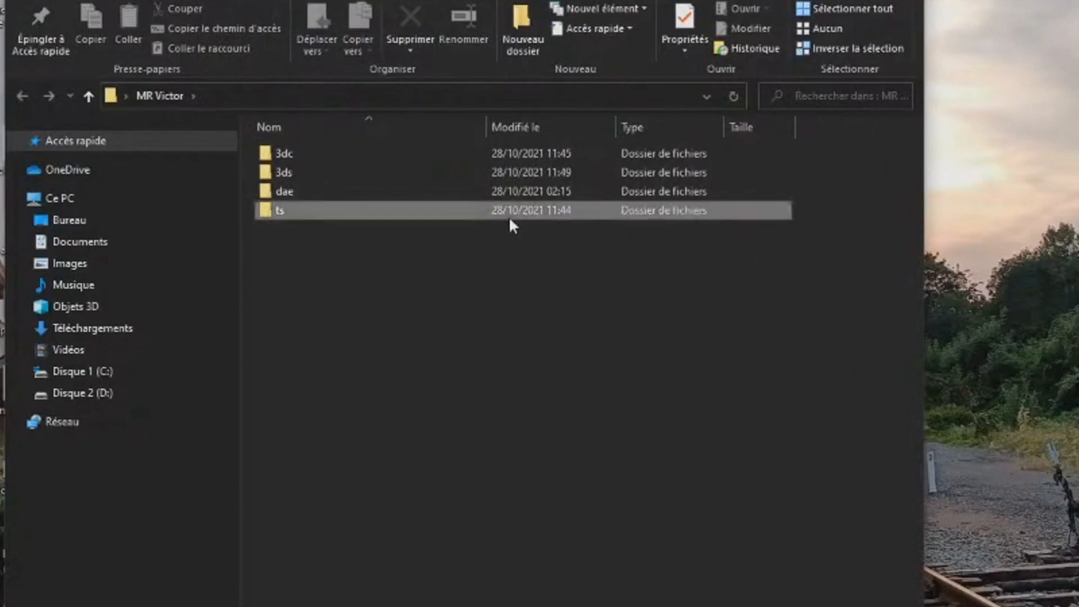
pyautogui.doubleClick(508, 216)
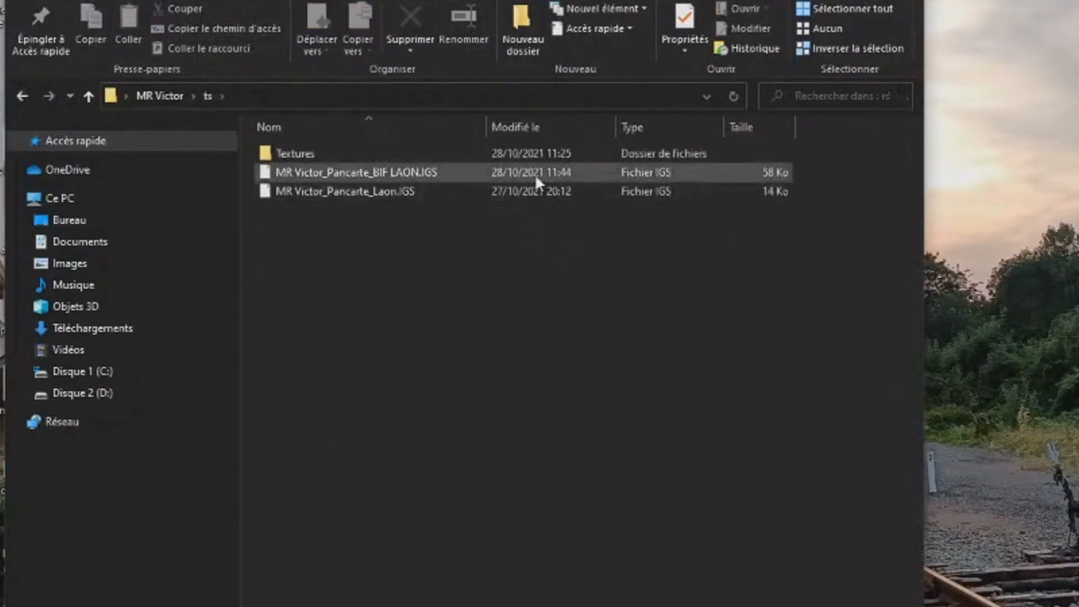
pyautogui.moveTo(568, 0); pyautogui.dragTo(542, 0)
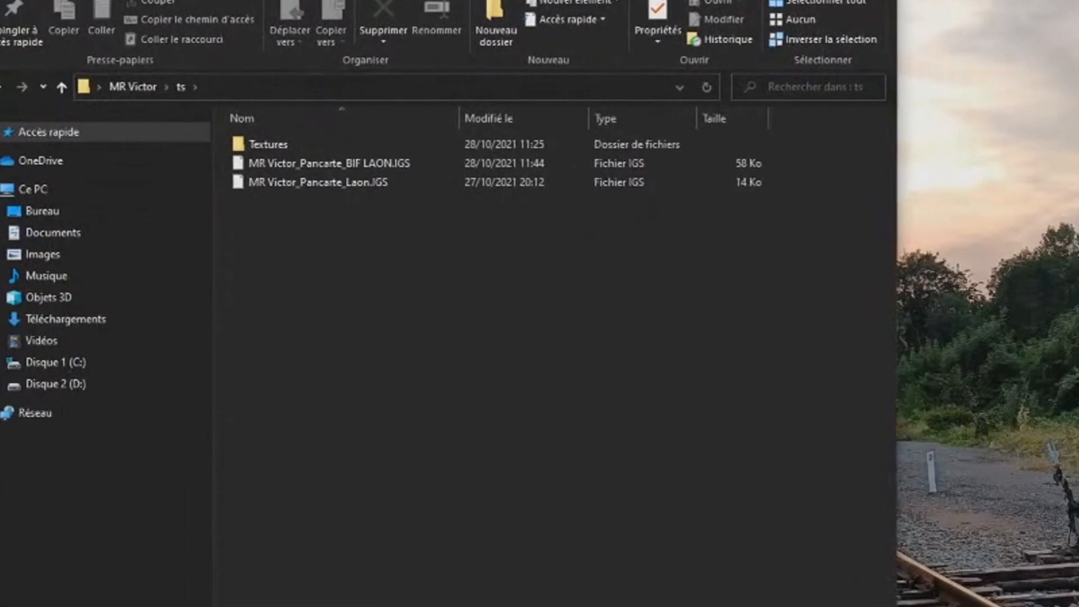
pyautogui.click(373, 167)
pyautogui.doubleClick(376, 145)
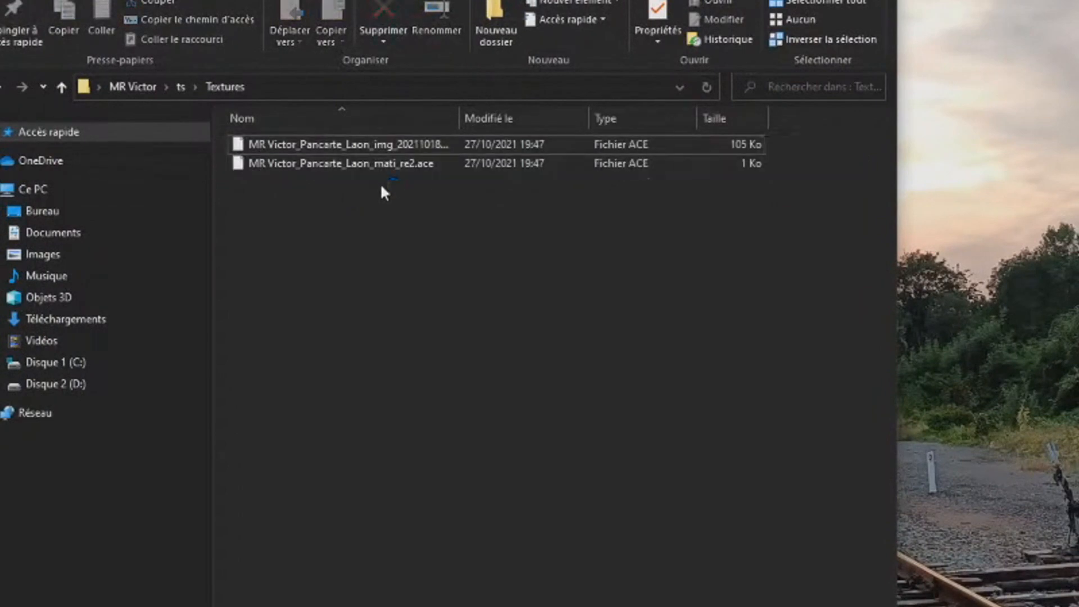
pyautogui.hotkey('alt', 'Left')
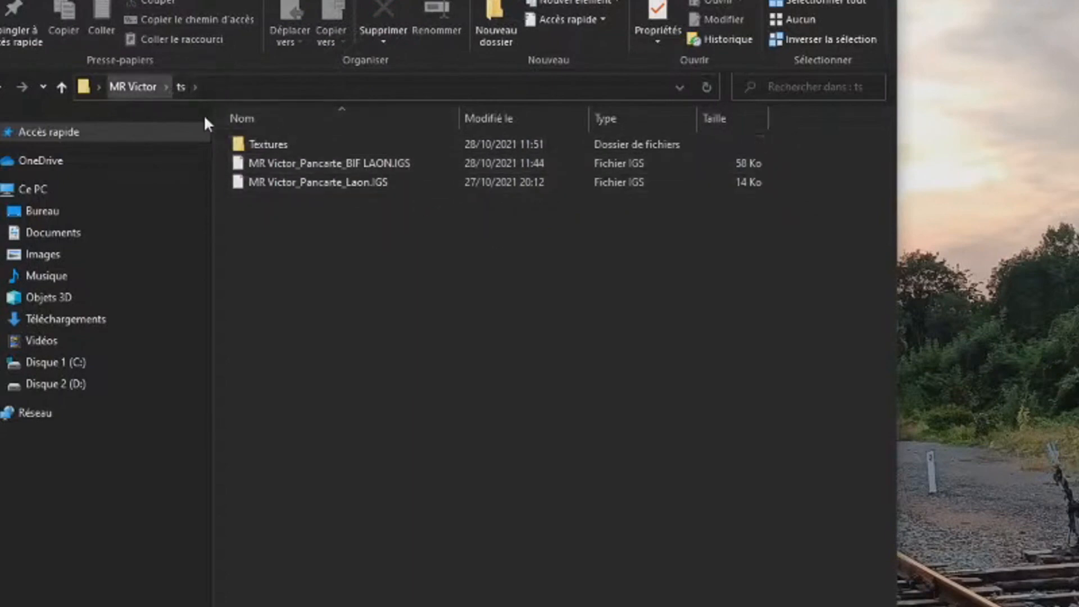
pyautogui.click(132, 87)
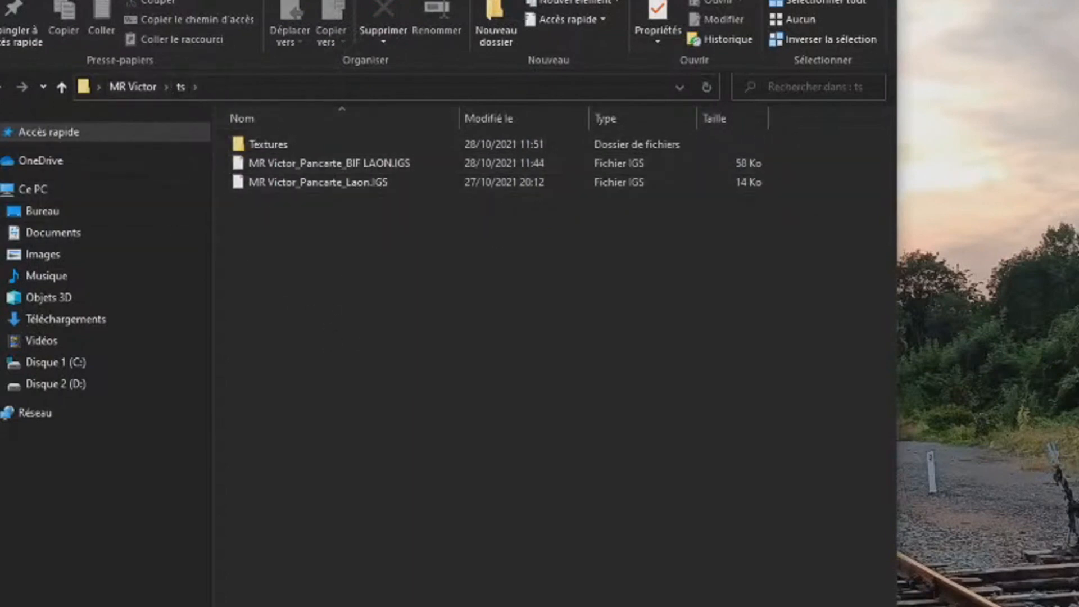
# In the 3ds folder, select and cut the three BIF LAON .ace texture files
pyautogui.doubleClick(315, 163)
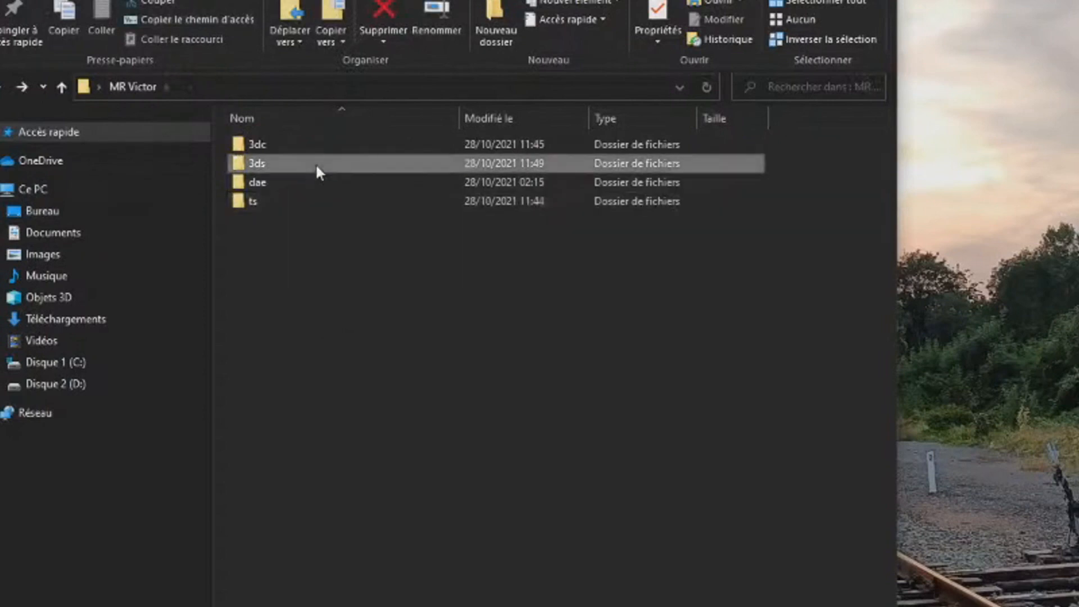
pyautogui.click(303, 228)
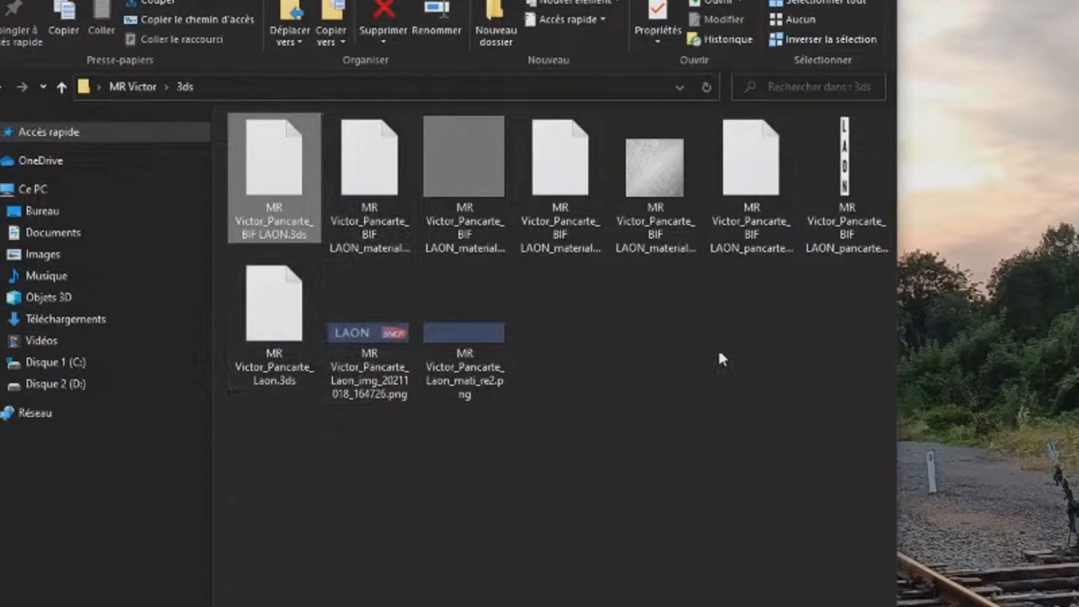
pyautogui.click(739, 215)
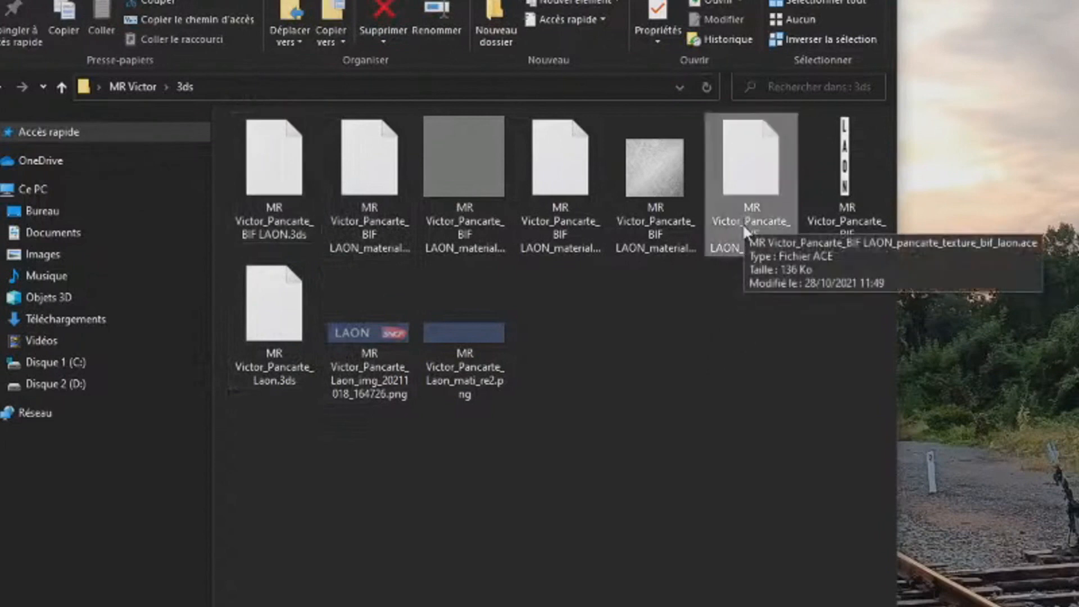
pyautogui.click(697, 296)
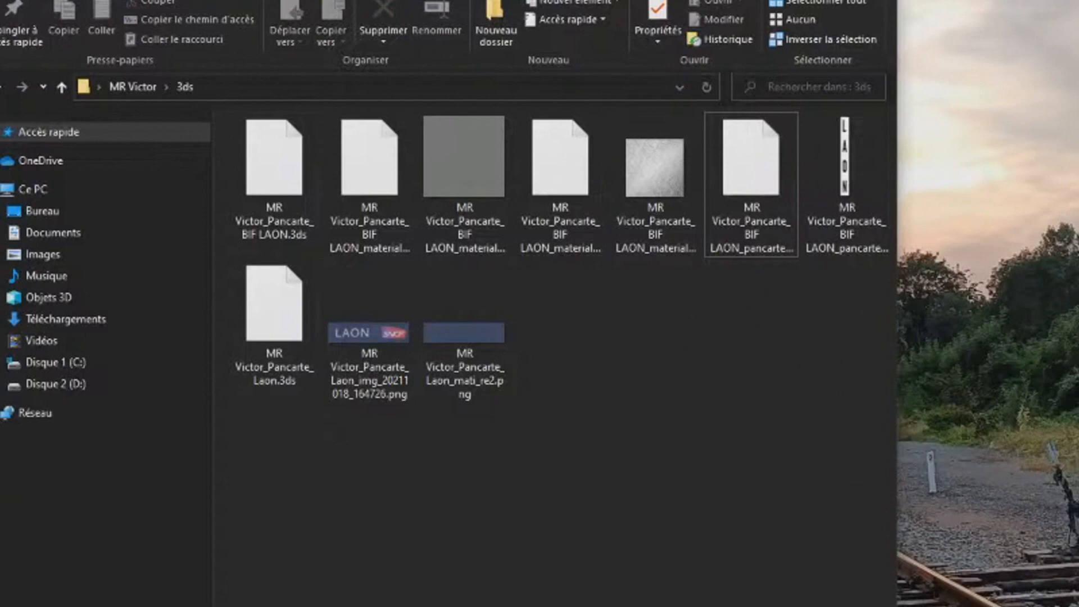
pyautogui.hotkey('ctrl', 'shift', '6')
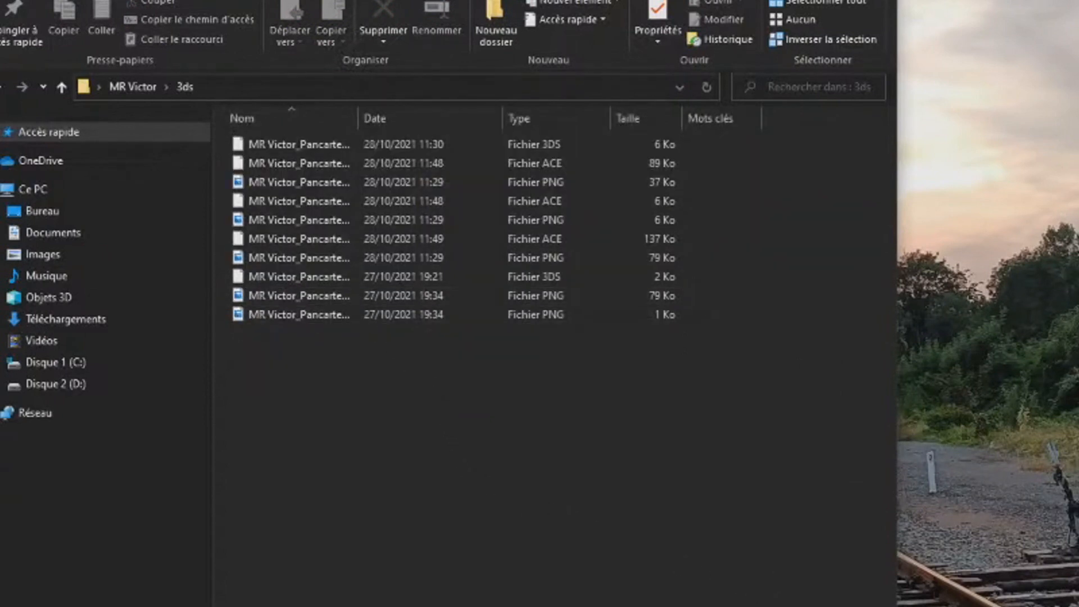
pyautogui.hotkey('ctrl', 'shift', '2')
pyautogui.moveTo(411, 484); pyautogui.dragTo(526, 337)
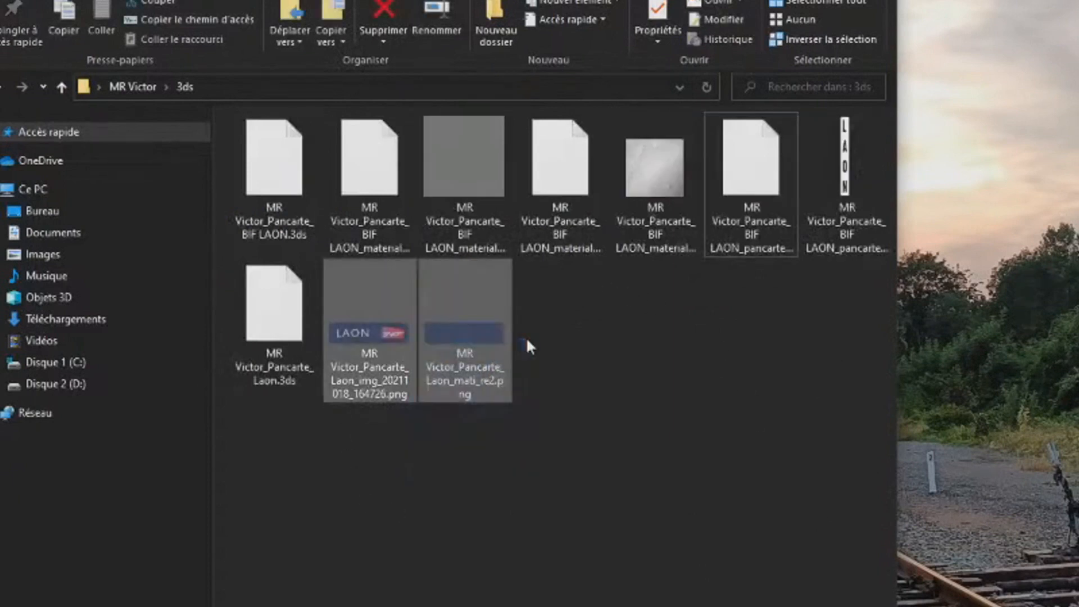
pyautogui.moveTo(399, 485); pyautogui.dragTo(533, 341)
pyautogui.click(454, 481)
pyautogui.moveTo(429, 429); pyautogui.dragTo(529, 371)
pyautogui.click(621, 503)
pyautogui.moveTo(262, 416); pyautogui.dragTo(281, 361)
pyautogui.click(349, 503)
pyautogui.click(381, 224)
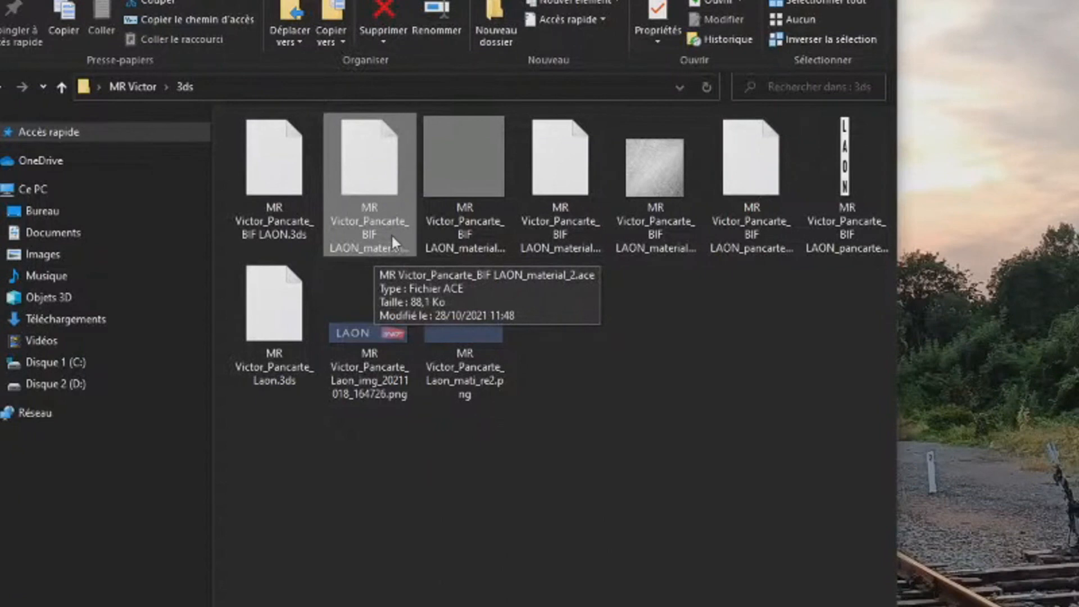
pyautogui.keyDown('ctrl'); pyautogui.click(714, 218); pyautogui.keyUp('ctrl')
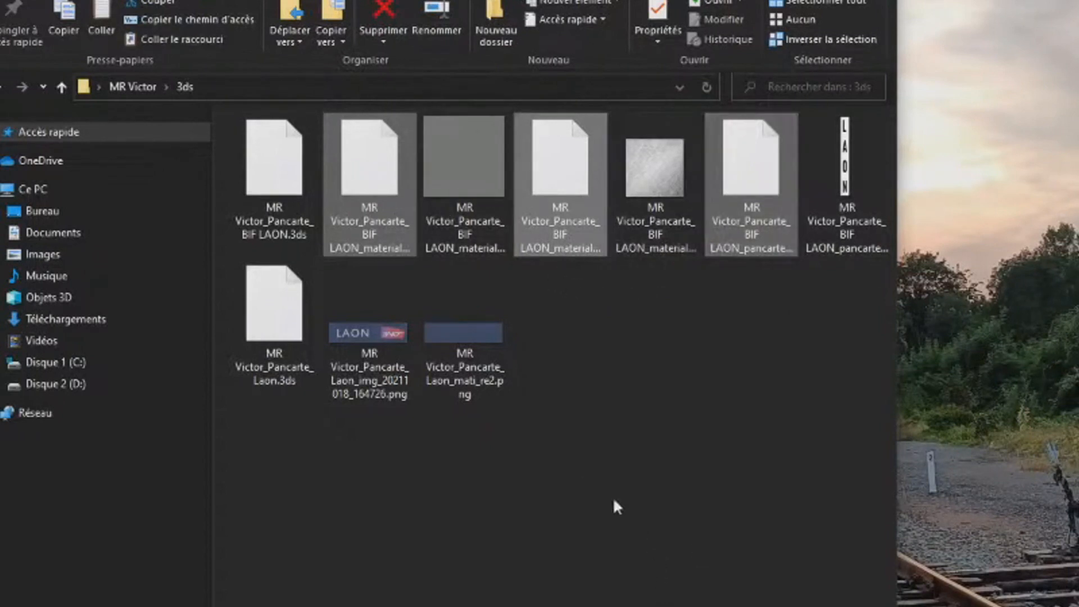
# Paste the three BIF LAON textures into the ts\Textures folder
pyautogui.click(3, 86)
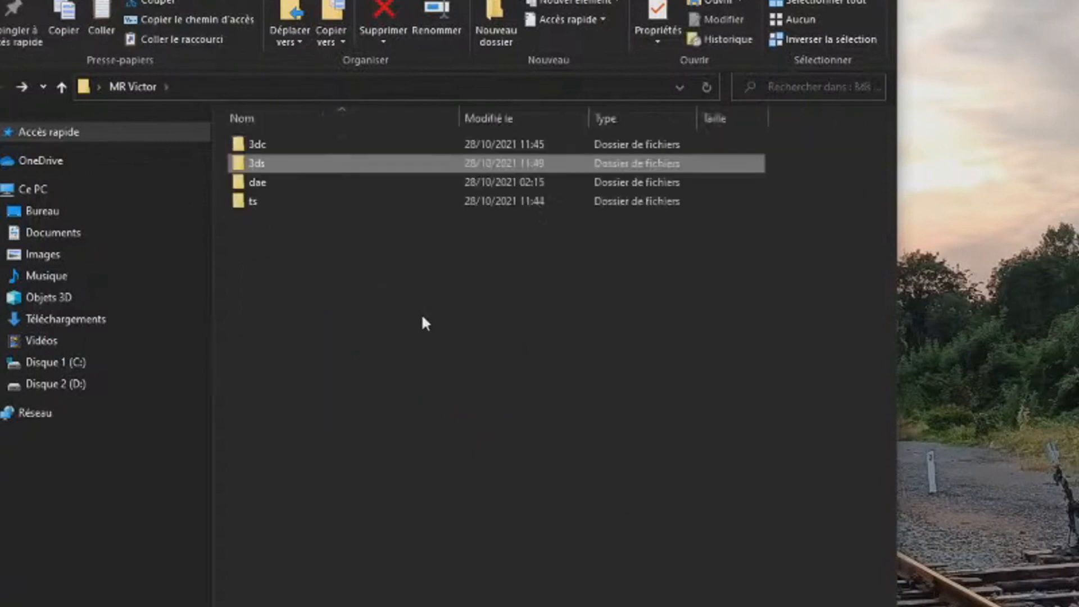
pyautogui.doubleClick(346, 201)
pyautogui.doubleClick(316, 145)
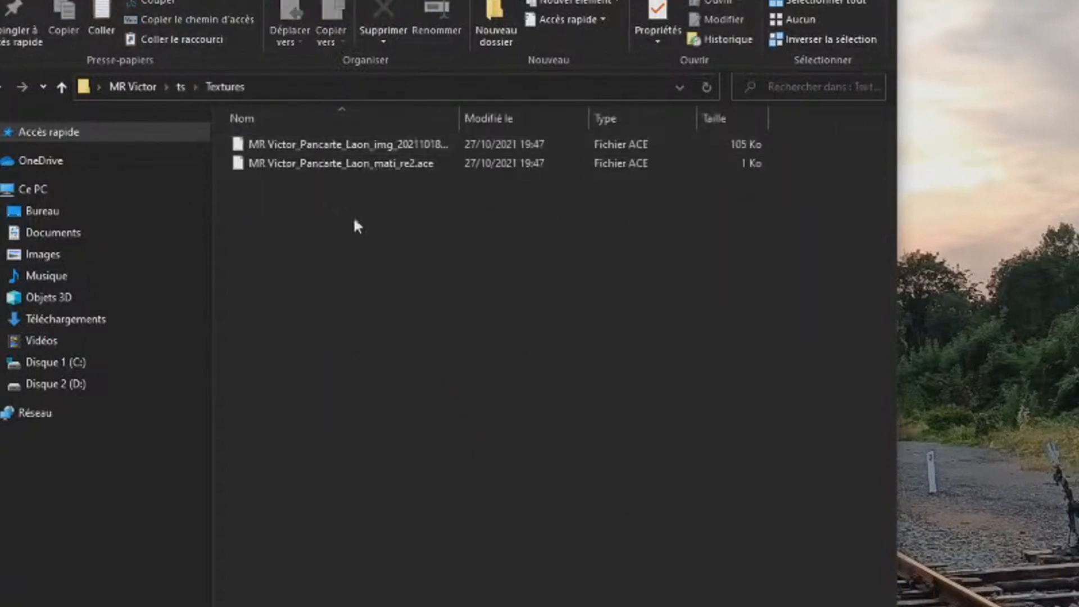
pyautogui.hotkey('ctrl', 'v')
pyautogui.click(388, 317)
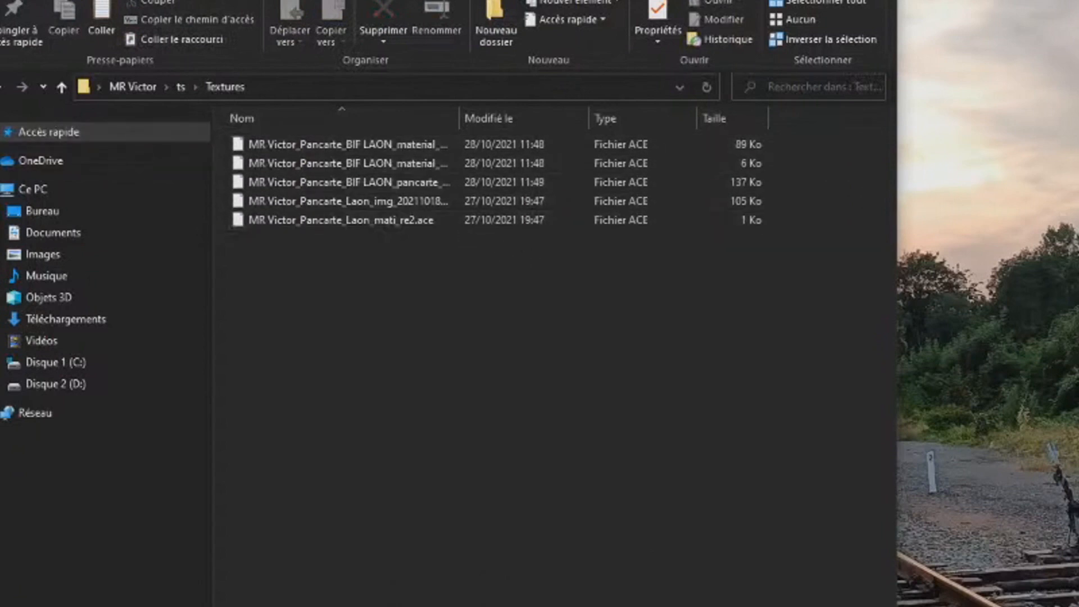
pyautogui.moveTo(777, 174); pyautogui.dragTo(691, 130)
pyautogui.moveTo(693, 135); pyautogui.dragTo(691, 133)
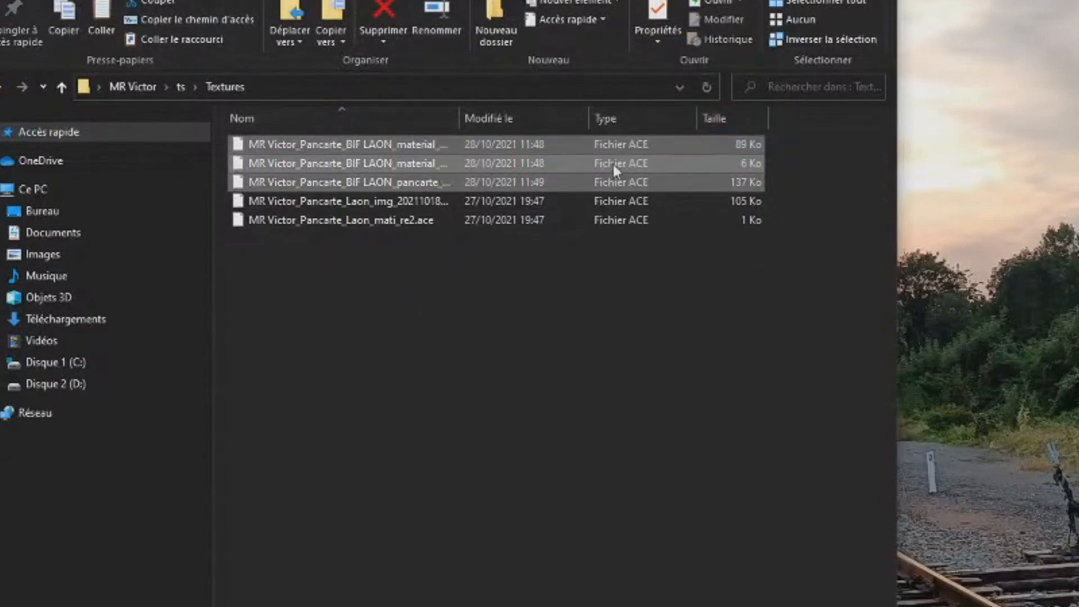
# In ts, select and copy the Textures folder together with BIF LAON.IGS
pyautogui.click(8, 87)
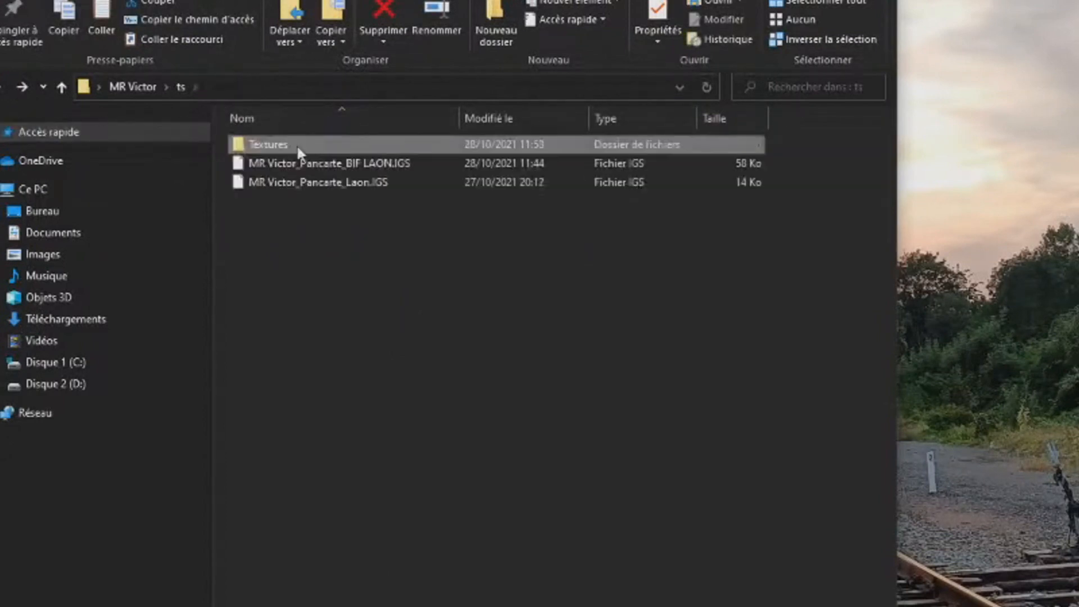
pyautogui.moveTo(346, 201); pyautogui.dragTo(371, 209)
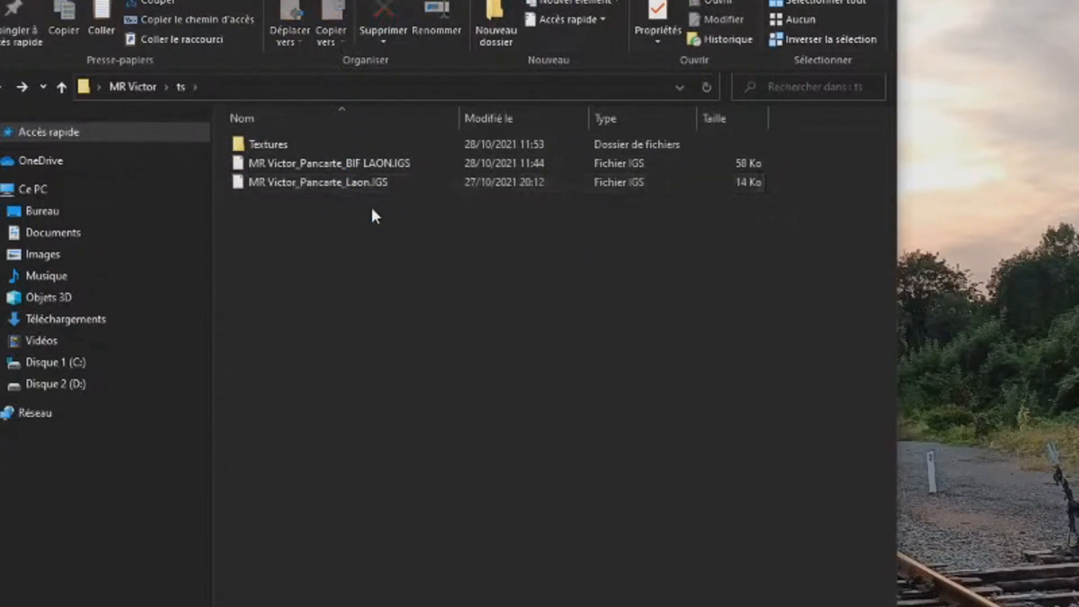
pyautogui.click(344, 159)
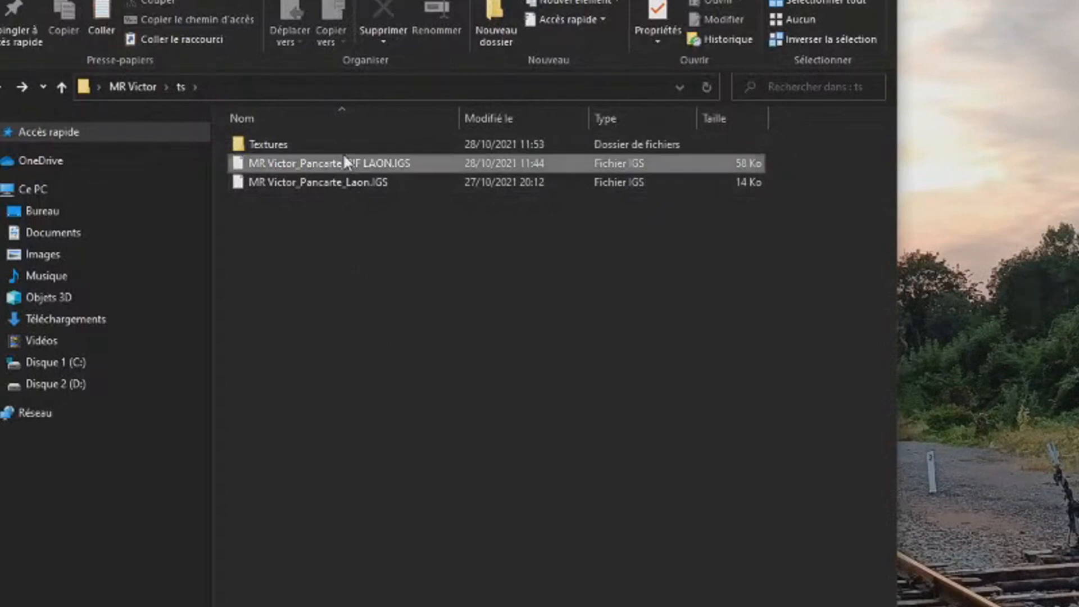
pyautogui.keyDown('ctrl'); pyautogui.click(375, 144); pyautogui.keyUp('ctrl')
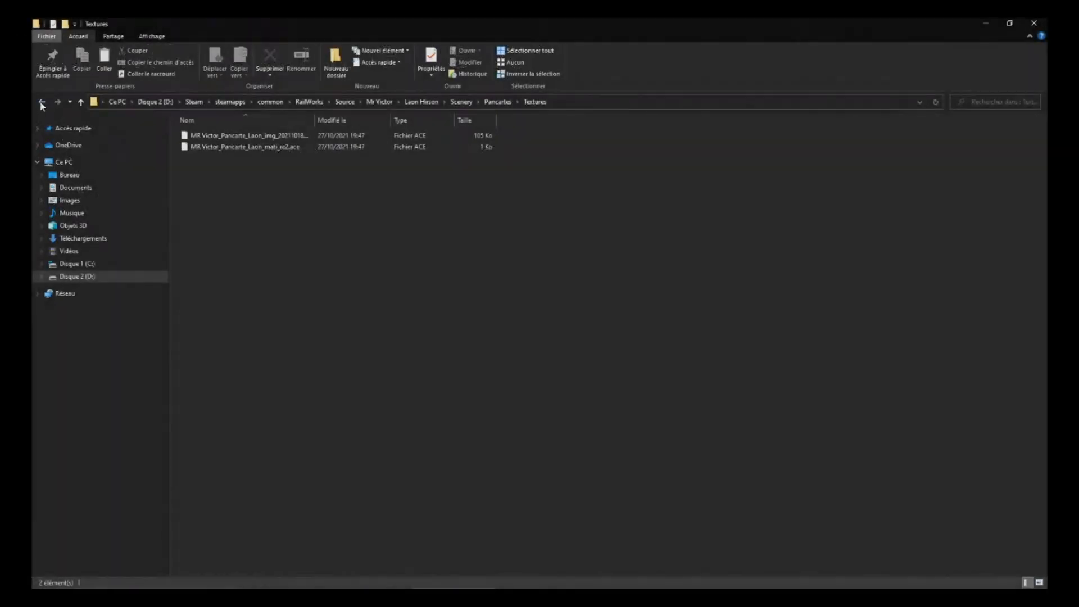
# Paste Textures and BIF LAON.IGS into Pancartes, replacing the existing files
pyautogui.click(42, 102)
pyautogui.rightClick(358, 352)
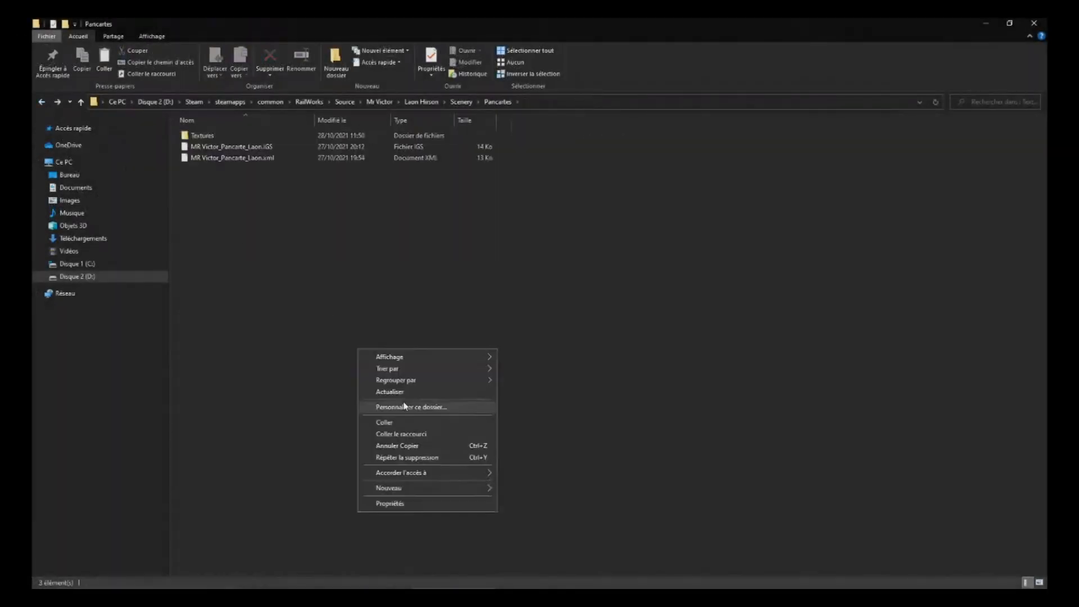
pyautogui.click(402, 425)
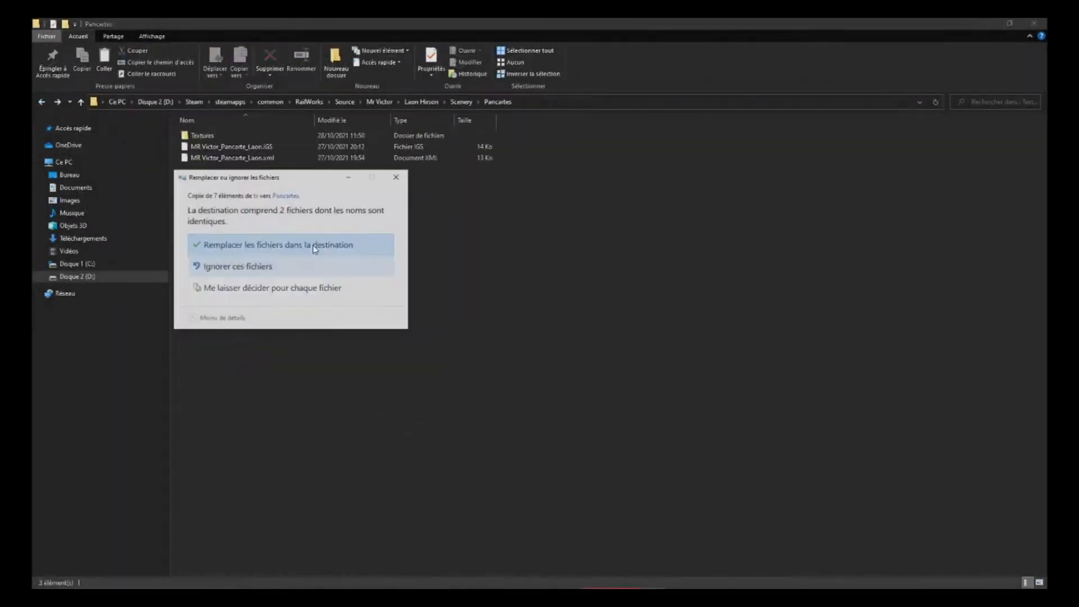
pyautogui.click(241, 233)
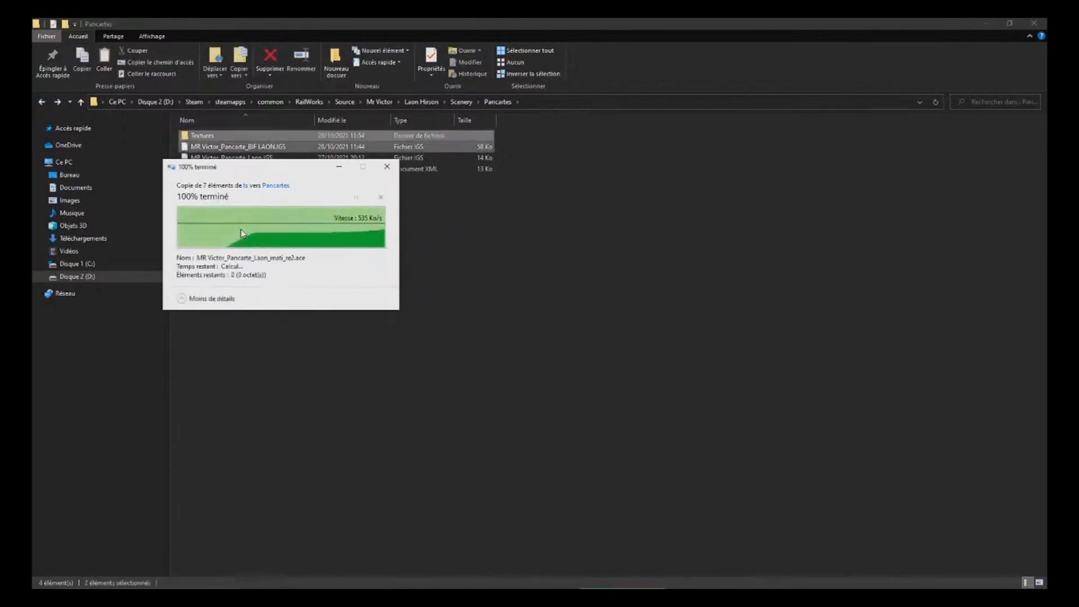
# Inspect the pasted BIF LAON textures inside the Pancartes Textures folder
pyautogui.click(315, 146)
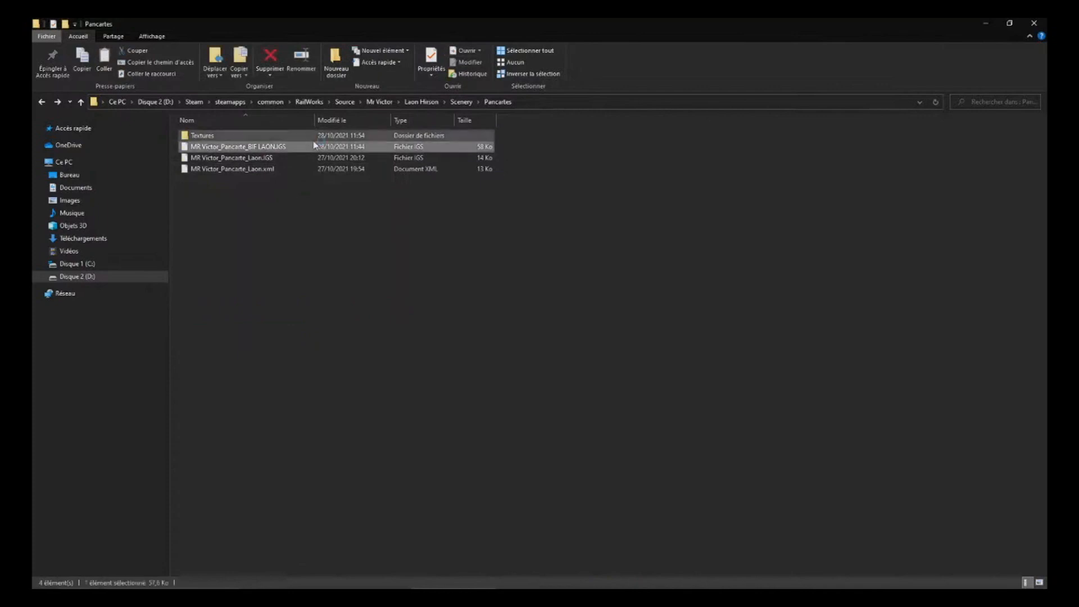
pyautogui.doubleClick(314, 136)
pyautogui.moveTo(351, 228); pyautogui.dragTo(307, 147)
pyautogui.moveTo(544, 157); pyautogui.dragTo(411, 129)
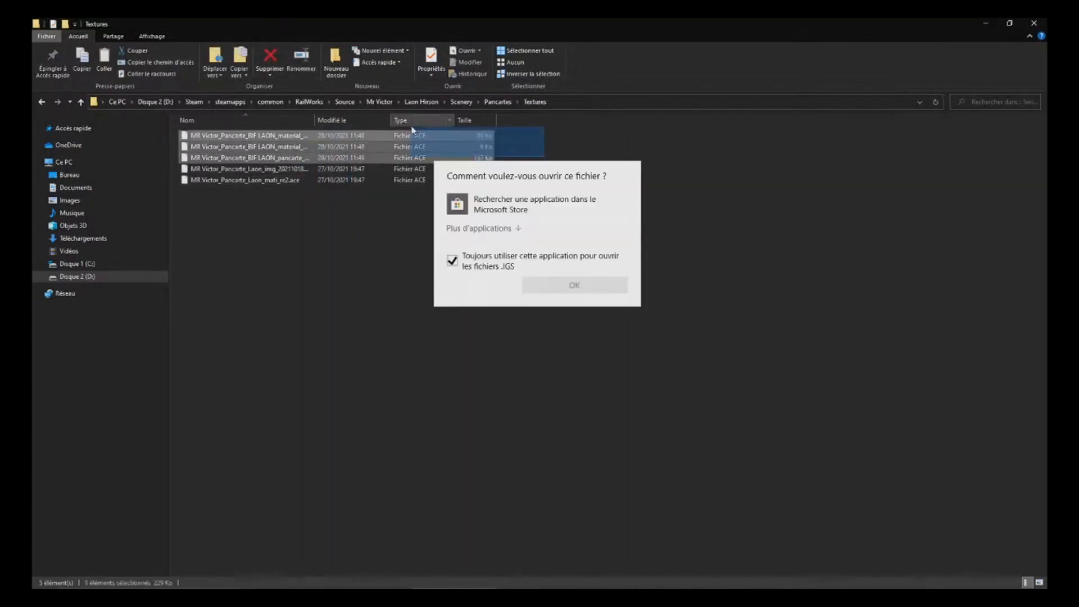
pyautogui.click(587, 339)
pyautogui.moveTo(517, 153); pyautogui.dragTo(357, 137)
pyautogui.moveTo(452, 221); pyautogui.dragTo(412, 169)
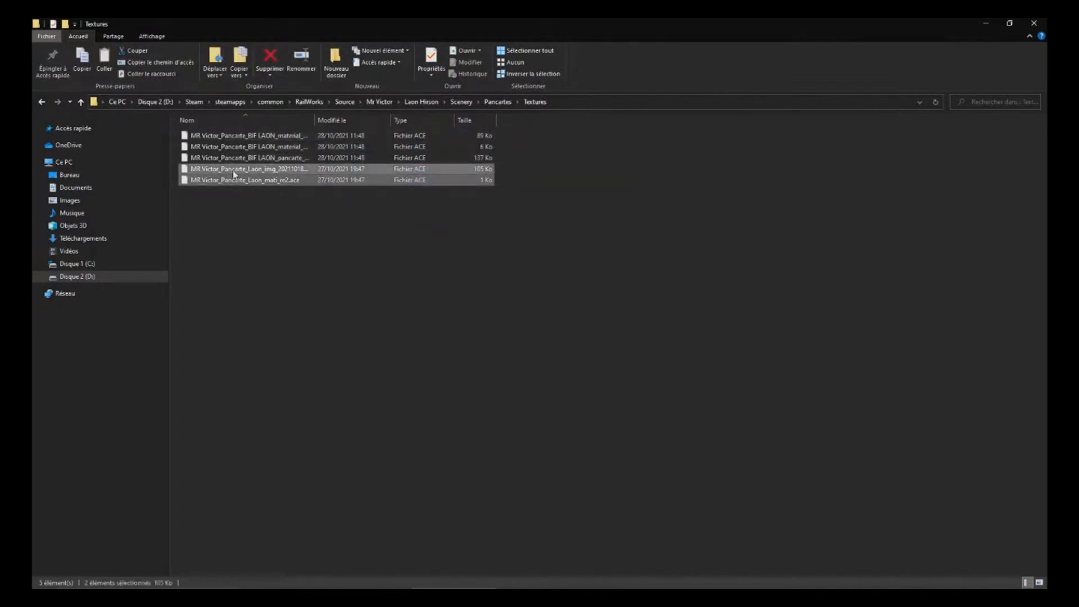
# Verify BIF LAON.IGS is back in Pancartes, then go to the RailWorks folder
pyautogui.hotkey('alt', 'Left')
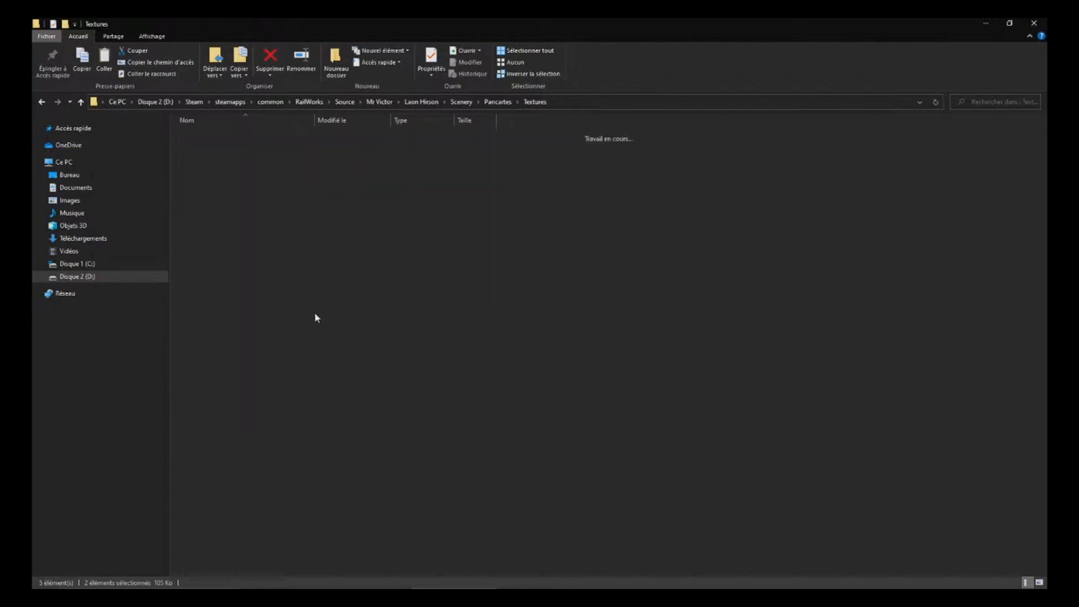
pyautogui.moveTo(260, 191); pyautogui.dragTo(259, 153)
pyautogui.click(262, 149)
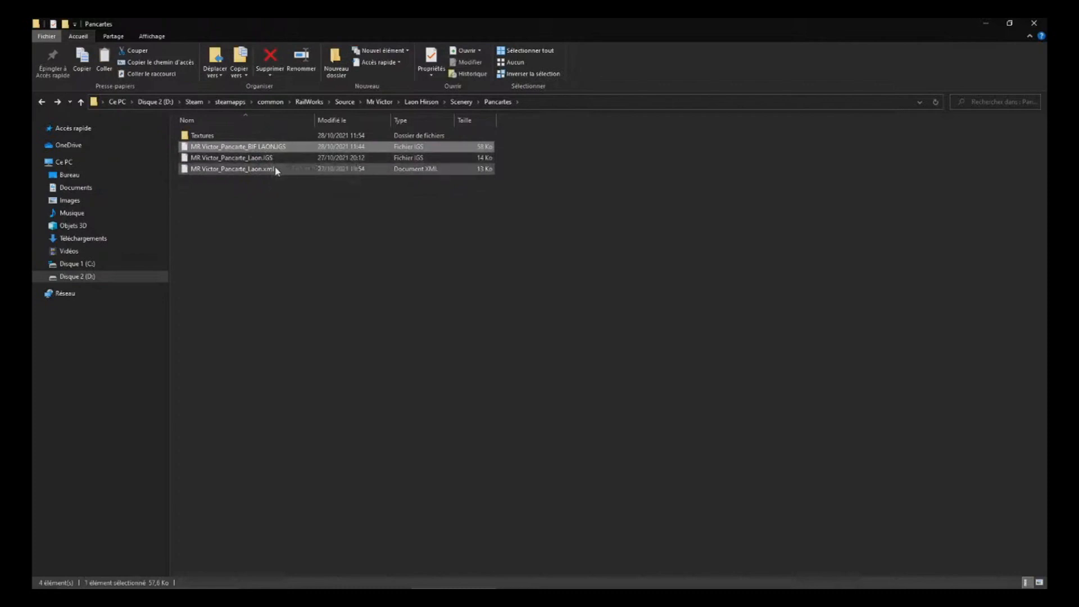
pyautogui.click(270, 187)
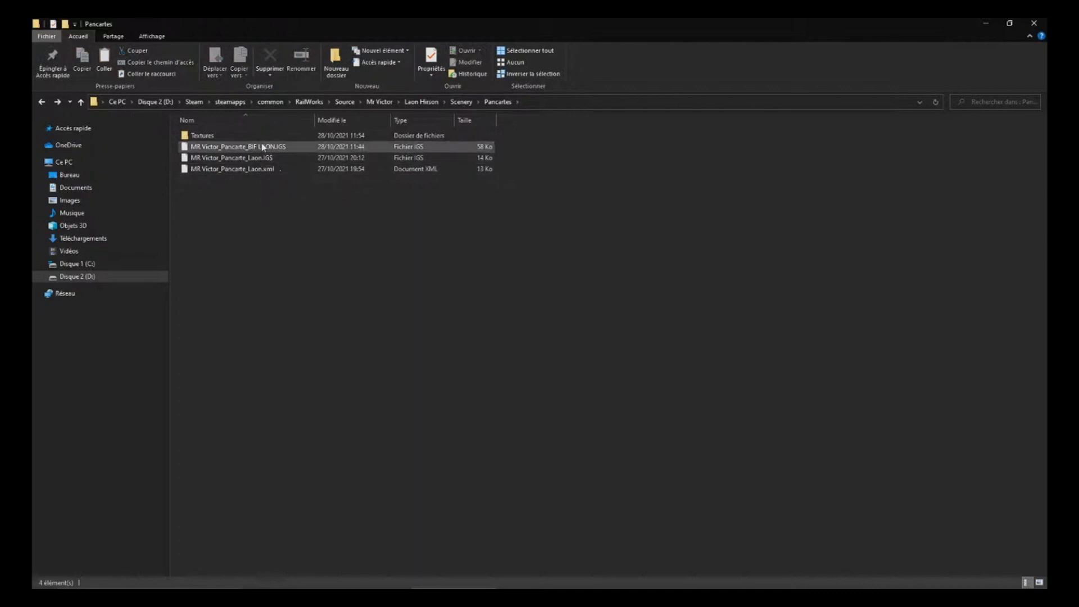
pyautogui.click(303, 103)
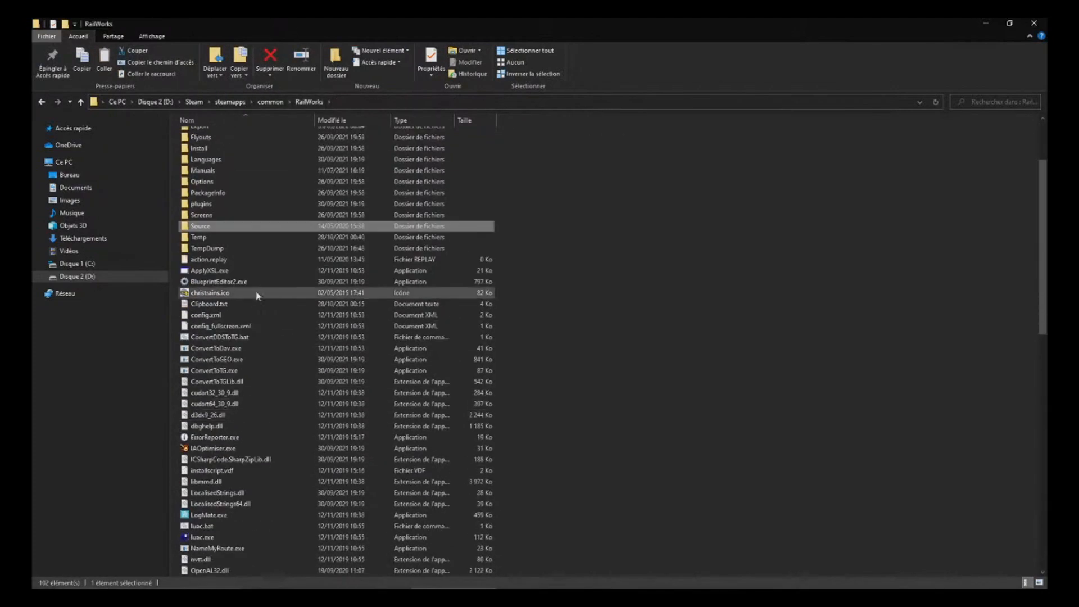
# Launch BlueprintEditor2 and browse the ambiant audio folders in its Explorer tree
pyautogui.click(259, 283)
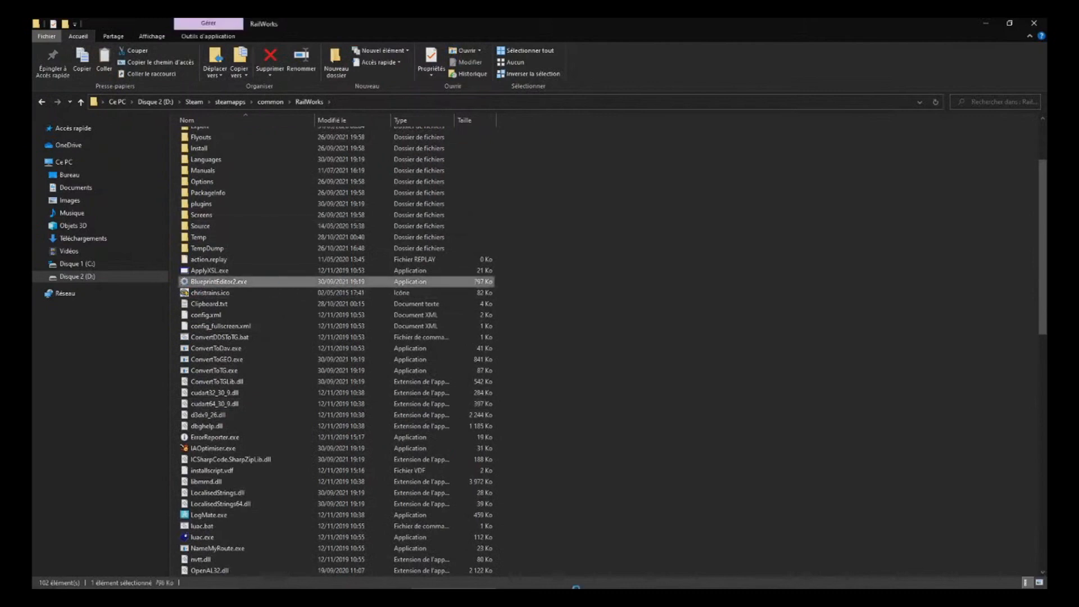
pyautogui.moveTo(478, 572)
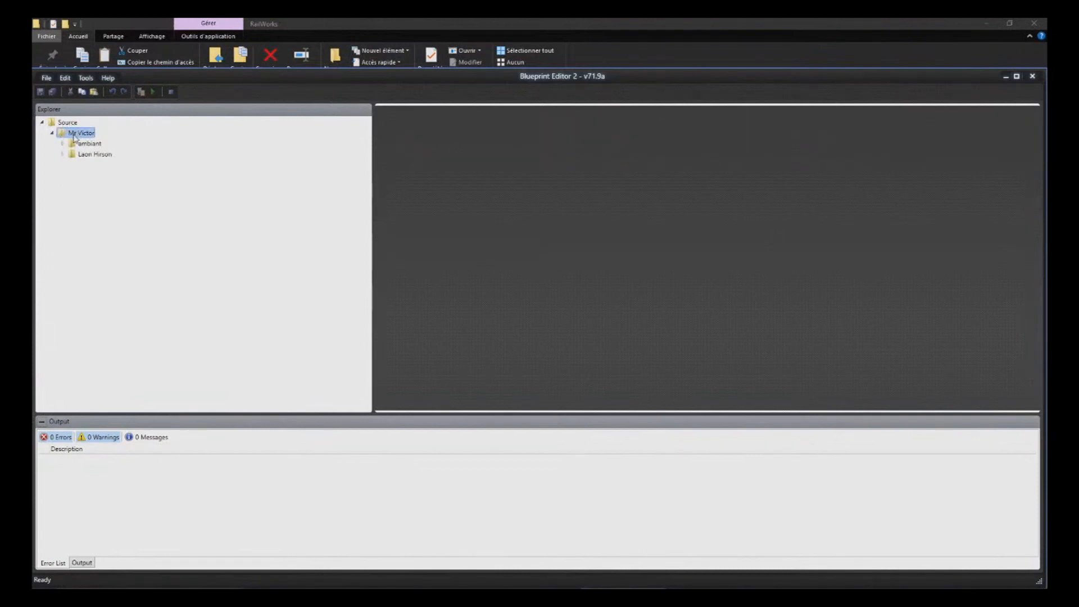
pyautogui.click(63, 144)
pyautogui.click(72, 154)
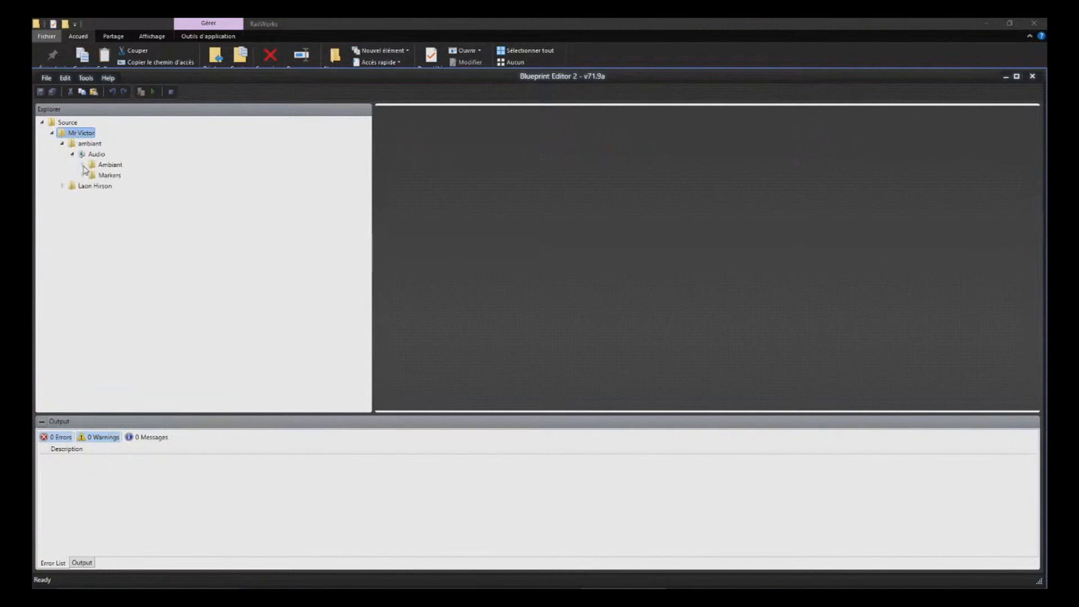
pyautogui.click(82, 165)
pyautogui.click(83, 165)
pyautogui.click(63, 144)
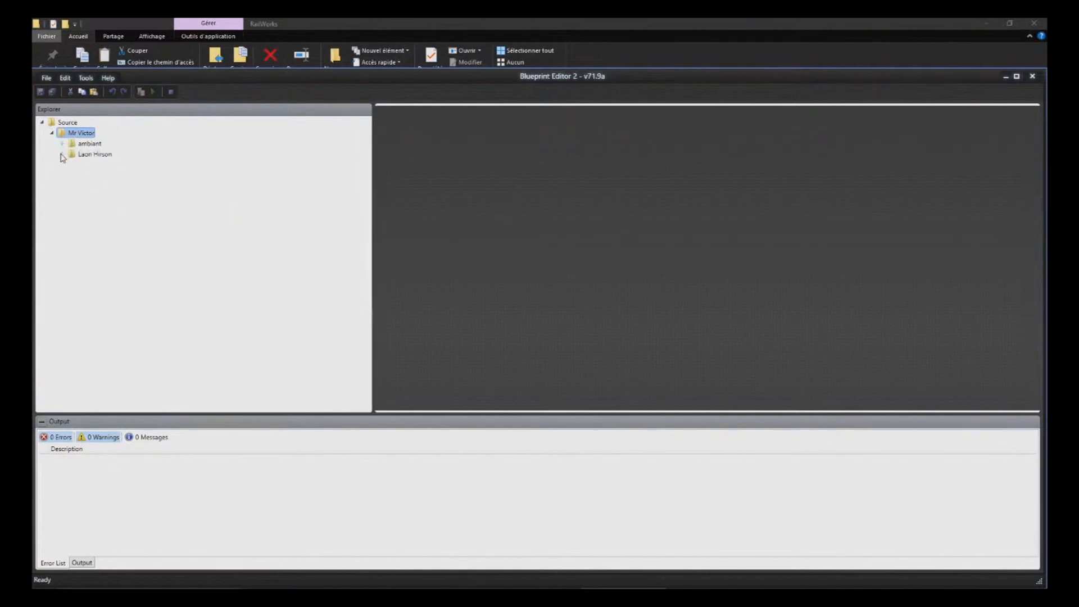
# Expand Laon Hirson > Scenery > Pancartes and select MR Victor_Pancarte_BIF LAON.IGS
pyautogui.click(63, 155)
pyautogui.click(72, 164)
pyautogui.click(82, 175)
pyautogui.click(93, 186)
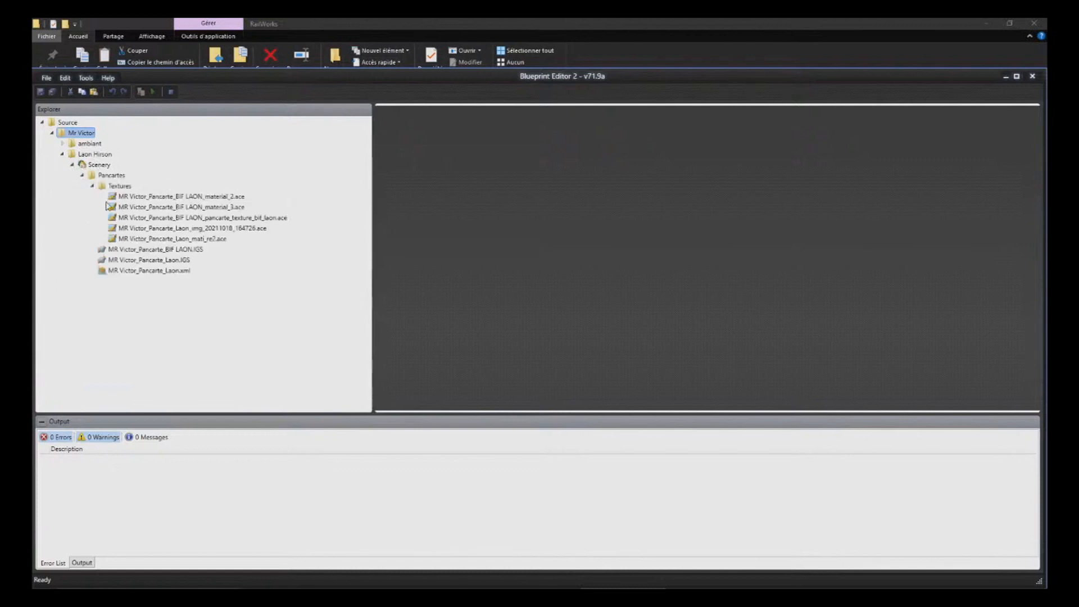
pyautogui.click(93, 186)
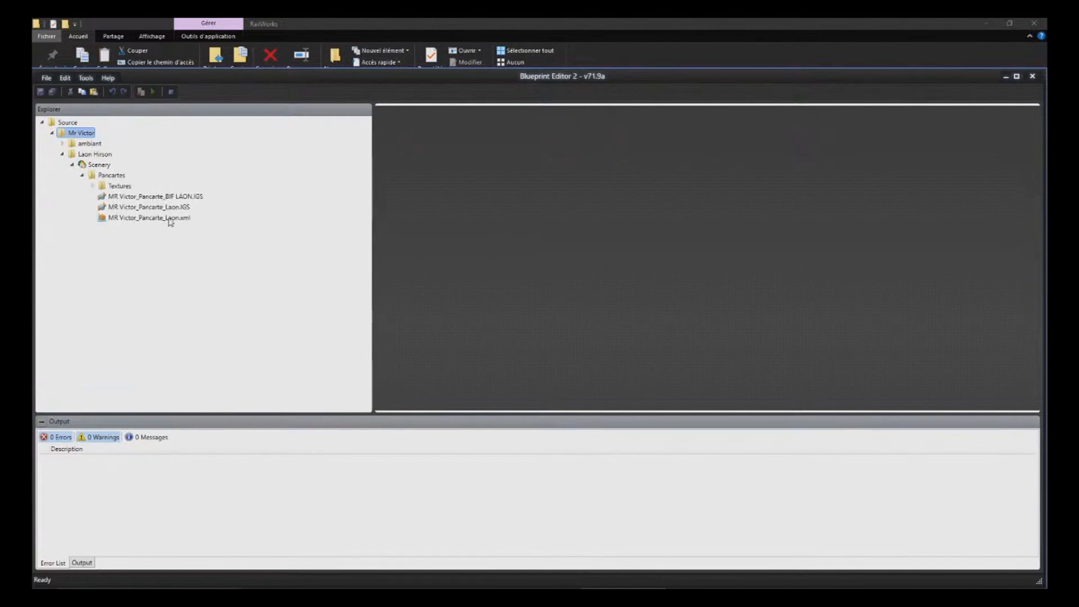
pyautogui.click(189, 197)
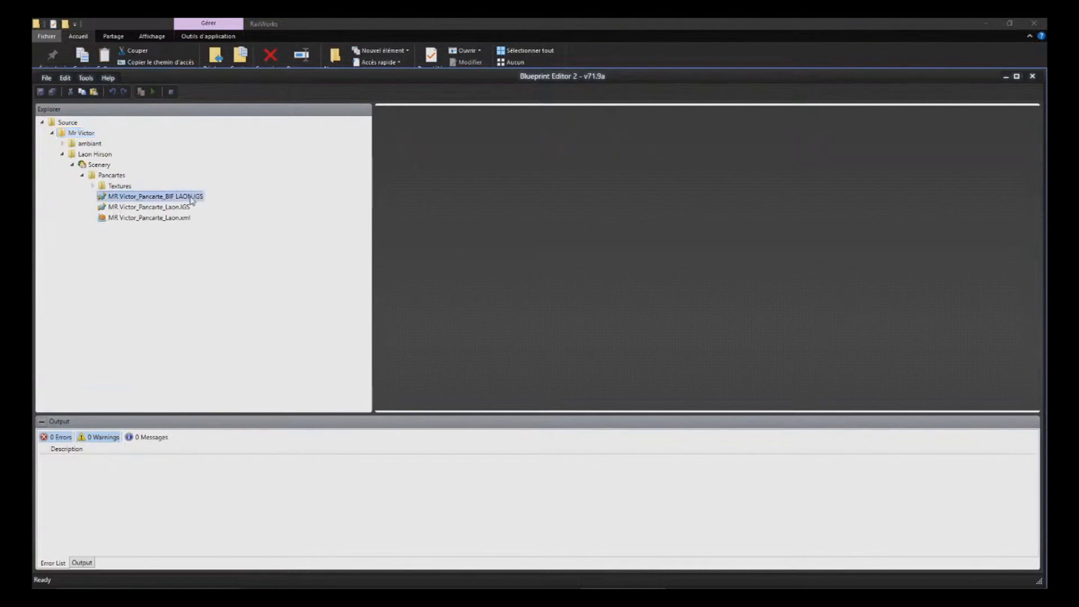
# Create a scenery blueprint from the BIF LAON IGS model and copy its Name value
pyautogui.rightClick(133, 197)
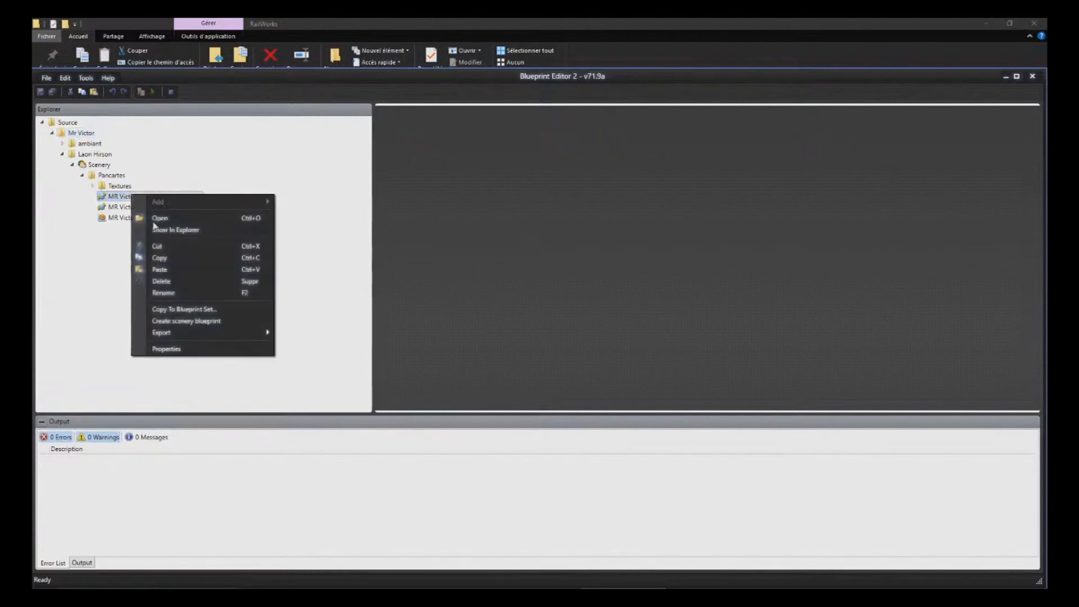
pyautogui.click(213, 324)
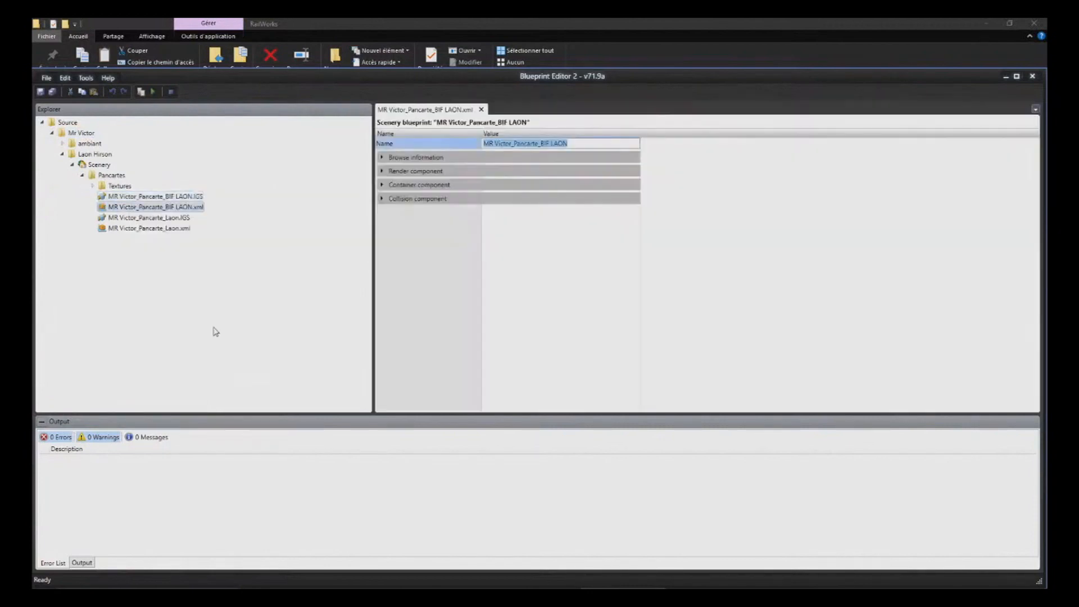
pyautogui.rightClick(541, 143)
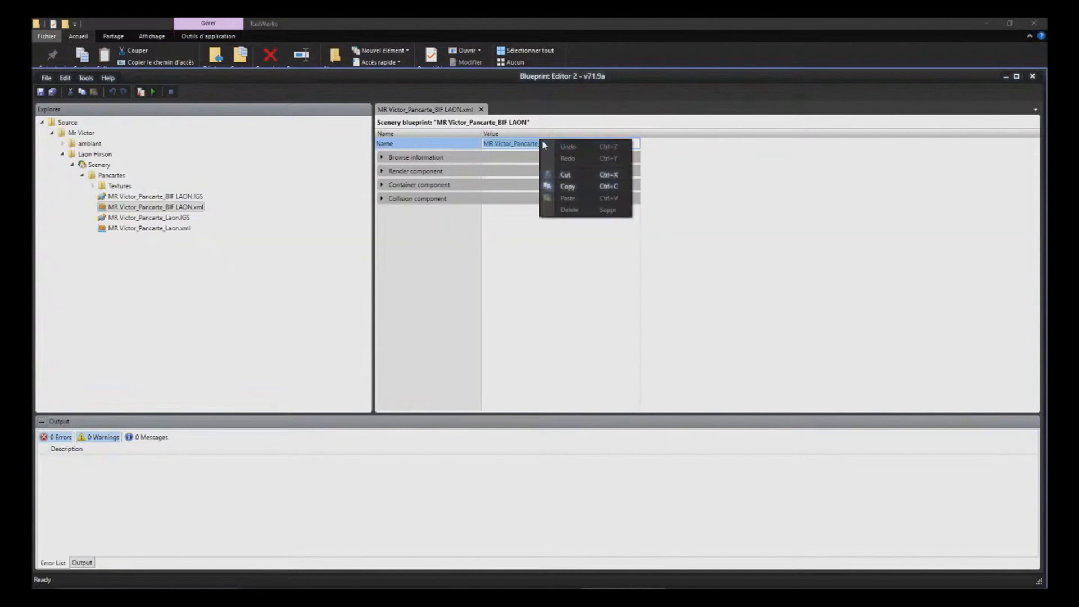
pyautogui.click(452, 158)
# Paste the blueprint name as the French display name under Browse information
pyautogui.click(382, 158)
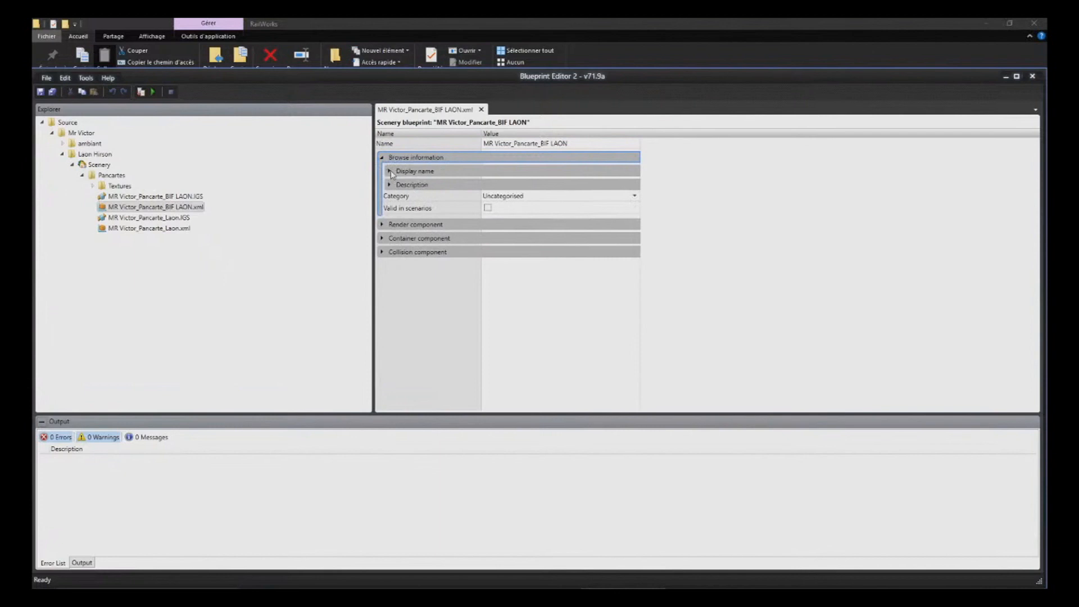
pyautogui.click(389, 171)
pyautogui.click(500, 191)
pyautogui.hotkey('ctrl', 'v')
pyautogui.click(562, 238)
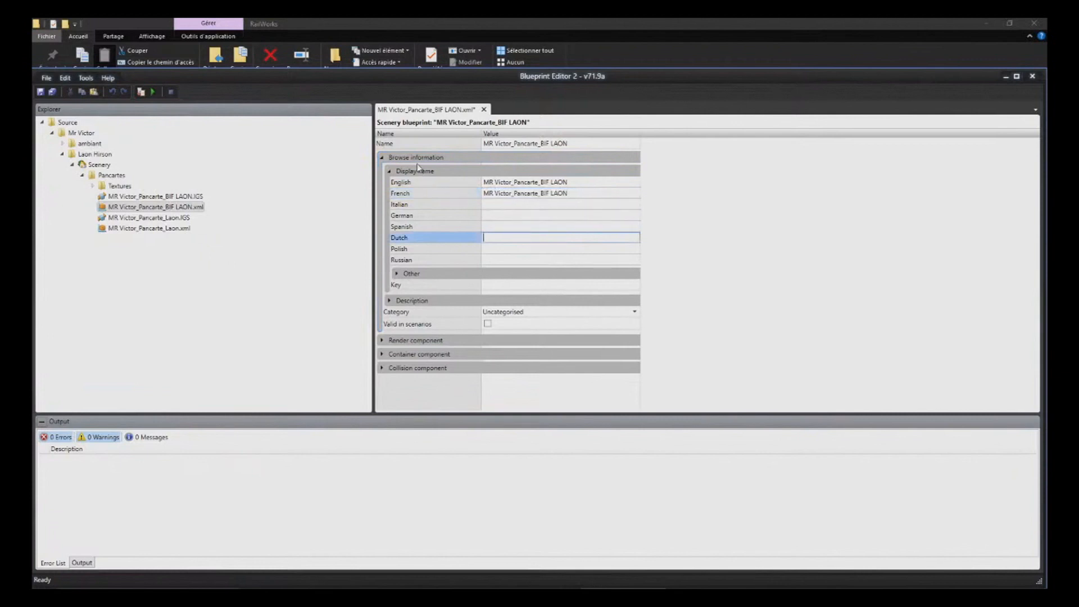
pyautogui.click(510, 313)
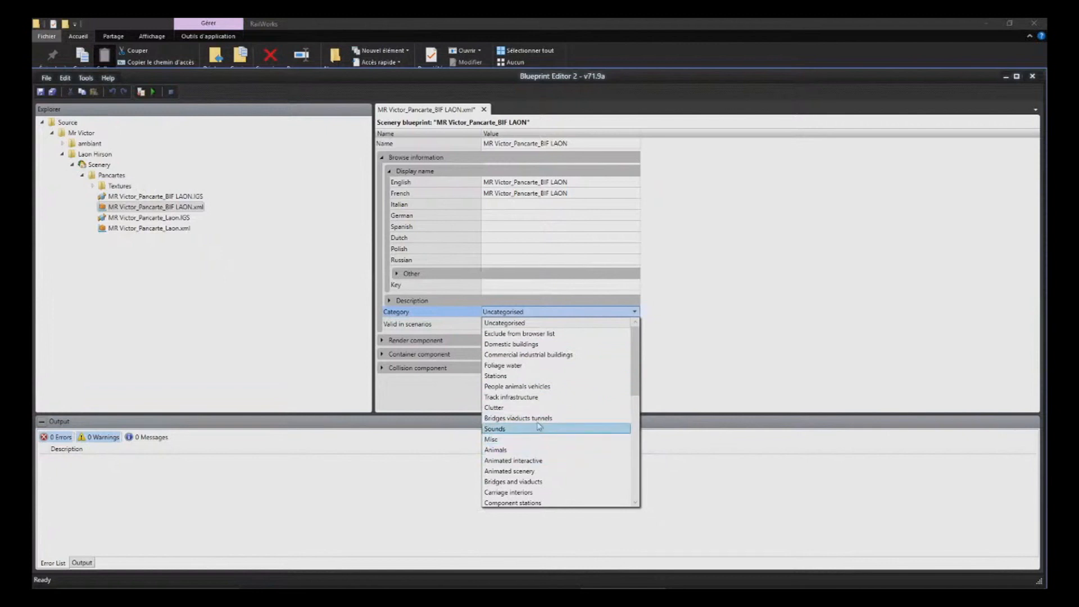
# Choose Track infrastructure as the category and paste the name as the Italian display name
pyautogui.scroll(-3, 571, 448)
pyautogui.scroll(-1, 566, 489)
pyautogui.scroll(-3, 535, 467)
pyautogui.scroll(7, 537, 465)
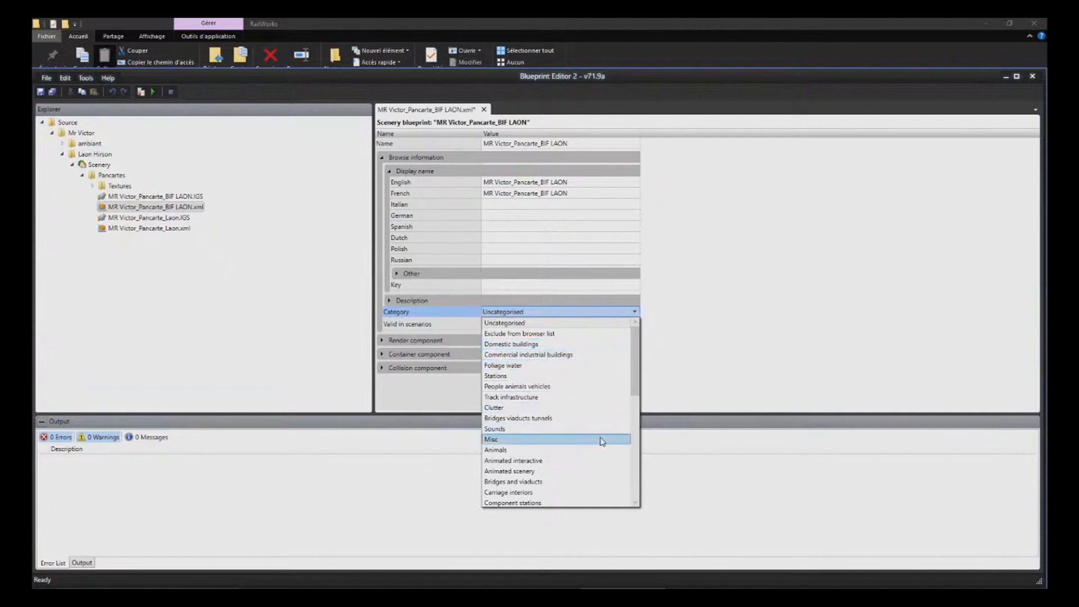
pyautogui.scroll(-1, 584, 461)
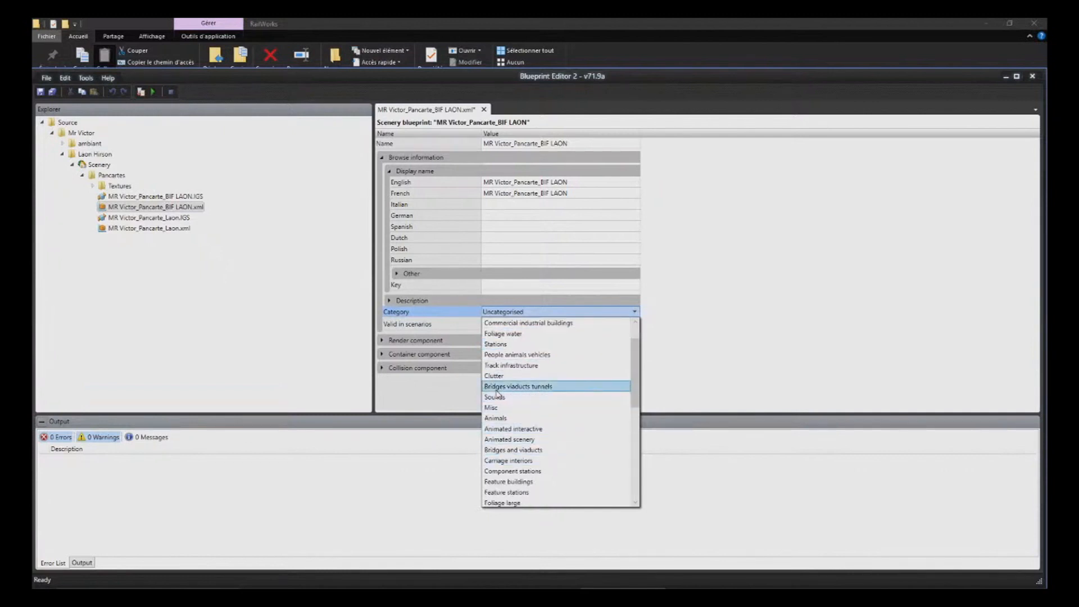
pyautogui.scroll(-1, 566, 393)
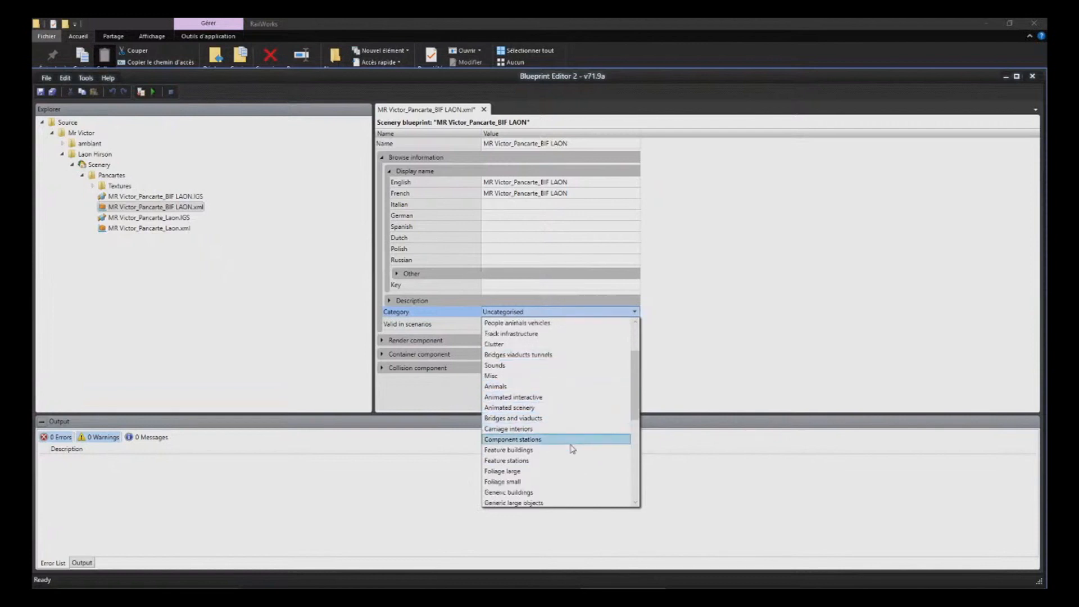
pyautogui.scroll(-3, 565, 494)
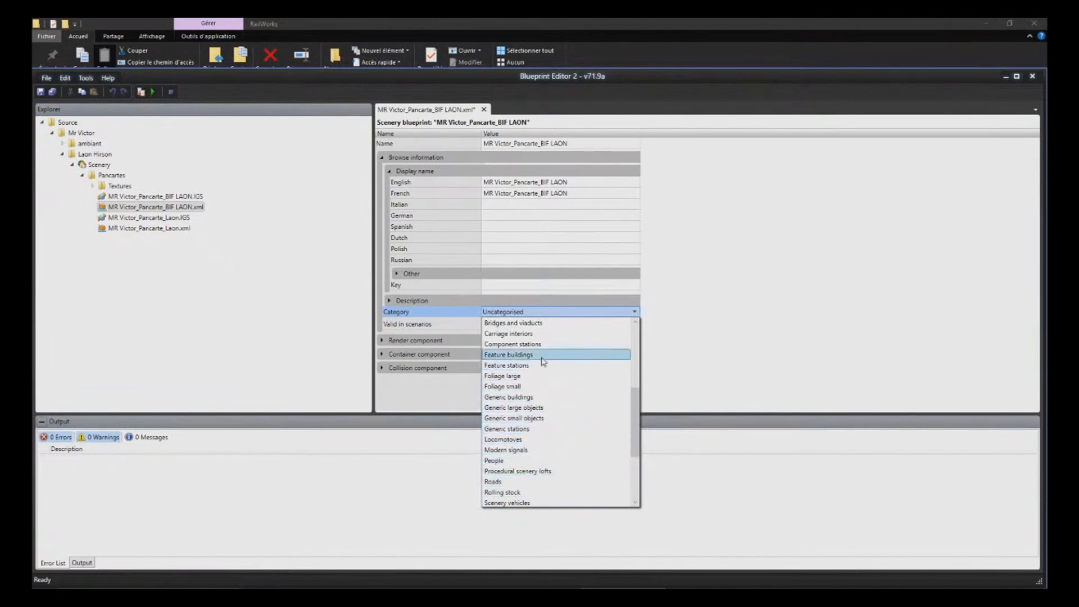
pyautogui.scroll(5, 548, 477)
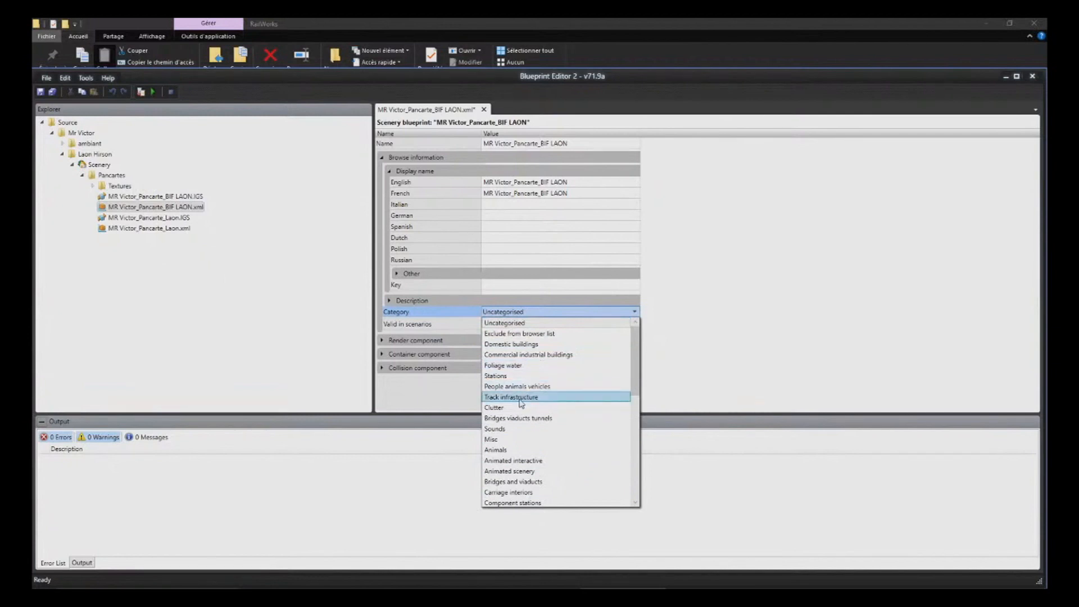
pyautogui.click(521, 398)
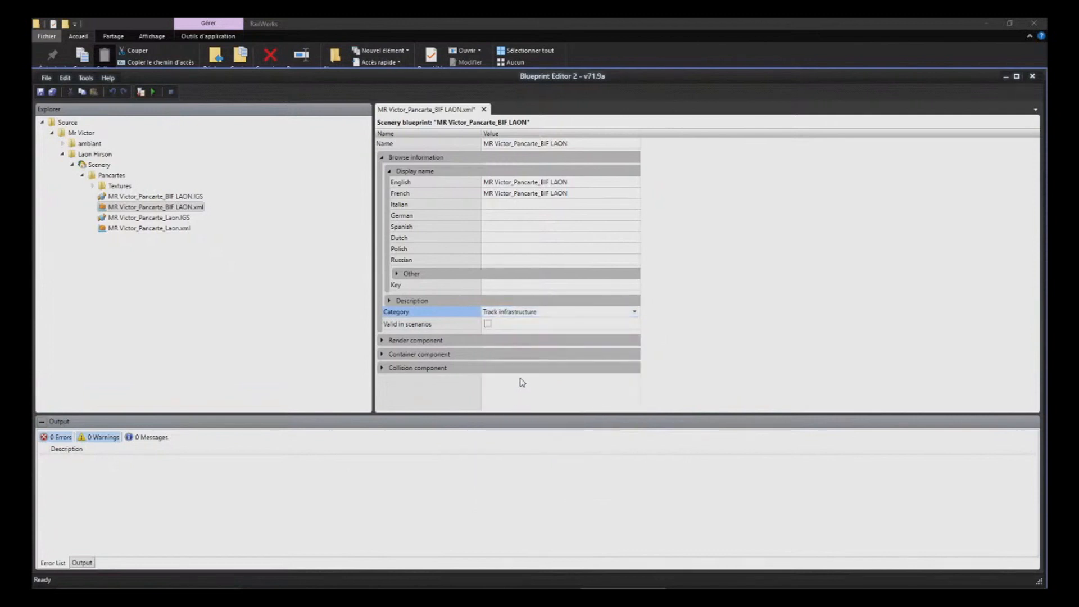
pyautogui.click(551, 204)
# Paste the 'BIF LAON' display name into the Italian, Spanish, German, Dutch, Polish and Russian fields
pyautogui.hotkey('ctrl', 'v')
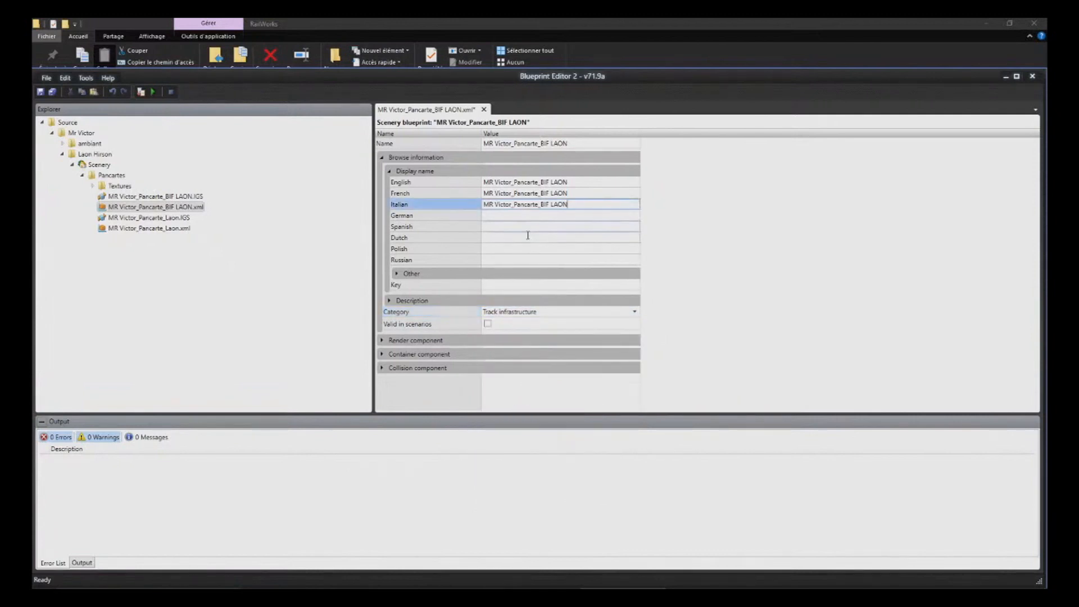
pyautogui.click(527, 226)
pyautogui.hotkey('ctrl', 'v')
pyautogui.click(516, 215)
pyautogui.hotkey('ctrl', 'v')
pyautogui.click(510, 238)
pyautogui.hotkey('ctrl', 'v')
pyautogui.click(512, 248)
pyautogui.hotkey('ctrl', 'v')
pyautogui.click(517, 259)
pyautogui.hotkey('ctrl', 'v')
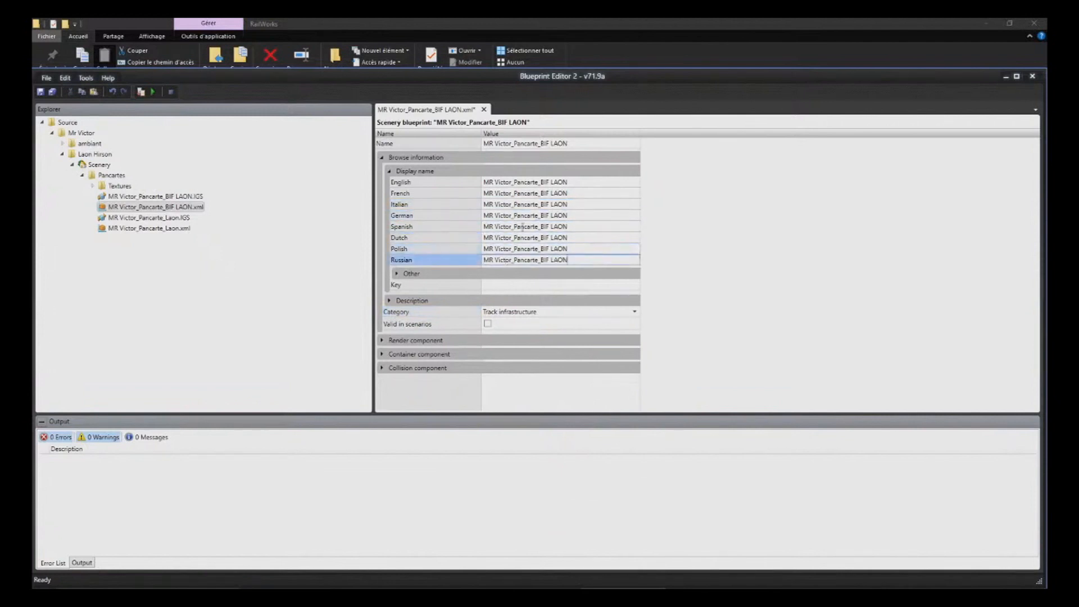
pyautogui.click(396, 275)
pyautogui.click(397, 274)
# Export the blueprint to a 3D preview and find the LAON sign near the ground
pyautogui.click(155, 95)
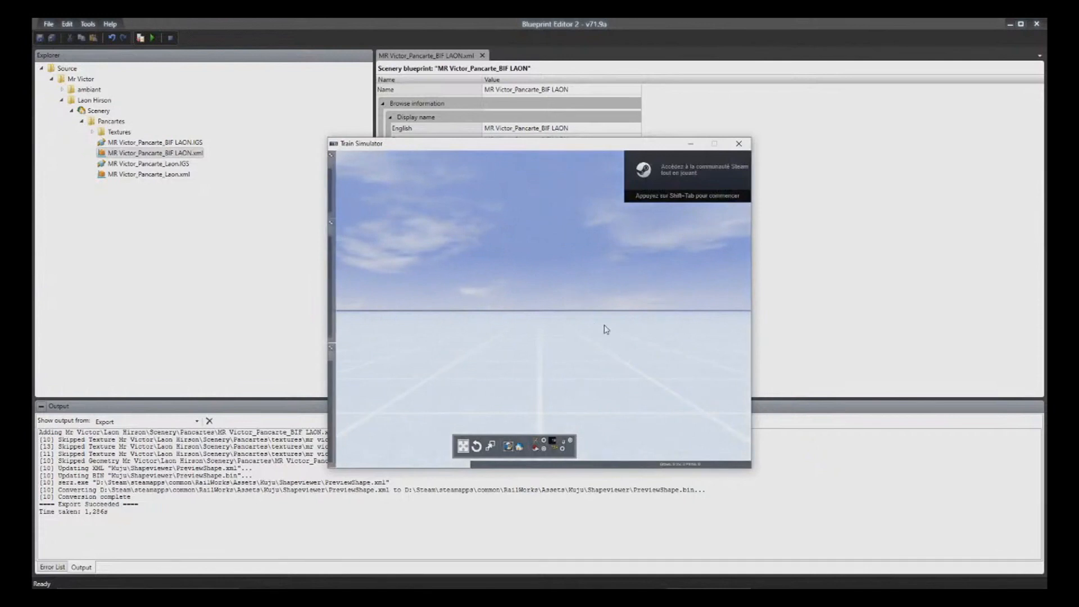
pyautogui.moveTo(581, 356); pyautogui.dragTo(582, 447, button='right')
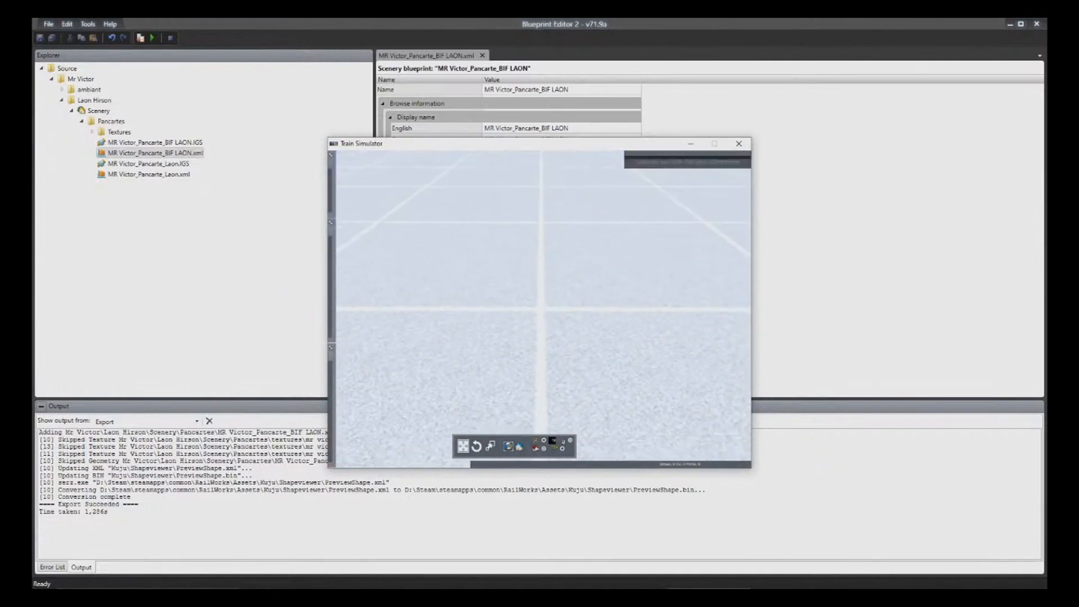
pyautogui.moveTo(581, 356); pyautogui.dragTo(582, 427, button='right')
pyautogui.moveTo(582, 356); pyautogui.dragTo(637, 242, button='right')
pyautogui.moveTo(488, 242); pyautogui.dragTo(488, 278, button='right')
pyautogui.press('Up')
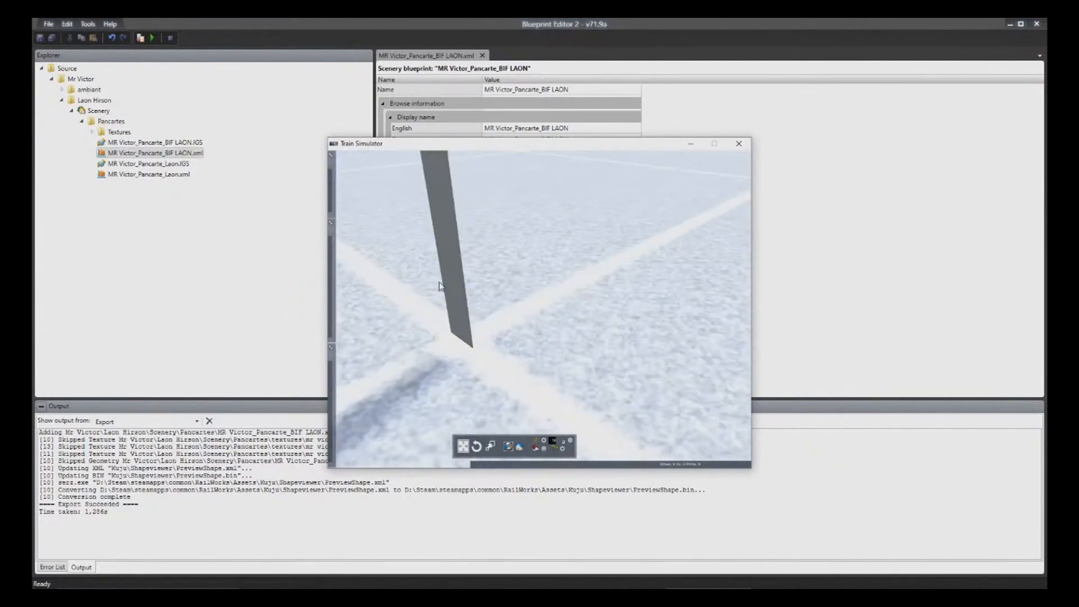
# Move the preview camera in close to the white LAON sign
pyautogui.moveTo(450, 327); pyautogui.dragTo(365, 168, button='right')
pyautogui.moveTo(556, 337); pyautogui.dragTo(602, 326, button='right')
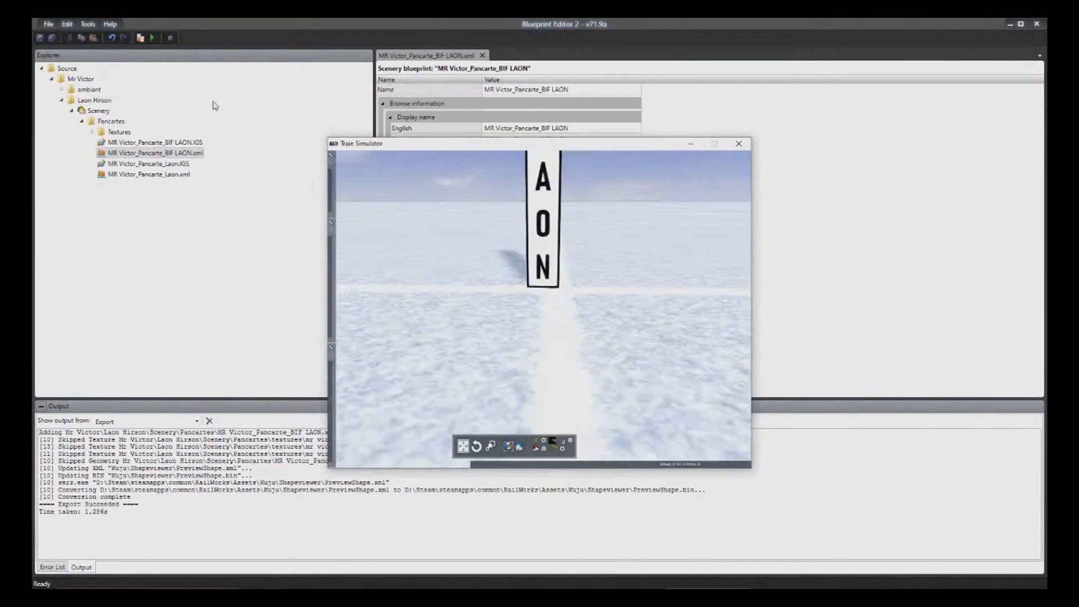
pyautogui.moveTo(389, 170)
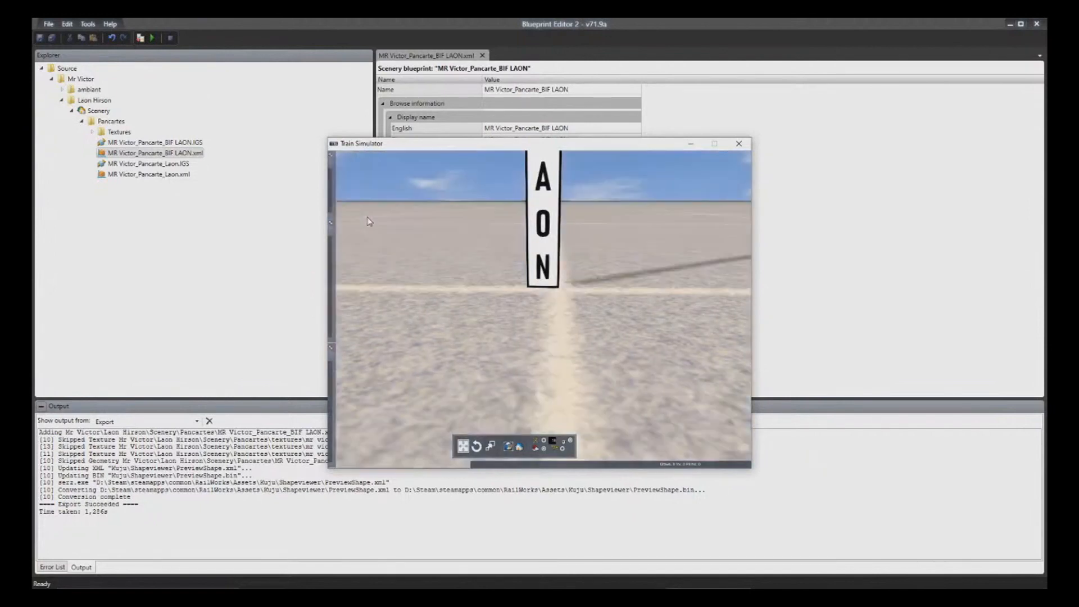
pyautogui.moveTo(528, 202); pyautogui.dragTo(603, 287)
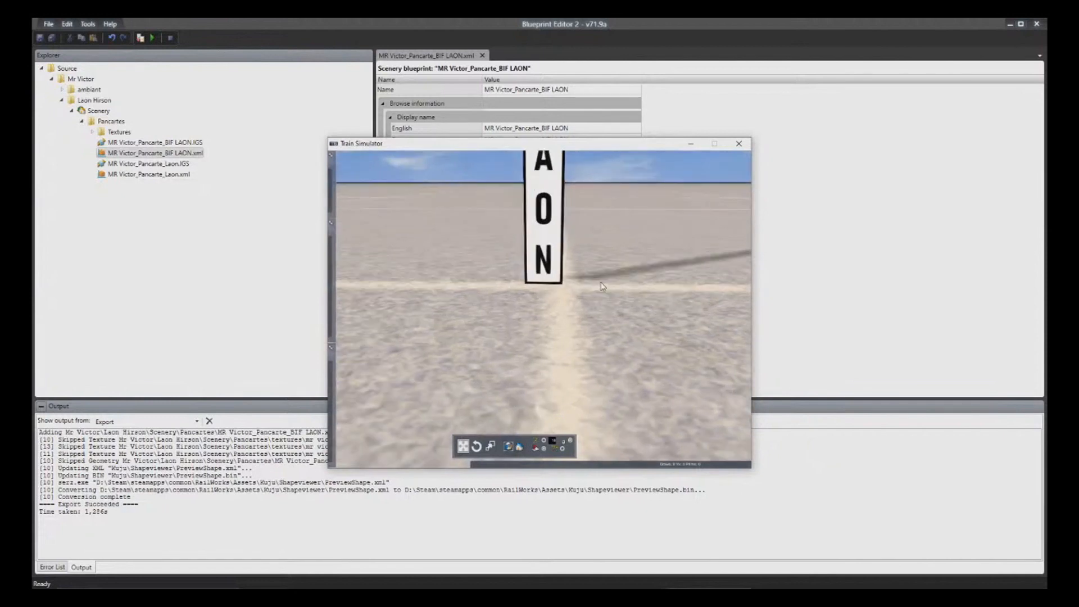
pyautogui.moveTo(603, 287); pyautogui.dragTo(538, 268, button='right')
pyautogui.moveTo(525, 276); pyautogui.dragTo(568, 321)
pyautogui.moveTo(579, 314); pyautogui.dragTo(489, 214, button='right')
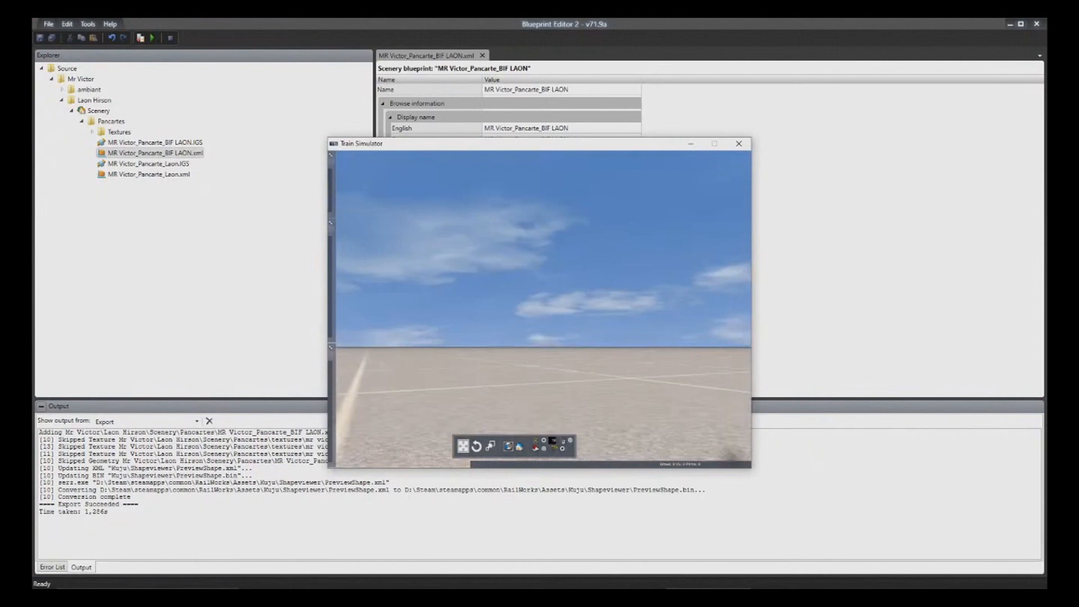
pyautogui.moveTo(652, 351); pyautogui.dragTo(660, 309, button='right')
pyautogui.scroll(-5, 660, 308)
pyautogui.scroll(5, 584, 236)
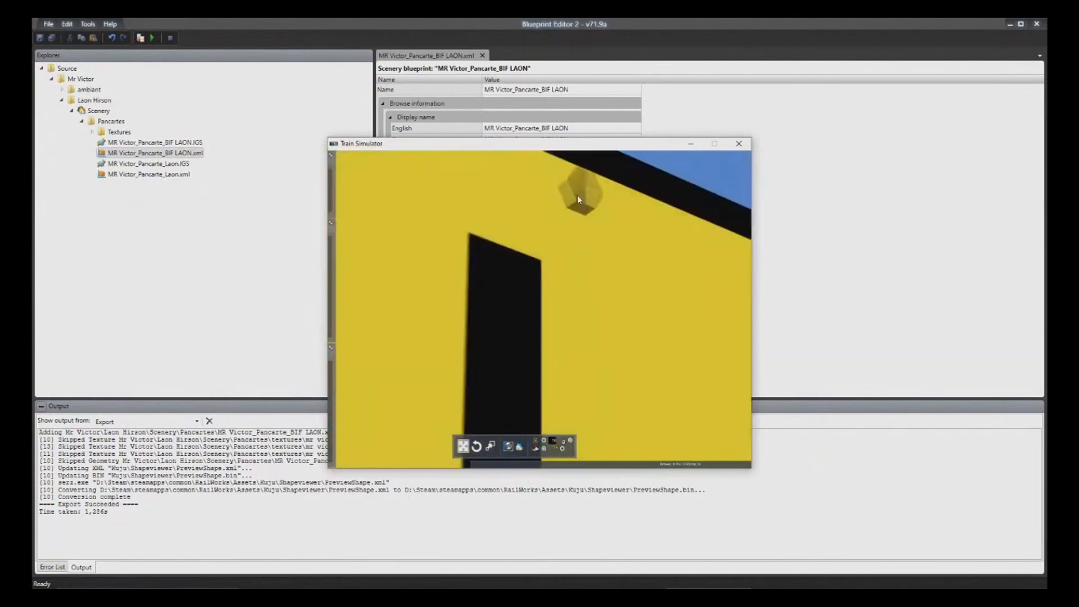
# Circle and zoom the camera around the LAON sign to view its back
pyautogui.moveTo(578, 199); pyautogui.dragTo(603, 167, button='right')
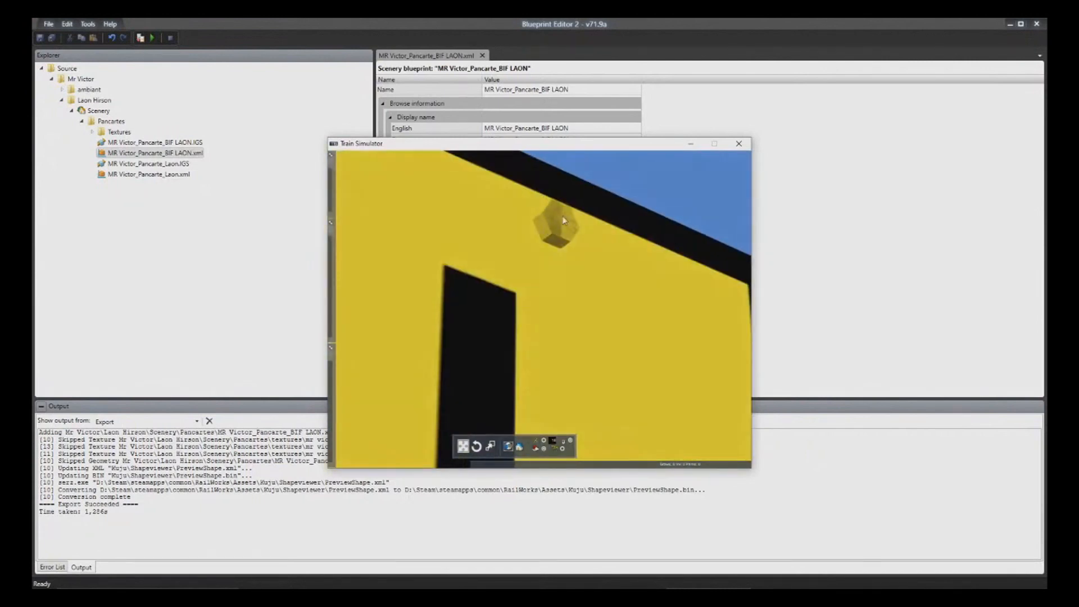
pyautogui.scroll(-7, 520, 325)
pyautogui.moveTo(496, 337); pyautogui.dragTo(561, 451, button='right')
pyautogui.scroll(5, 488, 413)
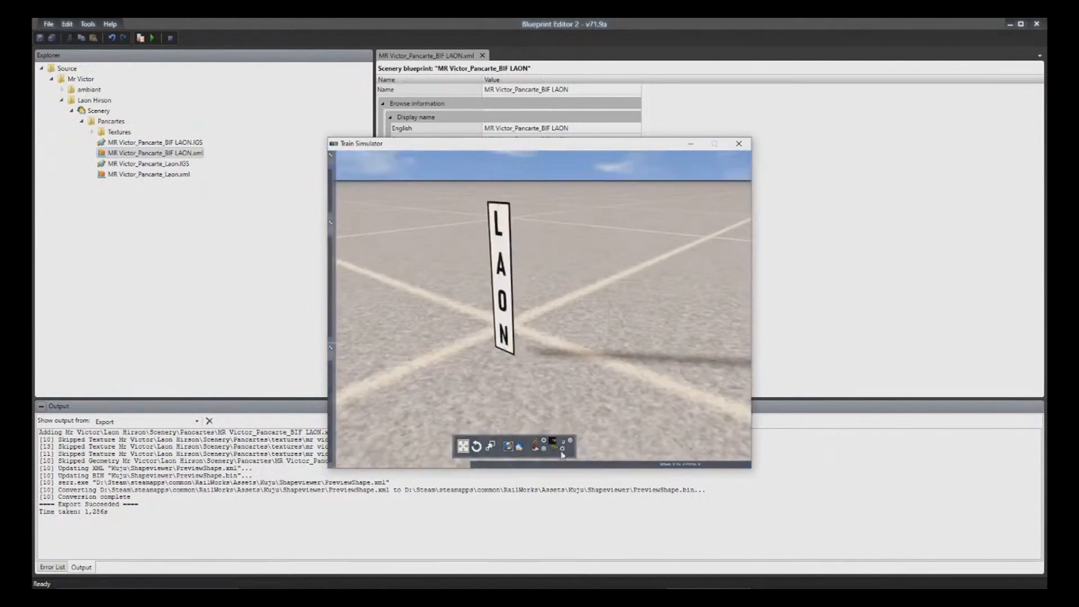
pyautogui.click(490, 446)
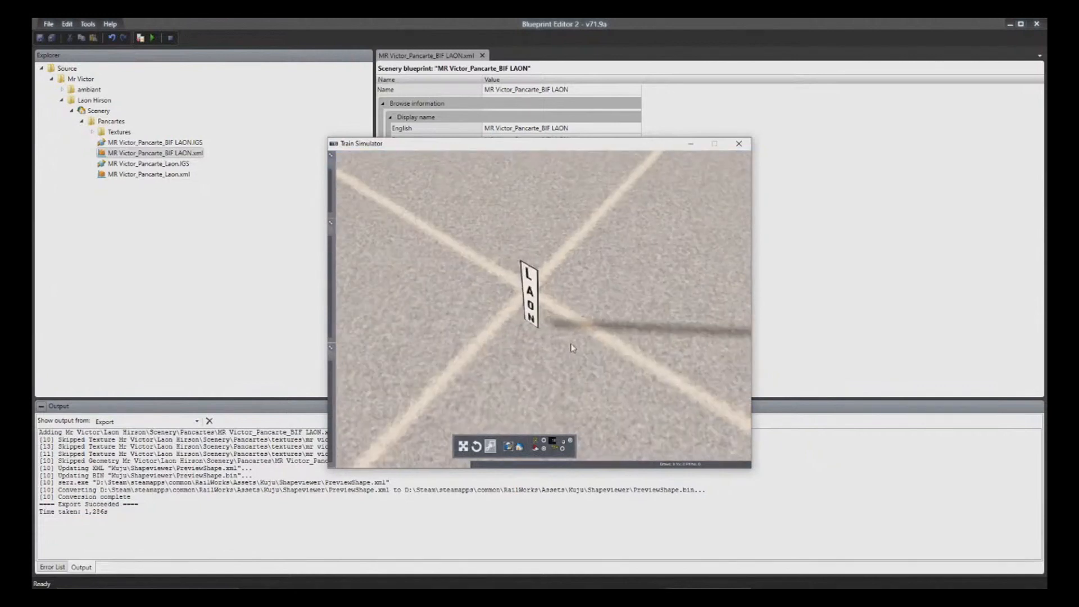
pyautogui.scroll(4, 572, 347)
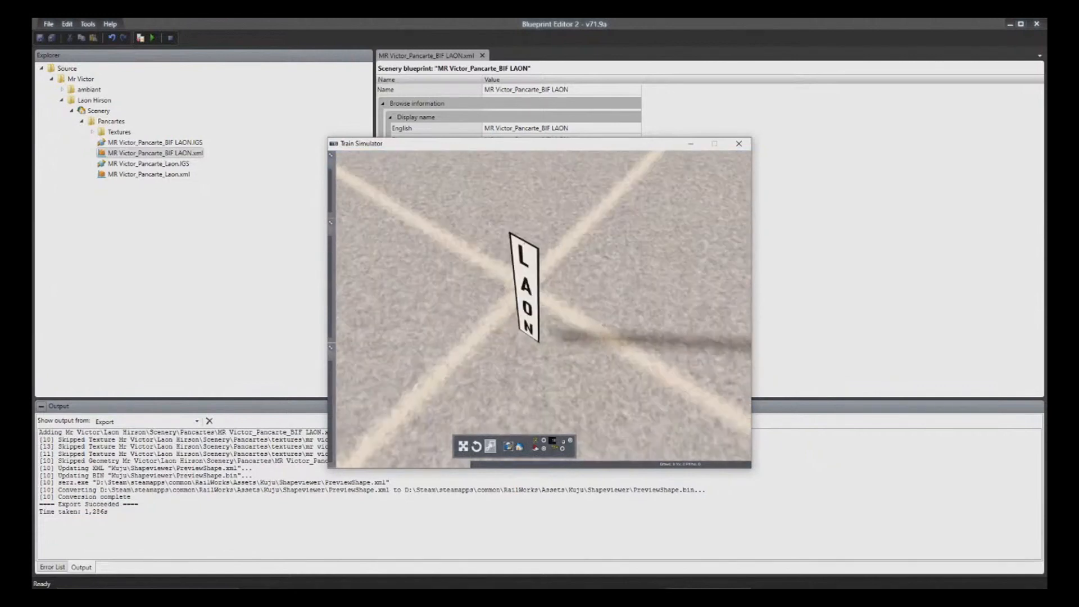
pyautogui.moveTo(541, 342); pyautogui.dragTo(449, 337, button='right')
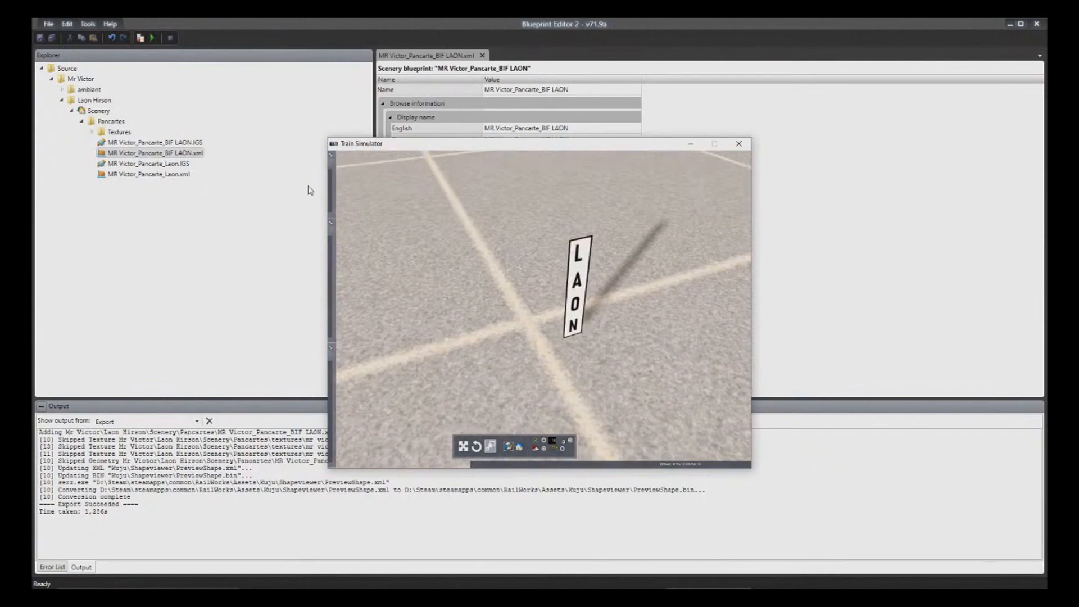
# Set the preview time of day to night
pyautogui.moveTo(330, 188)
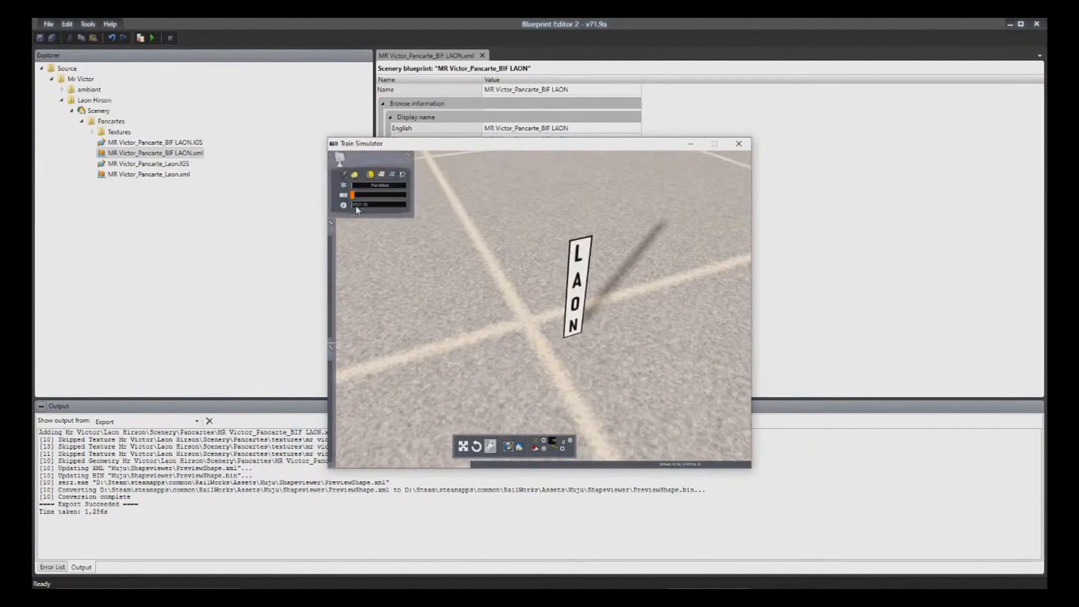
pyautogui.click(369, 205)
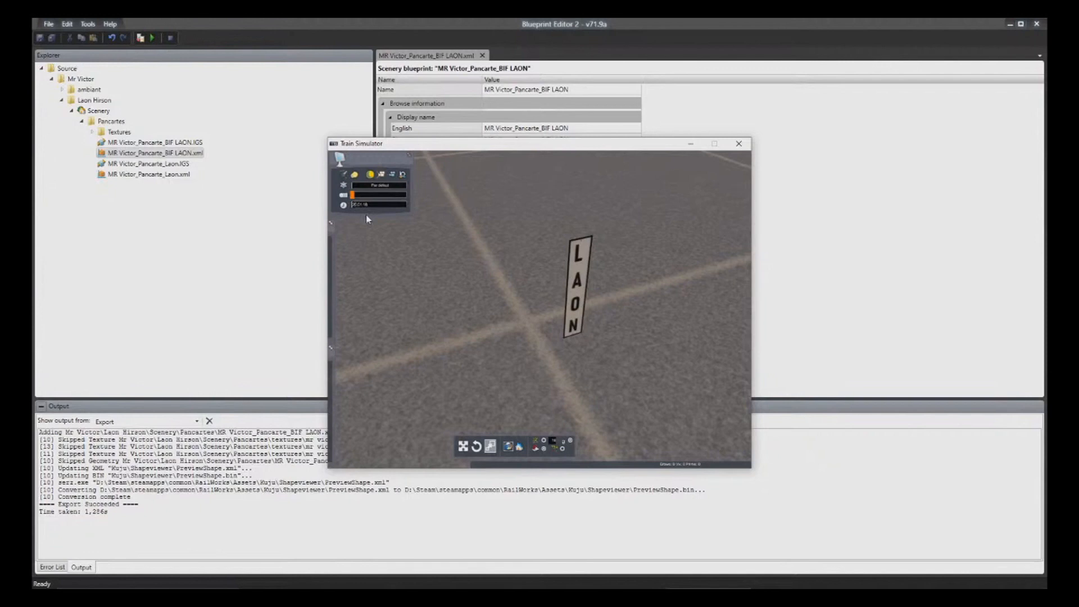
pyautogui.press('Return')
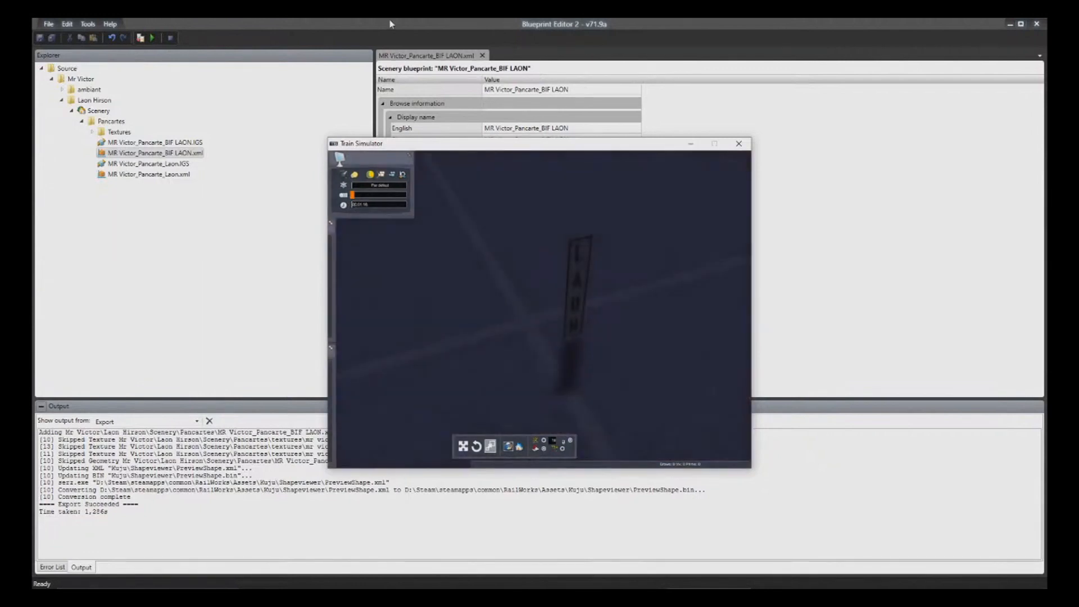
# Select the sign and orbit and zoom around it under night lighting
pyautogui.click(574, 325)
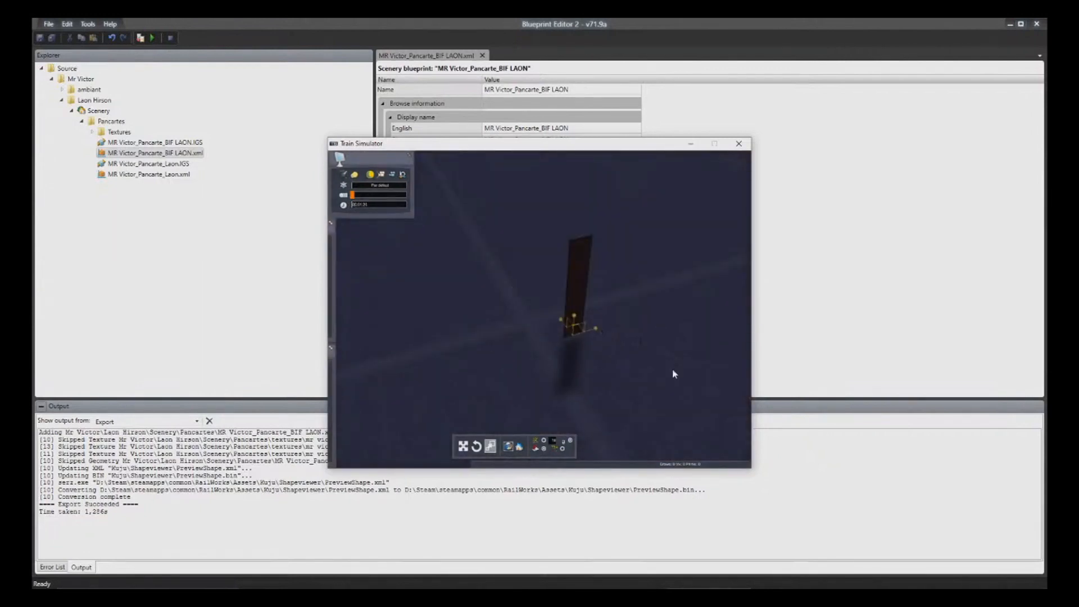
pyautogui.moveTo(675, 374); pyautogui.dragTo(679, 340, button='right')
pyautogui.scroll(3, 679, 340)
pyautogui.moveTo(587, 302); pyautogui.dragTo(449, 270, button='right')
pyautogui.scroll(-2, 449, 270)
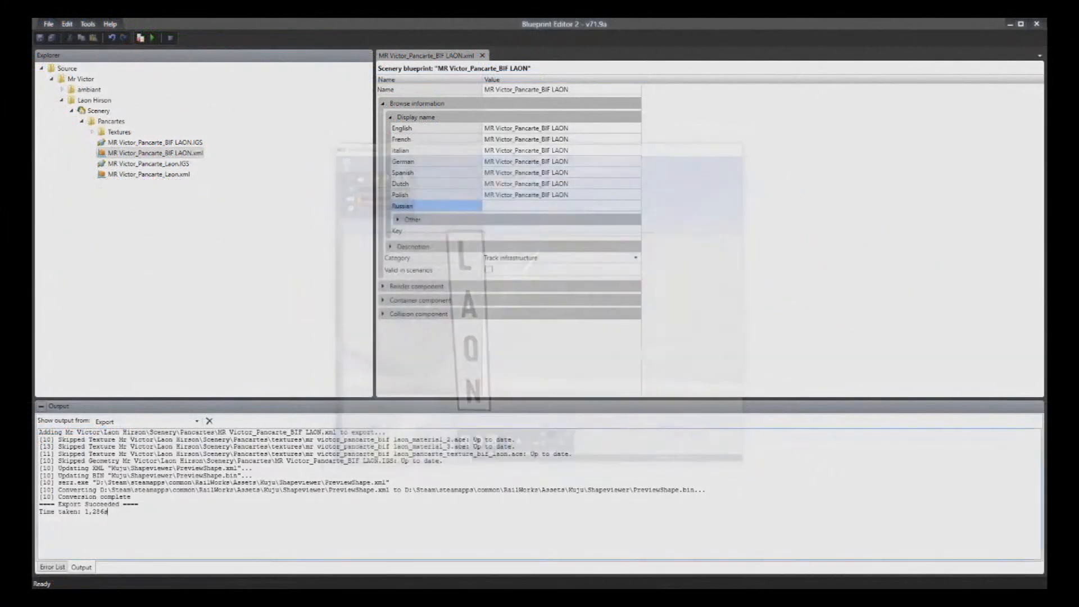
# Hide Blueprint Editor and choose the LAON sign's asset provider in Train Simulator's object filter
pyautogui.click(1009, 26)
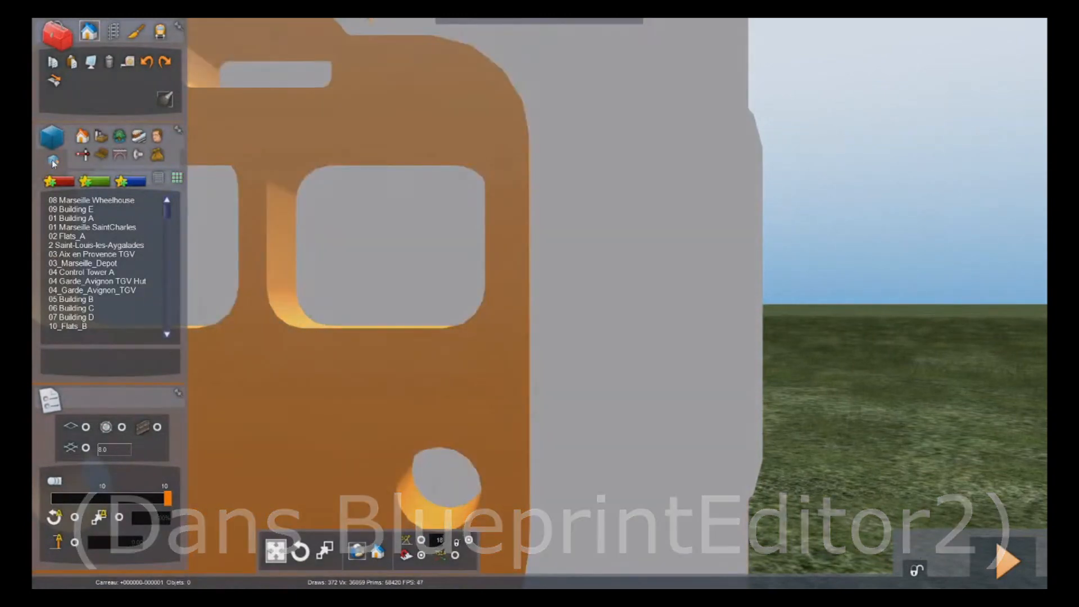
pyautogui.click(53, 163)
pyautogui.scroll(-10, 905, 432)
pyautogui.moveTo(1034, 101)
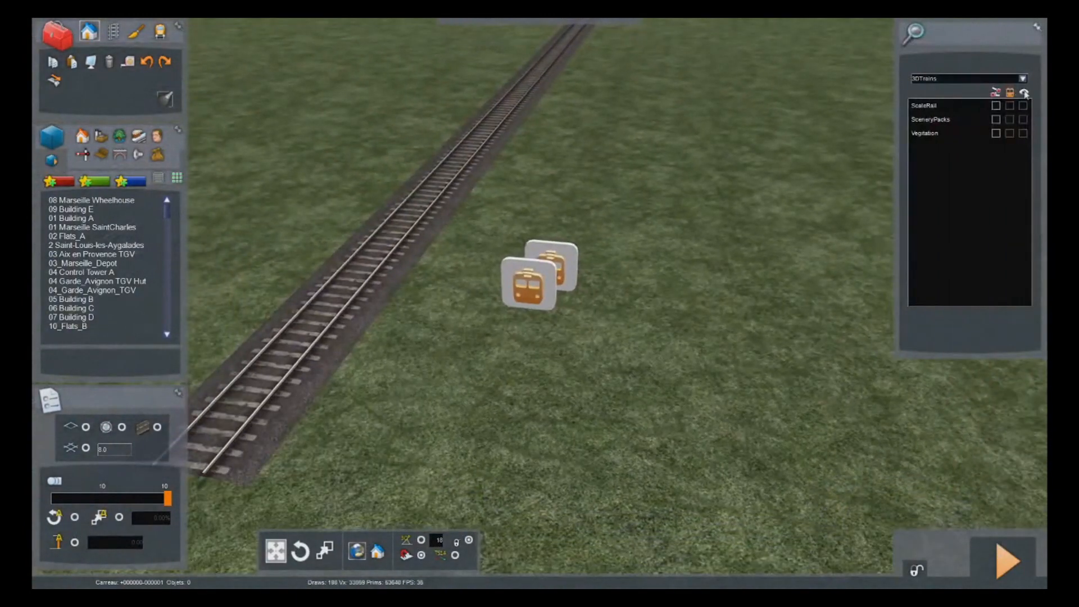
pyautogui.click(1023, 79)
pyautogui.scroll(-5, 982, 236)
pyautogui.scroll(-10, 981, 242)
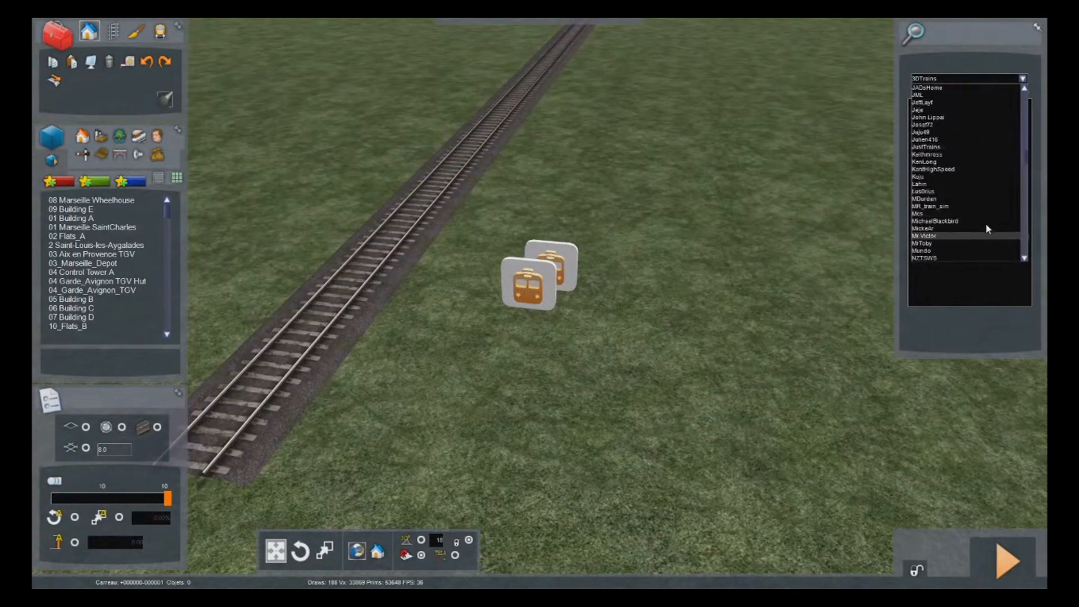
pyautogui.click(986, 236)
# Reload the Laon Hirson object set, confirming Oui, and show the marker objects
pyautogui.click(999, 106)
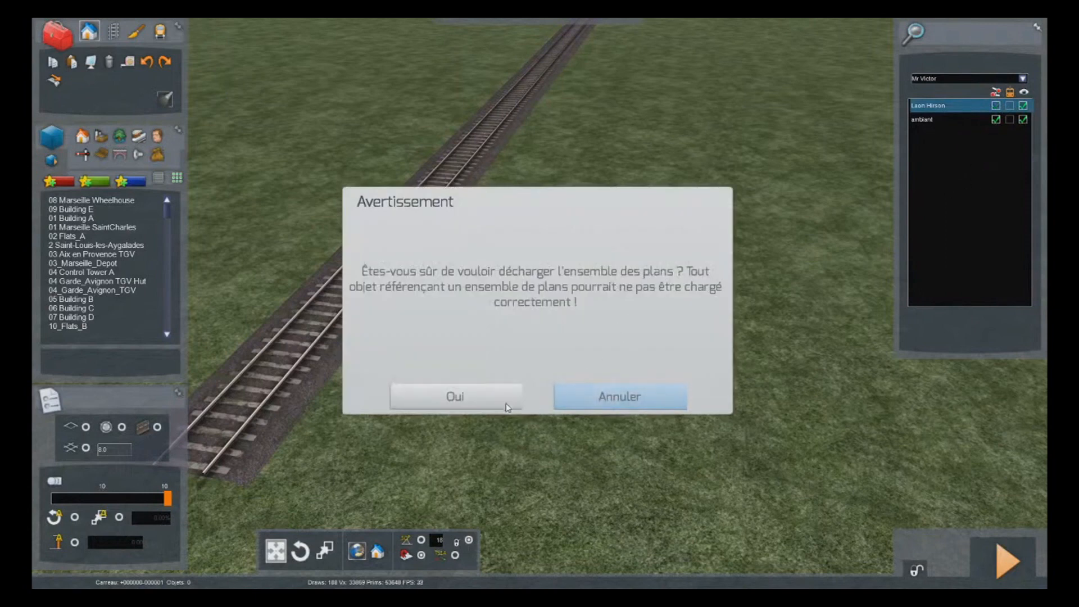
pyautogui.click(507, 405)
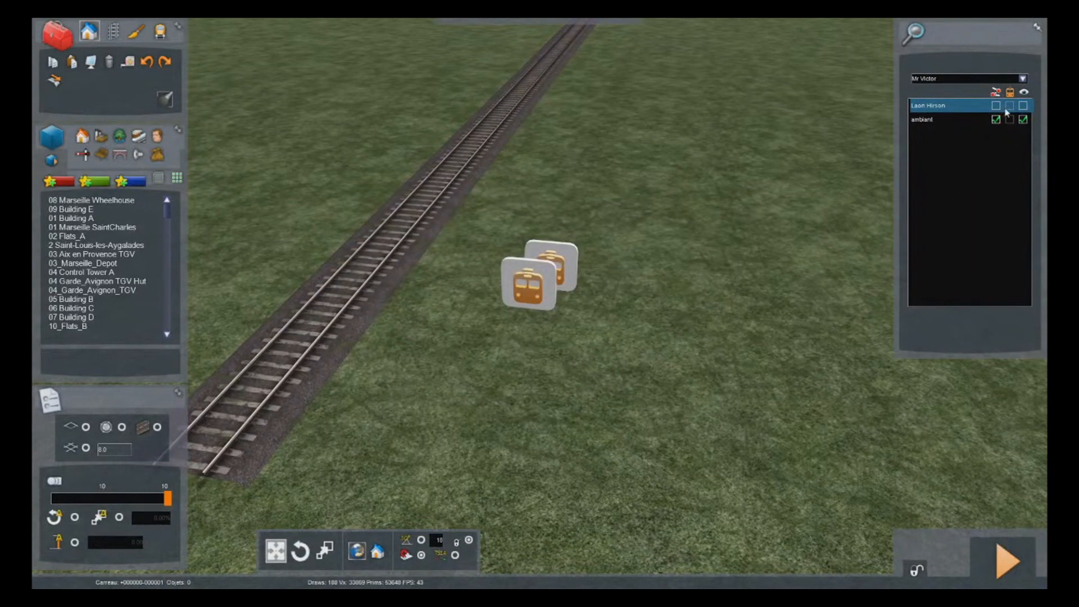
pyautogui.click(999, 106)
pyautogui.click(1022, 105)
pyautogui.click(82, 154)
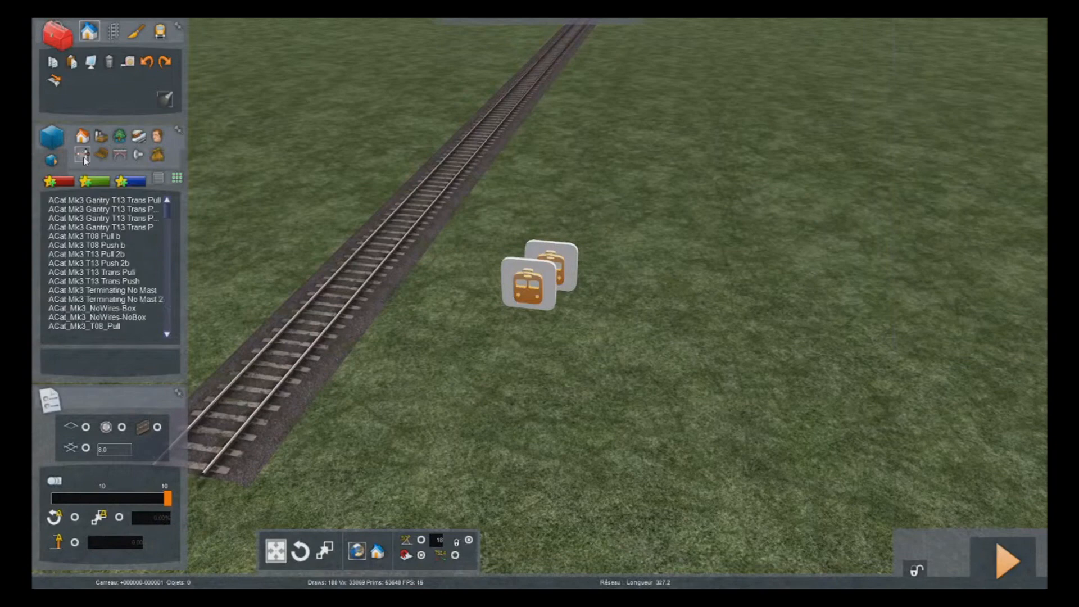
# Place MR Victor_Pancarte_BIF LAON on the grass beside the track
pyautogui.scroll(-5, 83, 227)
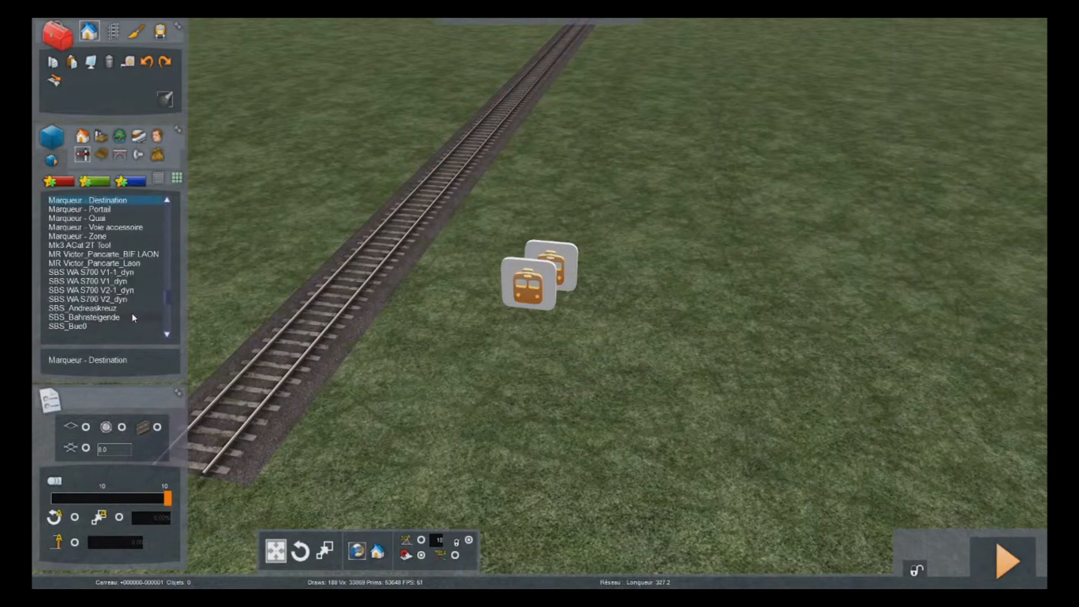
pyautogui.click(121, 255)
pyautogui.click(487, 447)
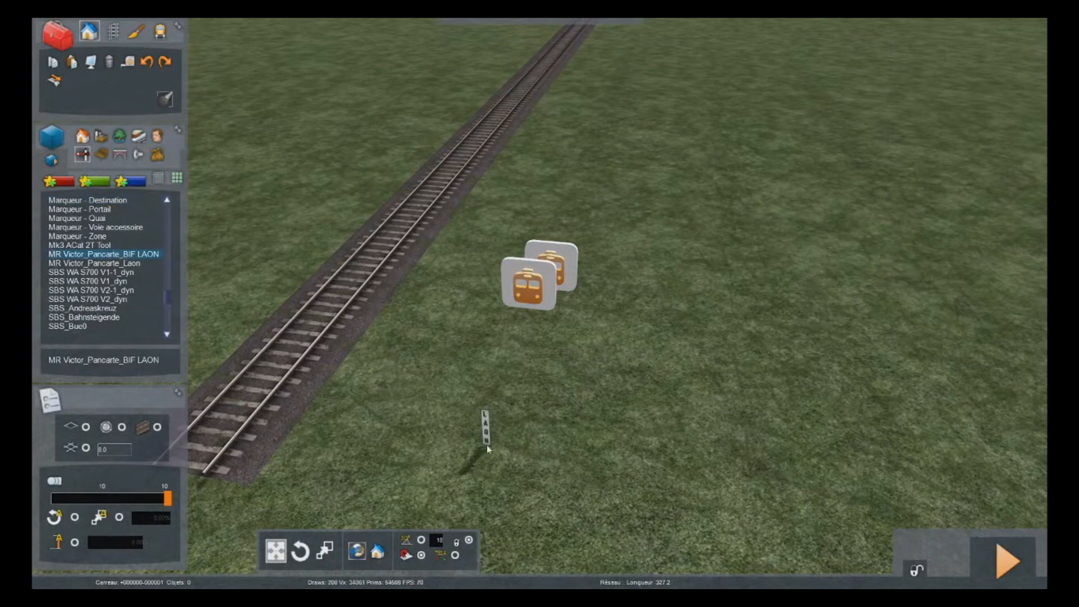
pyautogui.scroll(6, 497, 453)
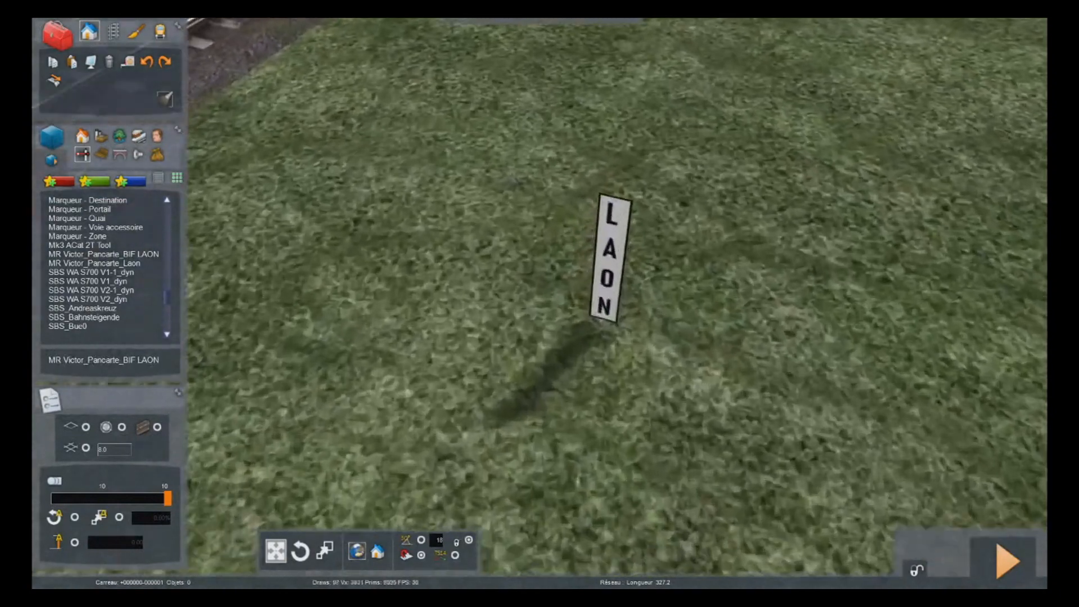
pyautogui.moveTo(564, 403); pyautogui.dragTo(564, 403, button='right')
pyautogui.scroll(-3, 564, 404)
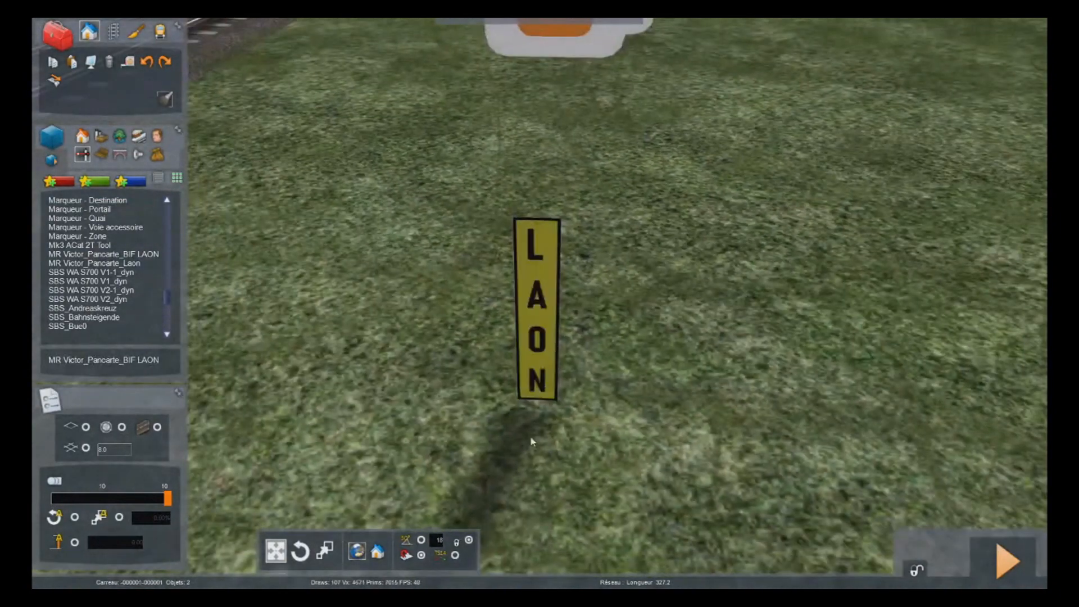
pyautogui.scroll(-2, 534, 425)
# Select the placed LAON sign and scale it taller
pyautogui.click(537, 303)
pyautogui.scroll(-1, 537, 303)
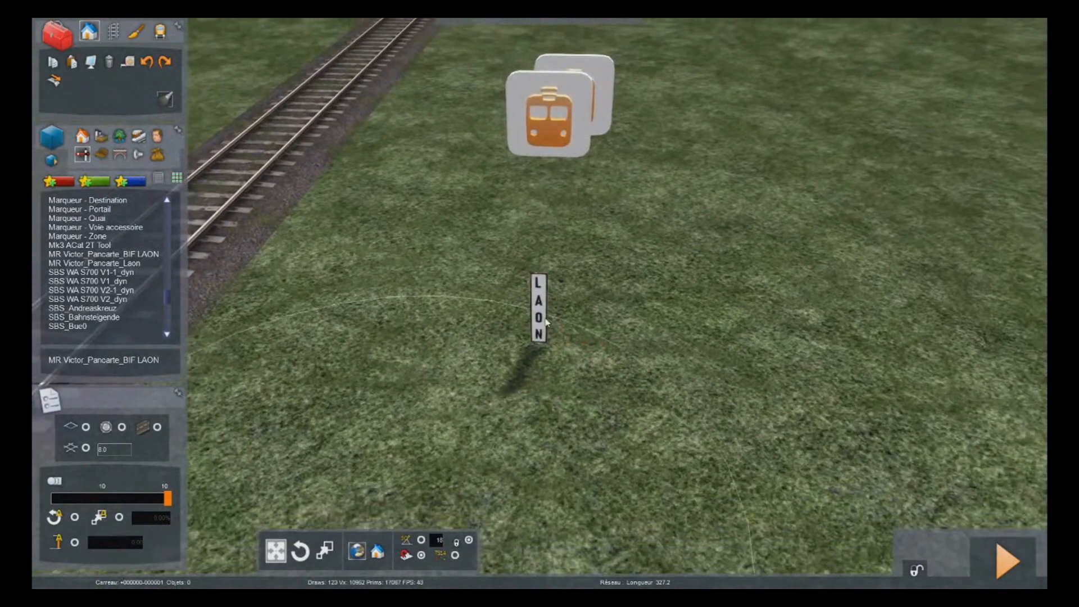
pyautogui.click(542, 322)
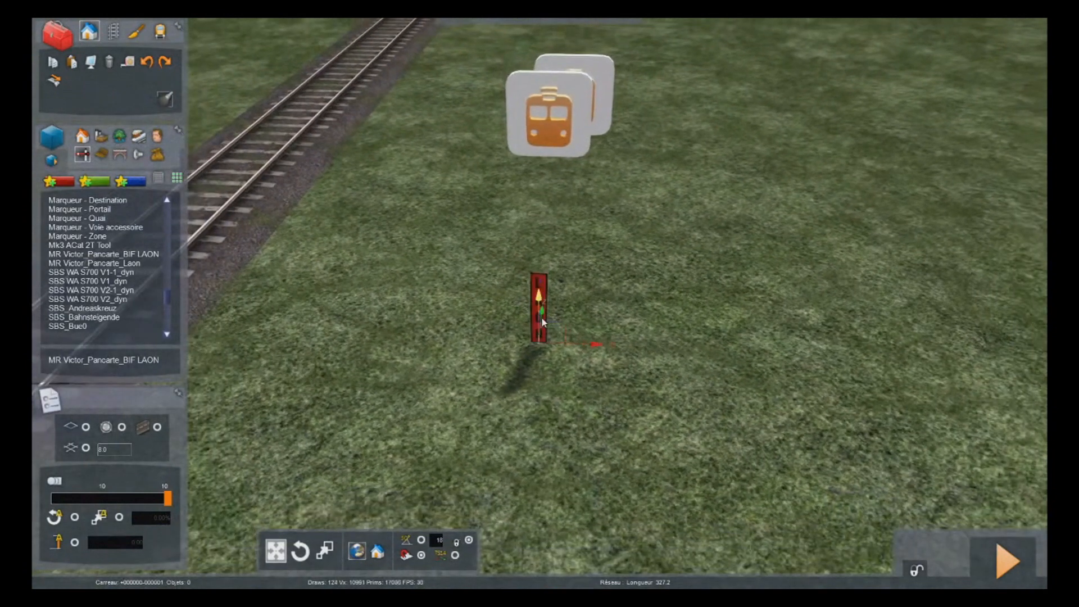
pyautogui.click(324, 551)
pyautogui.moveTo(544, 303); pyautogui.dragTo(494, 248)
pyautogui.scroll(3, 494, 250)
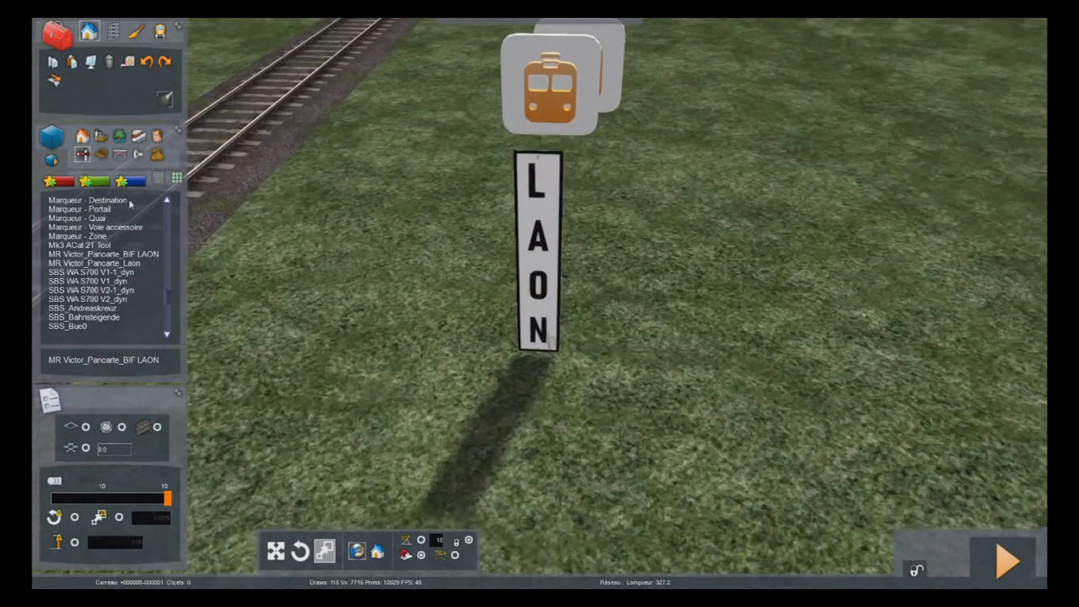
pyautogui.click(100, 159)
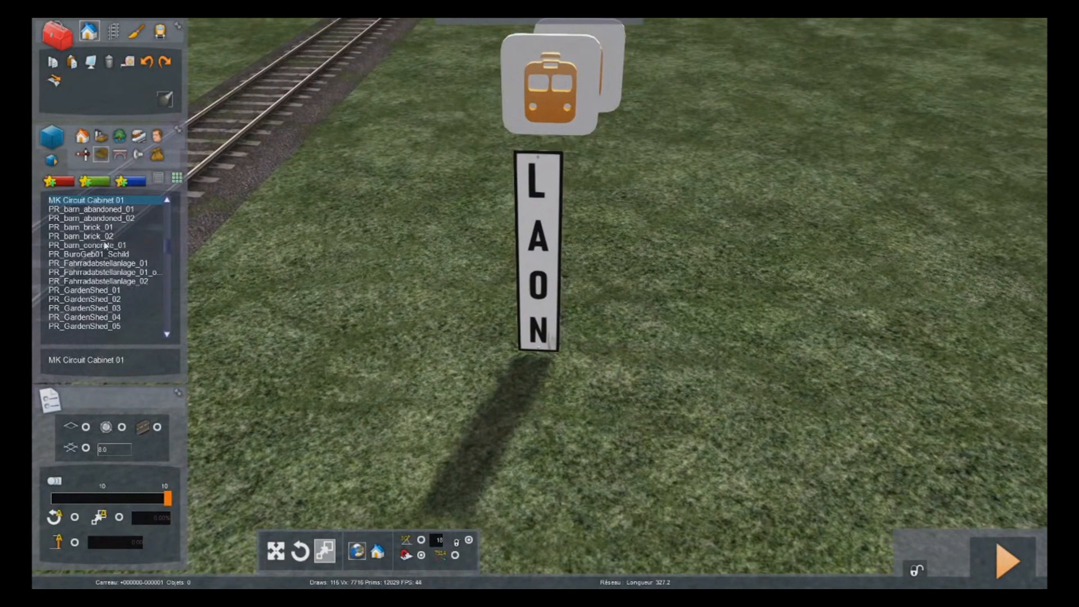
# Enable the MB_Divers, MB_Rognac-Aix and third object sets from the MB provider
pyautogui.moveTo(1018, 115)
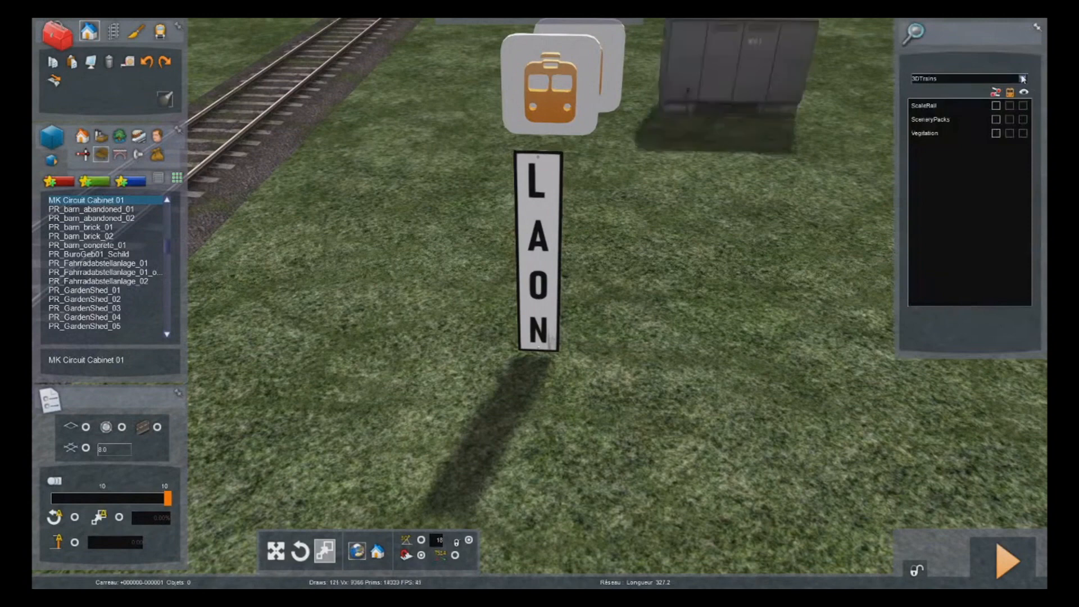
pyautogui.click(1022, 79)
pyautogui.scroll(-10, 957, 229)
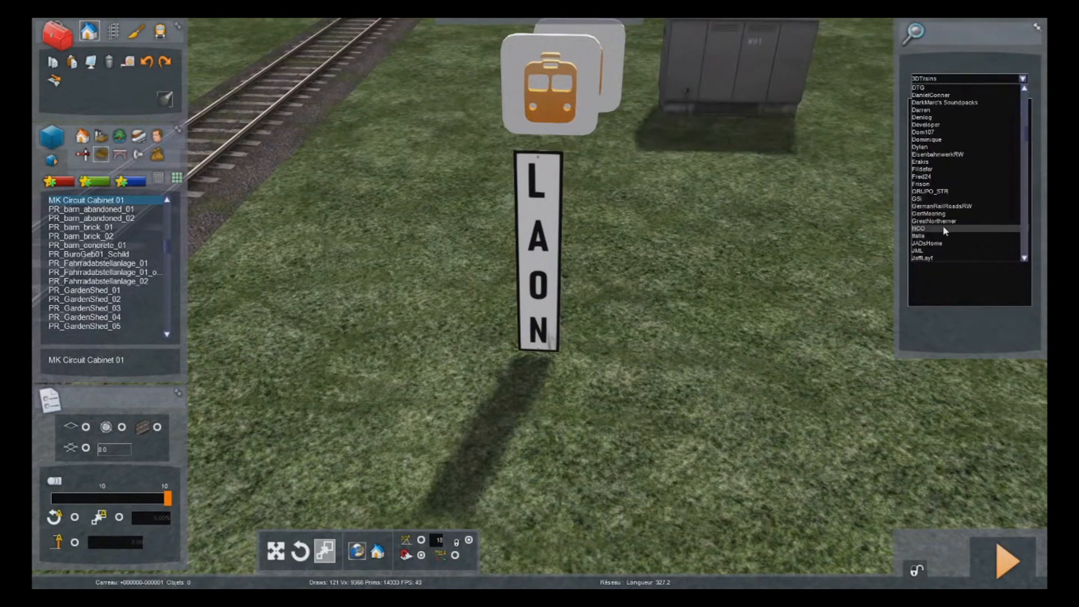
pyautogui.scroll(-2, 948, 243)
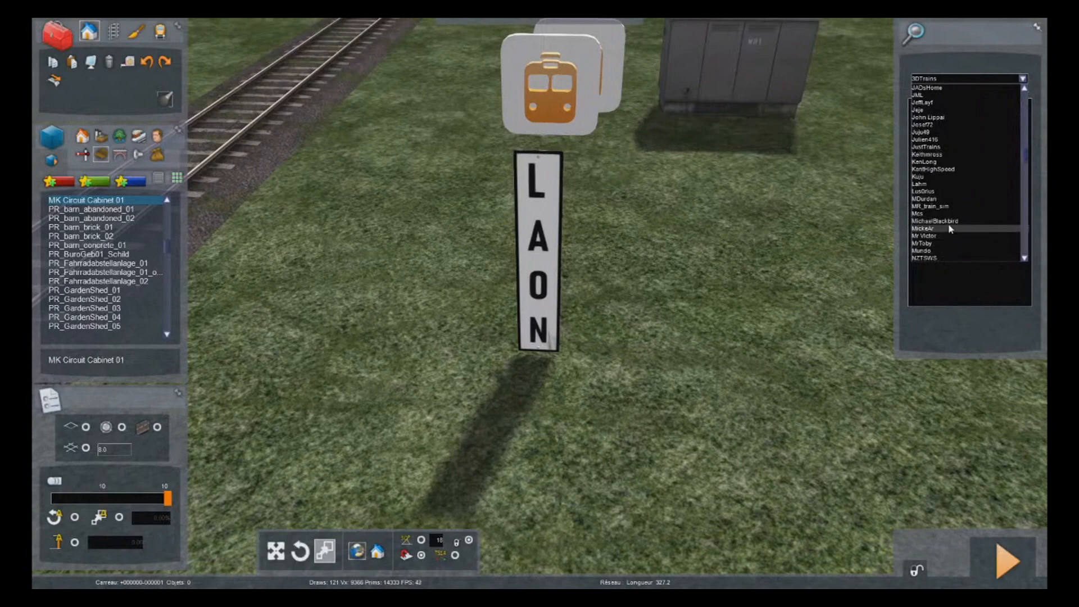
pyautogui.click(948, 221)
pyautogui.click(996, 106)
pyautogui.click(996, 120)
pyautogui.click(995, 134)
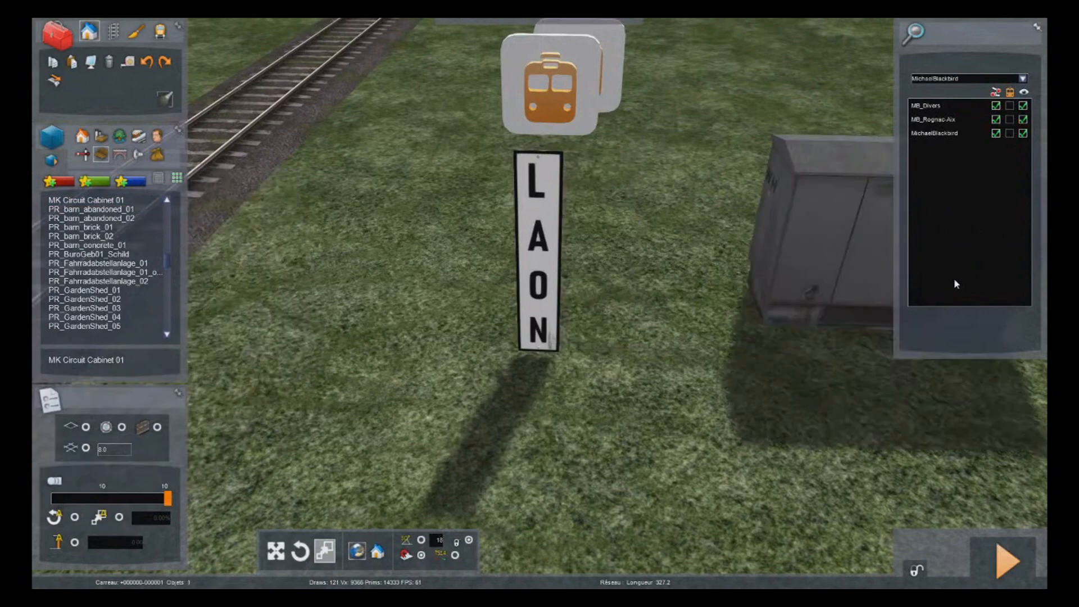
# Compare MB_Poteau_alu_222x12x12, the MB_PN_Regard slabs and MB_Poteau_galva_210x8x6 in the object list
pyautogui.scroll(3, 107, 273)
pyautogui.click(111, 317)
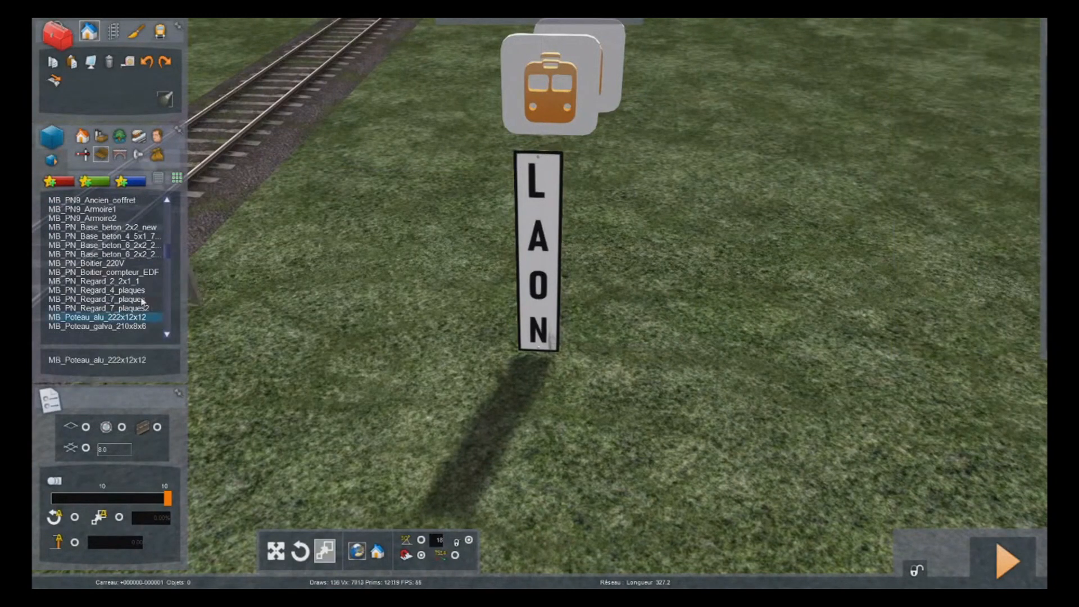
pyautogui.click(142, 300)
pyautogui.click(134, 308)
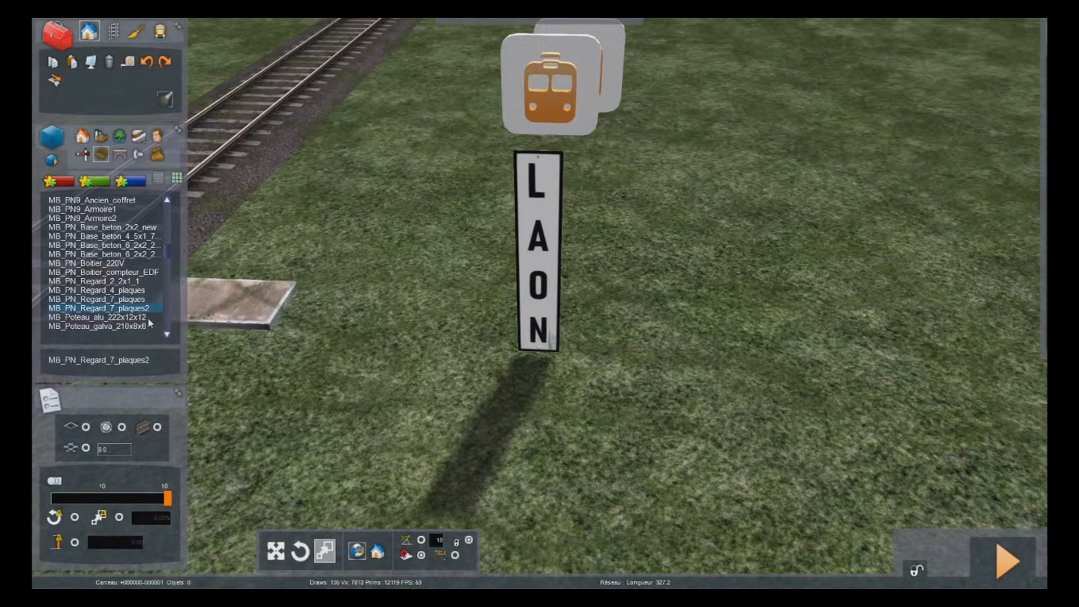
pyautogui.click(142, 317)
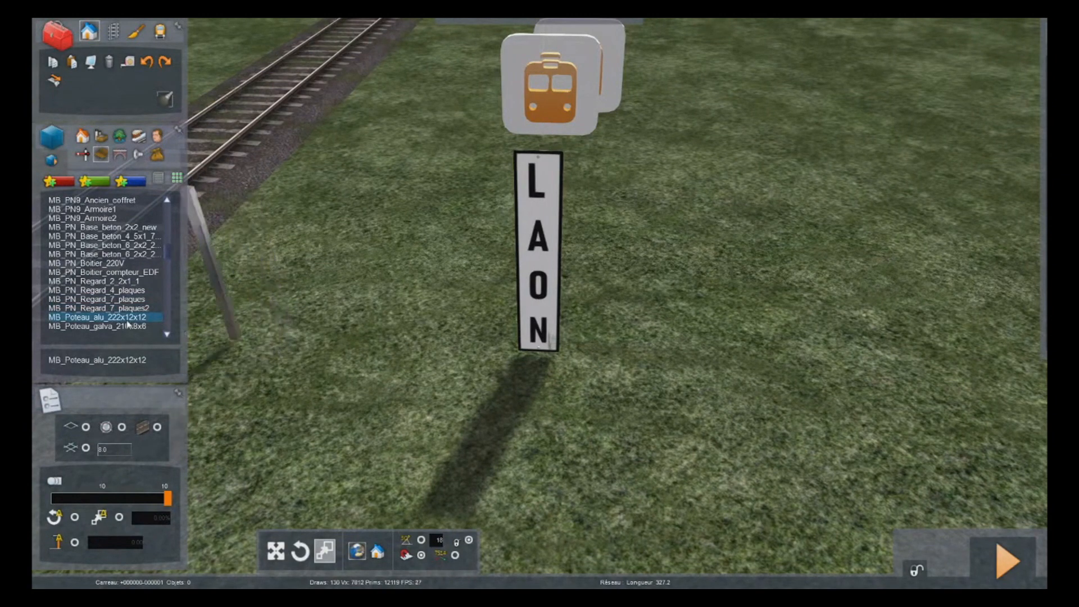
pyautogui.scroll(-2, 128, 322)
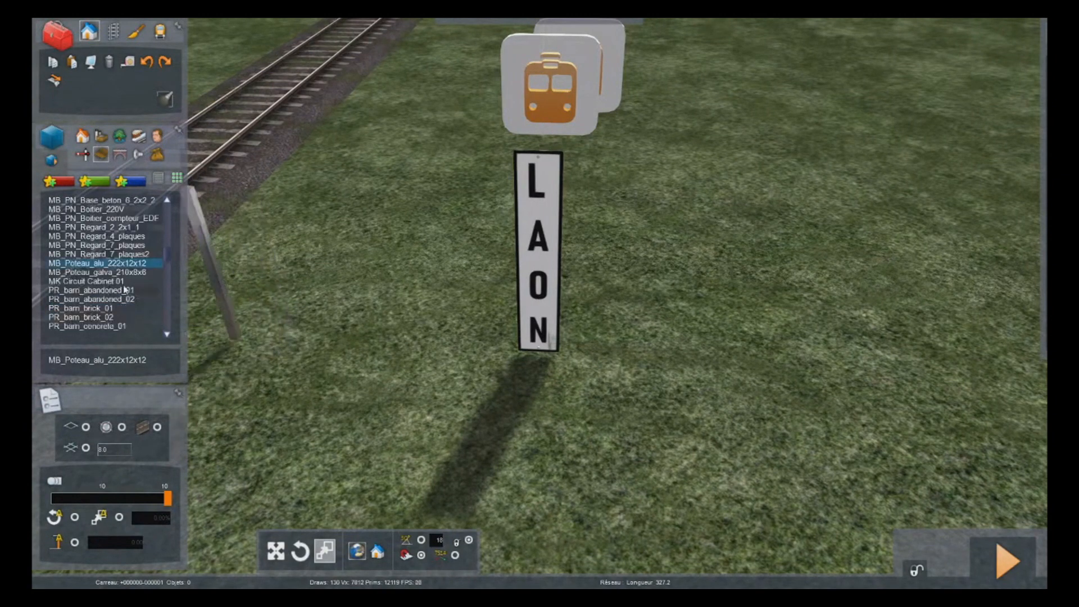
pyautogui.click(134, 273)
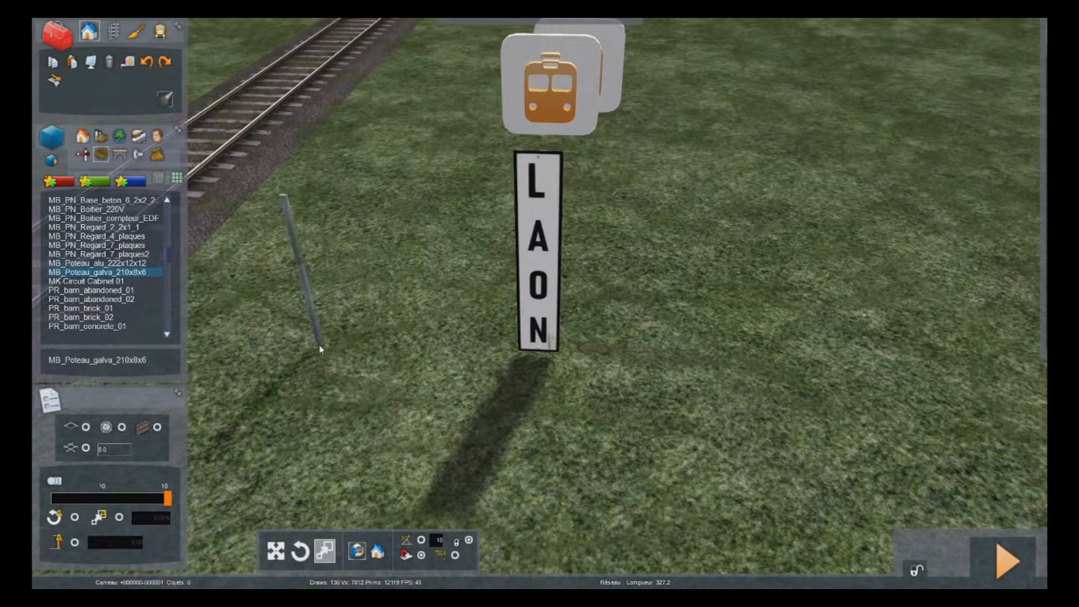
# Place MB_Poteau_alu_222x12x12 on the grass beside the LAON sign
pyautogui.scroll(5, 83, 274)
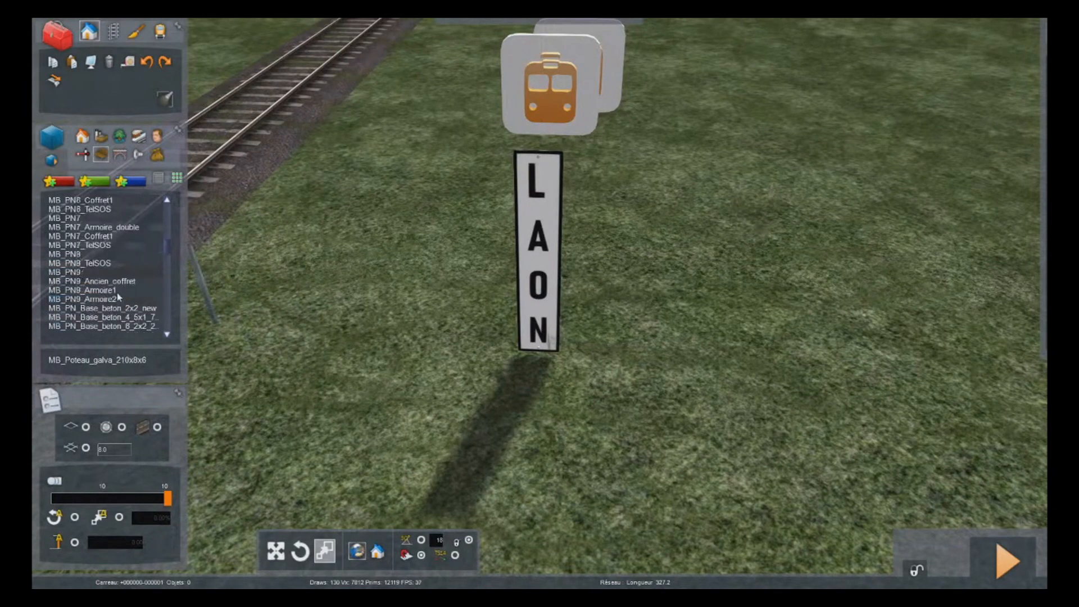
pyautogui.scroll(3, 128, 303)
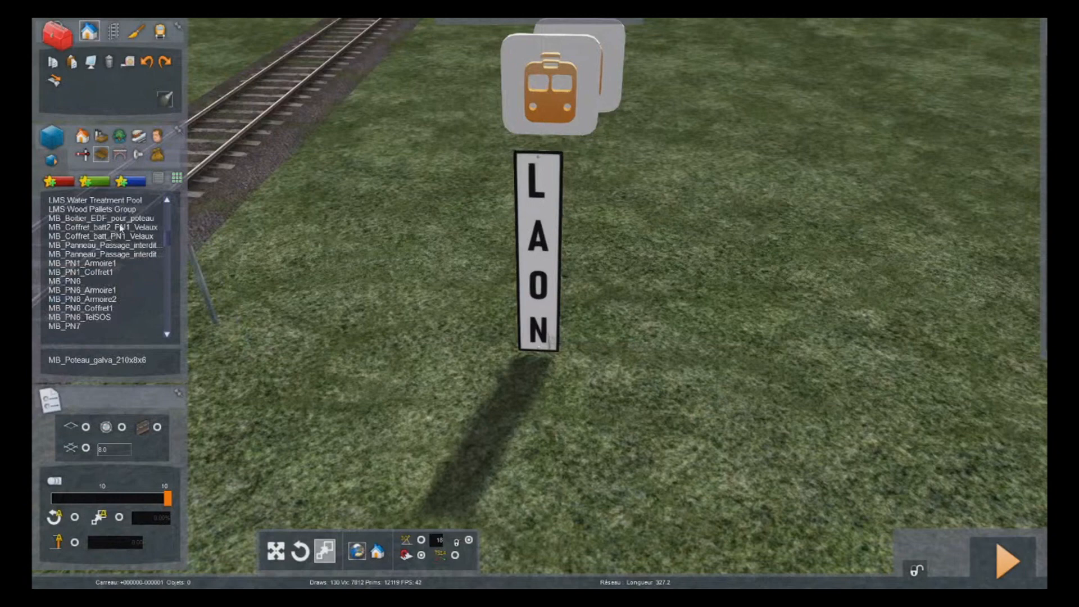
pyautogui.scroll(3, 123, 237)
pyautogui.scroll(5, 123, 239)
pyautogui.scroll(5, 144, 263)
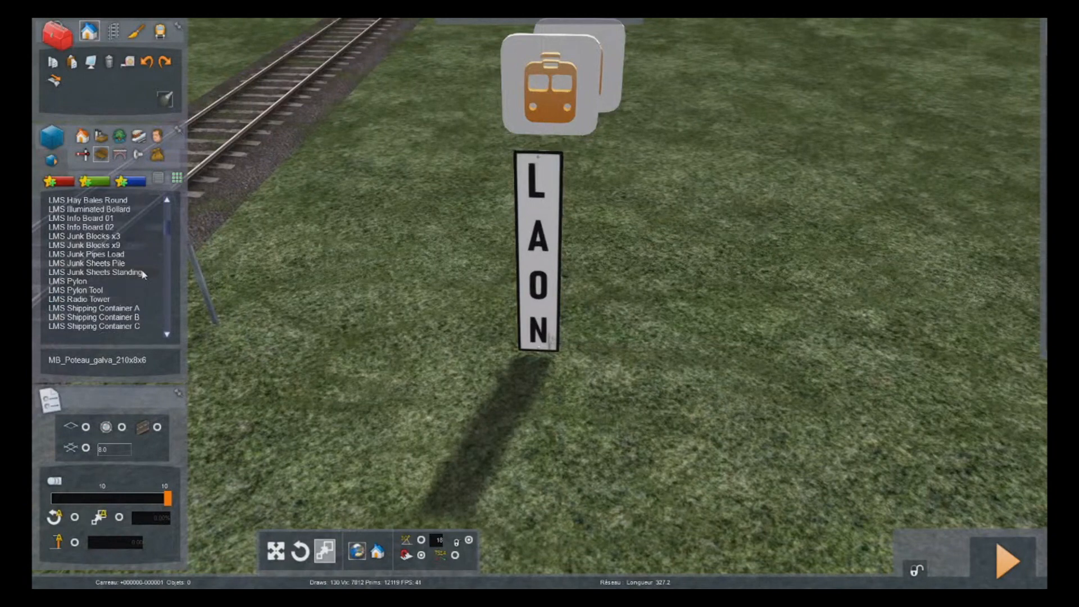
pyautogui.scroll(-10, 140, 293)
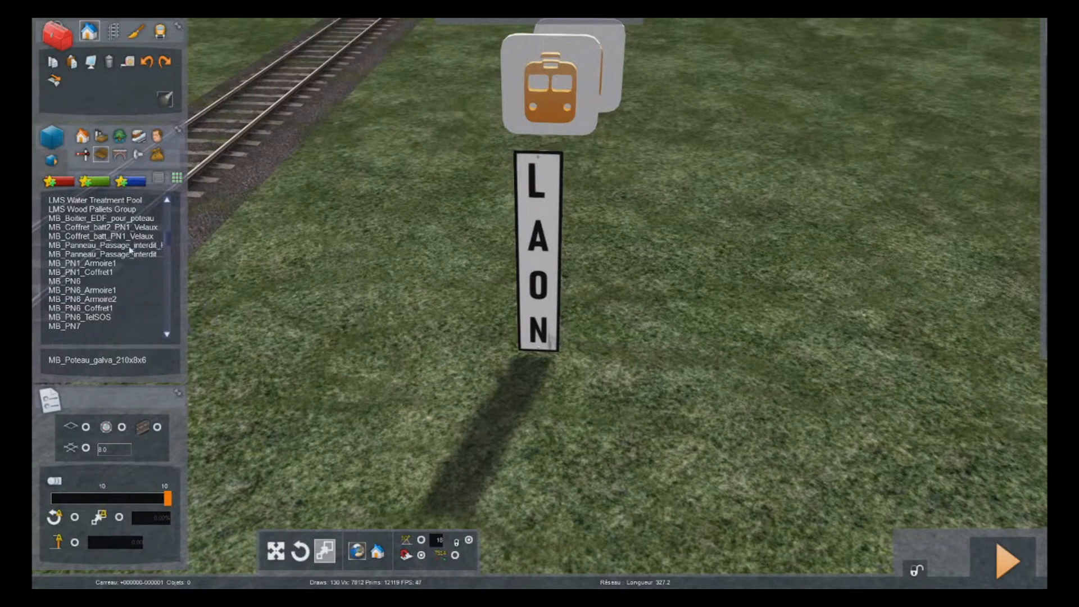
pyautogui.scroll(-8, 127, 281)
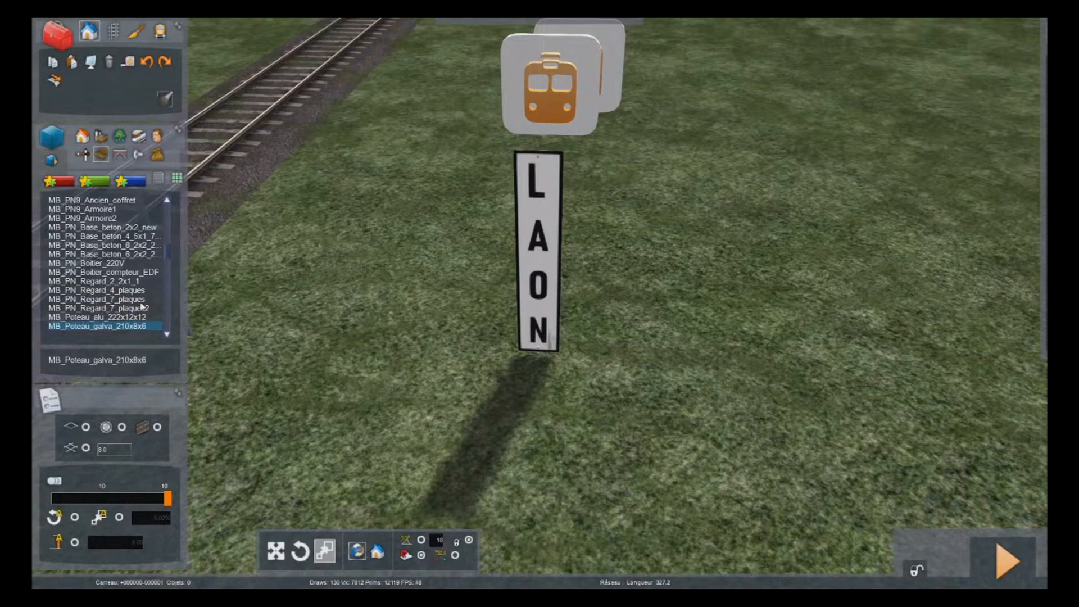
pyautogui.scroll(-2, 142, 315)
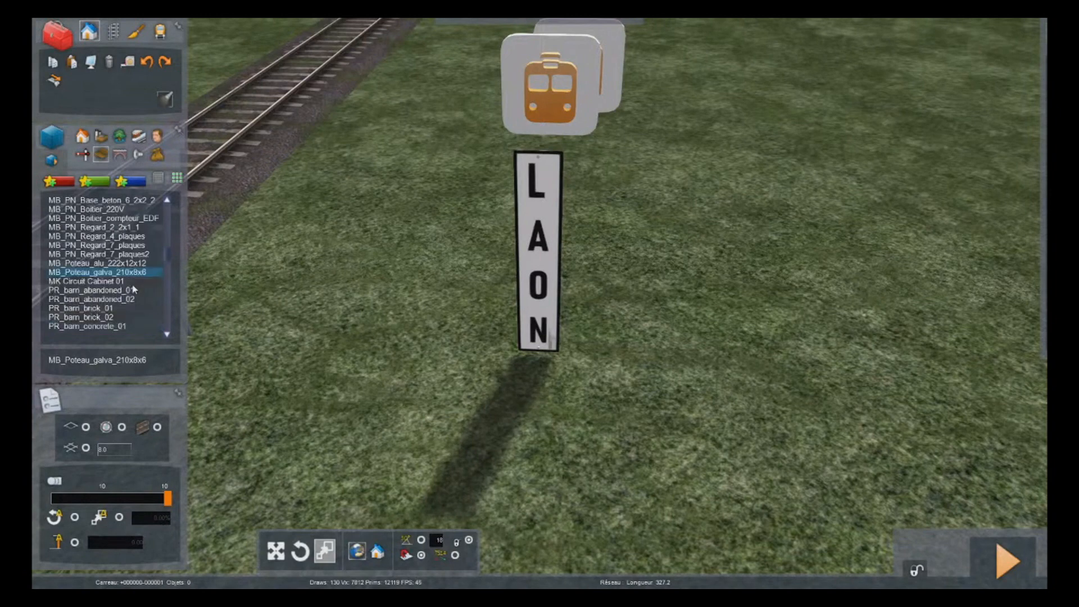
pyautogui.click(98, 263)
pyautogui.click(460, 392)
# Stretch the new pole taller, then select and delete it
pyautogui.moveTo(456, 357)
pyautogui.mouseDown()
pyautogui.moveTo(420, 249)
pyautogui.moveTo(443, 340)
pyautogui.mouseUp()
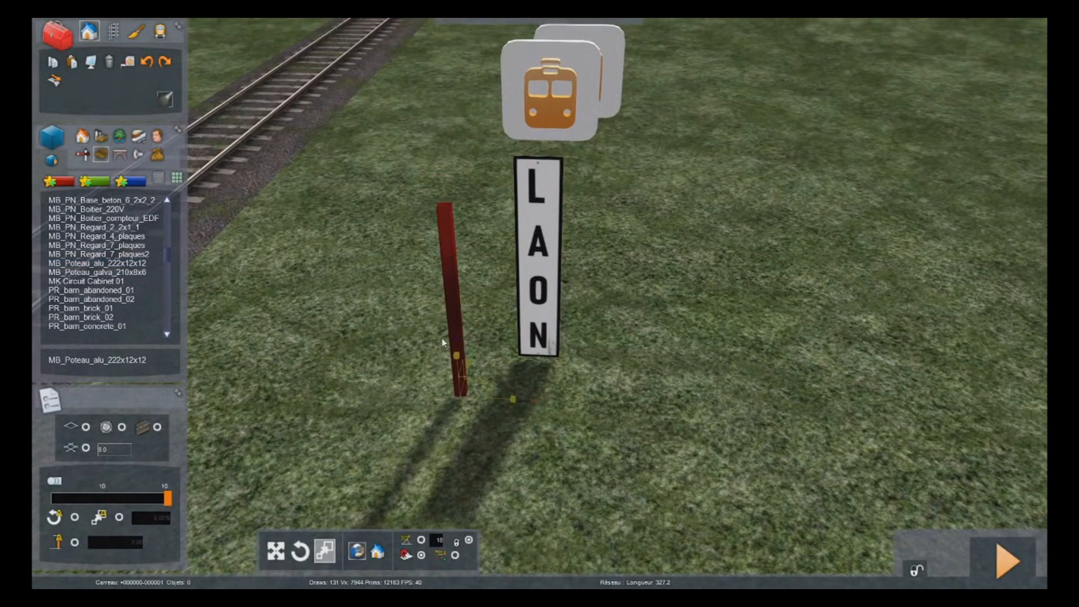
pyautogui.click(544, 315)
pyautogui.click(456, 320)
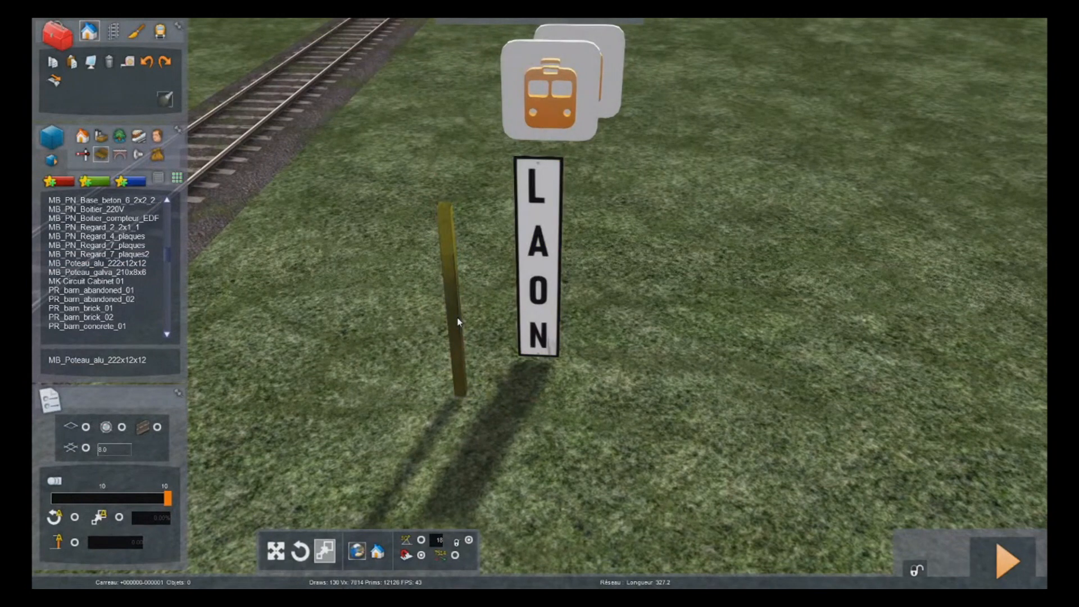
pyautogui.press('Delete')
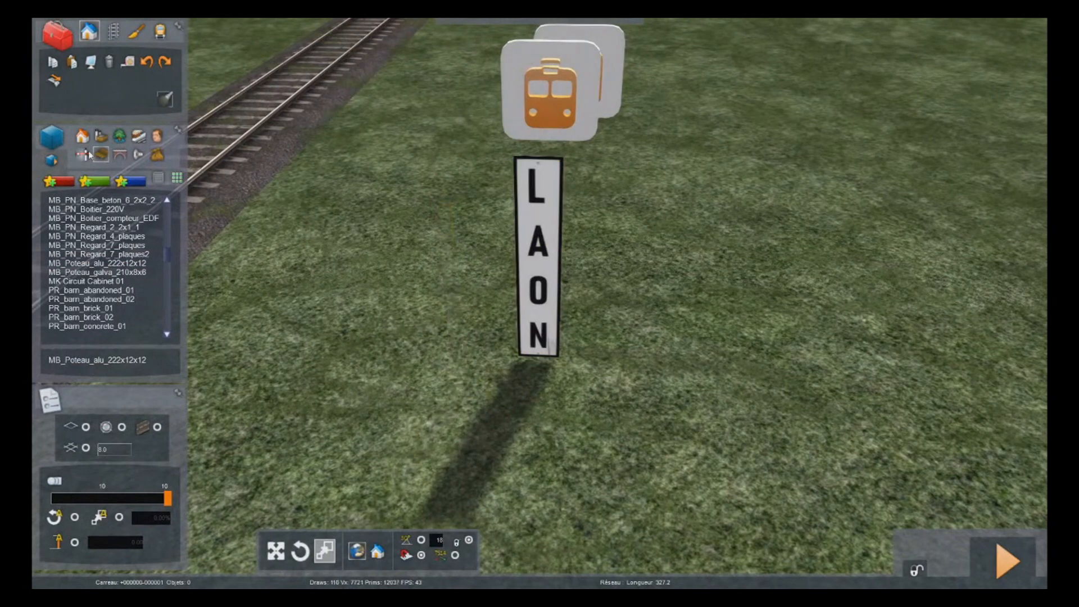
# Preview other objects: BIS platform and warning signs, Marseille catenary, MR Victor_Abri, PR_Bahngebaude_03
pyautogui.click(138, 137)
pyautogui.click(95, 273)
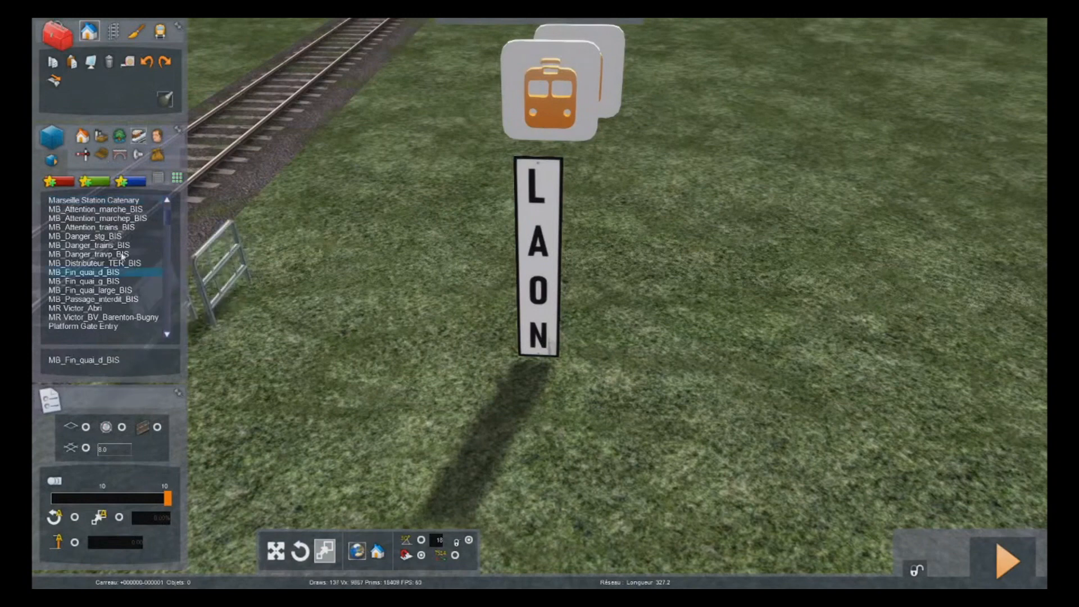
pyautogui.click(124, 245)
pyautogui.click(128, 228)
pyautogui.click(138, 202)
pyautogui.click(112, 209)
pyautogui.click(107, 281)
pyautogui.click(122, 309)
pyautogui.click(130, 282)
pyautogui.scroll(-3, 74, 308)
pyautogui.click(74, 309)
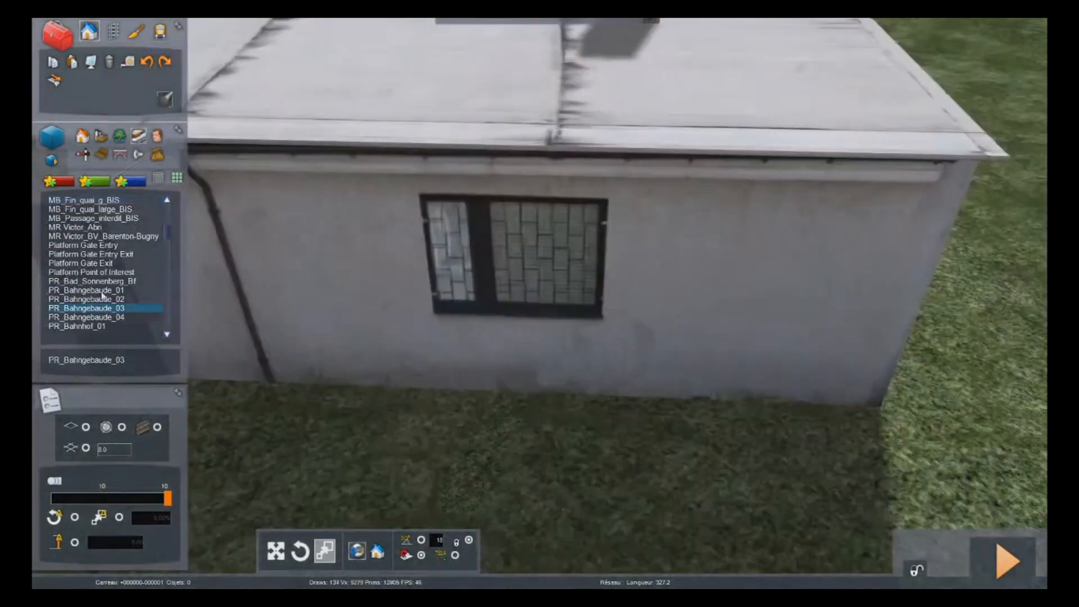
# Return to the poles category and place MB_Poteau_alu_222x12x12 near the track
pyautogui.click(101, 154)
pyautogui.click(108, 200)
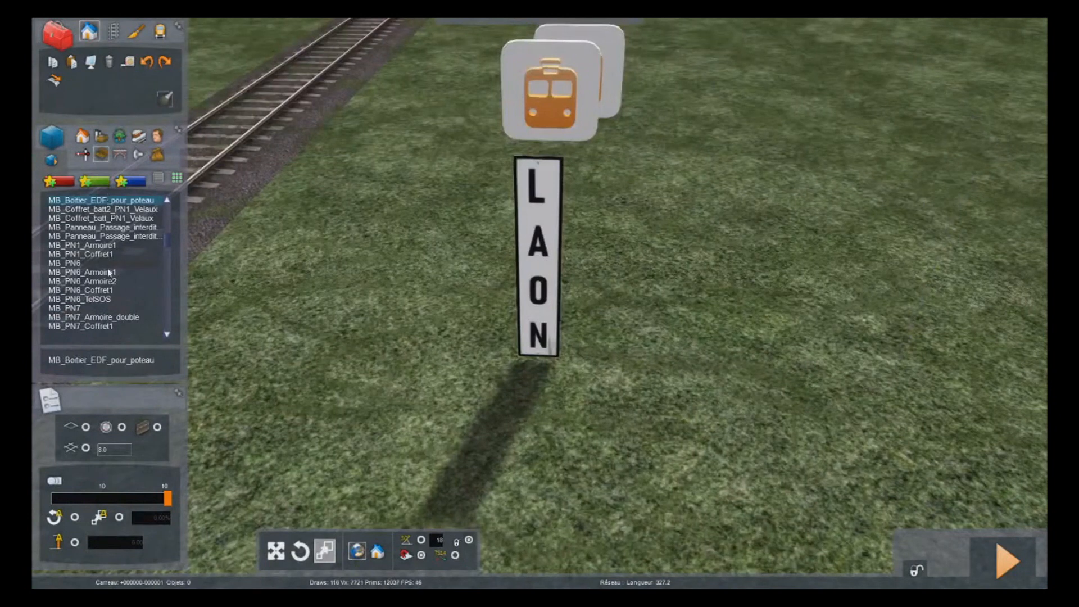
pyautogui.scroll(-6, 103, 308)
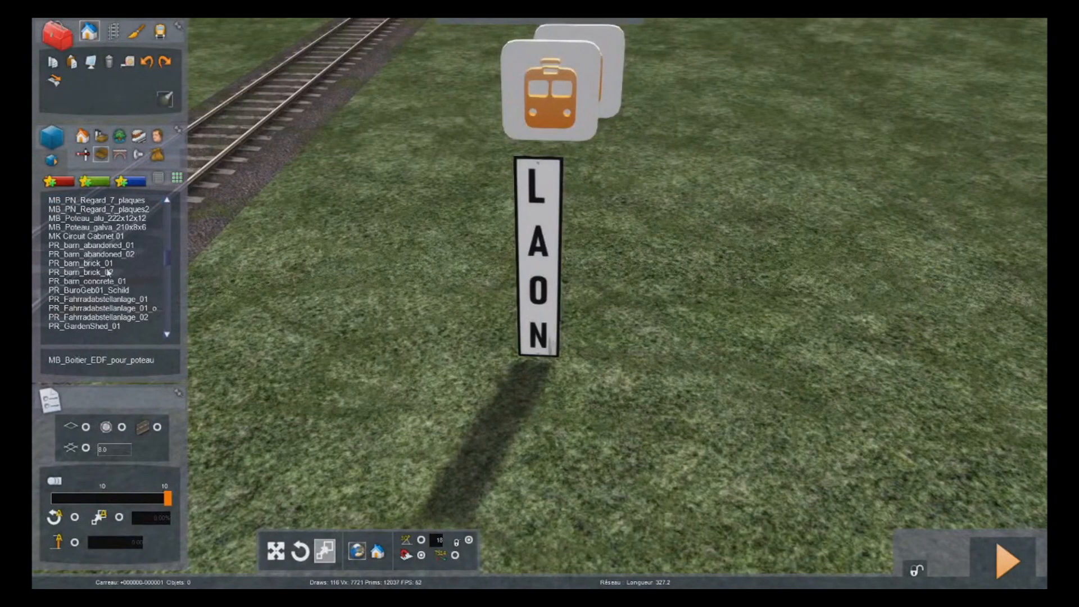
pyautogui.click(135, 218)
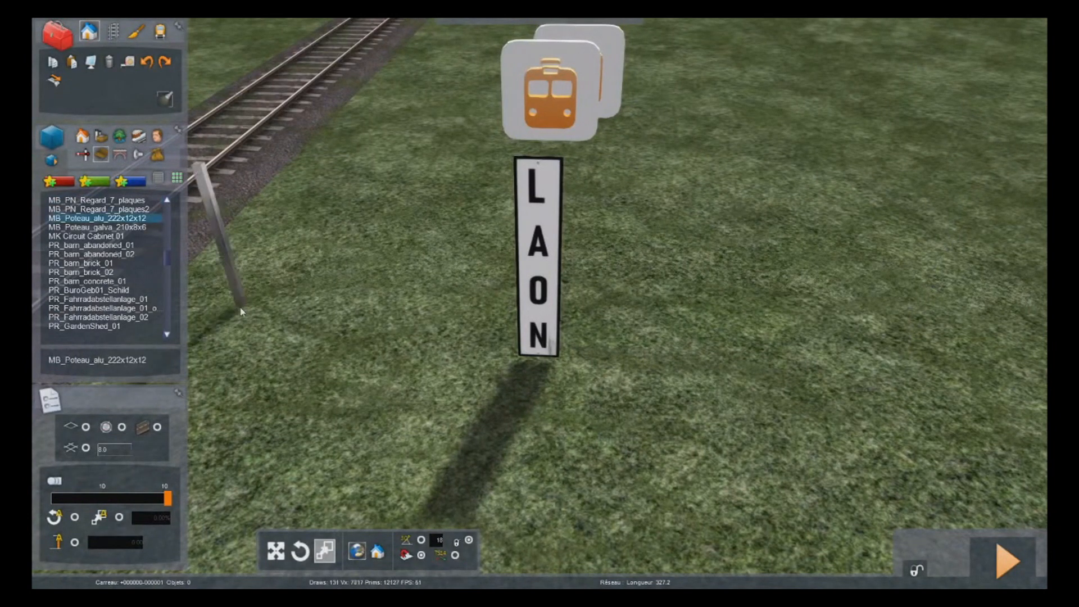
pyautogui.click(330, 413)
# Place a new MB_Poteau_alu_222x12x12 aluminium pole on the grass beside the track
pyautogui.moveTo(330, 413); pyautogui.dragTo(333, 386, button='right')
pyautogui.click(333, 386)
pyautogui.rightClick(333, 386)
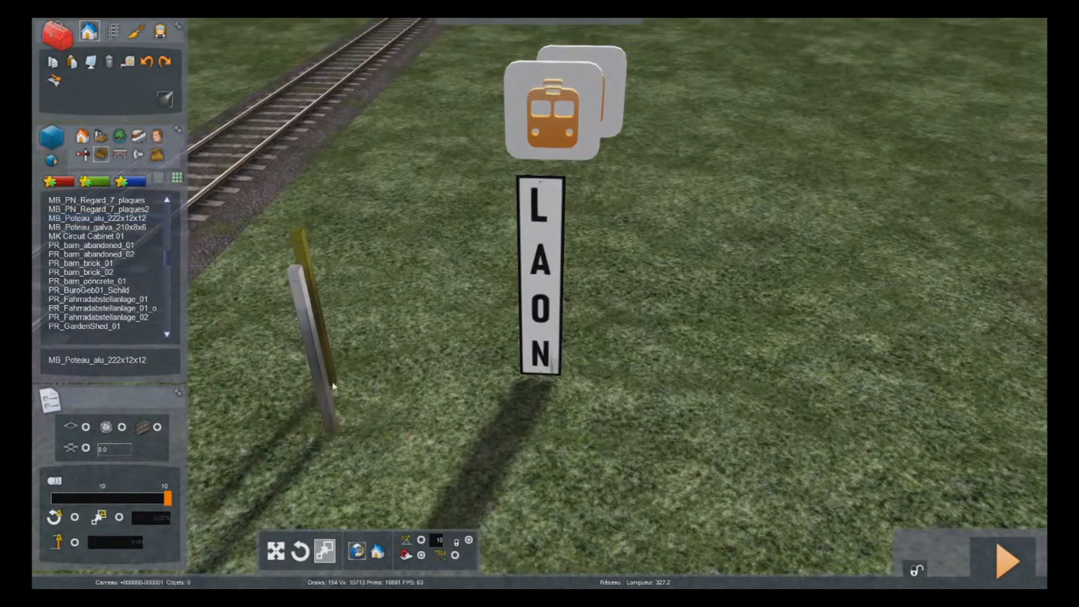
# Move the red pole along its axes to line up over the grey pole and raise it above it
pyautogui.click(456, 556)
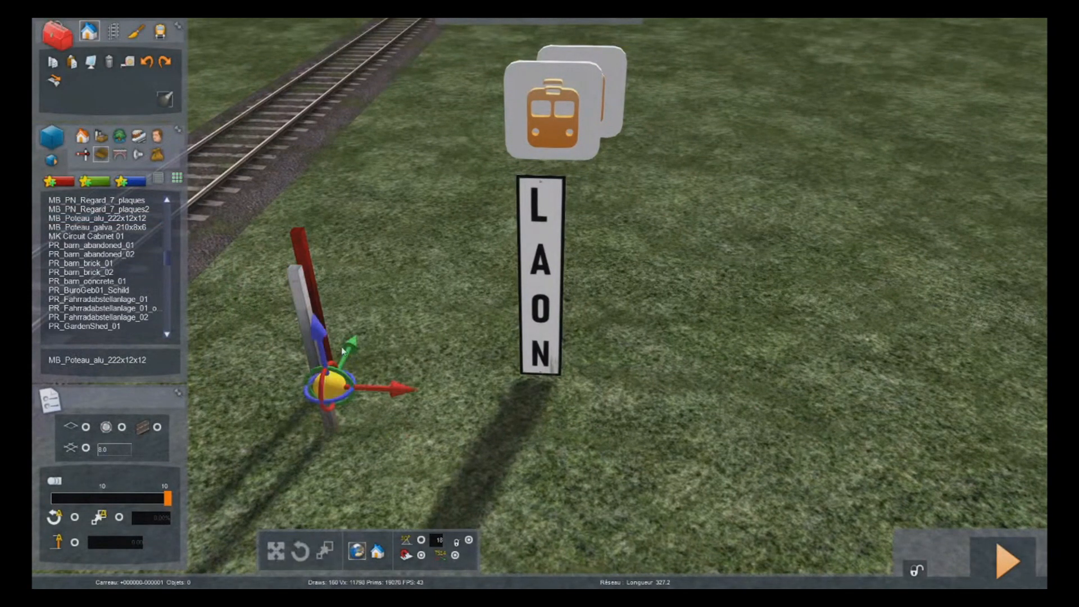
pyautogui.moveTo(352, 345); pyautogui.dragTo(334, 386)
pyautogui.moveTo(376, 427); pyautogui.dragTo(397, 433)
pyautogui.moveTo(354, 386); pyautogui.dragTo(354, 390)
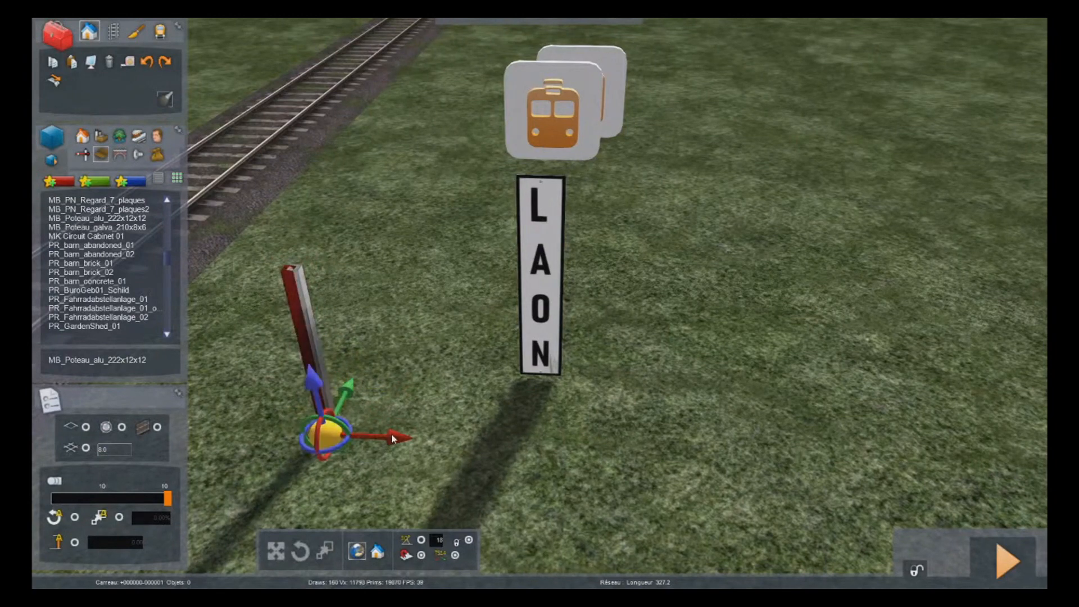
pyautogui.moveTo(394, 438); pyautogui.dragTo(403, 437)
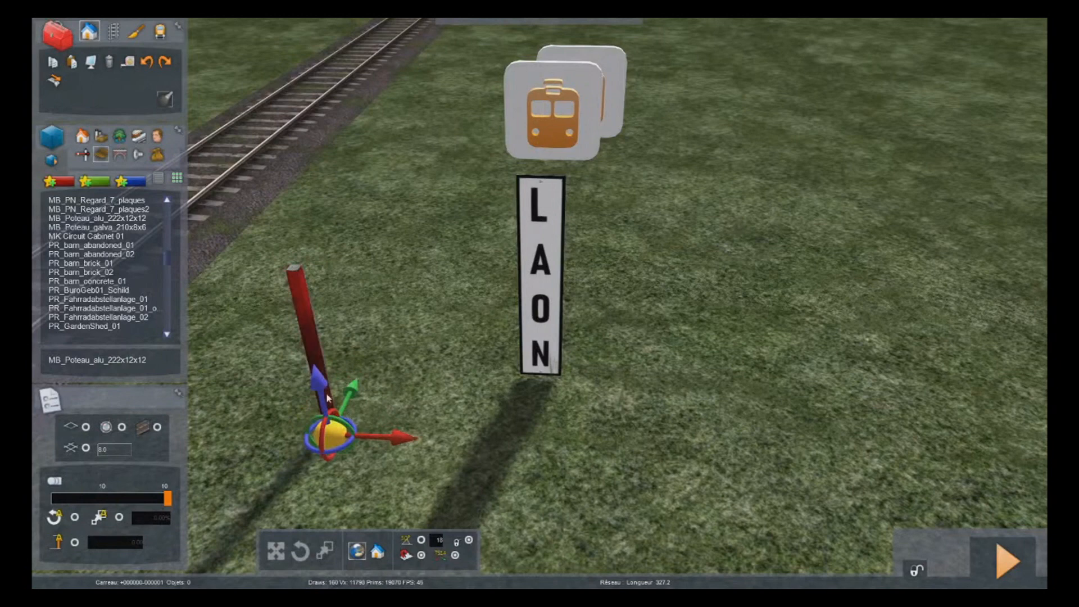
pyautogui.moveTo(320, 375); pyautogui.dragTo(309, 228)
# Drag the LAON sign onto the pole and scale it down to fit
pyautogui.moveTo(539, 337); pyautogui.dragTo(319, 289)
pyautogui.moveTo(319, 289); pyautogui.dragTo(242, 236, button='right')
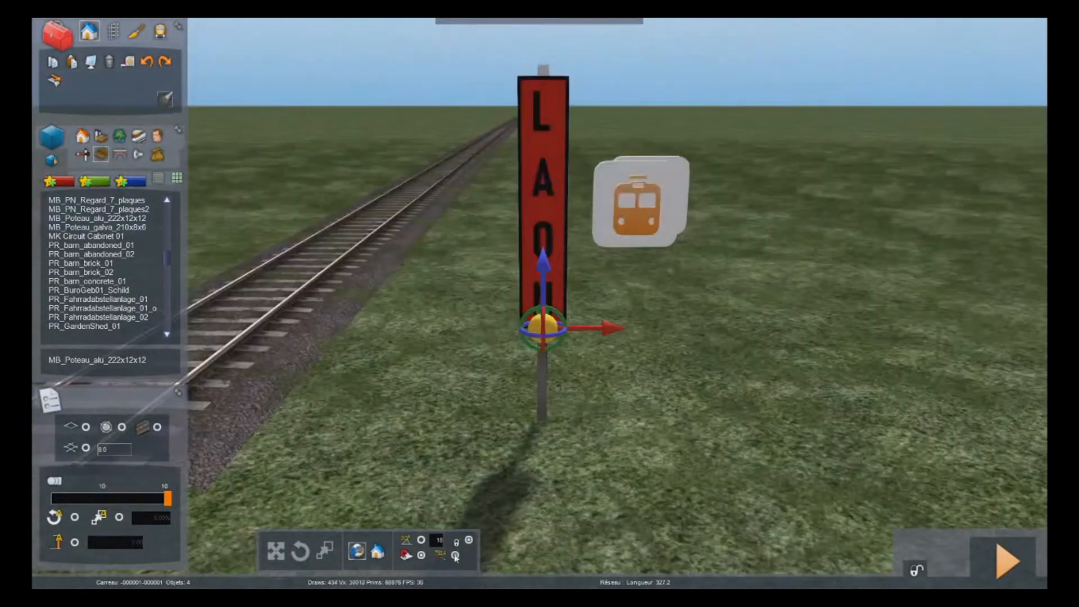
pyautogui.press('space')
pyautogui.moveTo(545, 279); pyautogui.dragTo(549, 347)
pyautogui.click(563, 324)
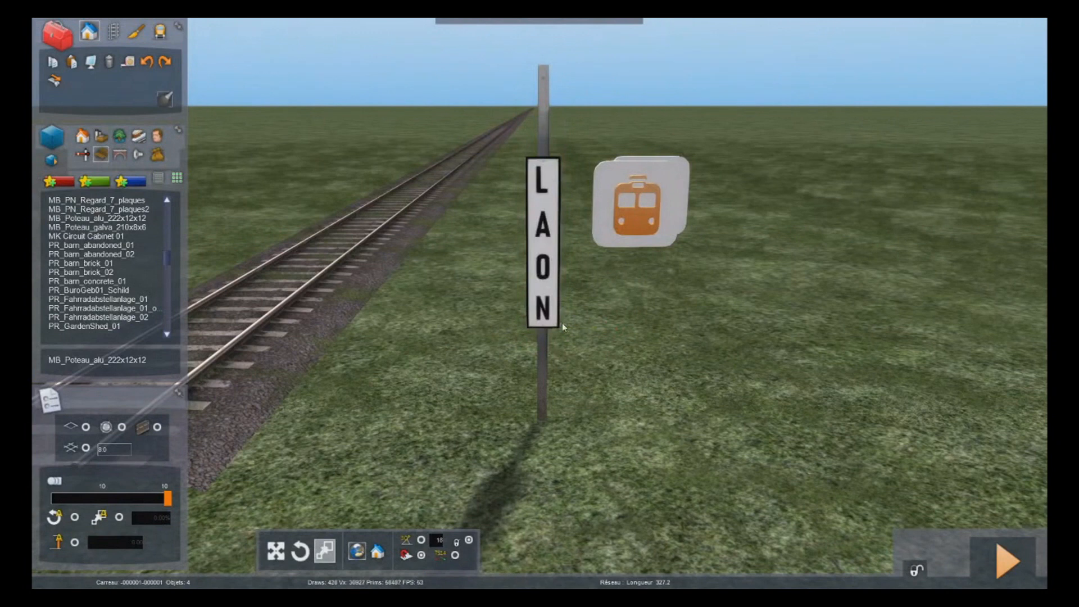
# Try lowering the upper pole behind the sign, then undo that move
pyautogui.click(568, 211)
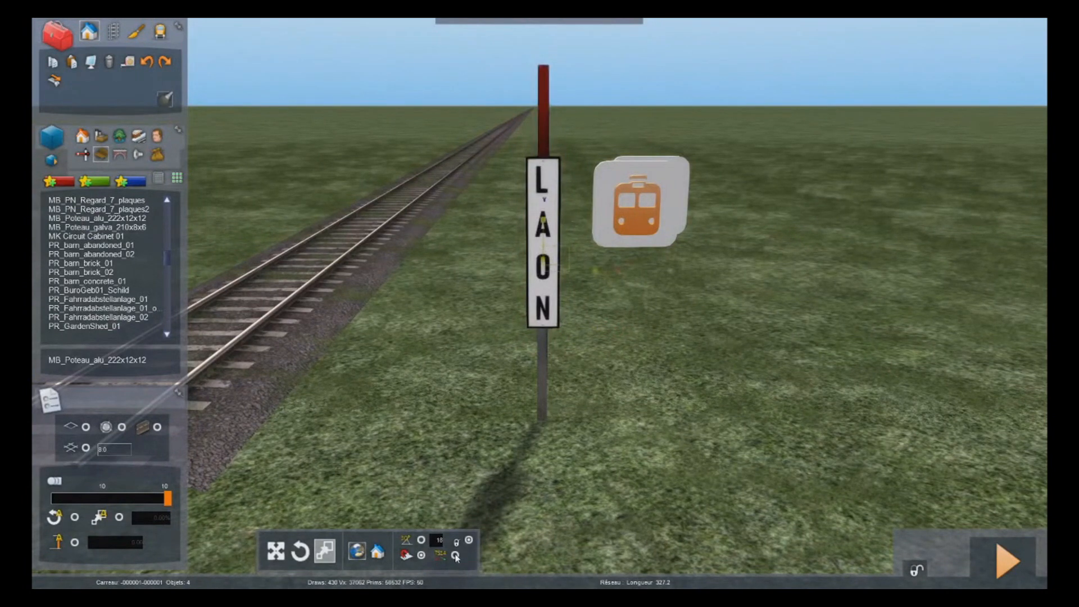
pyautogui.click(455, 556)
pyautogui.moveTo(545, 220); pyautogui.dragTo(543, 304)
pyautogui.hotkey('ctrl', 'z')
# Select the lower pole together with the LAON sign and press Delete on the pair
pyautogui.press('Left')
pyautogui.moveTo(543, 304); pyautogui.dragTo(605, 355, button='right')
pyautogui.press('Left')
pyautogui.press('Down')
pyautogui.click(605, 356)
pyautogui.keyDown('ctrl'); pyautogui.click(608, 264); pyautogui.keyUp('ctrl')
pyautogui.press('Delete')
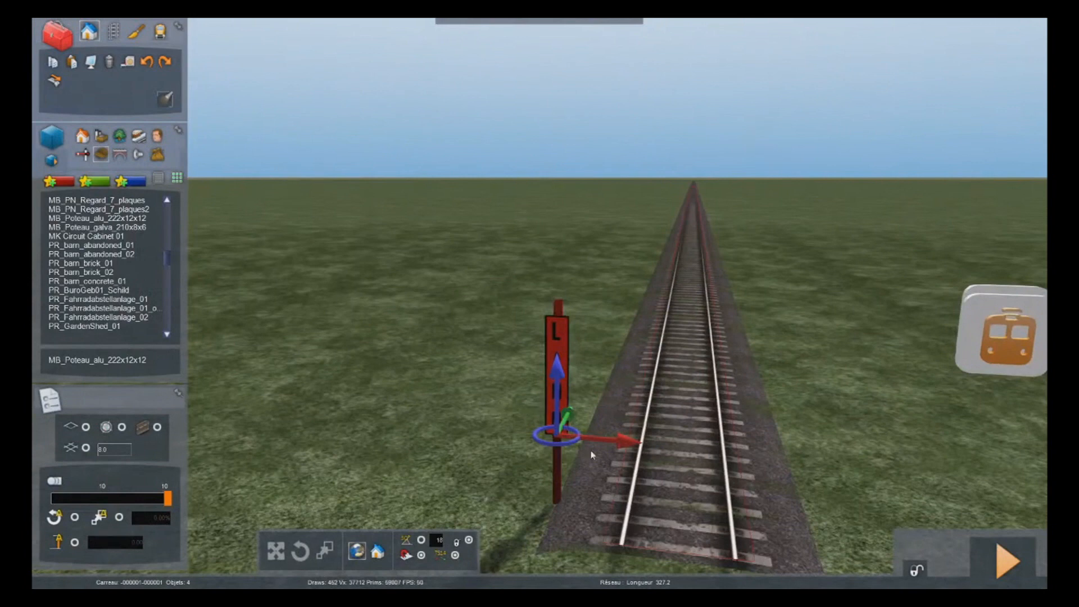
# Move the LAON sign further along beside the track and start drive mode to test the route
pyautogui.click(591, 454)
pyautogui.click(565, 319)
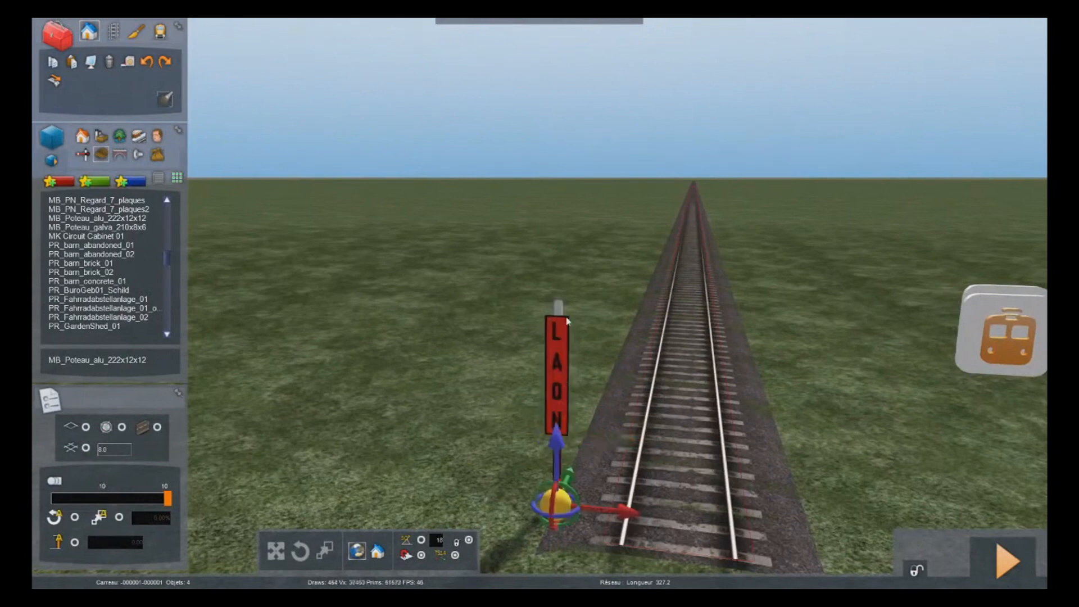
pyautogui.moveTo(566, 317); pyautogui.dragTo(586, 241)
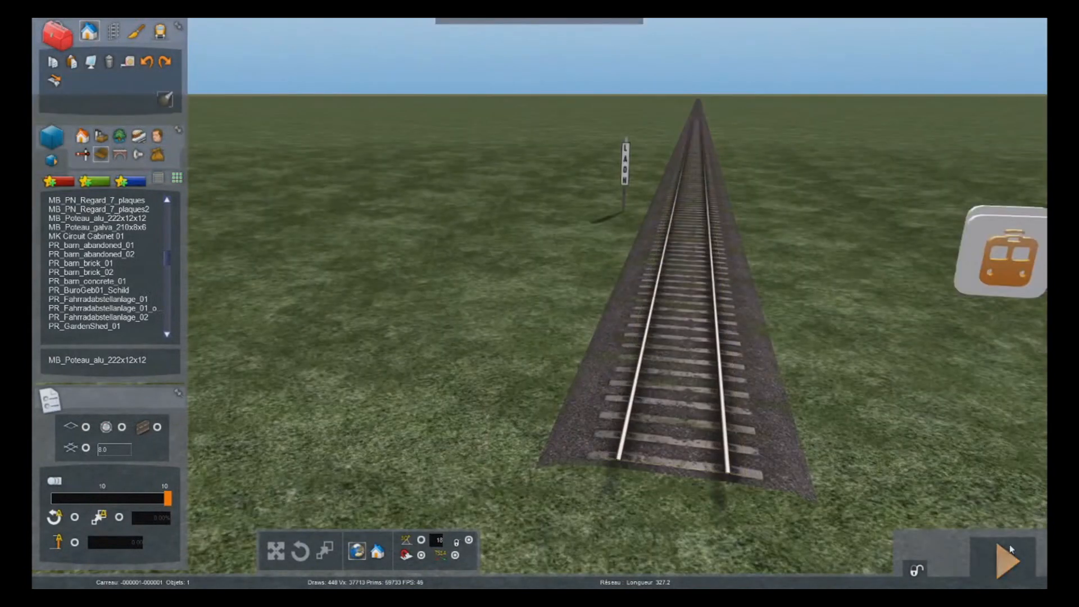
pyautogui.click(1010, 549)
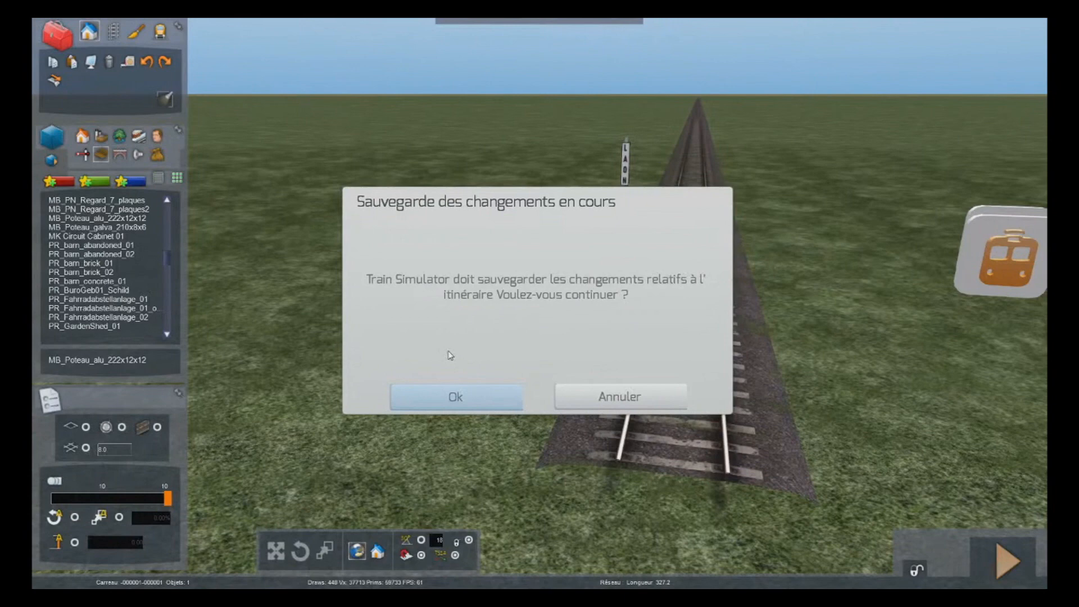
# Confirm the prompt with Ok to save the route changes
pyautogui.press('Return')
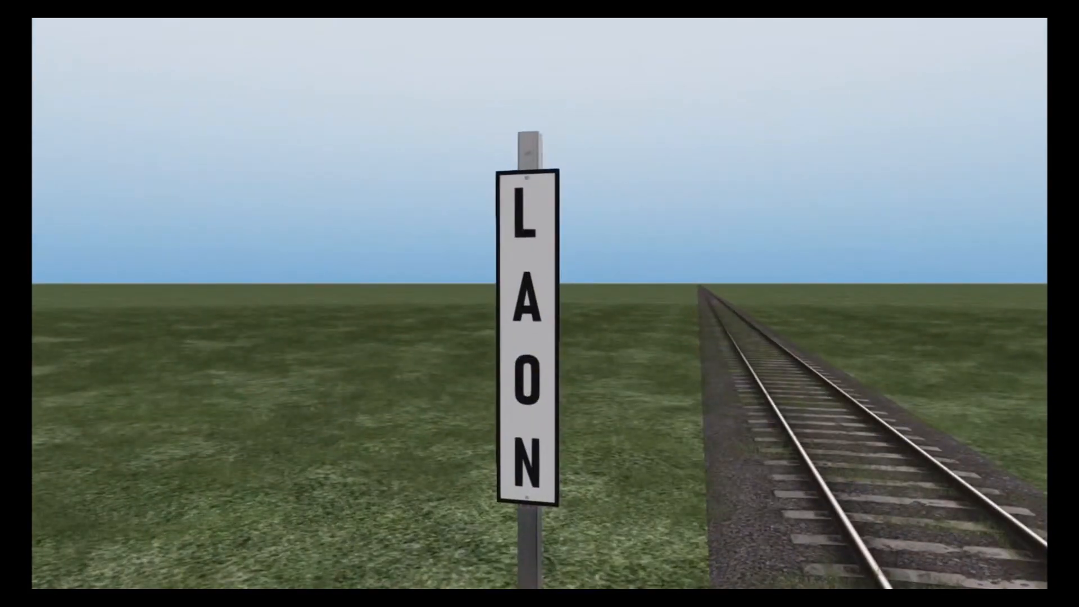
# Take F12 screenshots of the LAON sign, turning the camera along the track between shots
pyautogui.press('F12')
pyautogui.moveTo(730, 540); pyautogui.dragTo(730, 501, button='right')
pyautogui.press('Right')
pyautogui.press('Up')
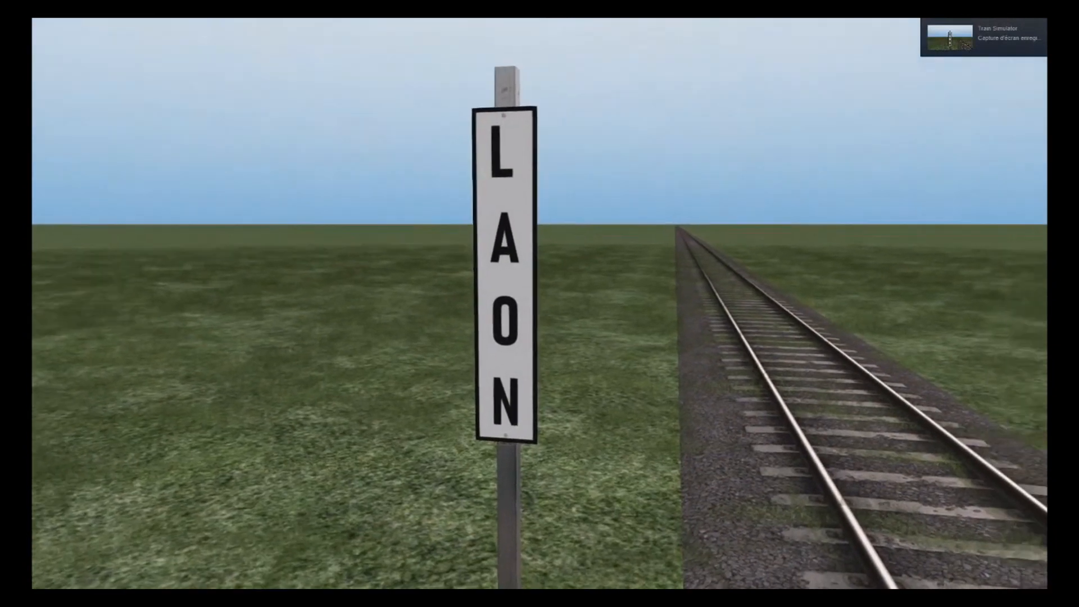
pyautogui.press('Left')
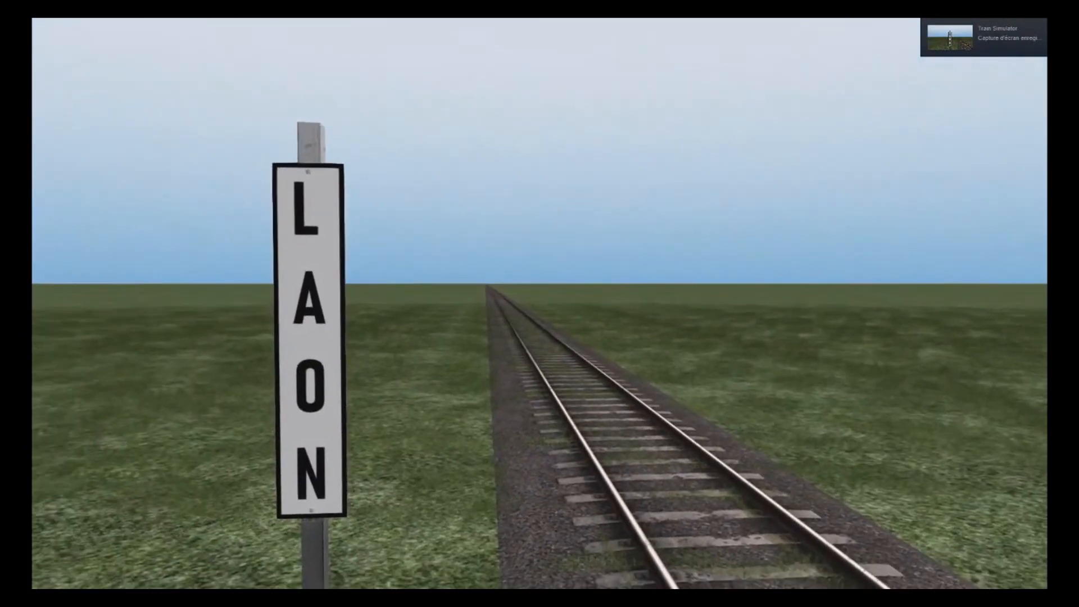
pyautogui.press('Right')
pyautogui.press('Down')
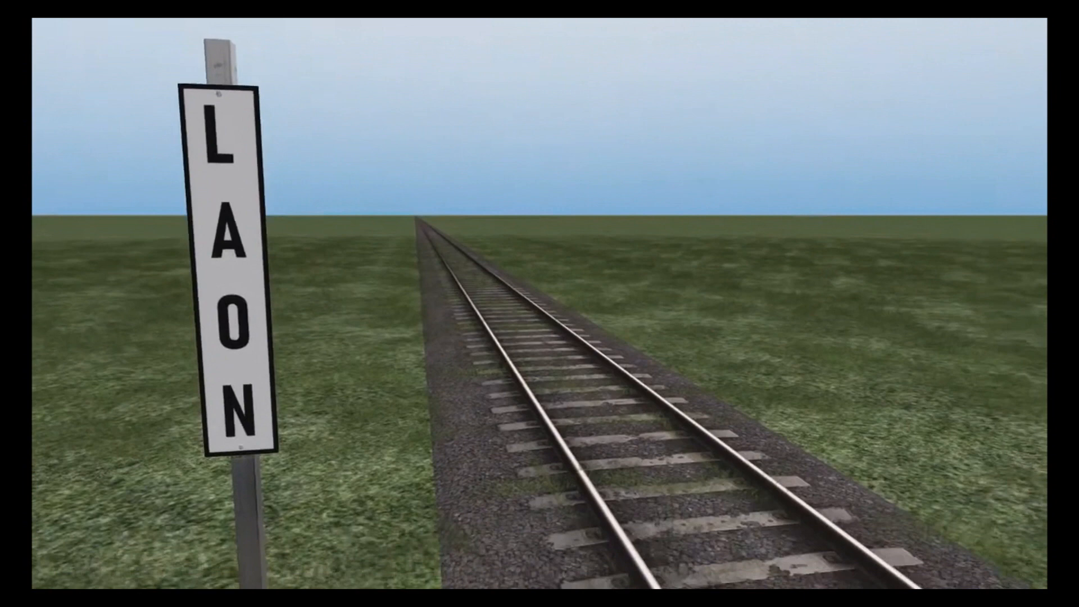
pyautogui.press('F12')
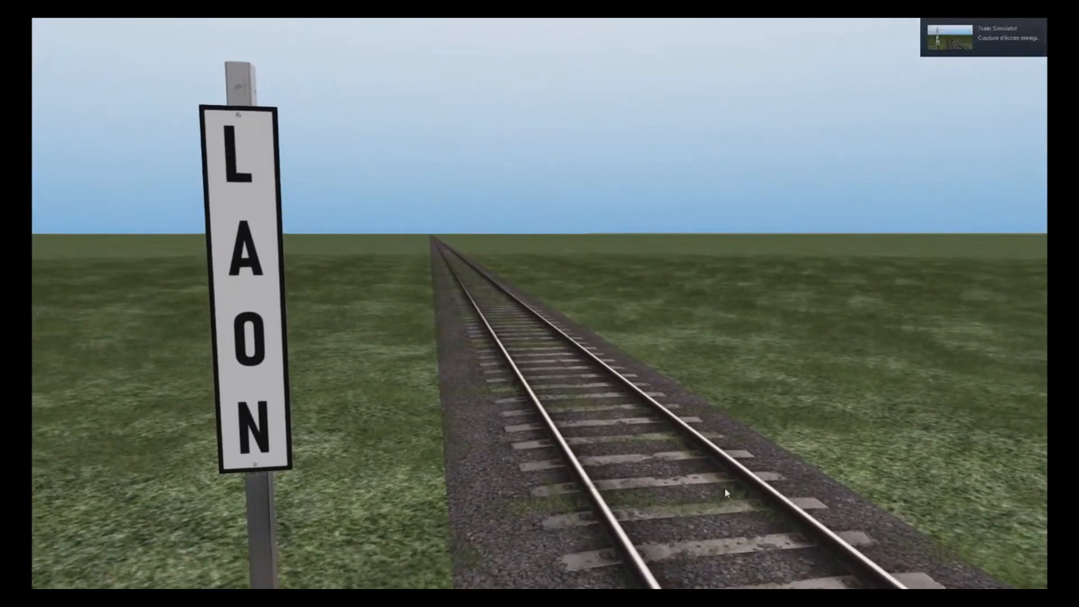